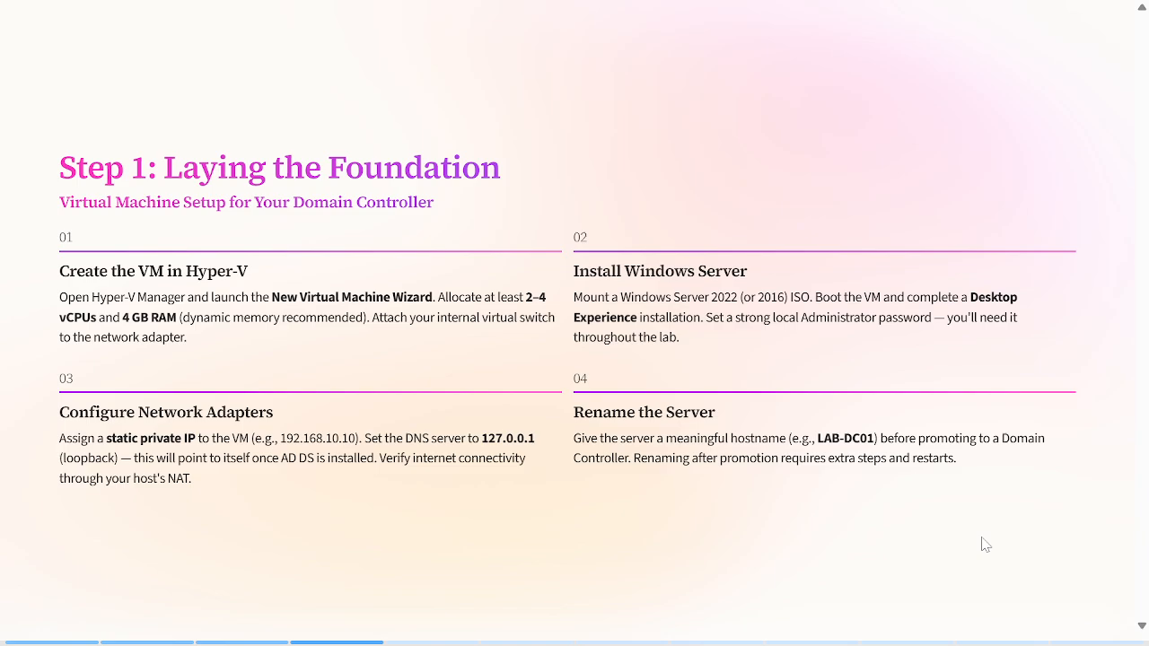
Step: Search the Start menu for 'hyper' to bring up Hyper-V Manager
key(super)
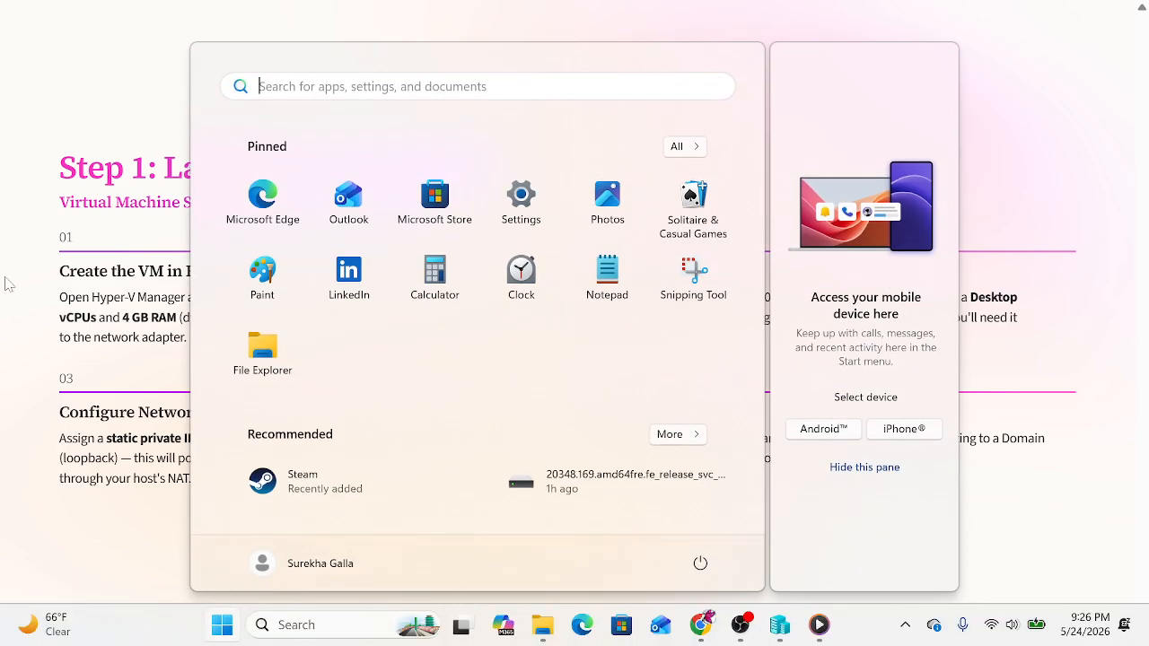
text(hyper)
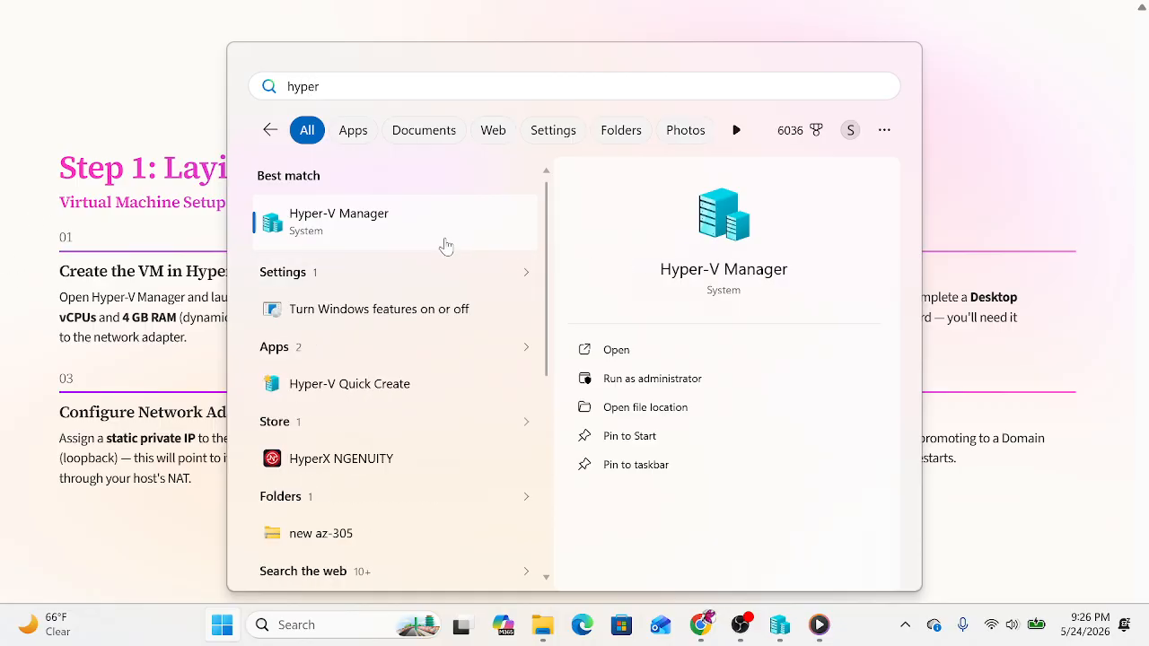
click(360, 228)
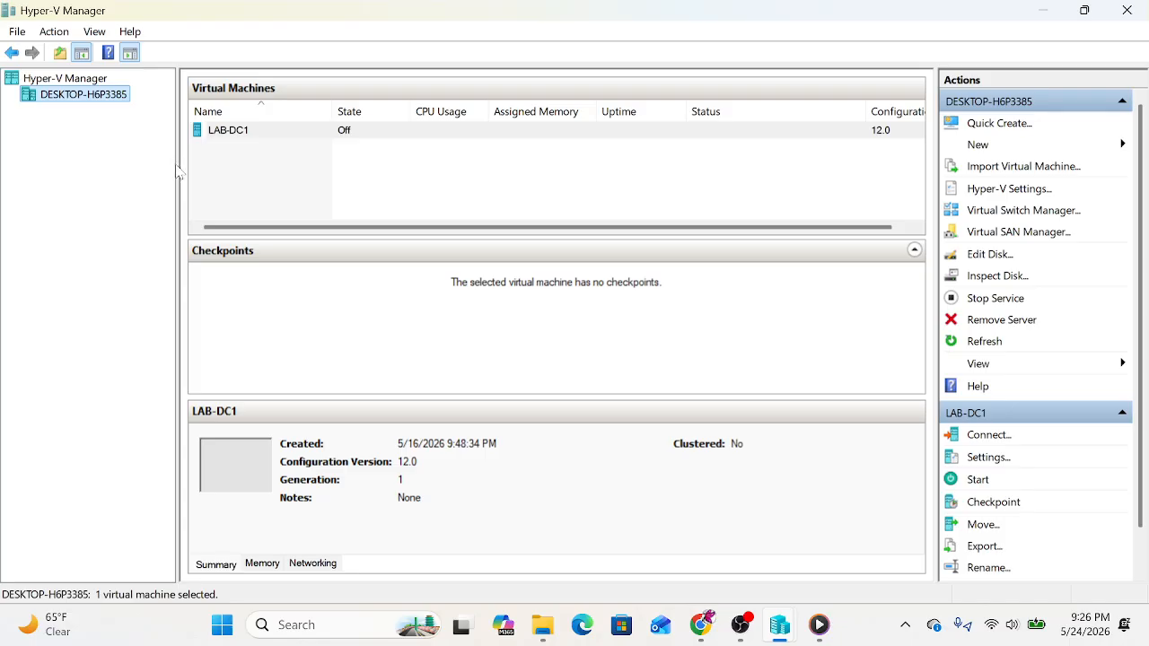
click(1005, 210)
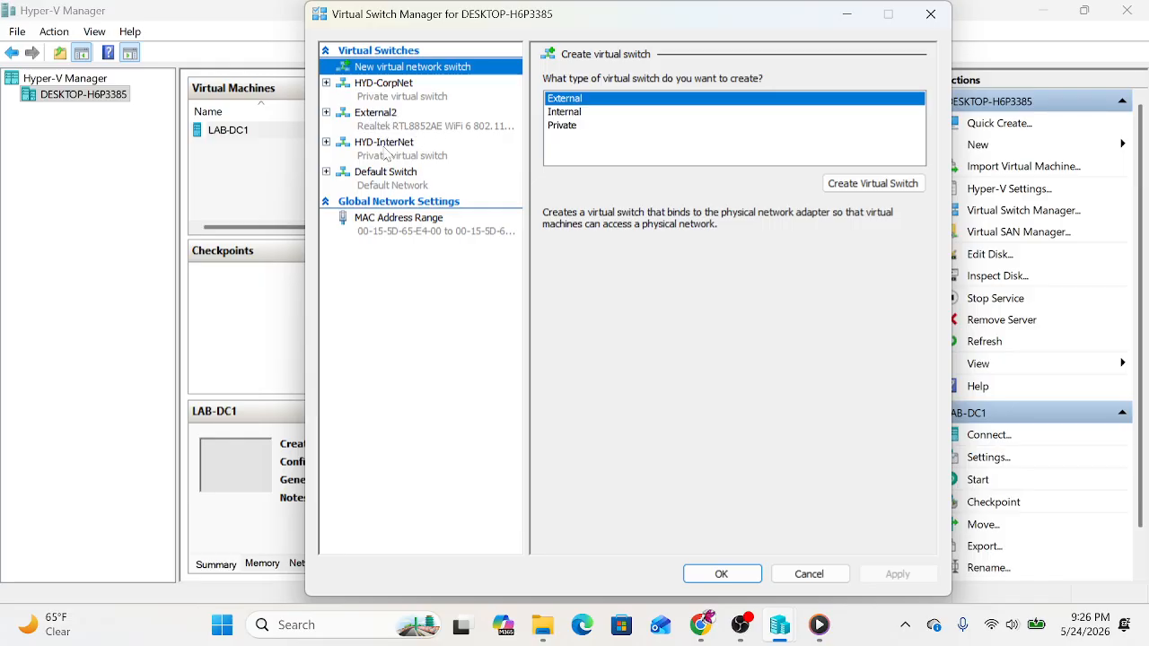
click(722, 573)
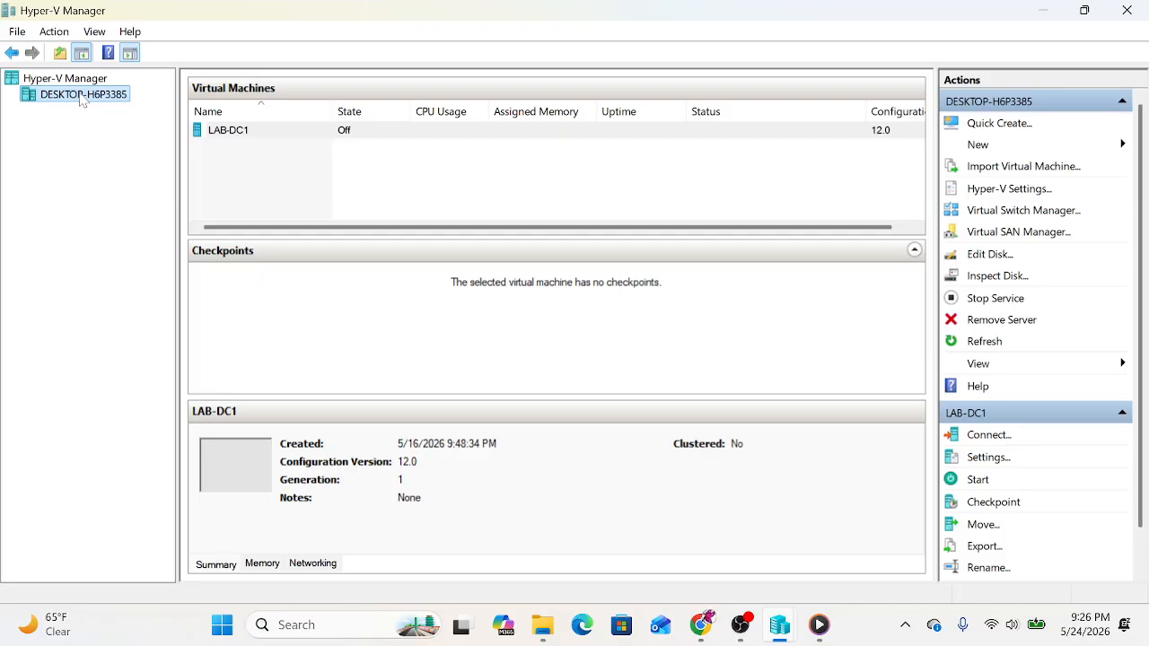
Step: Start a new virtual machine named LAB-DC2, set to be stored in a different location
right_click(81, 100)
mouse_move(104, 132)
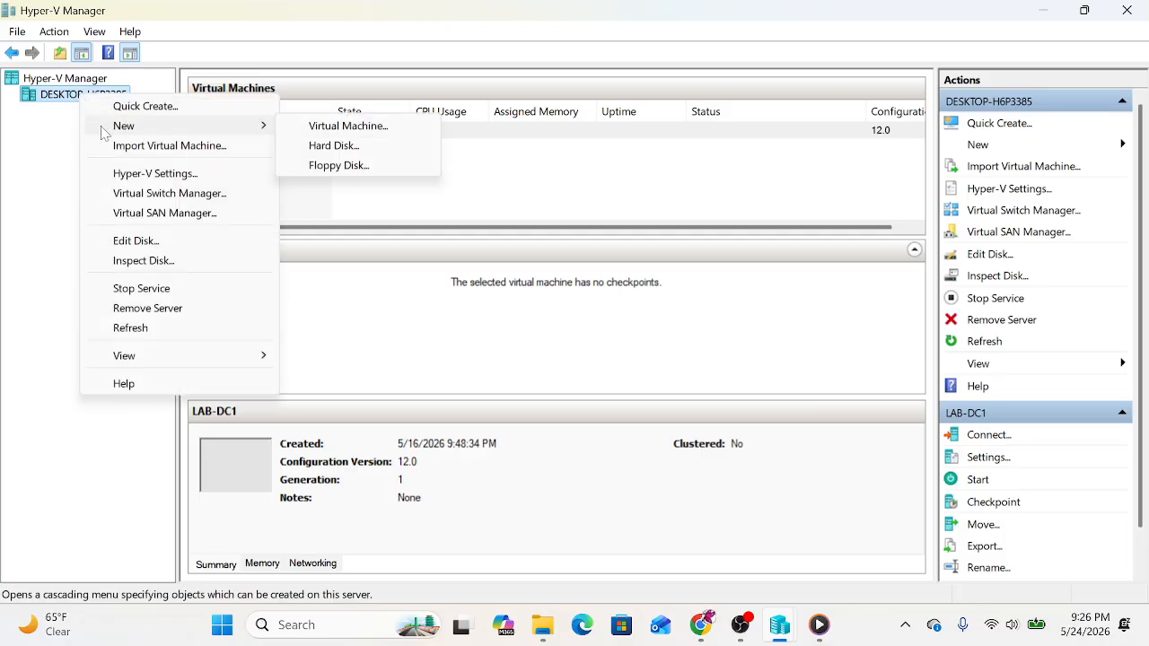
click(371, 129)
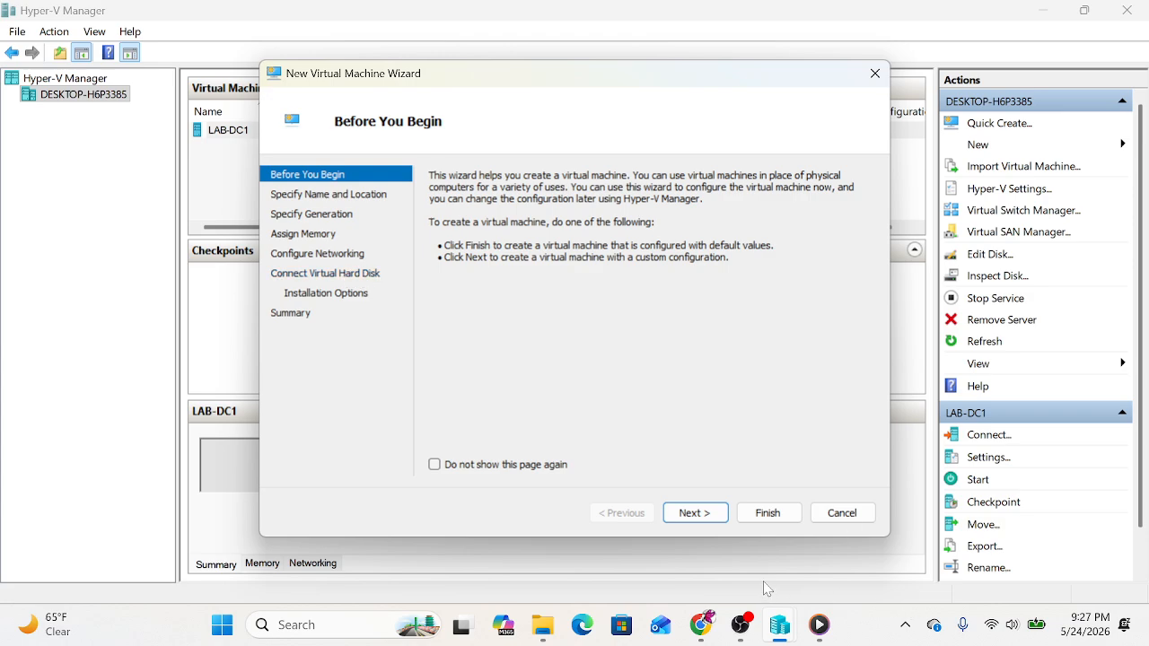
click(694, 512)
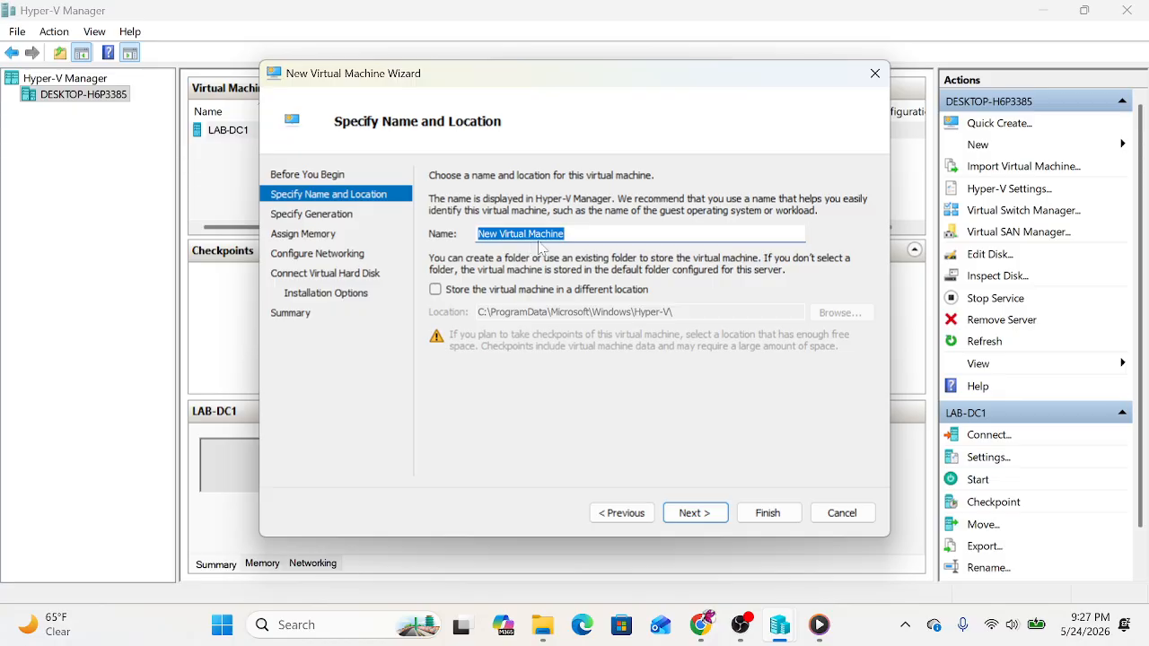
text(L)
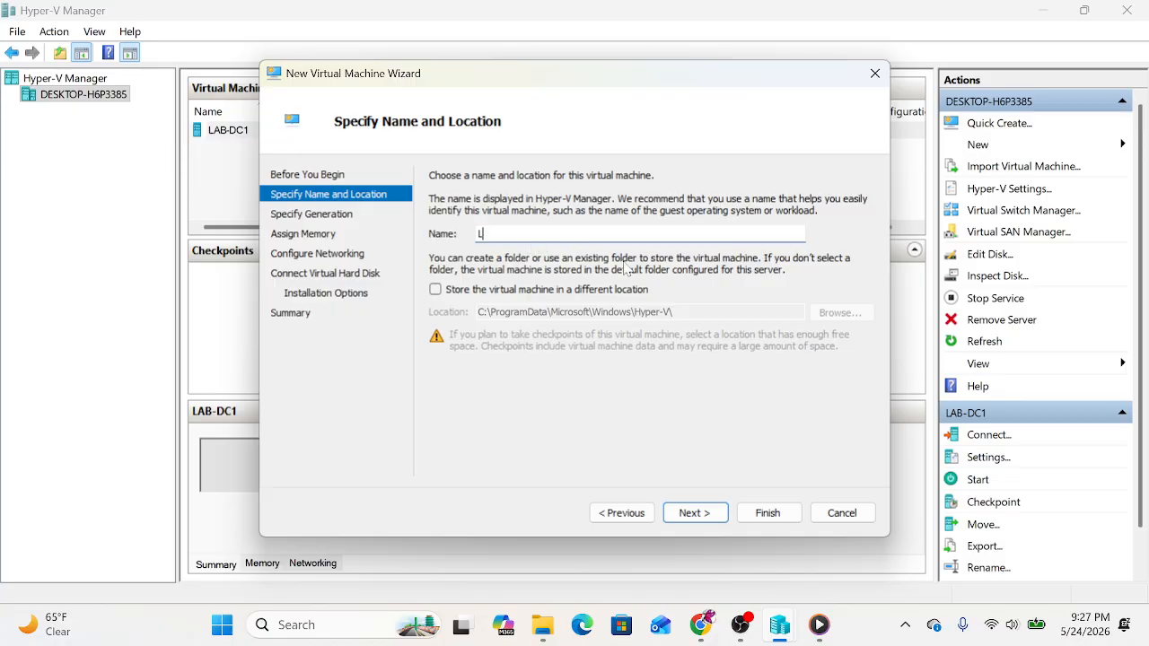
text(AB-DC2)
click(435, 290)
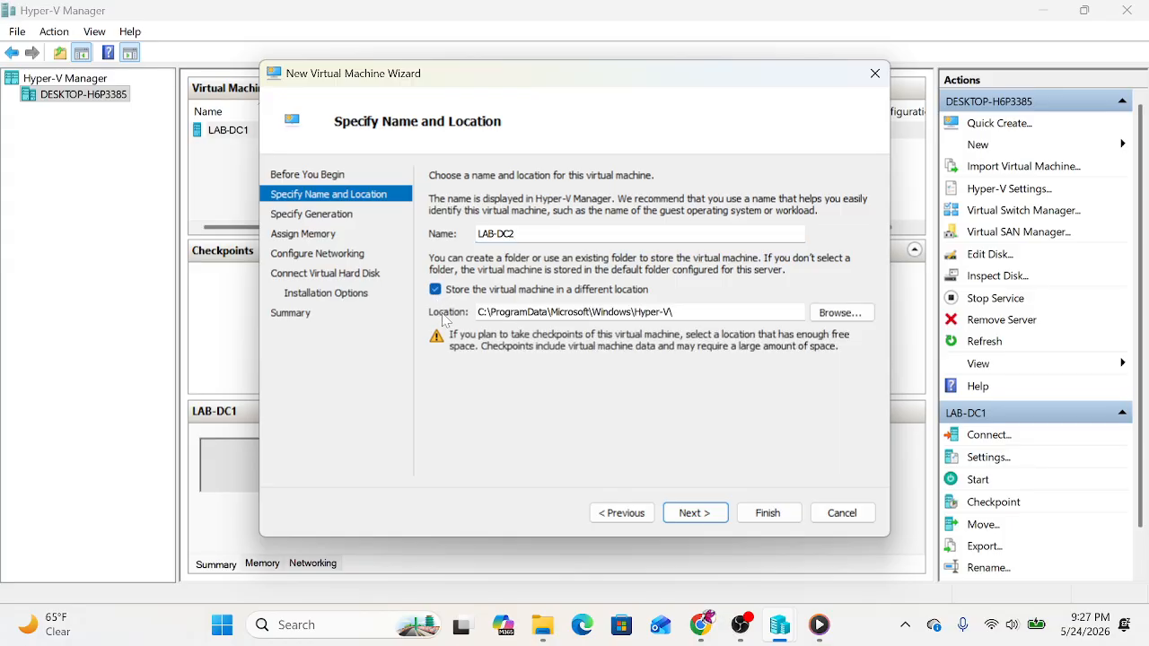
Step: Browse the C: drive into HyperV\Windows Server 2022\LAB-DC2 in the Select Folder dialog
click(840, 312)
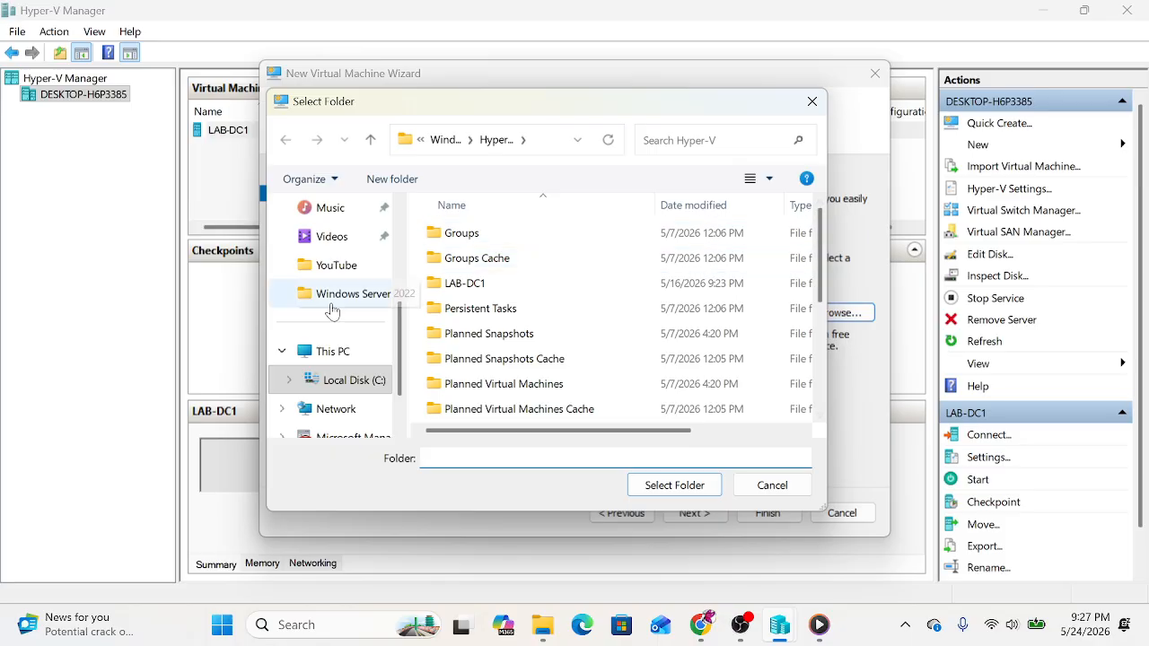
click(355, 379)
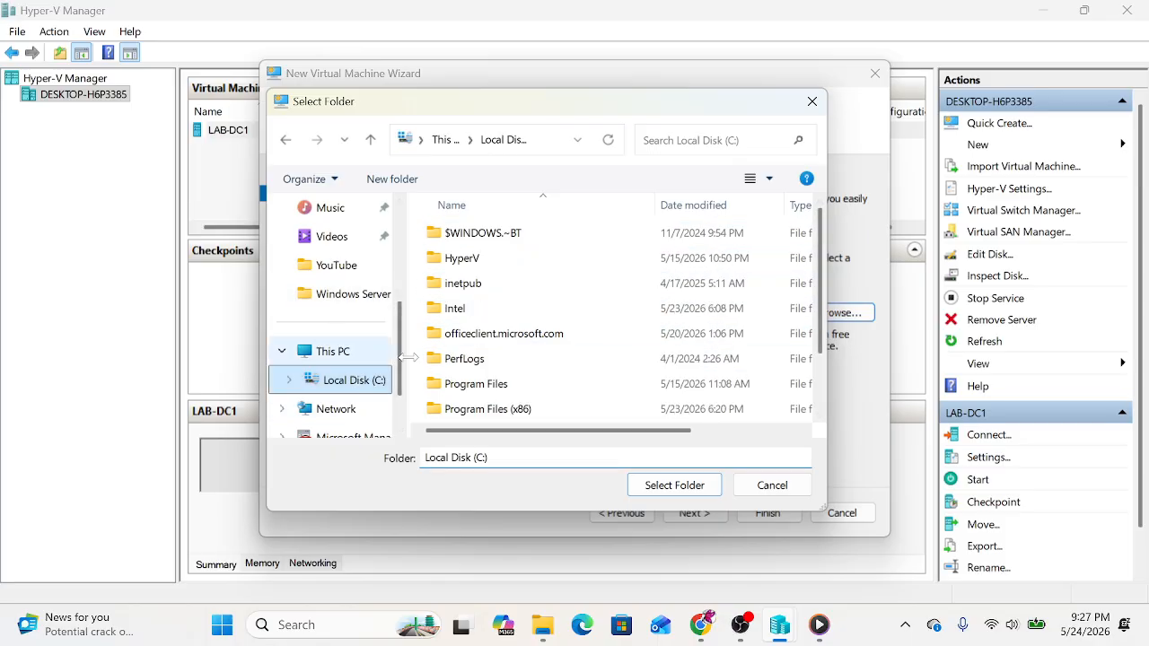
scroll(507, 386, down, 1)
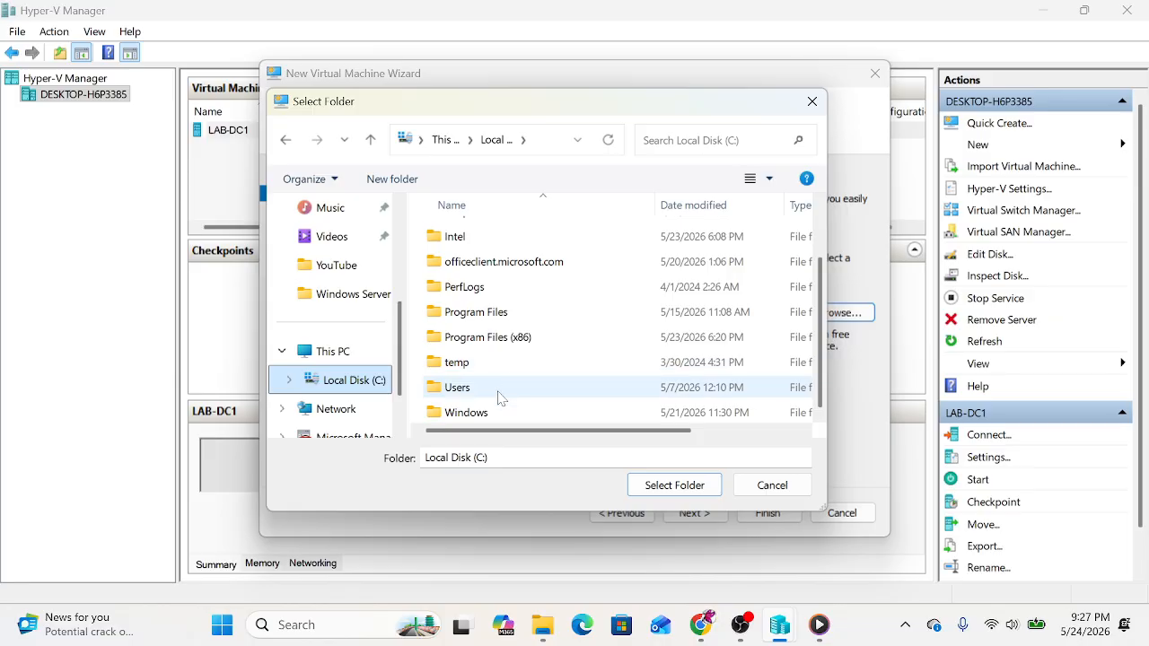
scroll(500, 397, up, 1)
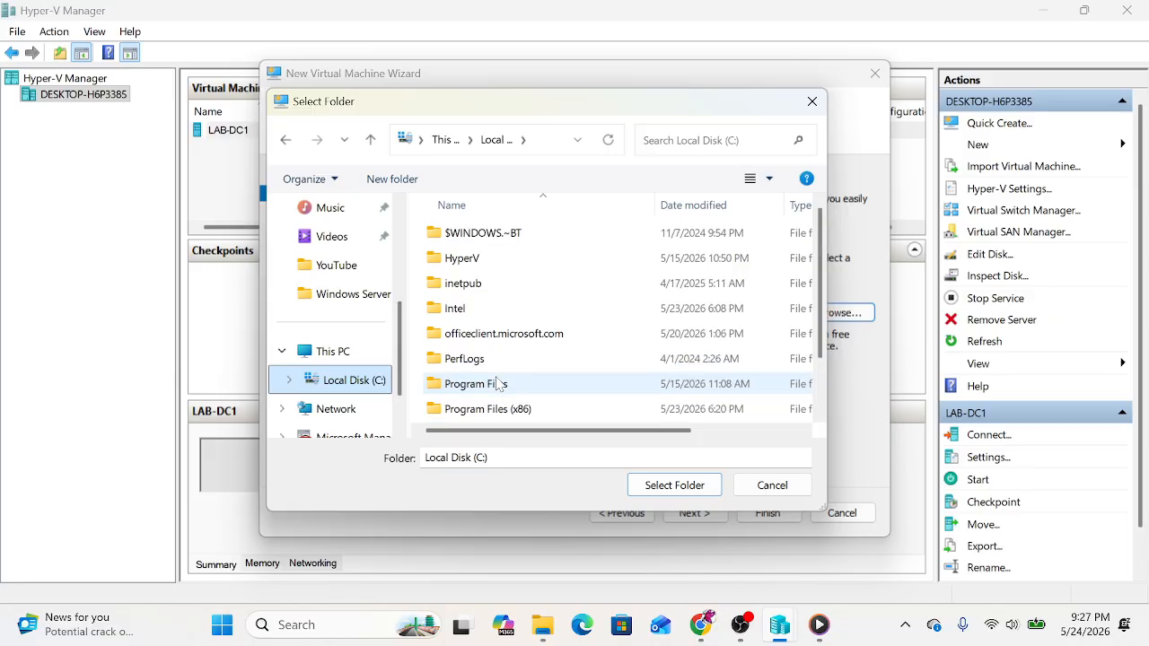
double_click(484, 259)
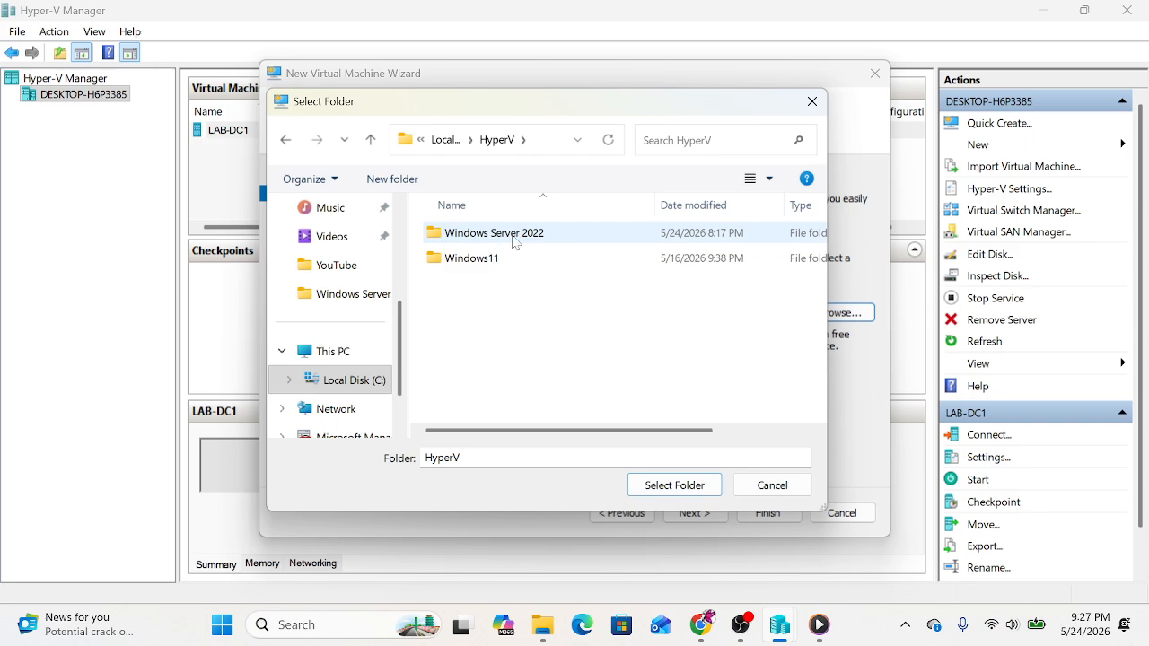
click(514, 242)
double_click(524, 243)
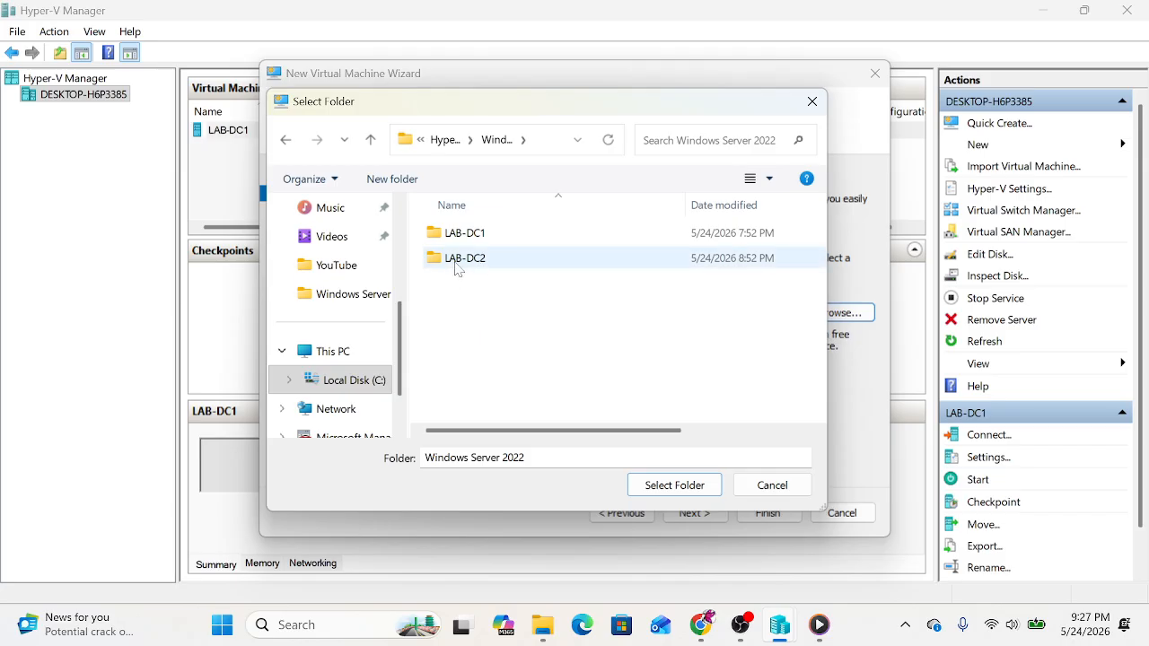
double_click(484, 260)
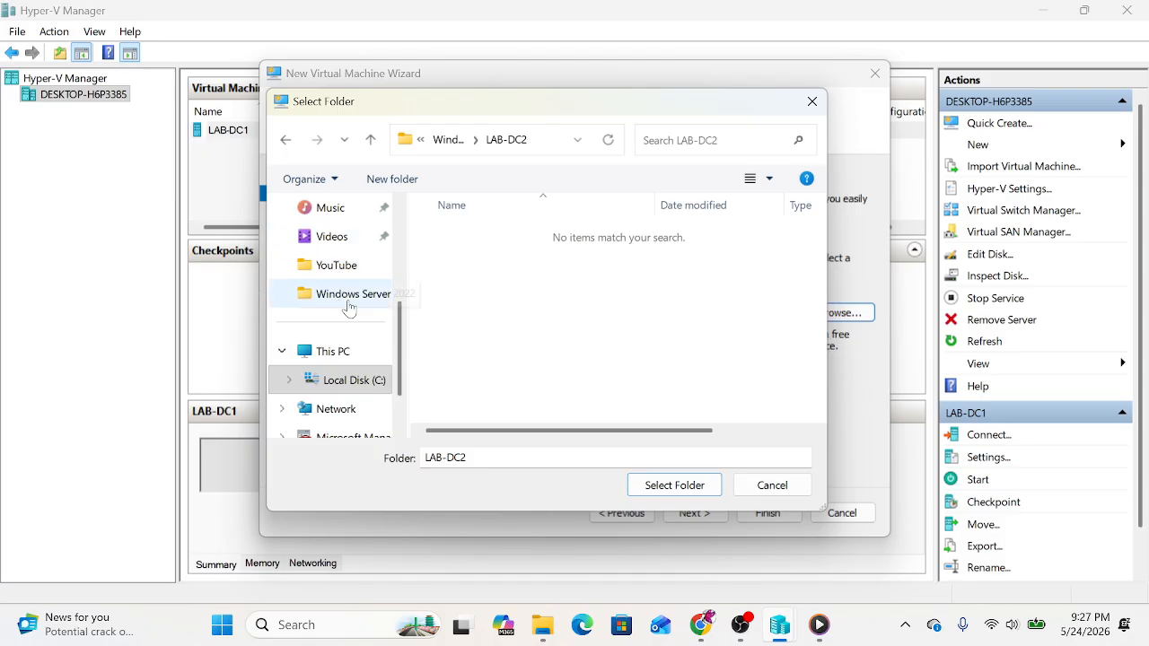
scroll(367, 359, down, 1)
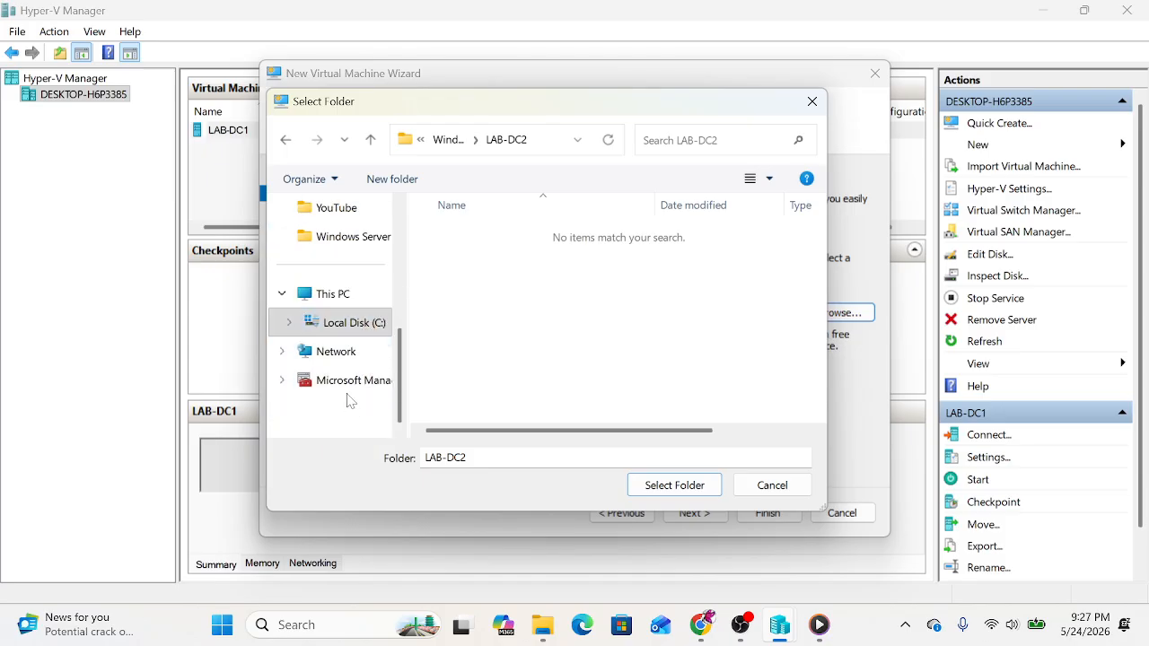
scroll(345, 377, up, 5)
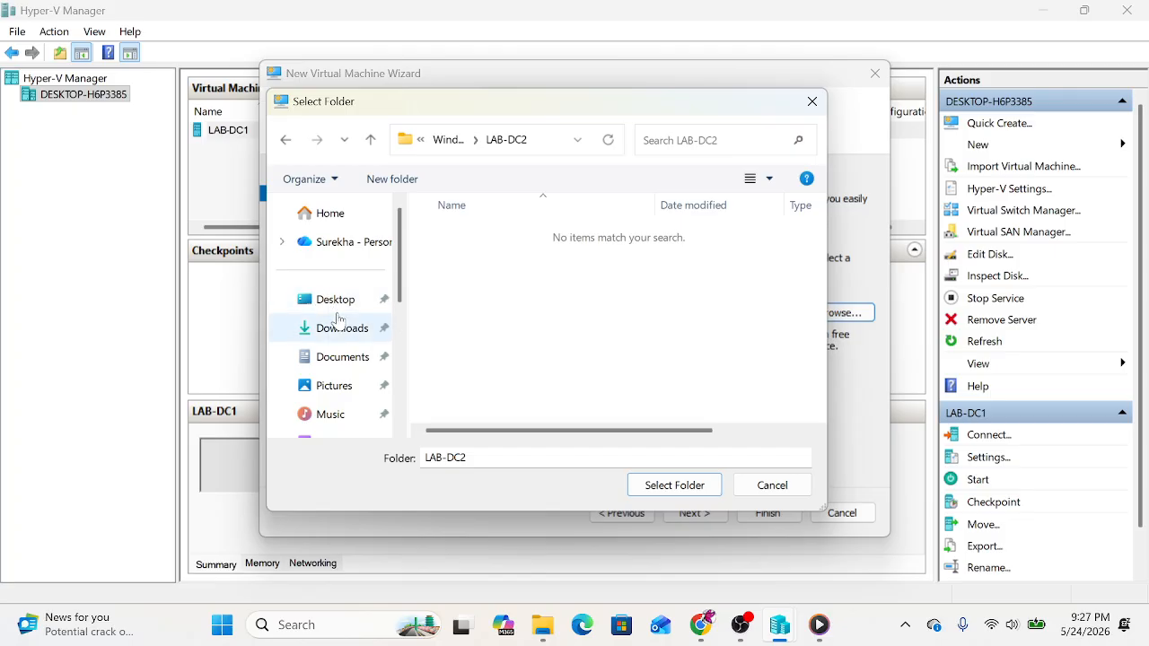
Step: Navigate back to C:\HyperV\Windows Server 2022\LAB-DC2 and select it as the VM location
click(339, 331)
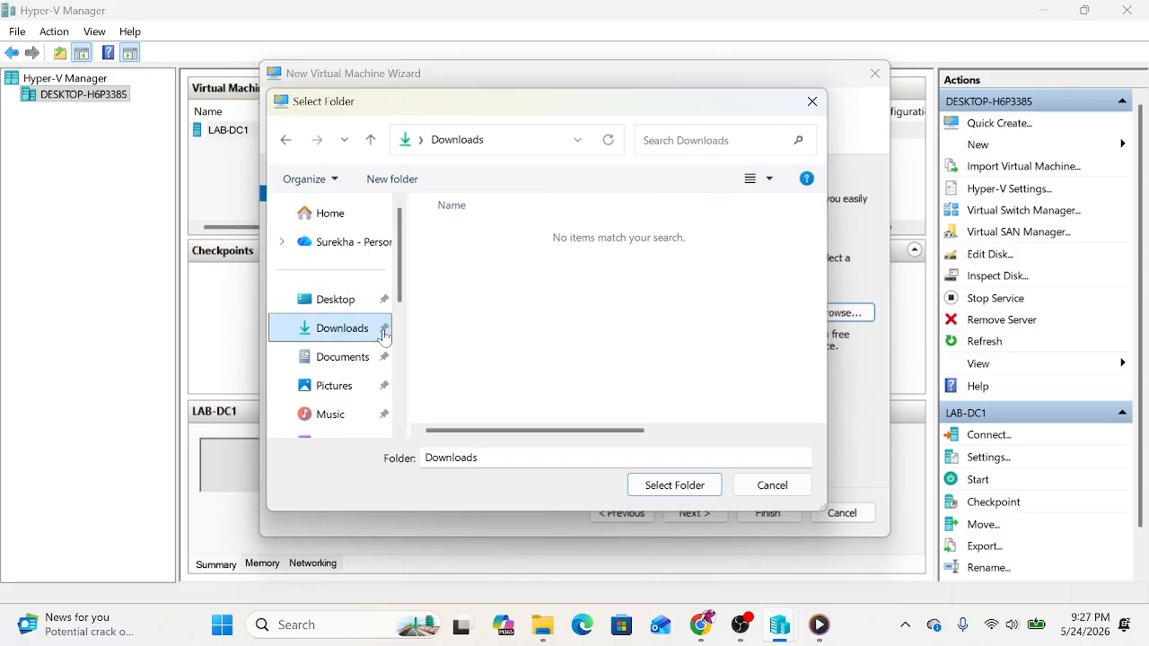
scroll(348, 377, down, 3)
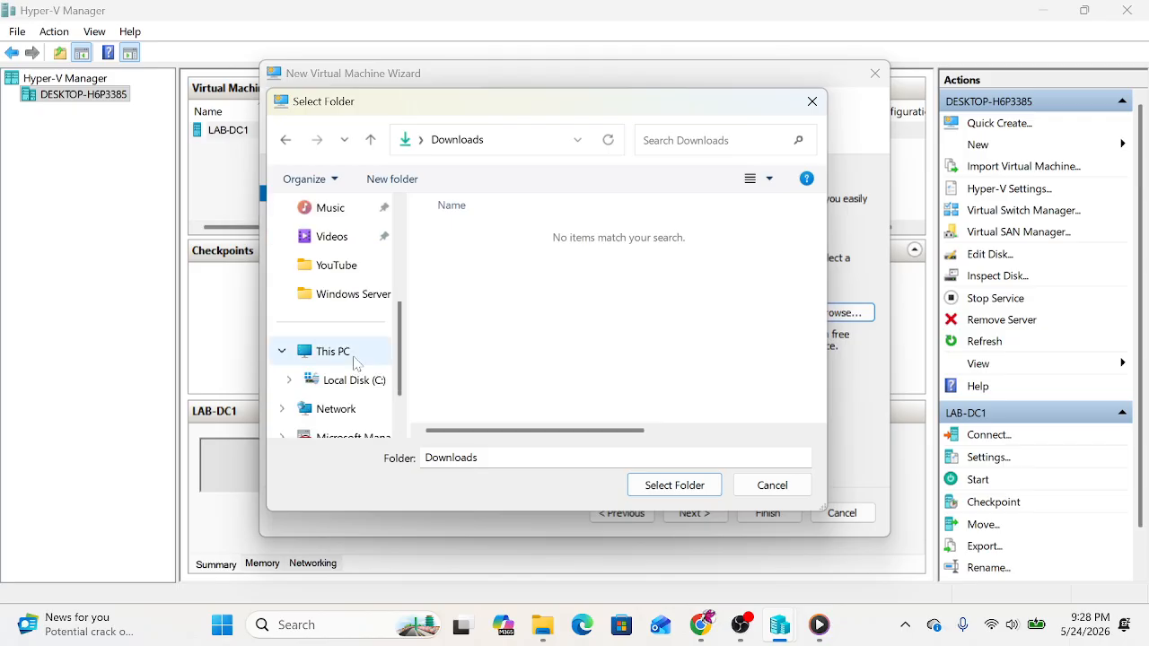
click(354, 383)
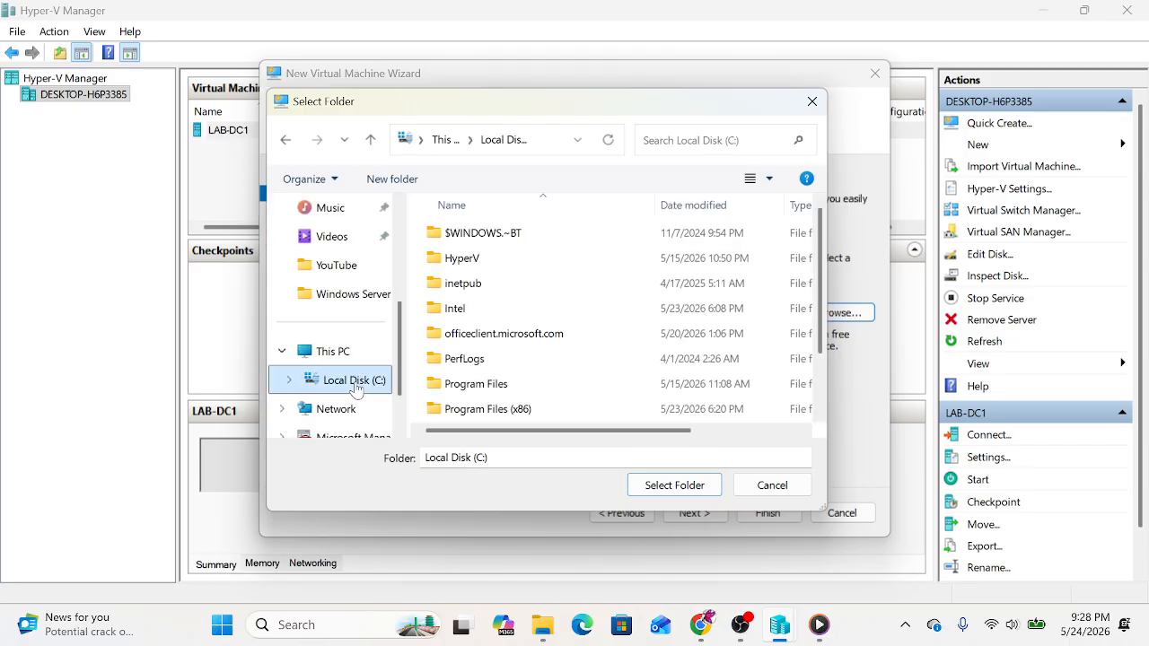
click(462, 258)
double_click(476, 259)
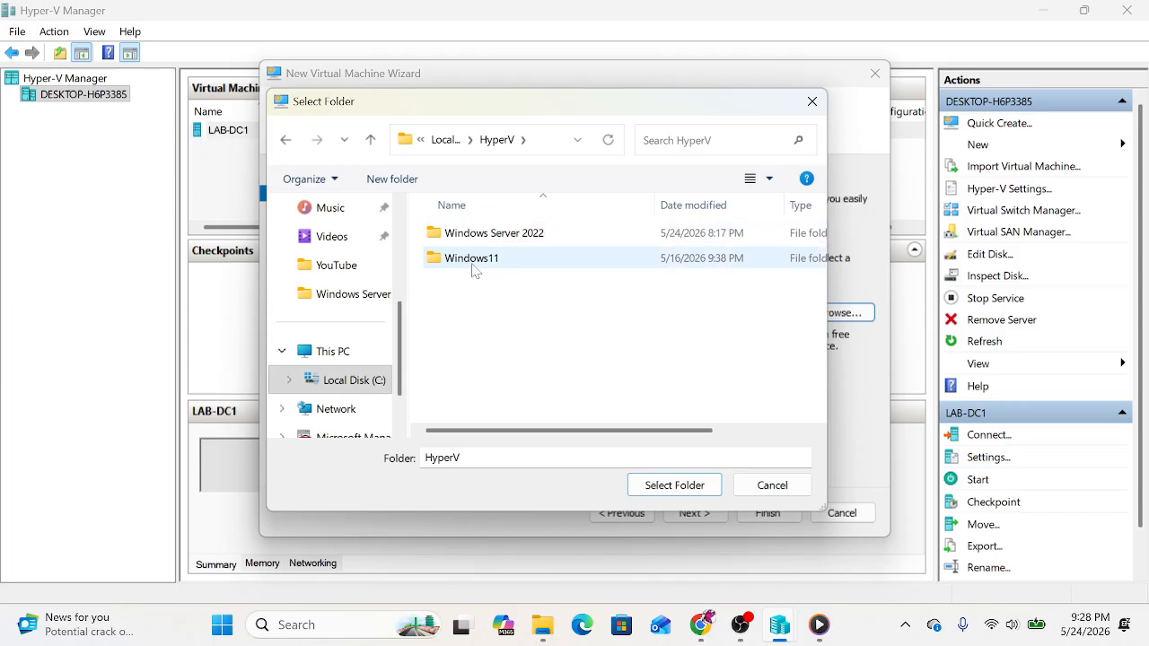
double_click(473, 267)
click(446, 140)
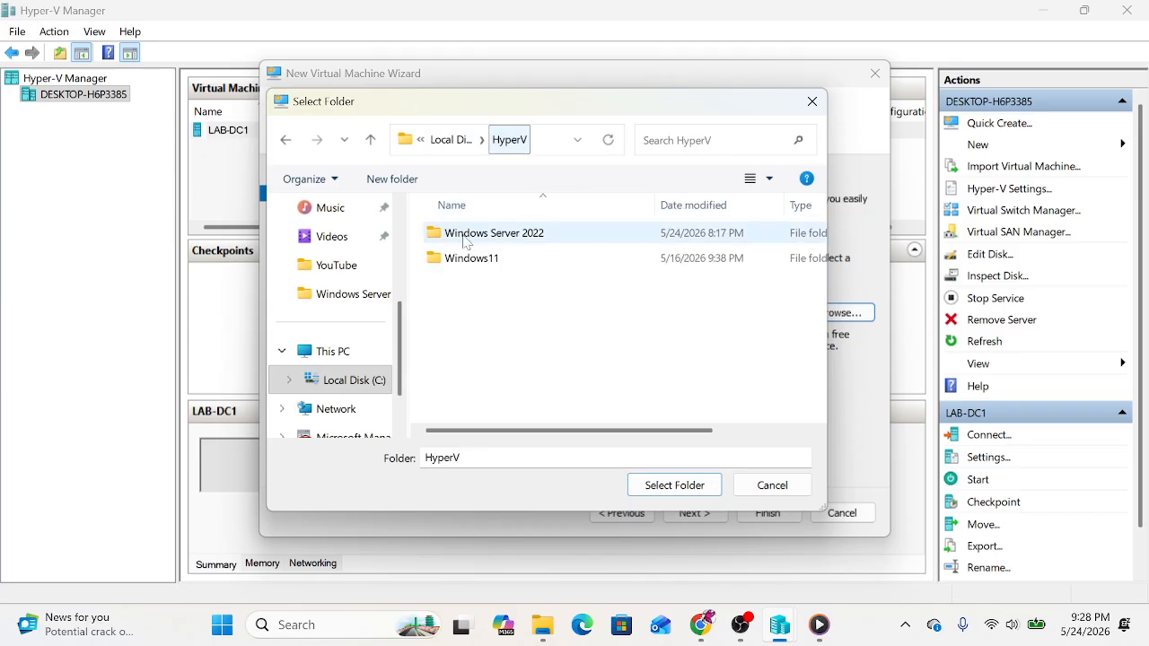
double_click(478, 238)
double_click(477, 259)
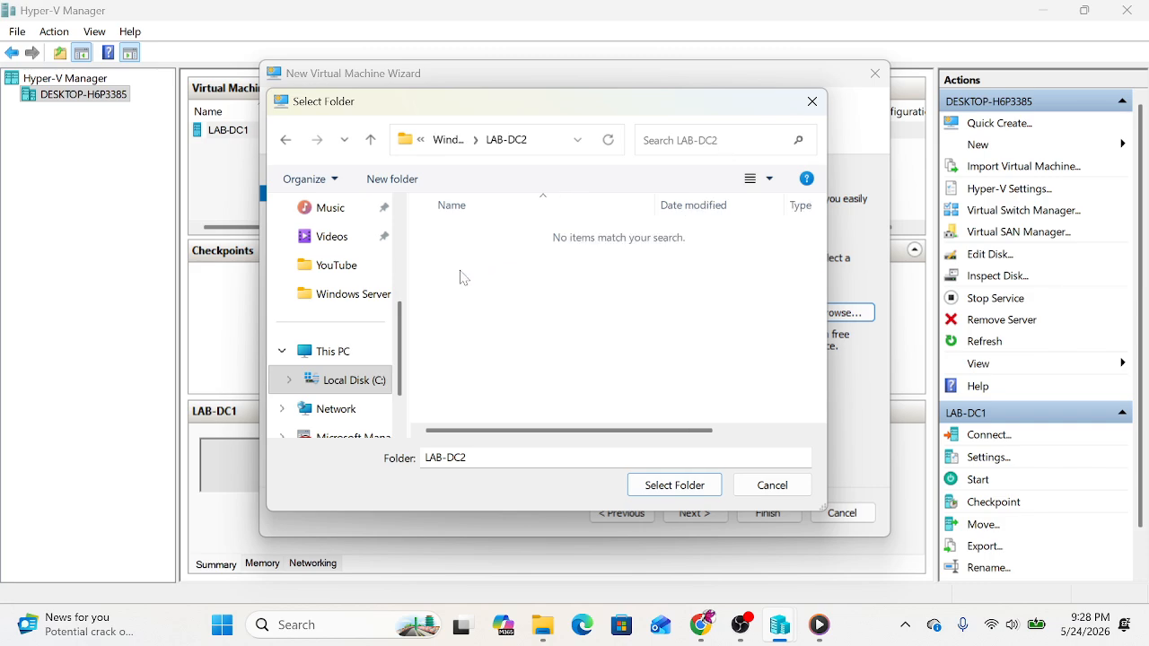
click(646, 484)
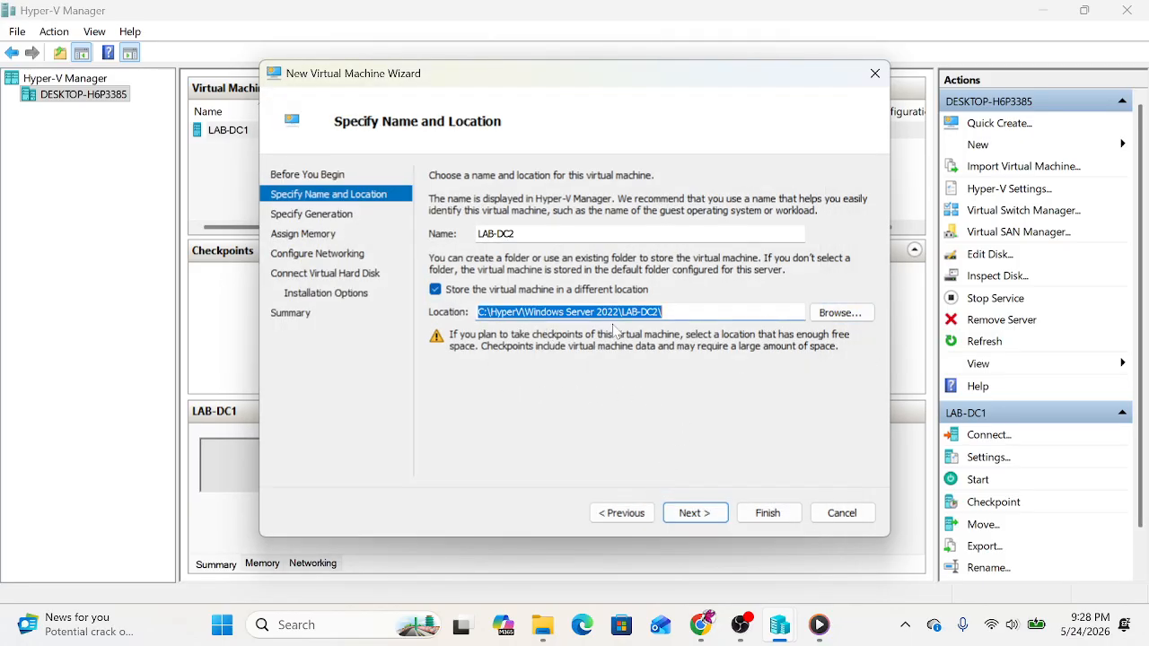
Step: Make LAB-DC2 a Generation 1 virtual machine and continue to memory settings
click(687, 516)
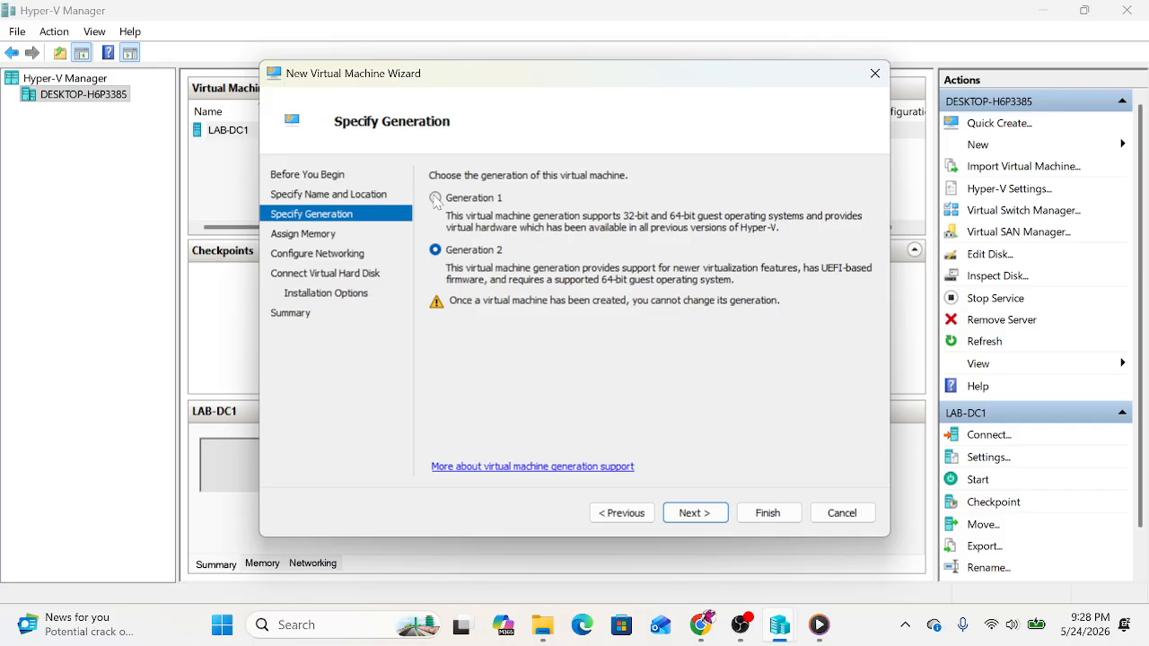
click(436, 198)
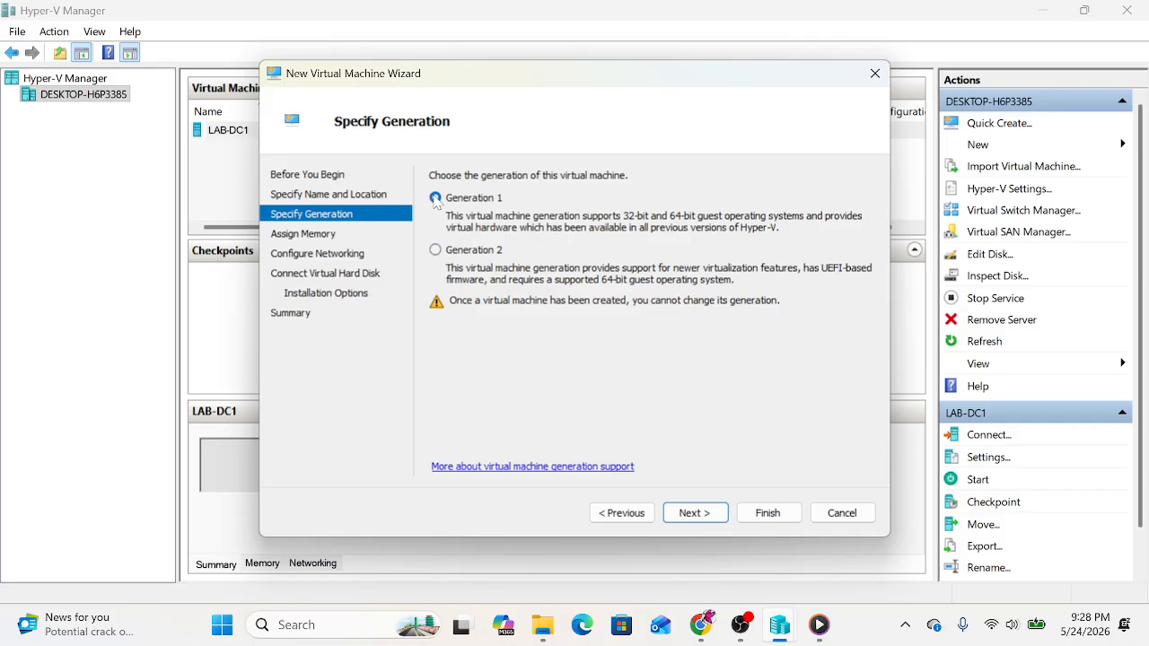
click(707, 516)
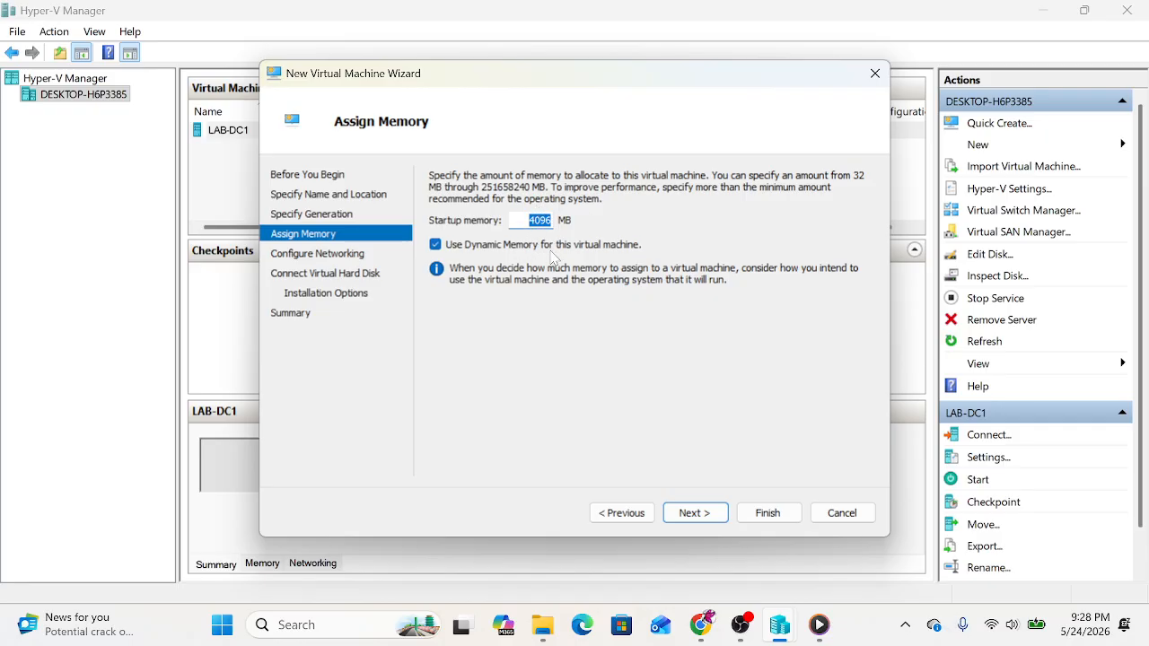
Step: Keep 4096 MB startup memory and connect the VM to the External2 switch
click(694, 519)
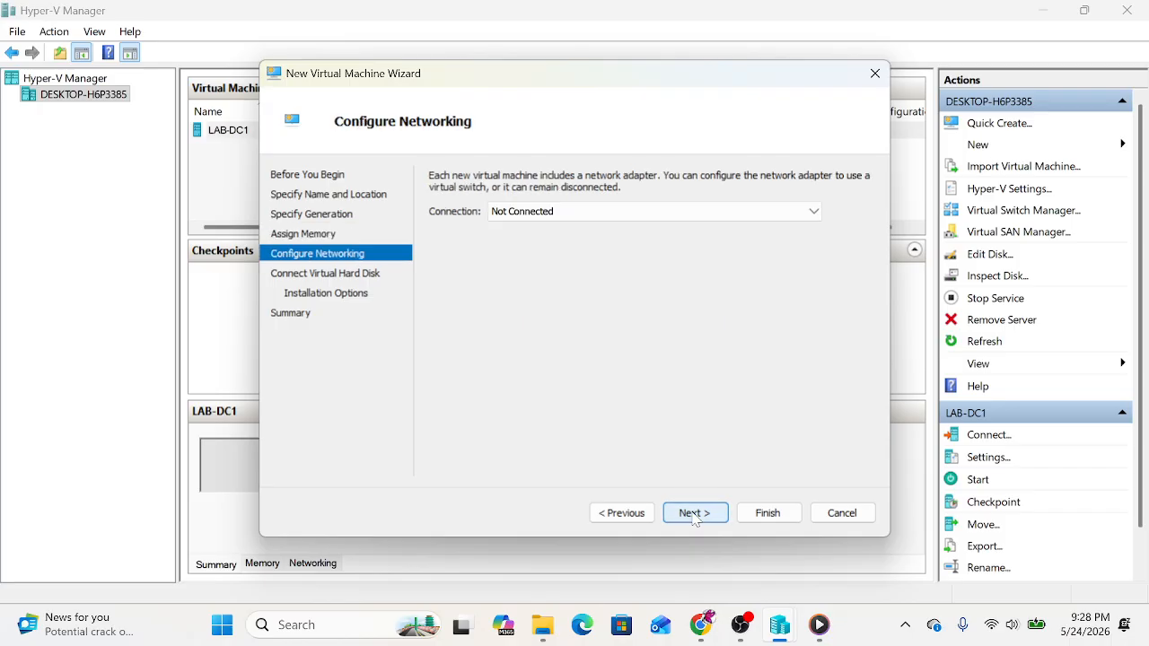
click(535, 217)
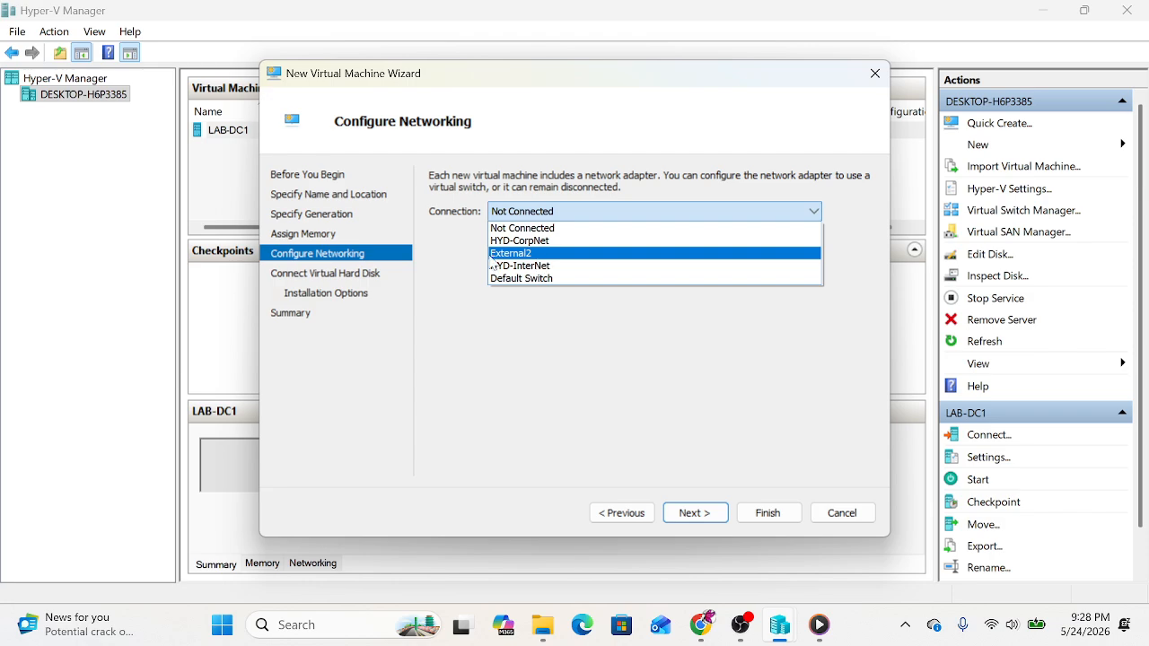
click(555, 257)
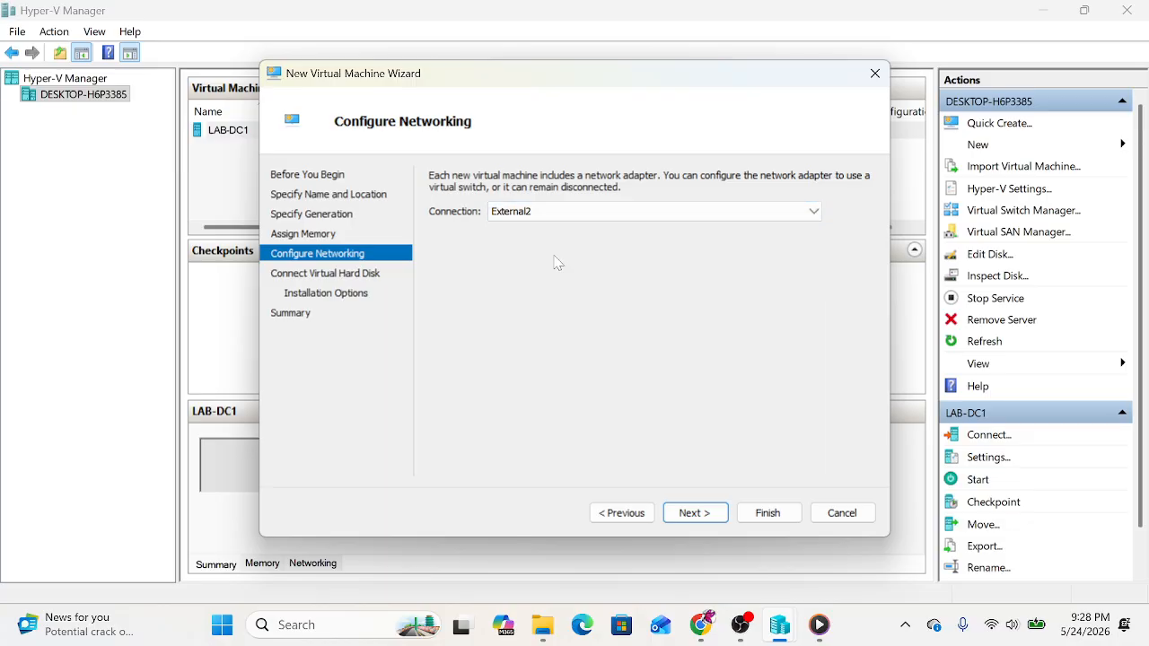
click(694, 513)
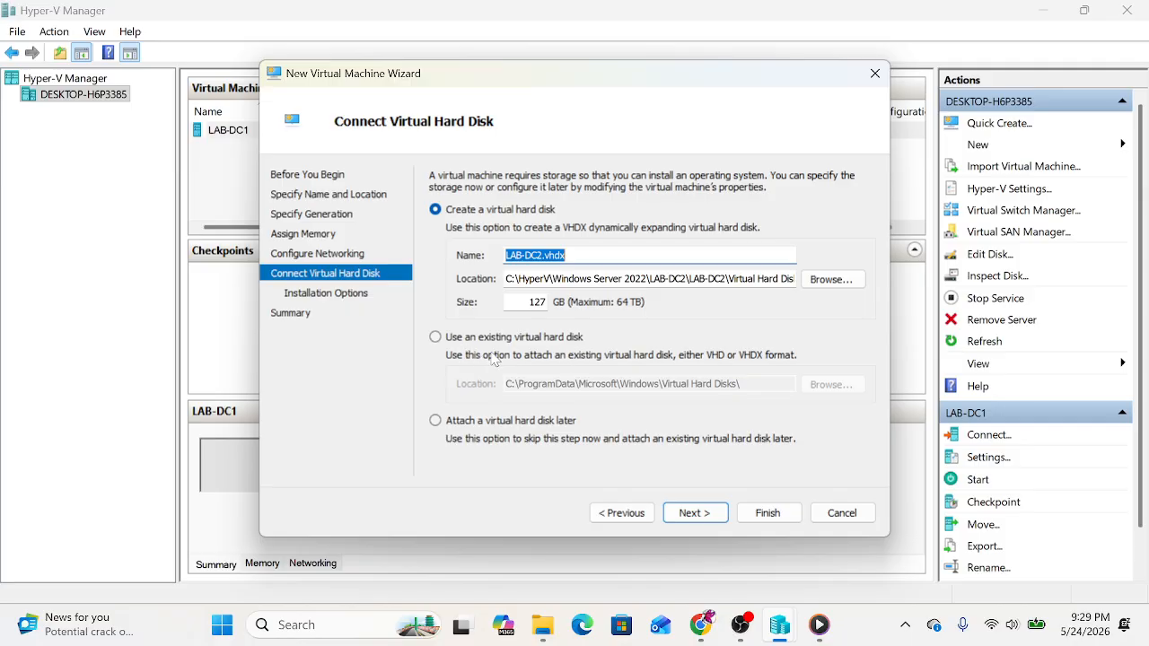
Step: Attach the existing server-datacenter-eval VHD from C:\HyperV\Windows Server 2022\LAB-DC2 as the disk
click(435, 337)
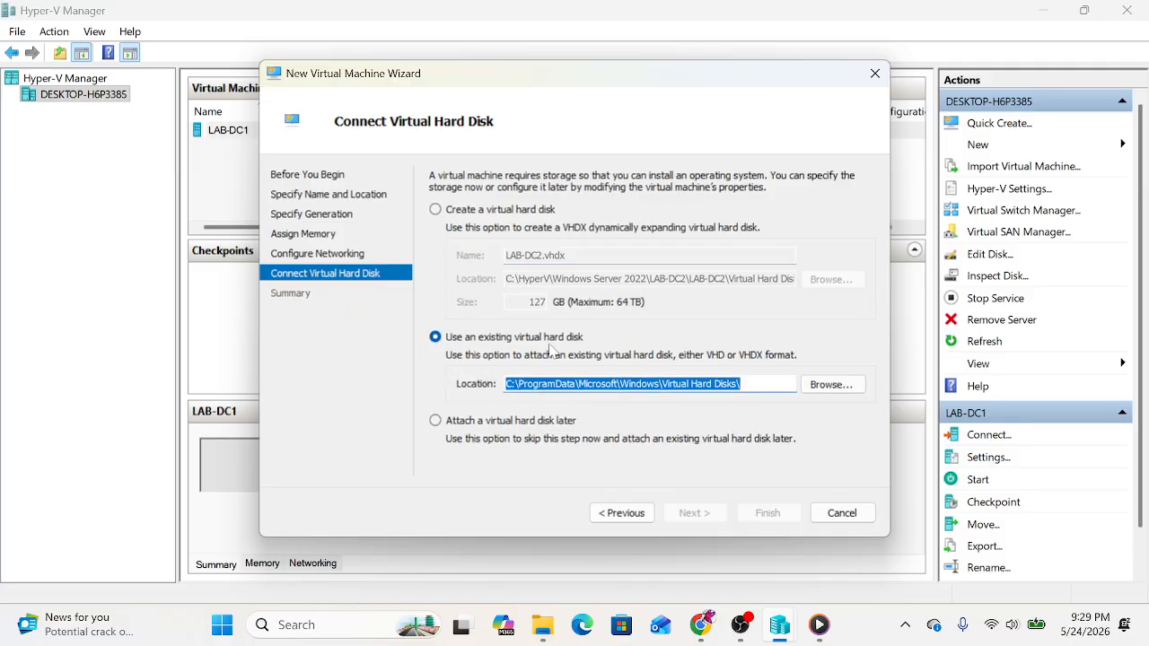
click(841, 390)
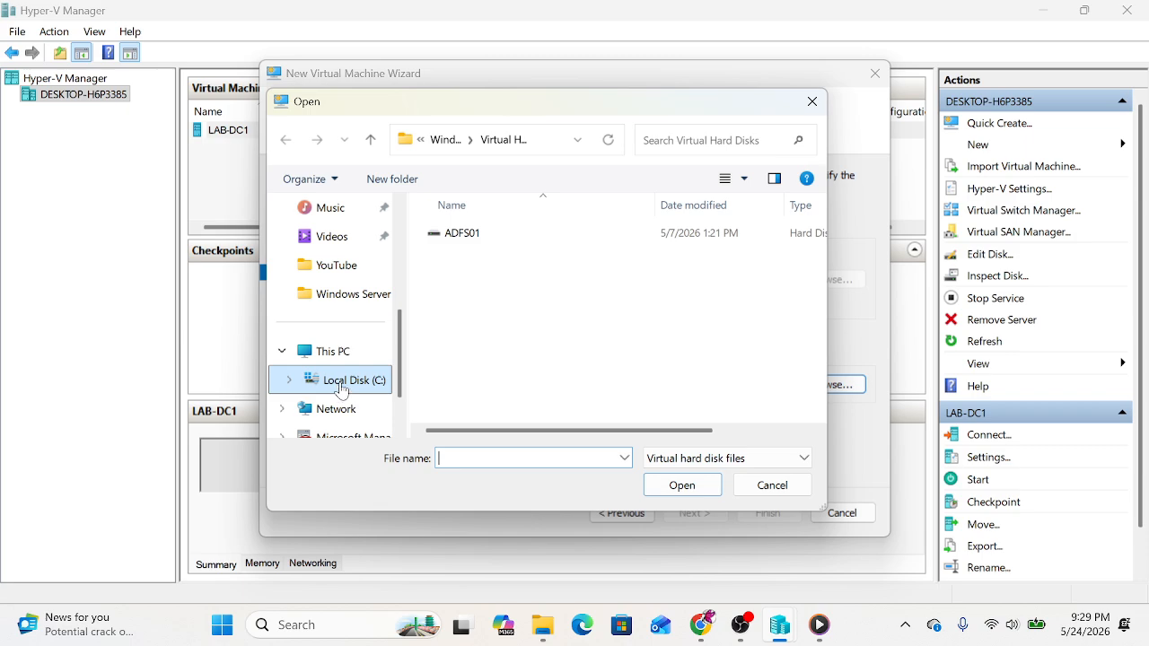
click(313, 382)
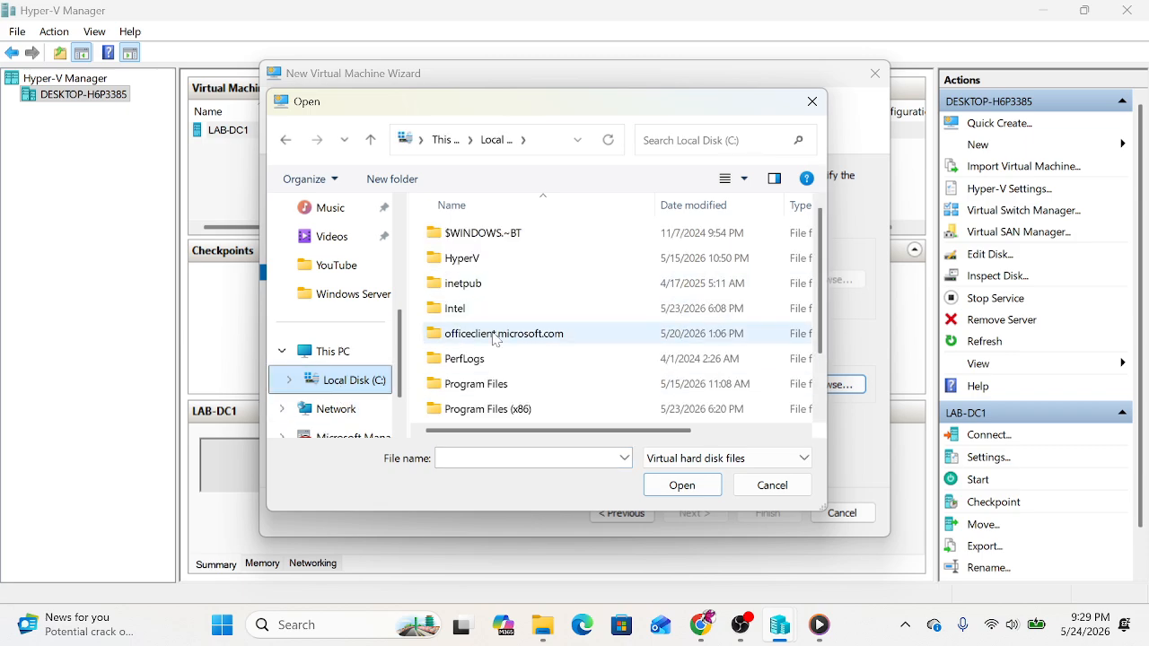
scroll(502, 336, down, 1)
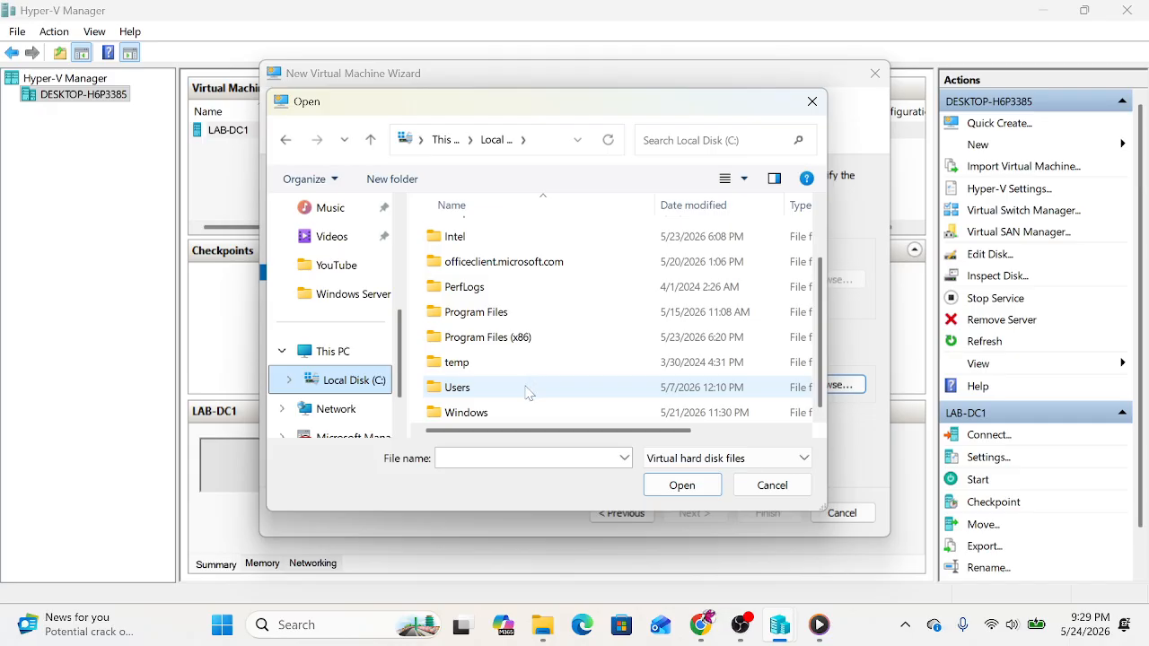
scroll(498, 404, up, 1)
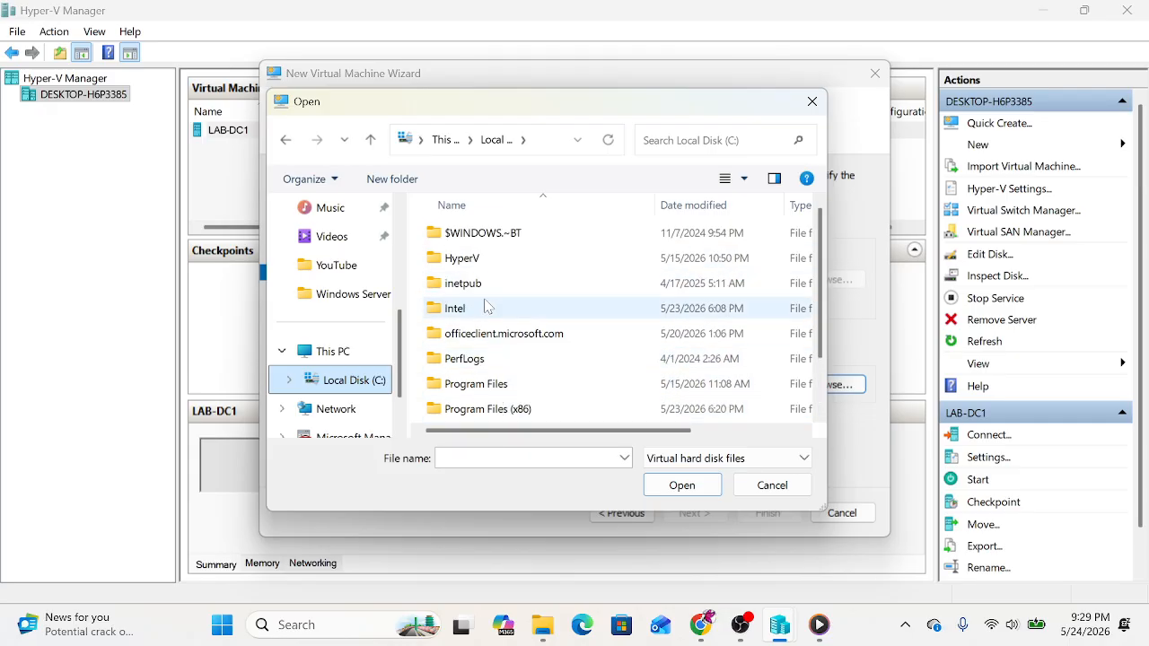
click(472, 263)
double_click(473, 263)
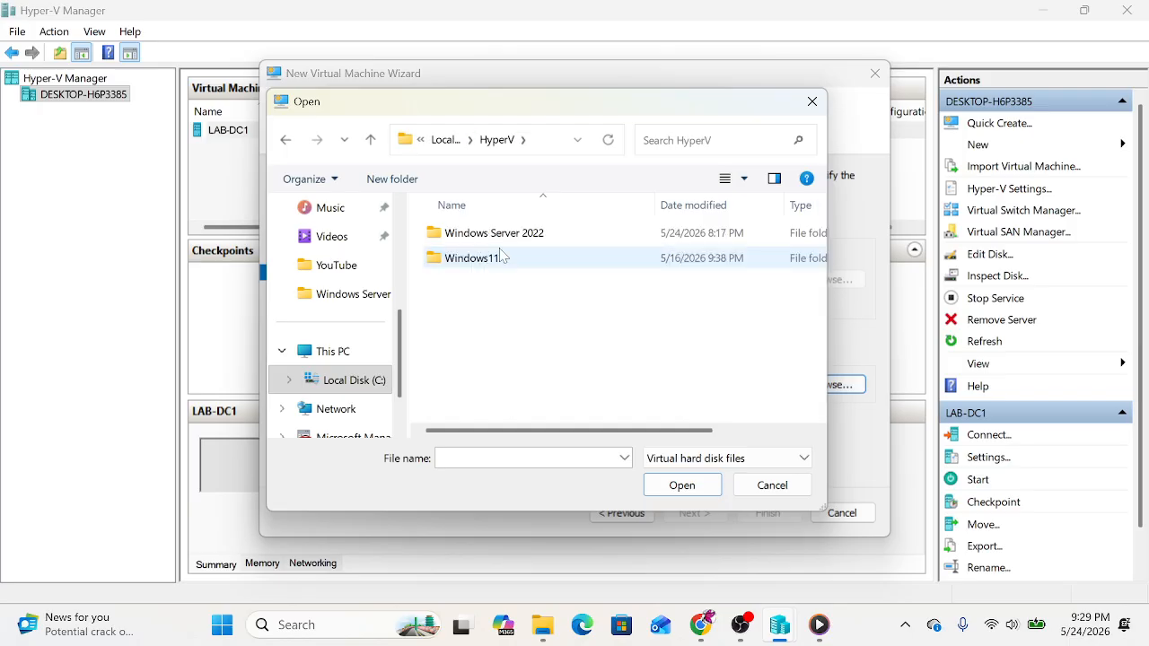
double_click(489, 234)
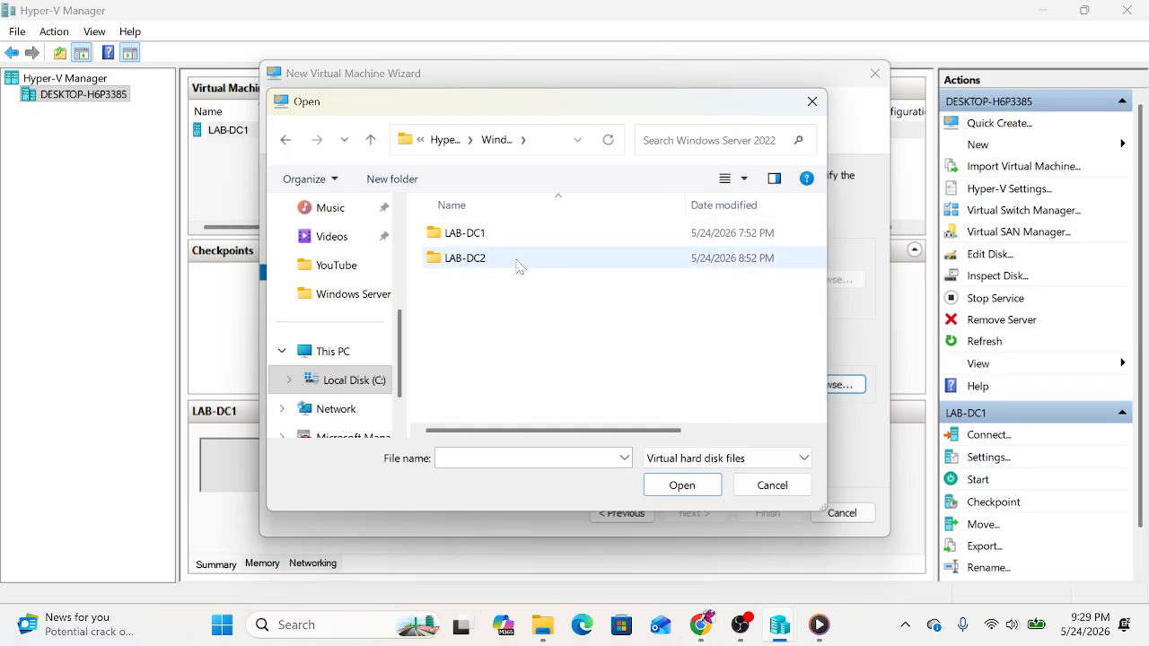
double_click(471, 262)
click(523, 234)
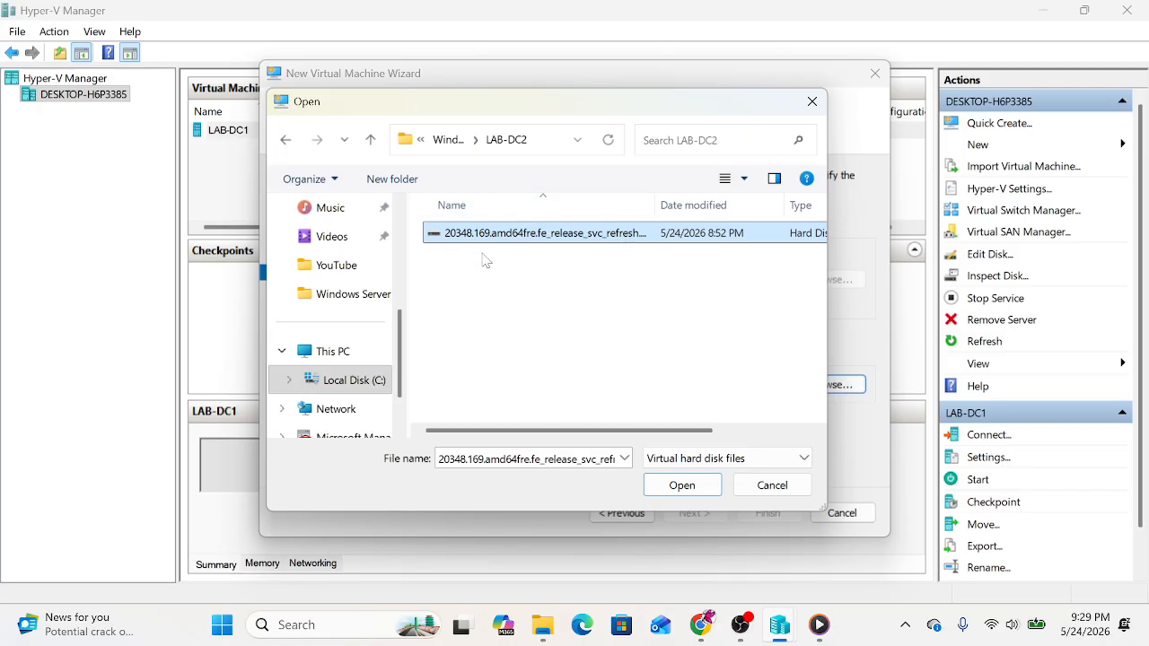
click(689, 488)
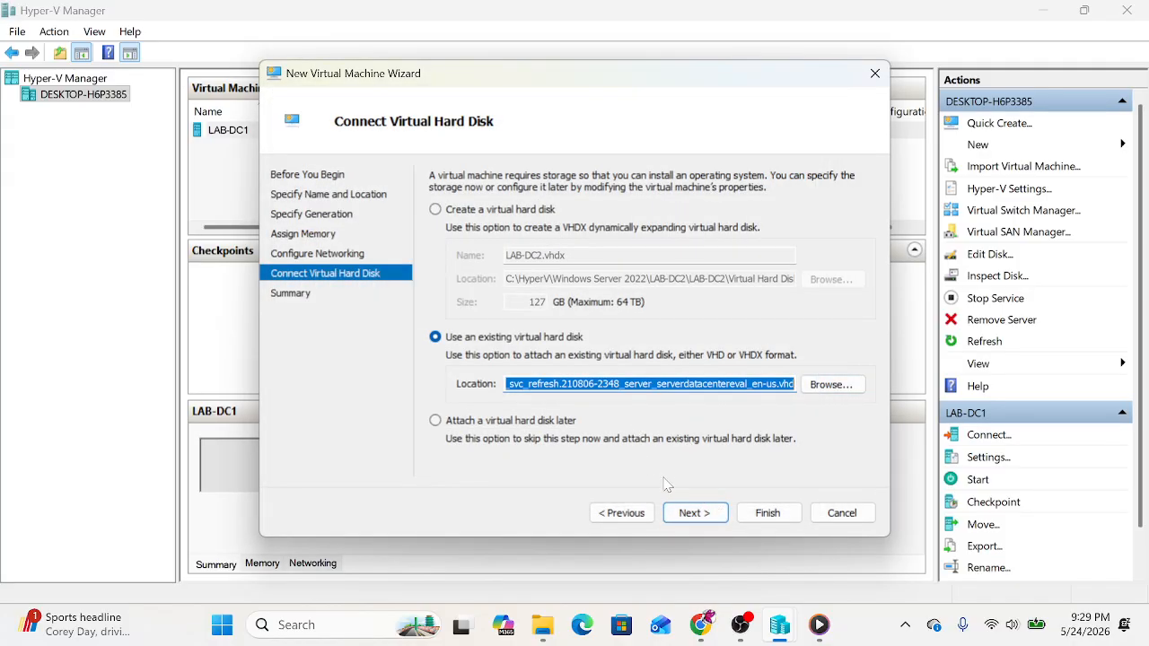
click(696, 520)
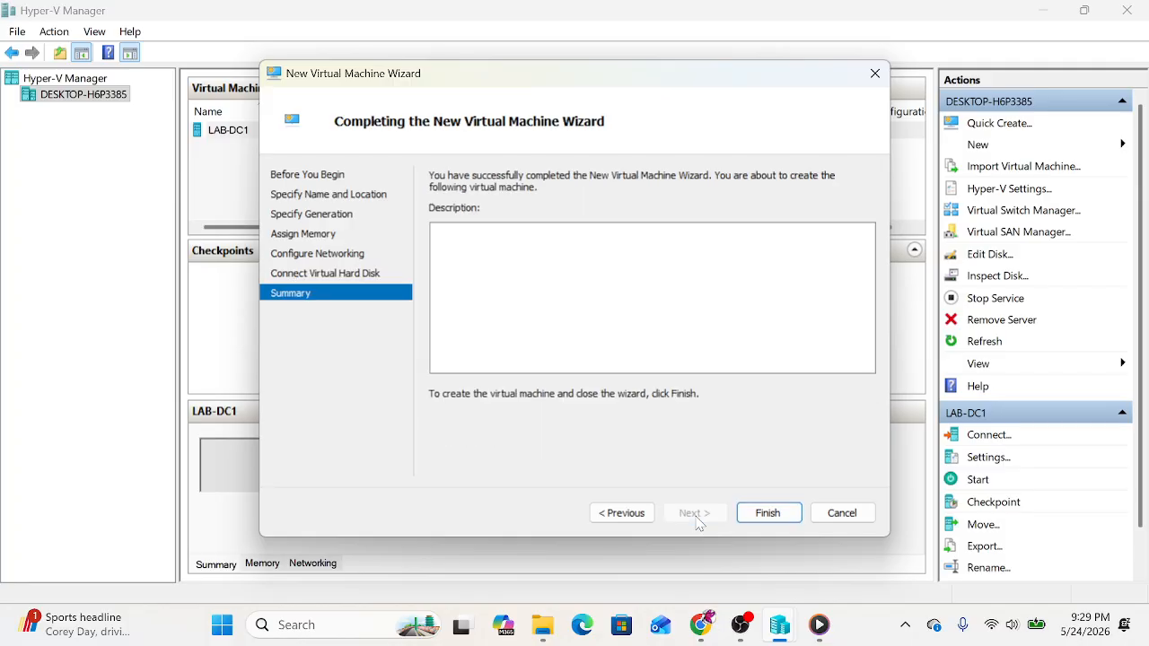
Step: Finish creating LAB-DC2, connect to its console, and power it on
click(782, 515)
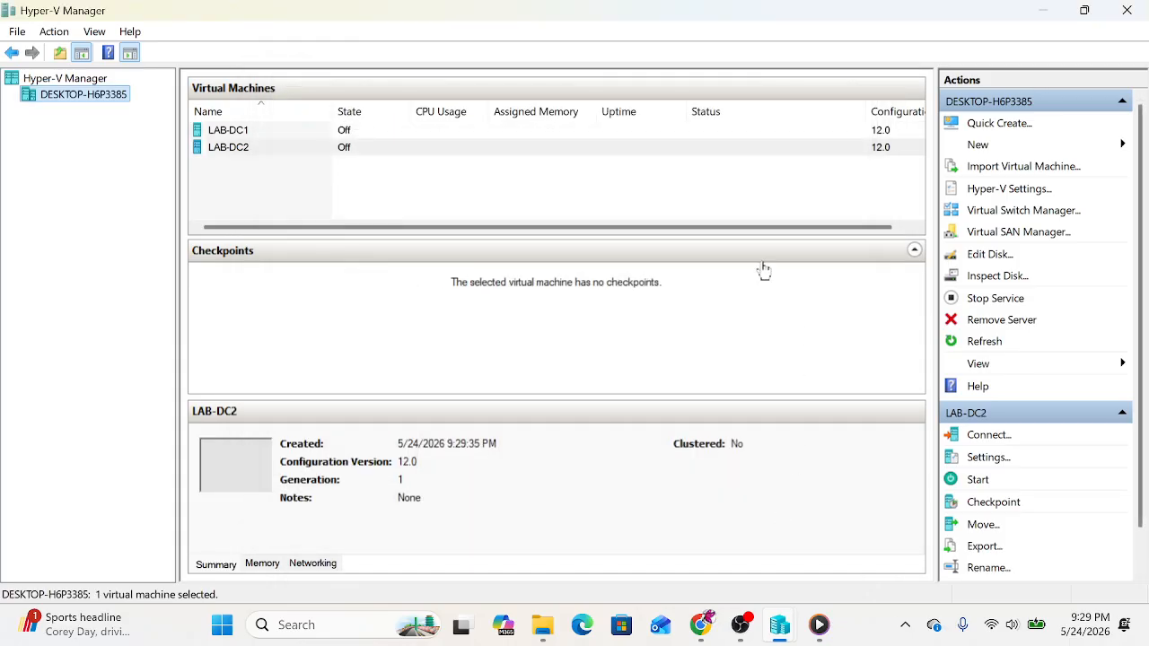
right_click(228, 154)
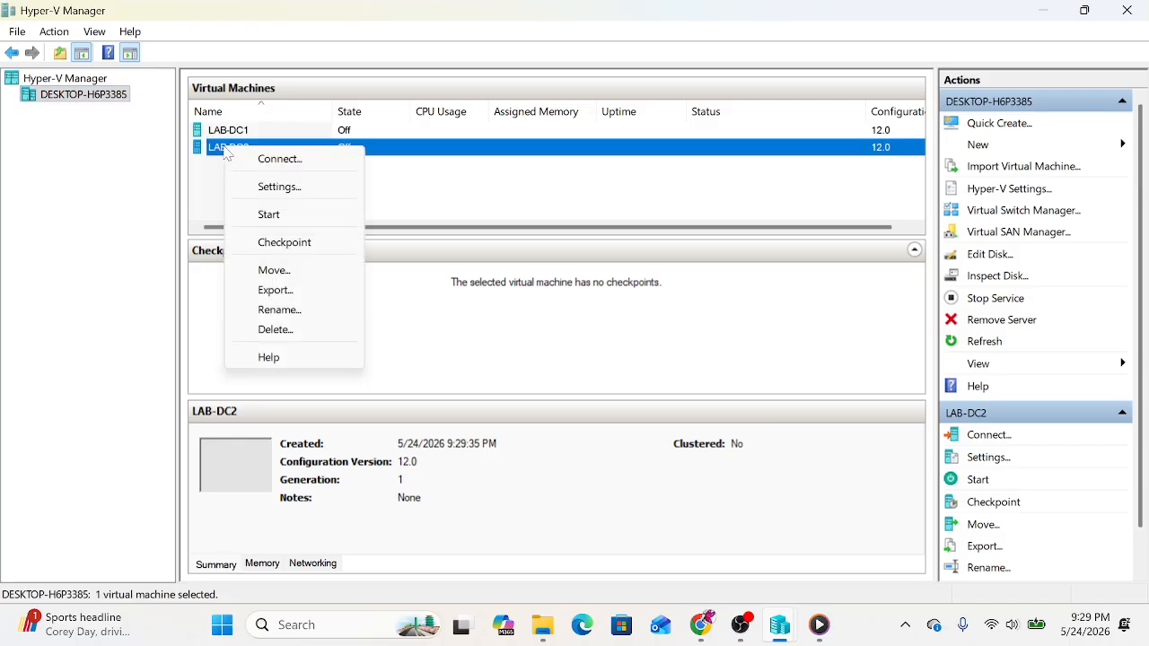
click(267, 162)
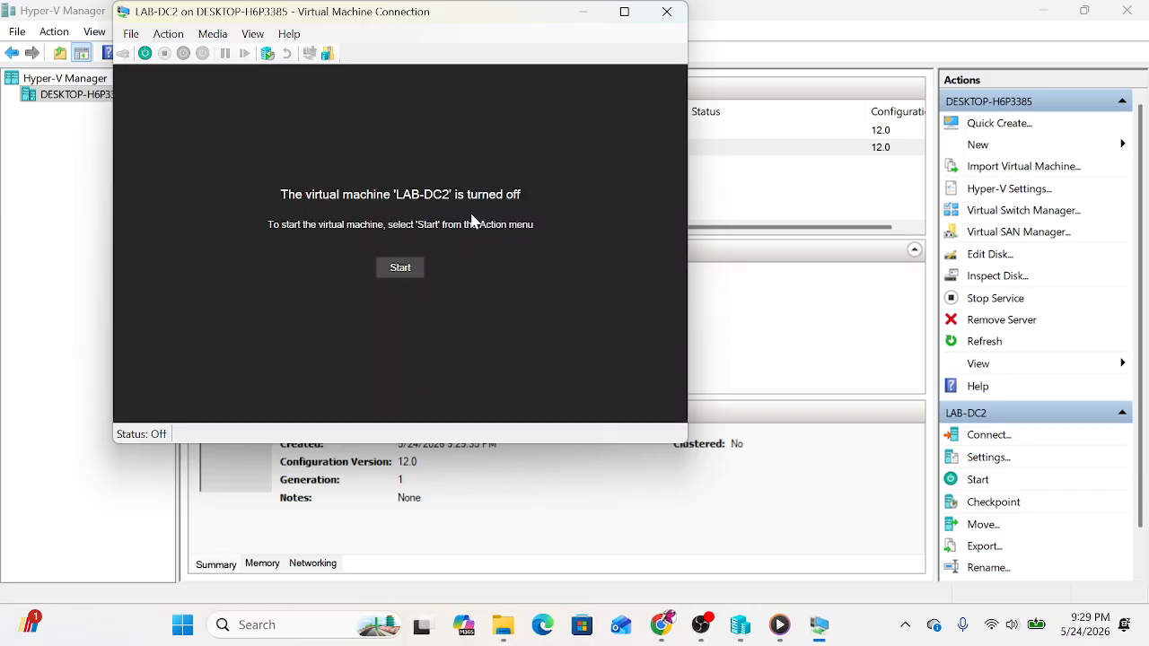
click(401, 268)
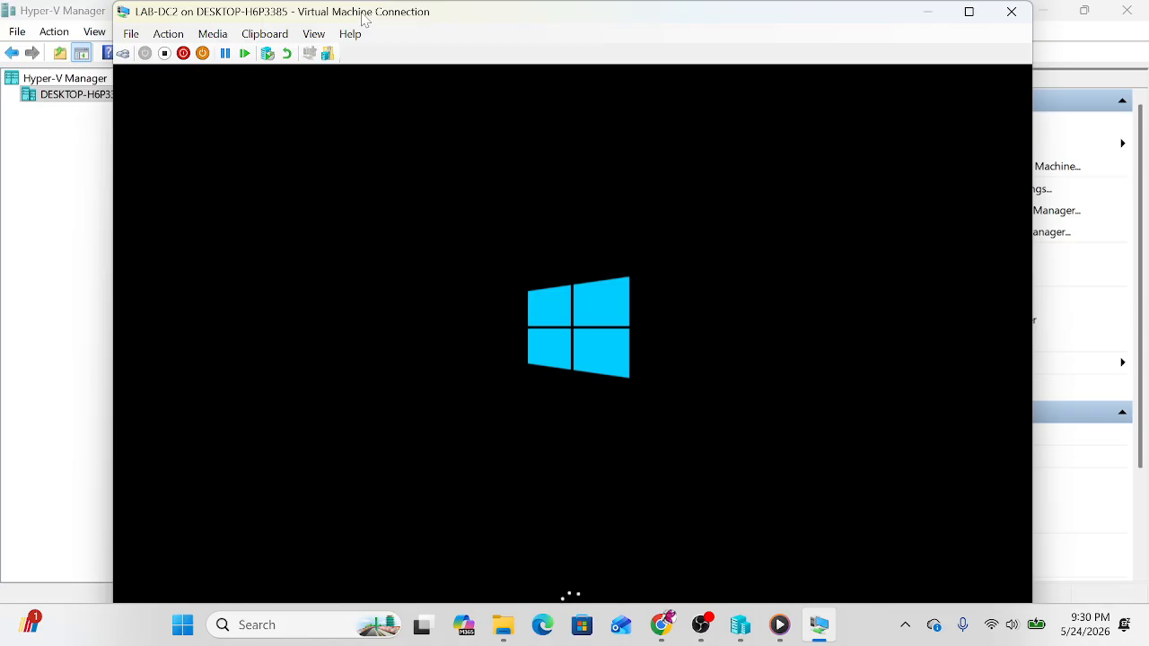
Step: Make the LAB-DC2 console full screen while setup reaches the 'Hi there' page
double_click(388, 13)
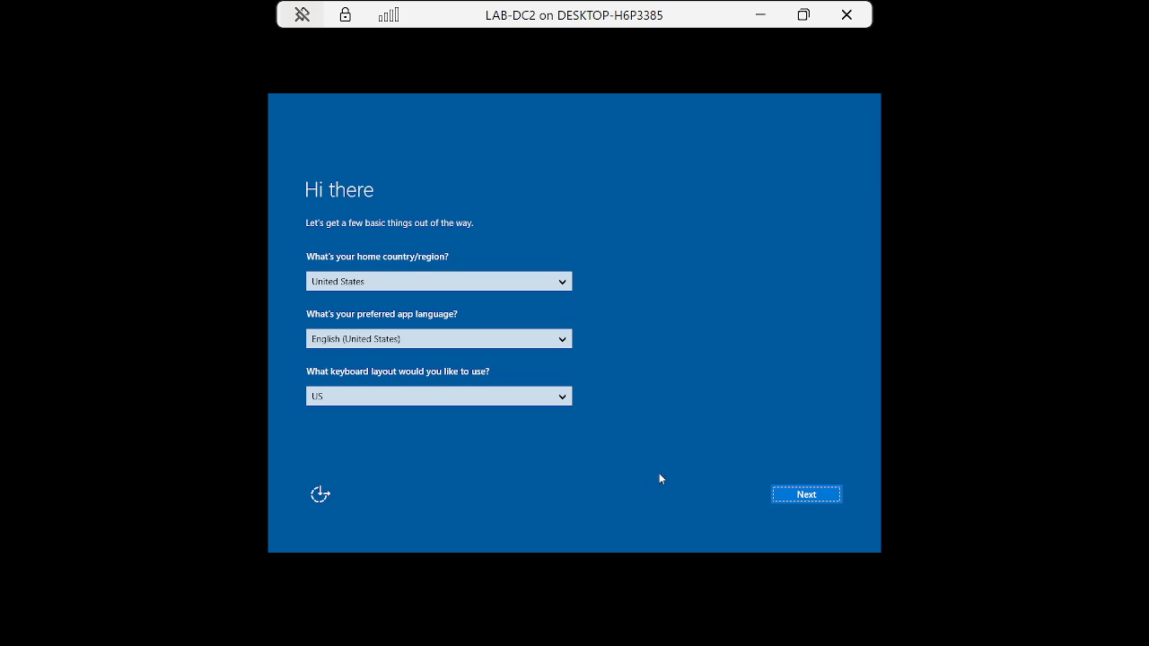
Step: Accept the licence terms and set the Administrator password in both fields to finish setup
click(813, 496)
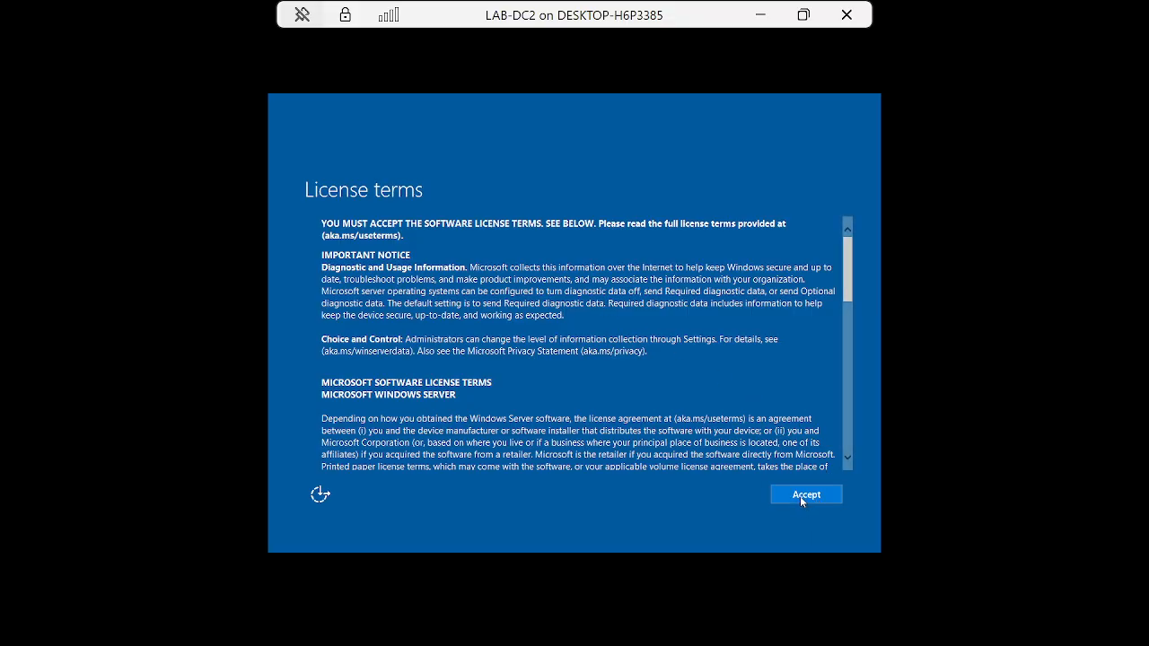
click(801, 499)
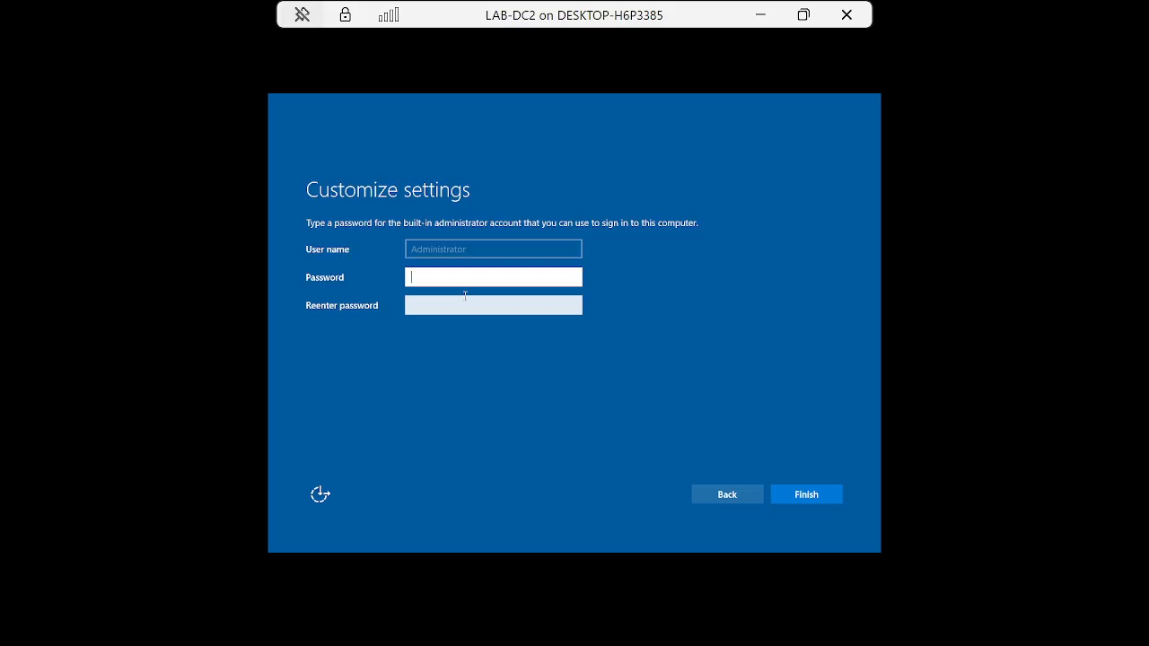
text(Pa$$w0rd)
click(457, 308)
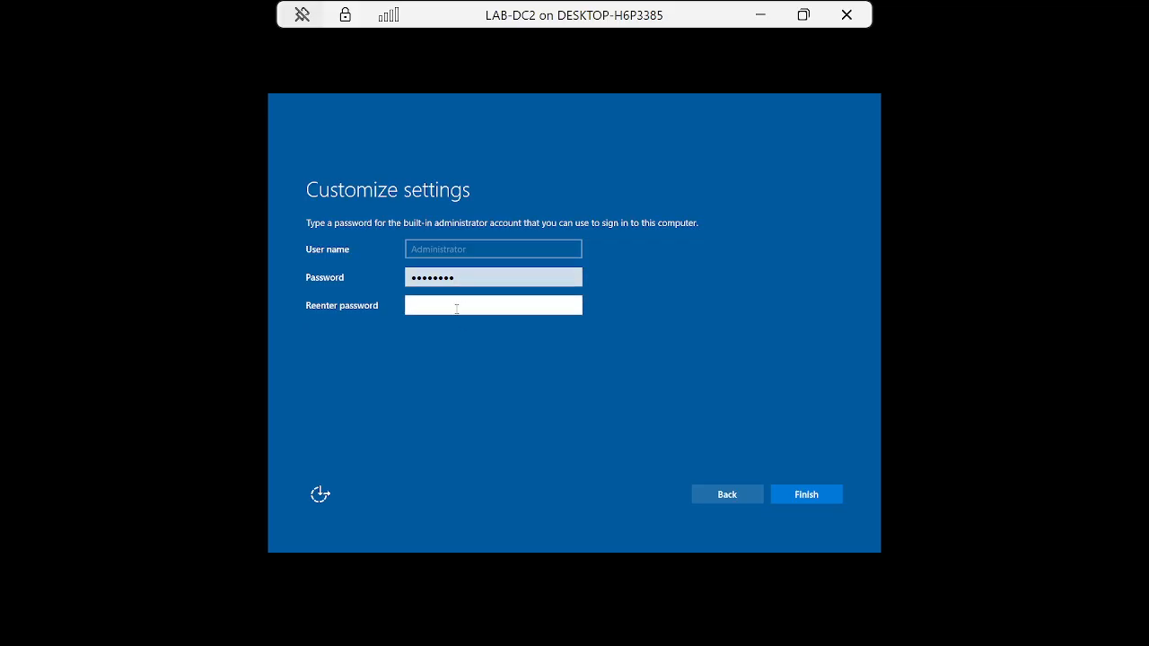
text(Pa$$w0rd)
click(814, 493)
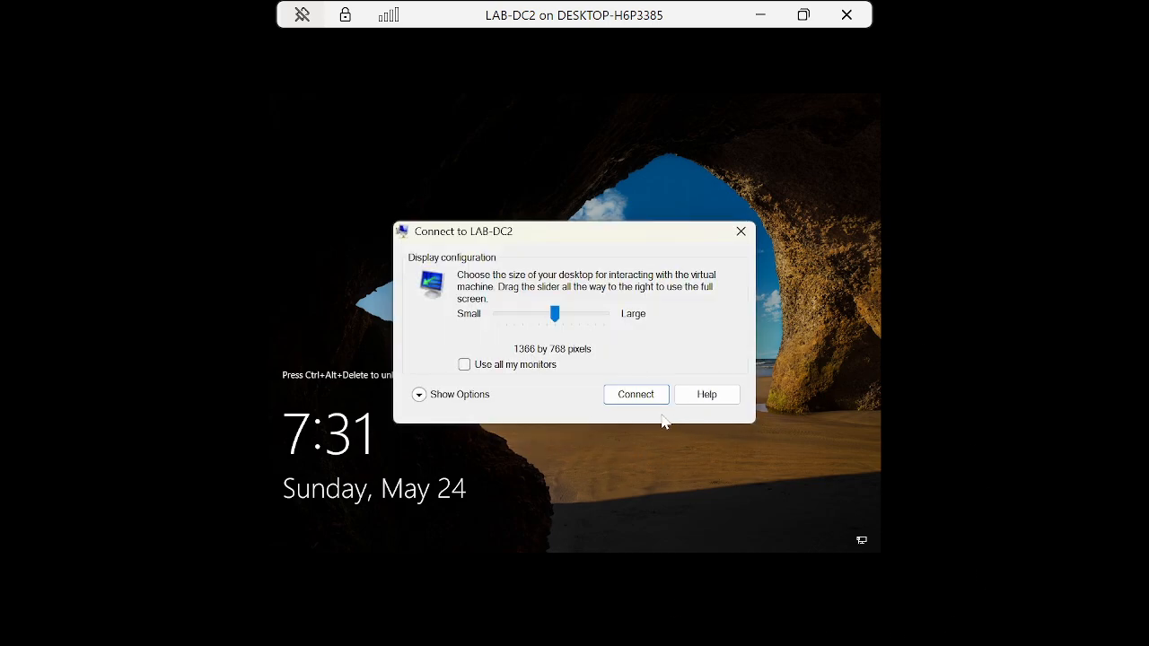
Step: Reconnect to LAB-DC2 at 1680 by 1050 resolution and view it full screen
drag(554, 313, 587, 315)
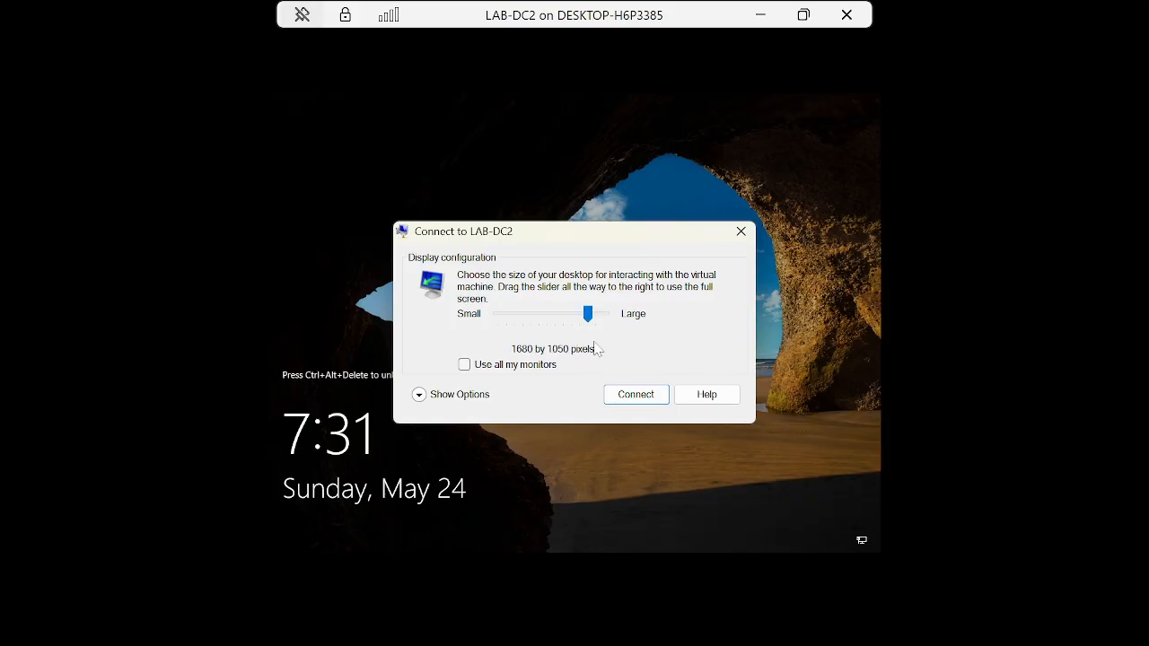
click(622, 402)
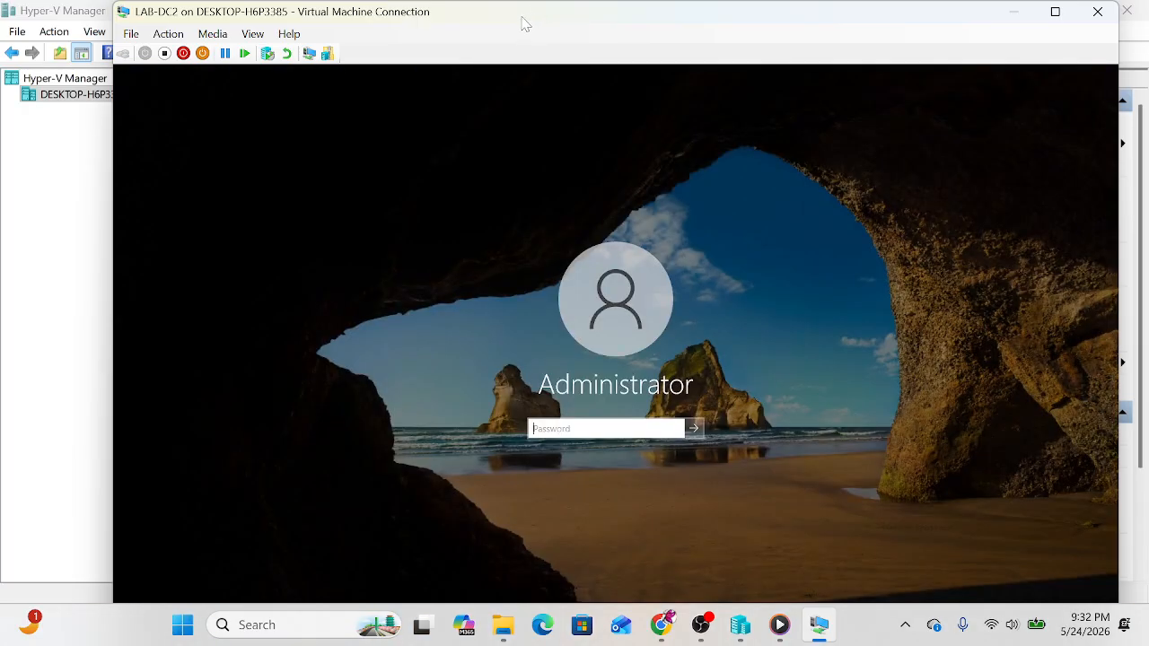
double_click(522, 18)
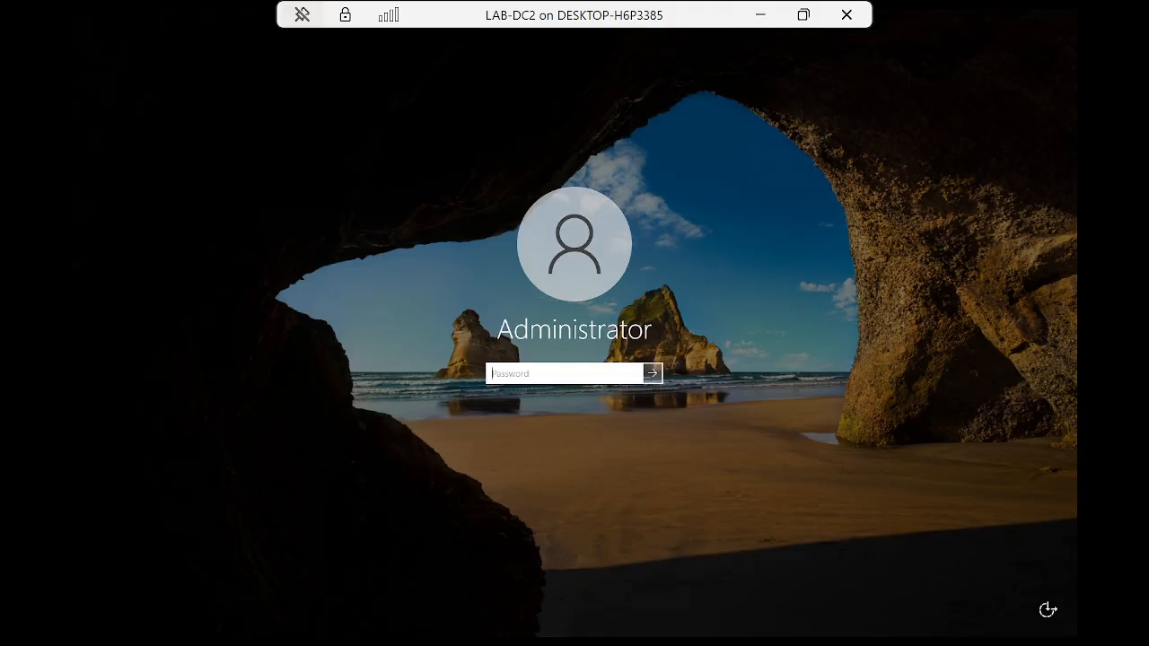
Step: Sign in as Administrator, allow network discovery, and stop the Windows Admin Center prompt from reappearing
text(P)
key(Return)
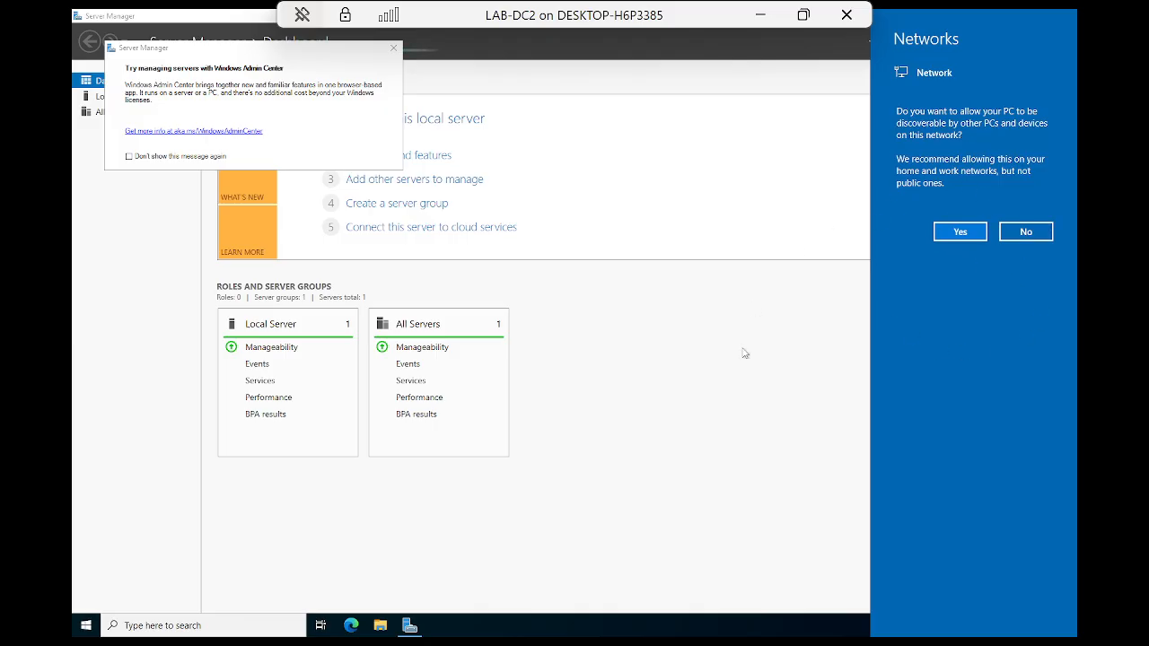
click(956, 236)
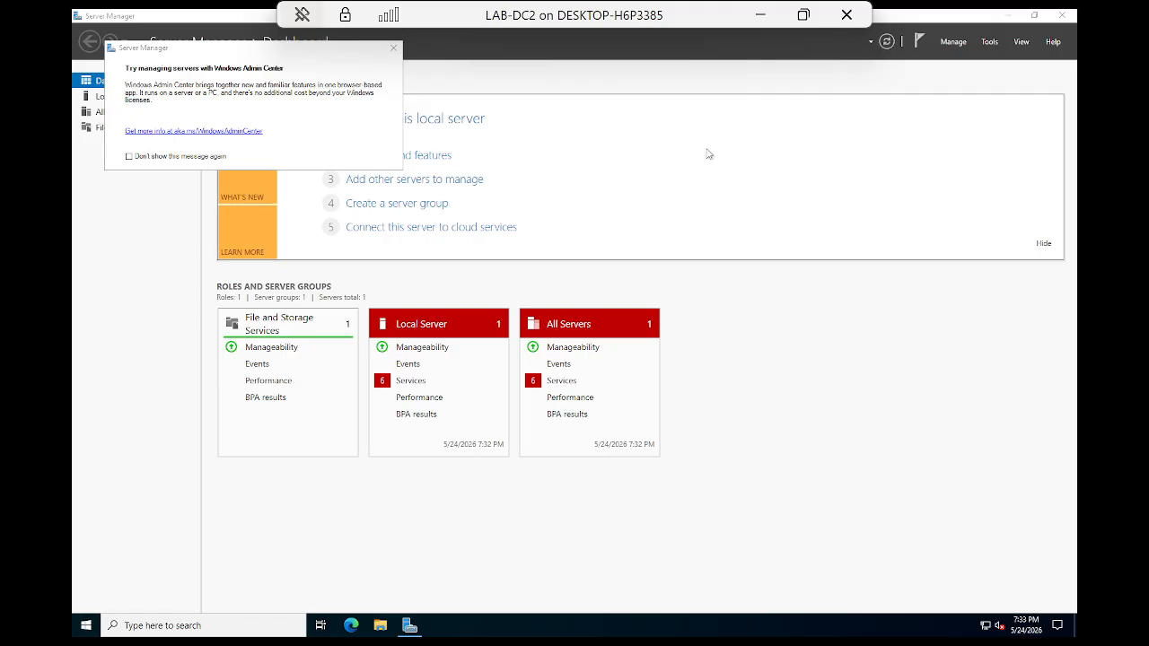
click(128, 156)
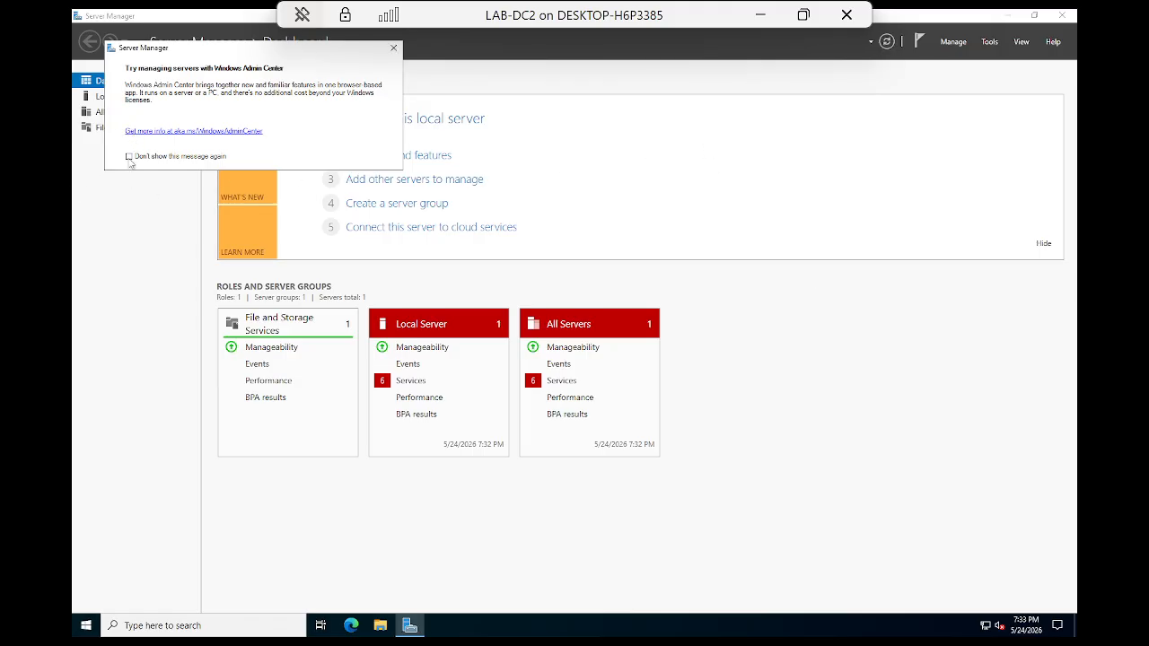
click(394, 48)
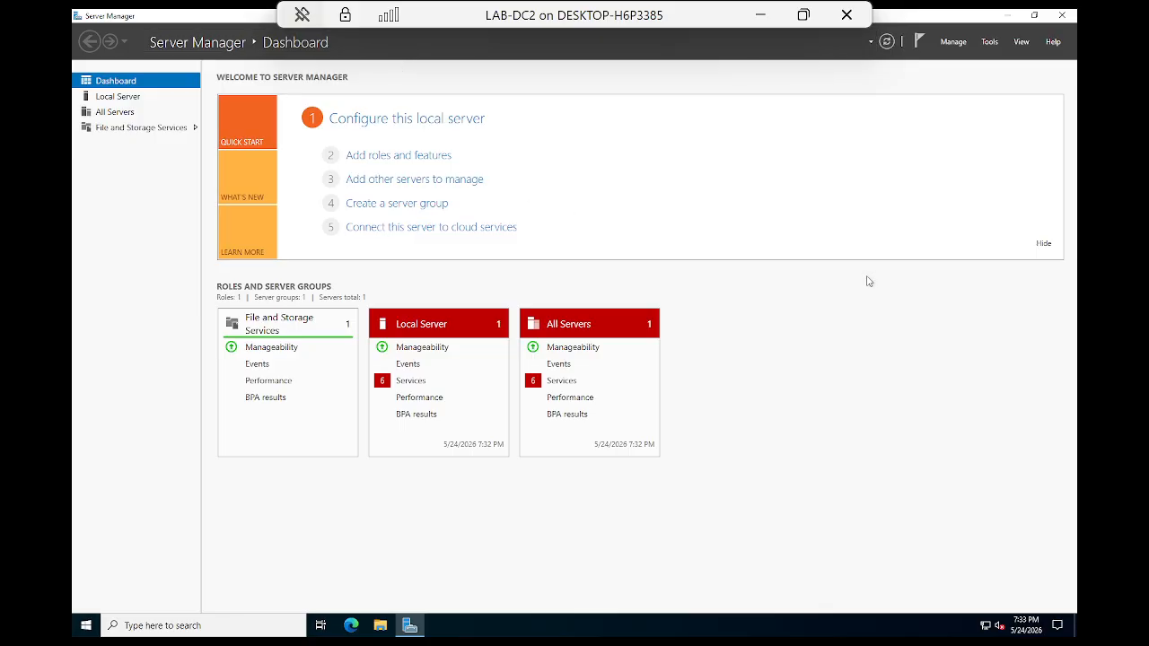
click(761, 15)
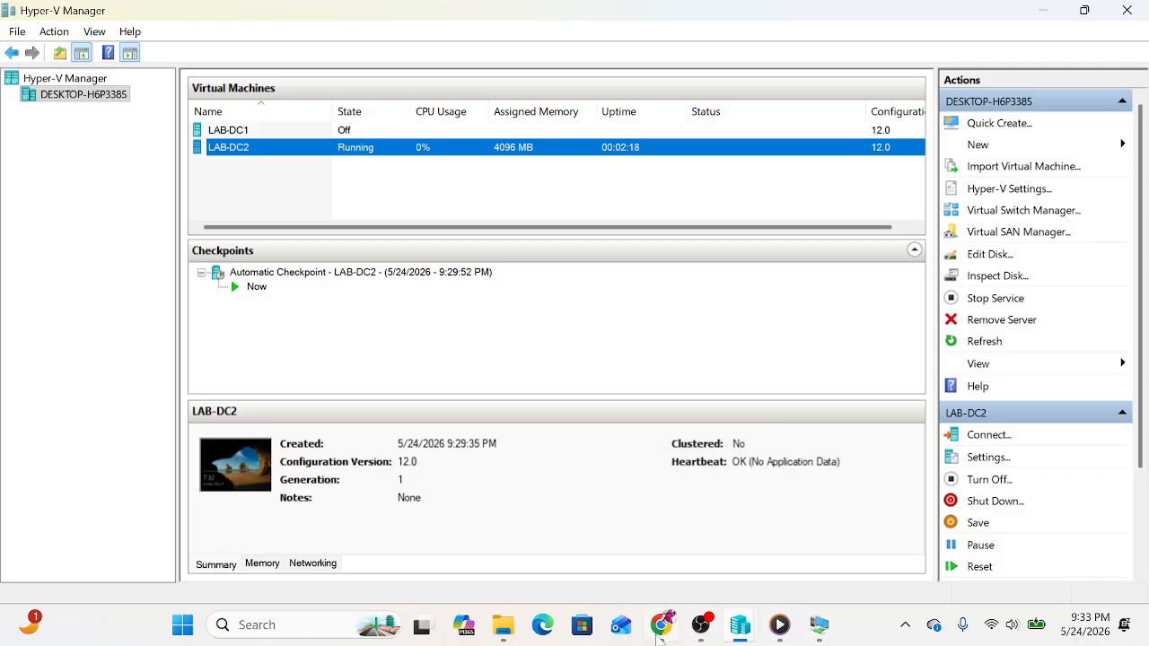
Step: Bring the LAB-DC2 connection window with the Server Manager Dashboard back to the front
click(1043, 11)
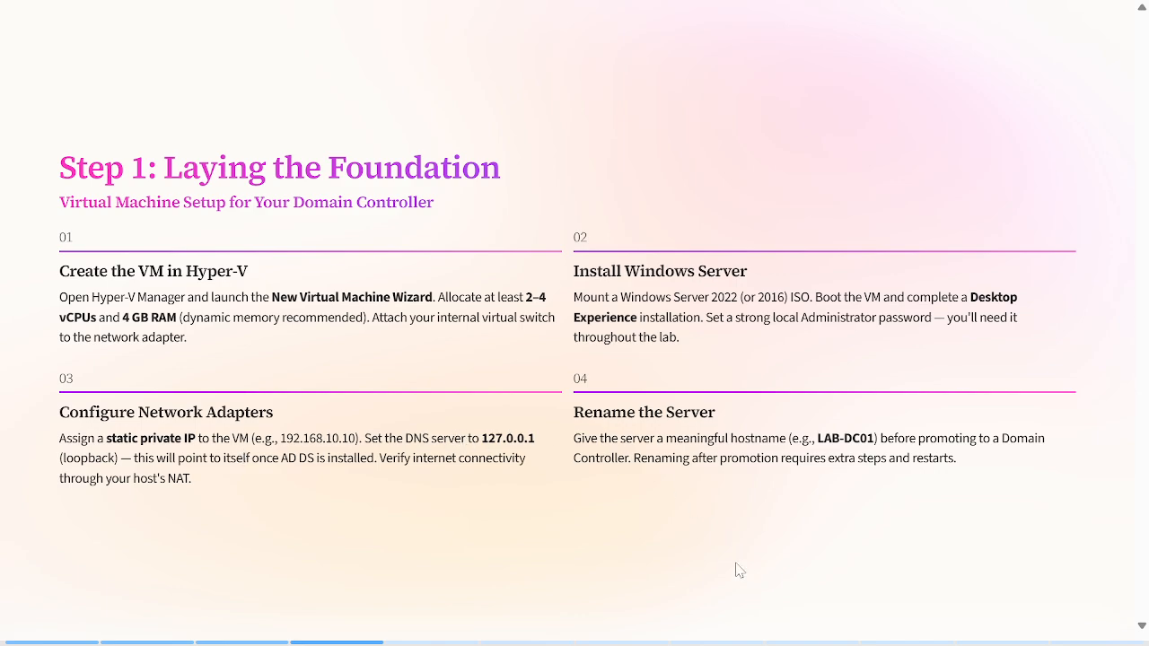
key(alt+Tab)
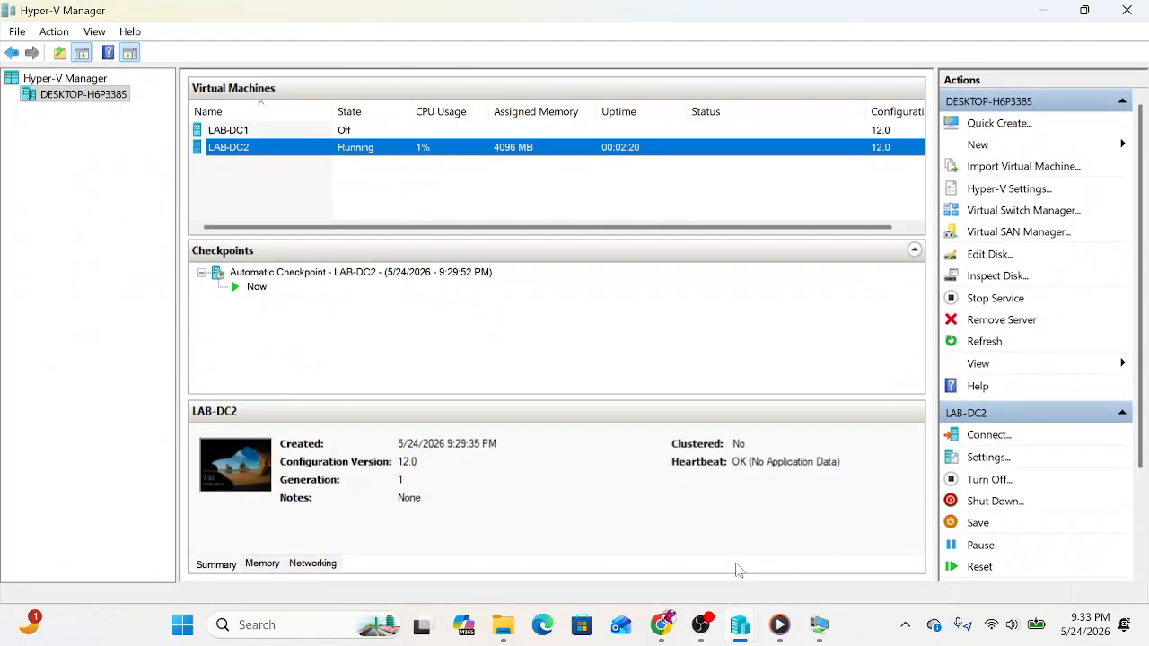
click(816, 628)
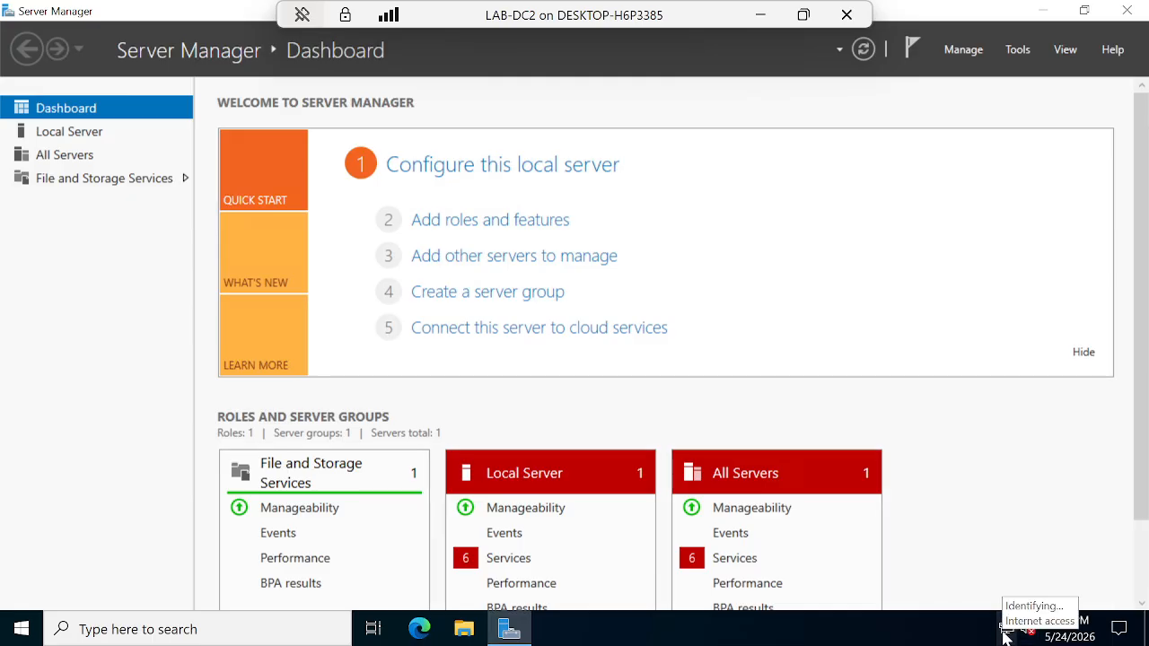
Step: Check the server's network status, then sign back in at the lock screen as Administrator
click(1005, 635)
click(1007, 636)
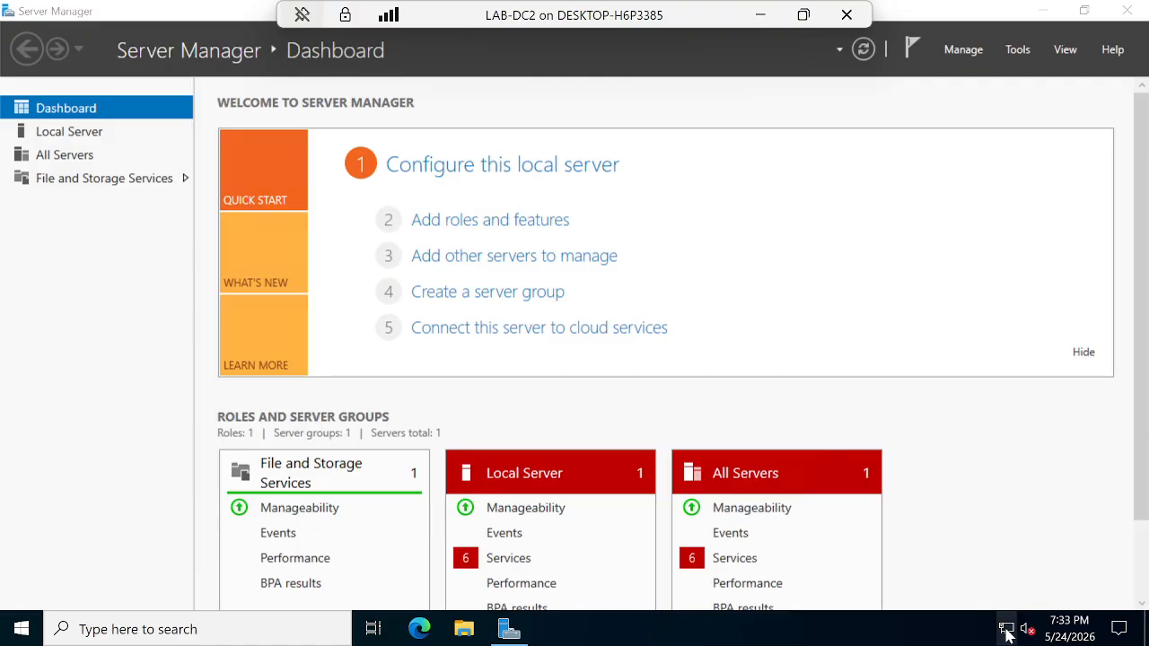
click(1006, 633)
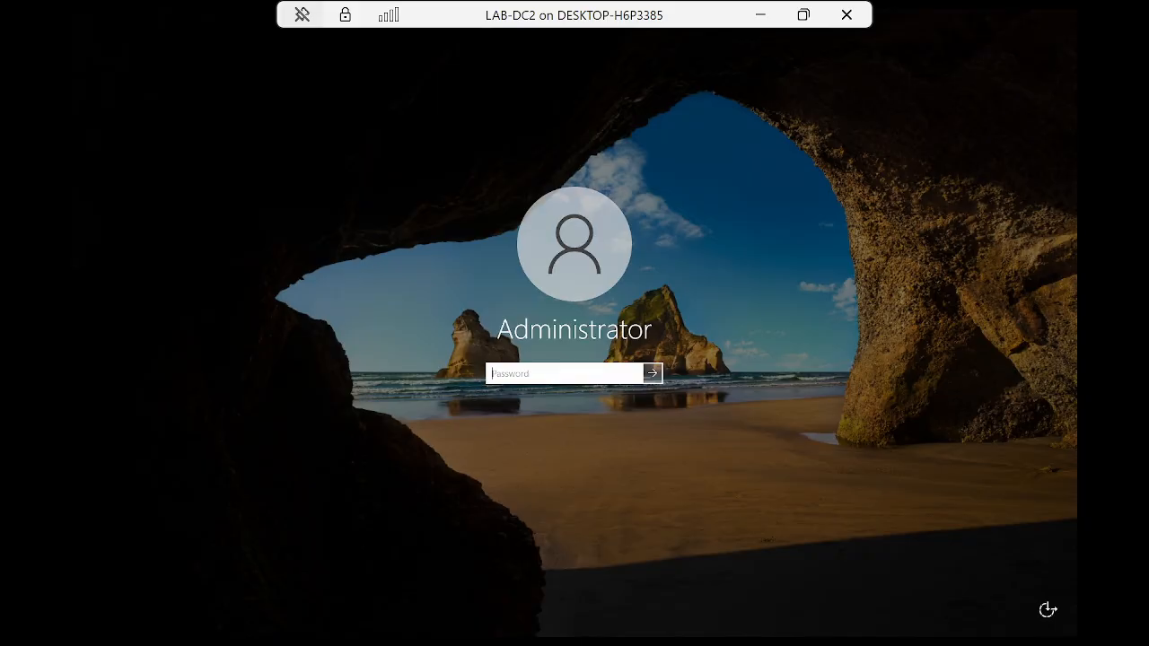
text(P)
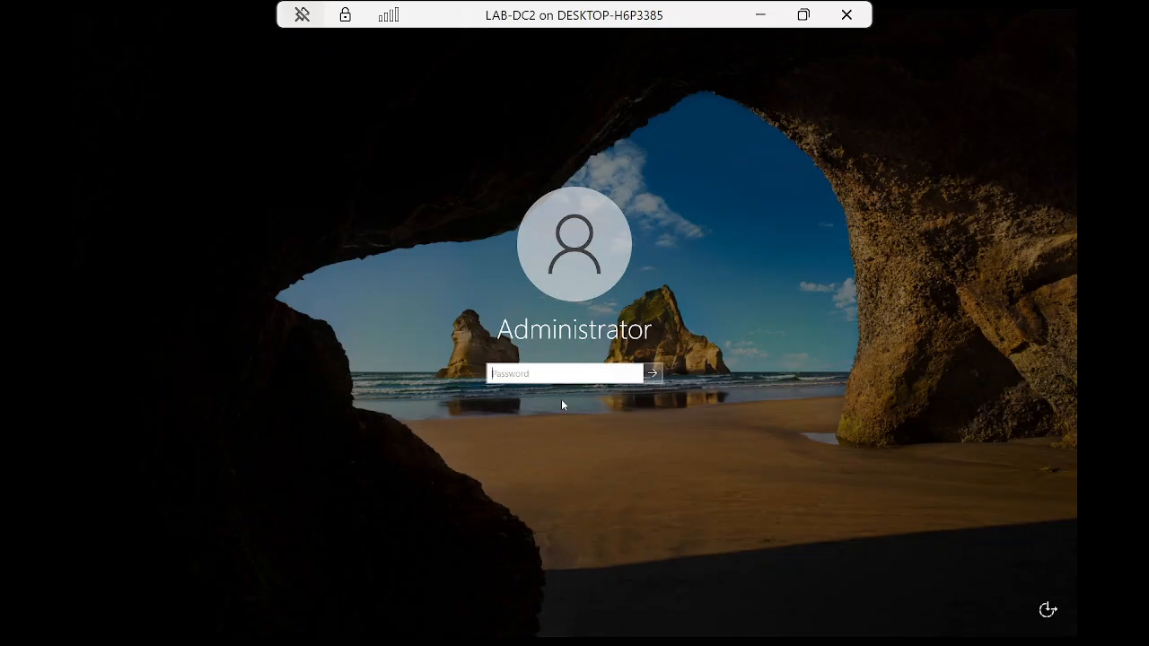
text(P)
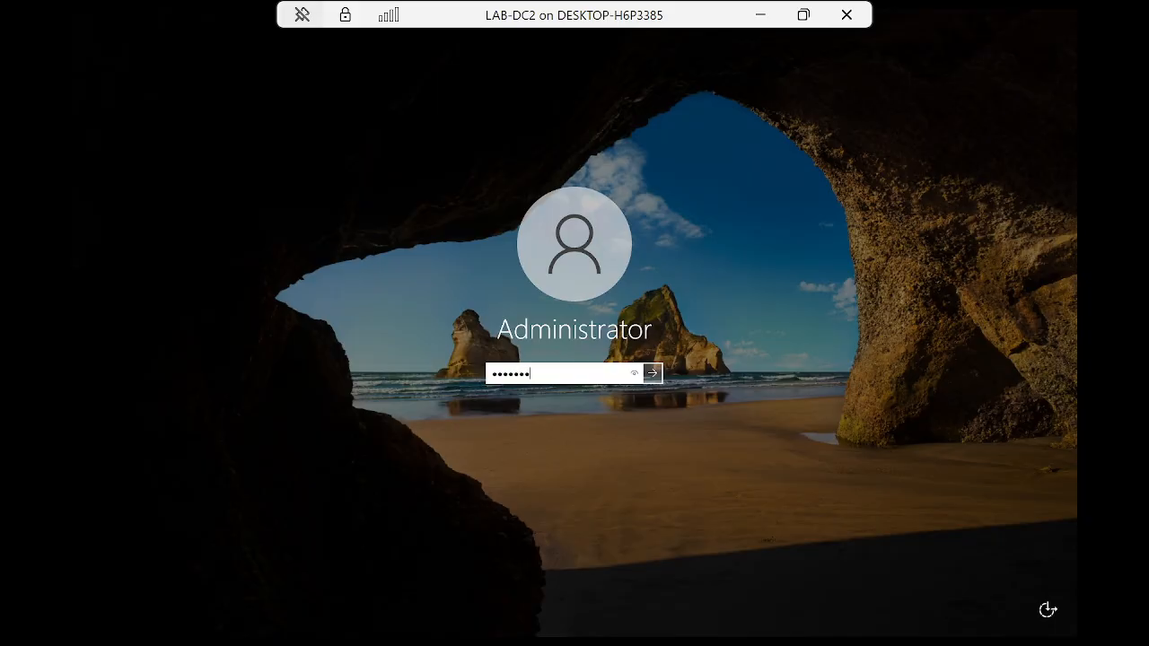
key(Return)
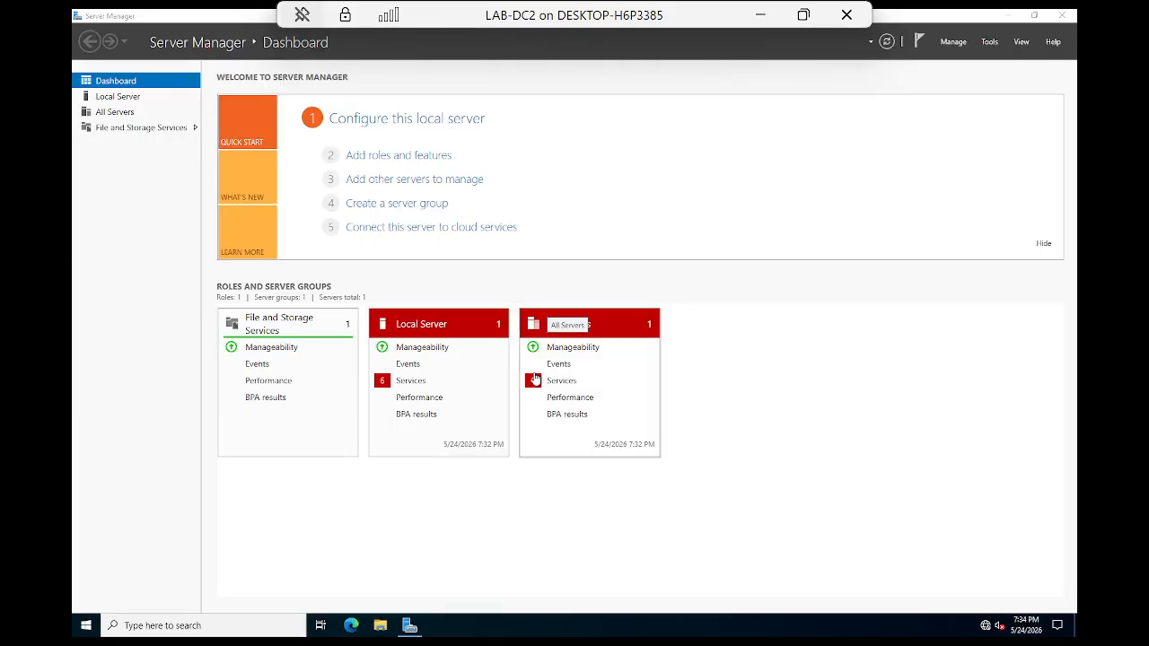
Step: Open the Internet Protocol Version 4 (TCP/IPv4) properties of the Ethernet adapter
click(986, 629)
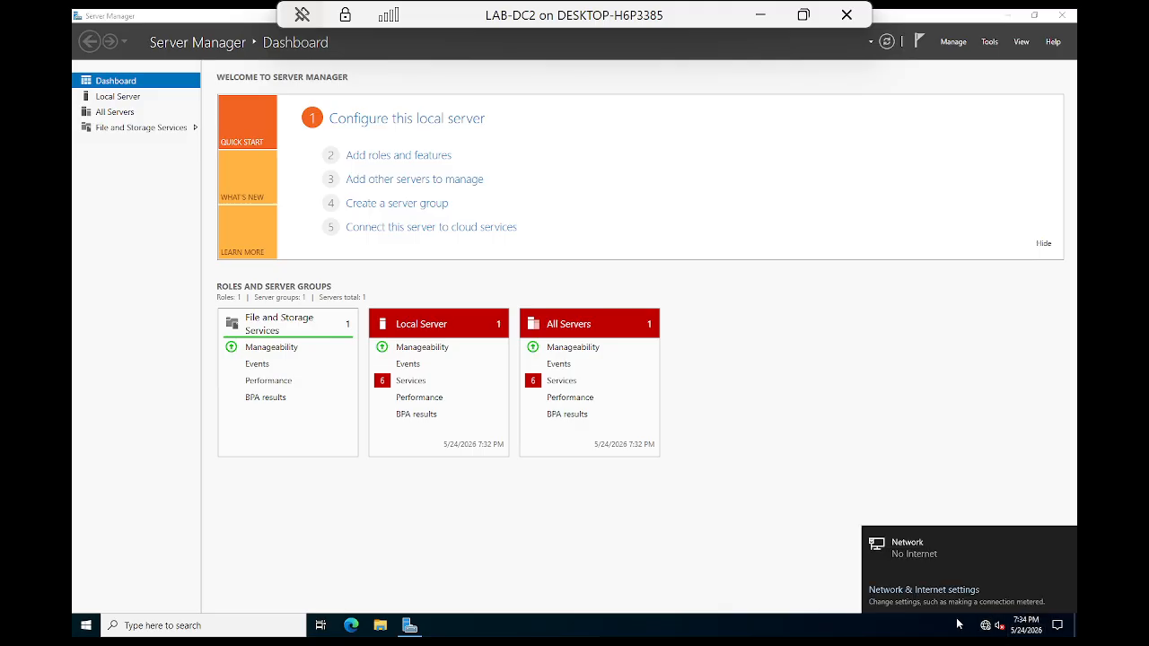
click(894, 553)
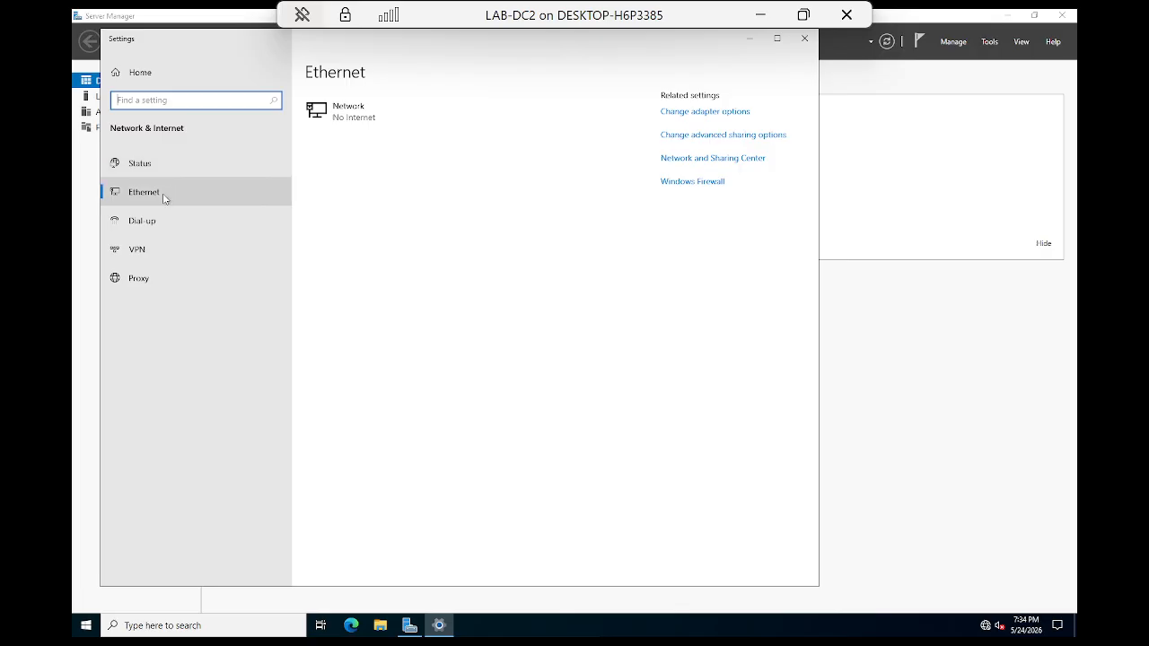
click(709, 117)
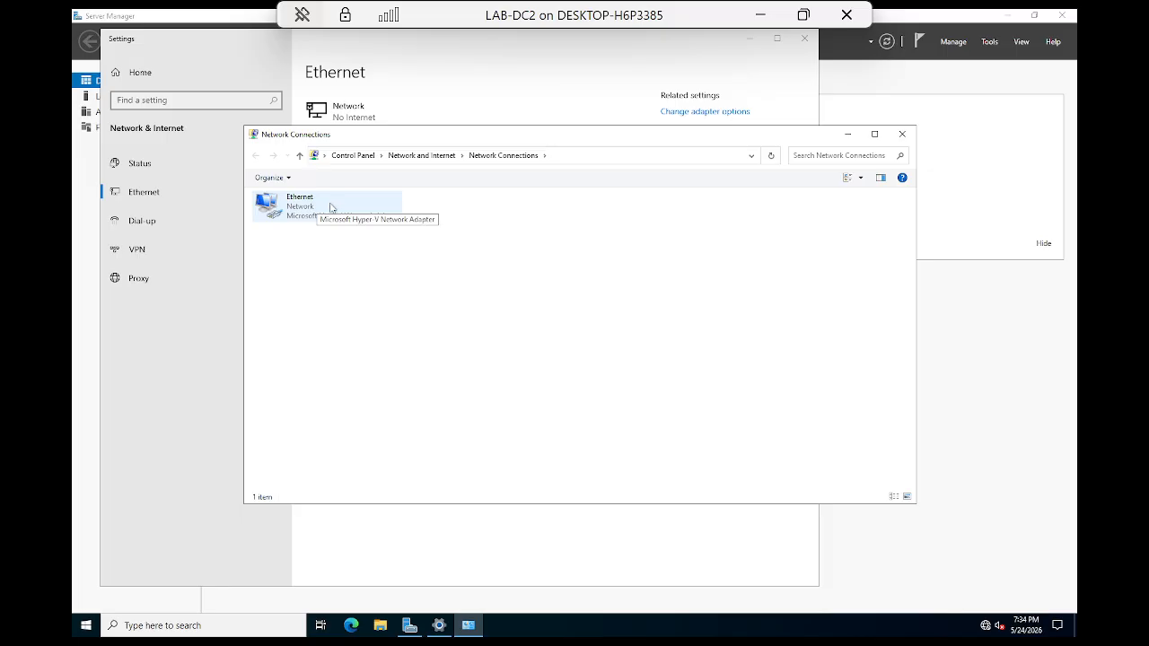
right_click(330, 207)
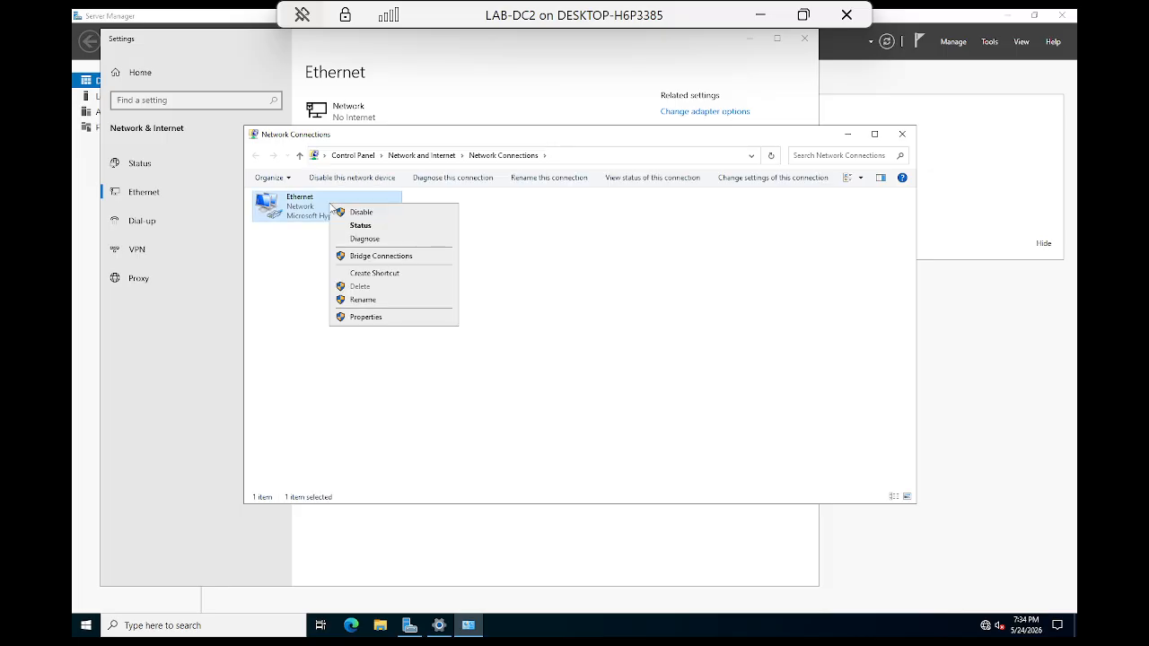
click(365, 317)
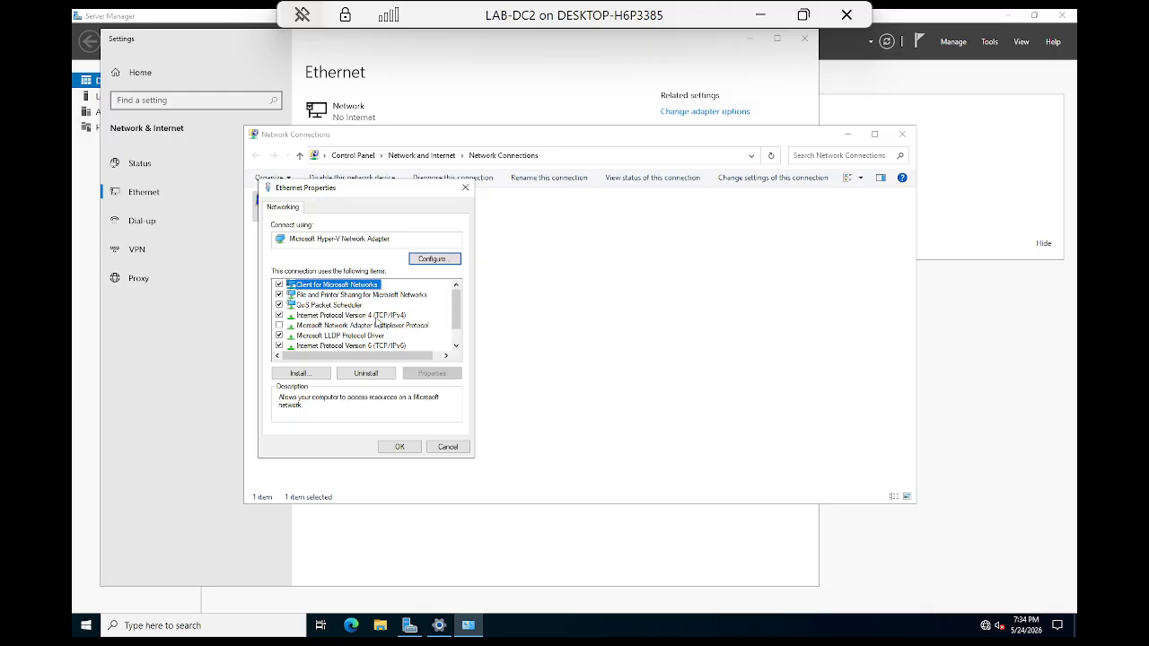
click(379, 316)
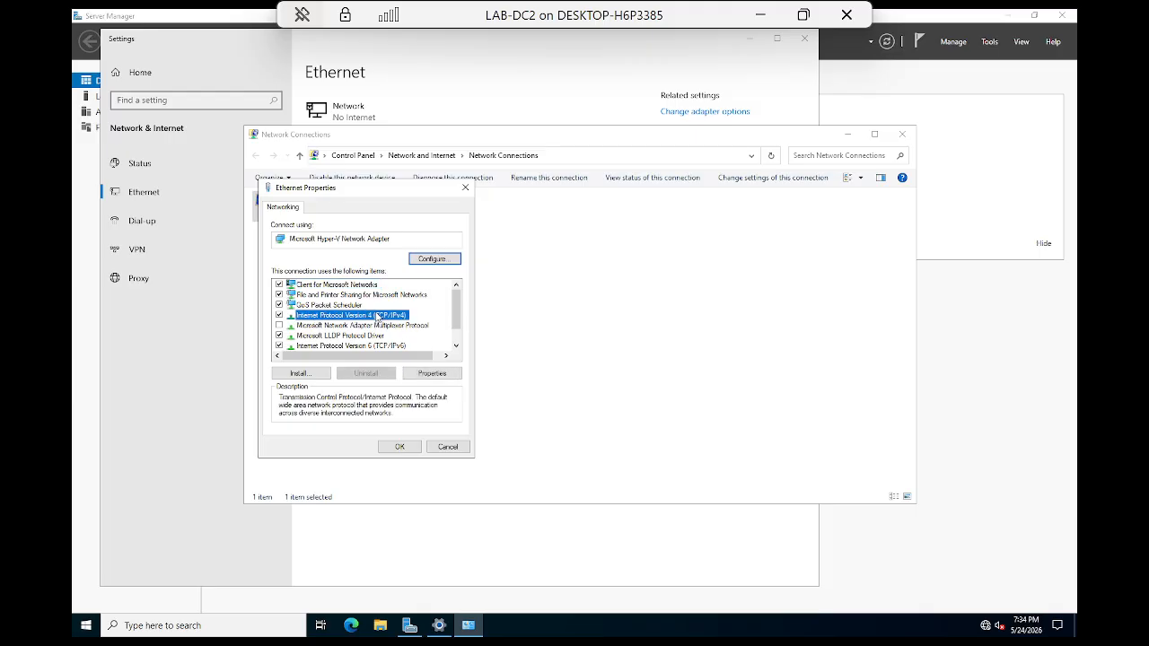
click(432, 376)
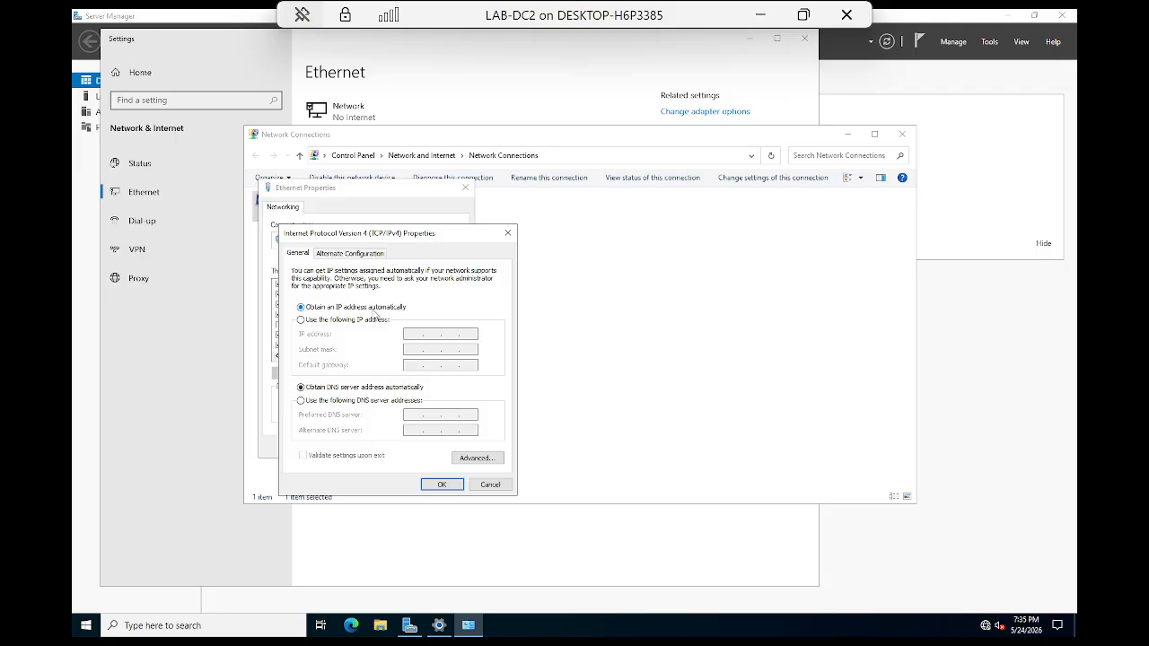
Step: Assign static IP 192.168.10.11, mask 255.255.255.0, gateway 192.168.10.1 and DNS 192.168.10.11
click(302, 320)
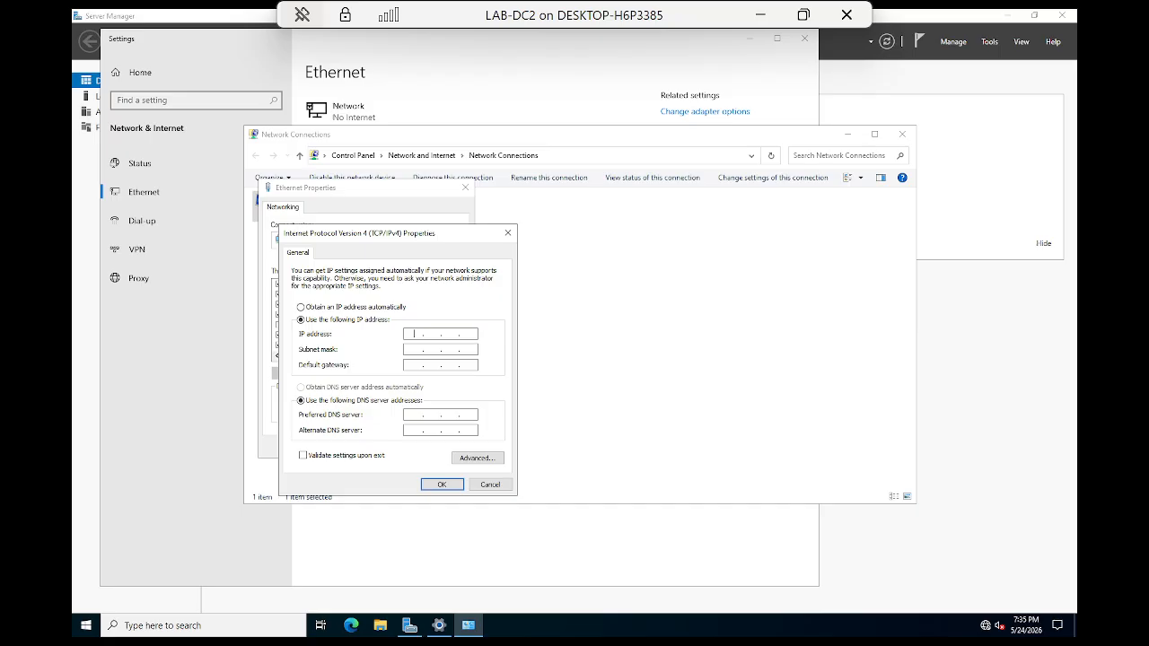
text(192.168.10.11)
key(Tab)
key(Tab)
text(192 . 168 . 10)
text(192 . 168 . 10 . 11)
click(442, 484)
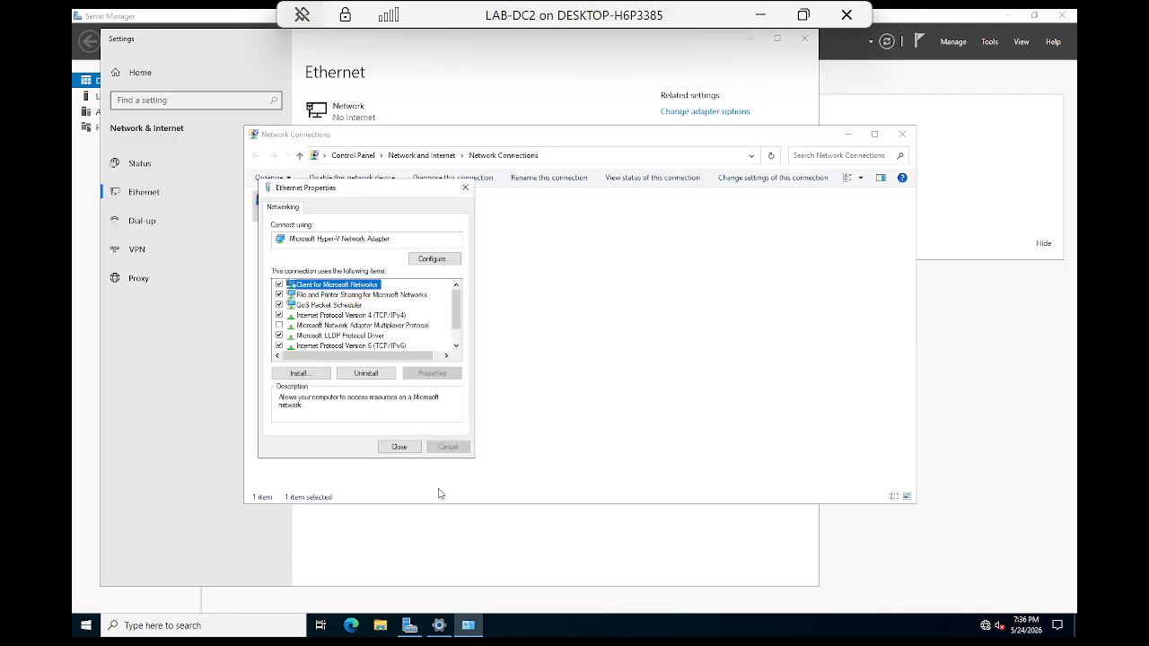
Step: Close Ethernet Properties and Settings, and put away the Network Connections window
click(395, 449)
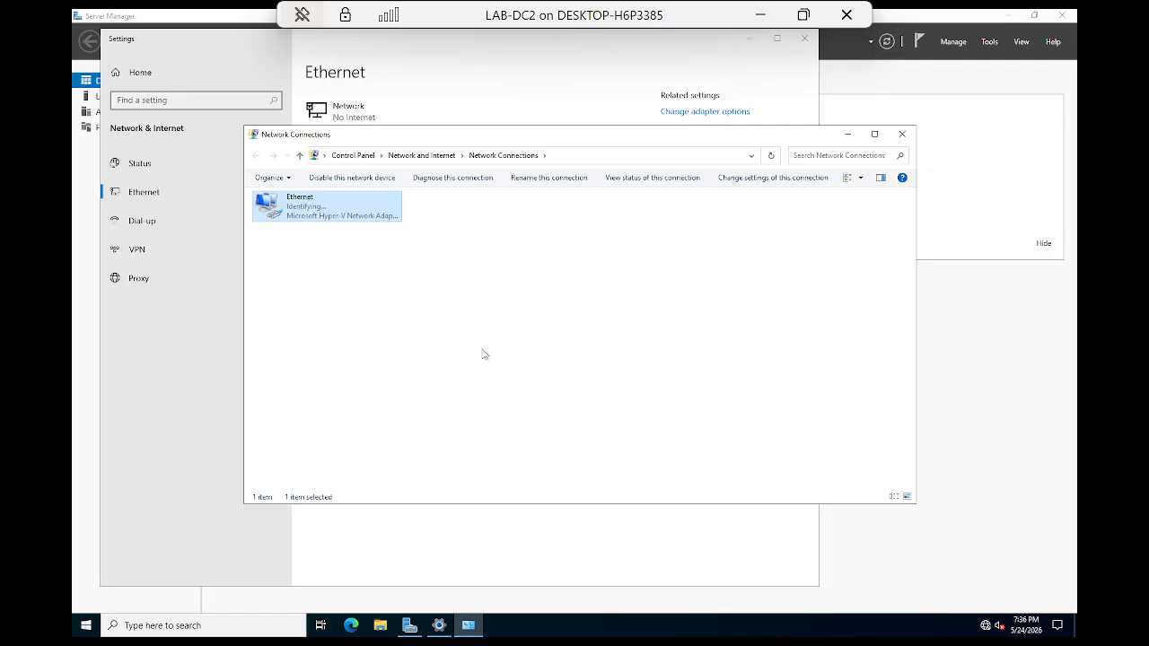
click(847, 134)
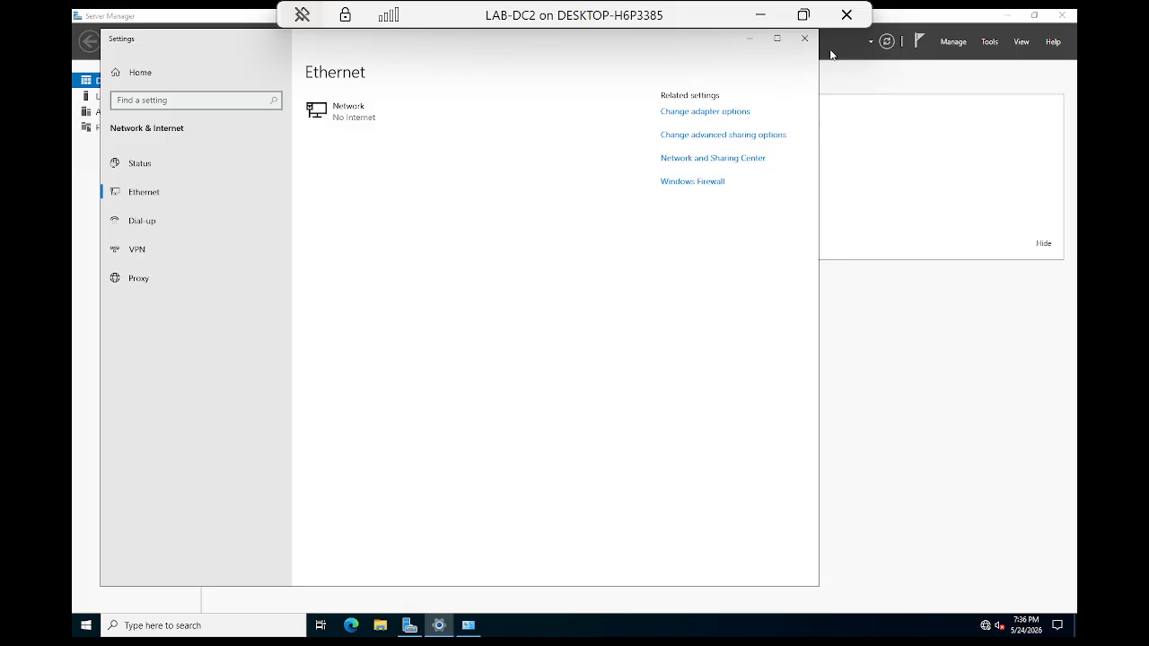
click(804, 37)
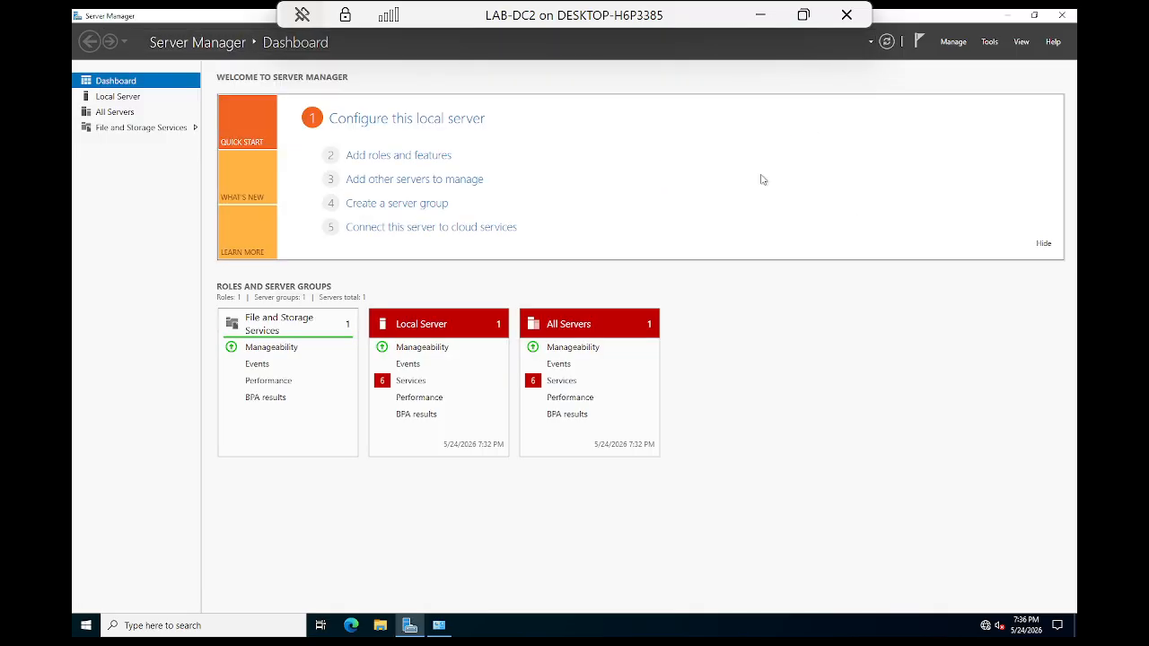
click(759, 14)
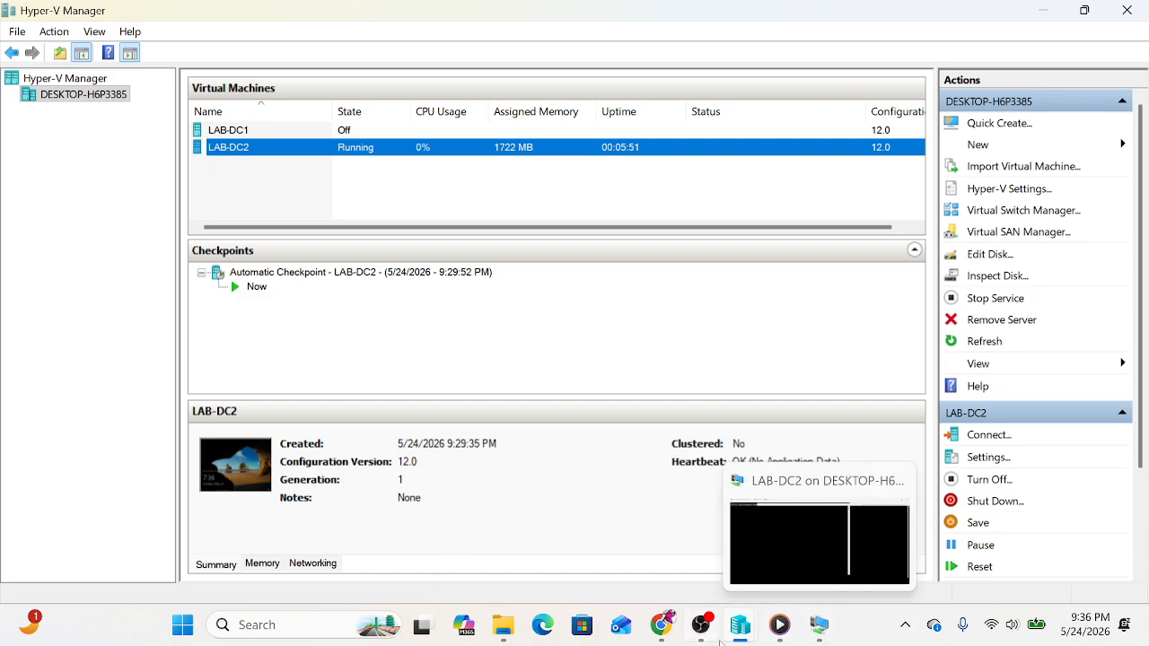
Step: Check the slides, then open File Explorer's This PC view and its context menu
mouse_move(742, 641)
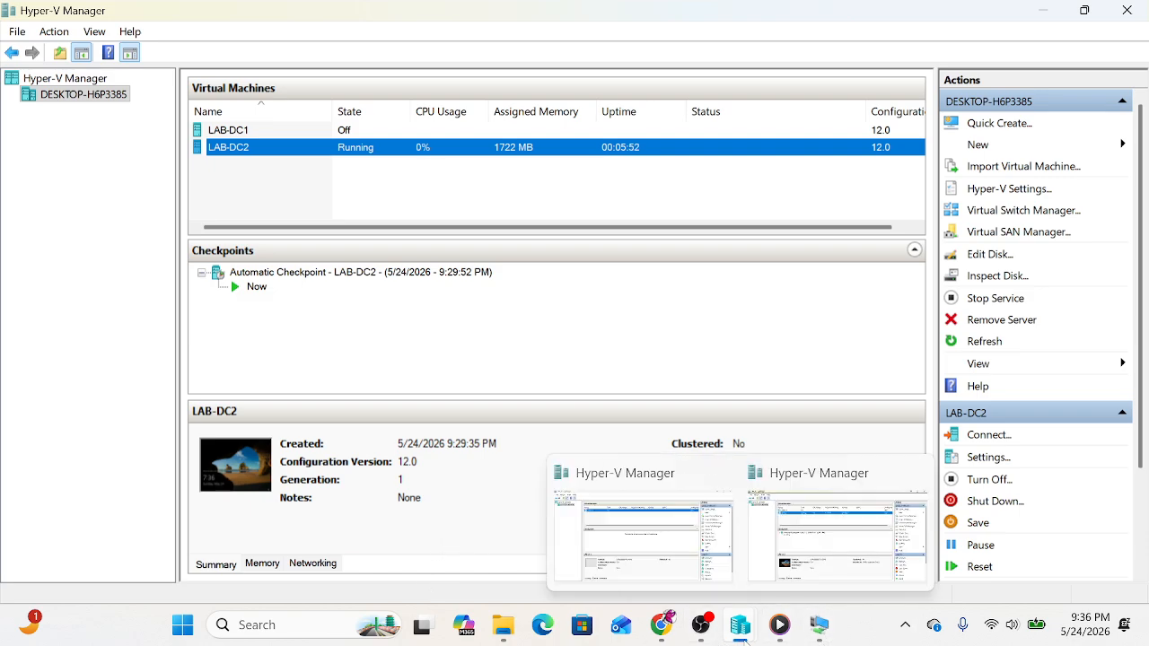
click(661, 625)
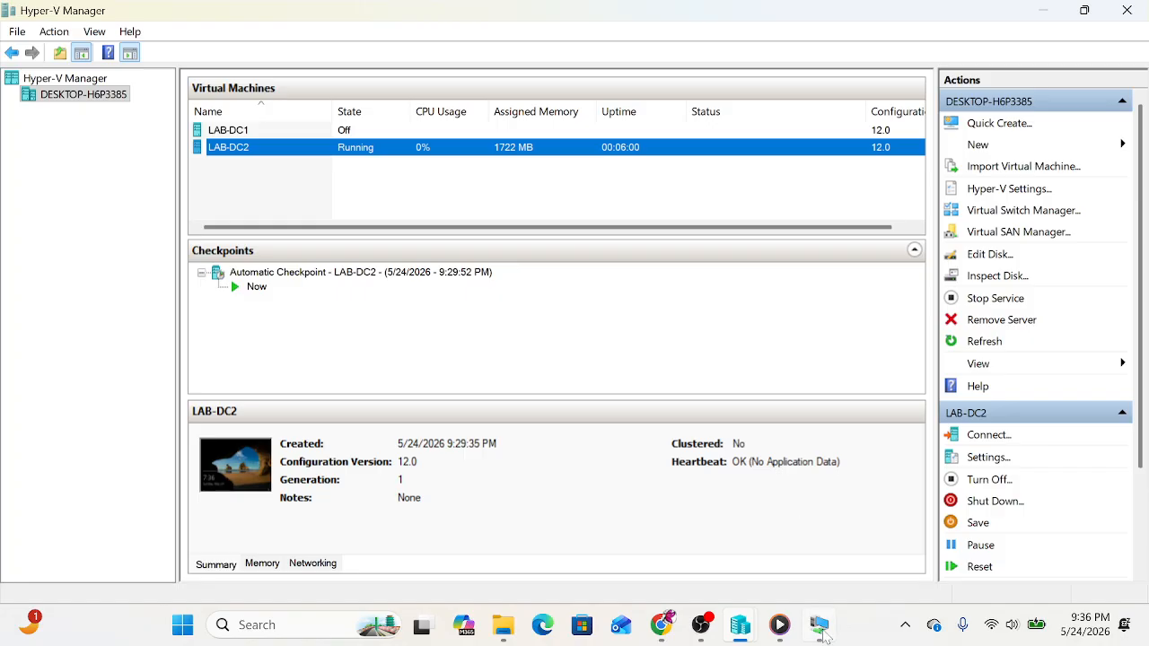
click(820, 631)
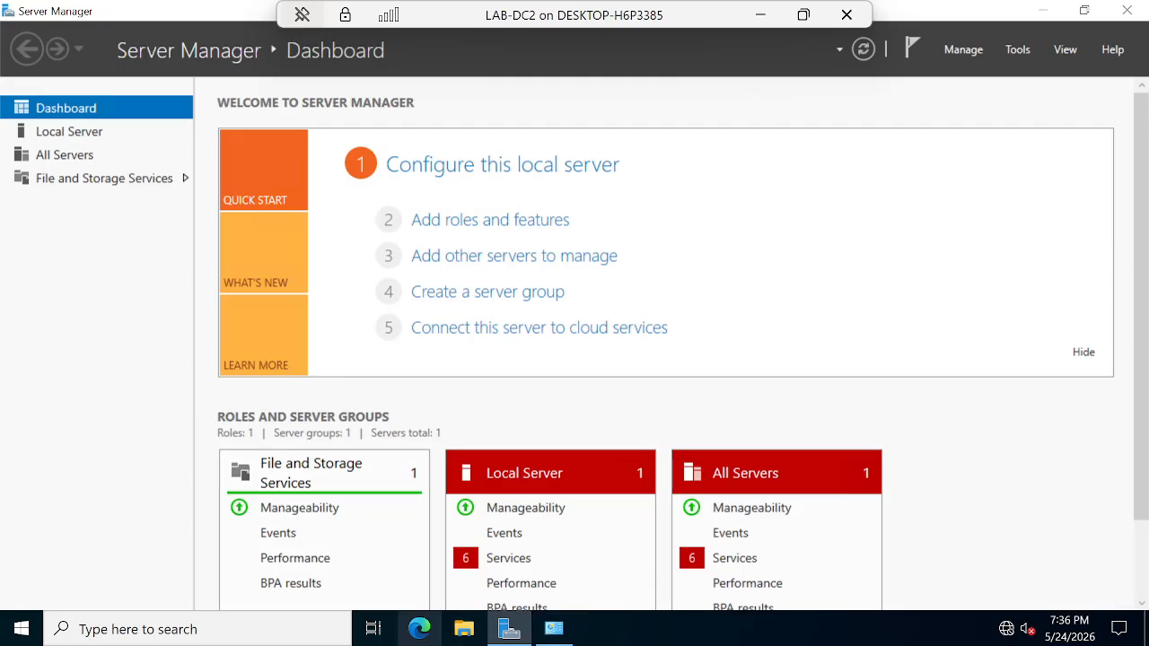
click(463, 631)
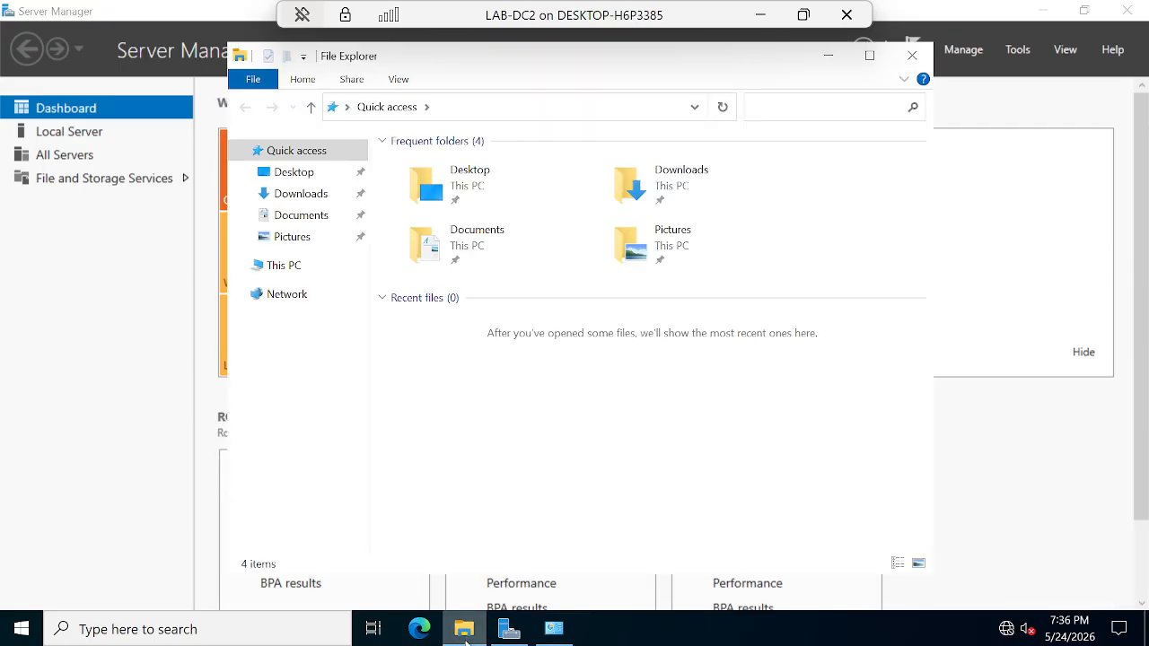
click(282, 268)
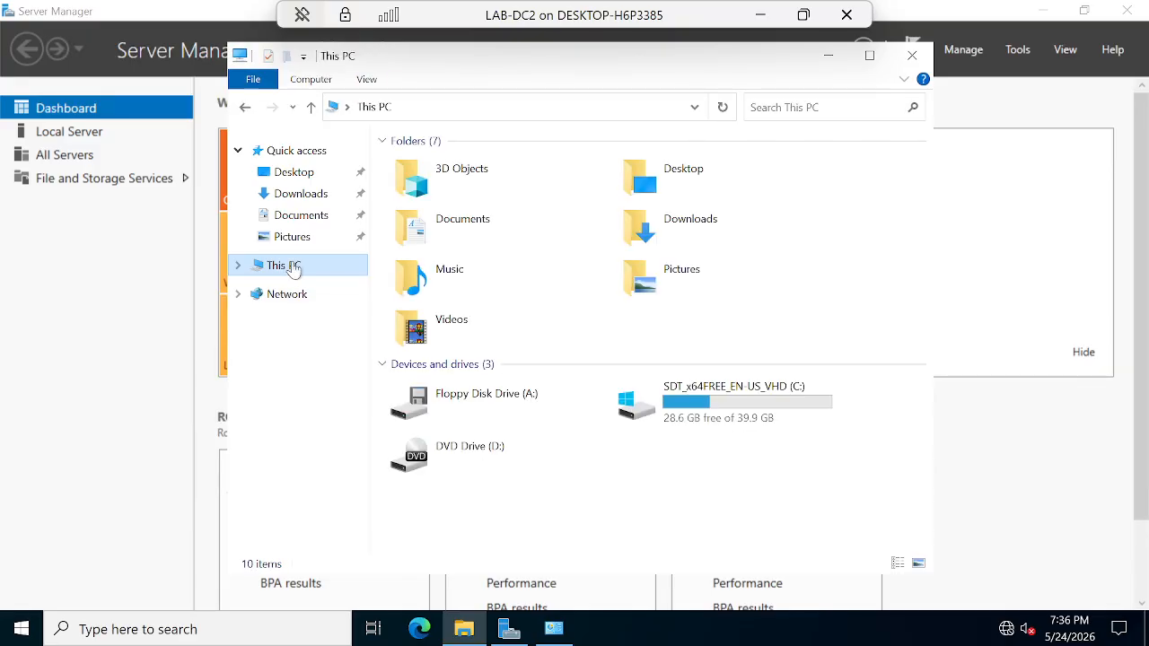
right_click(296, 266)
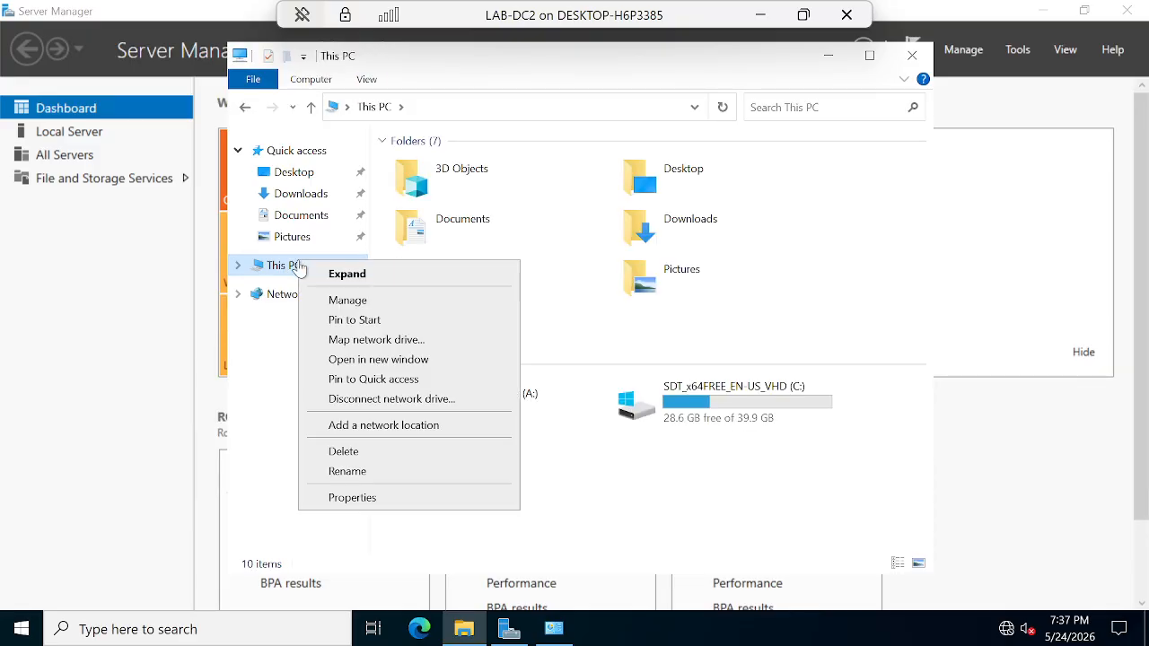
Step: Rename the computer to DC2 and restart now with reason Other (Planned)
click(375, 498)
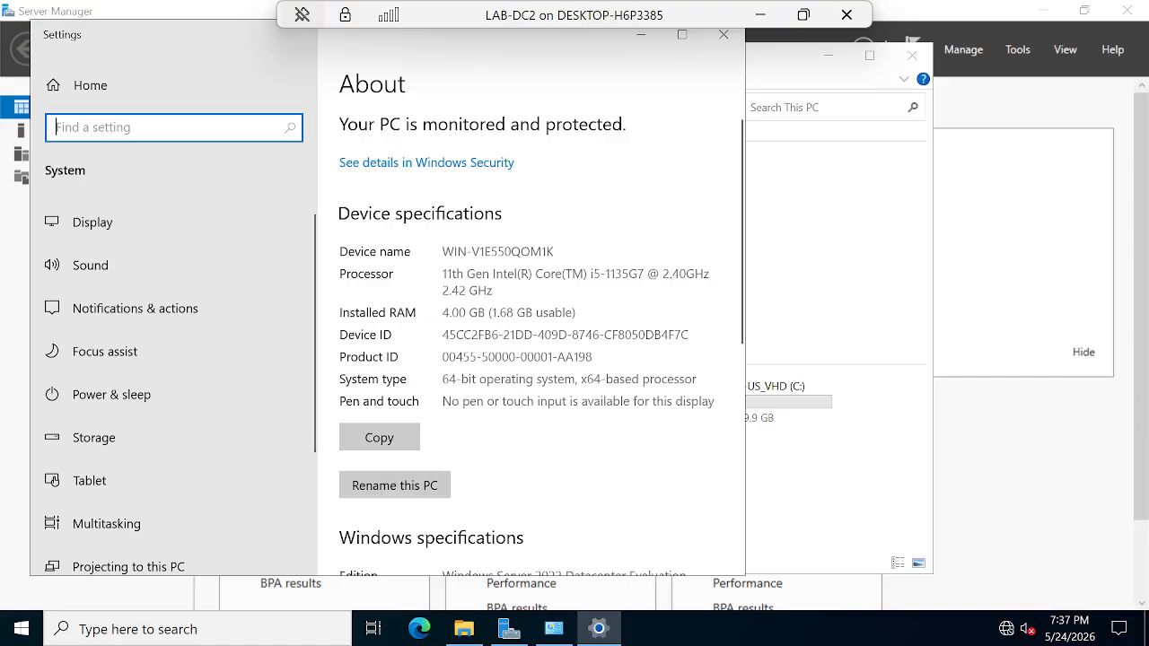
click(415, 490)
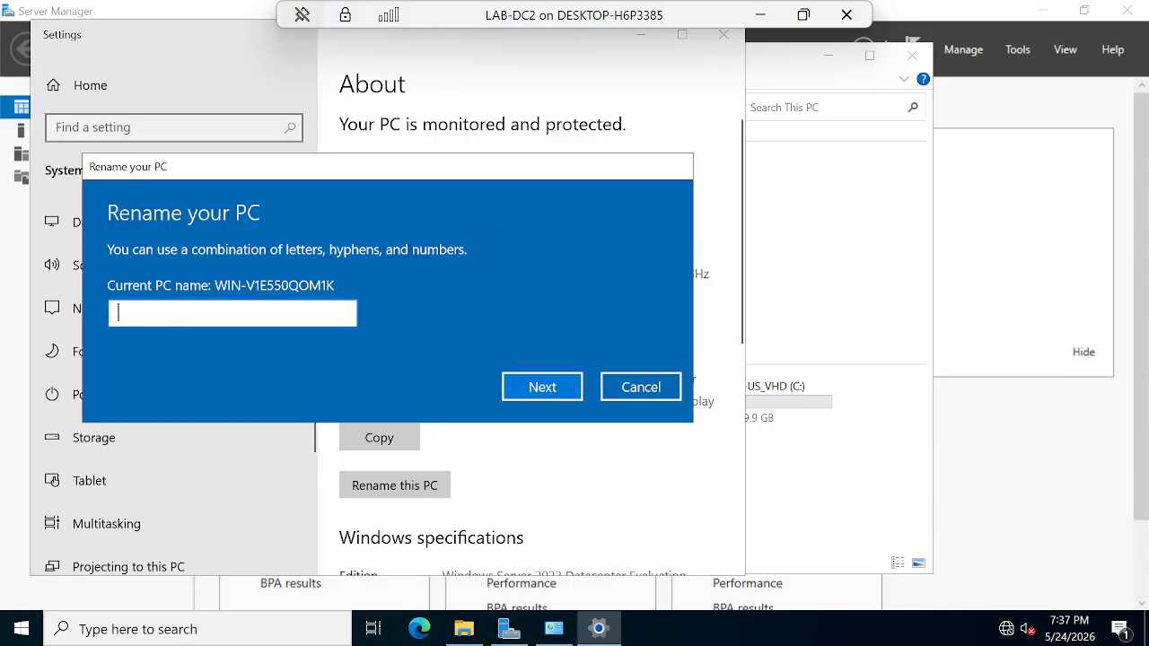
text(DC2)
click(539, 392)
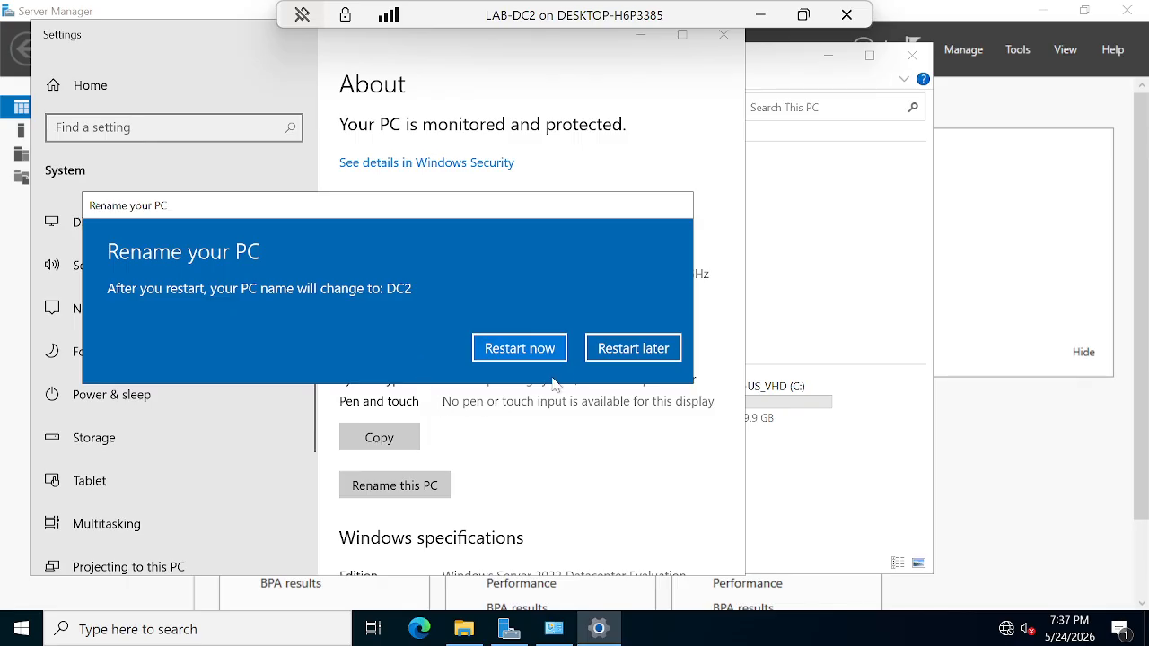
click(525, 355)
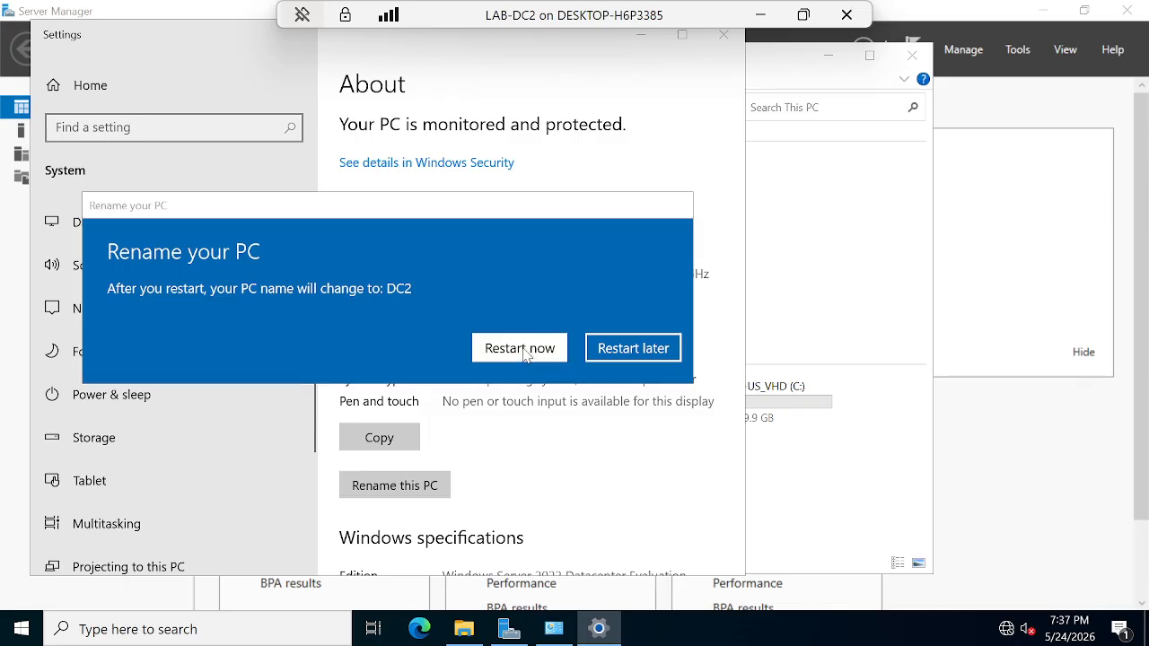
click(226, 219)
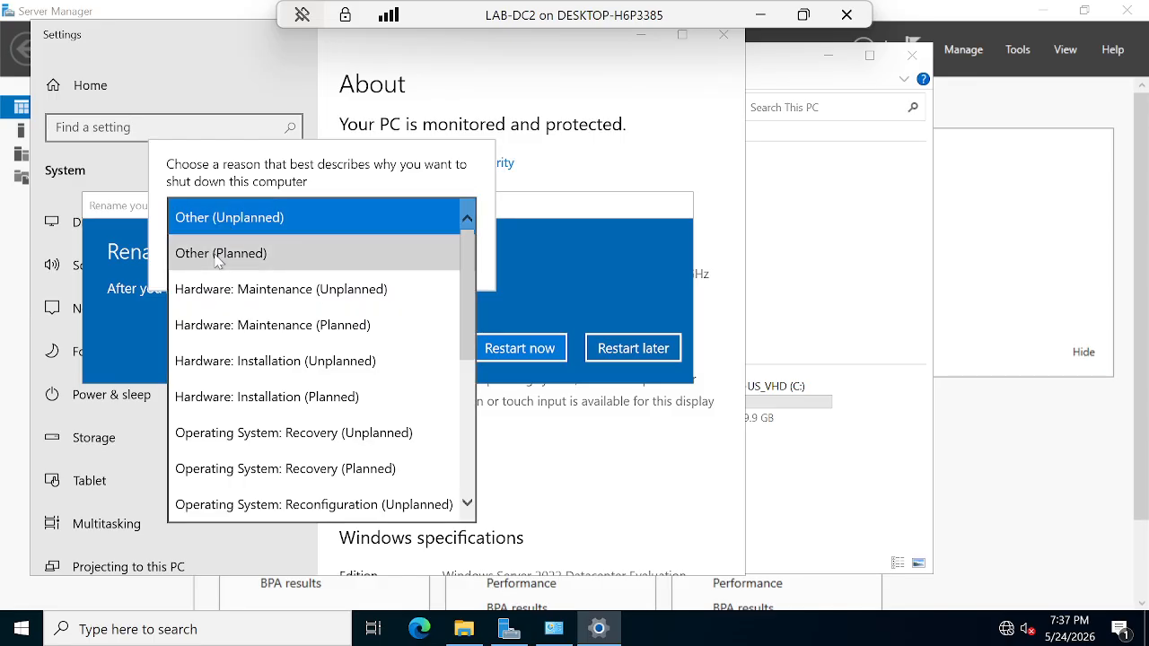
click(226, 254)
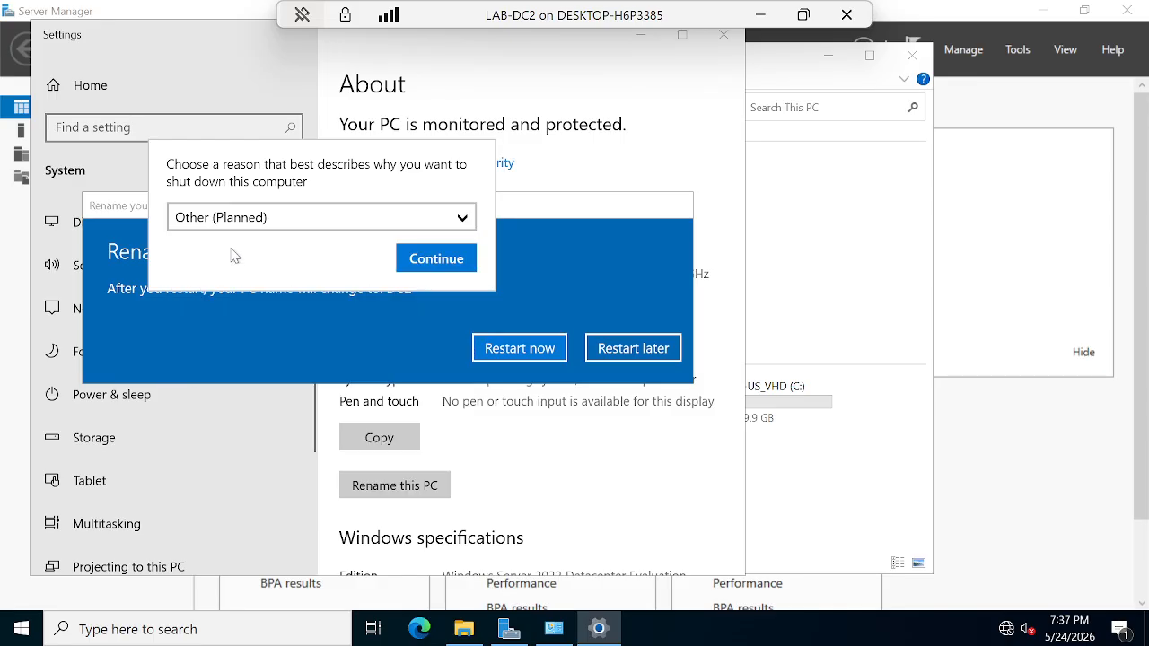
click(431, 260)
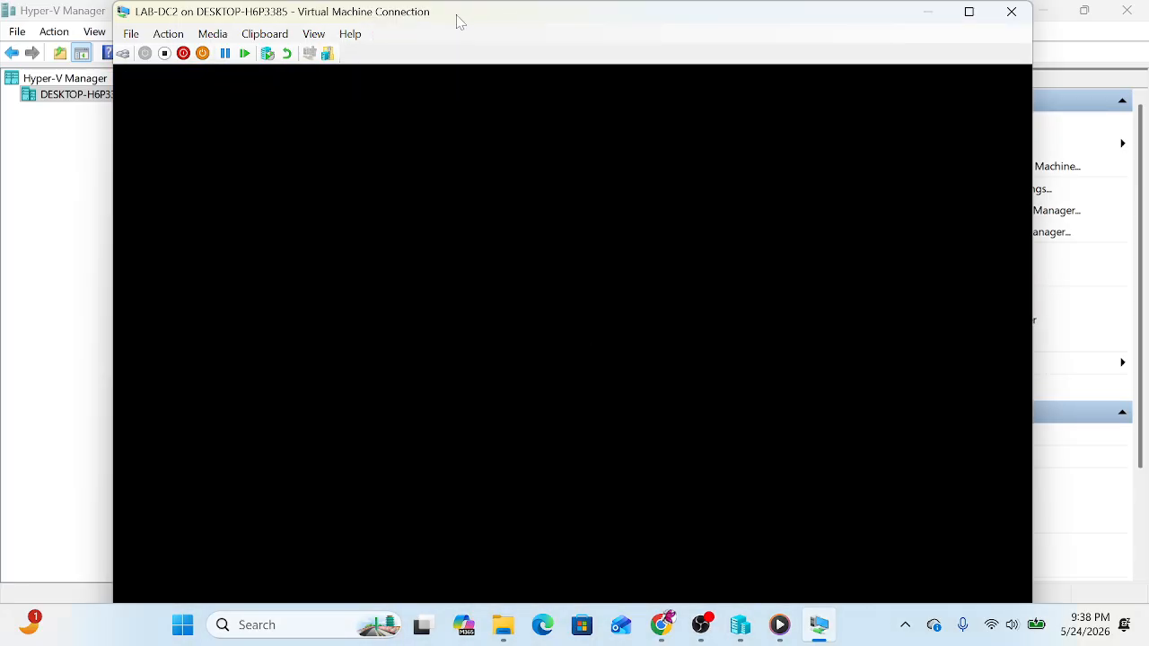
Step: Sign back in to the restarted LAB-DC2 as Administrator, then minimize its connection window
double_click(456, 14)
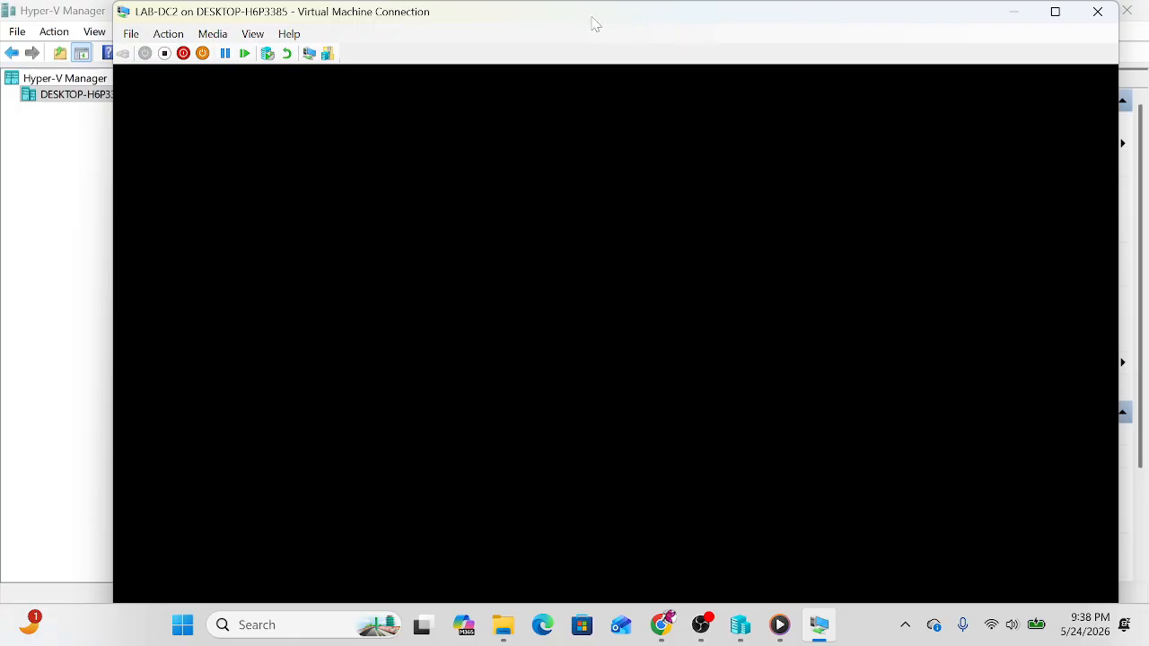
double_click(592, 18)
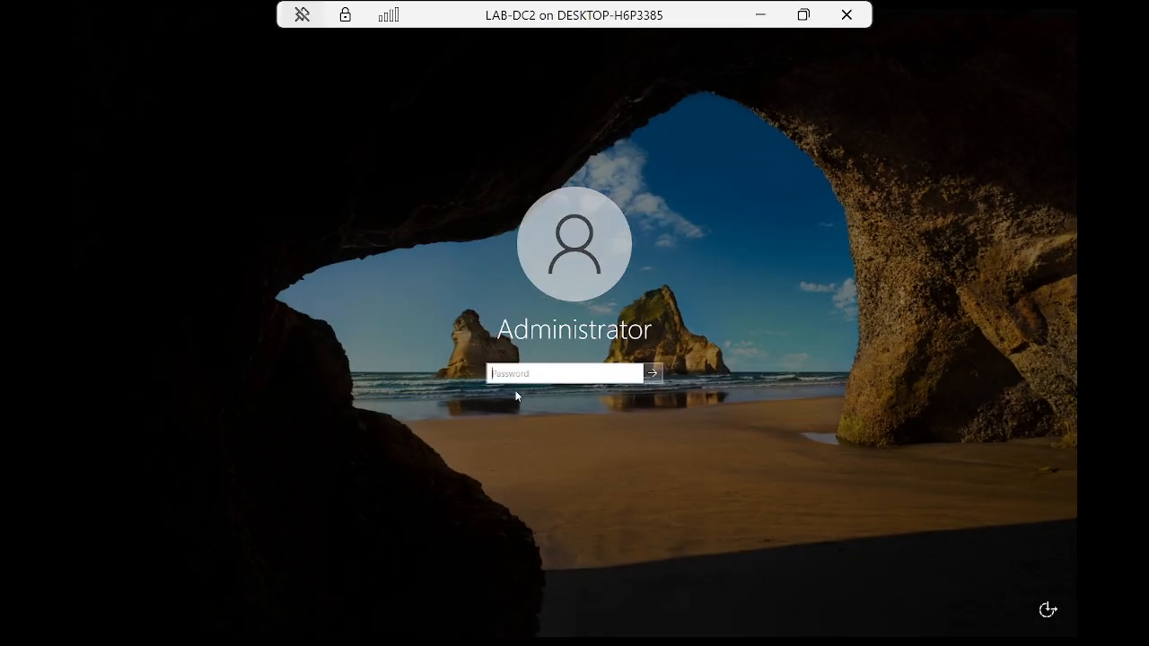
text(P)
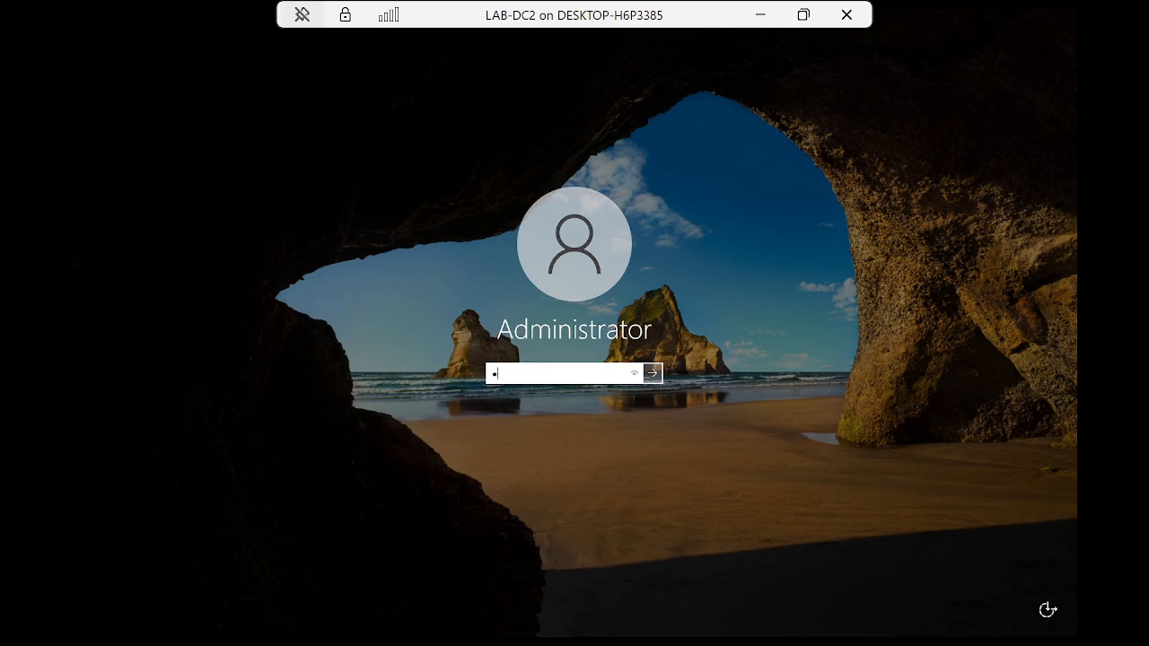
text(assw0rd)
key(Return)
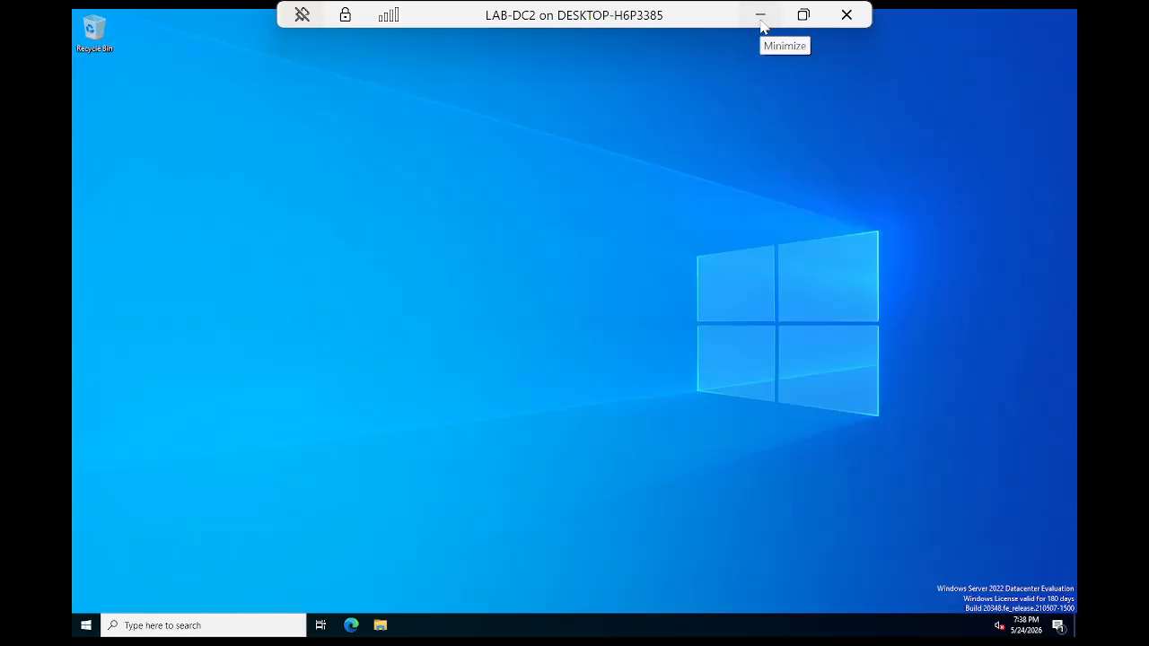
click(762, 18)
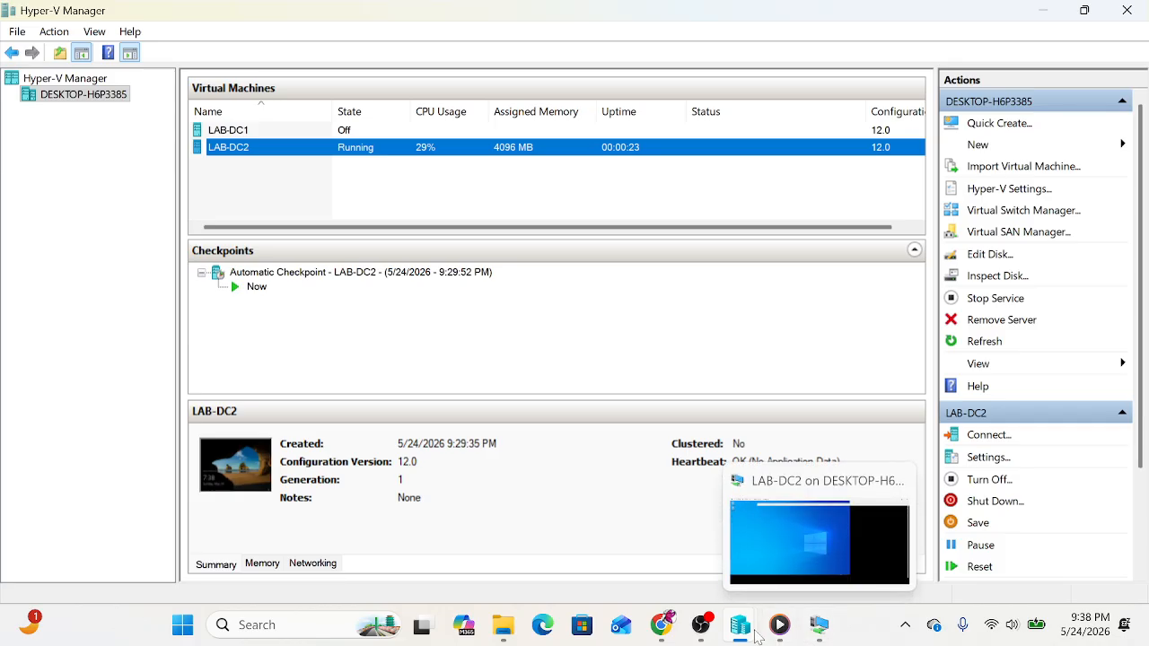
Step: Advance the slideshow to the 'Step 2: Building Your On-Premises AD Forest' slide
click(661, 625)
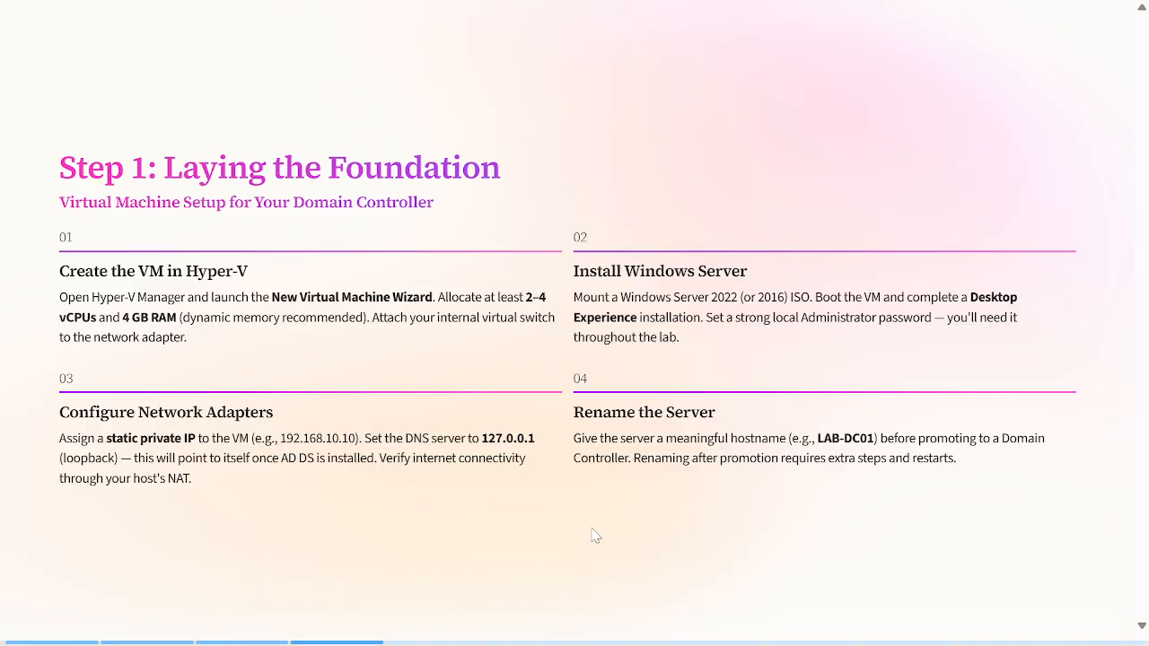
key(Right)
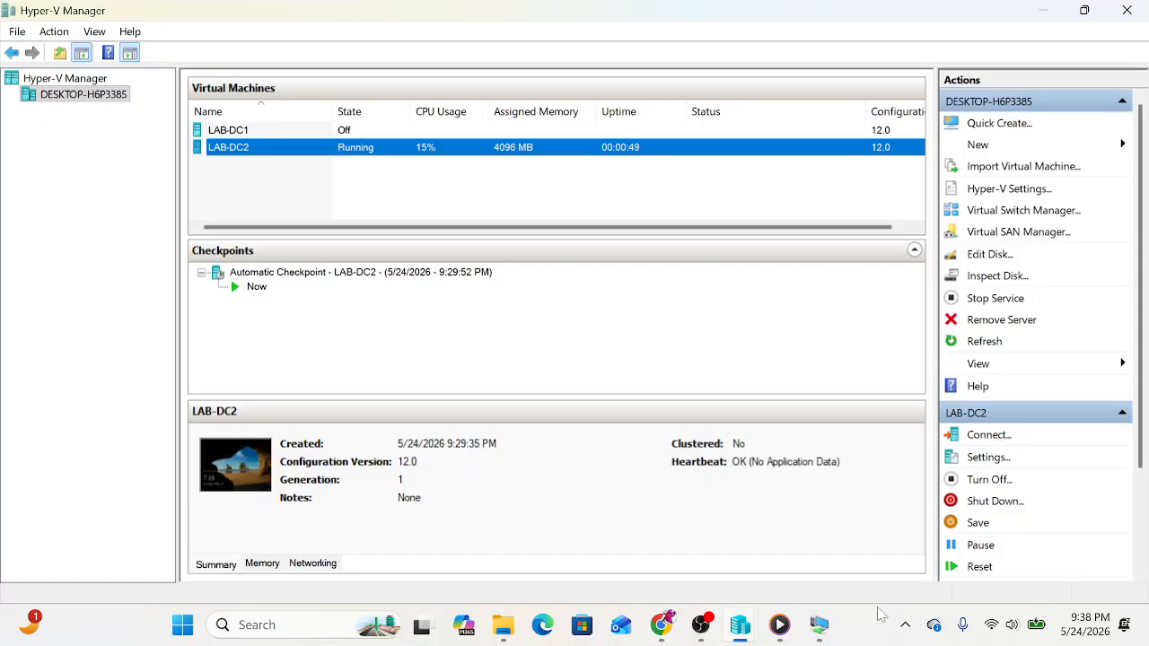
Step: Launch Add Roles and Features on DC2 and continue with Role-based installation to server selection
click(819, 625)
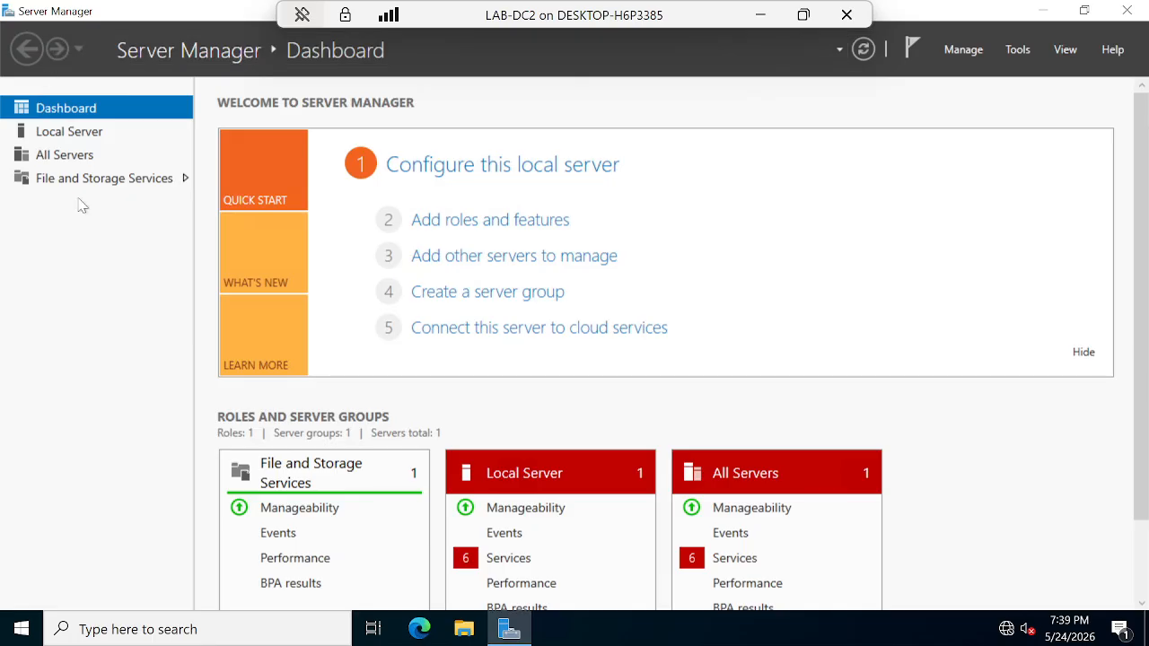
click(489, 221)
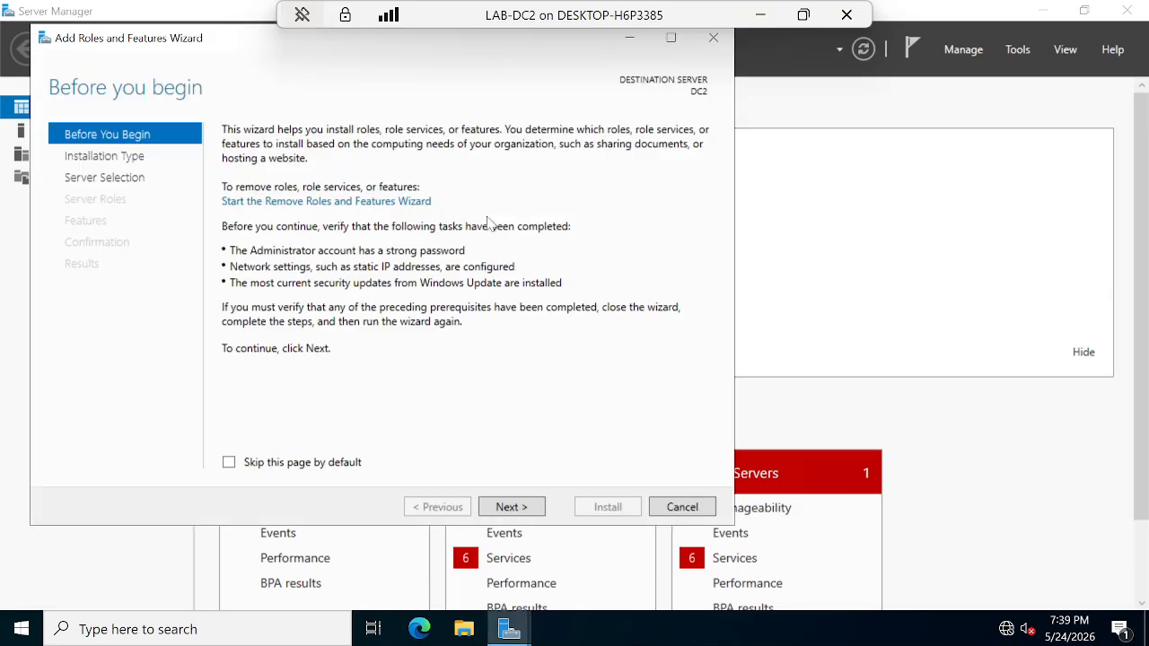
click(503, 508)
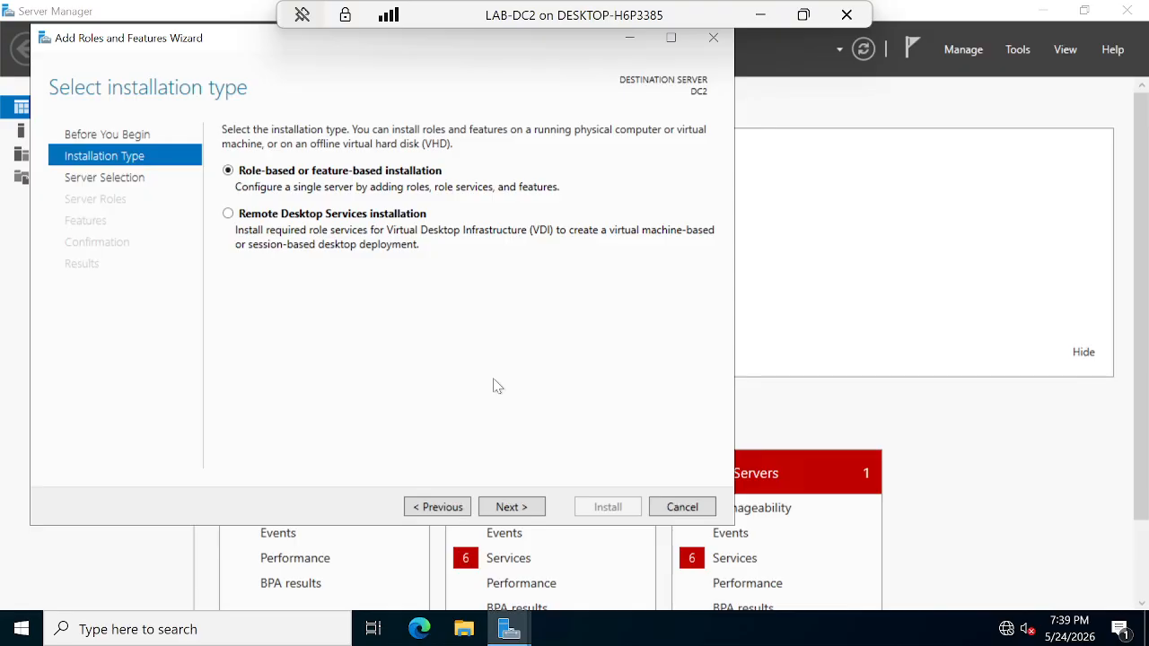
click(511, 509)
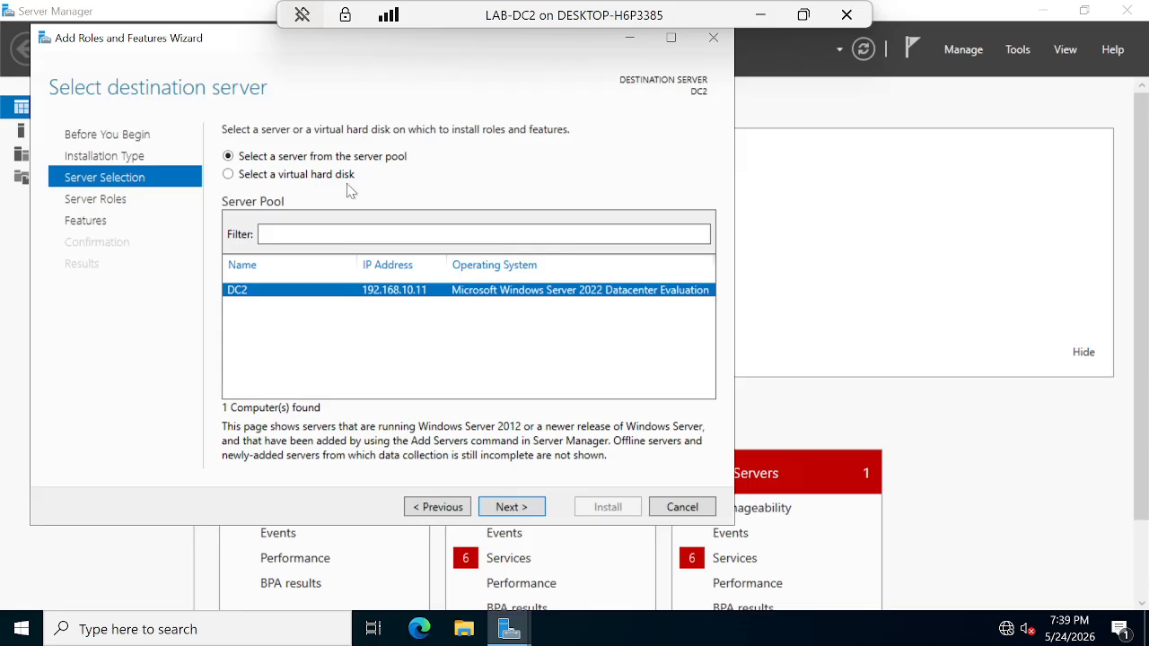
Step: Keep DC2 from the server pool as the install target and continue to server roles
click(230, 177)
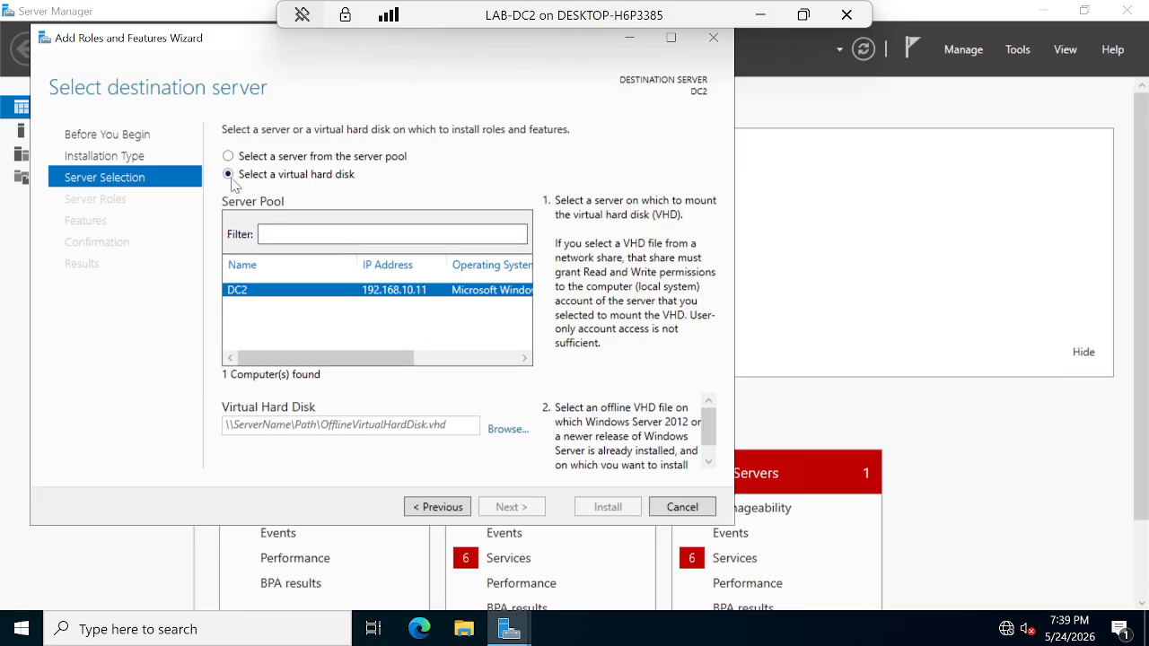
click(231, 158)
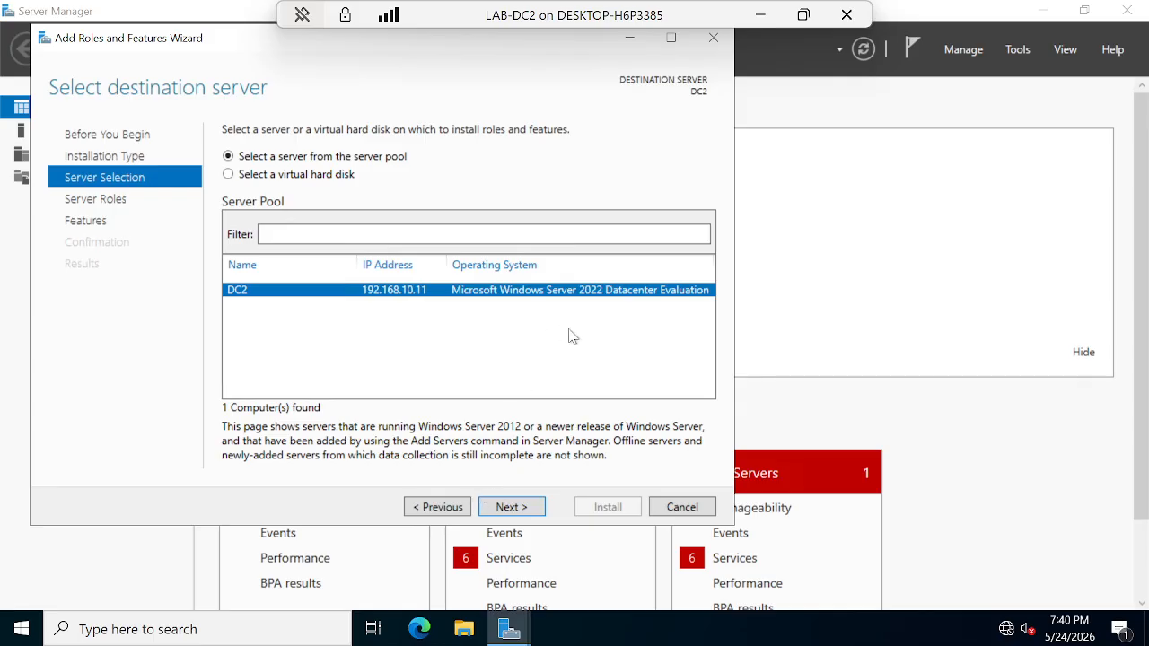
click(515, 508)
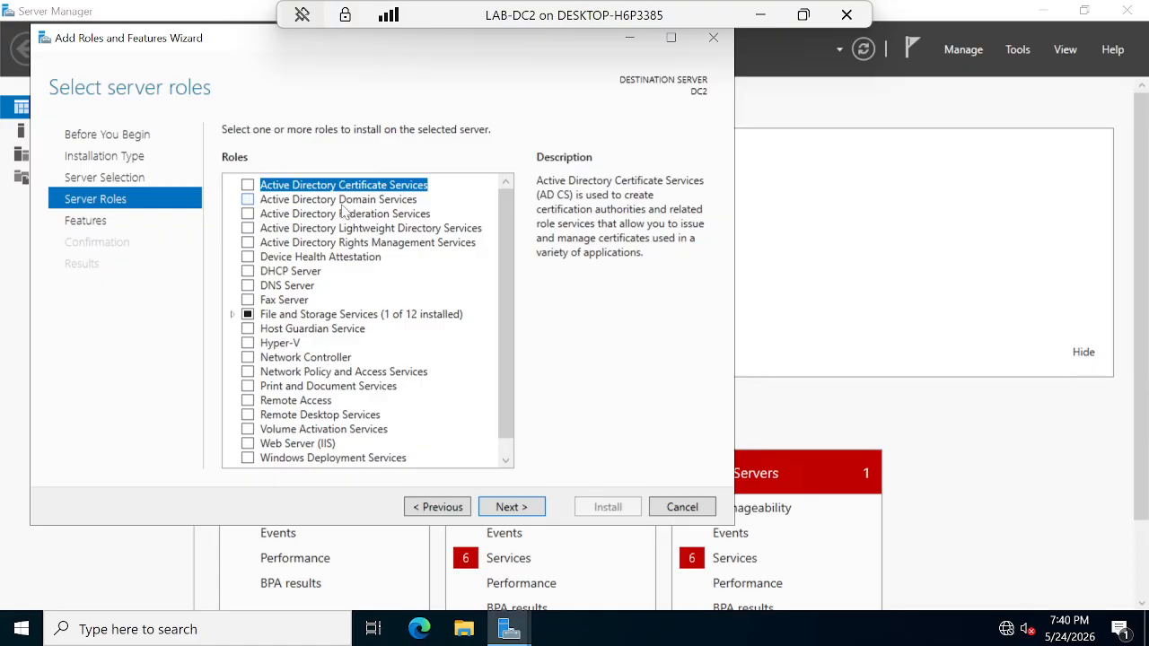
Step: Tick Active Directory Domain Services, add its management features, and advance past Features to the AD DS page
click(249, 201)
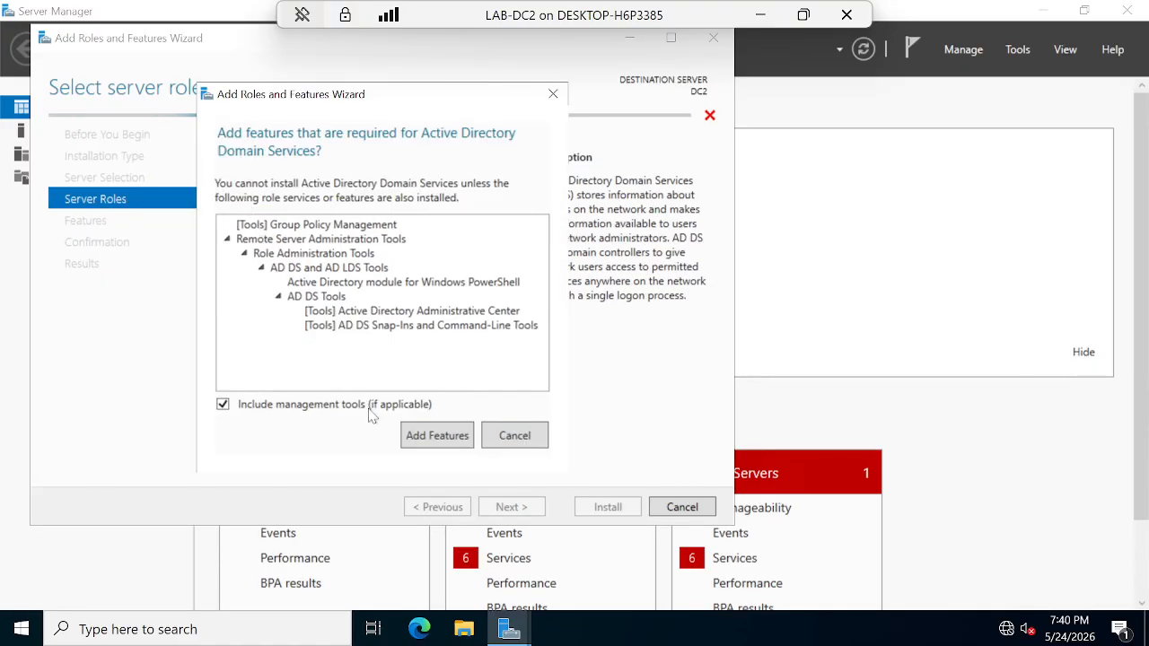
click(435, 437)
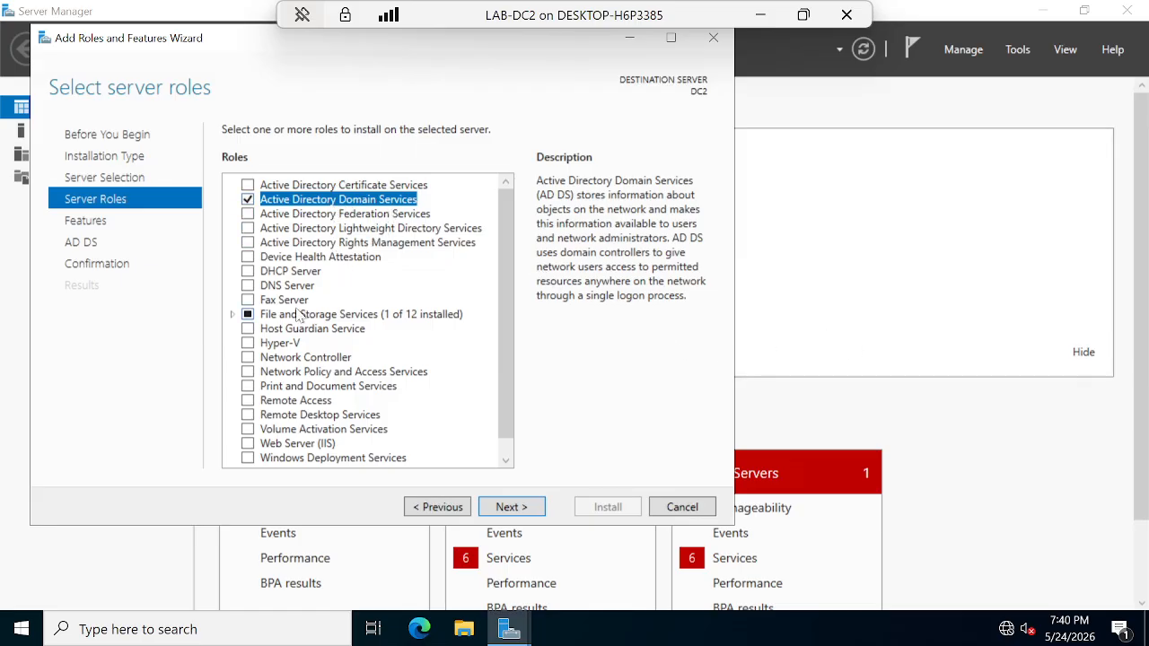
click(510, 508)
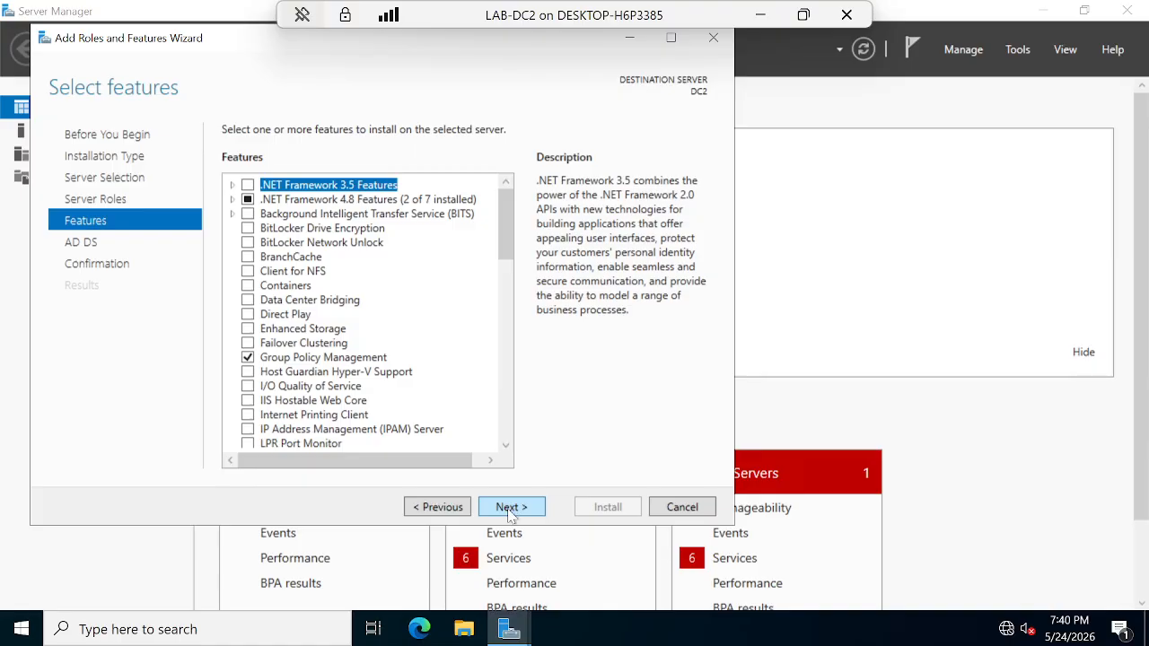
click(512, 509)
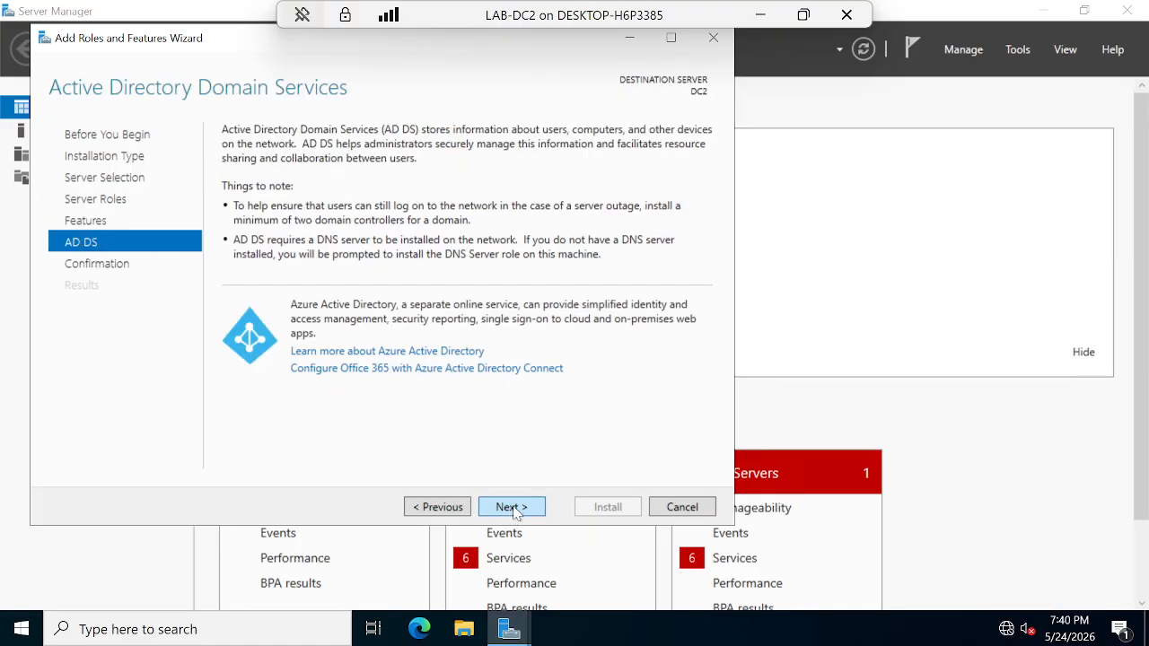
click(514, 508)
Step: Install the AD DS role on DC2 and wait until it reports success
click(617, 509)
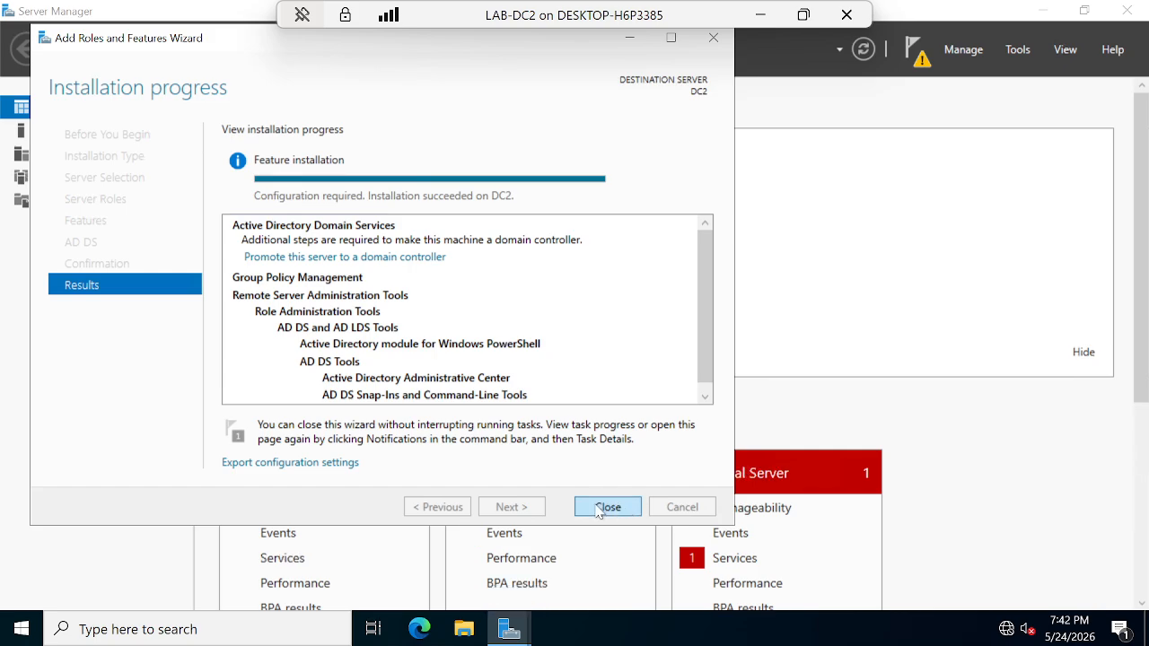
Step: Close the finished wizard, minimize the VM window, then Alt+Tab back to LAB-DC2
click(608, 508)
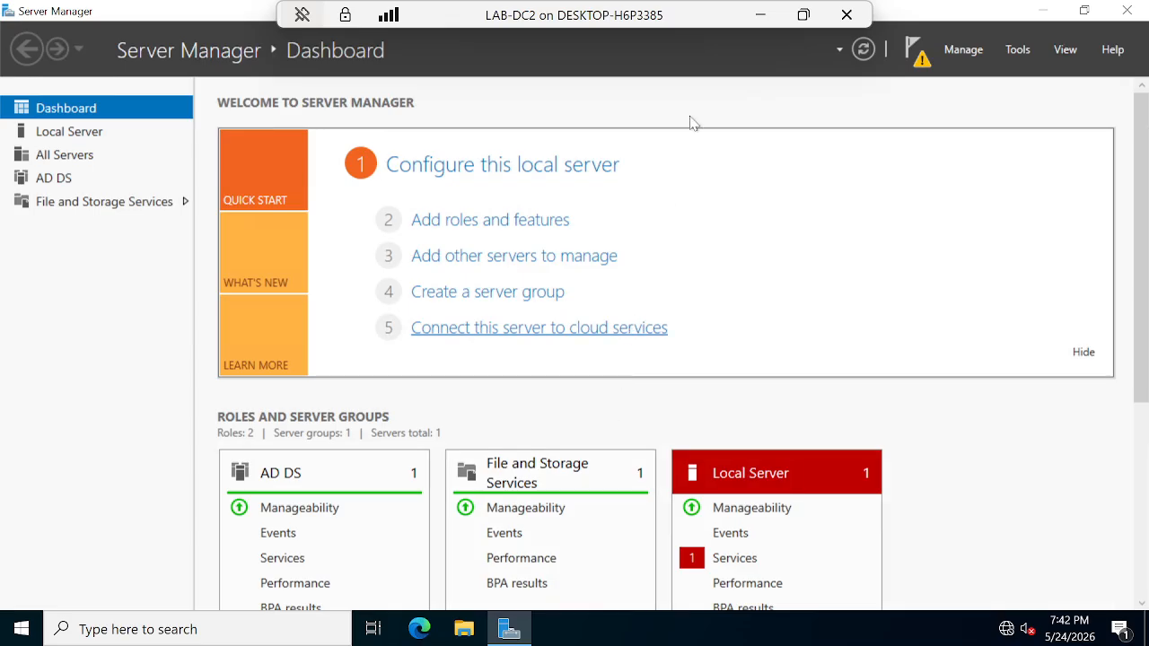
click(760, 16)
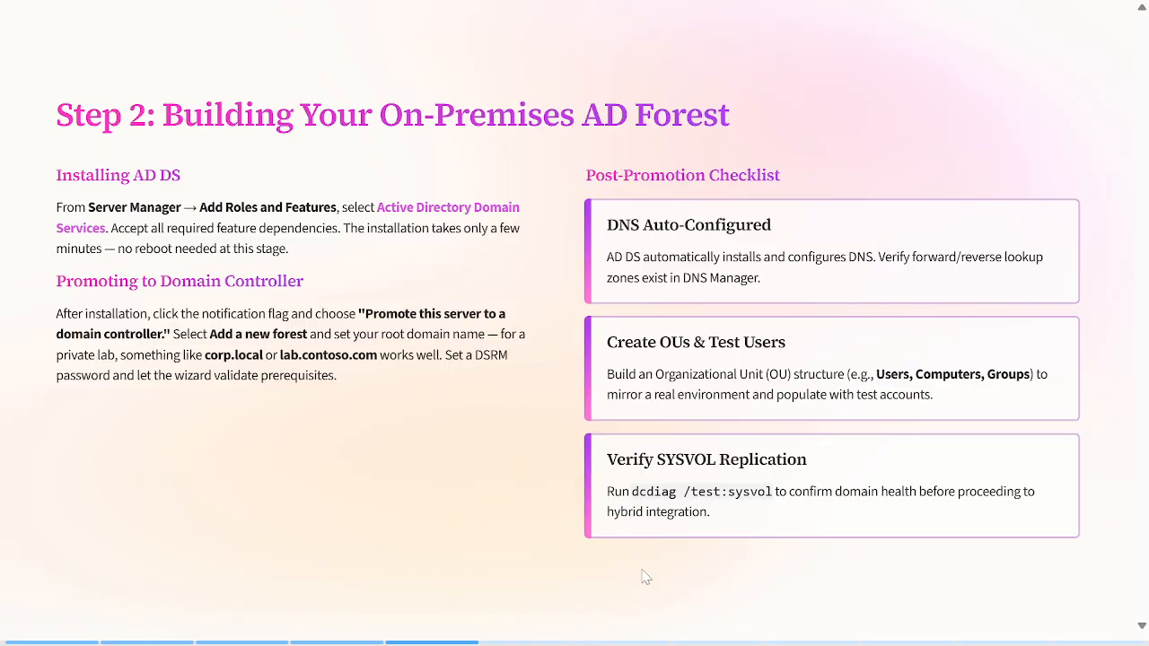
key(alt+Tab)
key(alt+Tab)
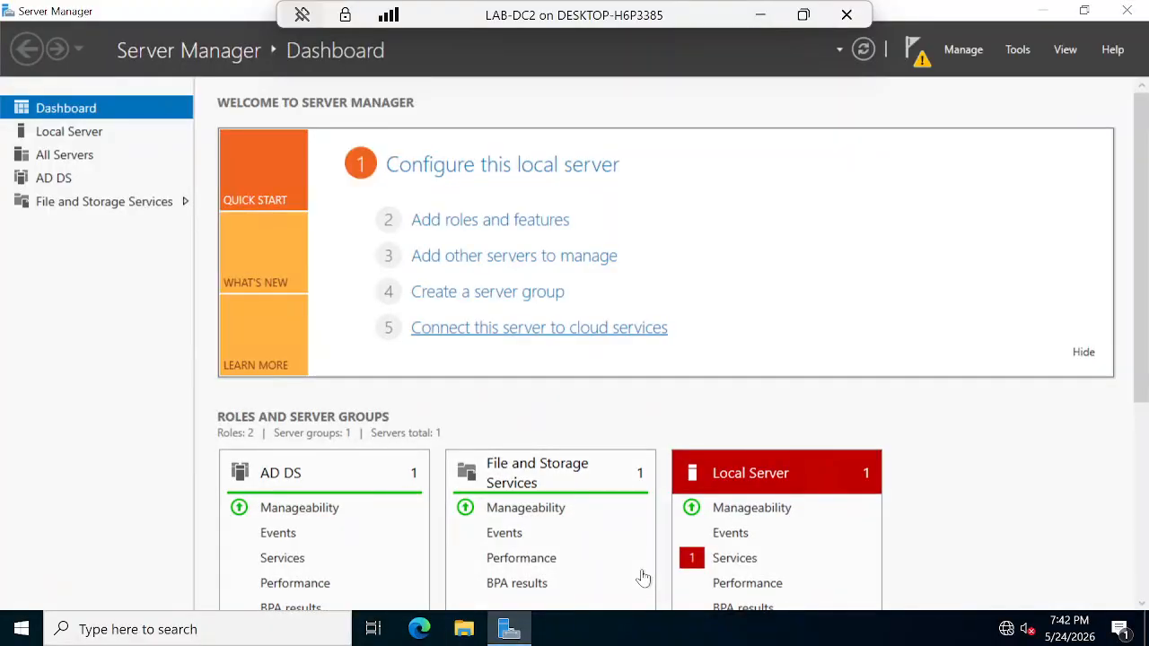
Step: Open the notifications flag to see the AD DS post-deployment configuration warning
click(922, 57)
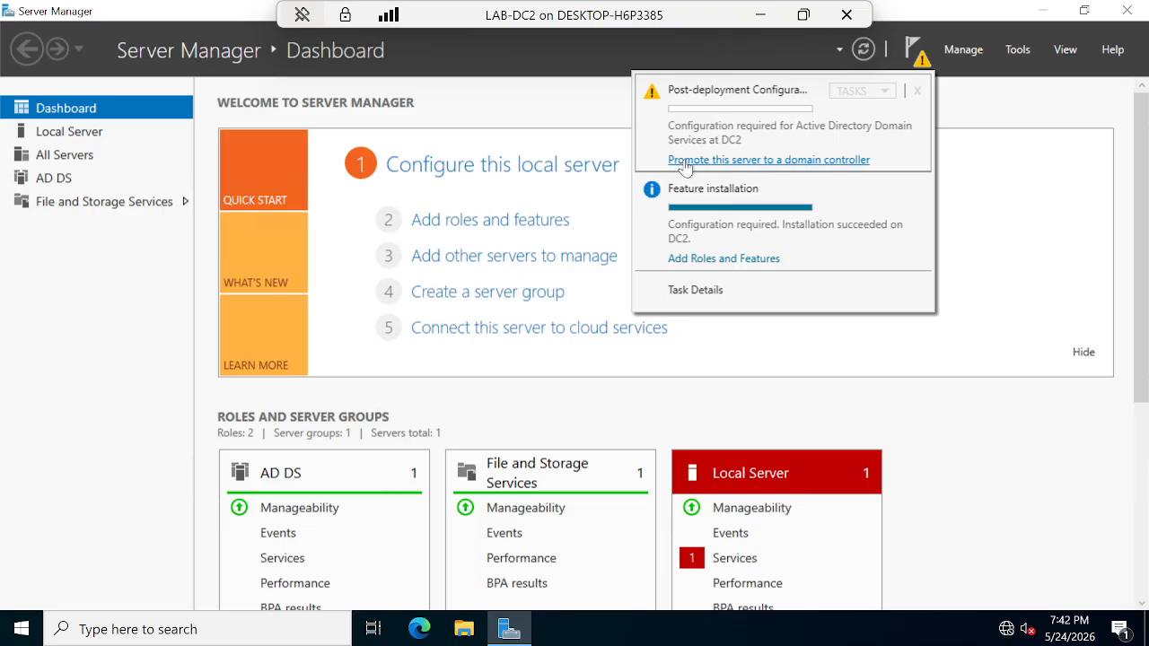
Step: Choose 'Promote this server to a domain controller' to launch the AD DS Configuration Wizard
click(738, 161)
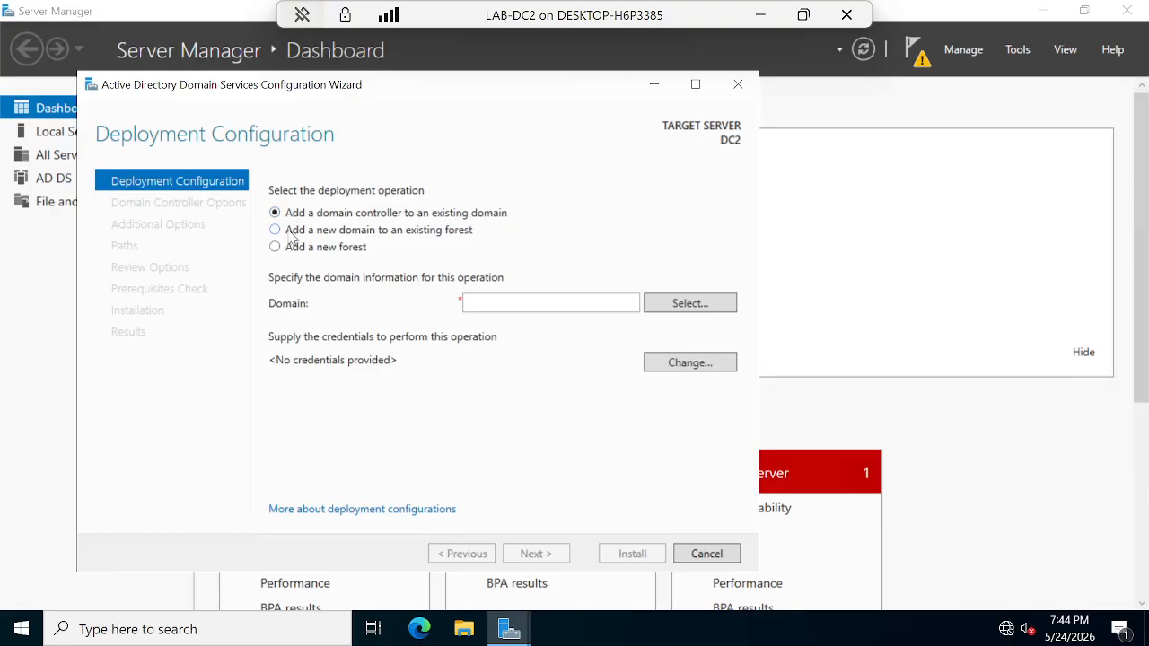
Step: Look at the new-domain option's domain types, then select 'Add a domain controller to an existing domain'
click(274, 230)
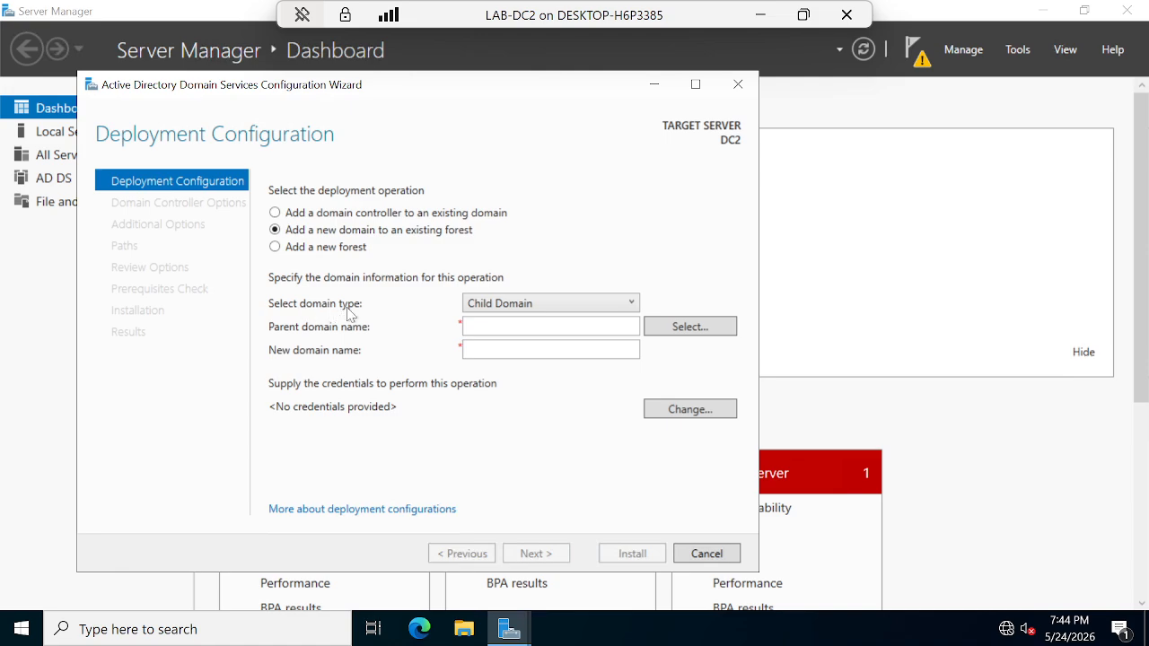
click(525, 307)
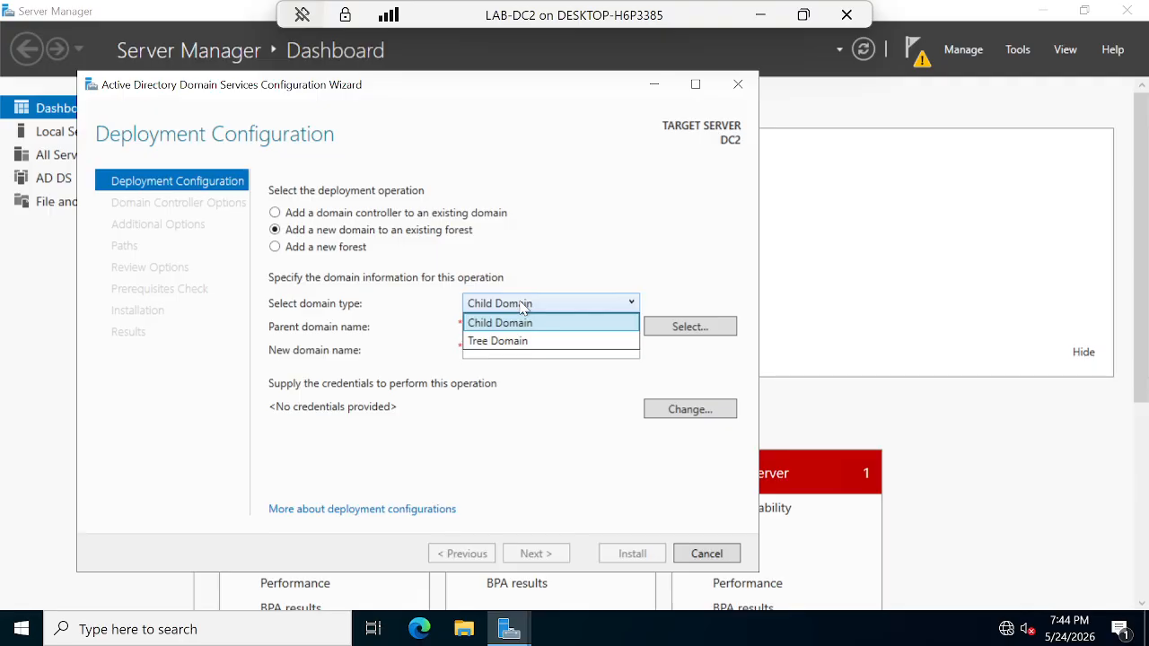
click(291, 218)
click(291, 217)
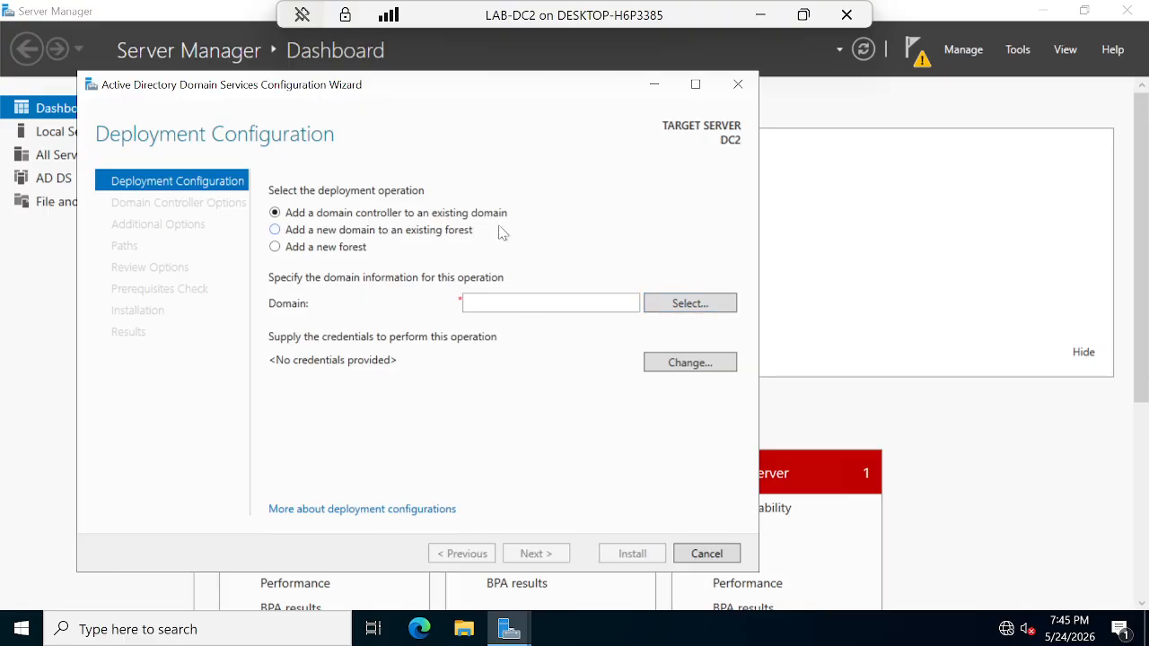
Step: Open and cancel the credentials prompt, then select 'Add a new domain to an existing forest'
click(694, 303)
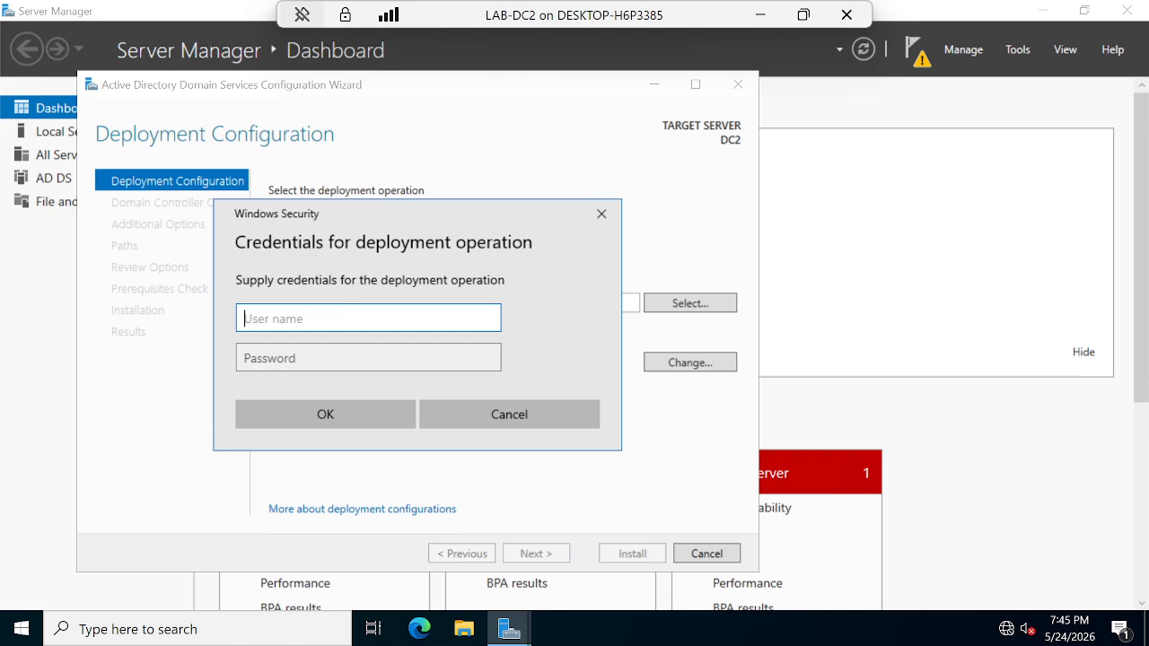
click(515, 421)
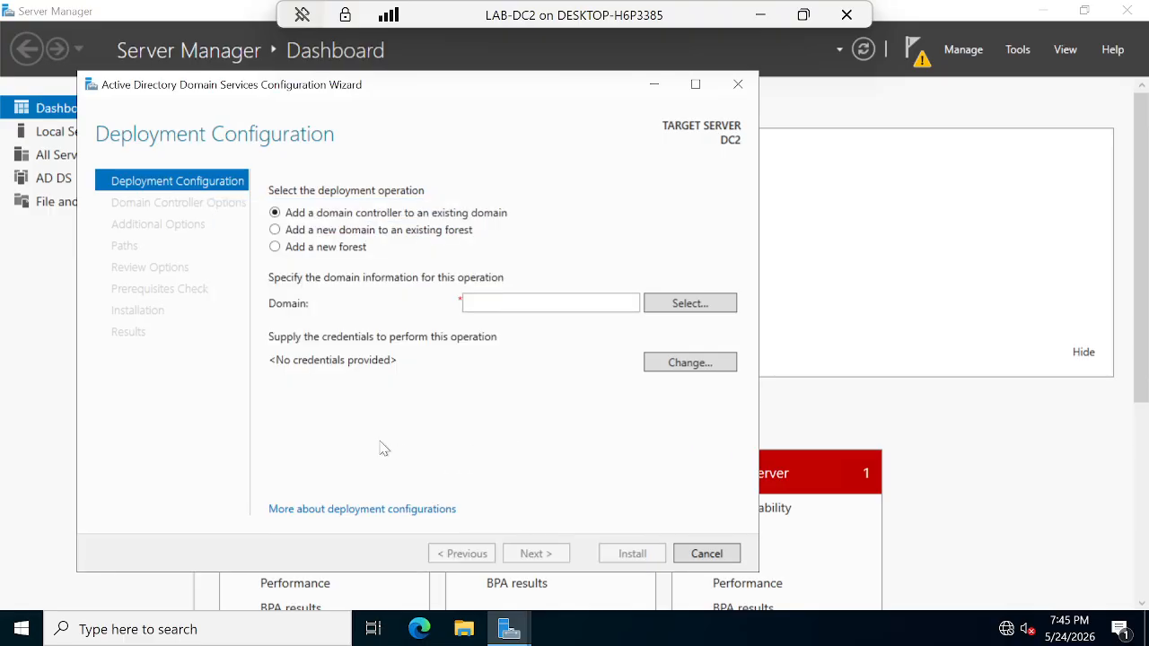
click(275, 229)
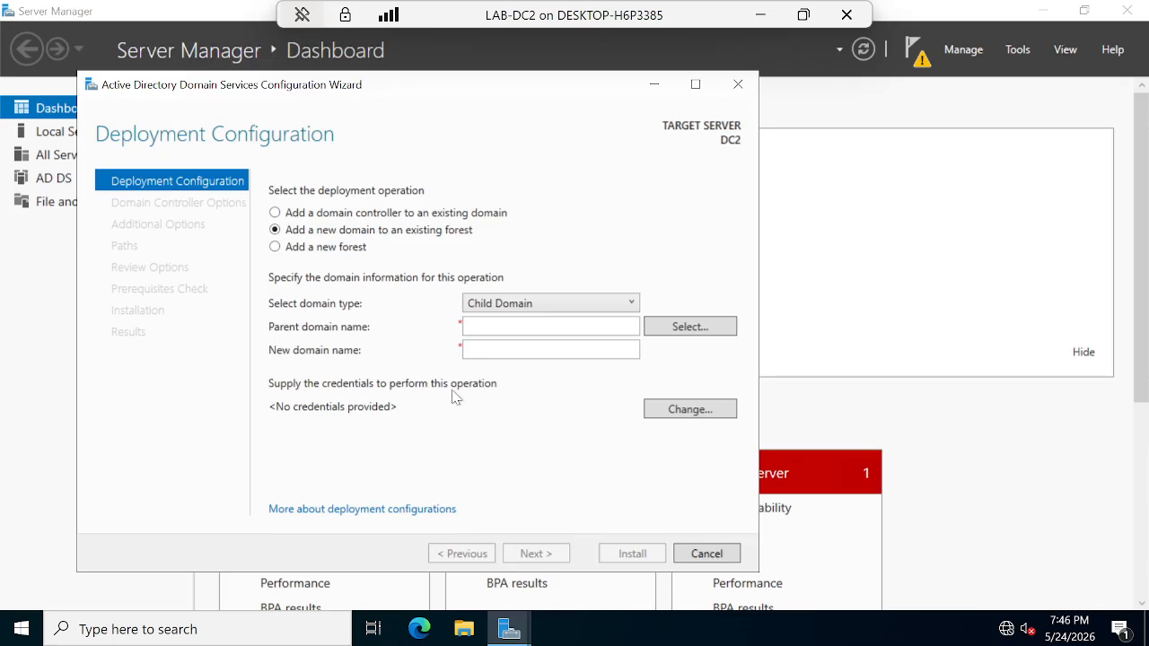
Step: Set the domain type to Tree Domain, then switch to 'Add a new forest'
click(545, 307)
click(513, 342)
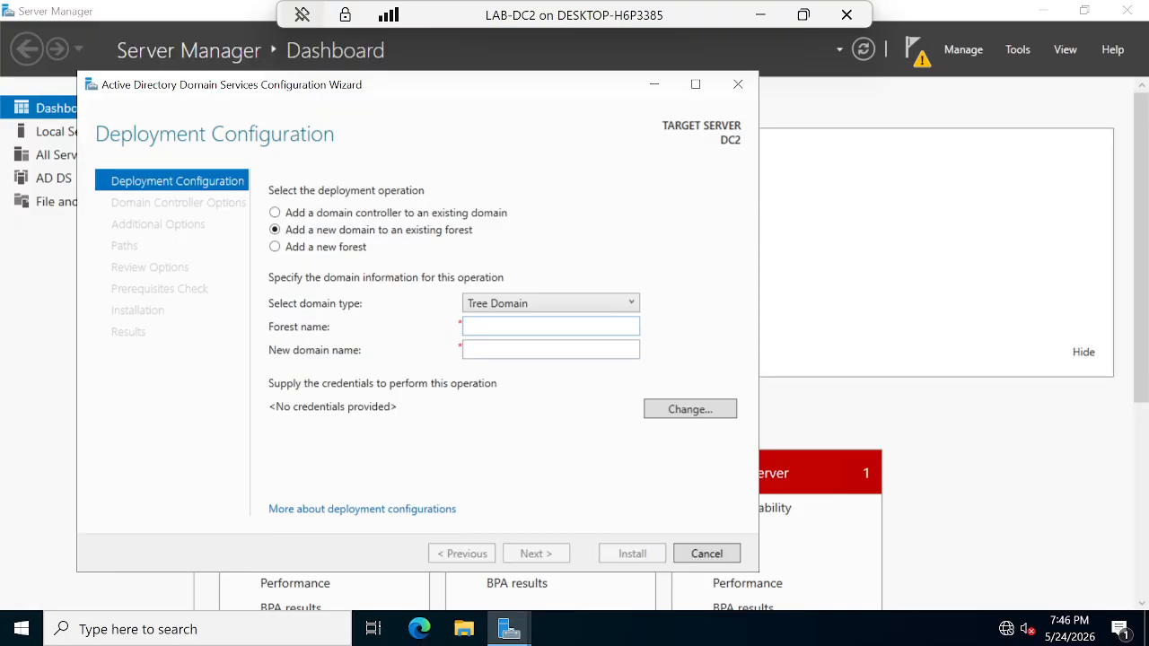
key(Tab)
key(Tab)
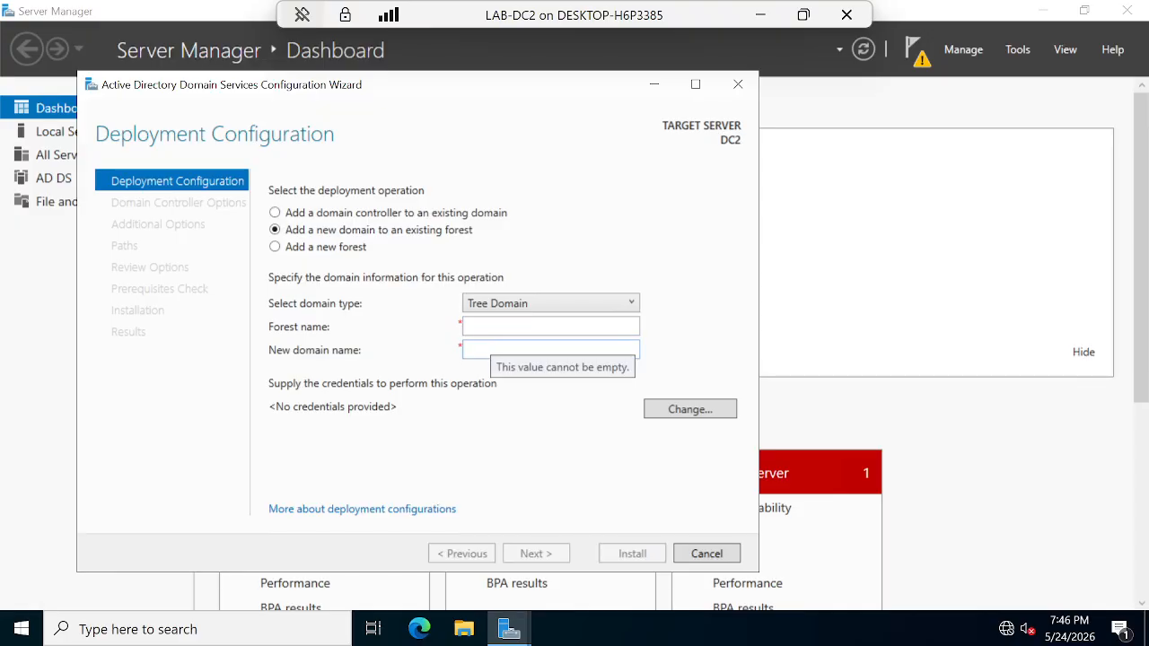
click(276, 249)
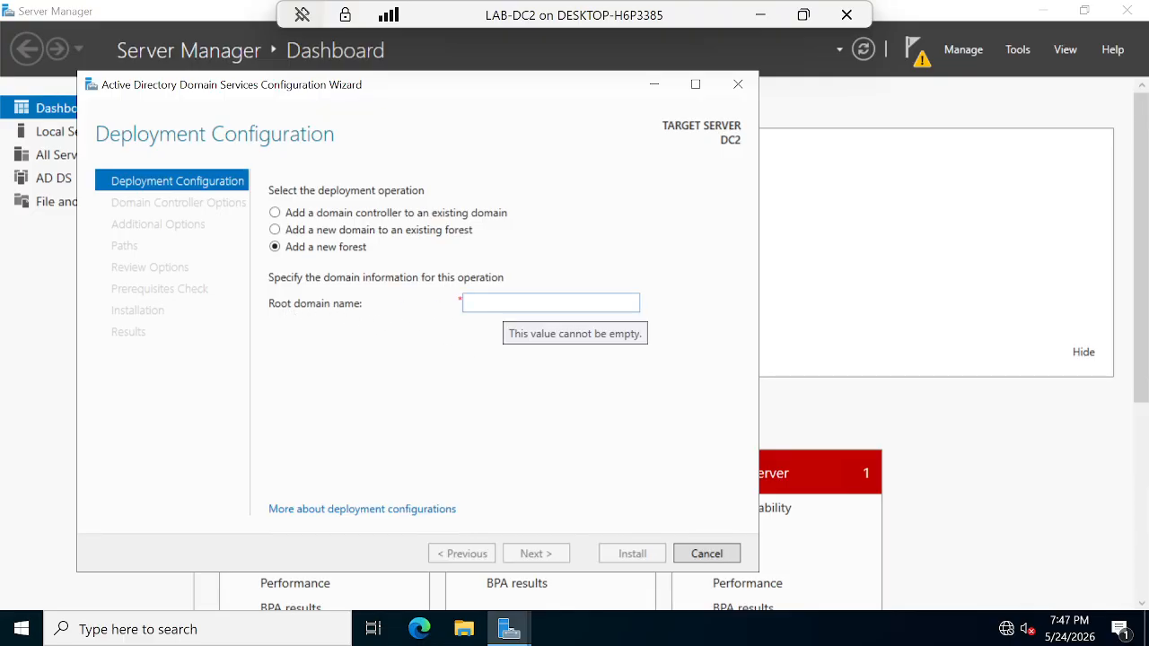
Step: Enter corp.local.com in the Root domain name box, correcting a typo
click(502, 303)
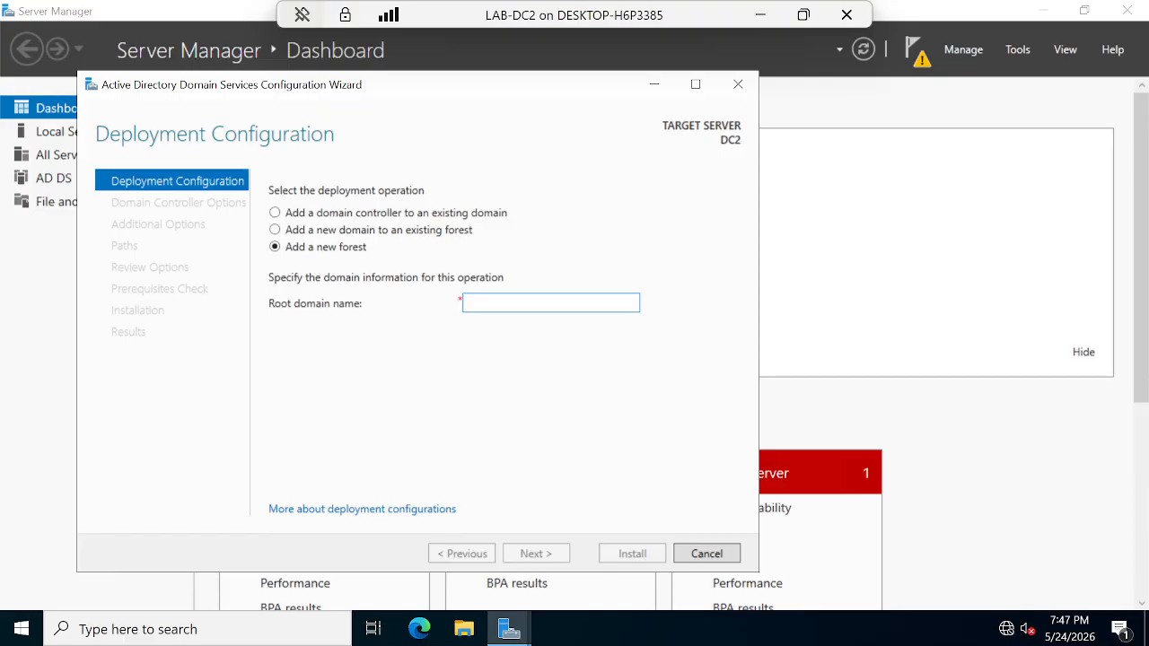
text(corp)
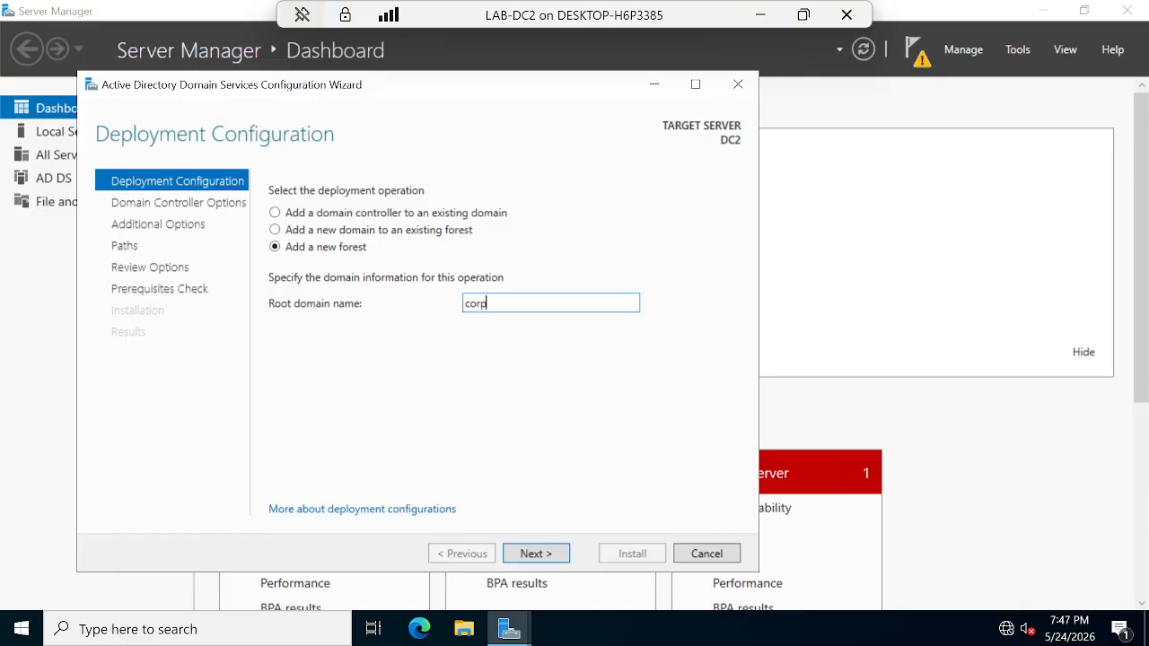
text(.localcom)
key(BackSpace)
key(BackSpace)
key(BackSpace)
text(.com)
Step: On the Domain Controller Options page, lower the forest functional level to Windows Server 2008
click(529, 558)
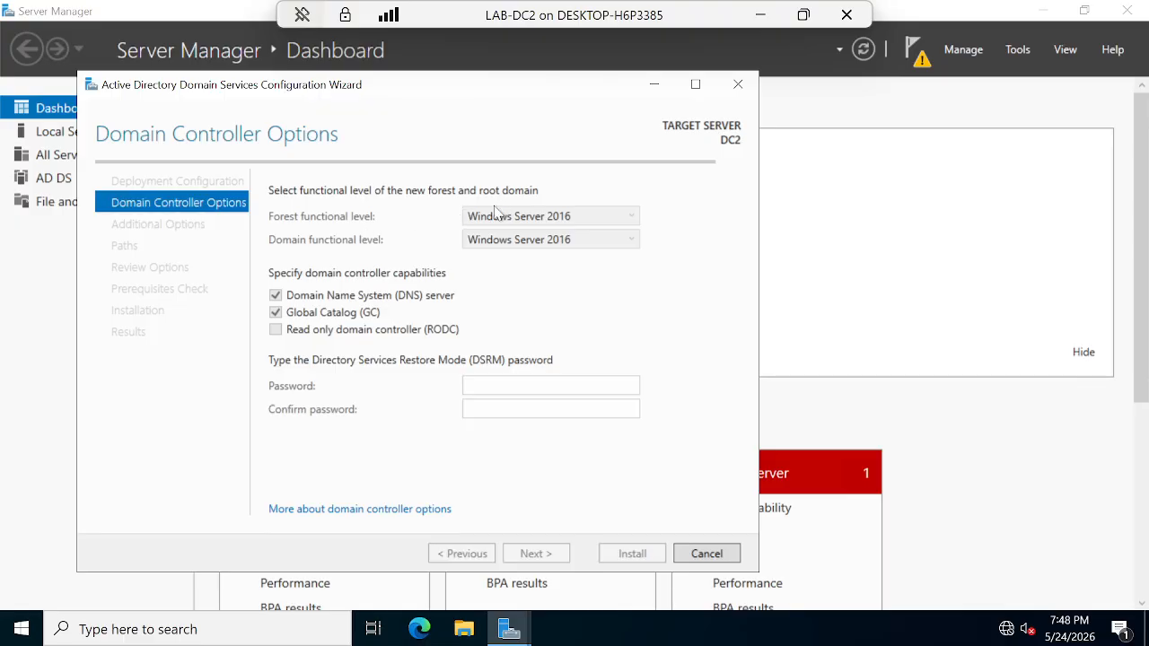
click(583, 216)
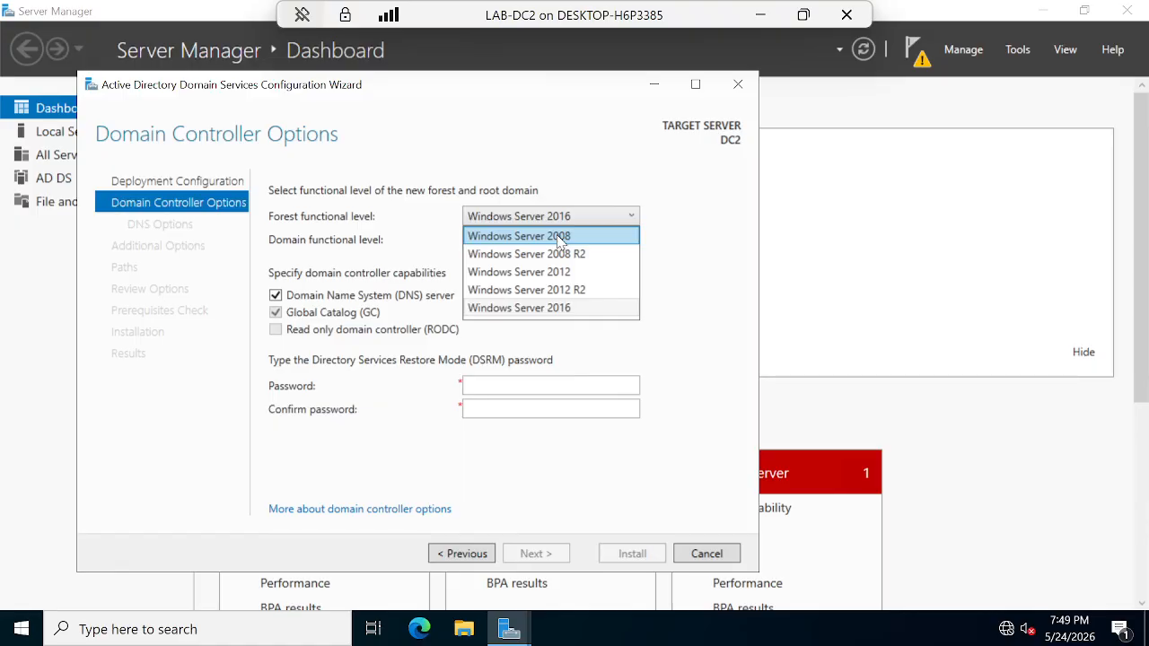
click(560, 238)
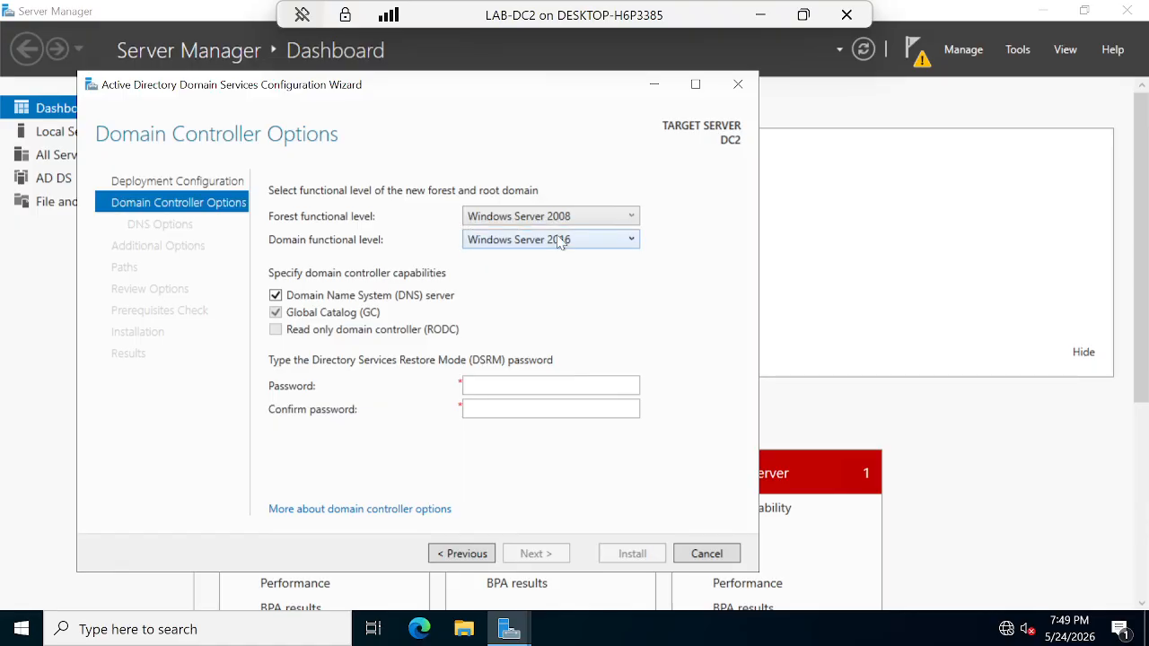
Step: Review the domain functional level options, then raise the forest functional level to Windows Server 2016
click(505, 241)
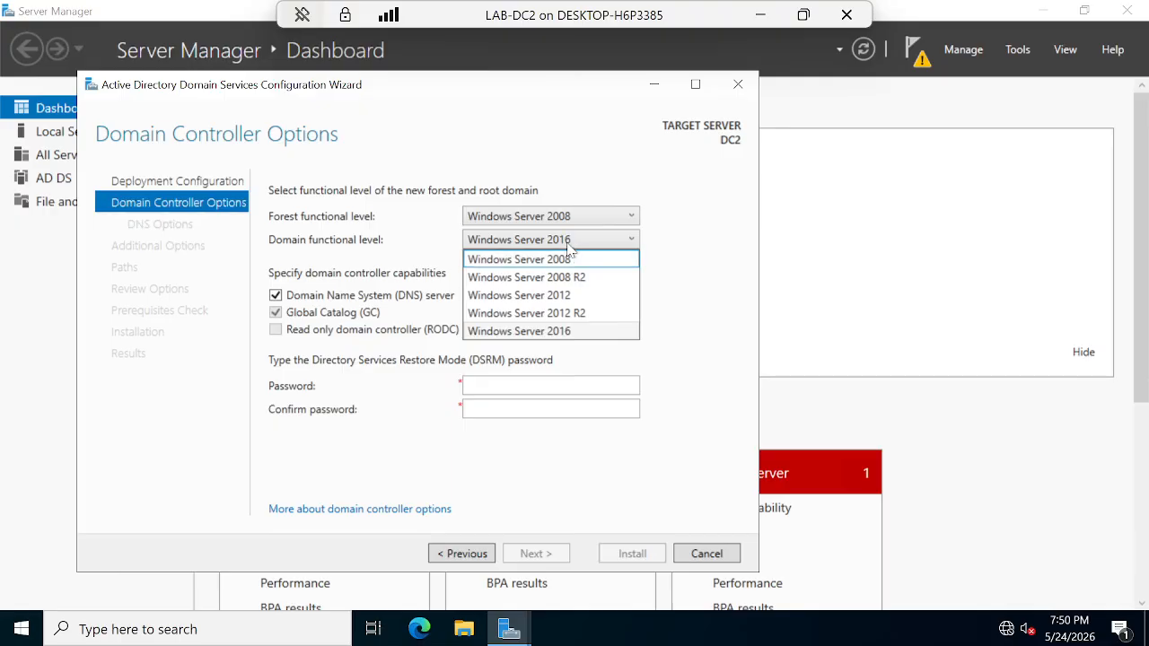
click(572, 223)
click(571, 223)
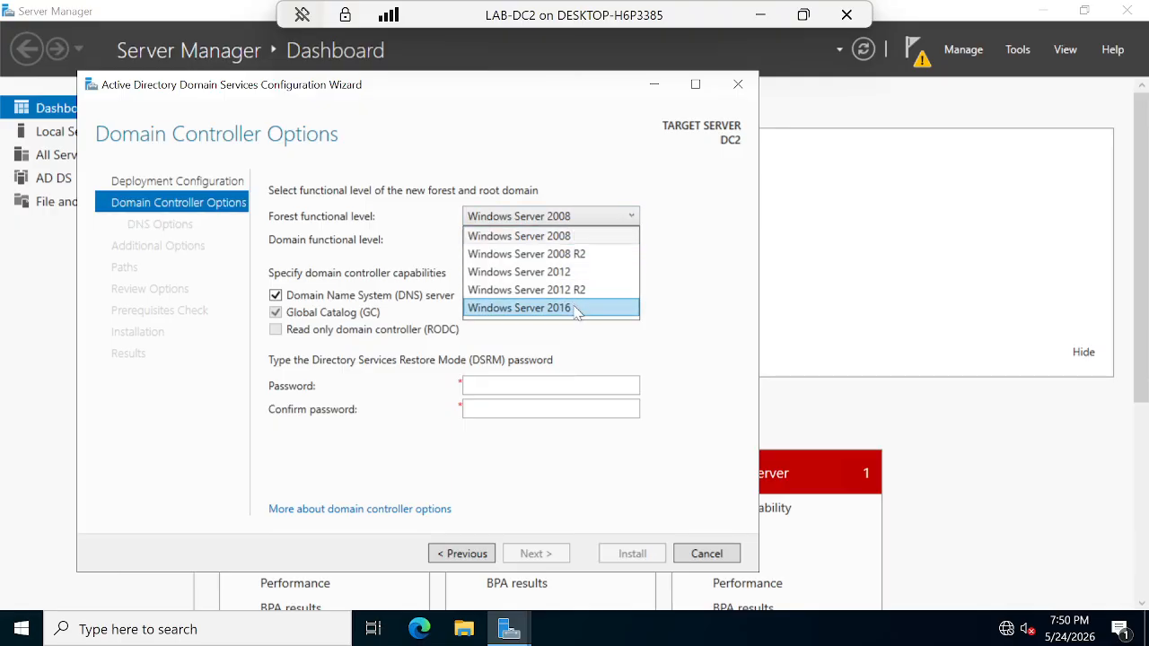
click(577, 304)
Step: Set the forest functional level to Windows Server 2012 R2, keeping the domain level at Windows Server 2016
click(567, 248)
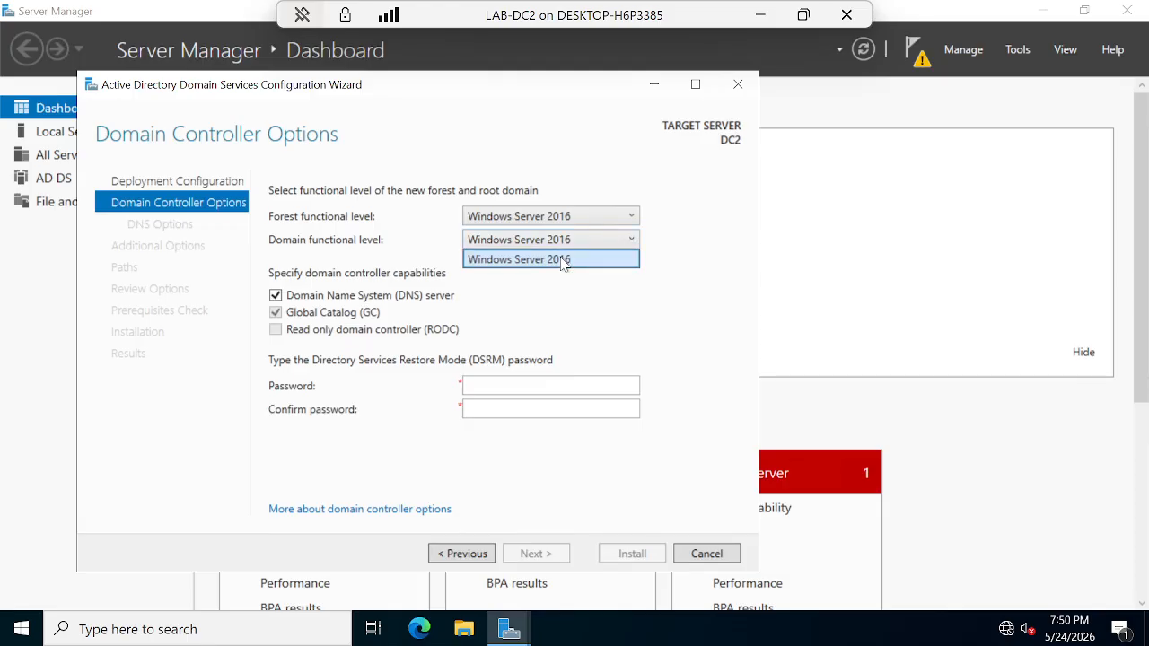
click(569, 255)
click(567, 248)
click(569, 259)
click(580, 217)
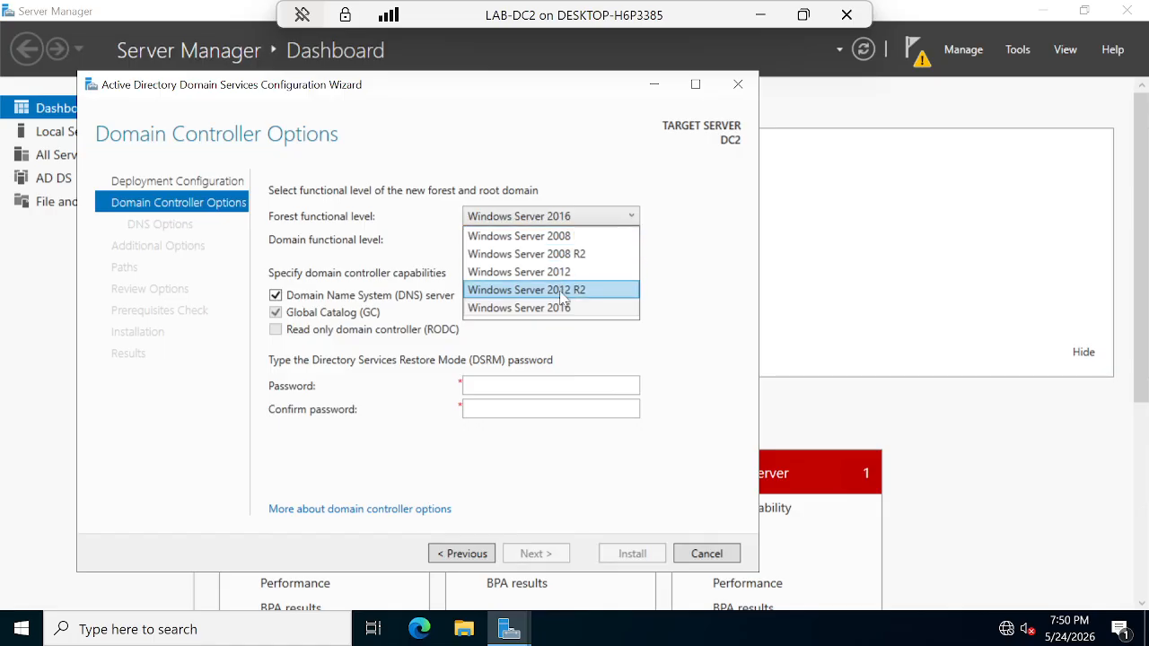
click(563, 290)
click(569, 241)
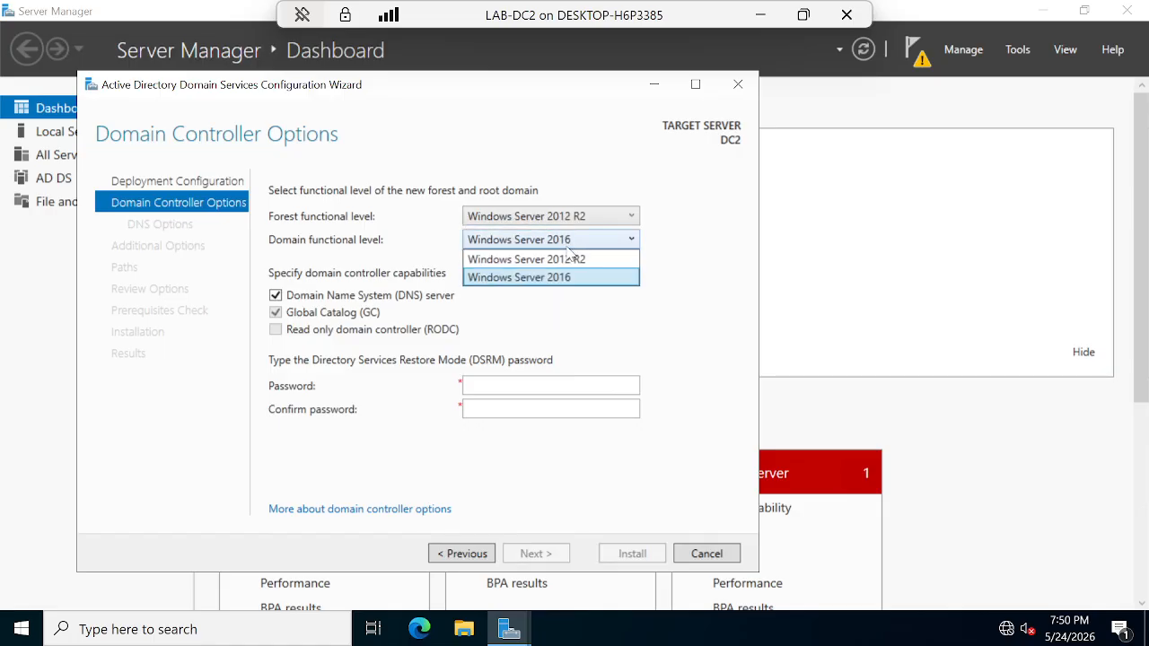
click(586, 322)
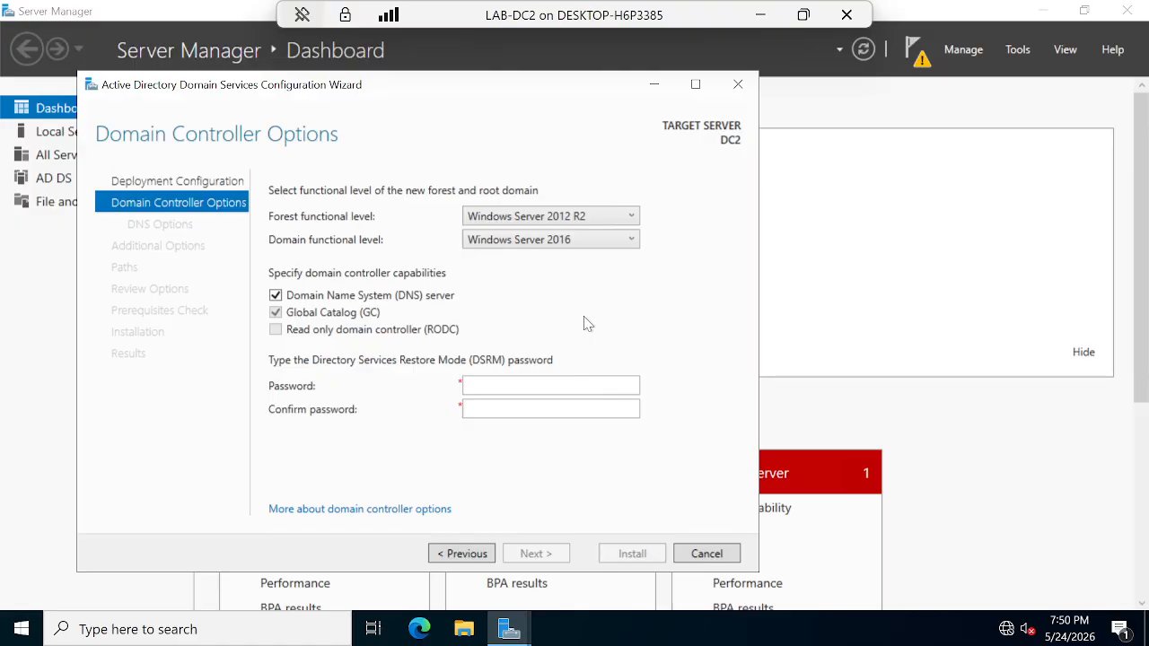
Step: Try Windows Server 2008 as the forest functional level and review the domain level list
click(576, 219)
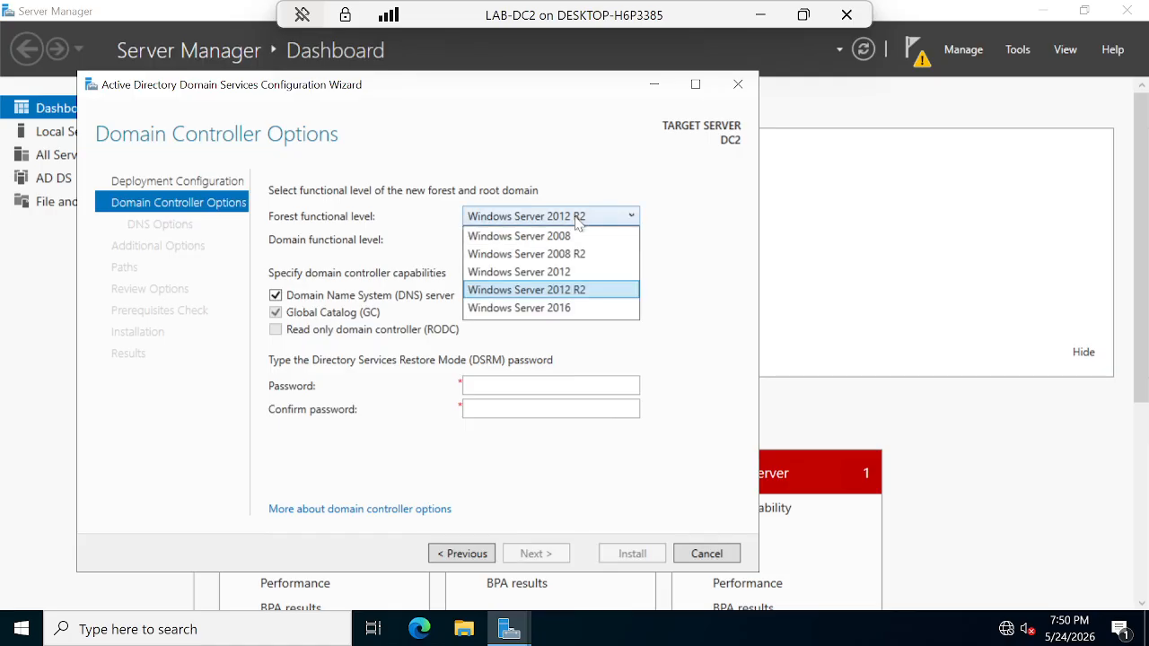
click(568, 236)
click(566, 241)
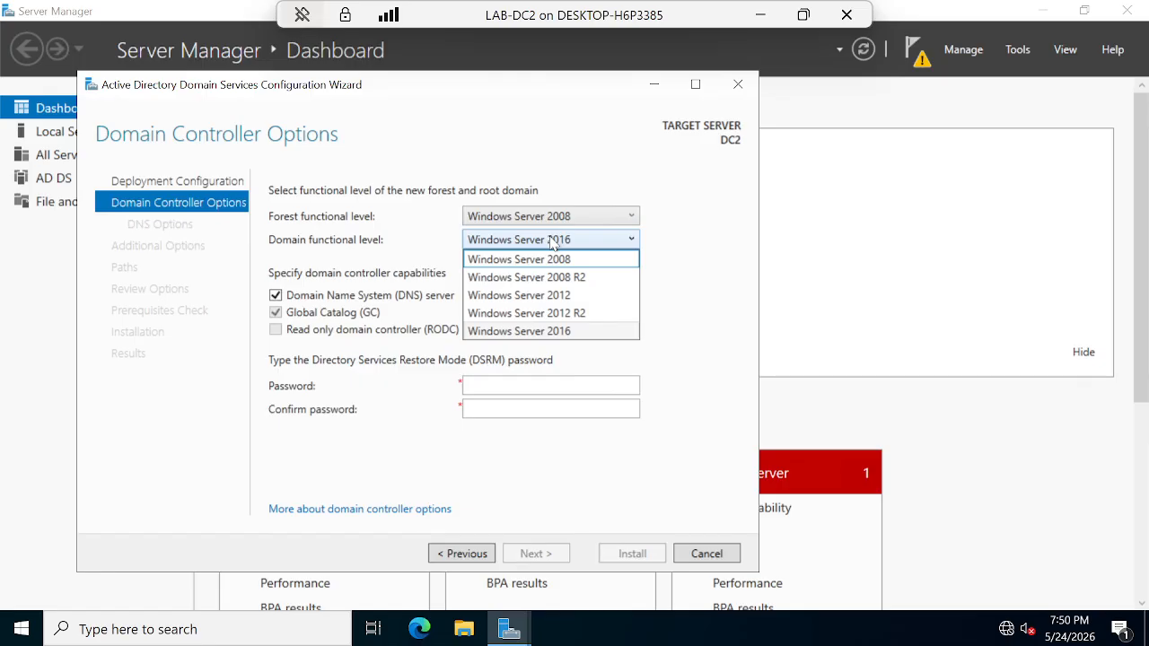
click(566, 217)
Step: Set the forest functional level to Windows Server 2016, leaving the domain level at Windows Server 2016
click(566, 217)
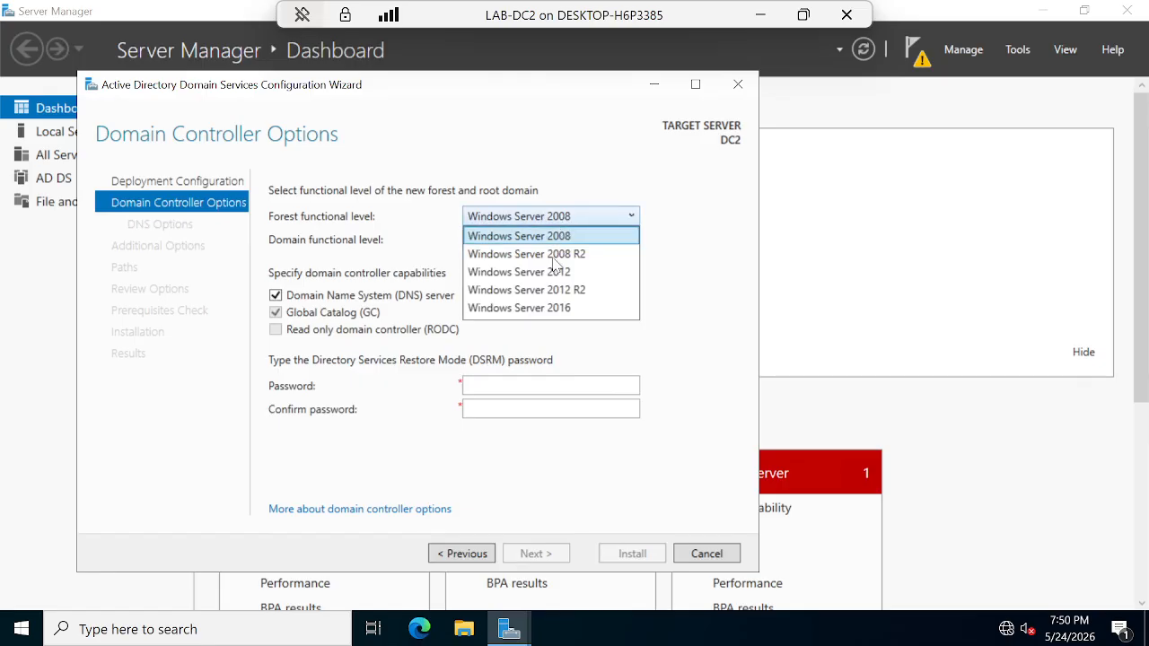
click(556, 308)
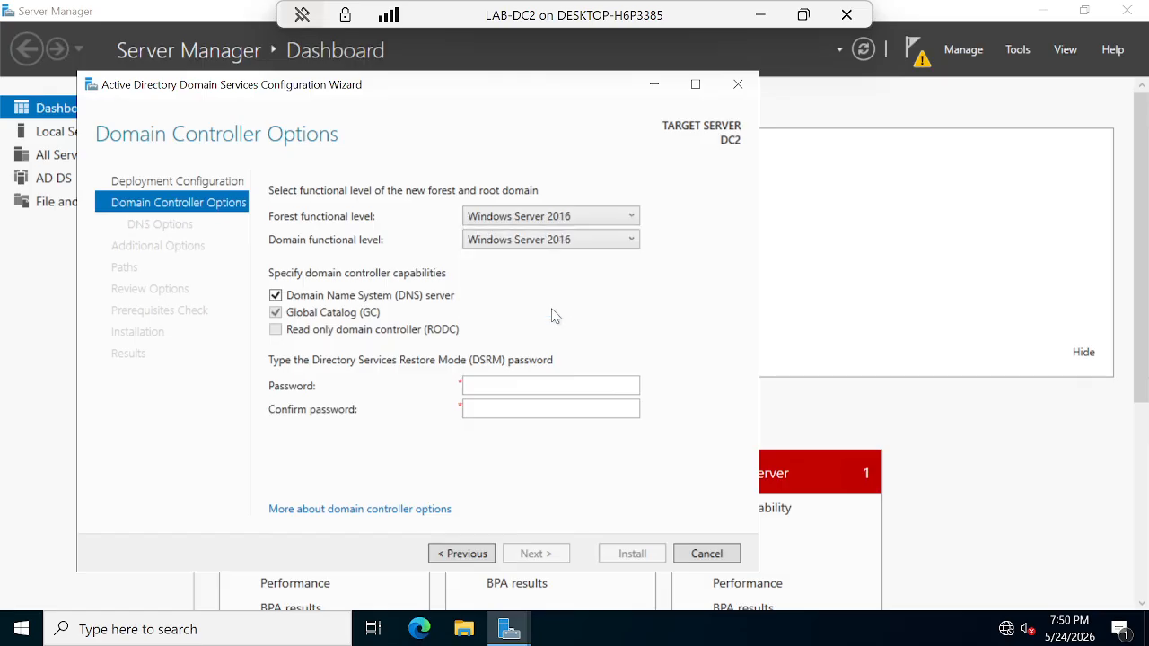
click(550, 240)
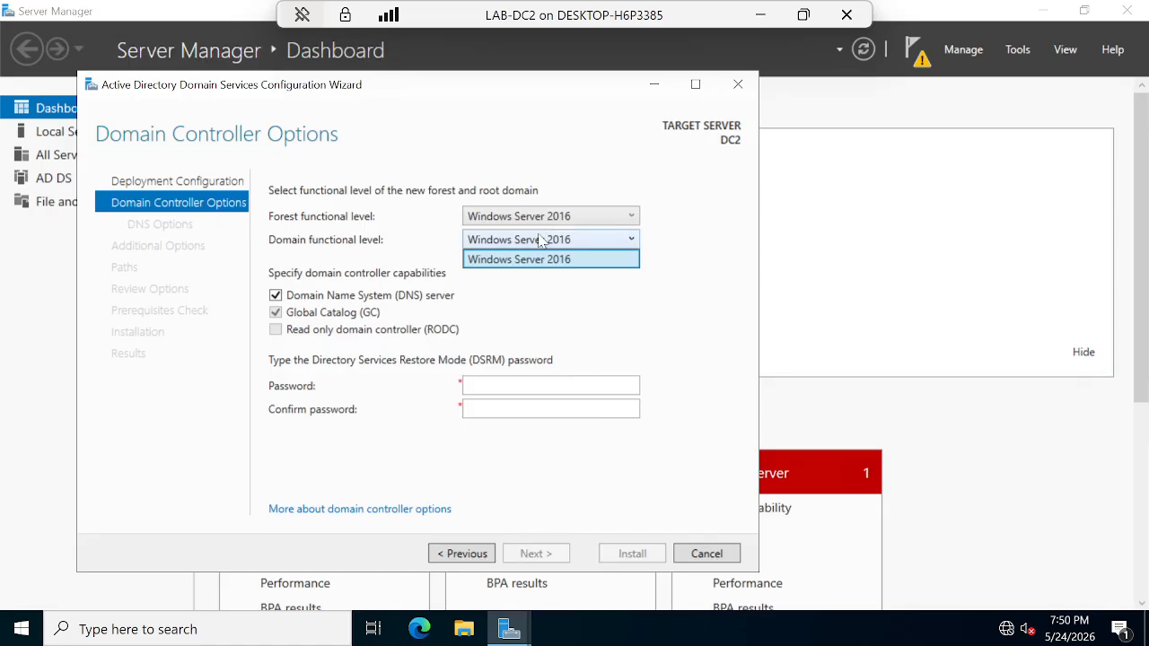
click(556, 222)
click(542, 241)
click(563, 236)
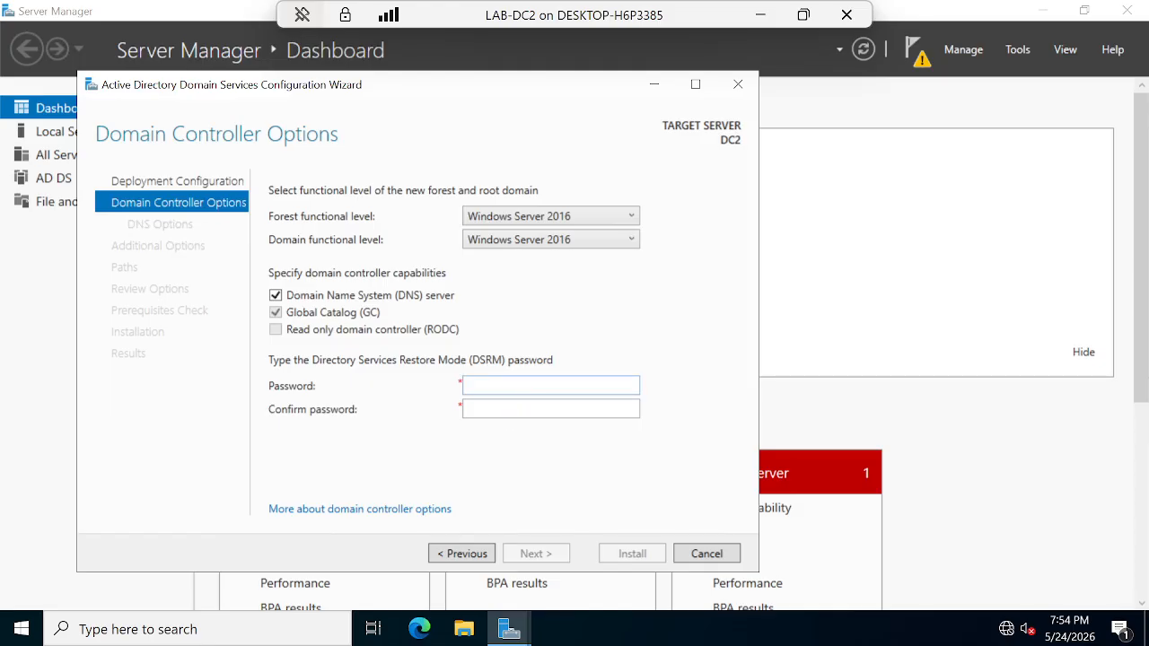
Step: Enter and confirm the Directory Services Restore Mode password for DC2, then continue
click(520, 385)
click(272, 331)
click(513, 386)
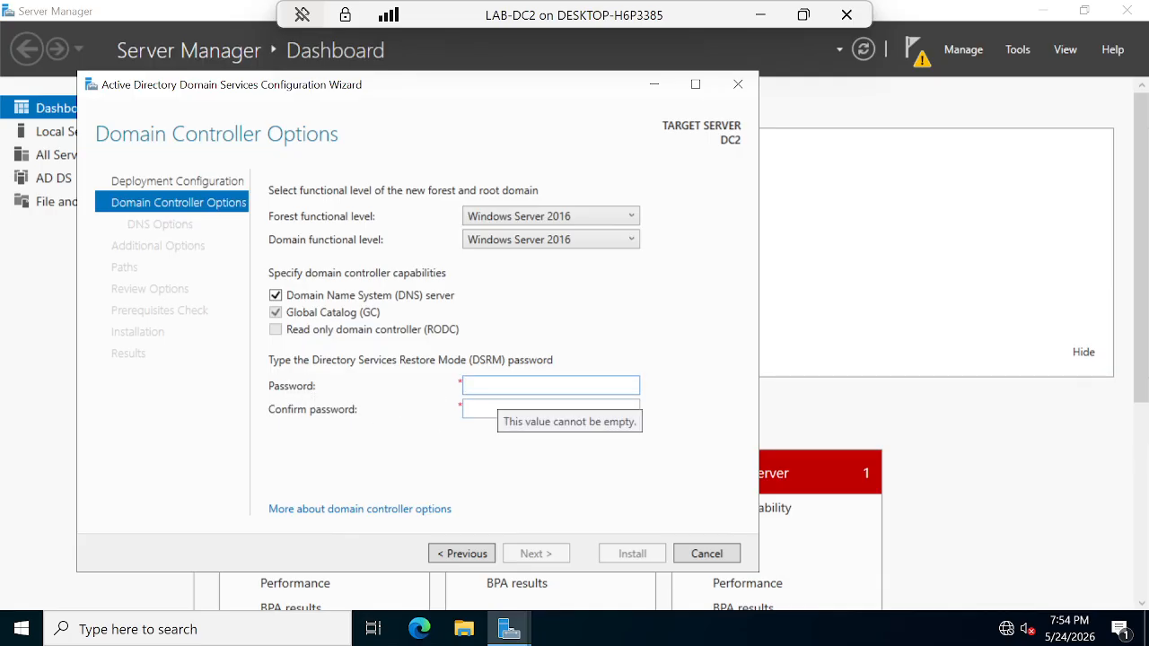
text(••••)
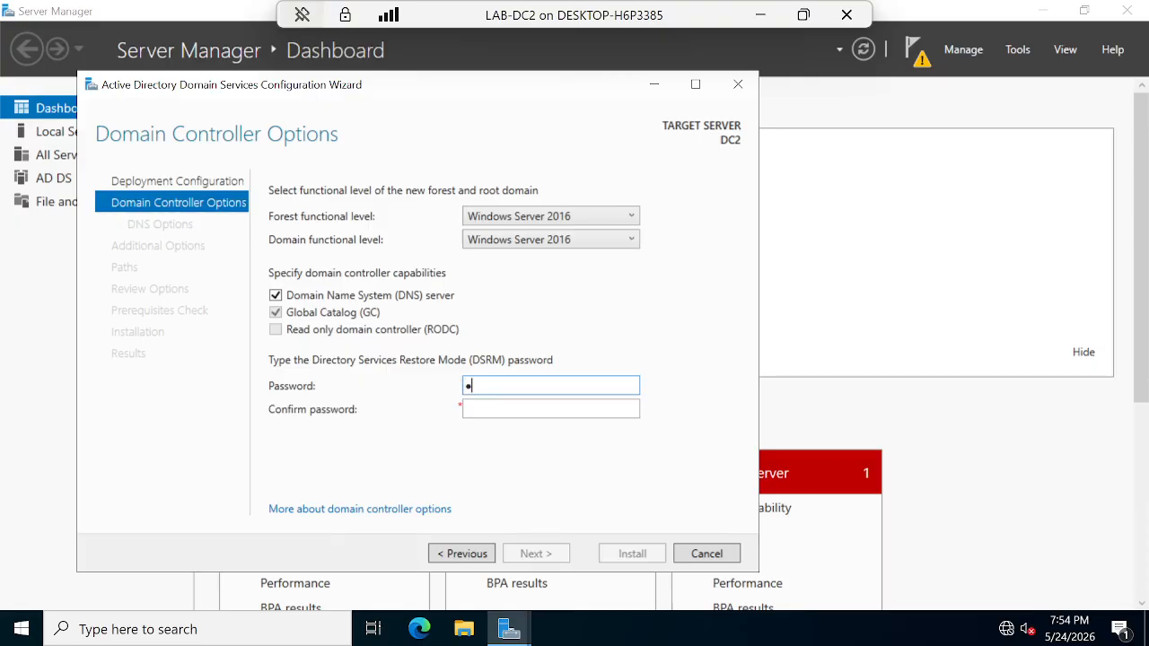
text(••••)
key(Tab)
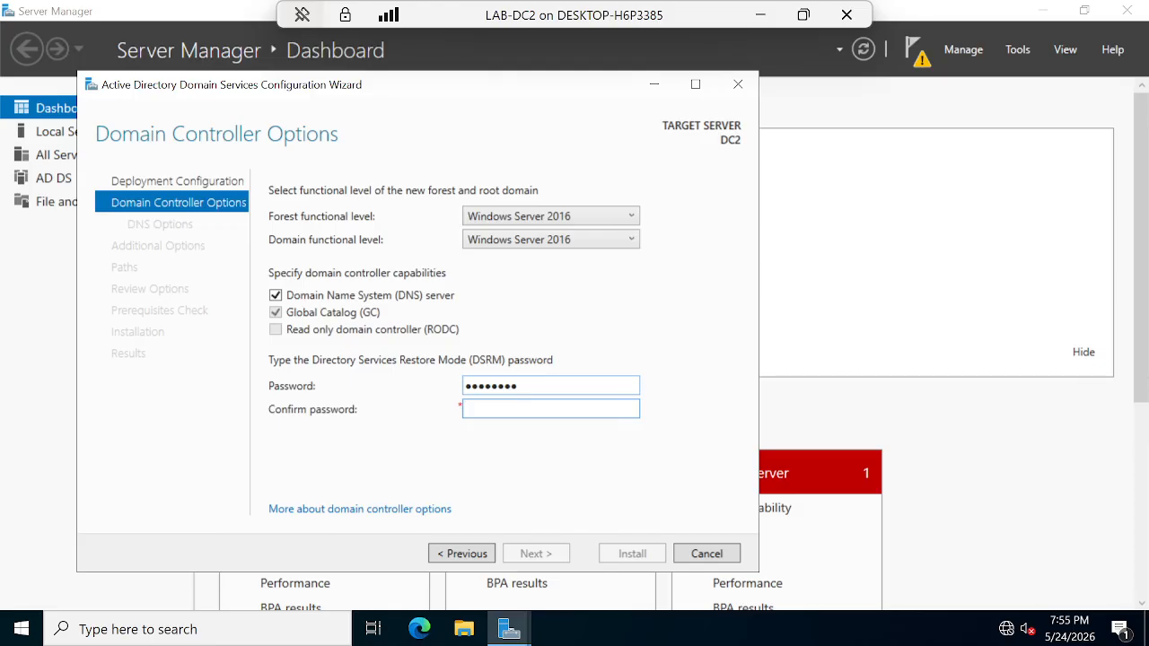
text(••••••••)
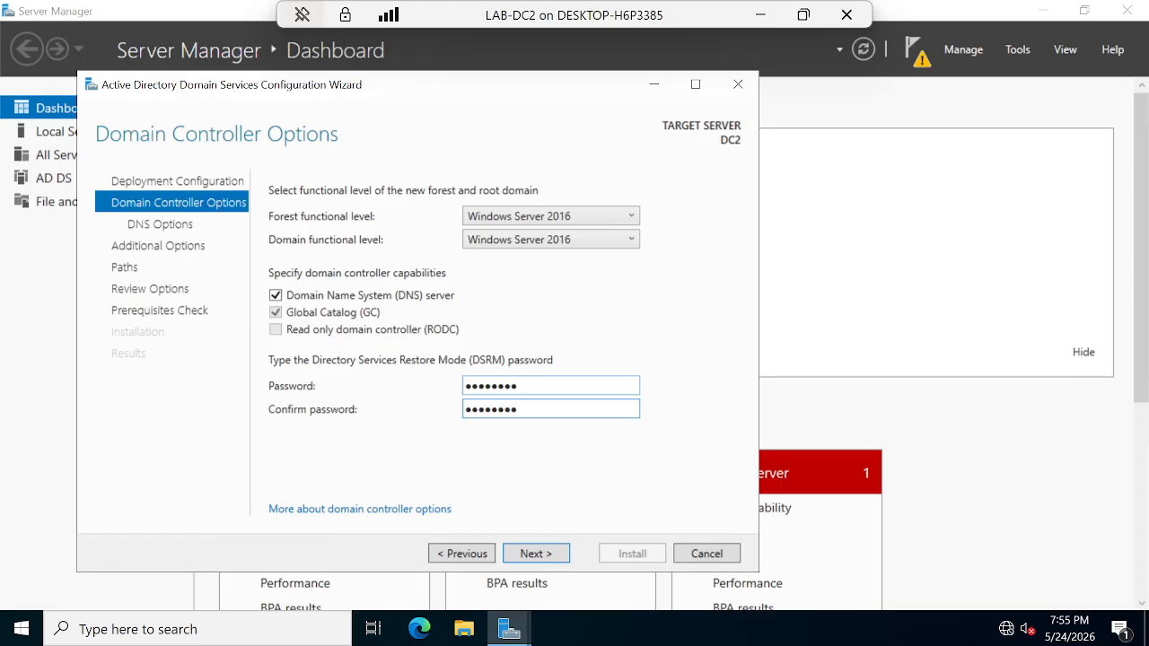
click(534, 556)
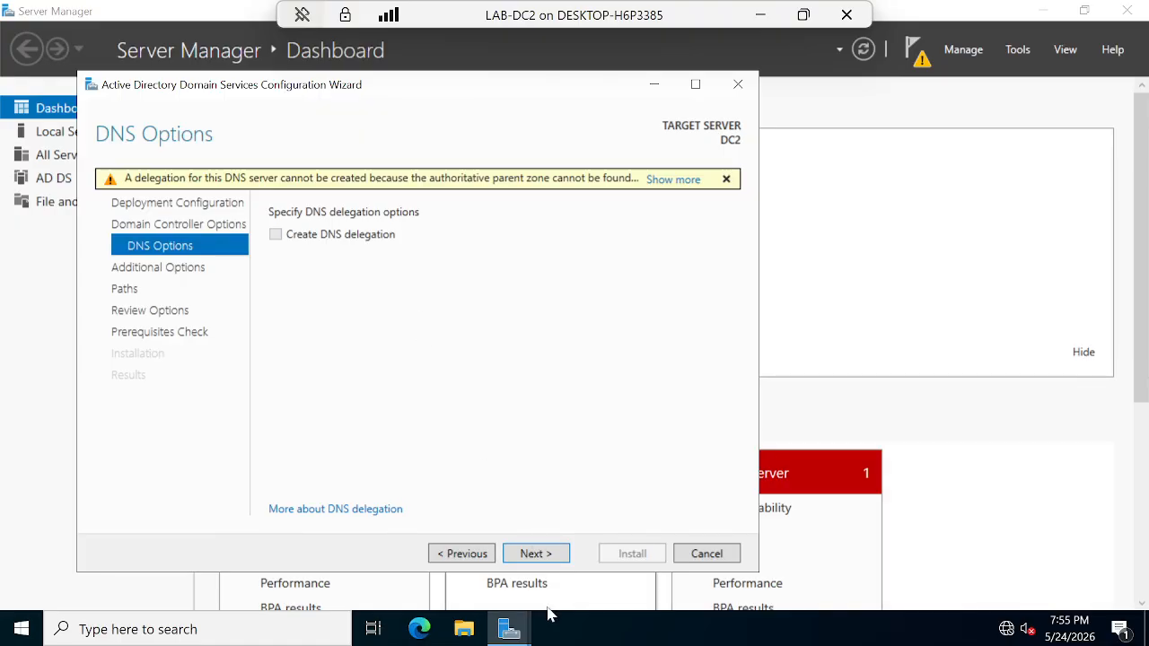
Step: Skip DNS delegation and keep CORP as the NetBIOS domain name
click(532, 554)
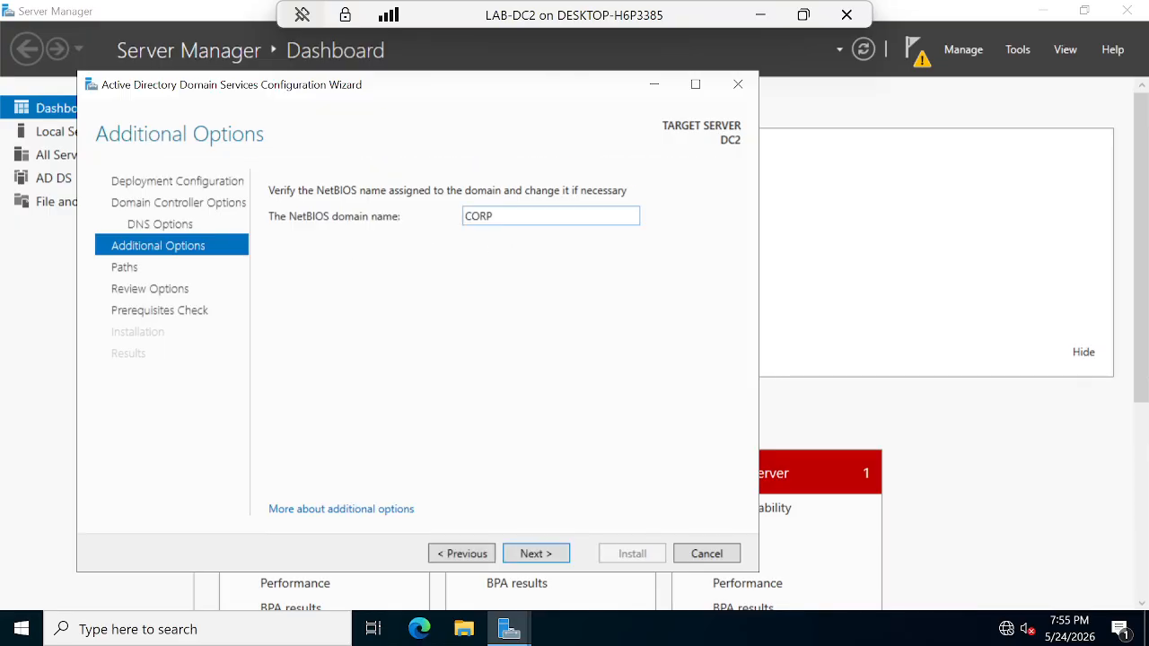
key(ctrl+a)
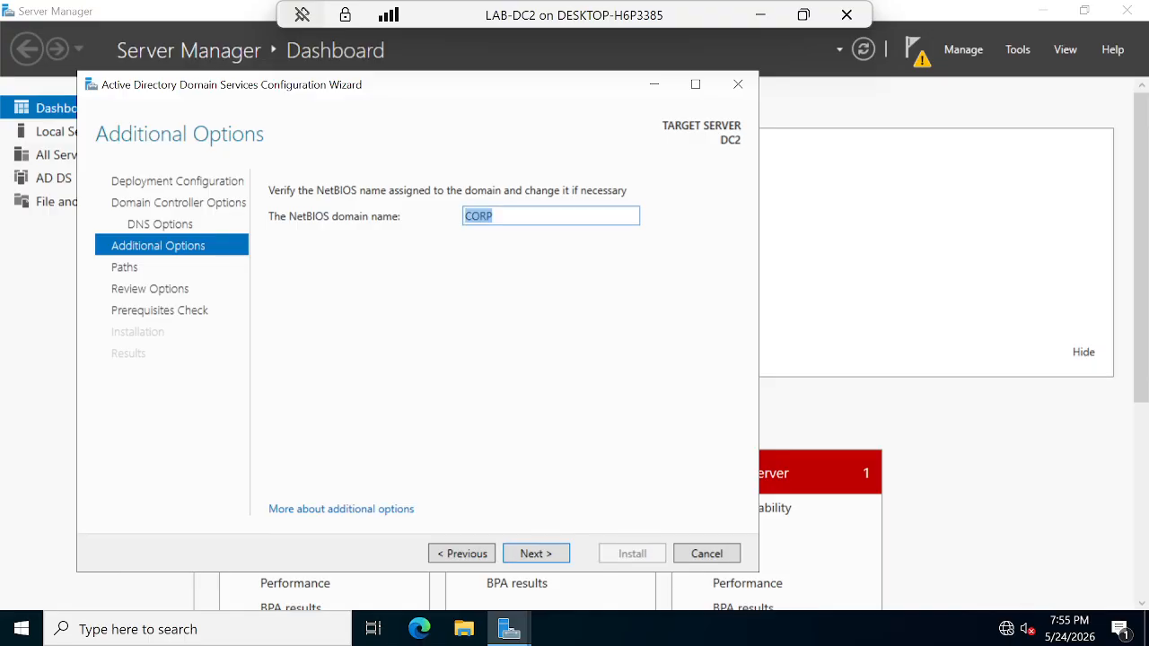
key(End)
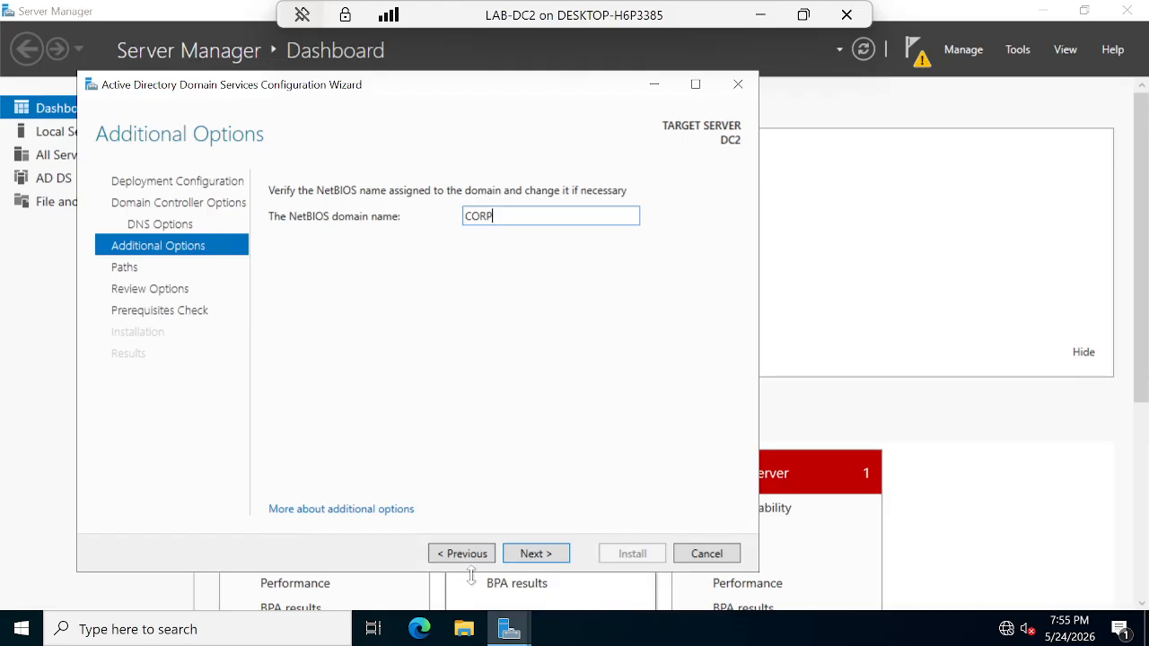
click(547, 554)
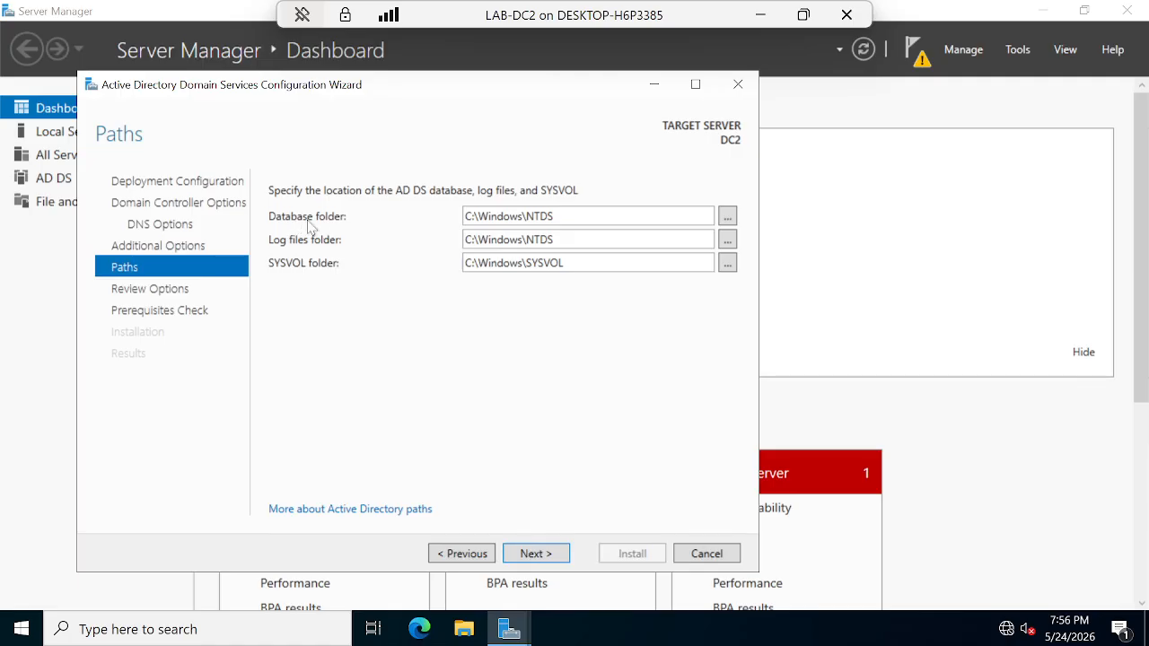
Step: Accept the default C:\Windows\NTDS and C:\Windows\SYSVOL folder paths
triple_click(484, 217)
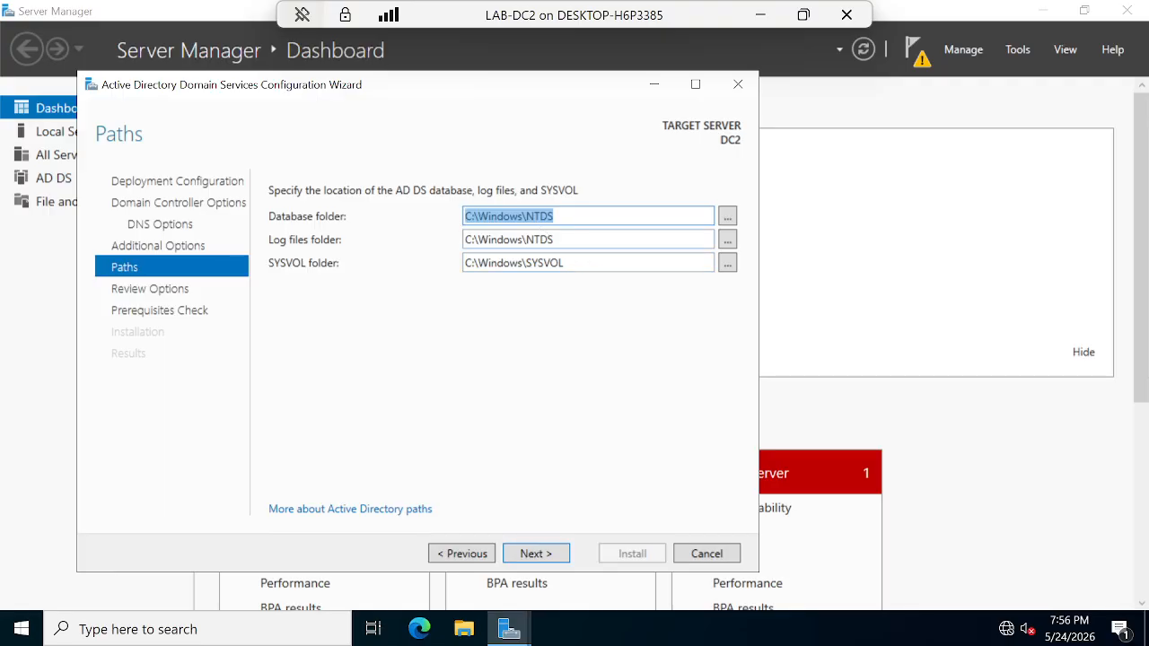
key(Tab)
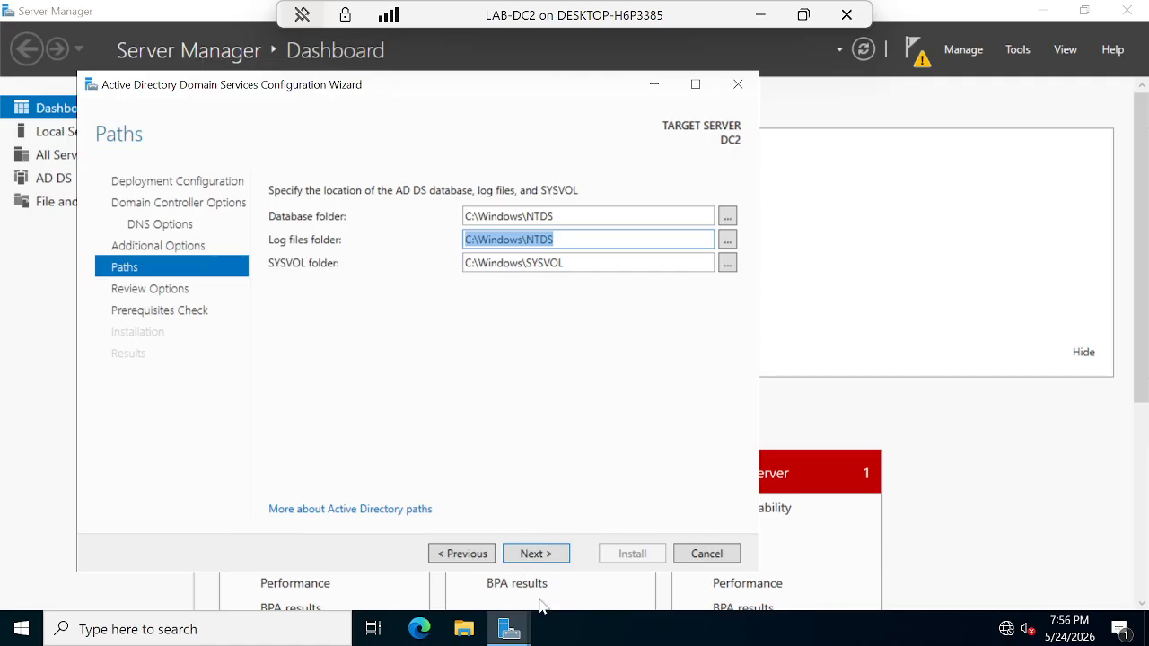
click(543, 556)
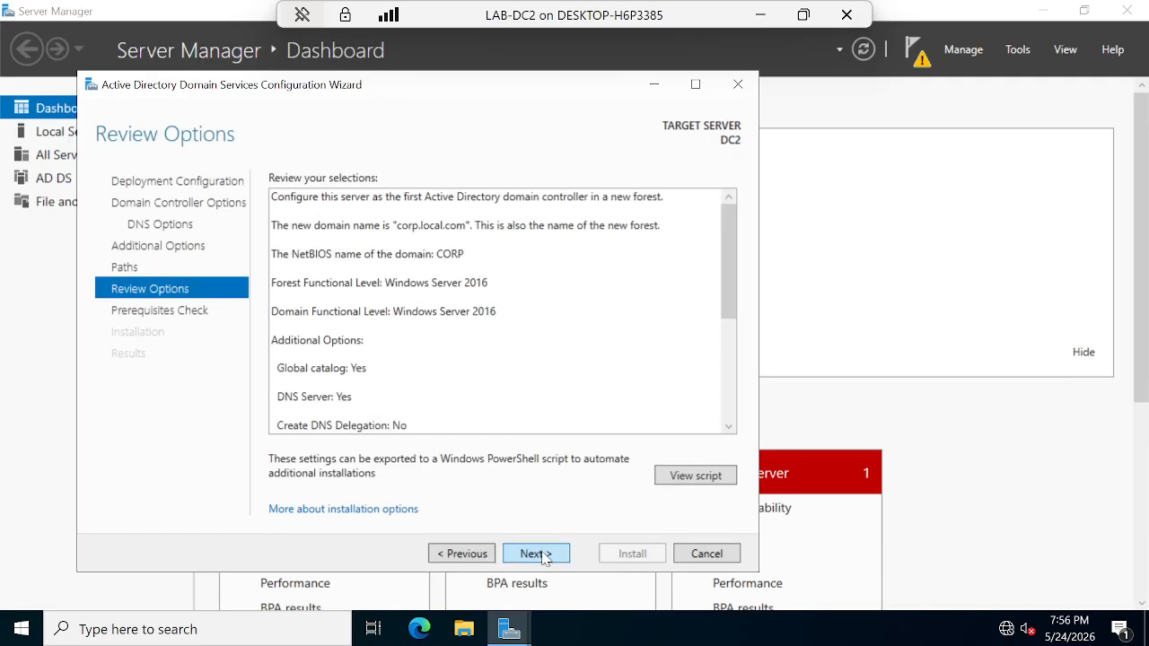
Step: Review the summary of selections and open the generated PowerShell deployment script in Notepad
scroll(498, 310, down, 2)
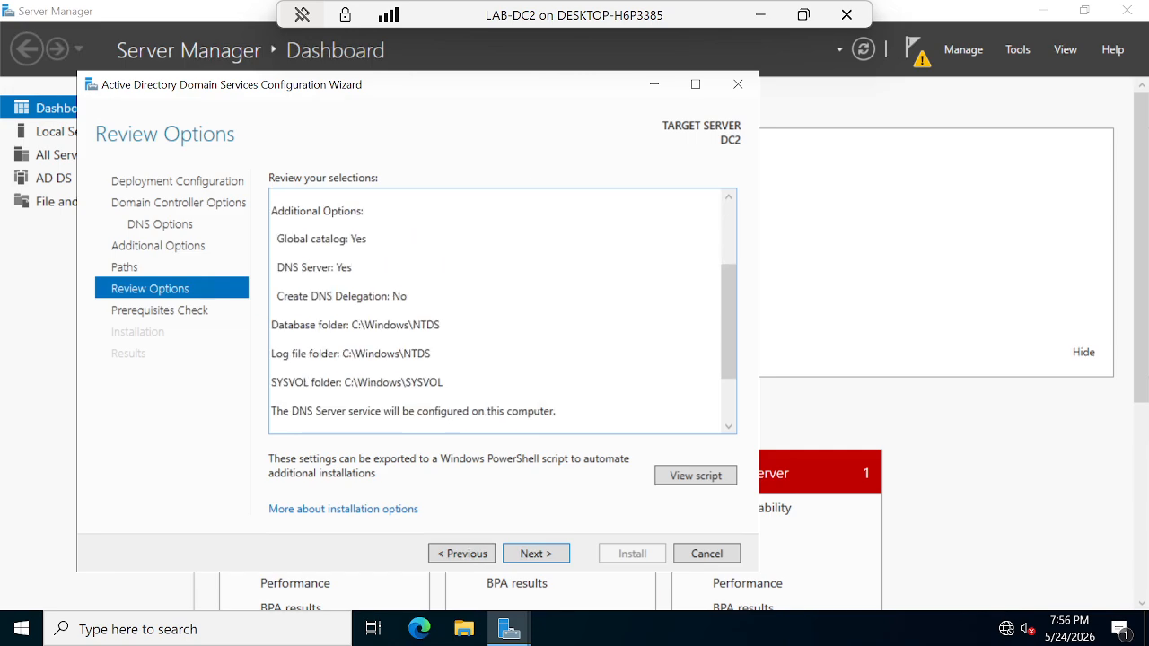
scroll(498, 310, up, 2)
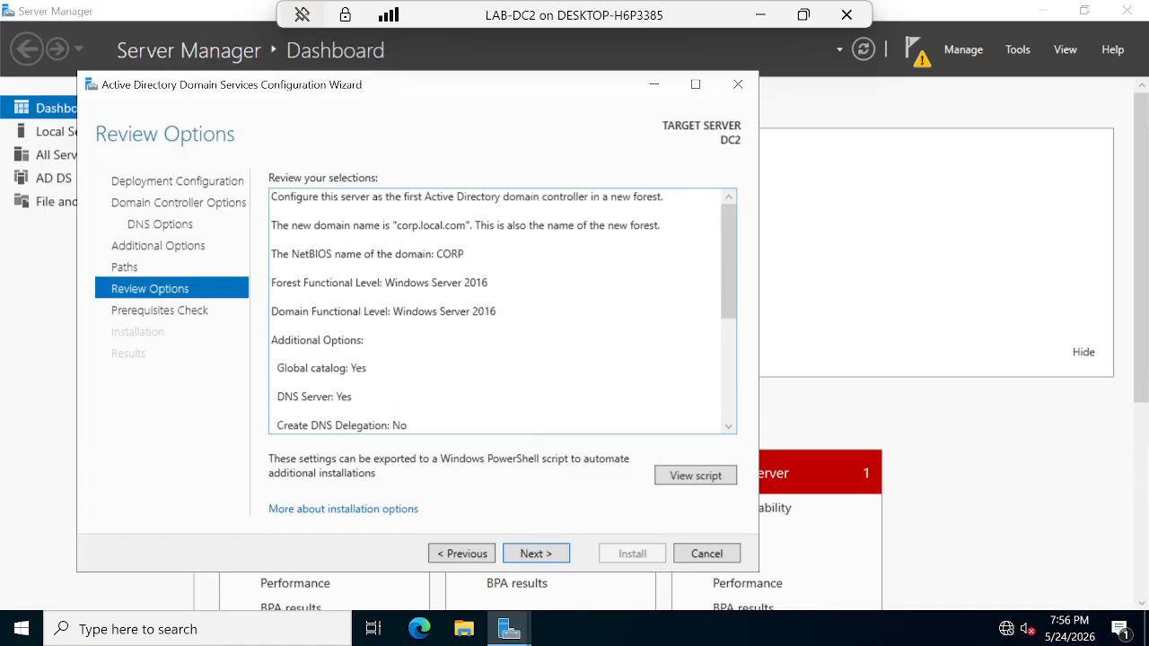
scroll(498, 309, down, 2)
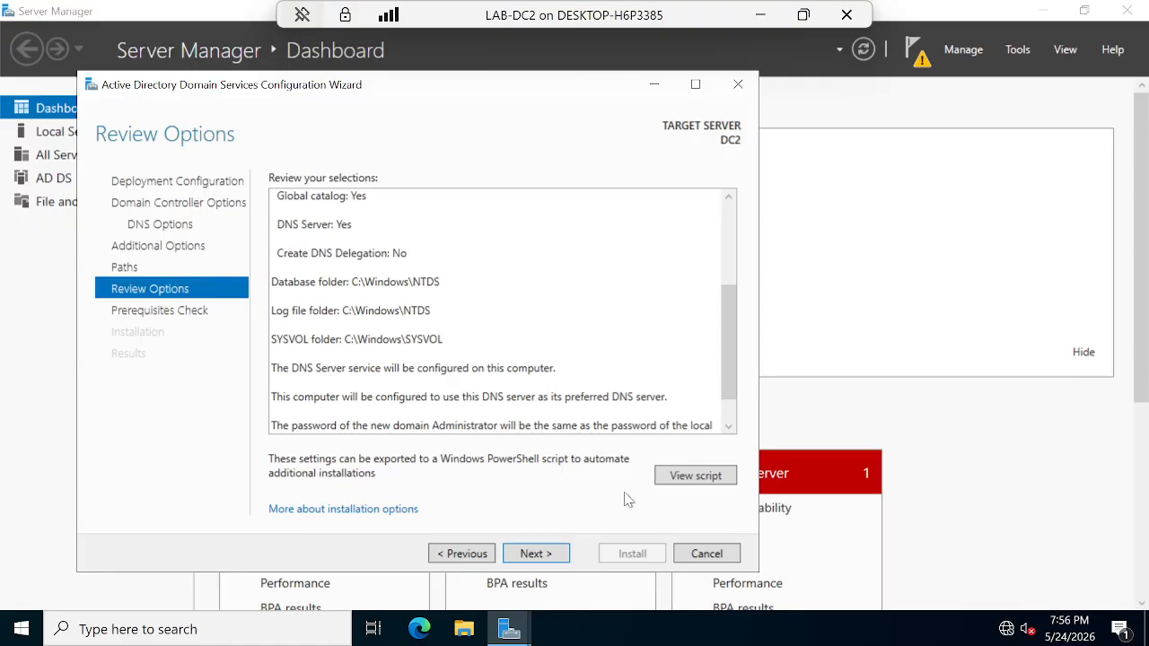
click(697, 477)
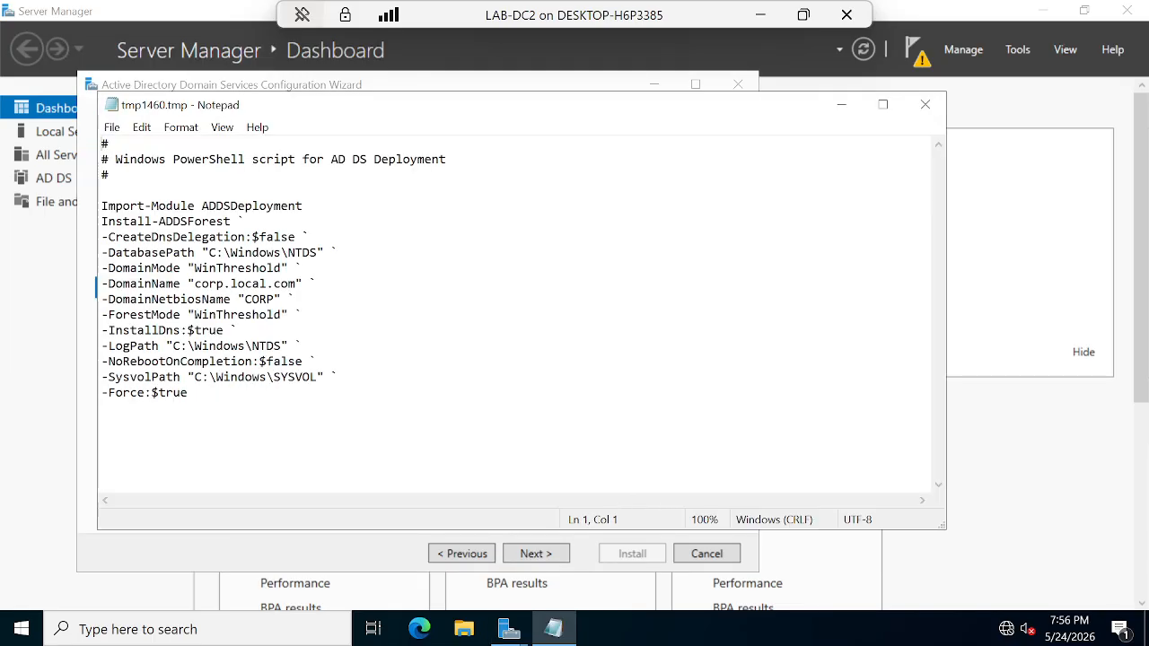
drag(188, 392, 103, 159)
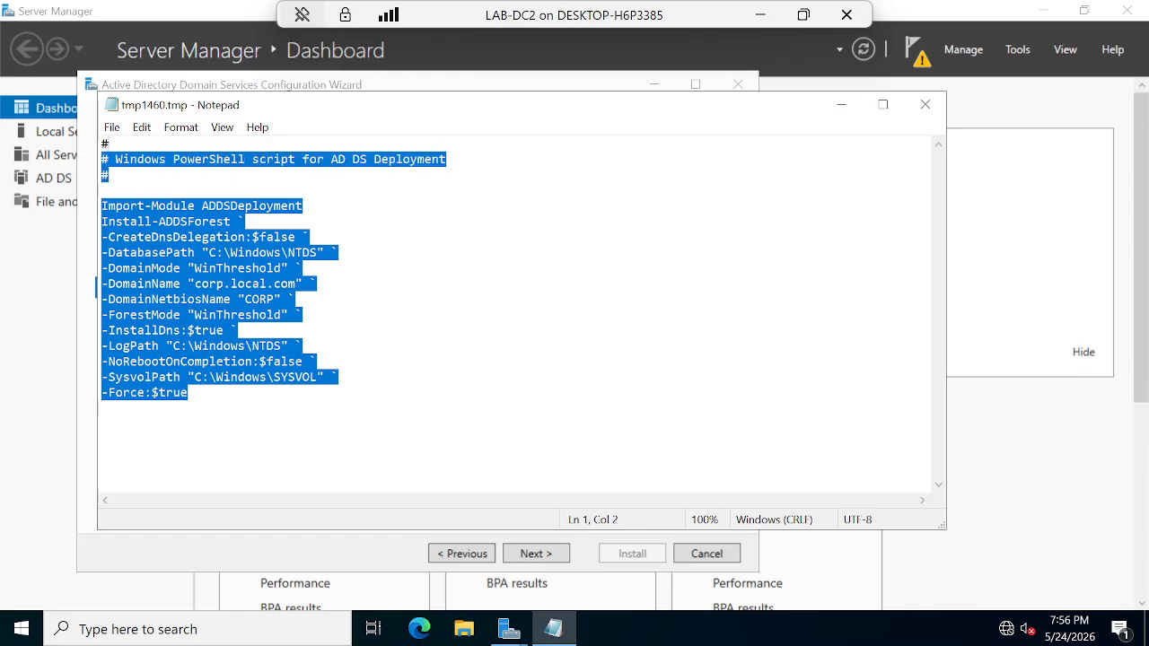
key(Right)
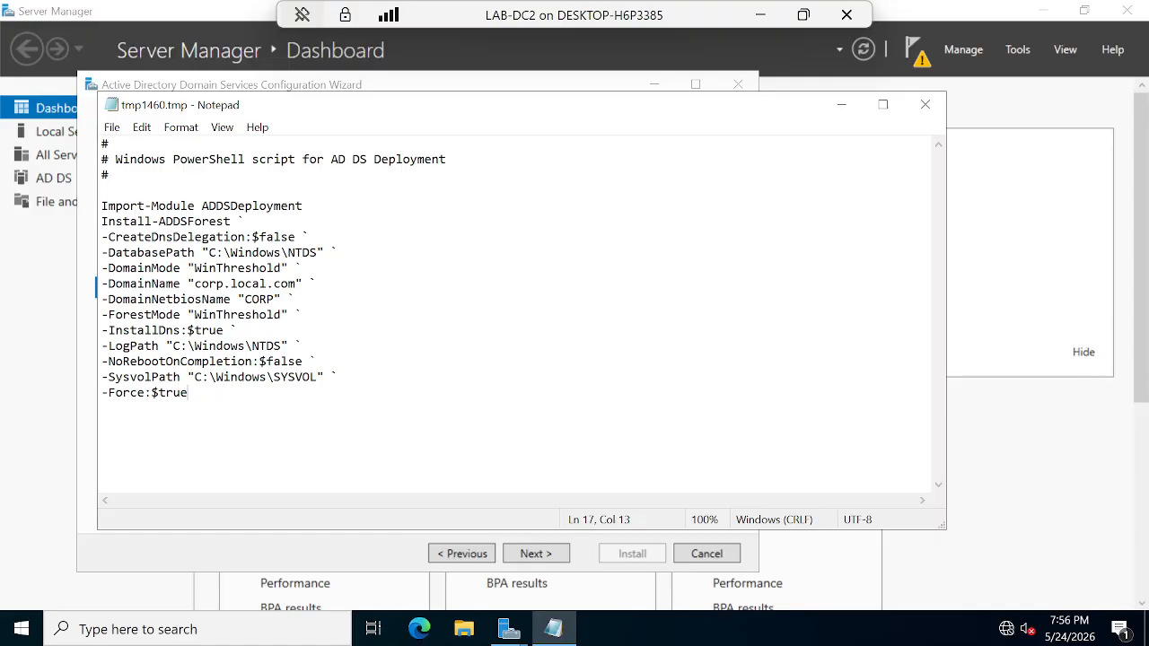
drag(245, 221, 116, 220)
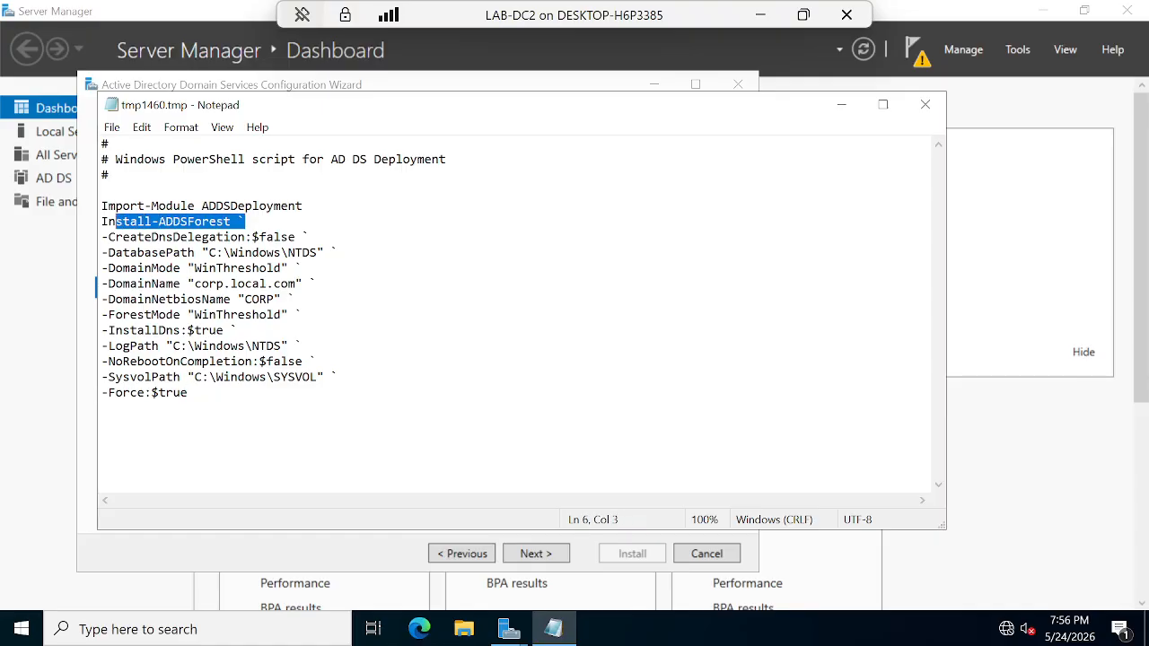
click(310, 237)
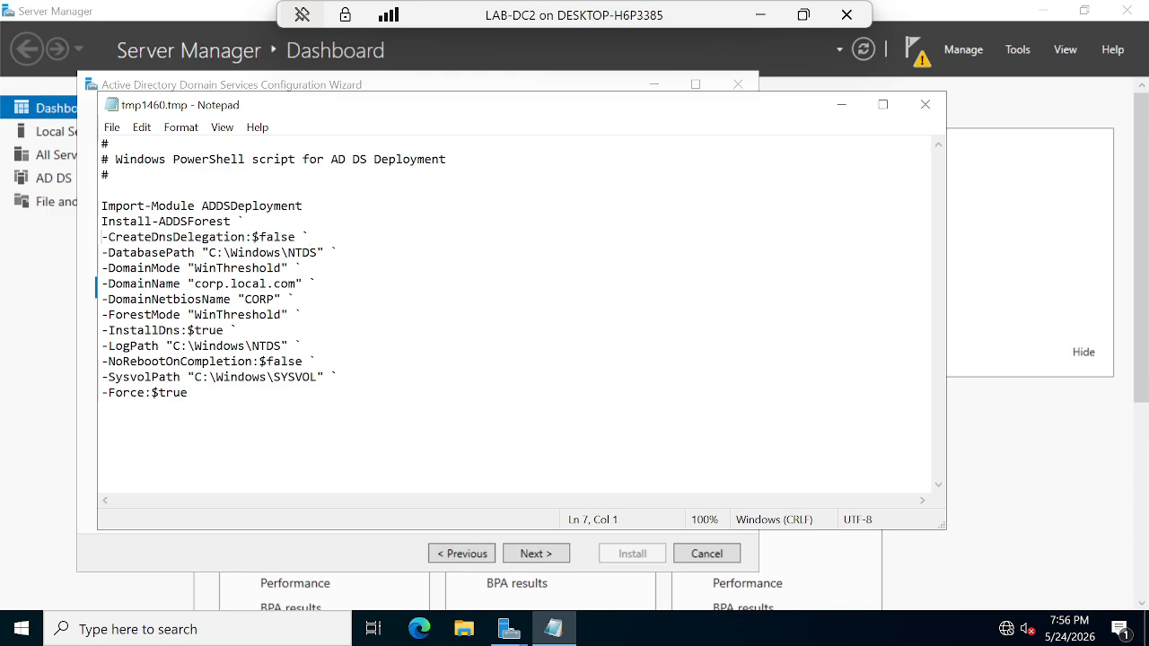
key(ctrl+shift+Right)
key(ctrl+shift+Right)
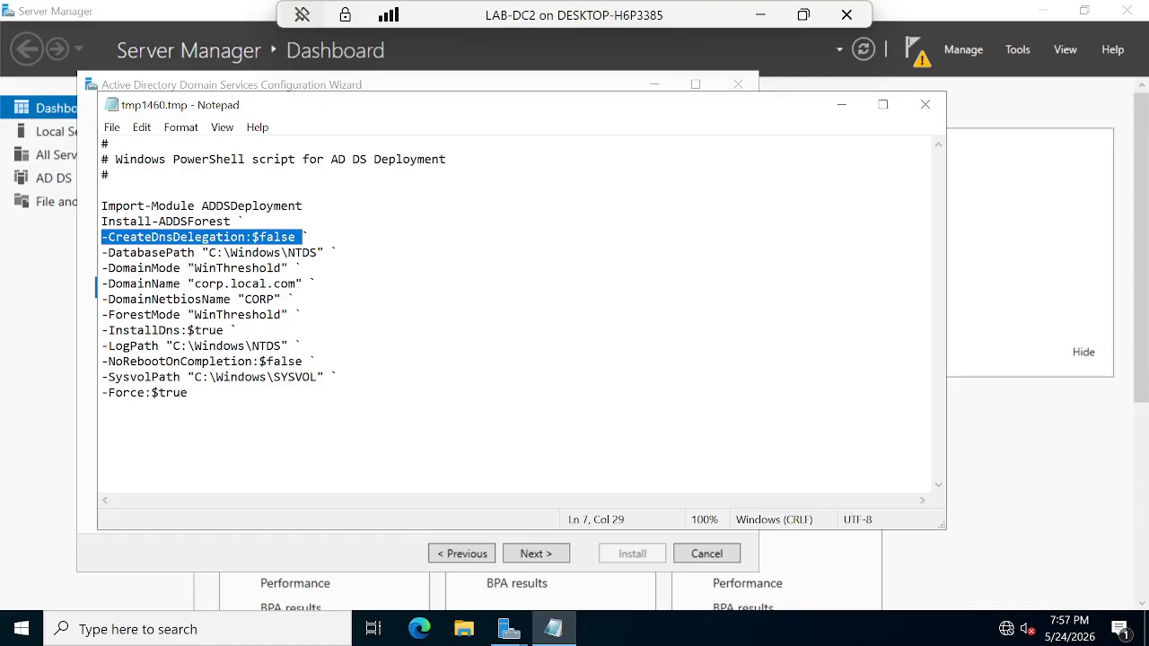
drag(188, 392, 102, 205)
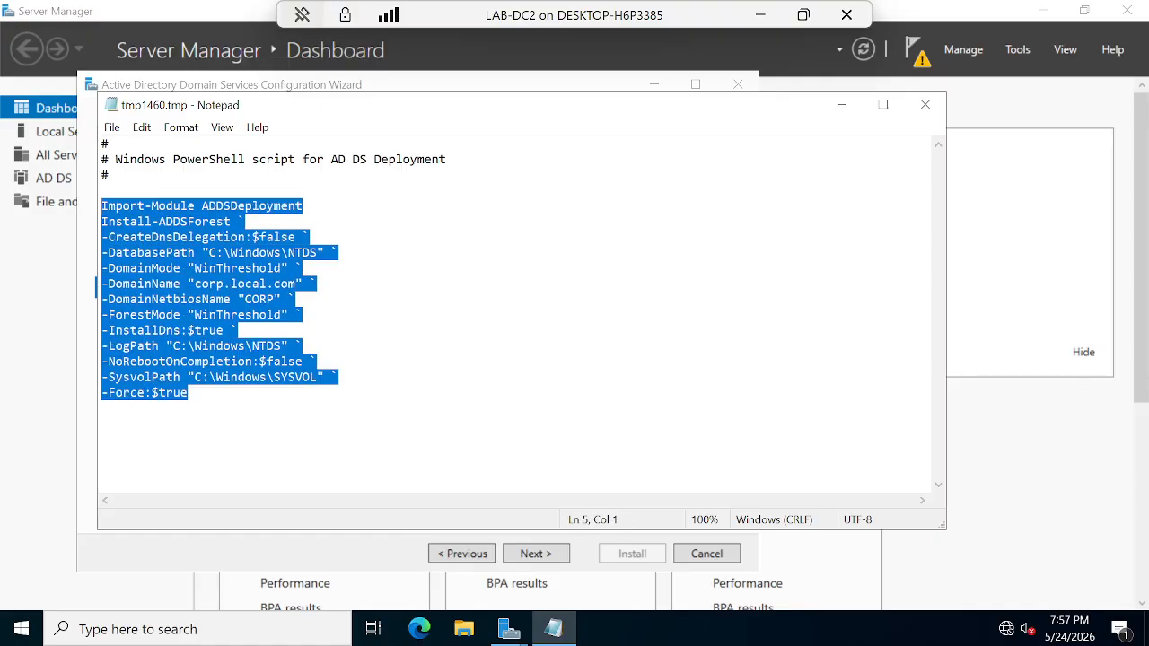
click(188, 392)
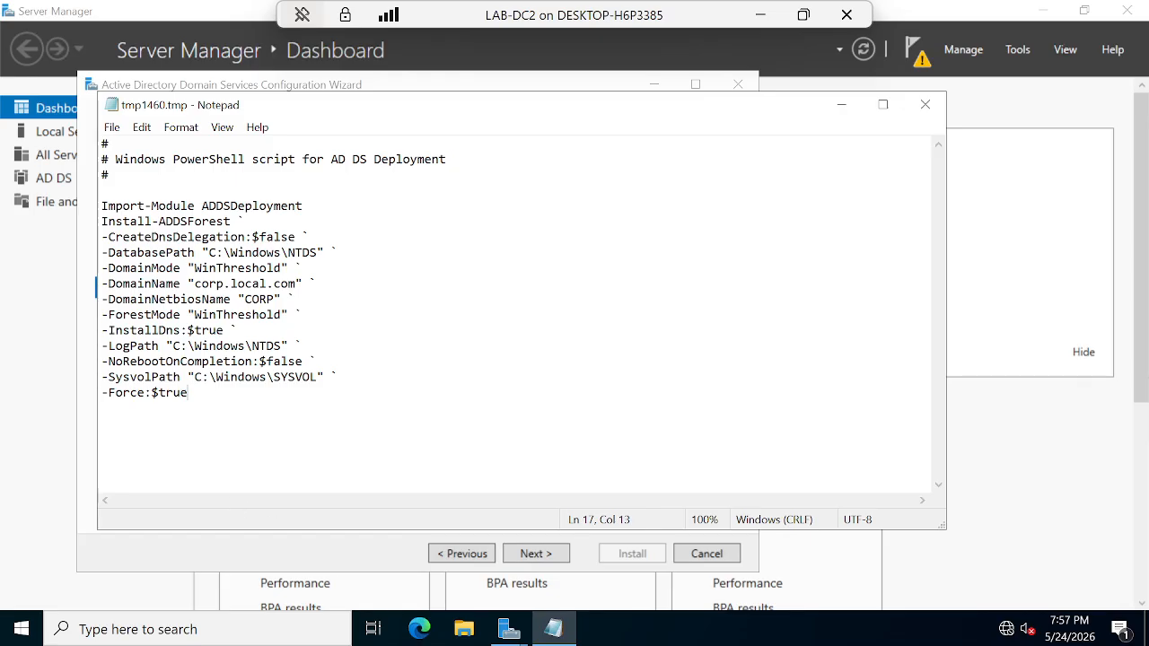
Step: Advance from Review Options to the Prerequisites Check
click(536, 554)
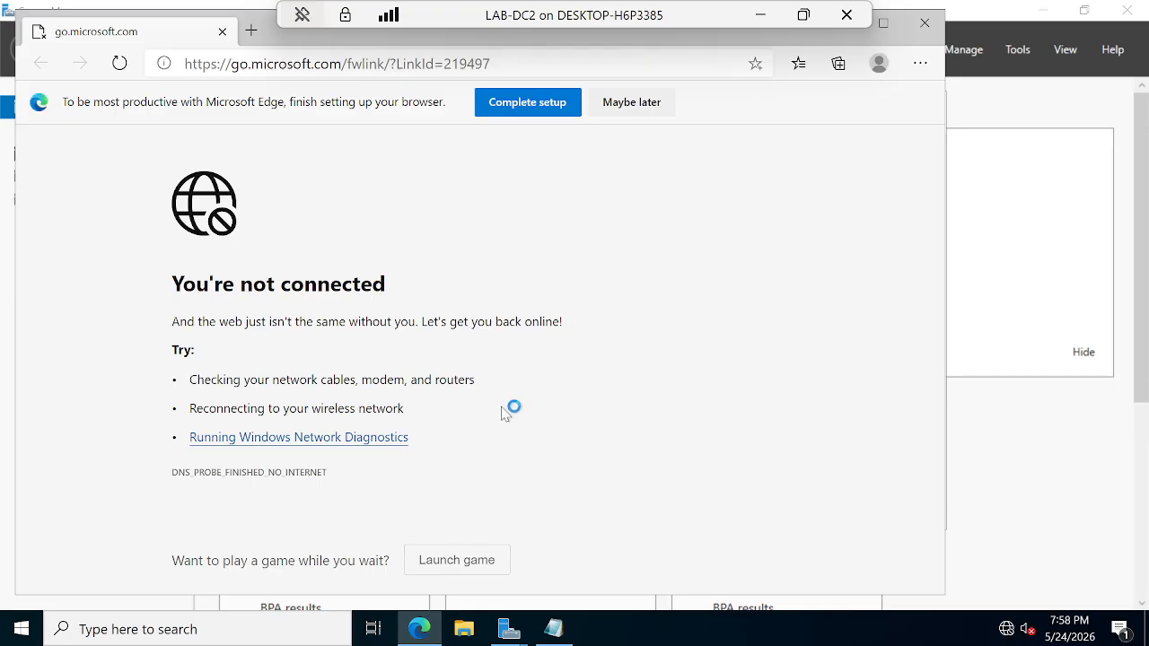
Step: Close the offline Edge help page, look over the prerequisite results, and start the AD DS install
click(930, 26)
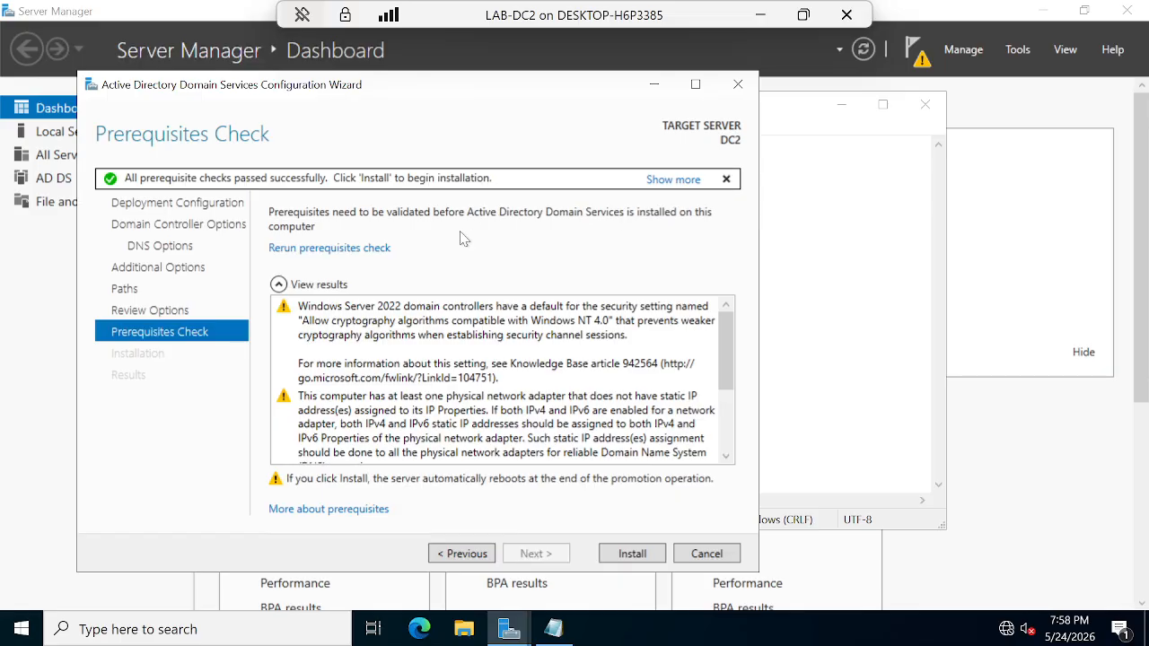
scroll(536, 422, down, 3)
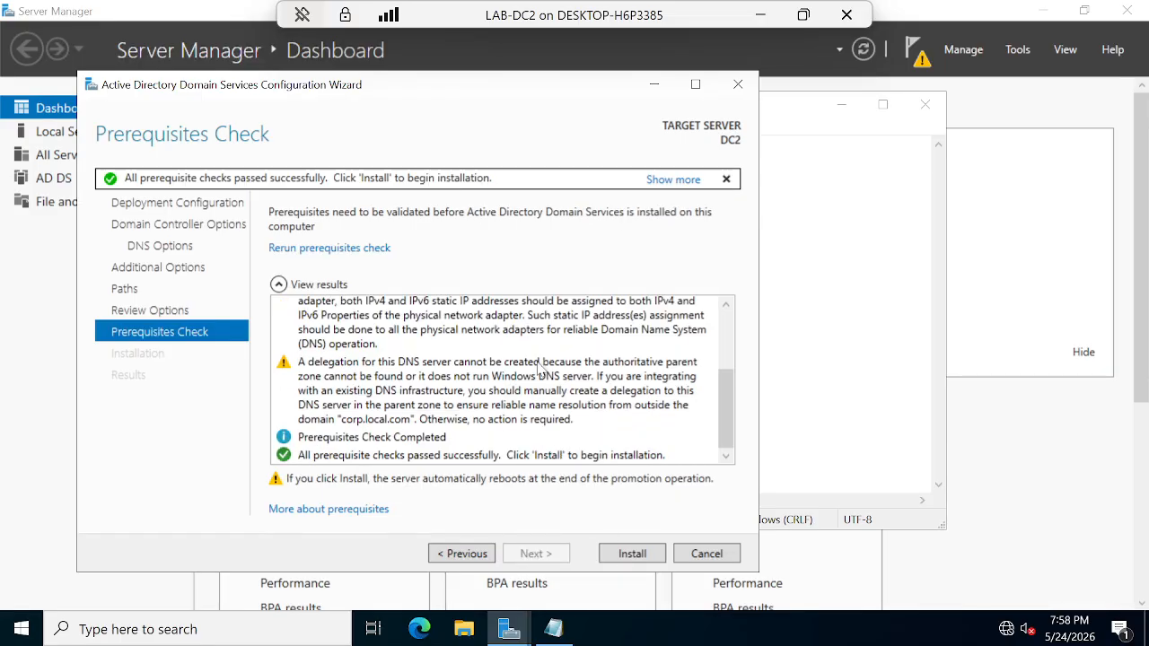
click(632, 563)
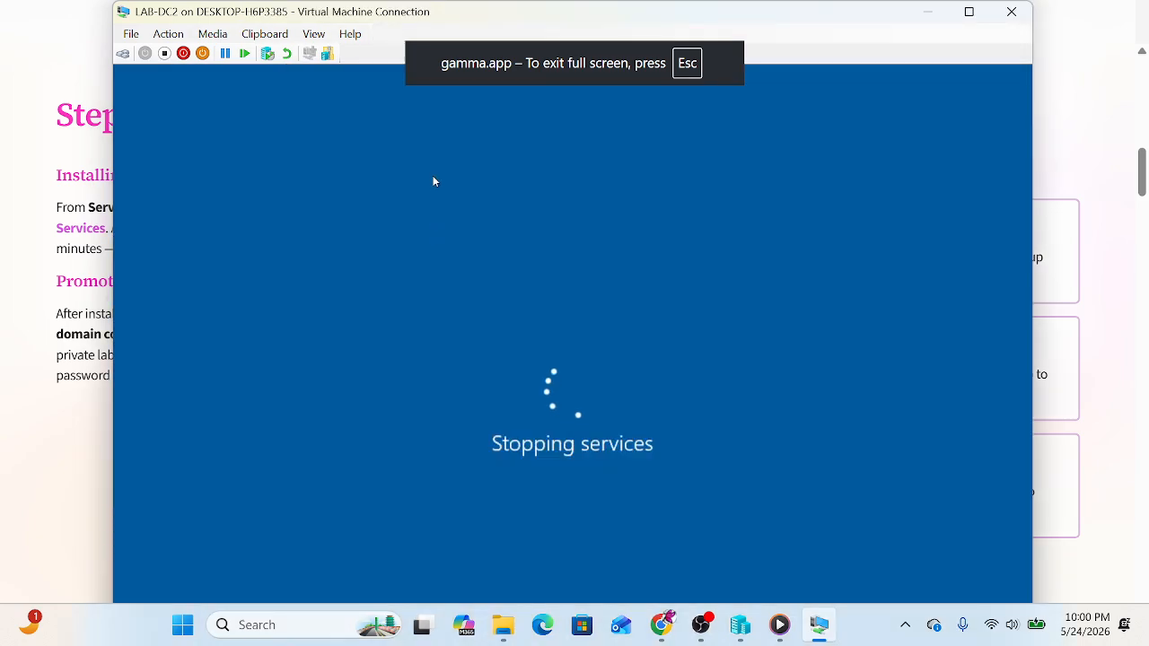
Step: Toggle the DC2 console full screen, then minimize it to reveal the Step 2 guide slide
double_click(784, 16)
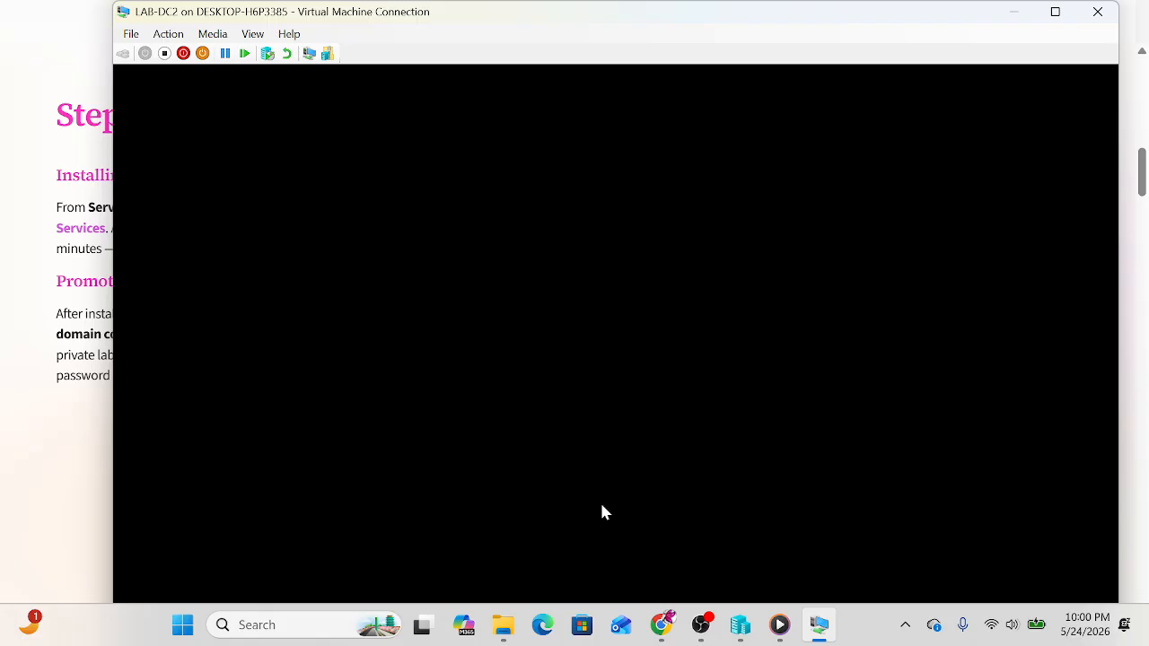
double_click(577, 12)
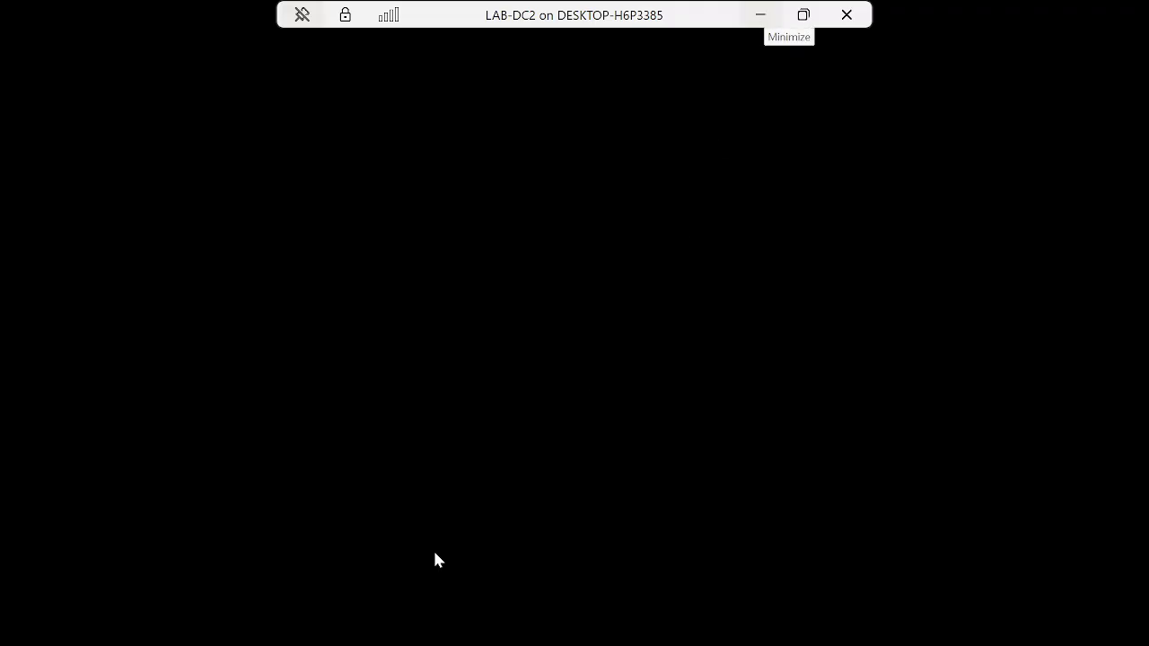
click(760, 14)
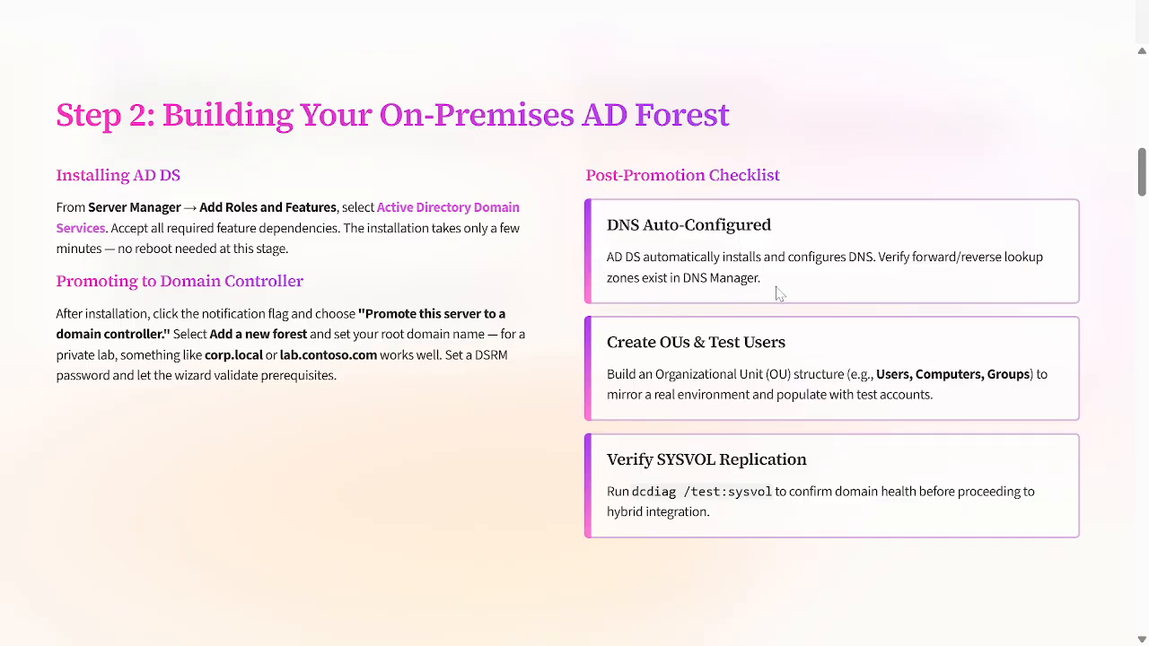
Step: Highlight and then deselect the DNS Auto-Configured advice on the guide slide
drag(777, 293, 619, 269)
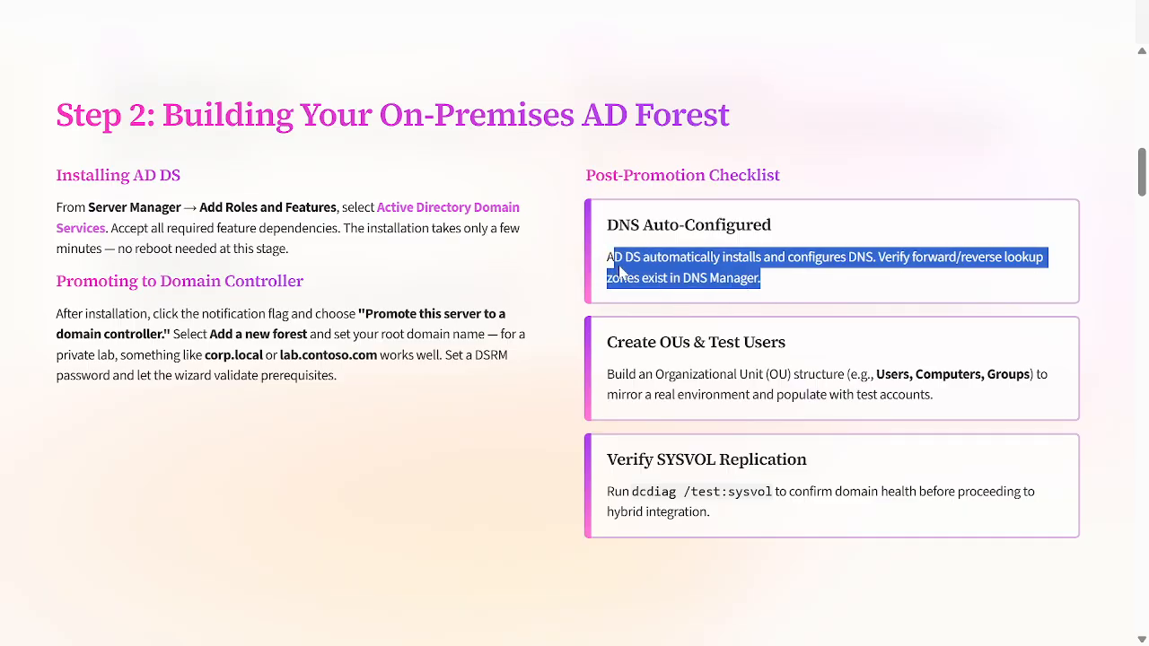
click(837, 285)
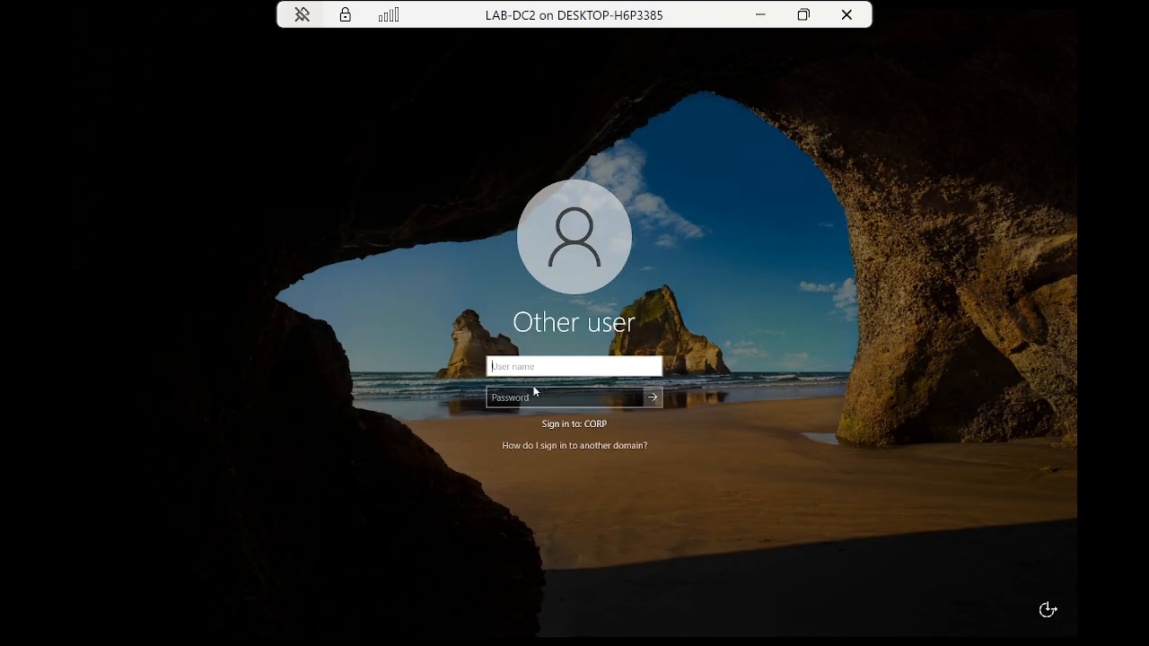
Step: Sign in to DC2 as Administrator with the CORP domain password
text(Administrator)
key(Tab)
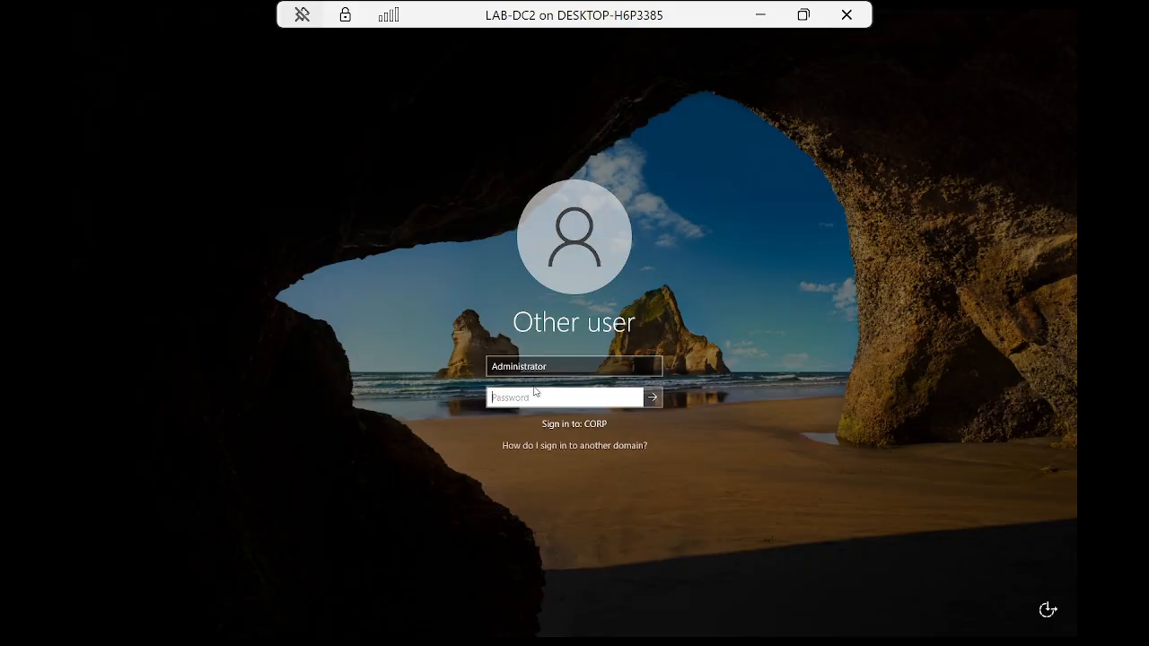
text(••••••••)
key(Return)
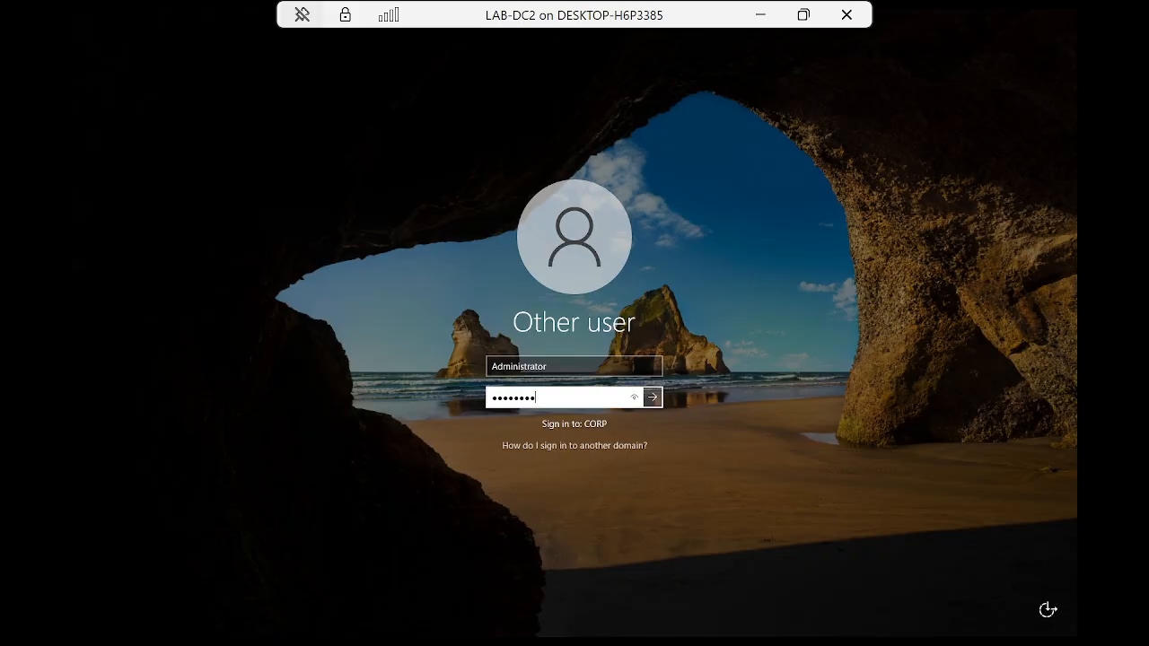
click(653, 397)
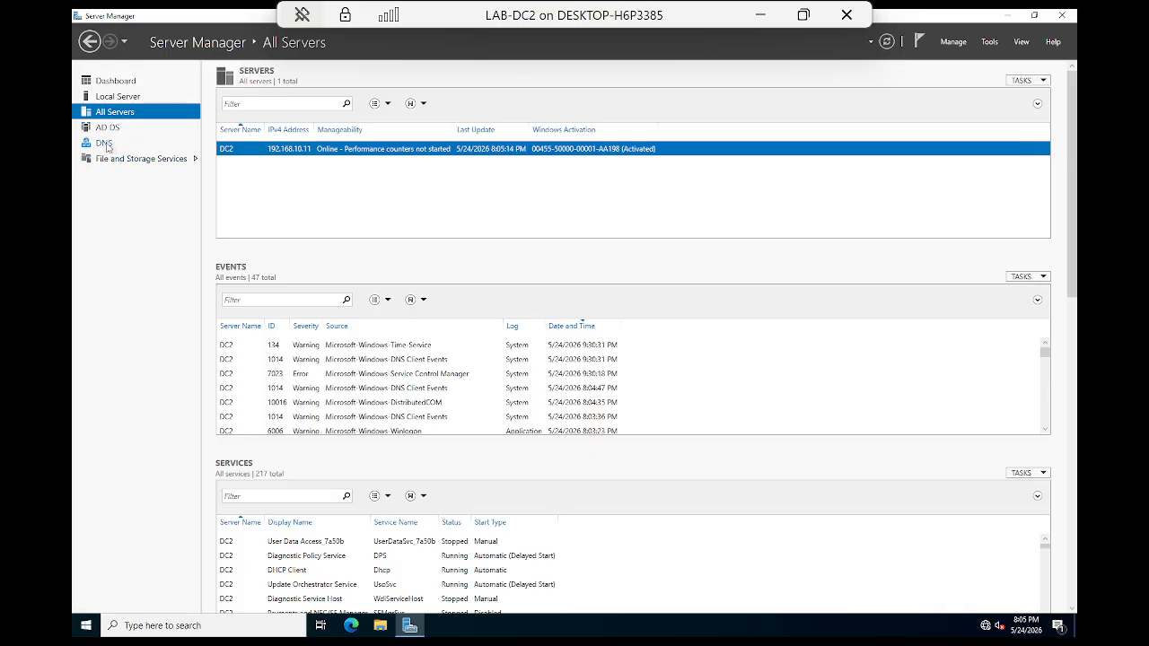
Step: Open the DNS role page and read DC2's 4013 DNS Server warning description
click(106, 145)
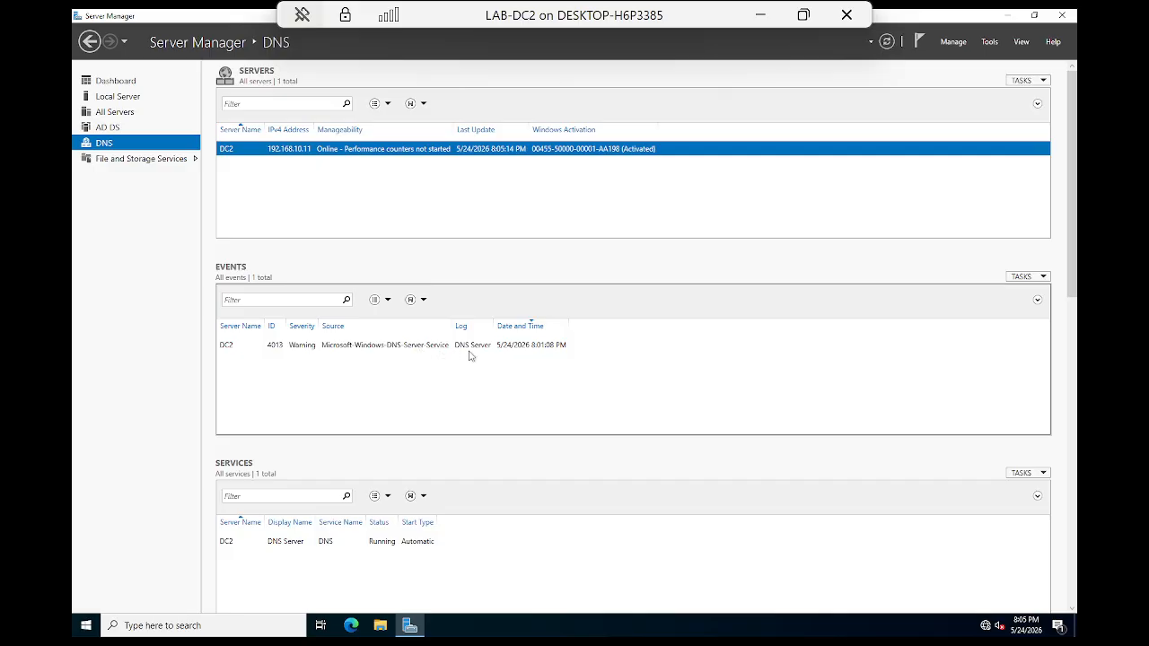
click(325, 347)
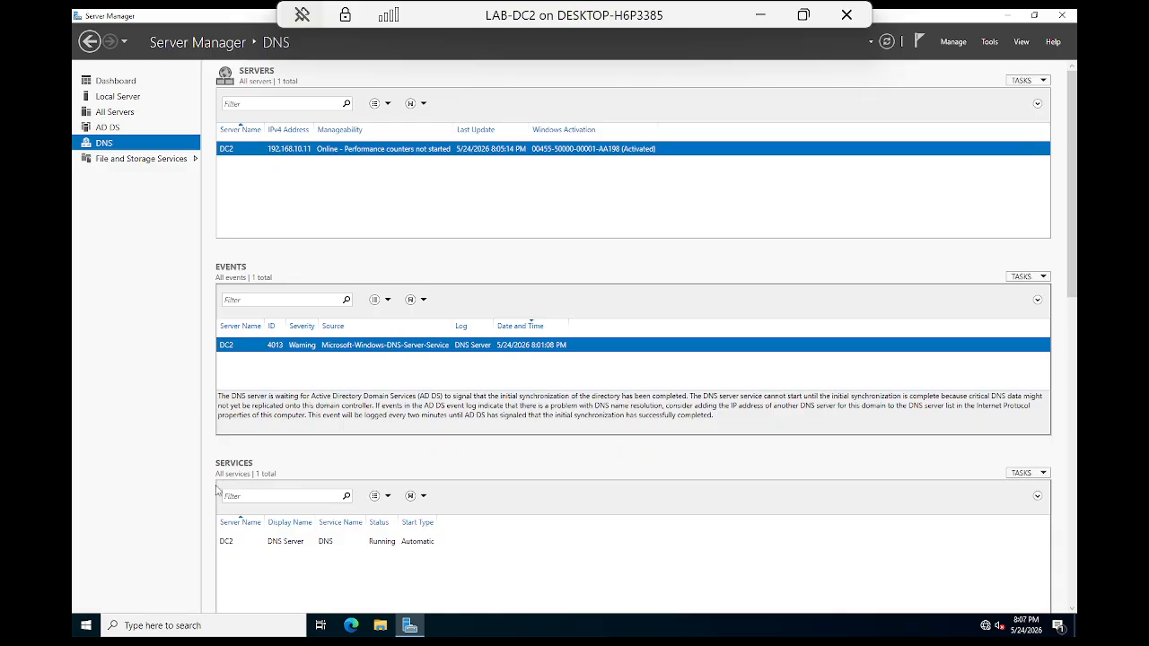
Step: Launch Command Prompt from Windows search and run nslookup corp.local.com
click(171, 629)
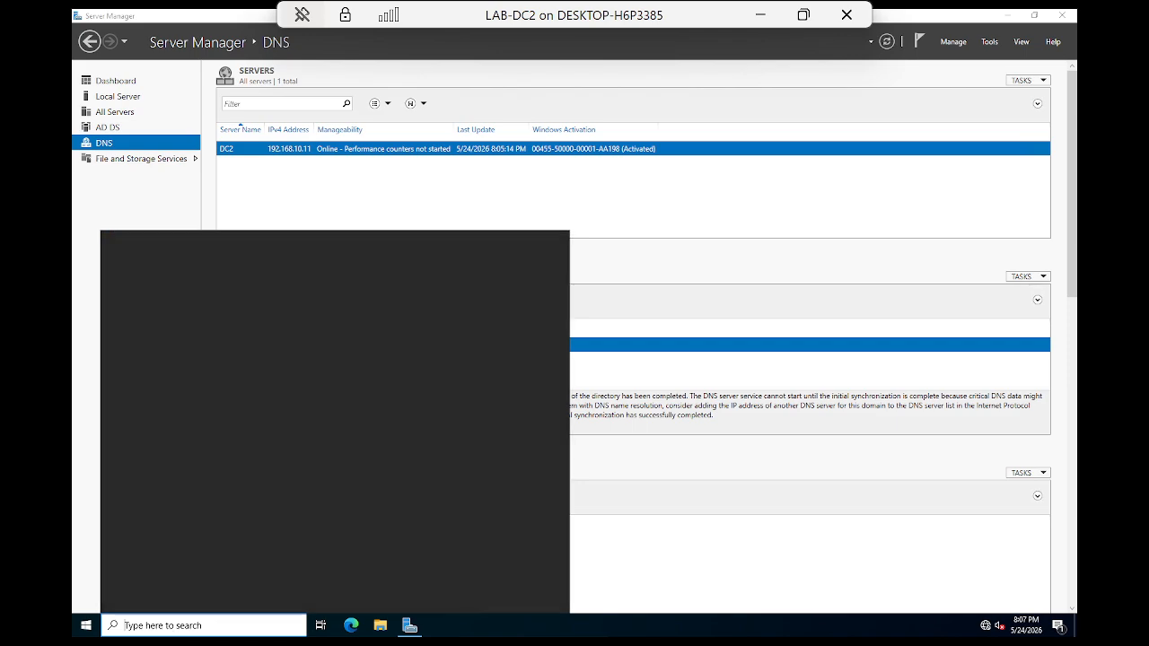
text(cmd)
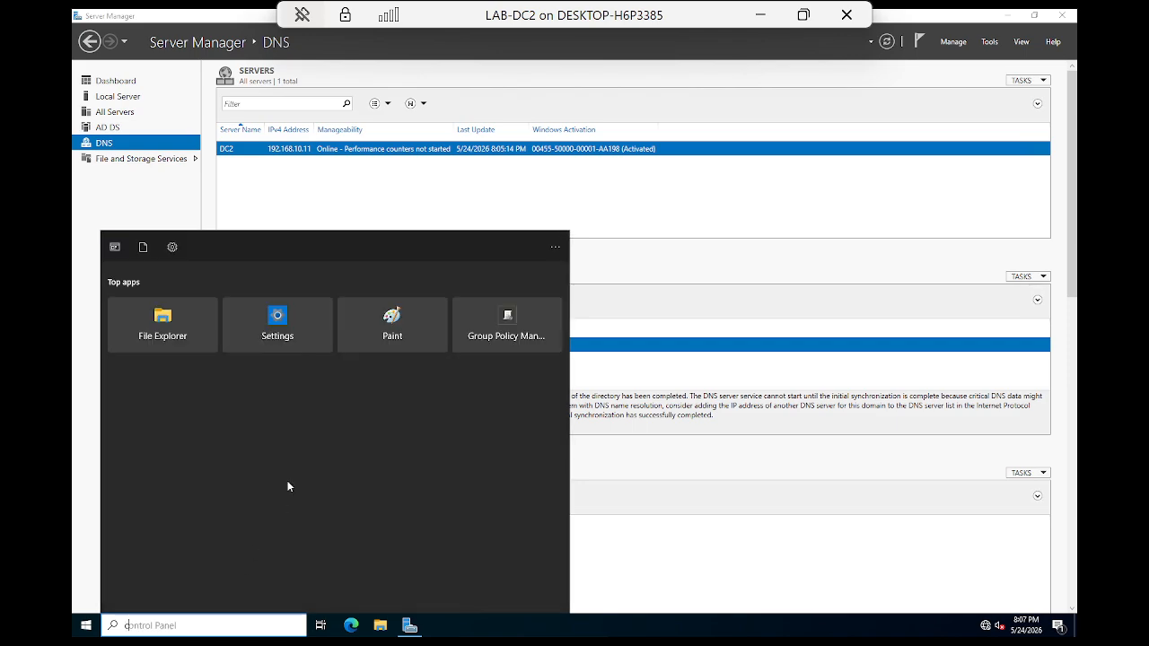
key(Return)
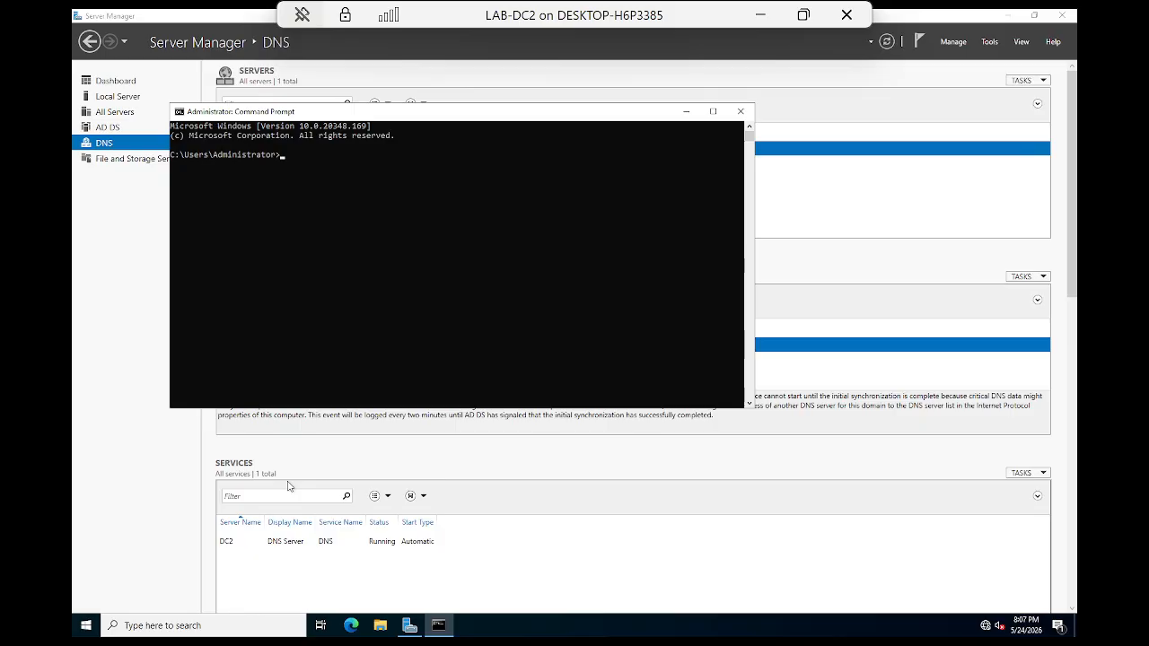
text(nslookup corp.loca)
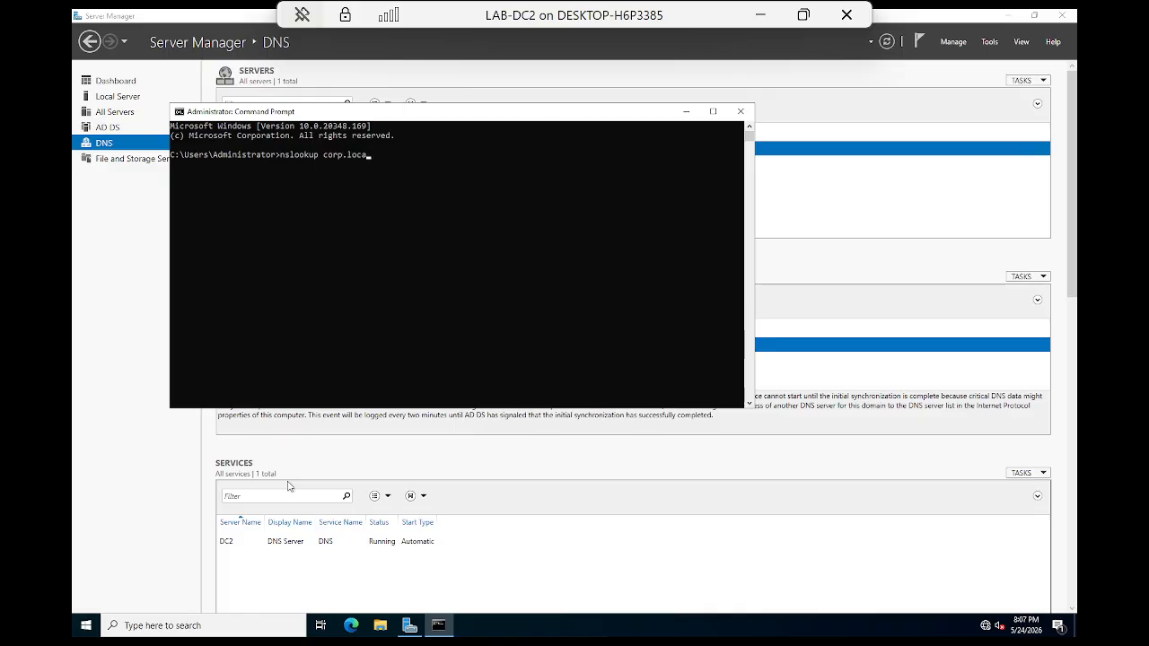
text(l.com)
key(Return)
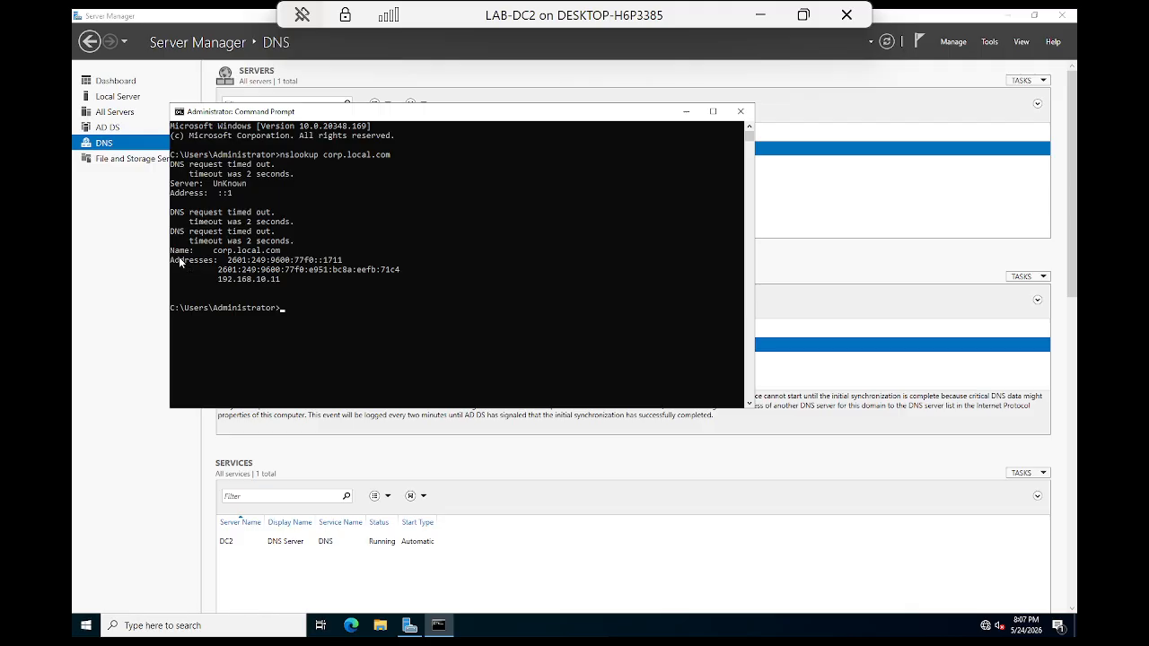
Step: Select the first IPv6 address, 2601:249:9600:77f0::1711, in the lookup output
drag(223, 260, 435, 274)
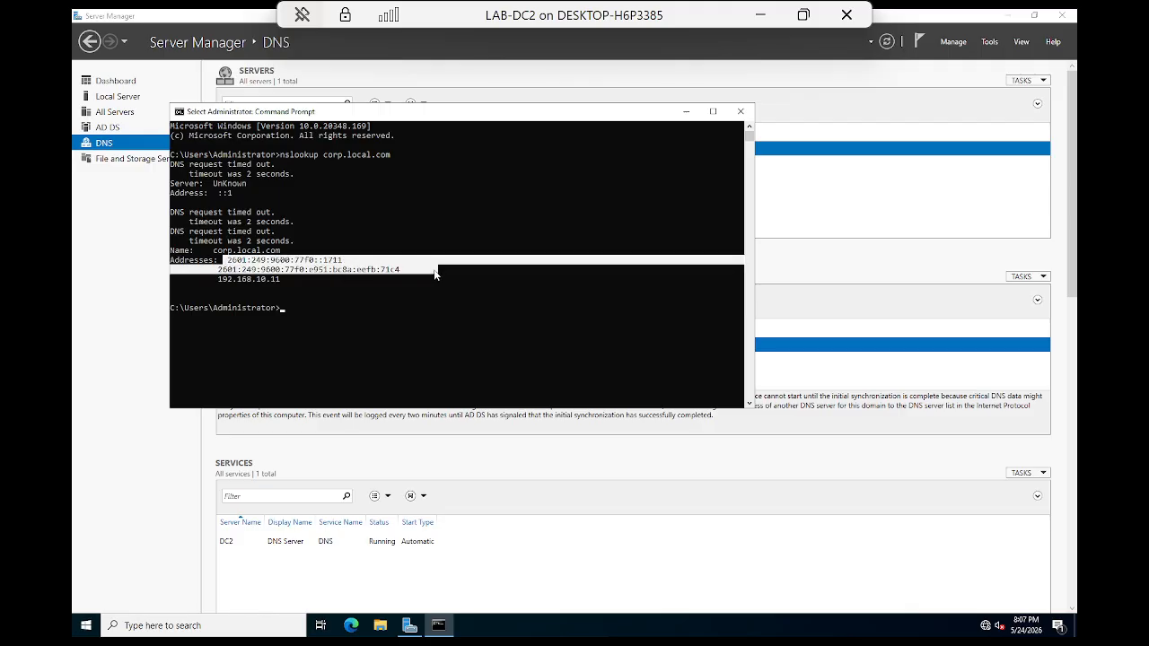
click(318, 289)
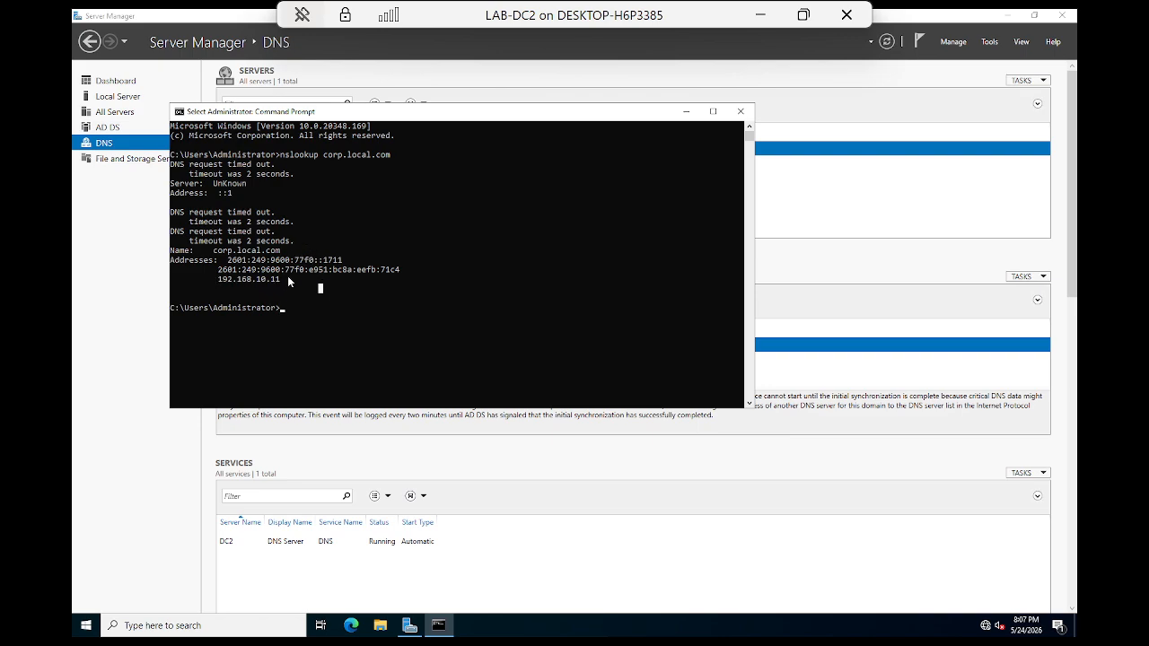
drag(287, 279, 229, 282)
drag(407, 270, 230, 263)
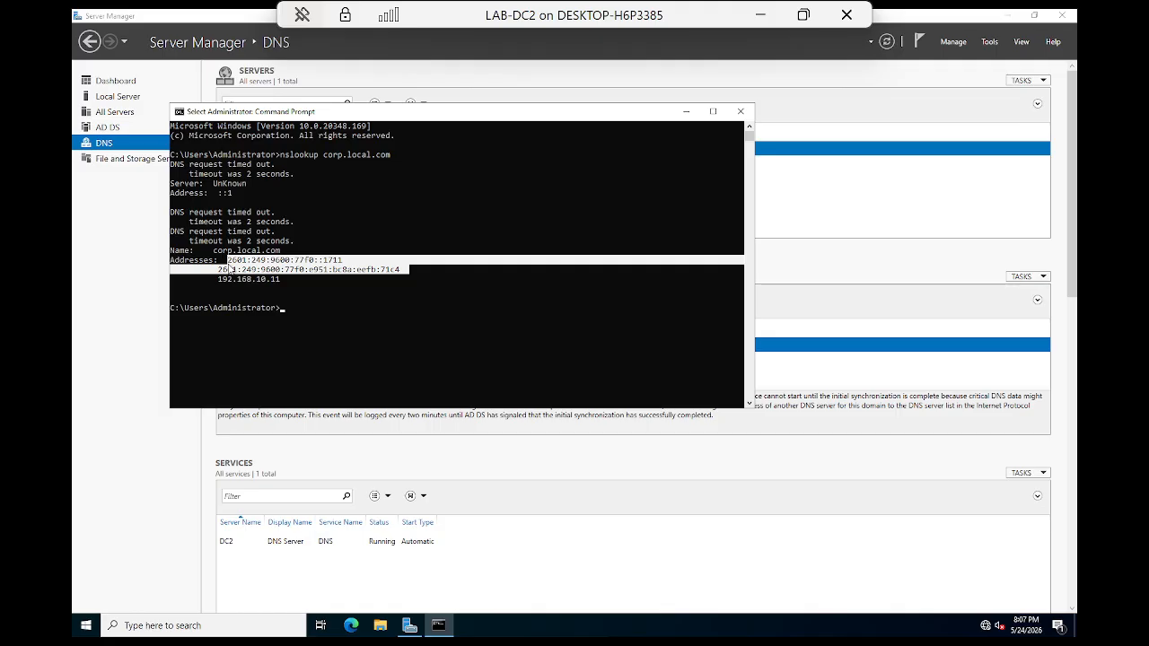
click(229, 261)
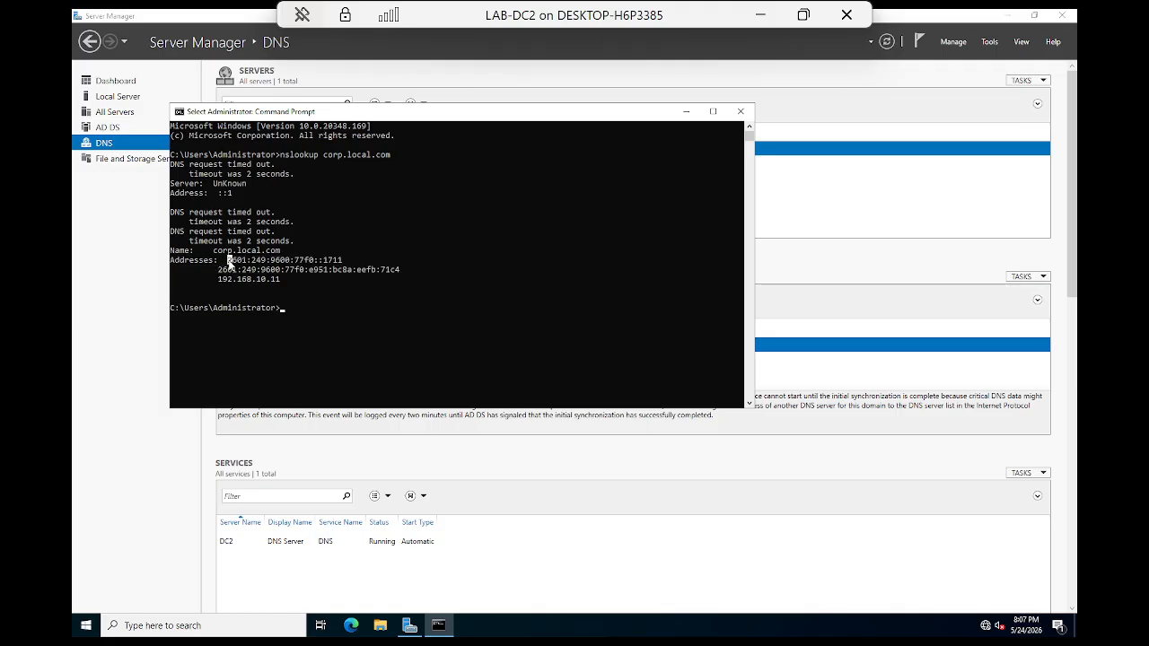
double_click(336, 262)
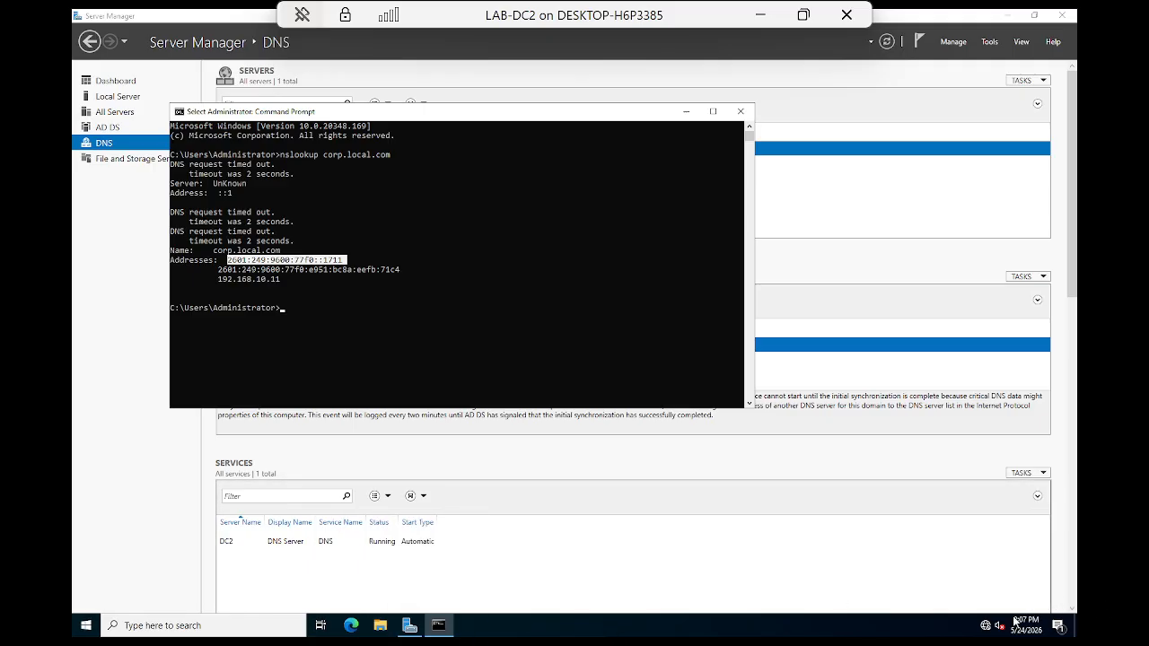
Step: Open the Ethernet adapter's Properties from the network adapter list
click(985, 625)
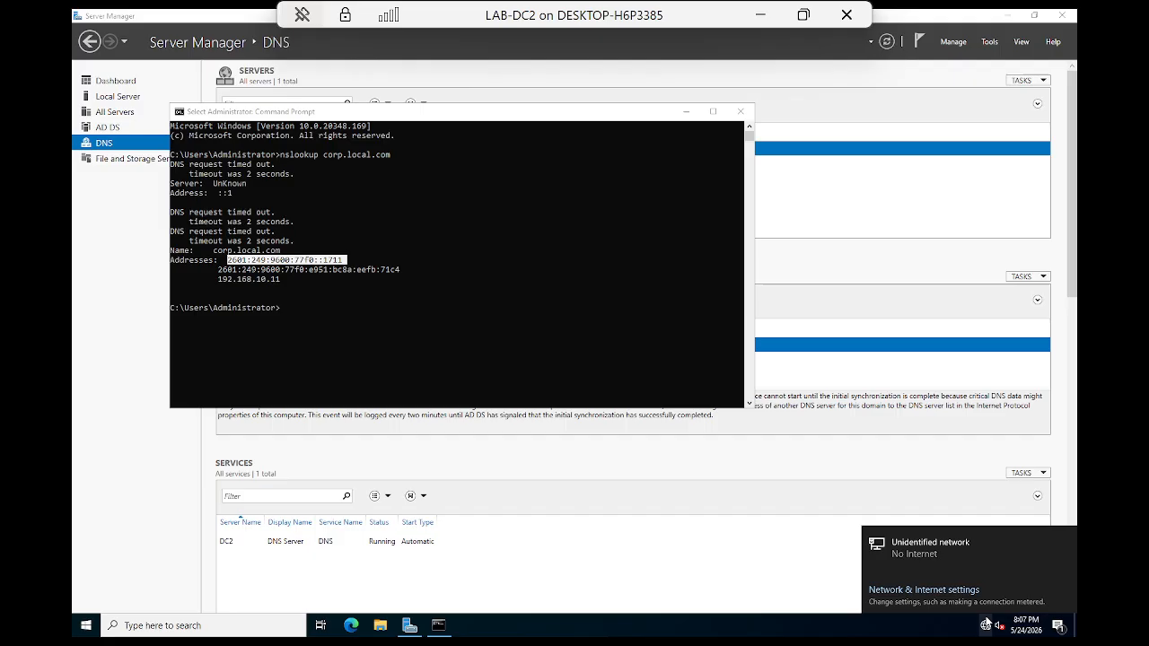
click(917, 548)
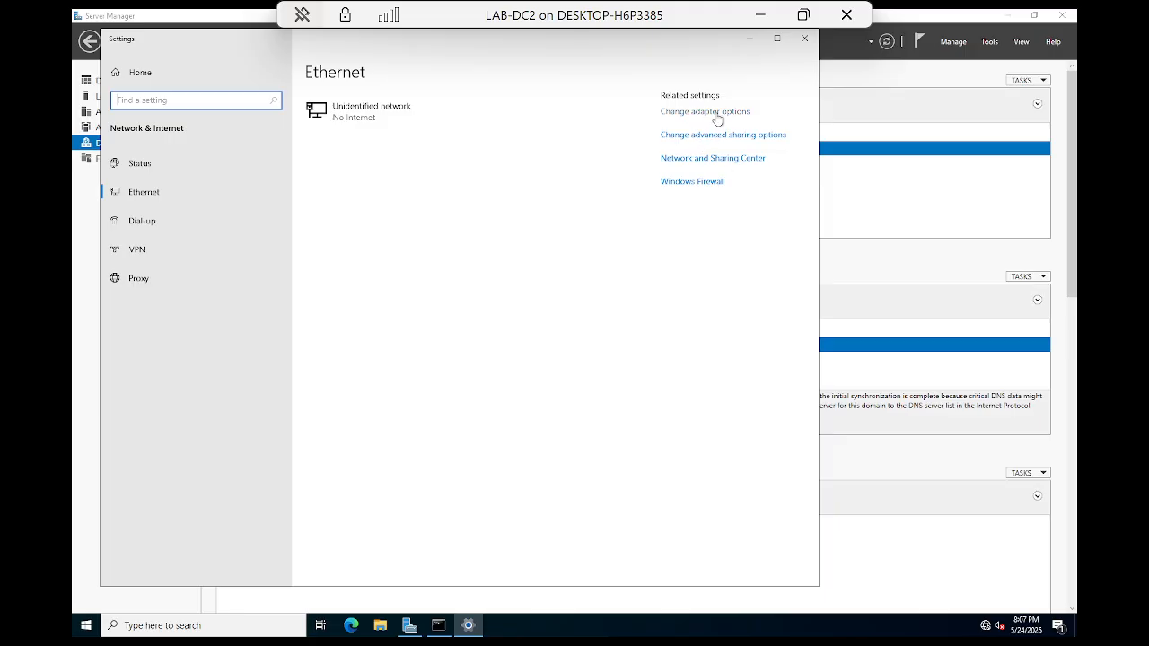
click(718, 113)
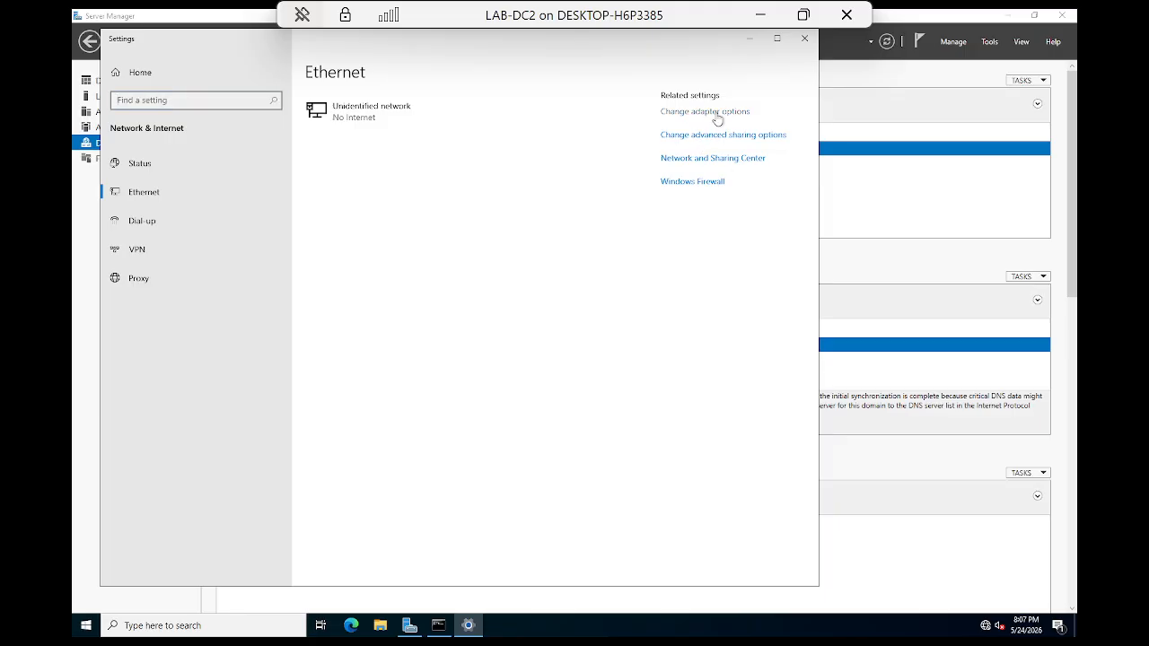
click(325, 225)
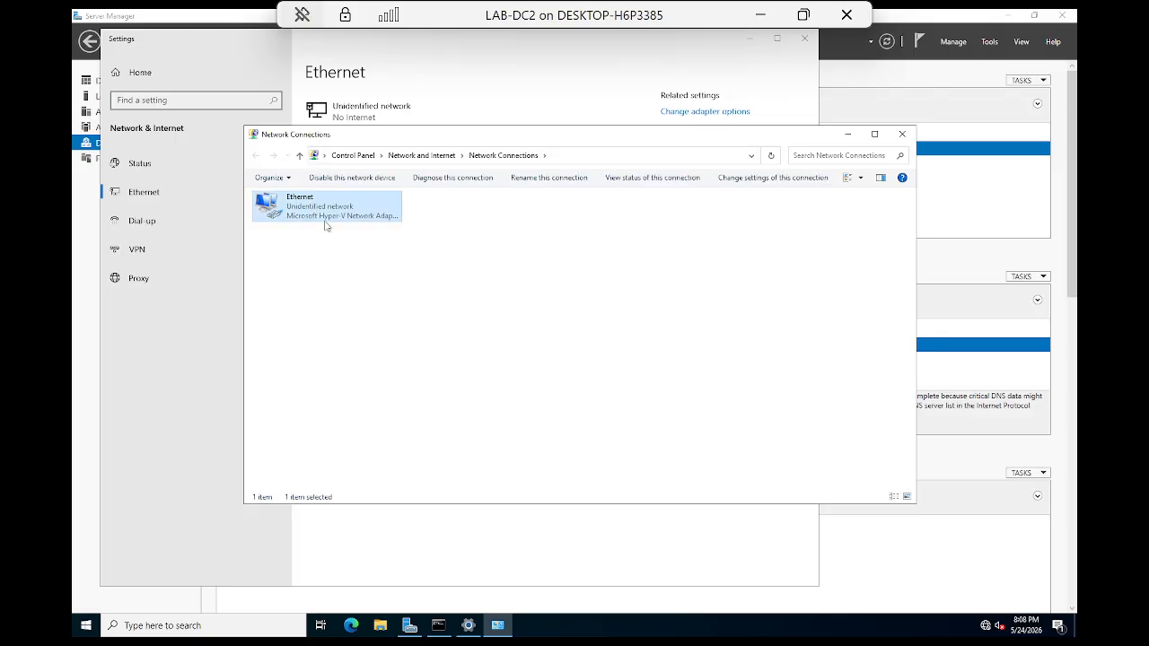
right_click(323, 208)
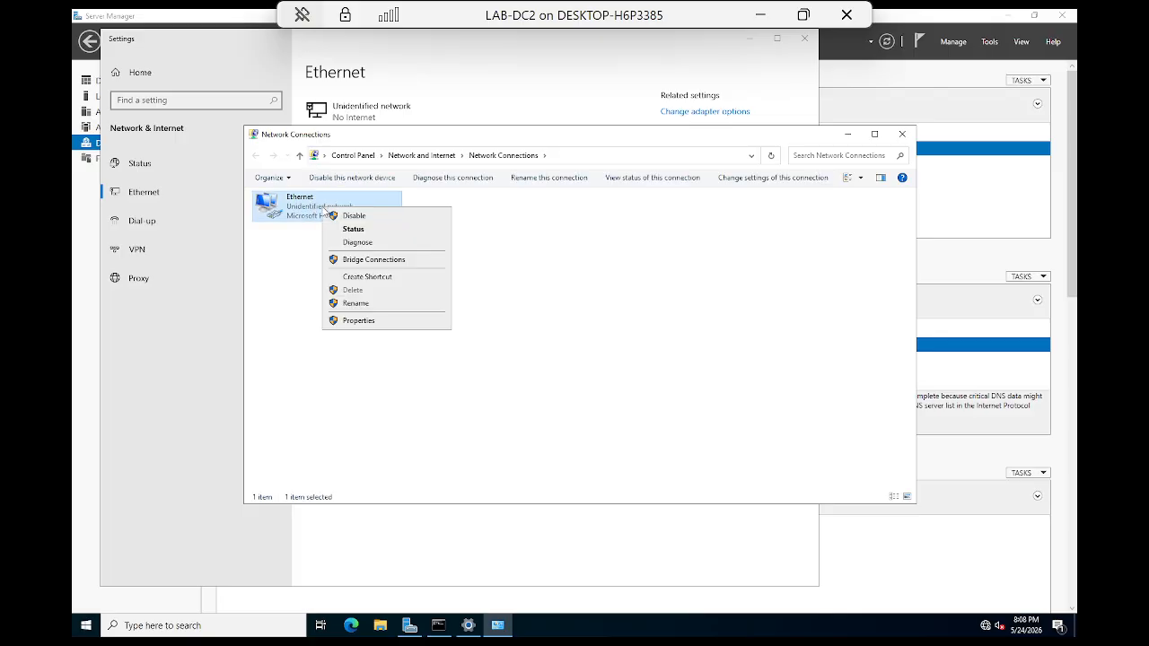
click(357, 322)
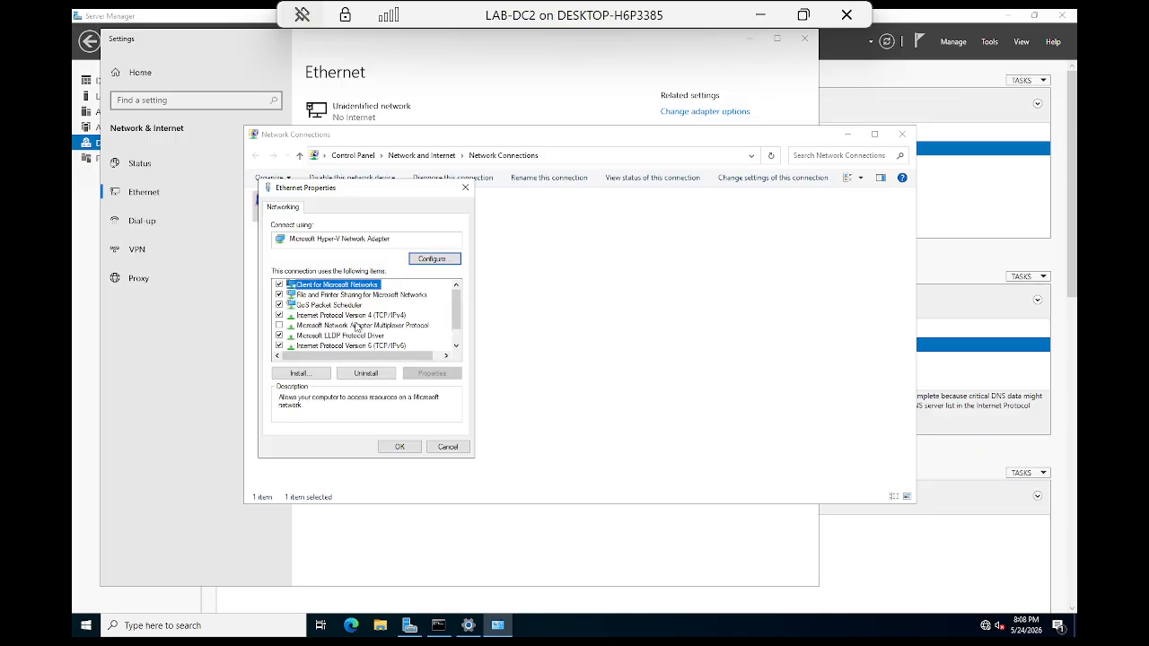
Step: Inspect the TCP/IPv6 settings, including the ::1 preferred DNS server, without changing them
click(370, 345)
scroll(377, 346, down, 1)
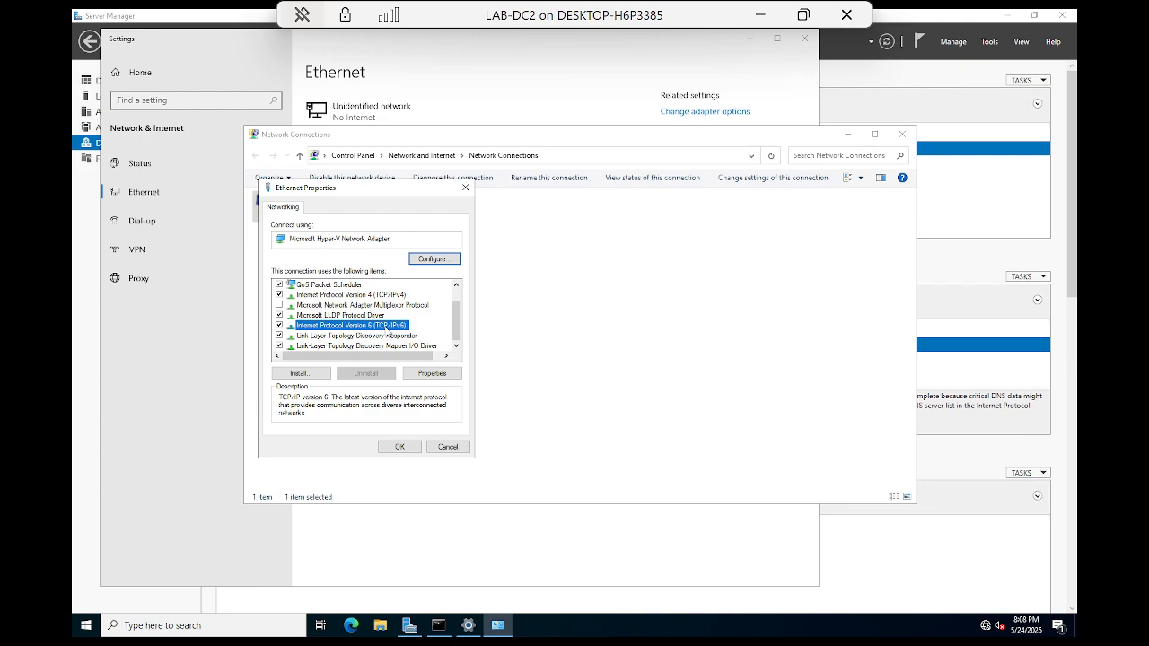
double_click(314, 329)
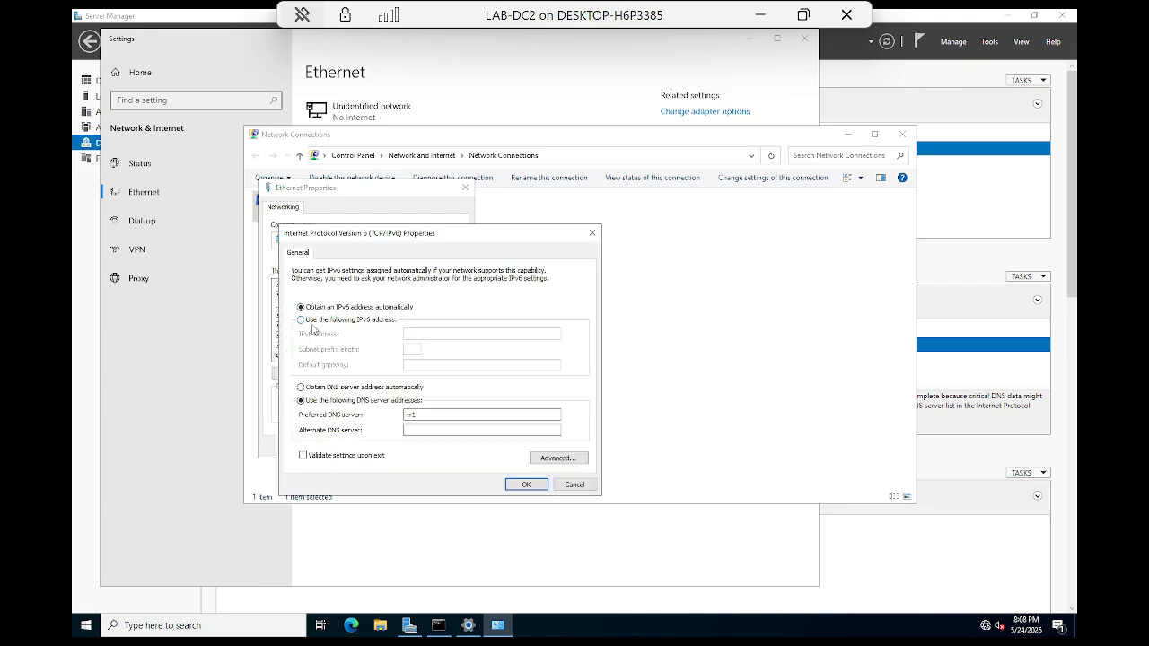
double_click(411, 415)
click(572, 485)
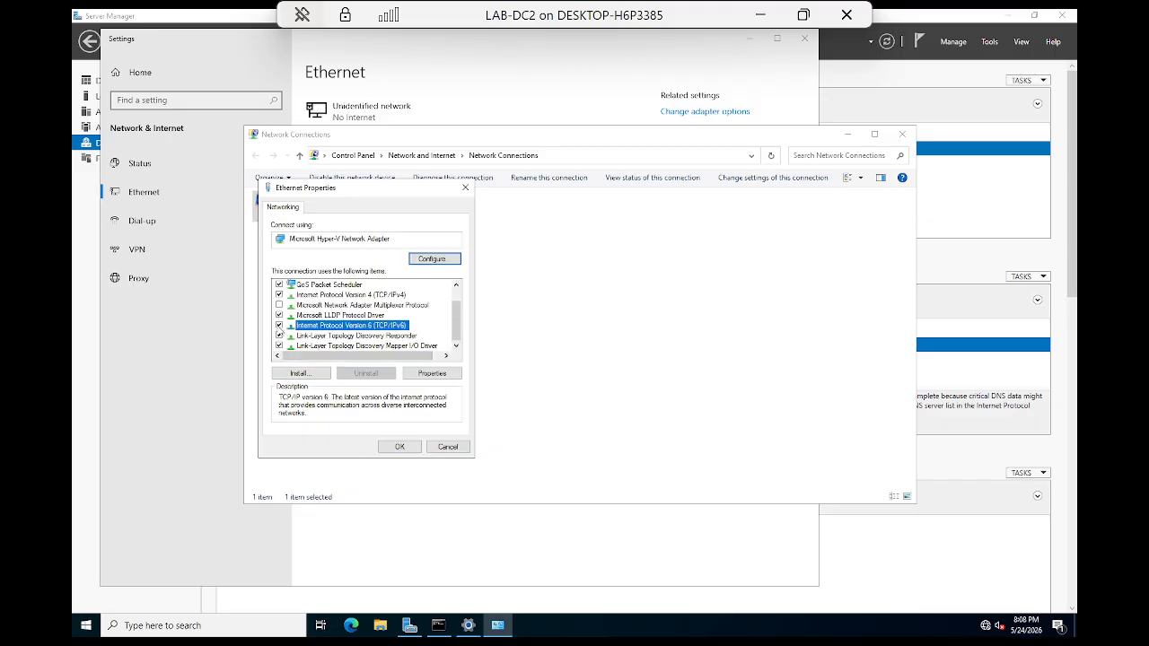
Step: Uncheck Internet Protocol Version 6 (TCP/IPv6) on Ethernet and apply the change
click(278, 326)
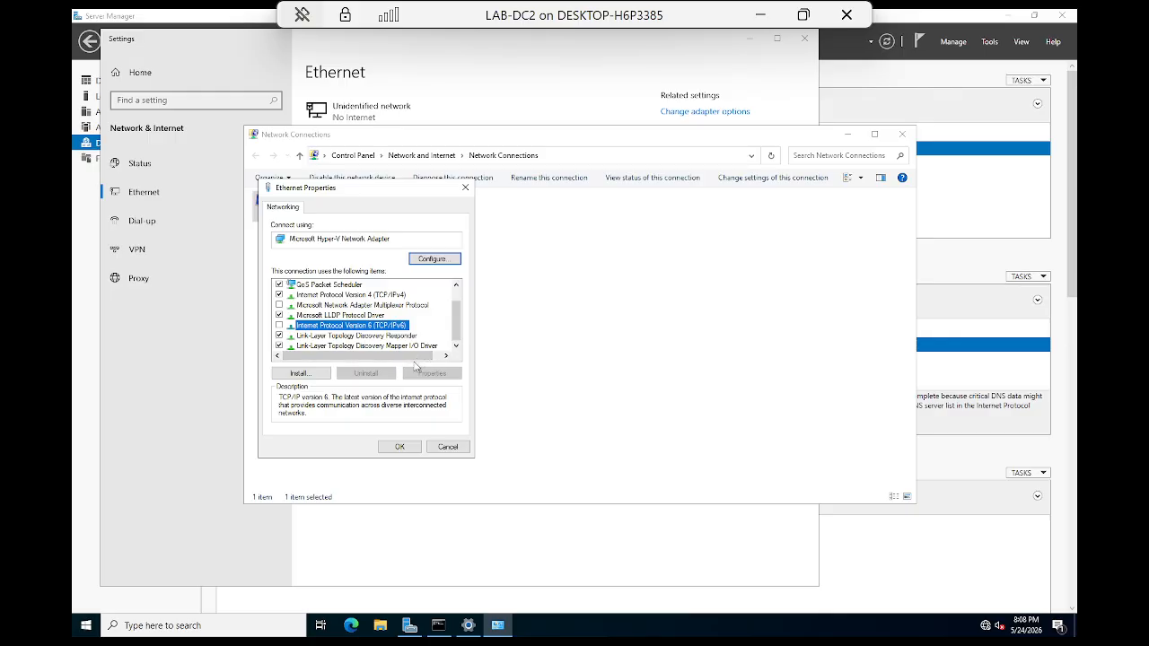
click(298, 373)
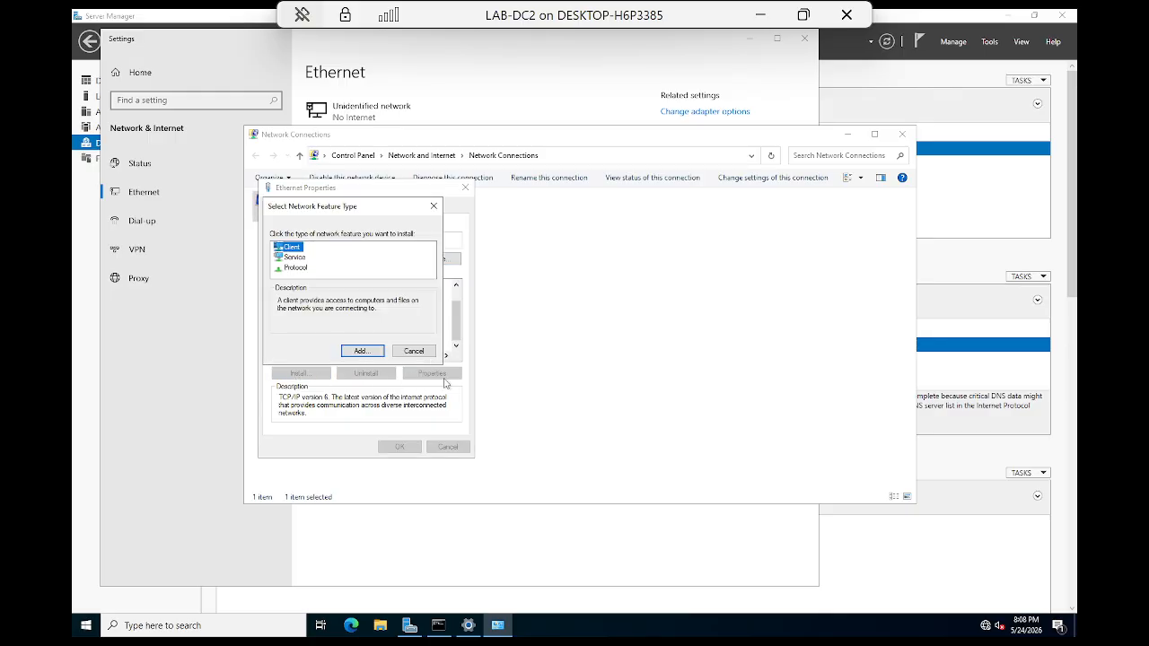
click(361, 351)
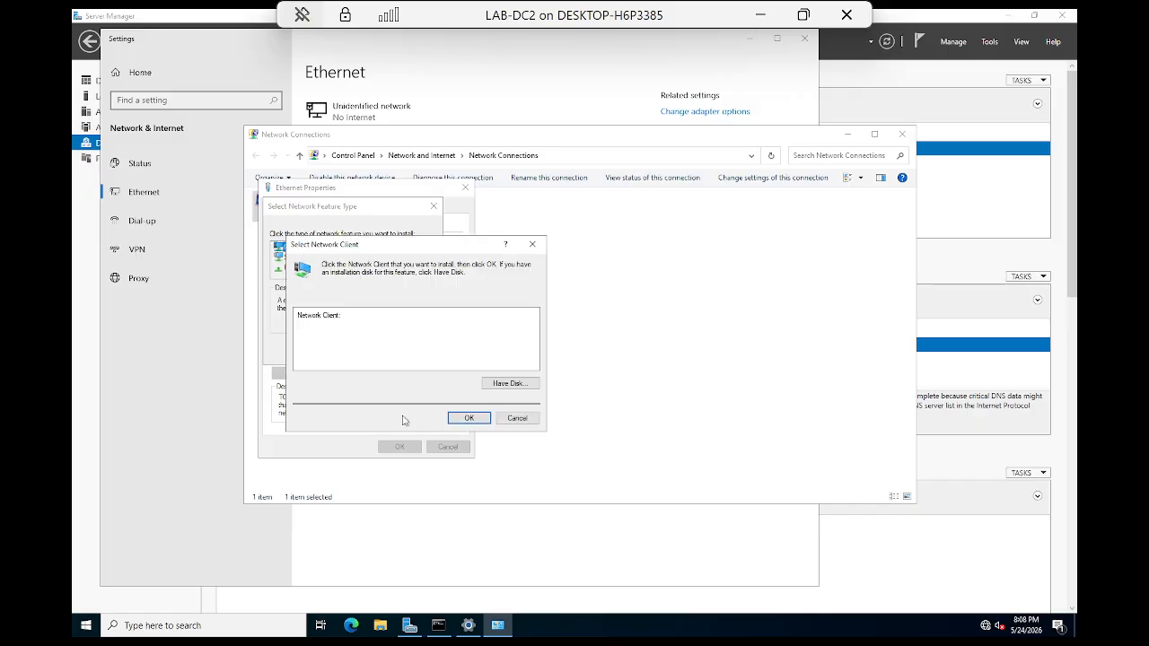
click(475, 419)
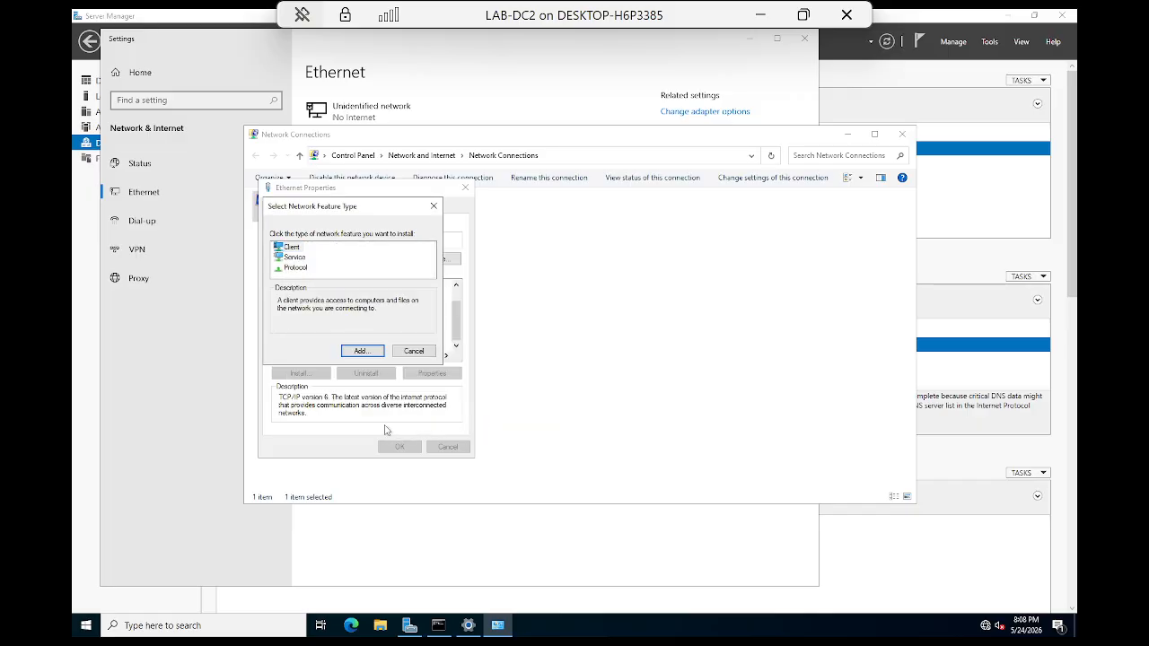
click(414, 352)
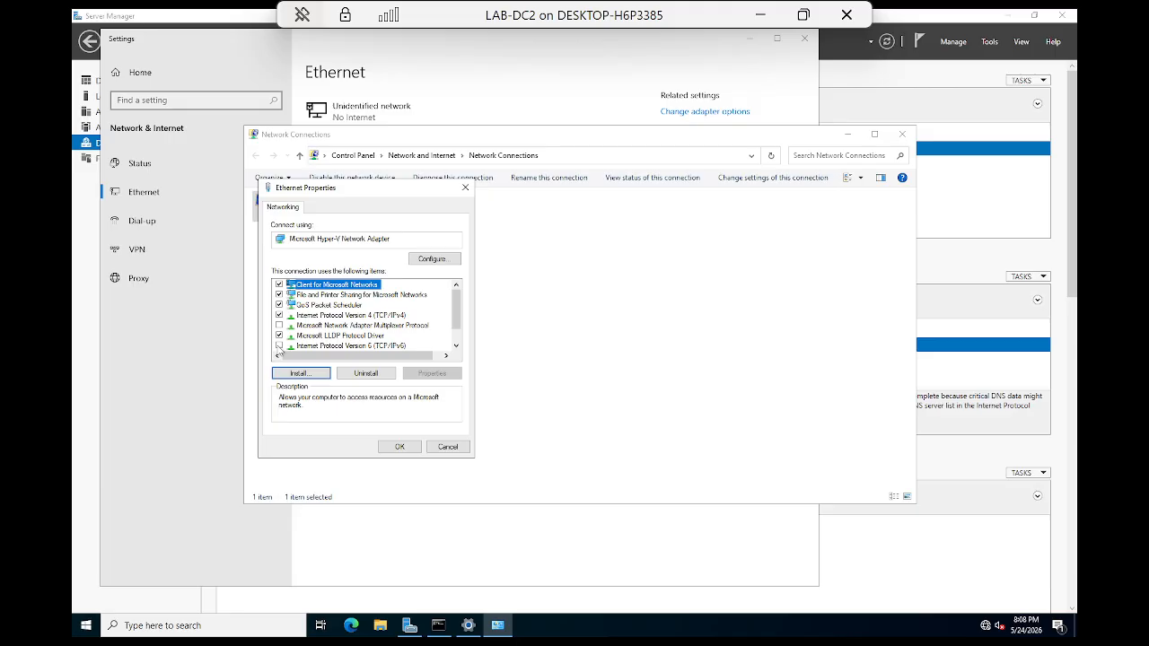
click(399, 447)
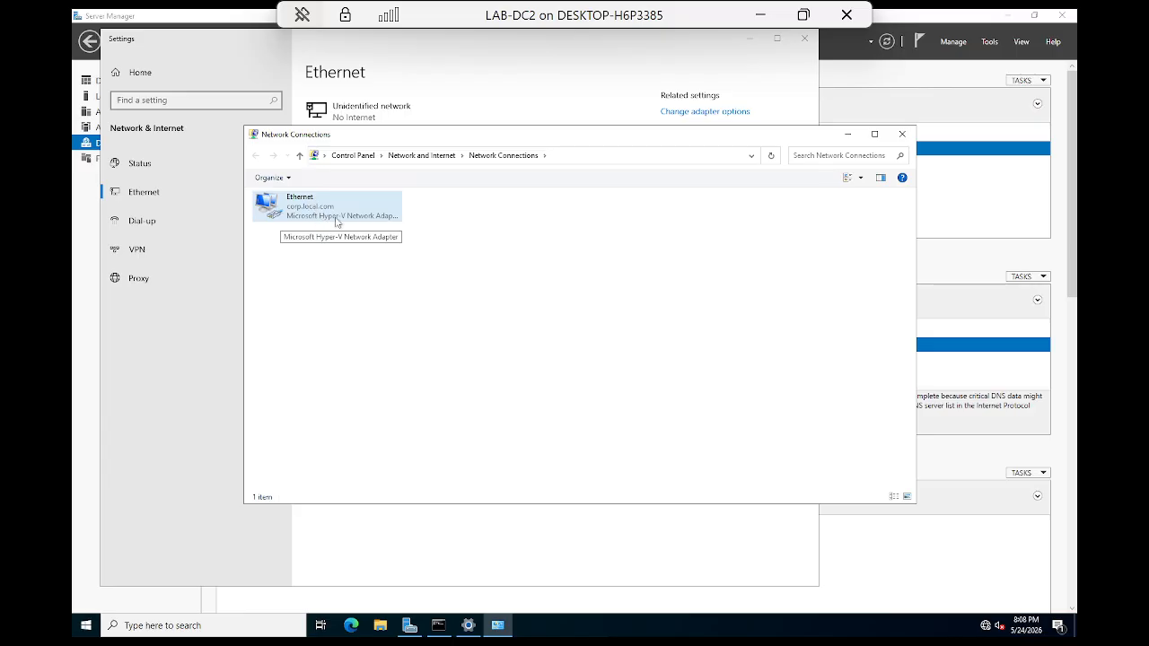
click(278, 264)
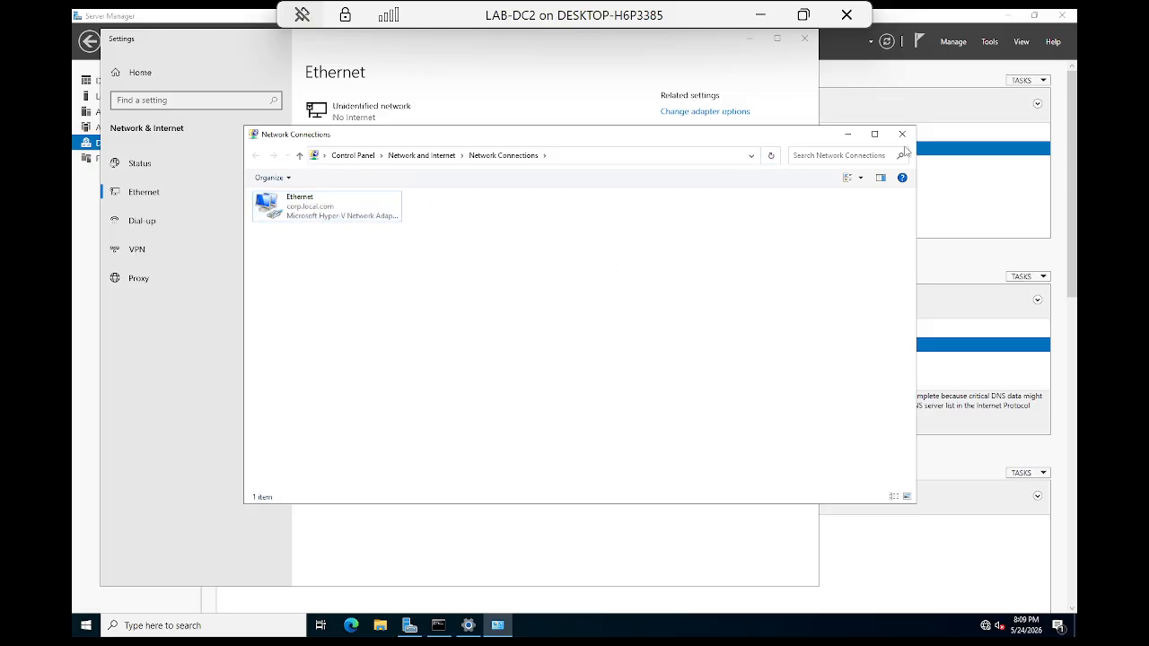
Step: Close Network Connections and rerun nslookup corp.local.com in the Command Prompt
click(902, 134)
click(438, 625)
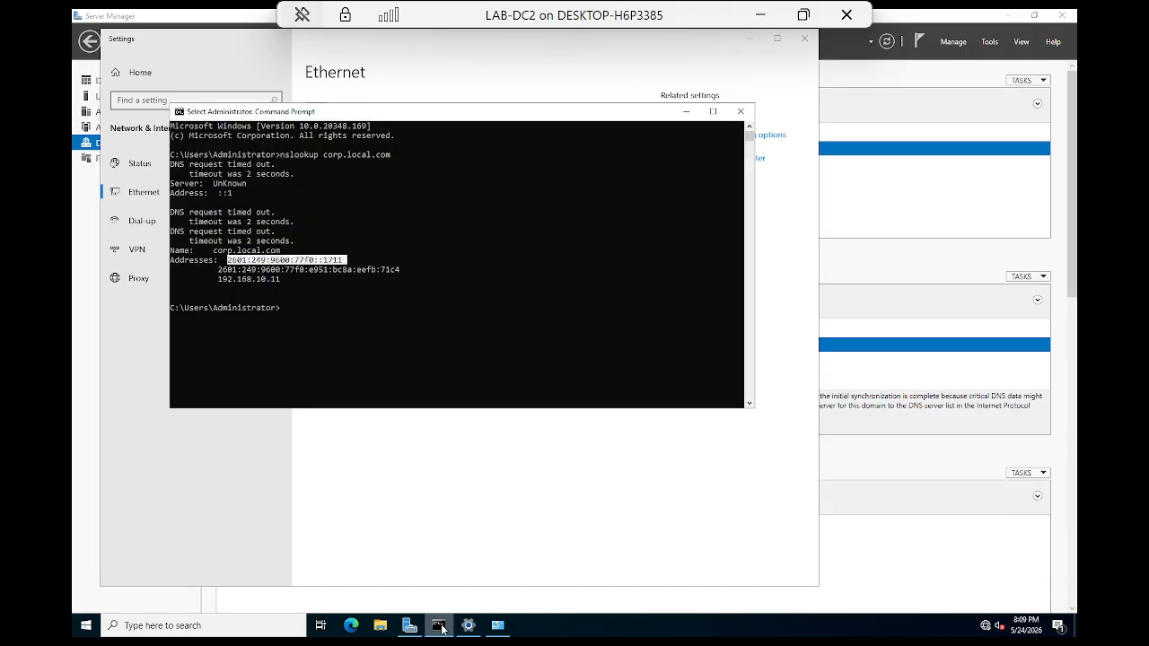
click(310, 338)
key(Up)
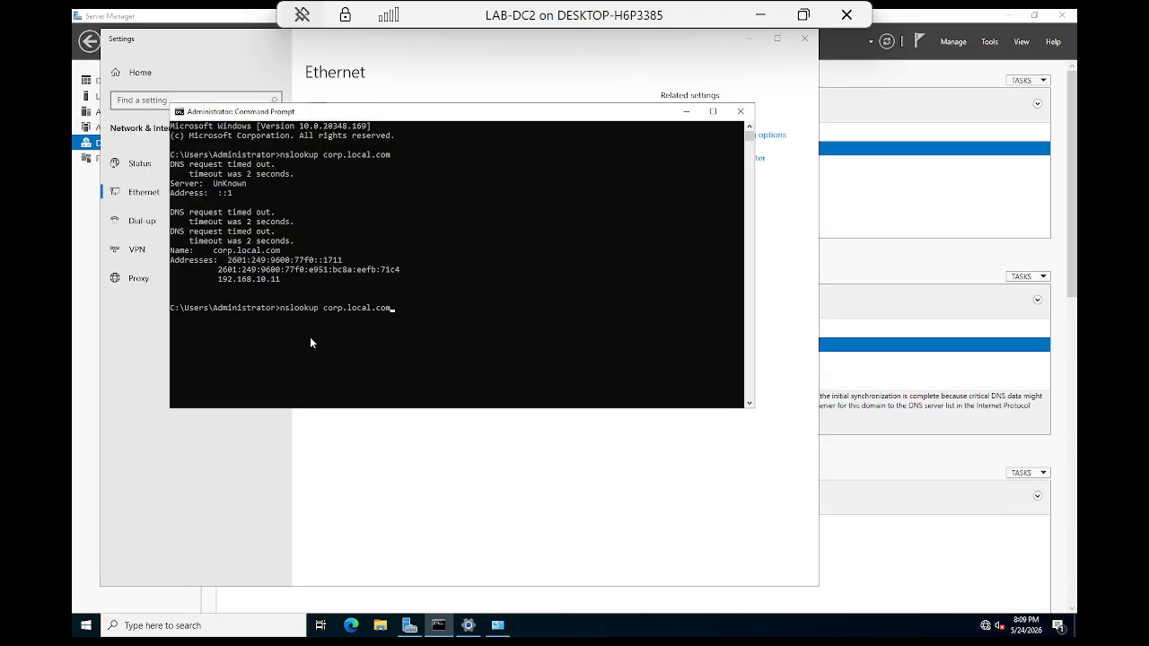
key(Return)
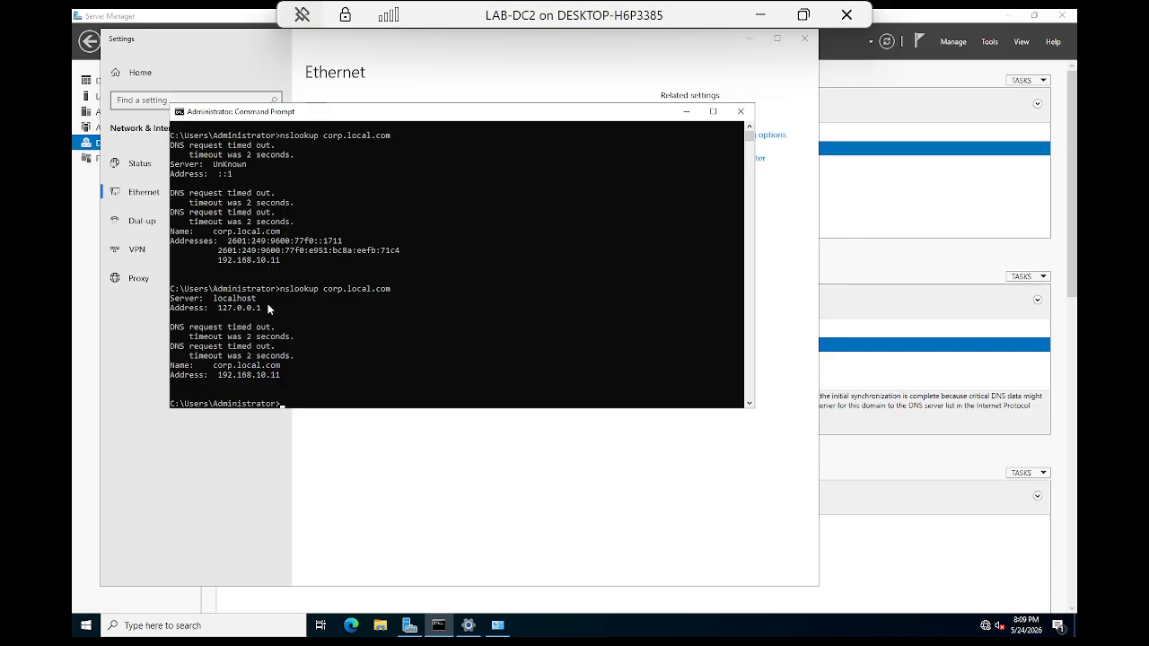
Step: Highlight the DNS request timeout lines, then minimize the Command Prompt
drag(268, 310, 127, 301)
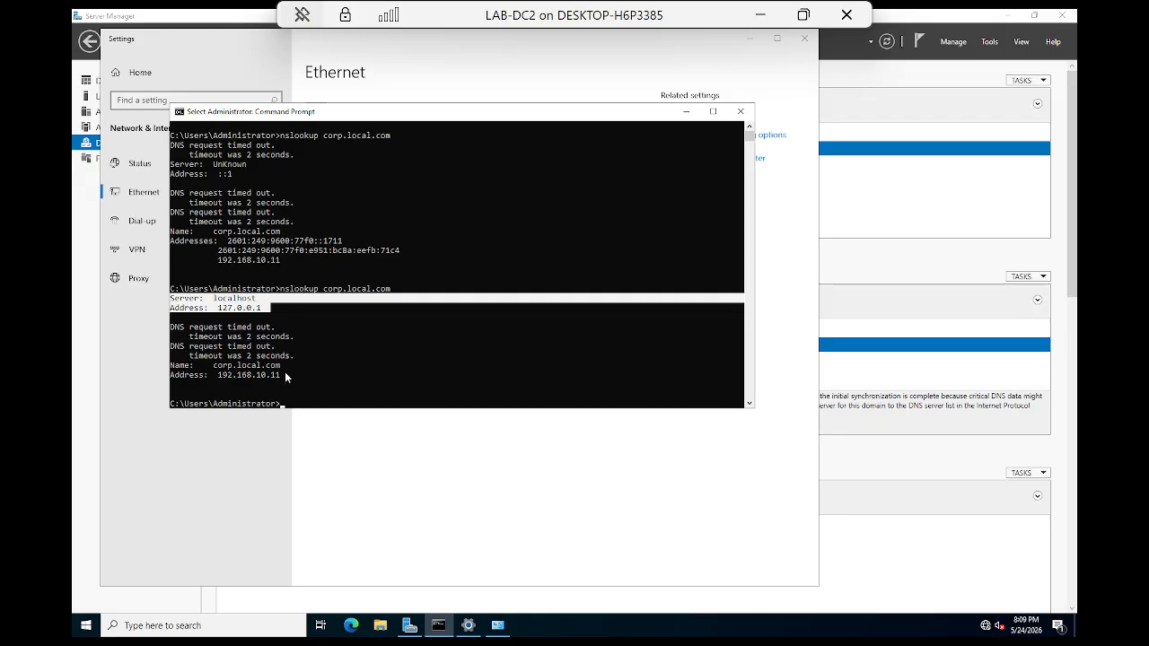
drag(286, 377, 164, 367)
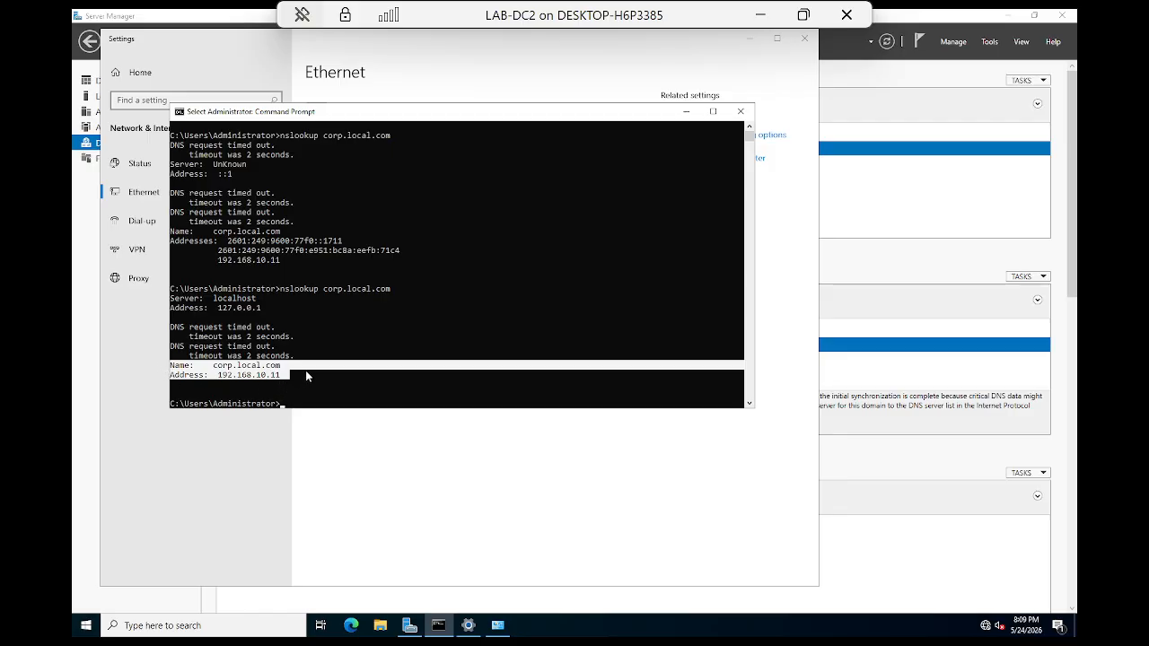
click(303, 376)
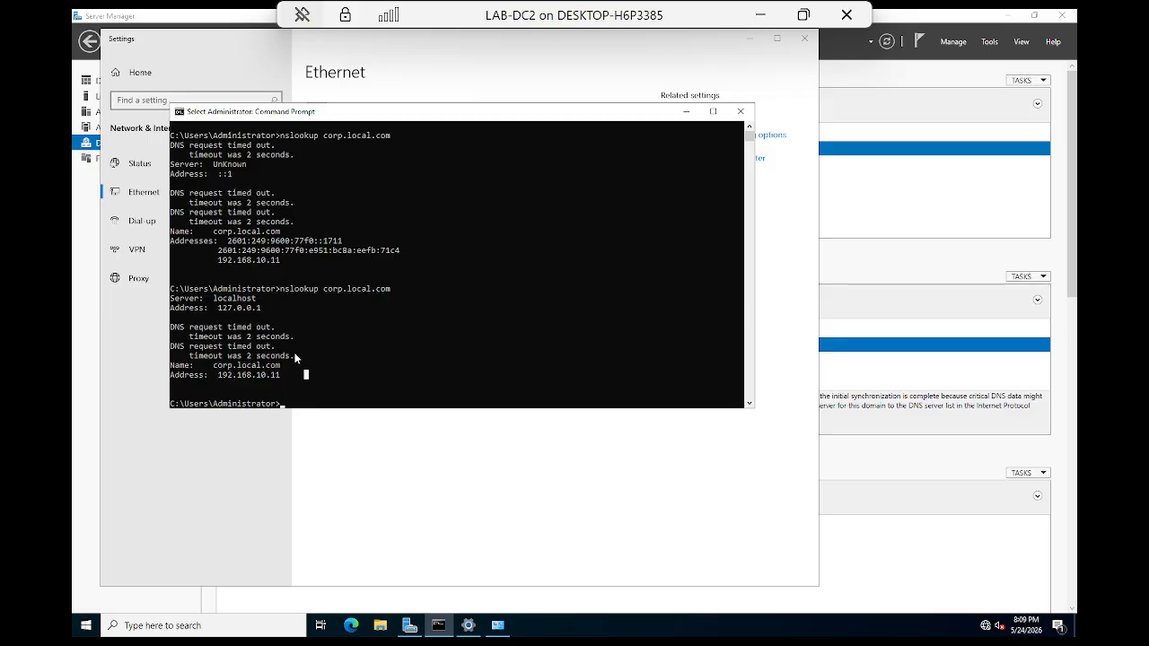
drag(296, 358, 166, 325)
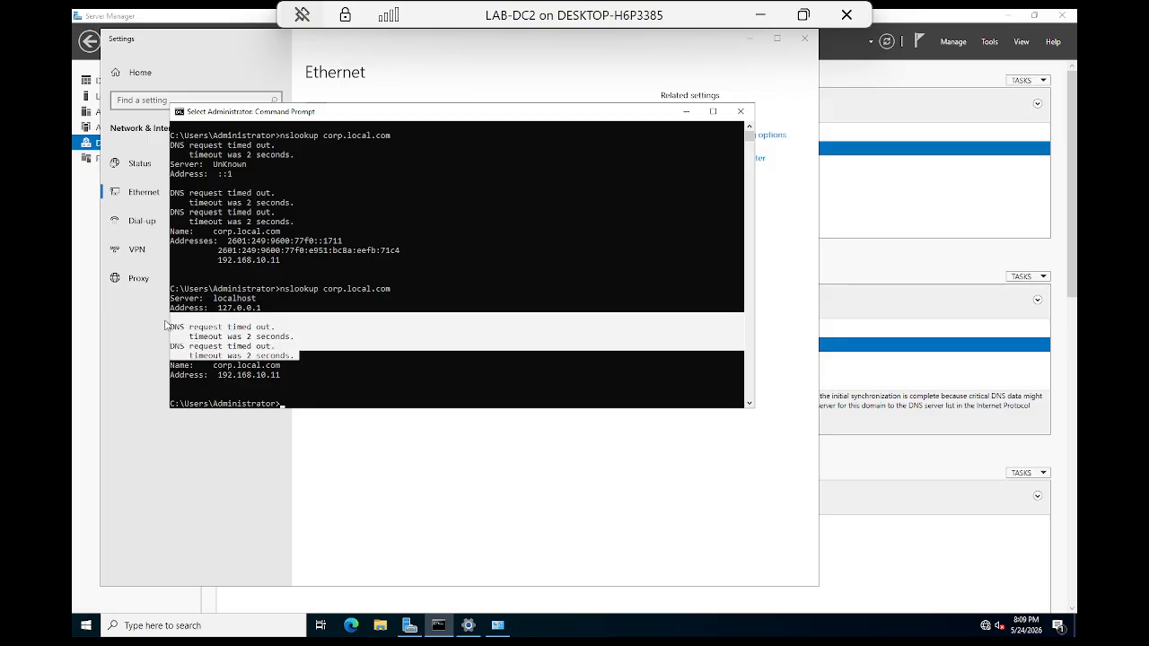
click(686, 111)
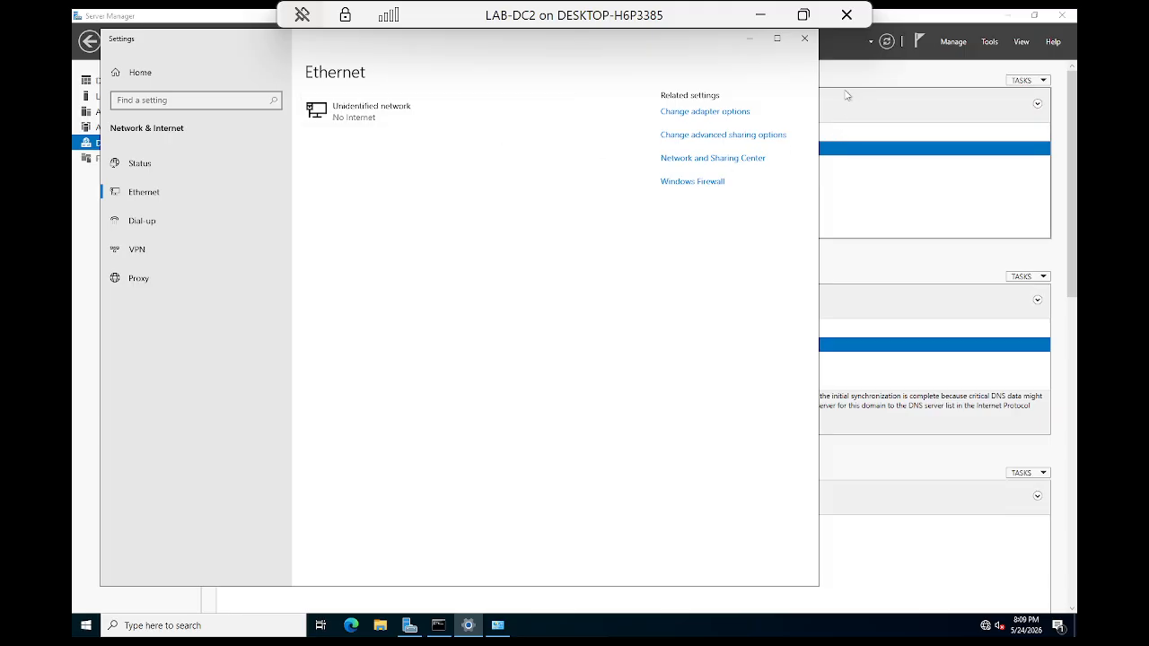
Step: Close the Ethernet settings and launch the DNS console by searching 'dns'
click(804, 37)
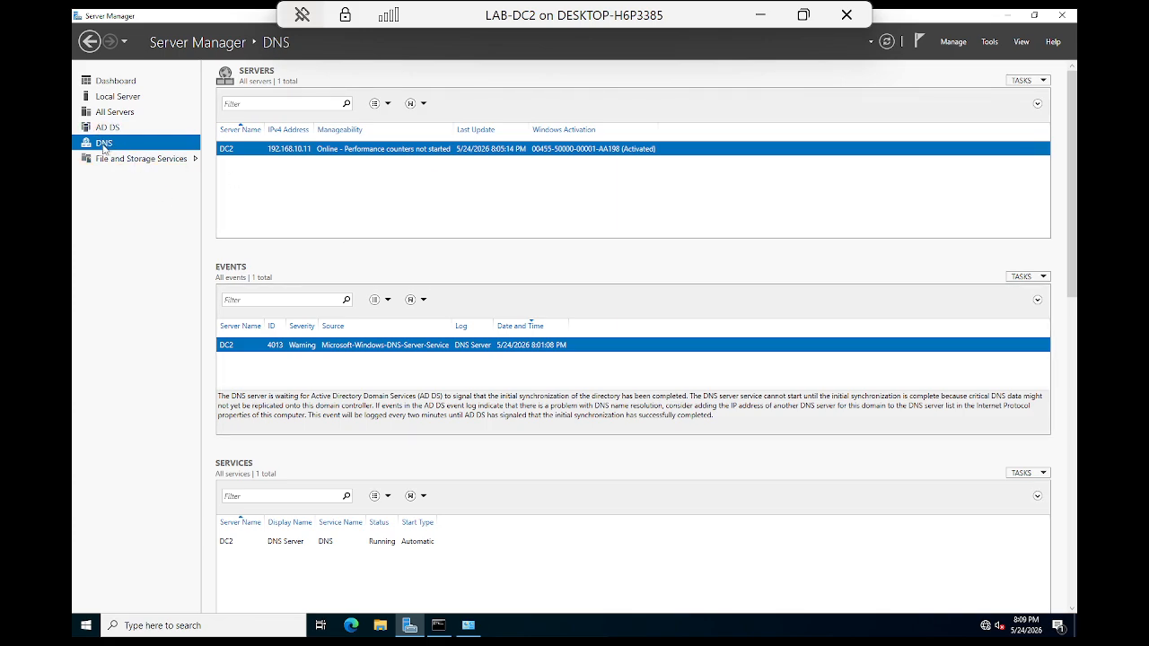
right_click(229, 151)
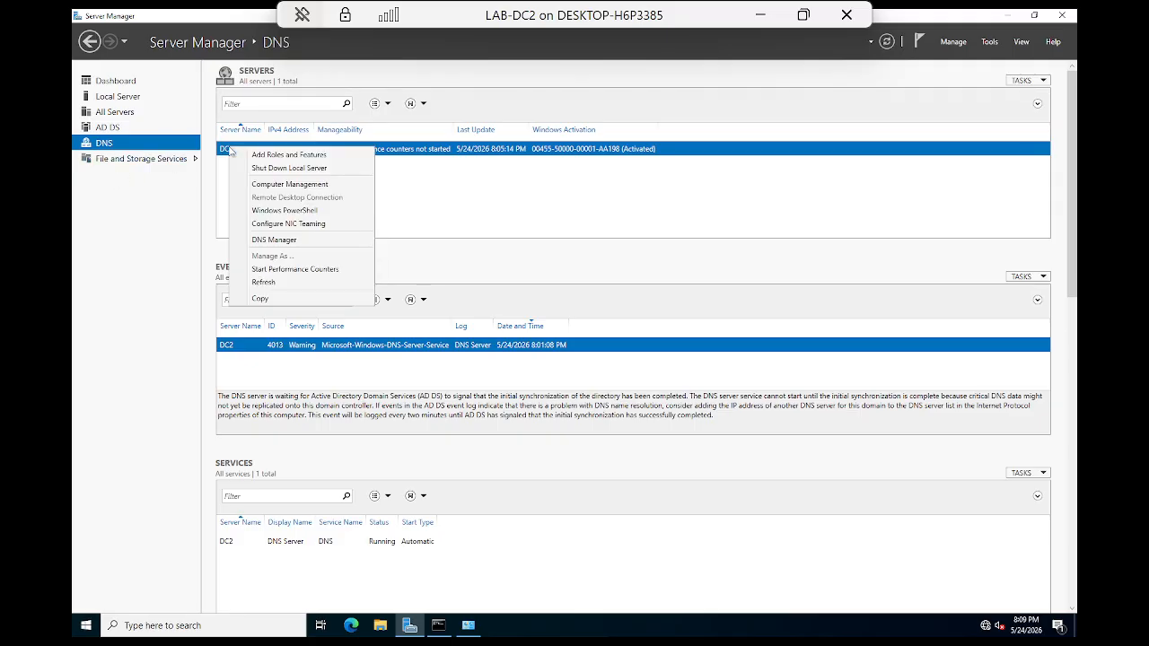
click(107, 293)
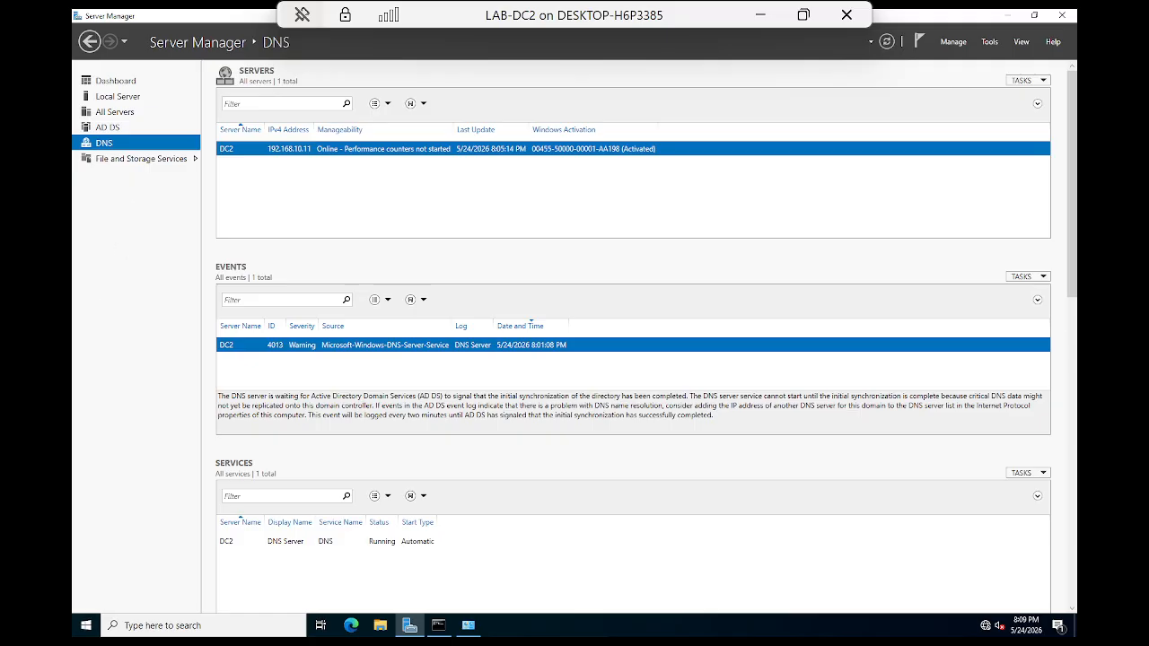
click(137, 631)
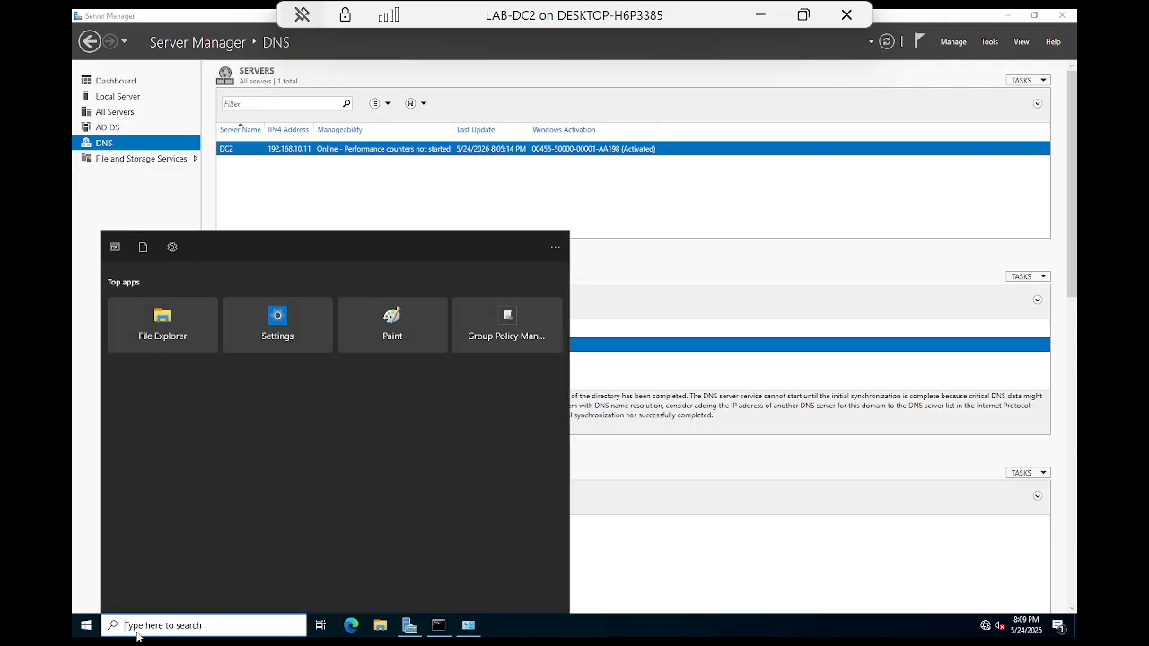
text(dns)
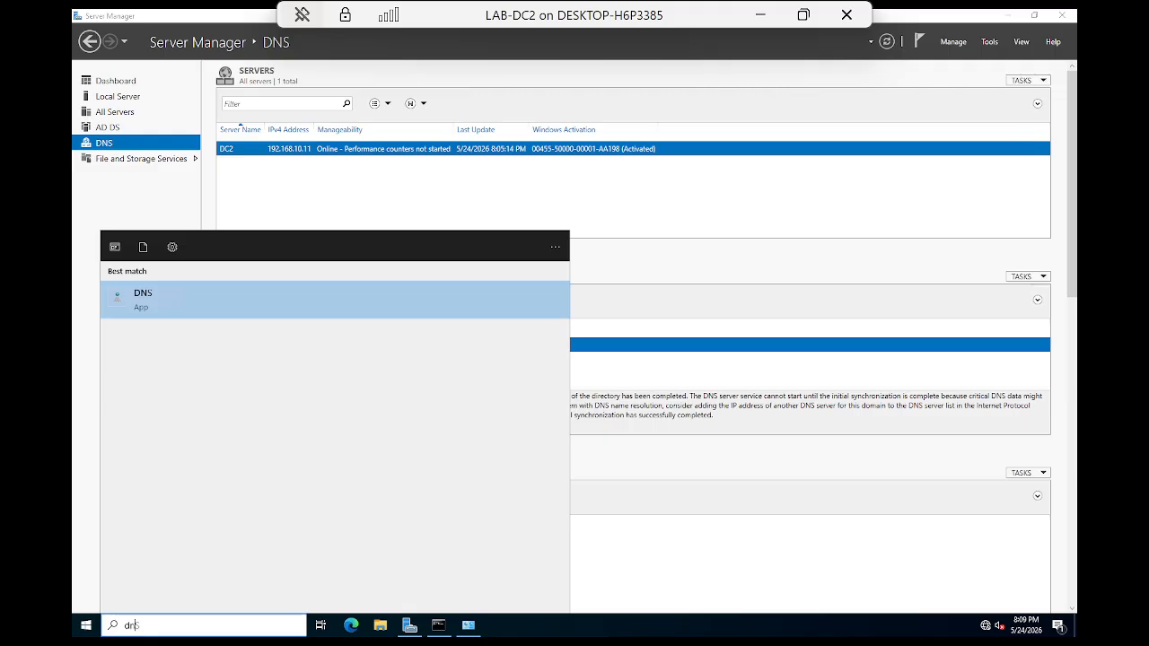
click(152, 310)
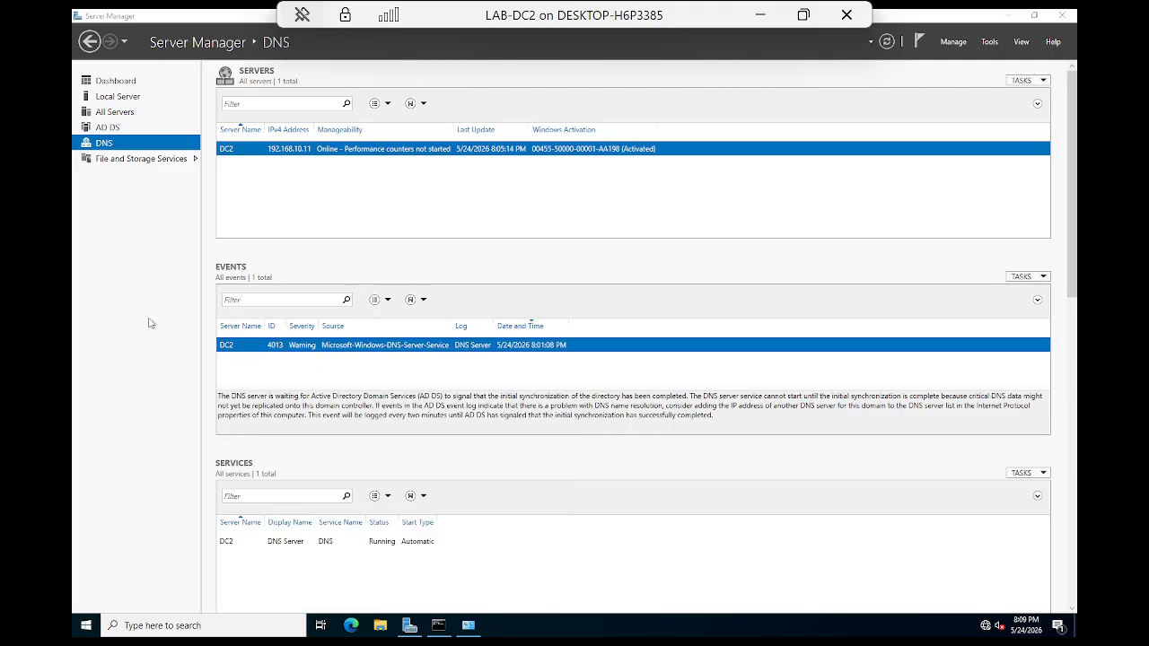
Step: Maximize DNS Manager, expand DC2, and compare Forward and Reverse Lookup Zones, ending on Reverse
click(135, 103)
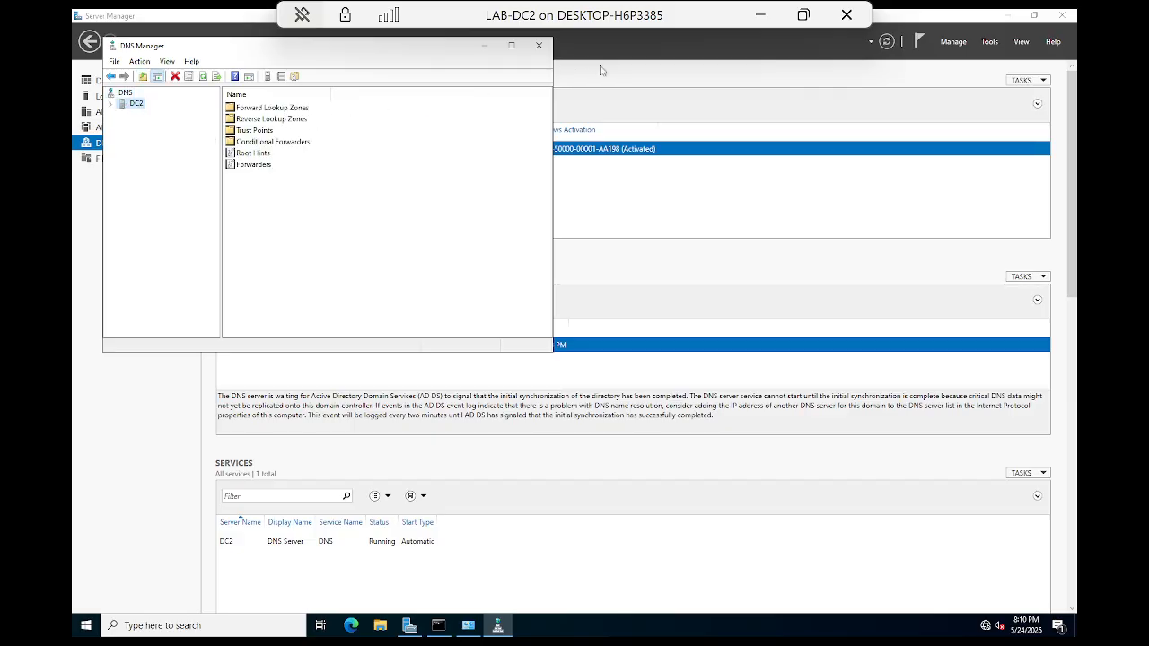
click(511, 45)
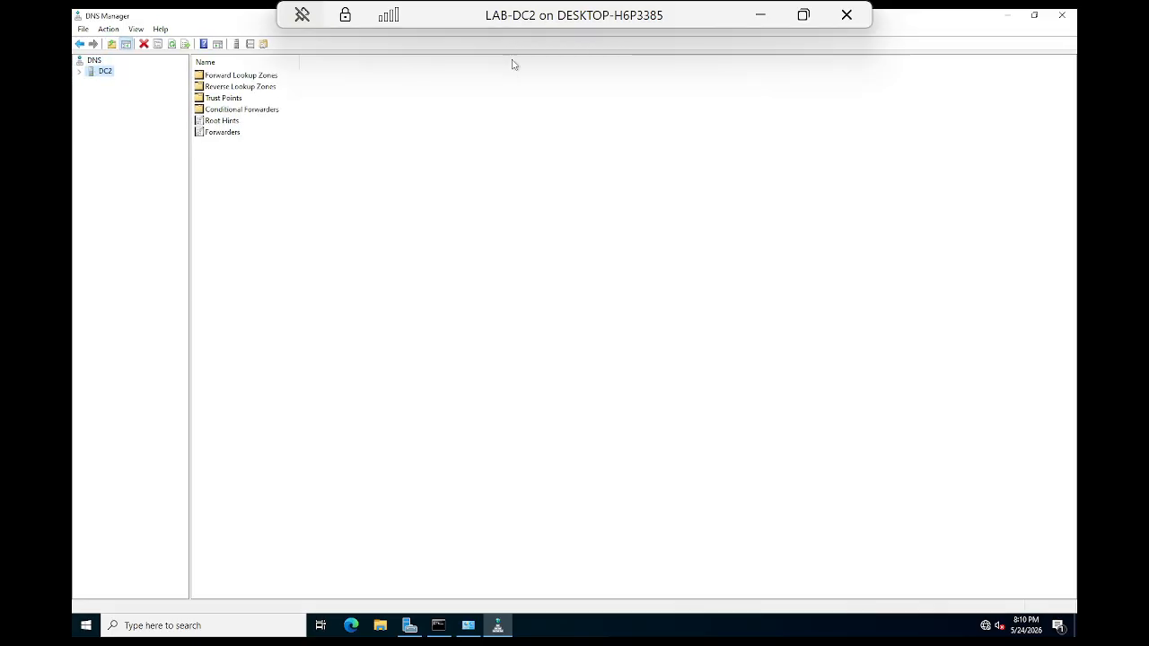
click(81, 72)
click(144, 83)
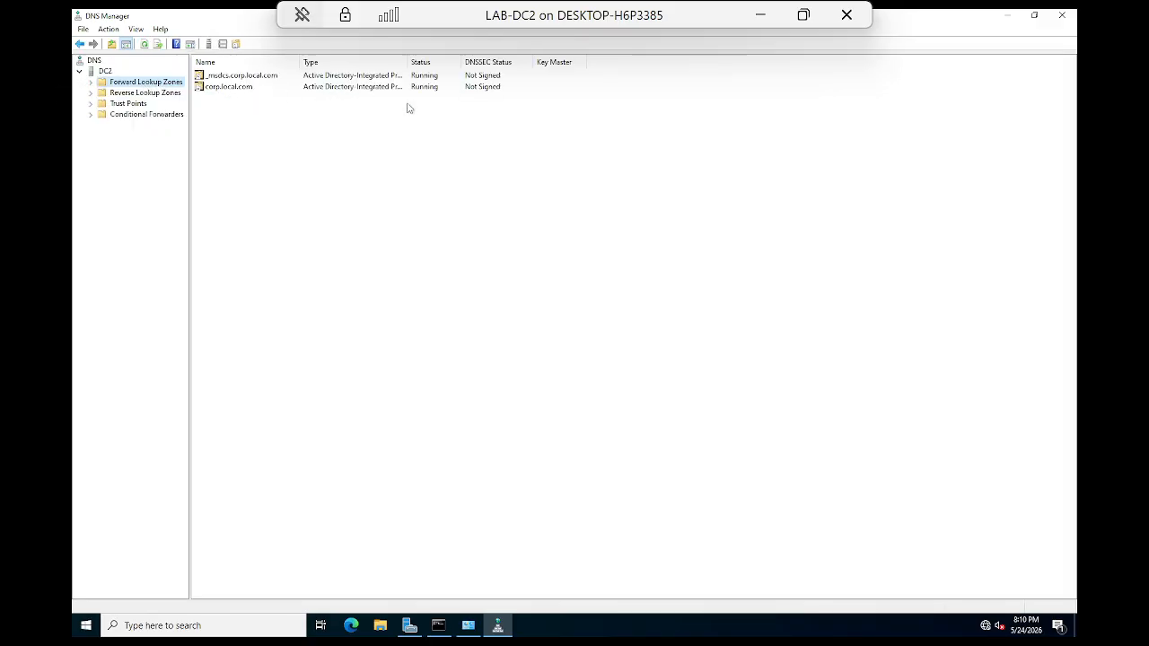
click(146, 94)
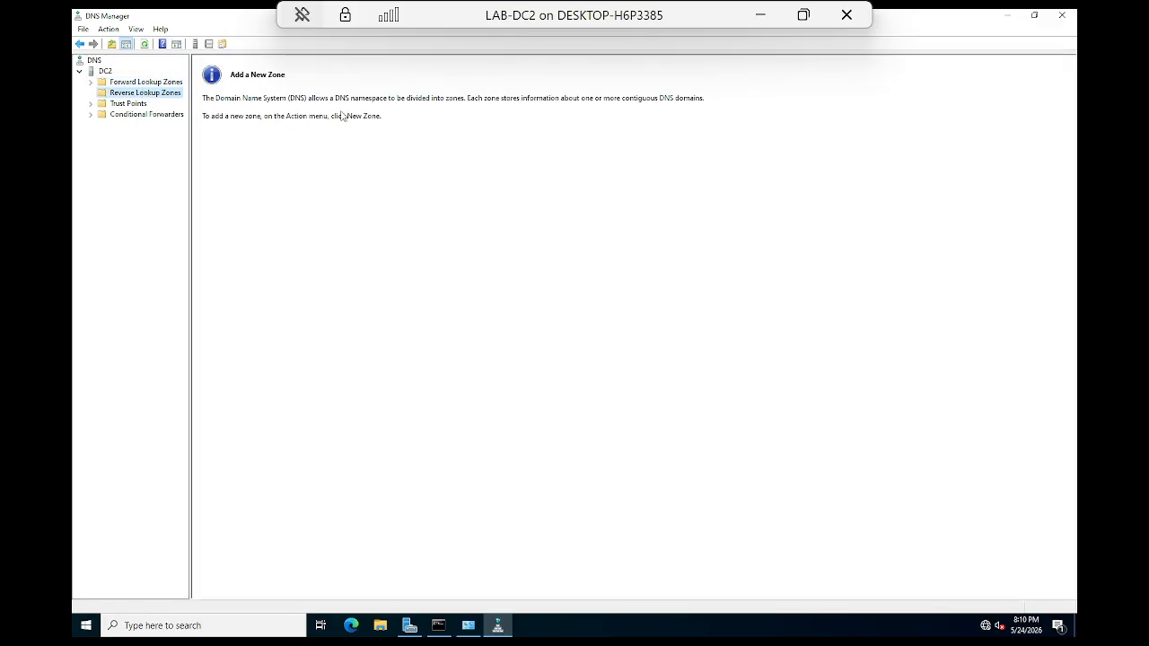
click(137, 82)
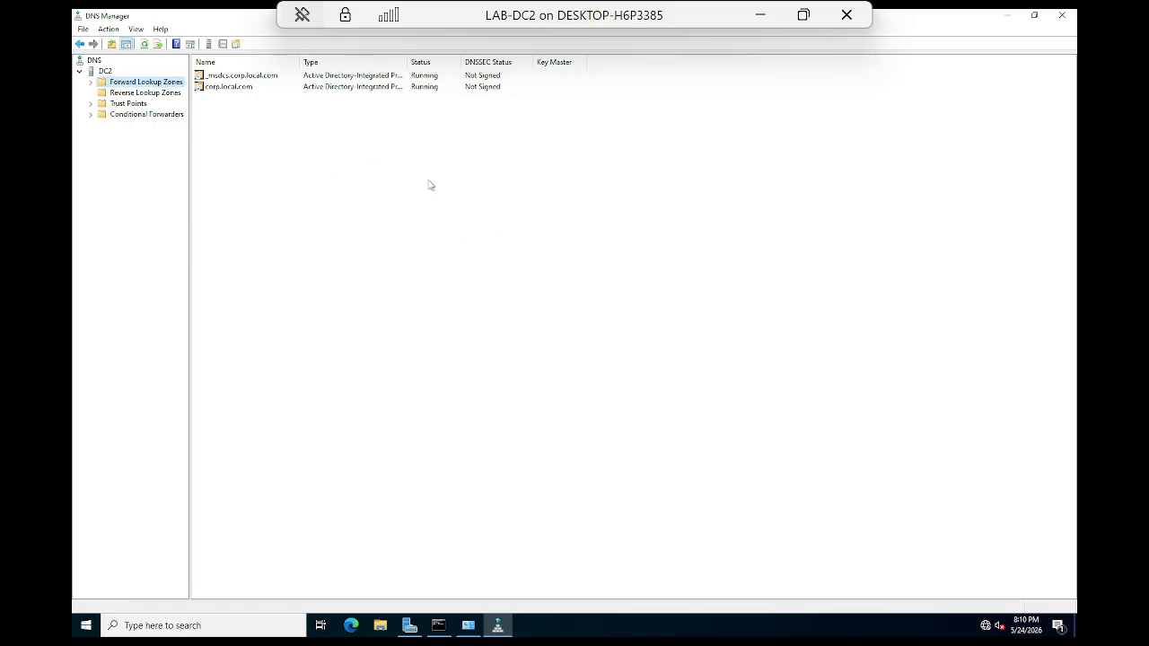
click(136, 93)
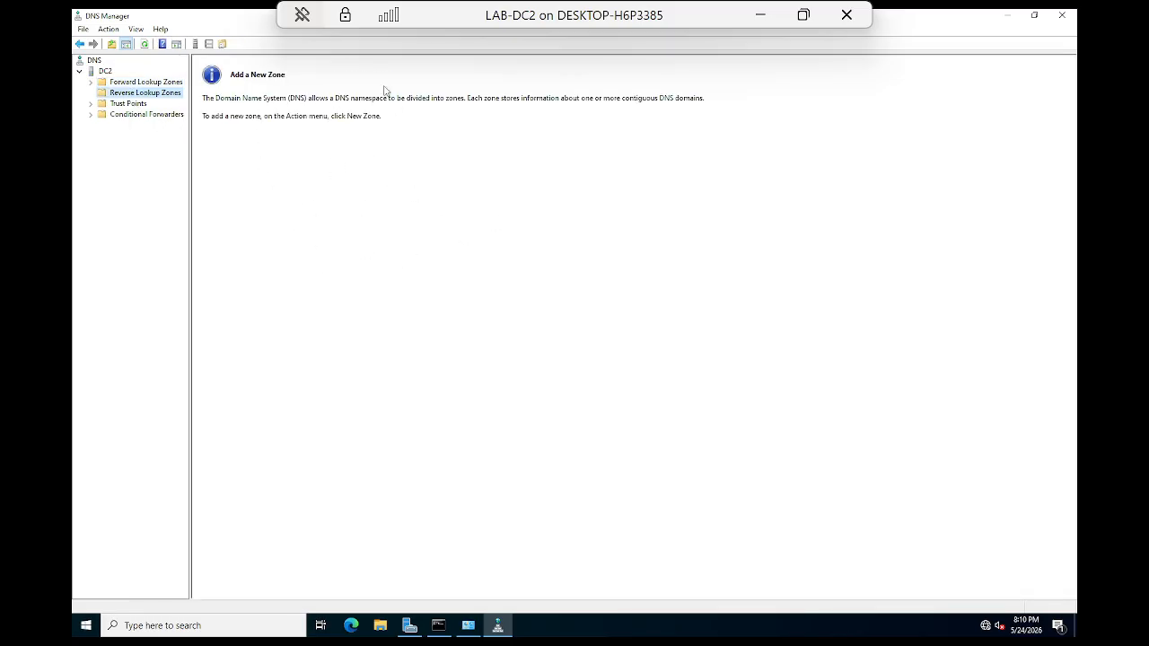
Step: Start the New Zone Wizard on Reverse Lookup Zones and accept a primary, AD-stored zone
right_click(137, 95)
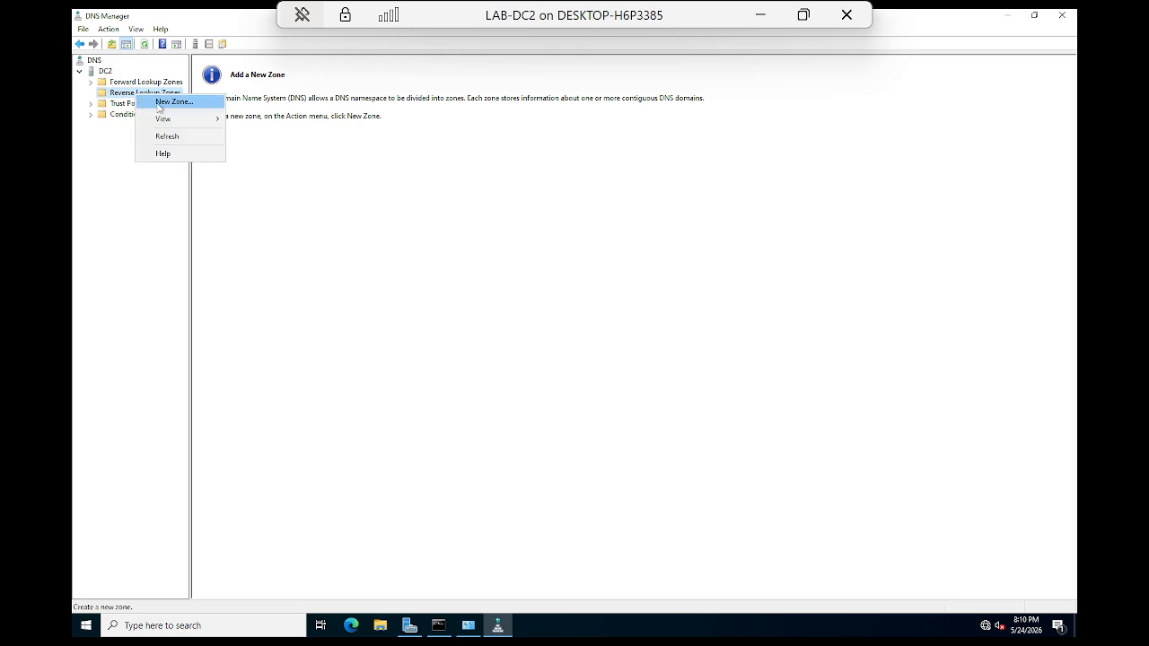
click(166, 102)
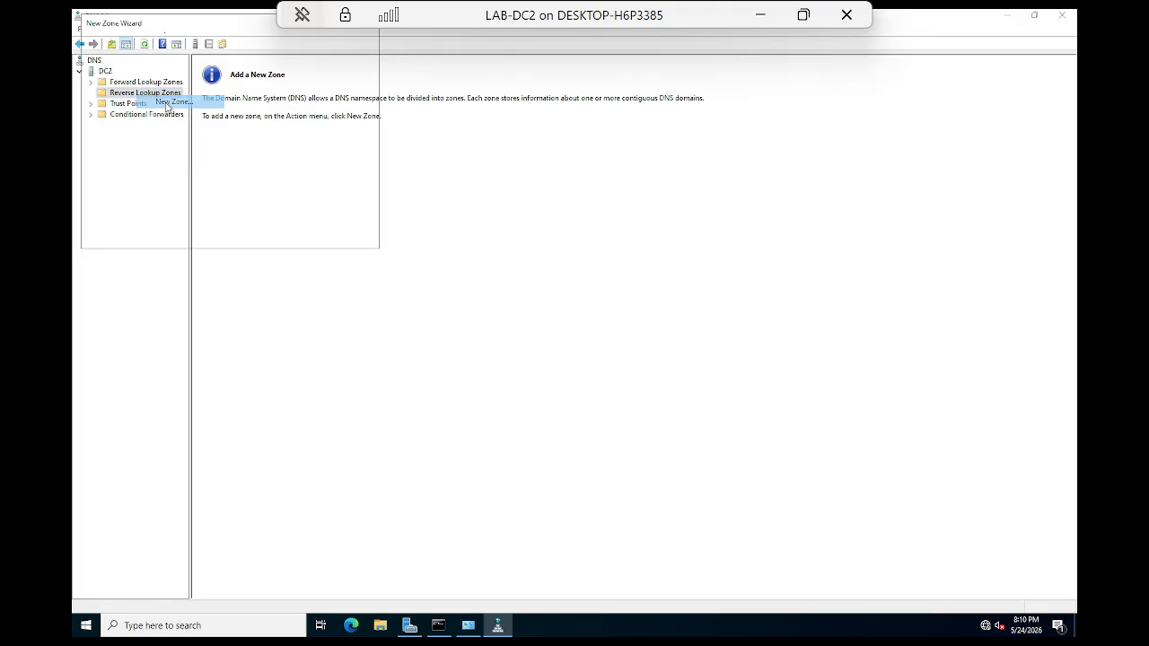
click(298, 235)
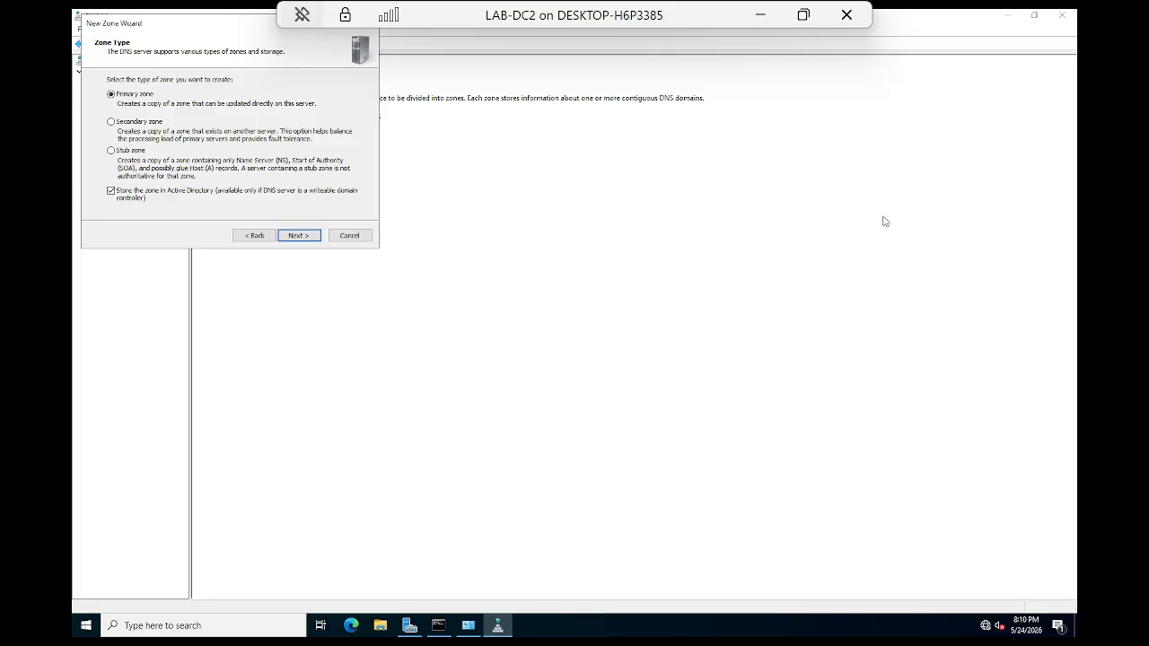
drag(191, 30, 524, 167)
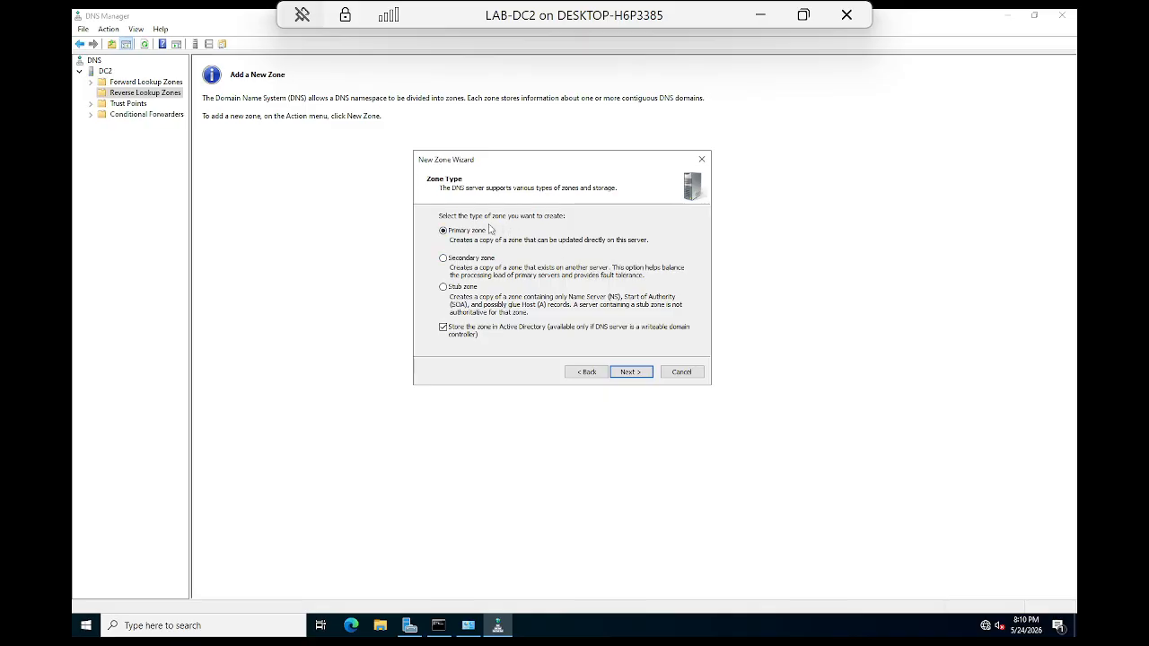
click(630, 371)
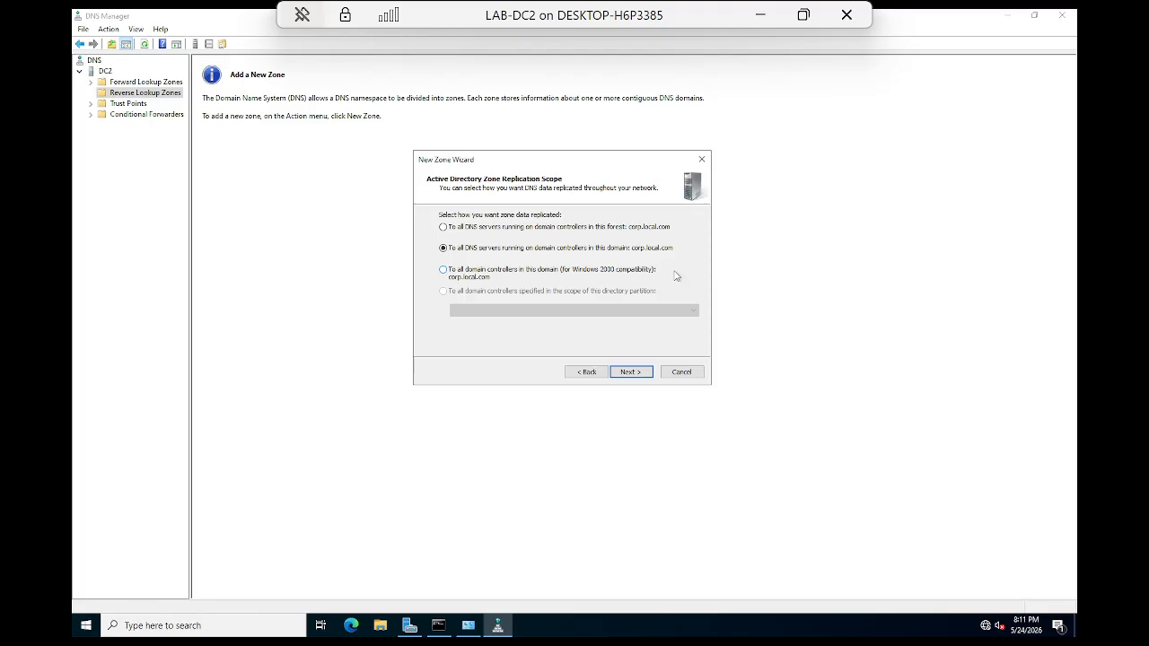
Step: Replicate to all domain DNS servers, choose IPv4, and enter network ID 192.168.10
click(445, 274)
click(631, 374)
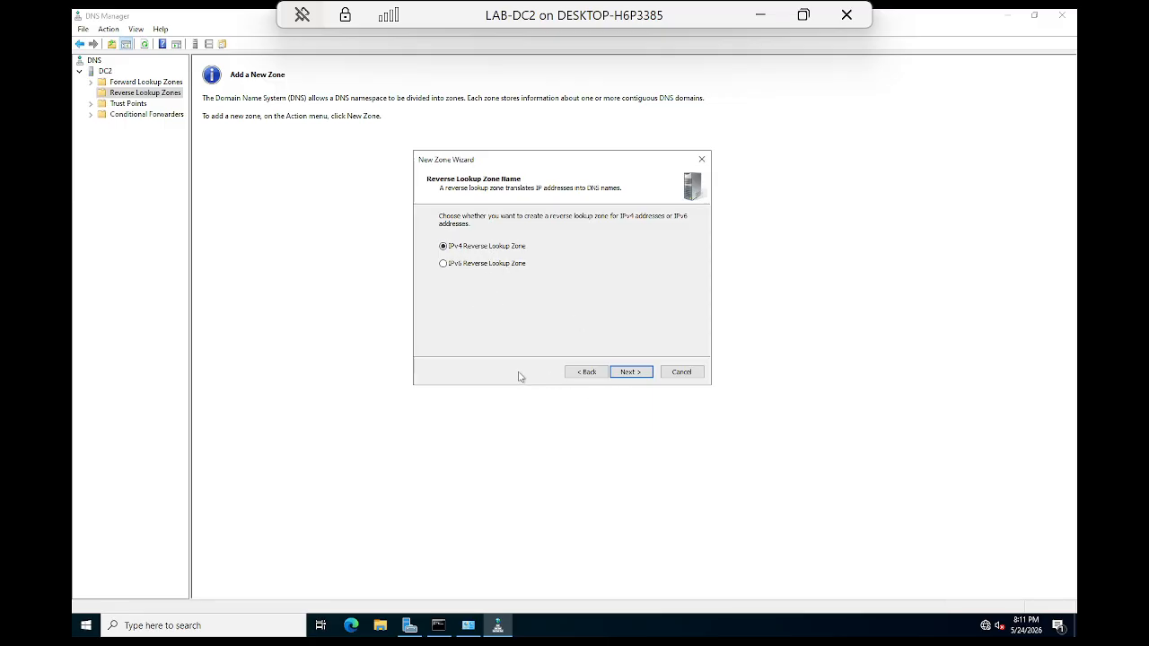
click(630, 371)
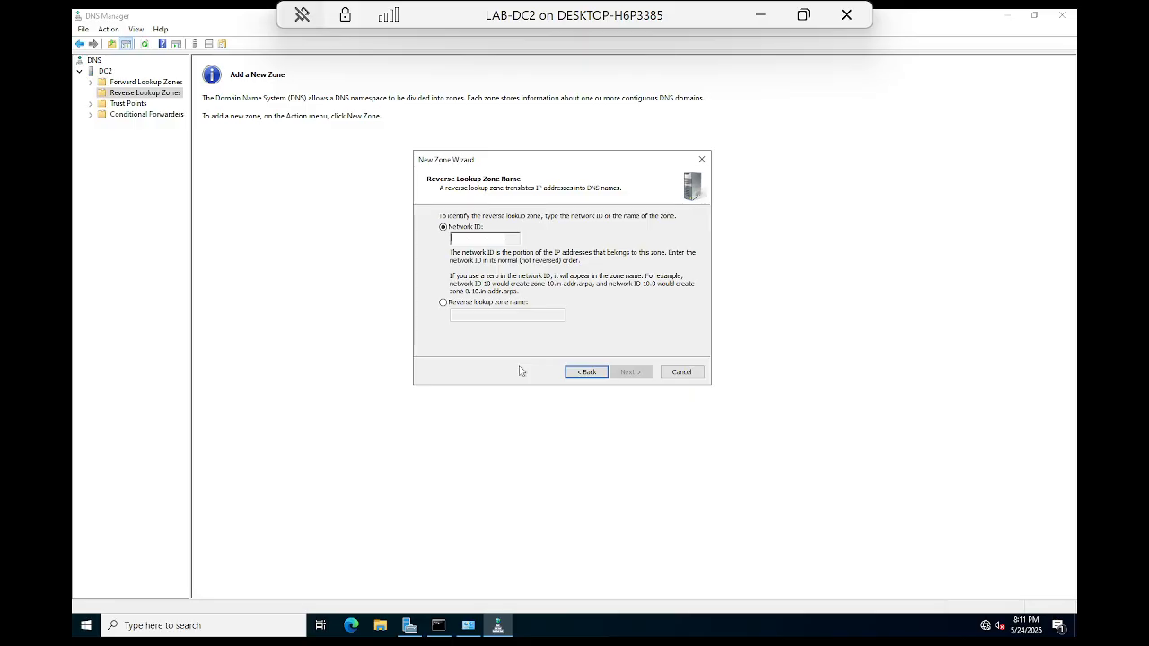
text(192.168.)
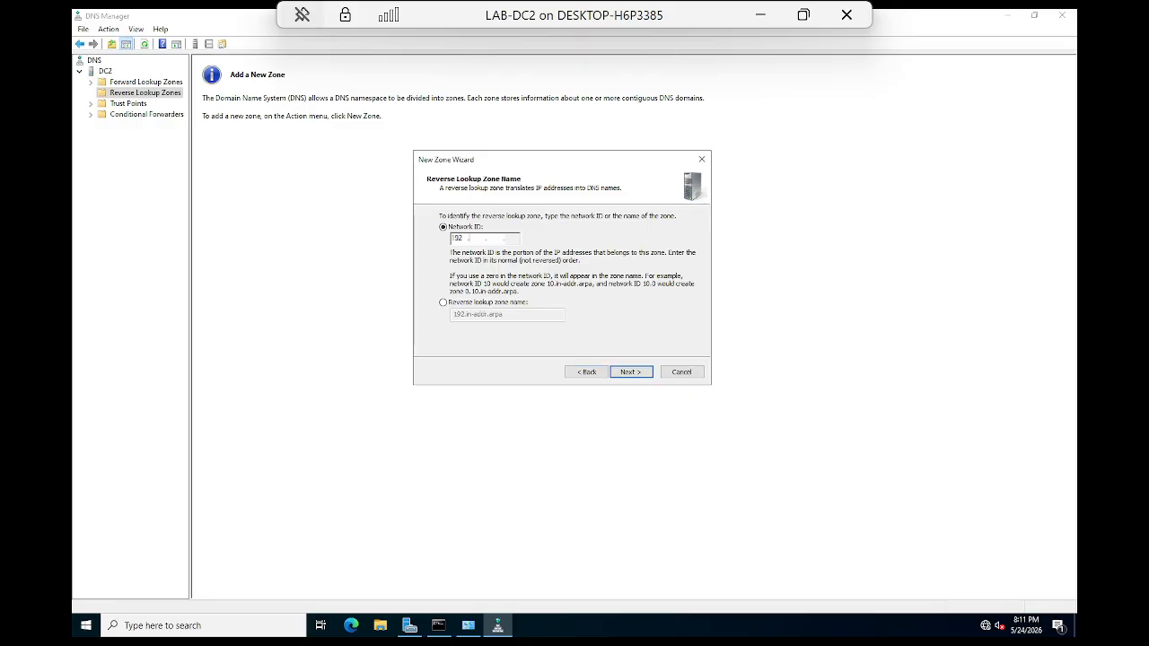
text(10)
key(Home)
click(632, 376)
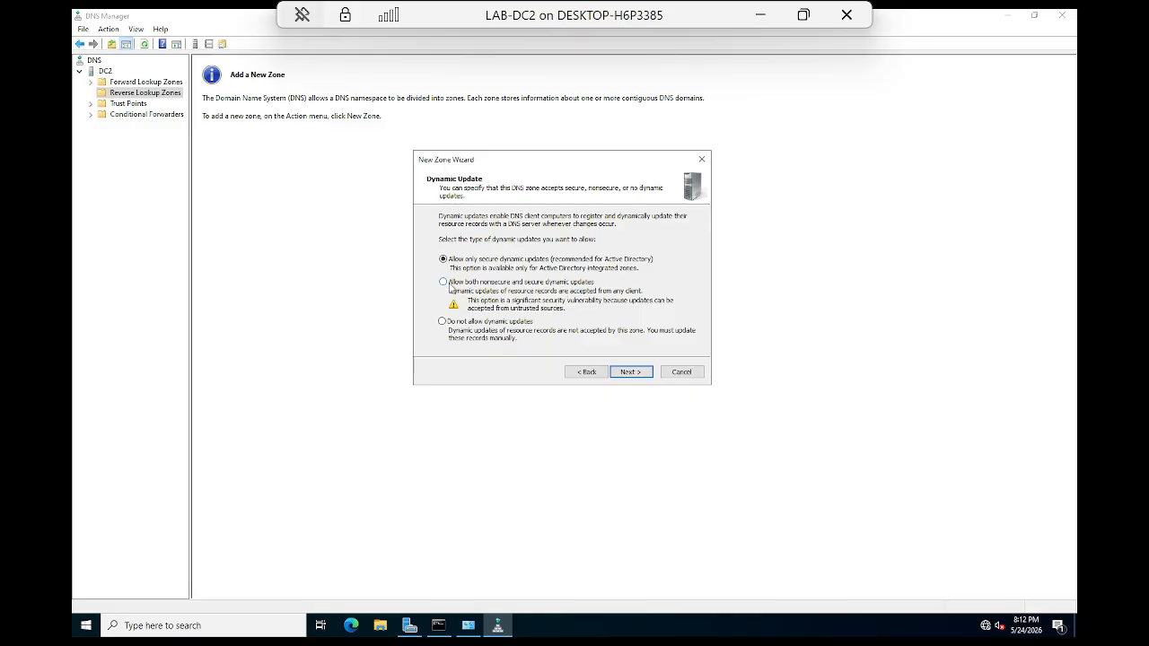
Step: Accept the dynamic update settings, finish the wizard, and open 10.168.192.in-addr.arpa
click(632, 372)
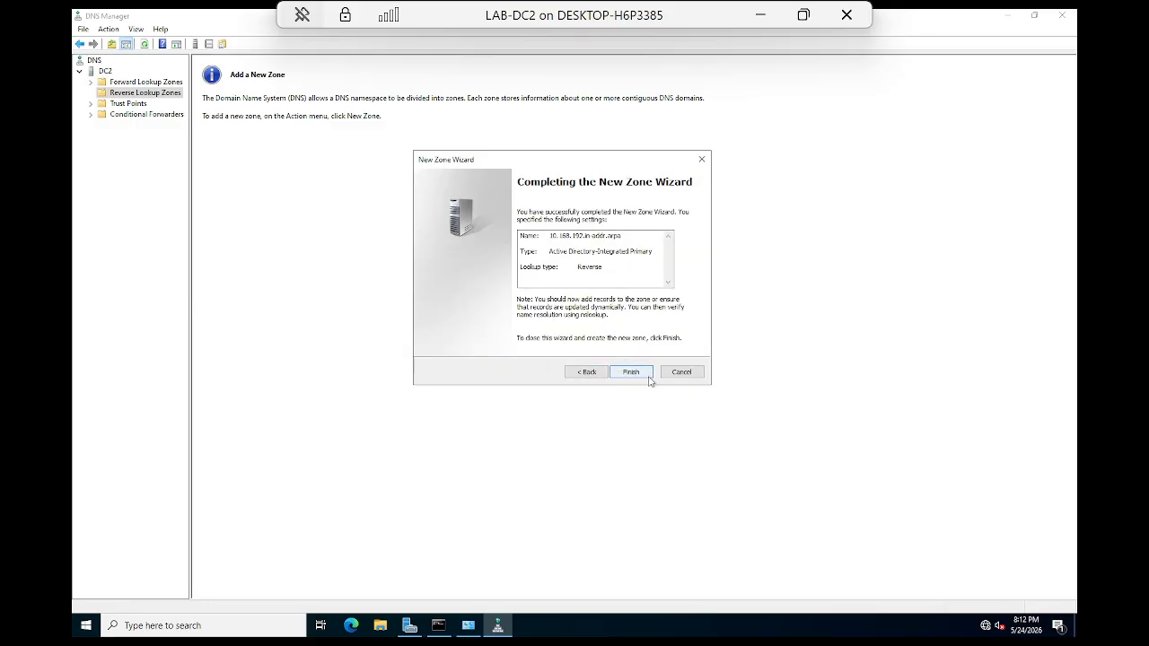
click(631, 374)
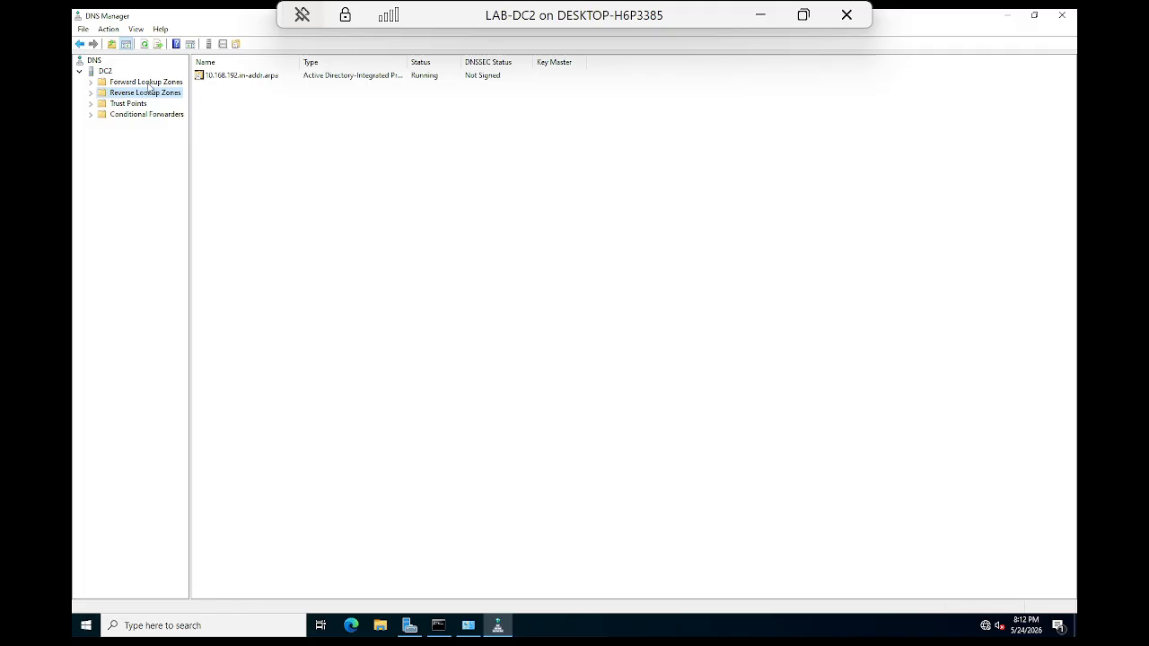
click(90, 93)
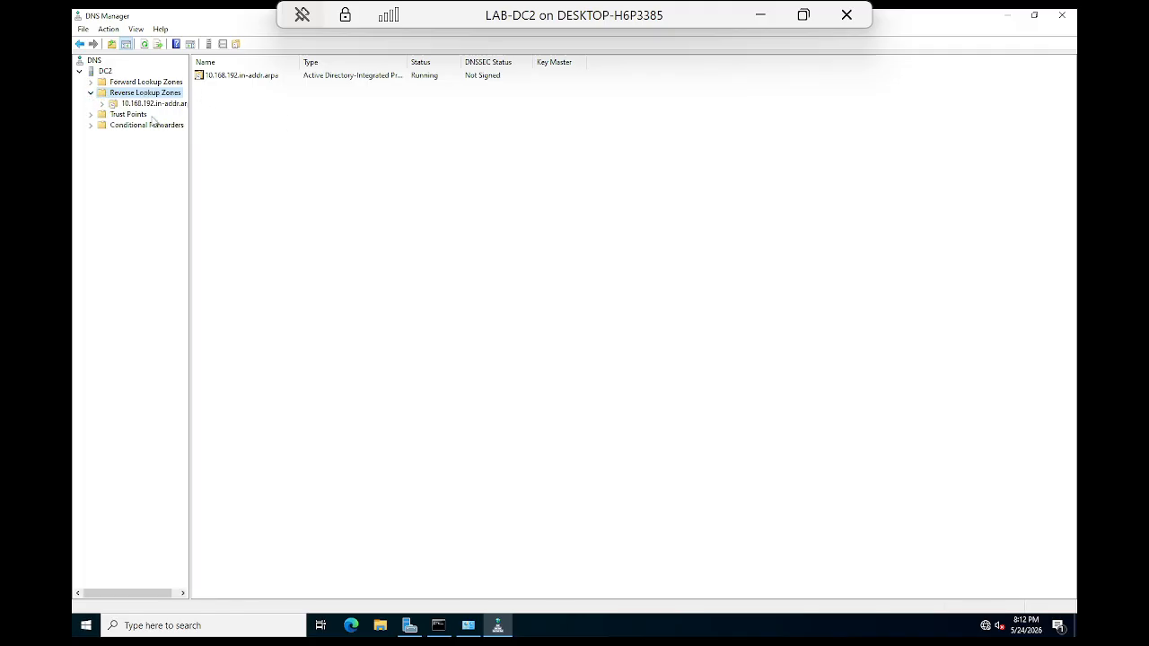
click(159, 105)
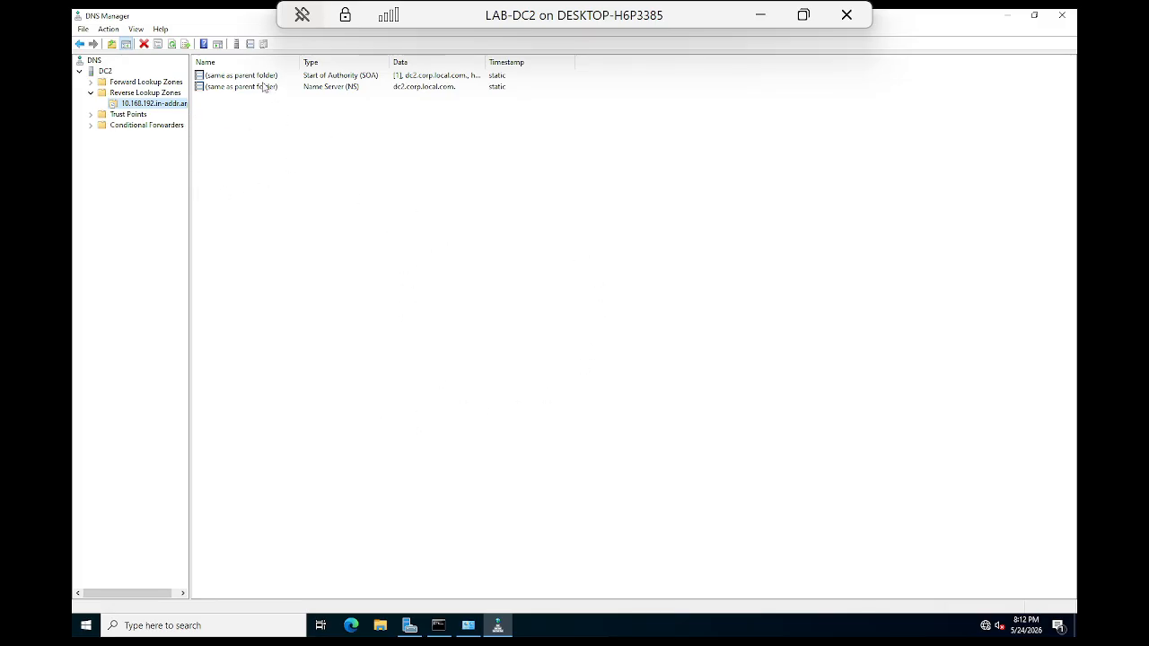
click(269, 158)
Step: Start a new Pointer (PTR) record and browse DC2's zones for the target host
right_click(269, 158)
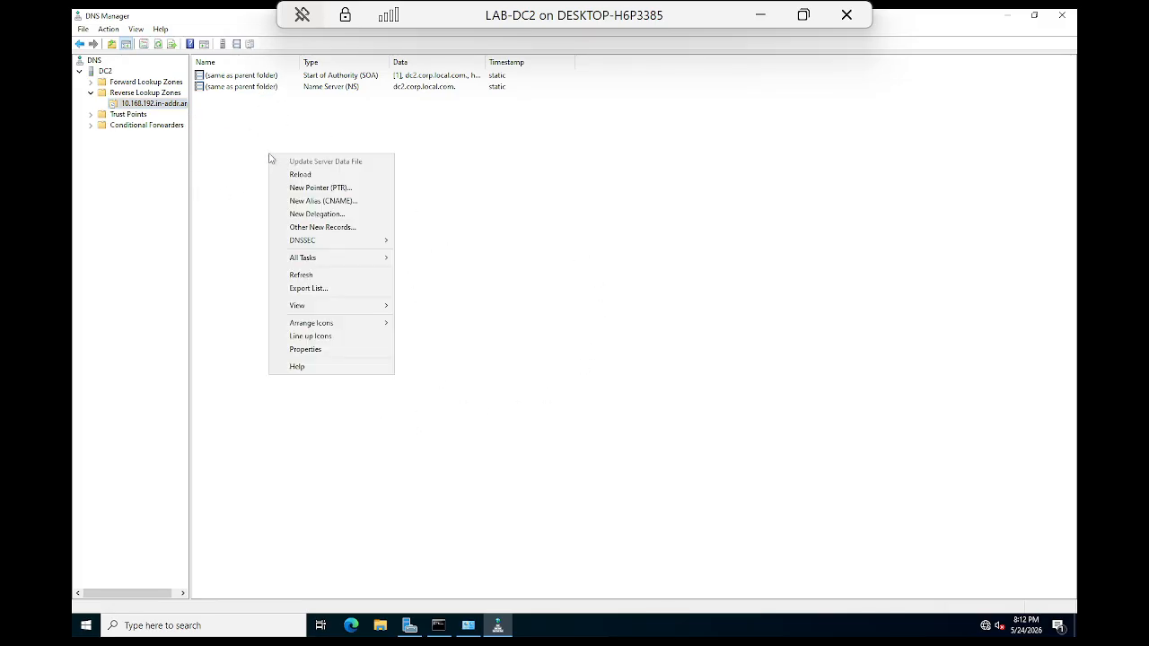
click(353, 192)
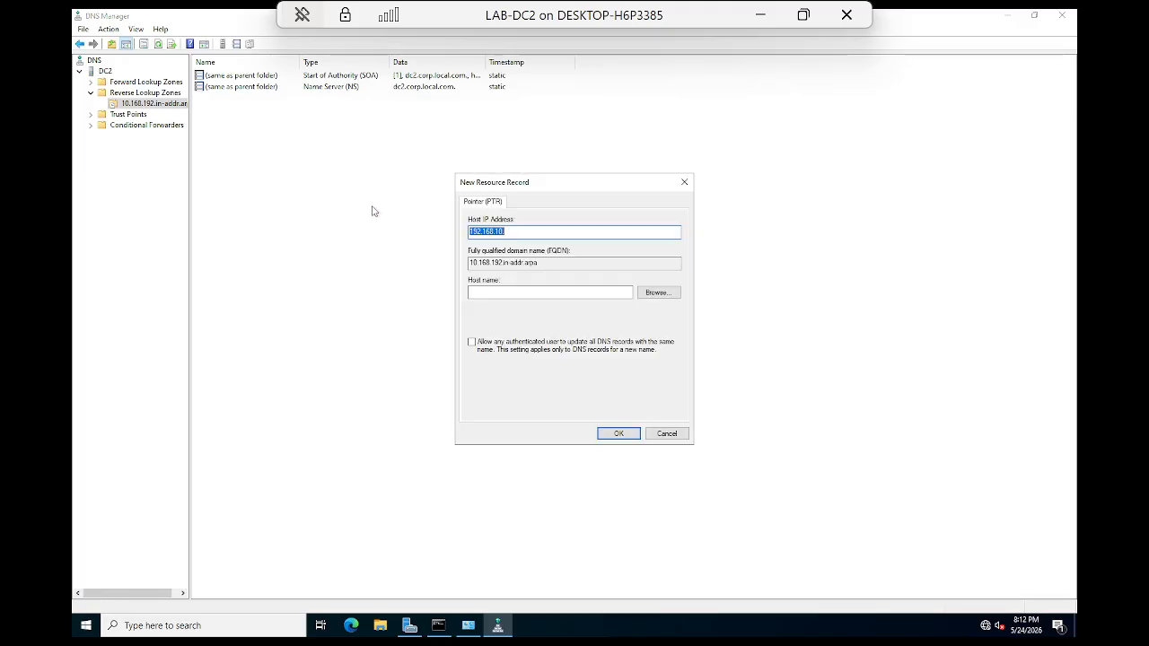
click(658, 293)
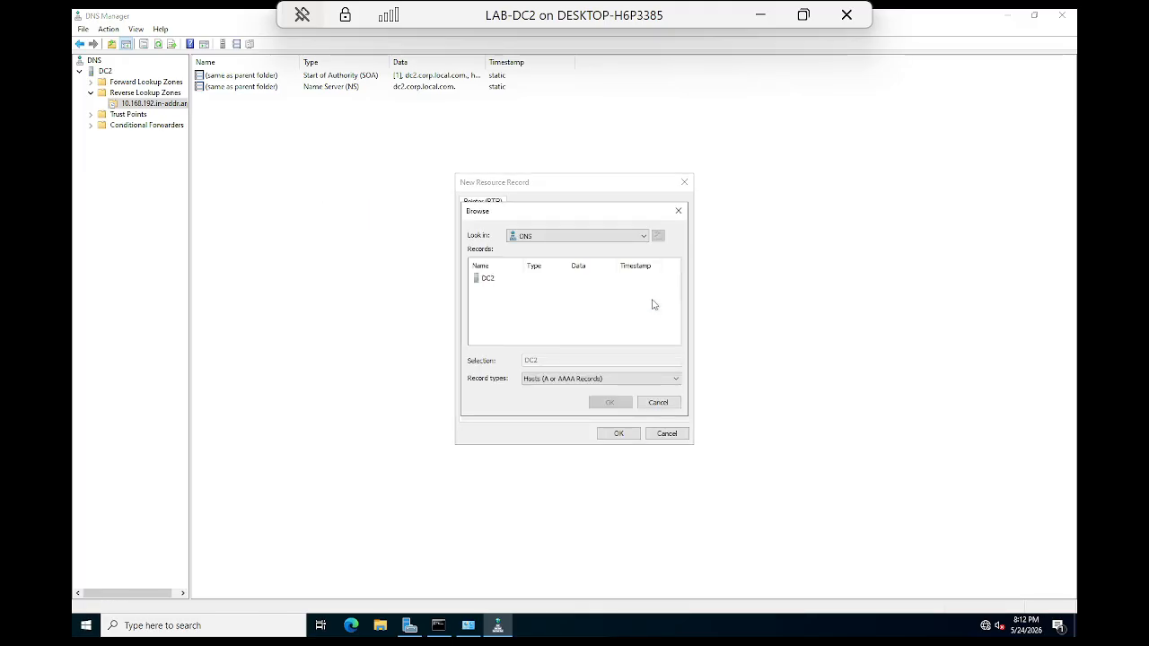
click(483, 281)
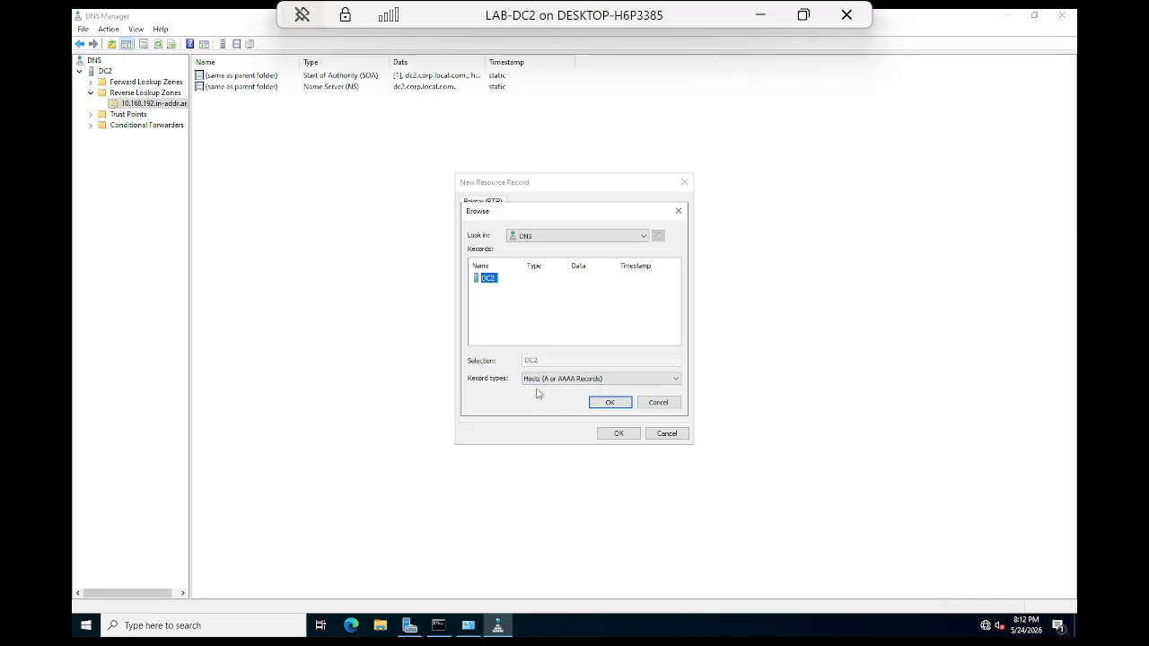
double_click(486, 280)
double_click(500, 280)
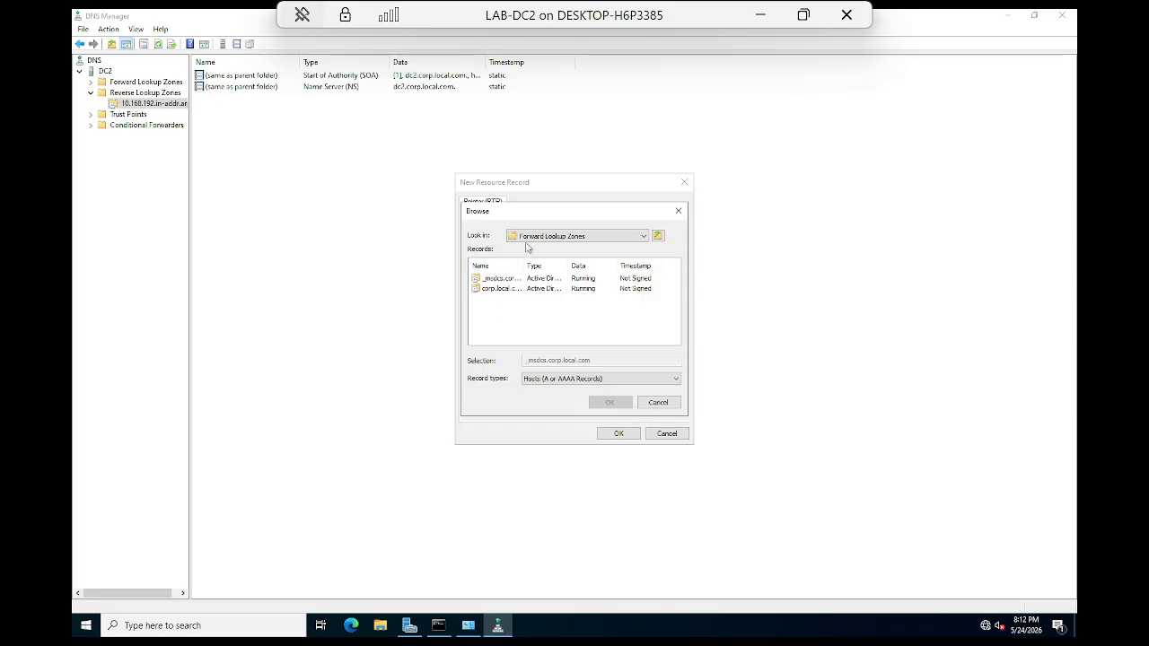
click(645, 237)
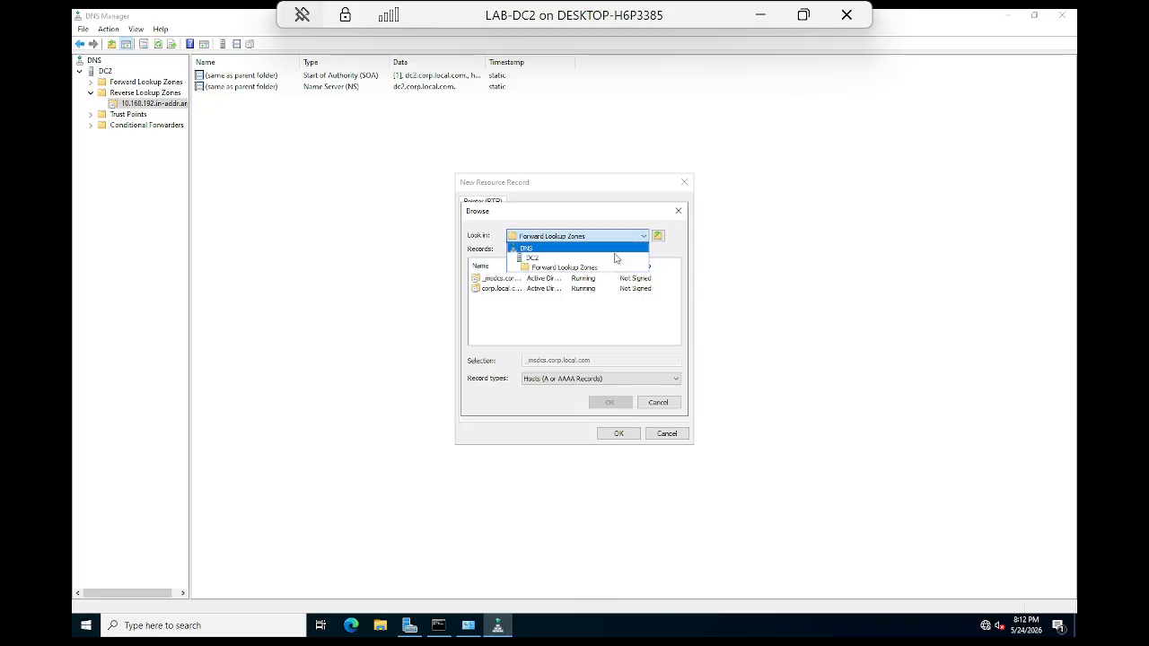
click(528, 255)
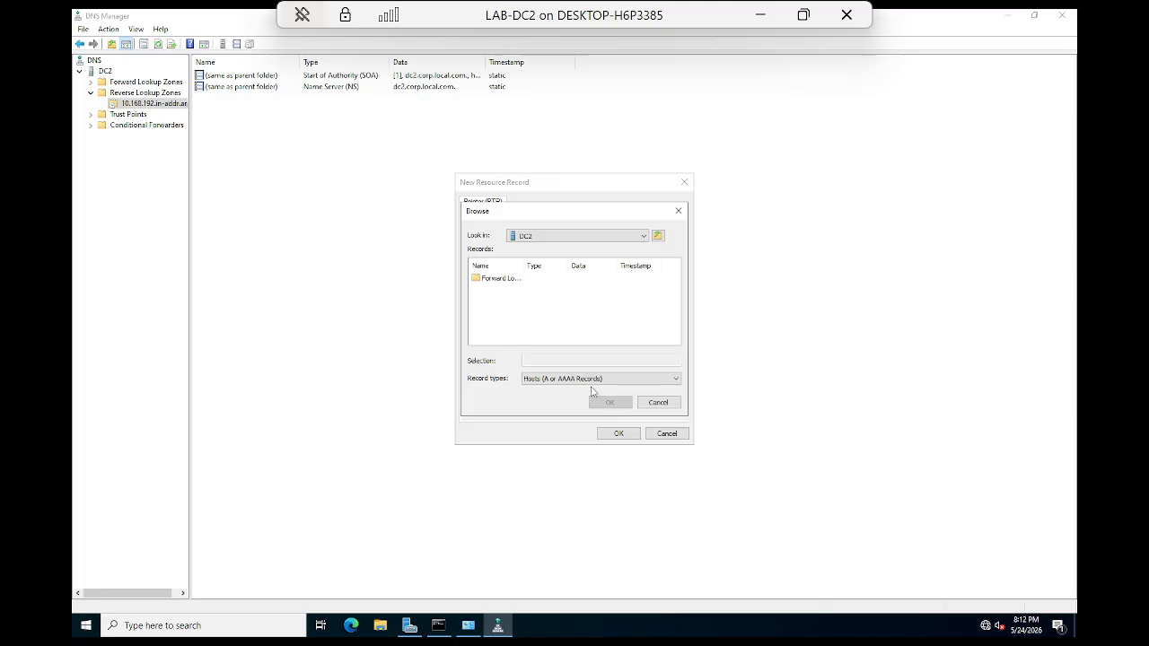
Step: Filter the browser to host records and open the corp.local.com forward zone
click(536, 381)
click(536, 380)
click(474, 279)
double_click(491, 282)
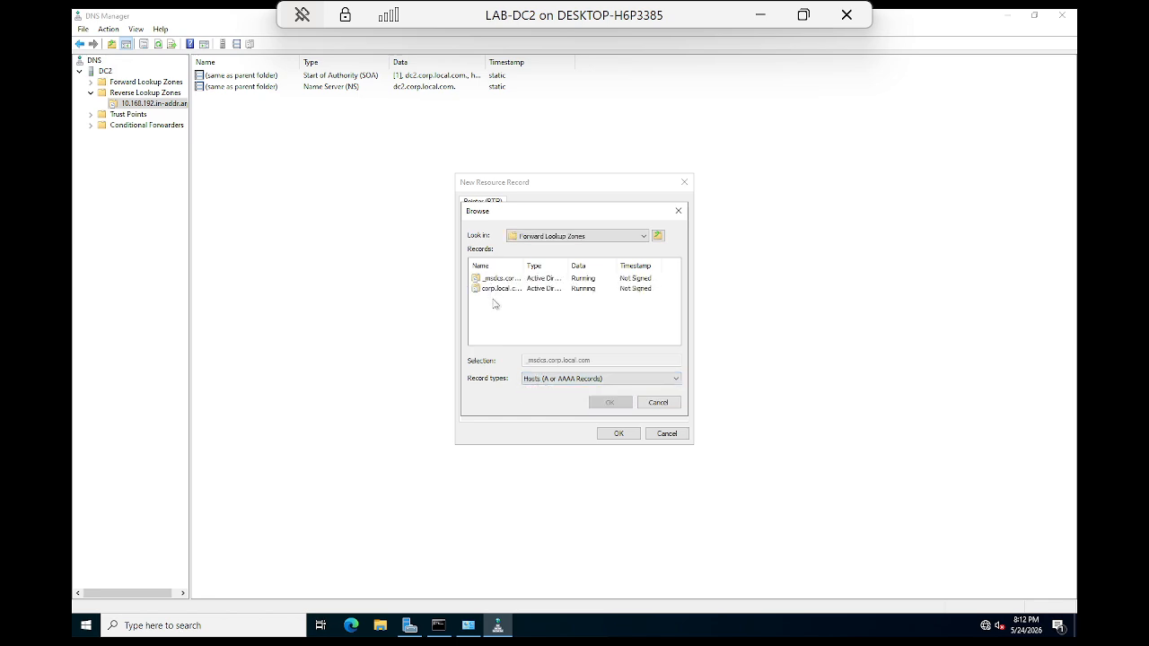
click(498, 289)
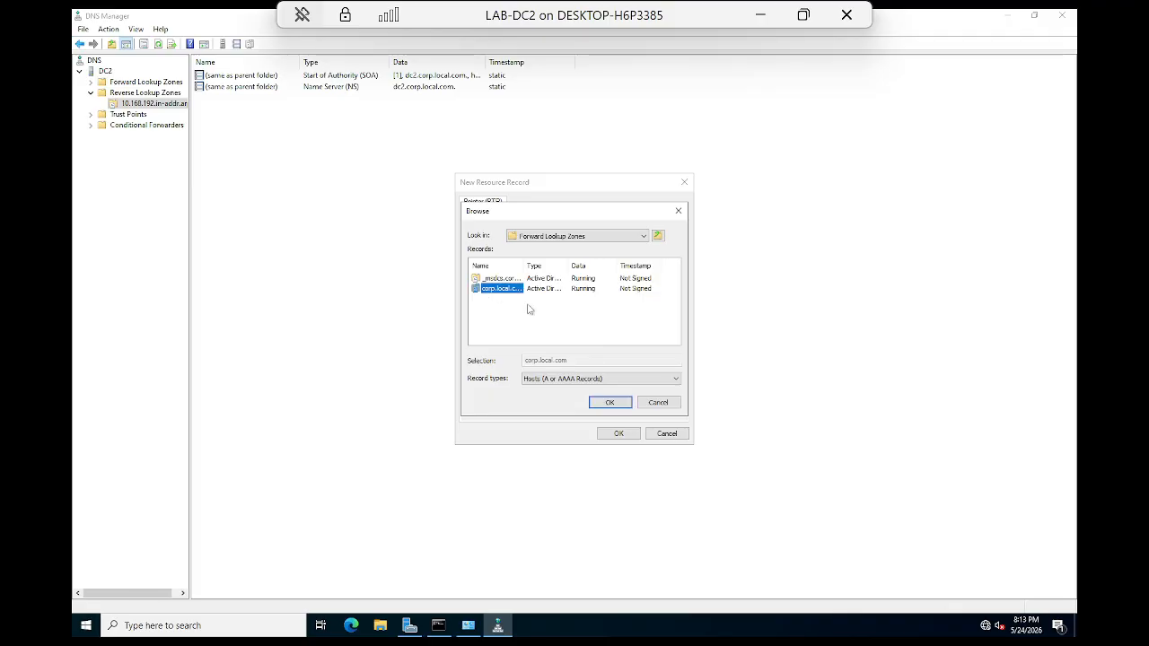
drag(524, 265, 584, 262)
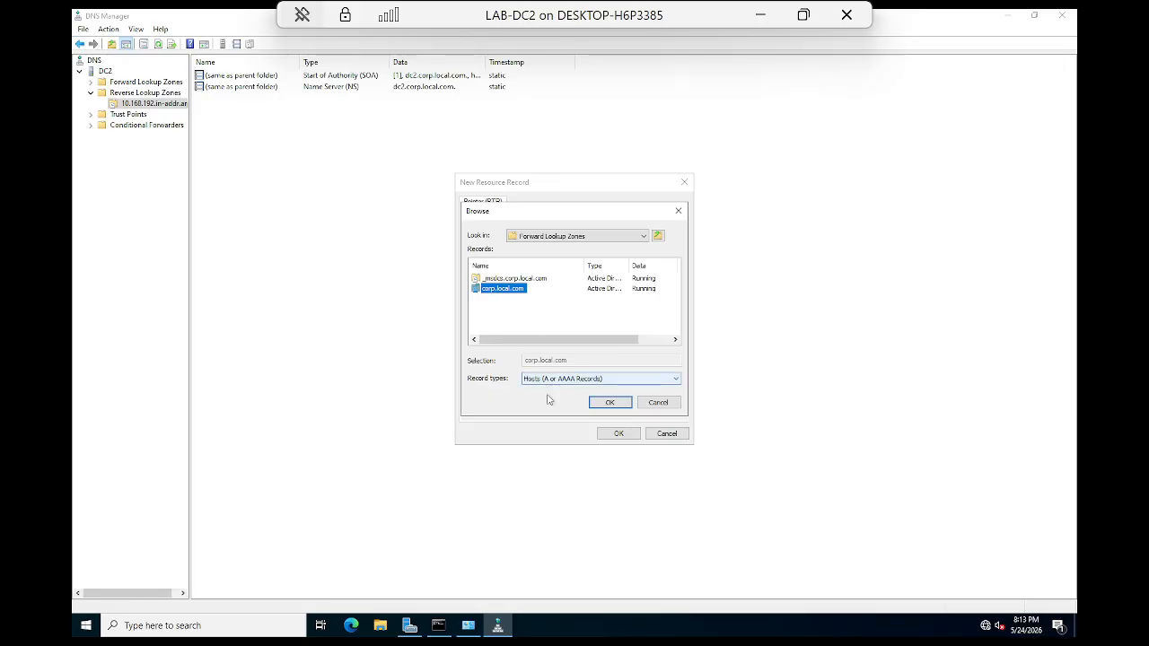
click(608, 402)
click(616, 436)
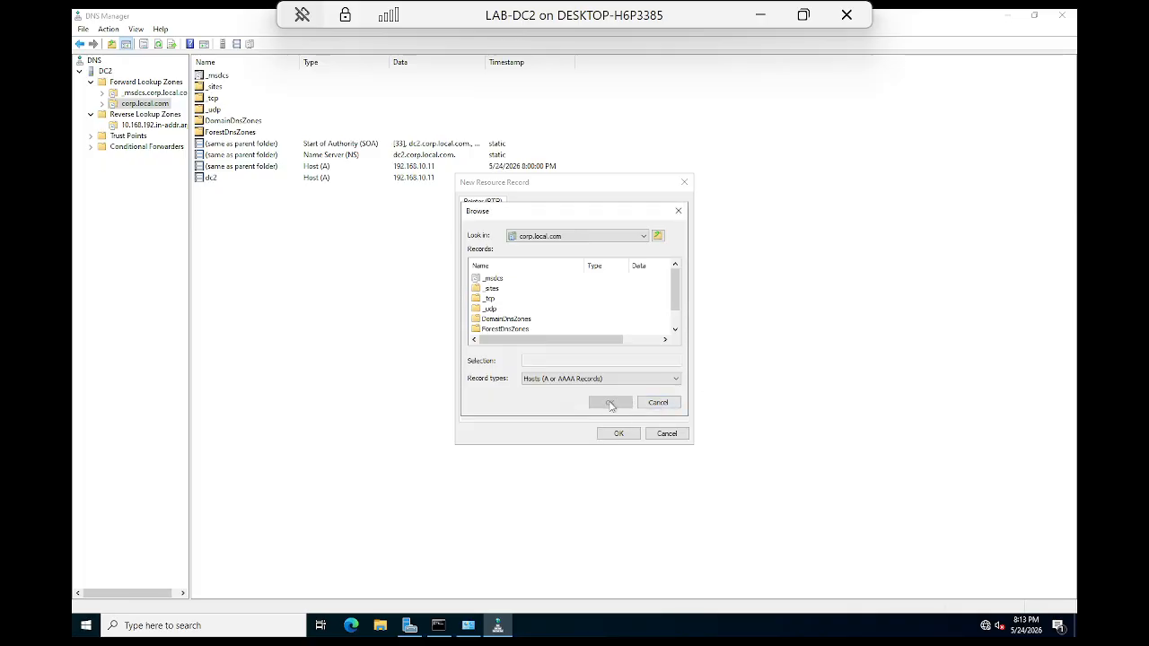
scroll(511, 312, down, 1)
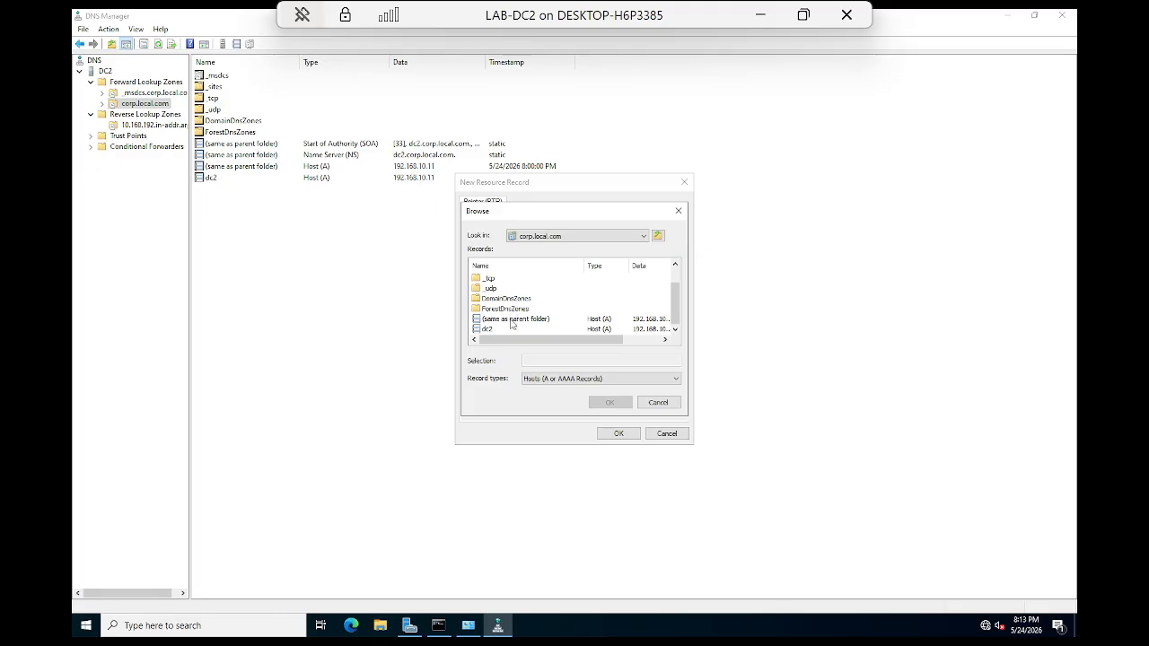
Step: Choose host dc2.corp.local.com, allow authenticated updates, and create the 192.168.10.11 PTR record
click(490, 330)
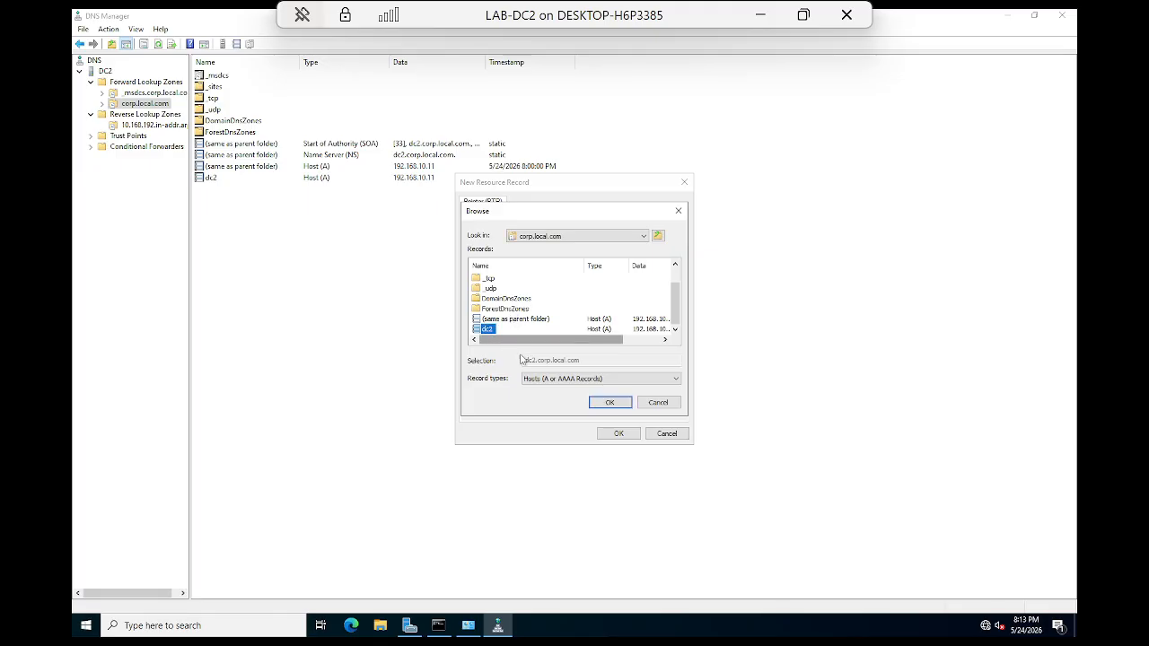
click(599, 402)
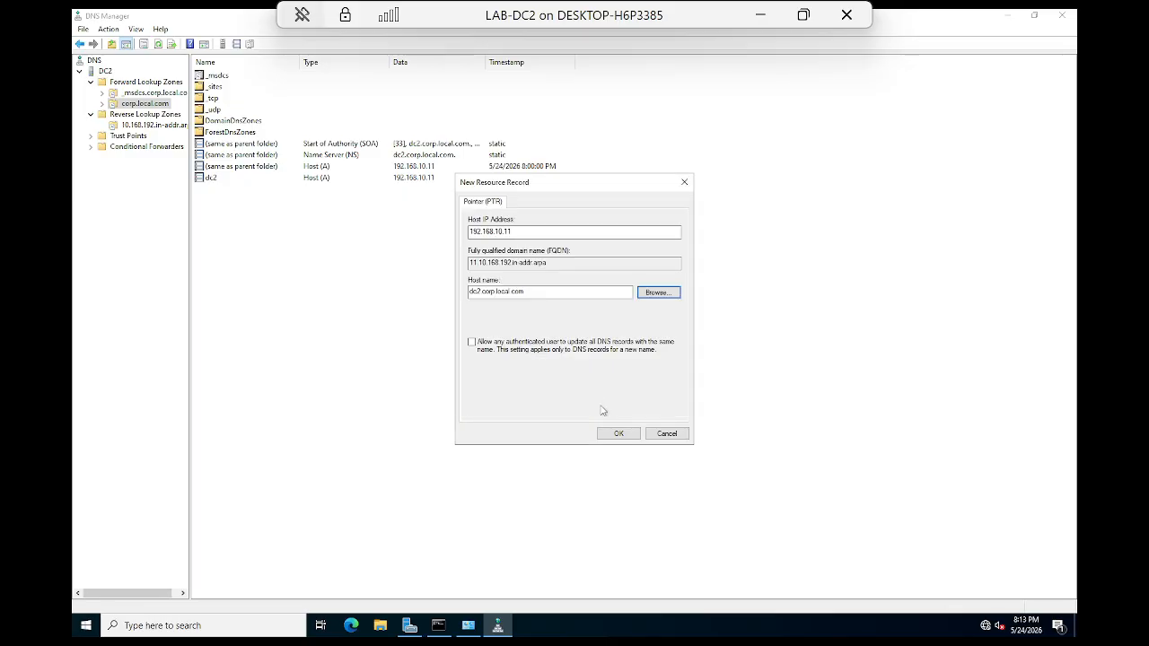
click(470, 343)
click(618, 435)
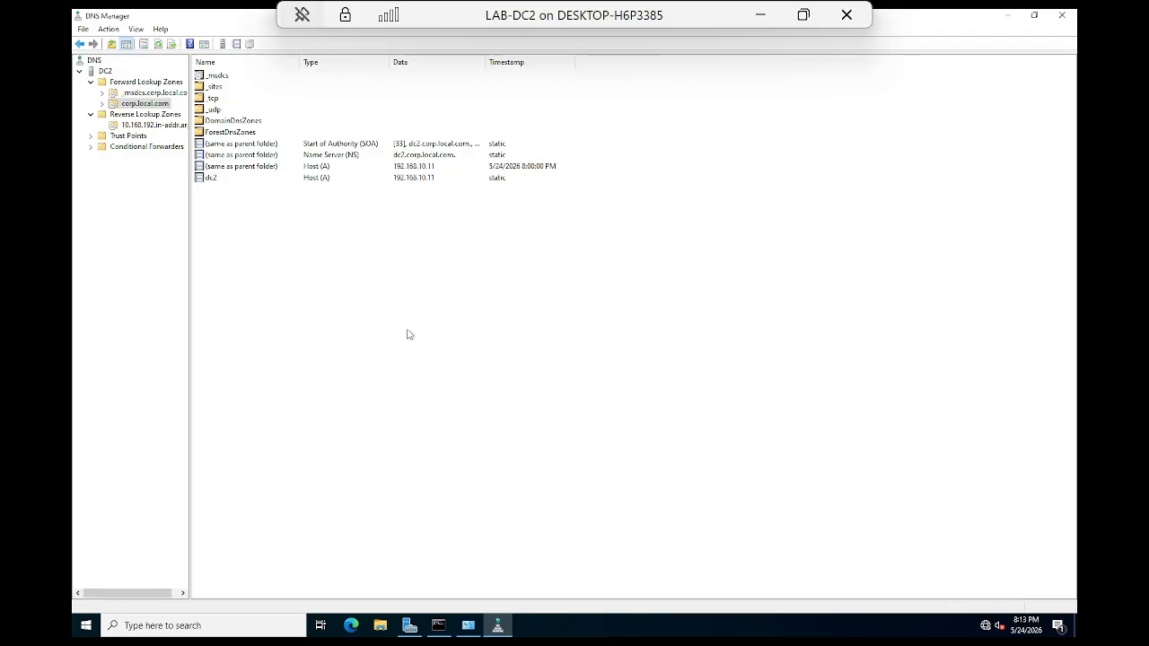
click(141, 124)
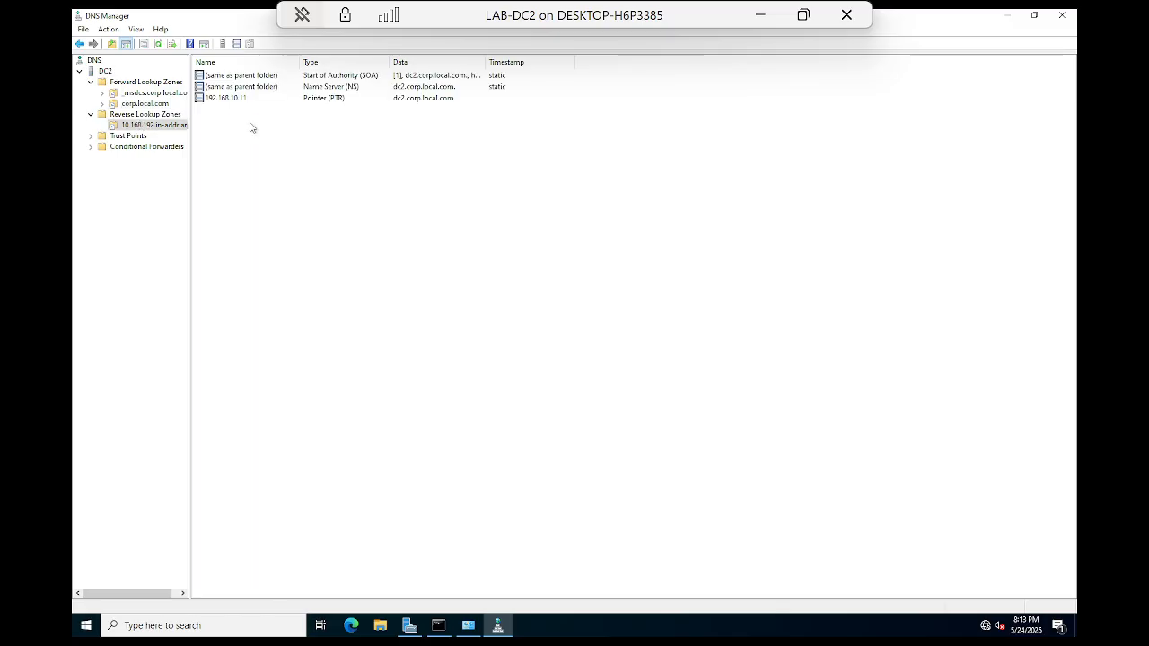
click(228, 98)
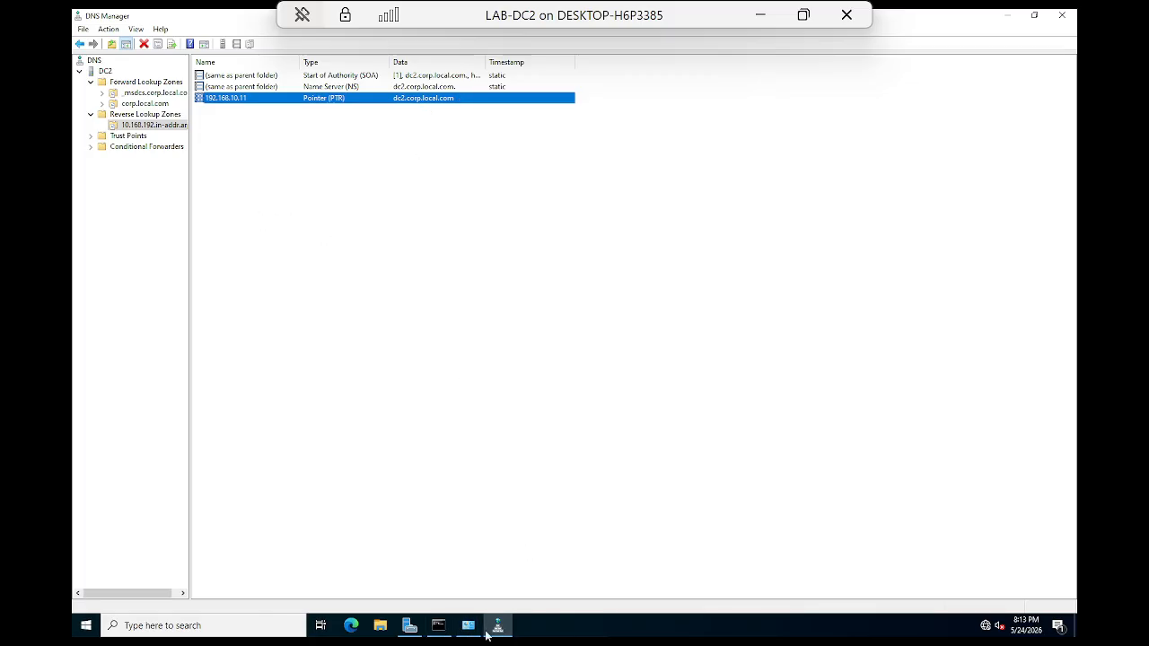
Step: Rerun nslookup corp.local.com, select its 192.168.10.11 result, and minimize the console
click(439, 625)
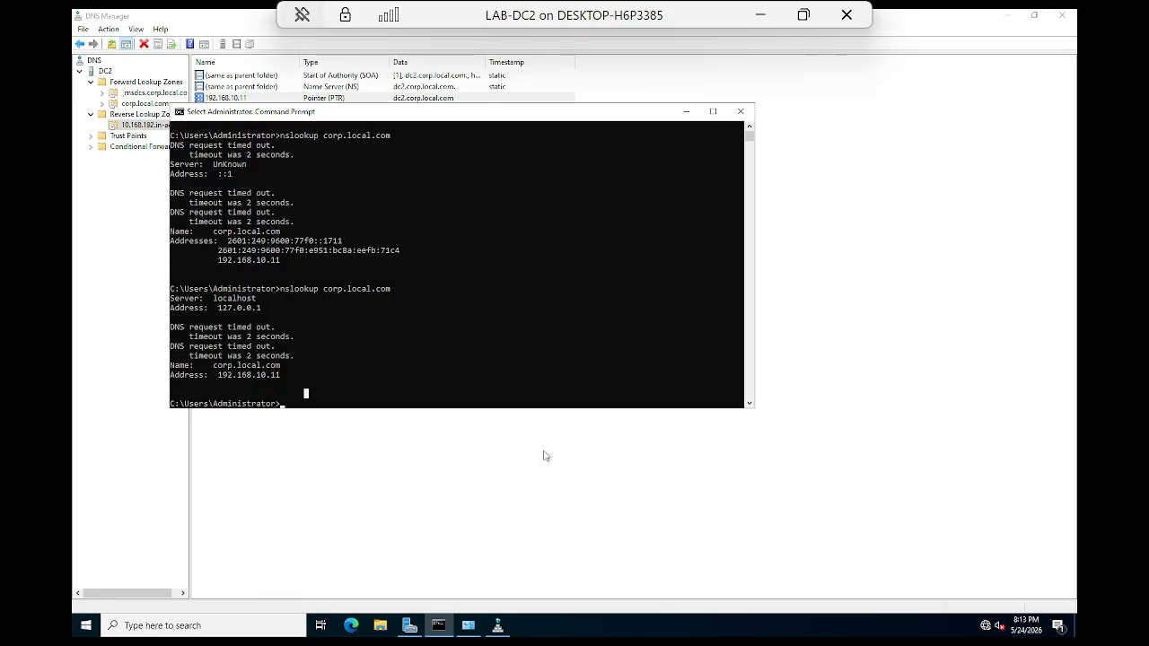
key(Up)
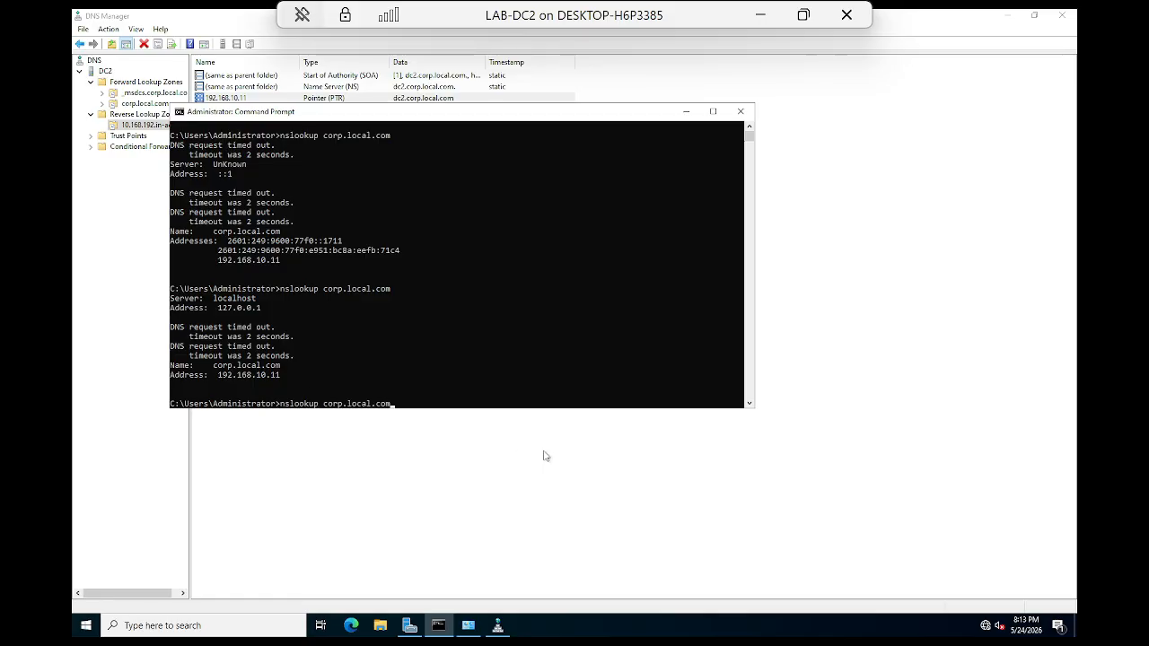
key(Return)
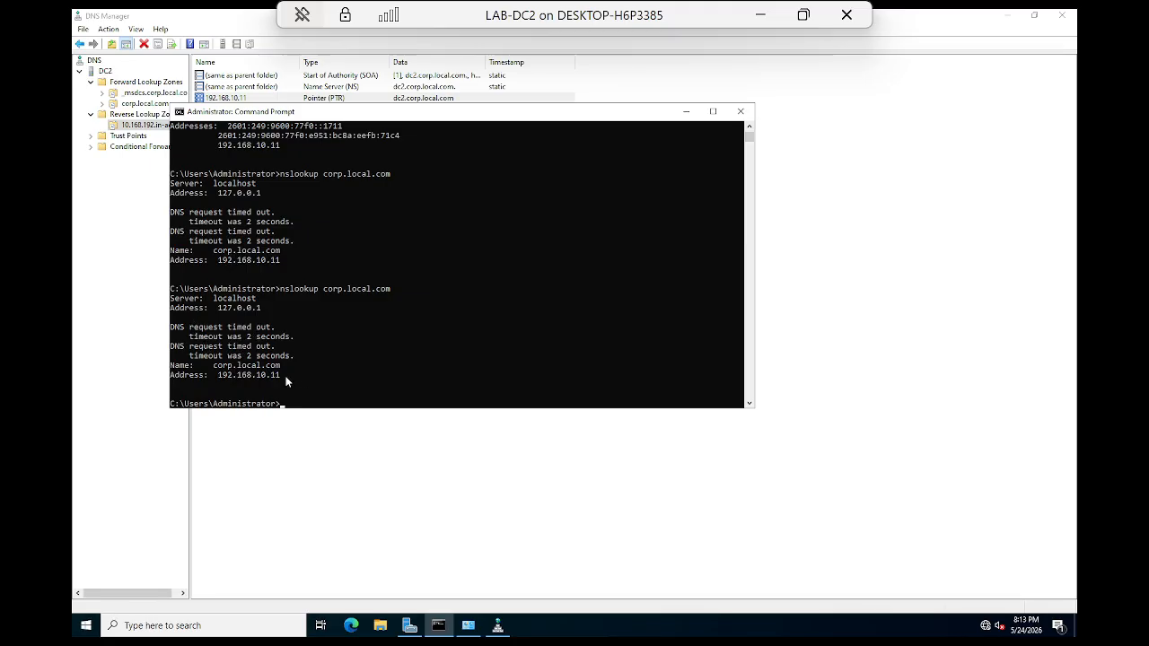
drag(291, 374, 167, 301)
click(354, 372)
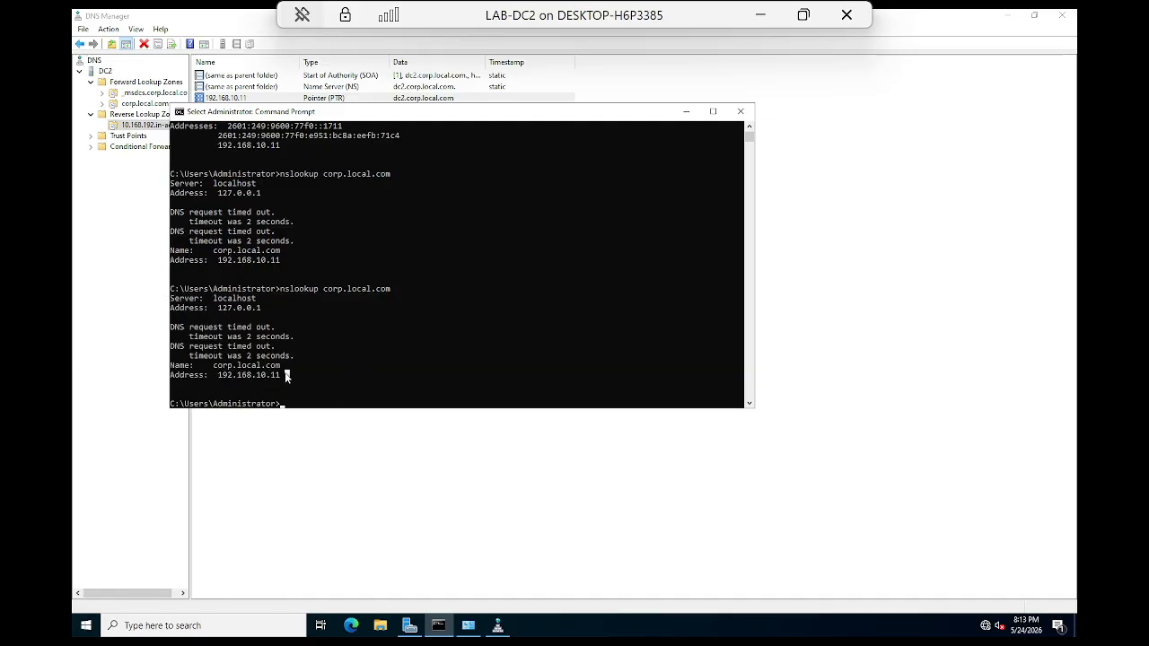
drag(285, 375, 189, 298)
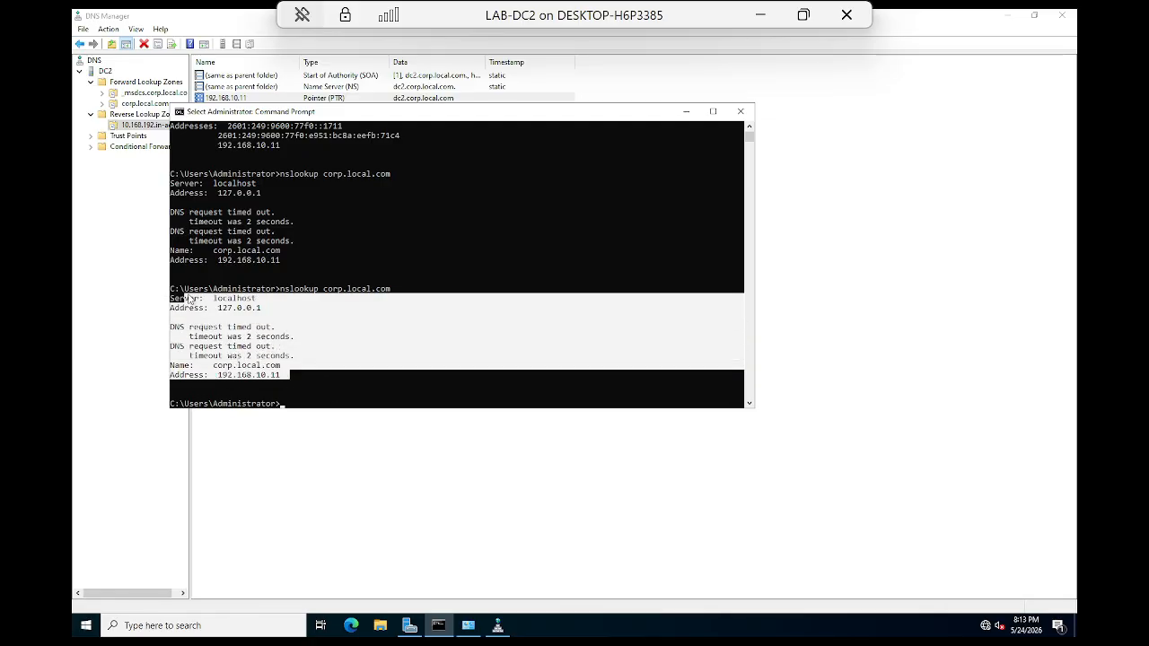
click(685, 111)
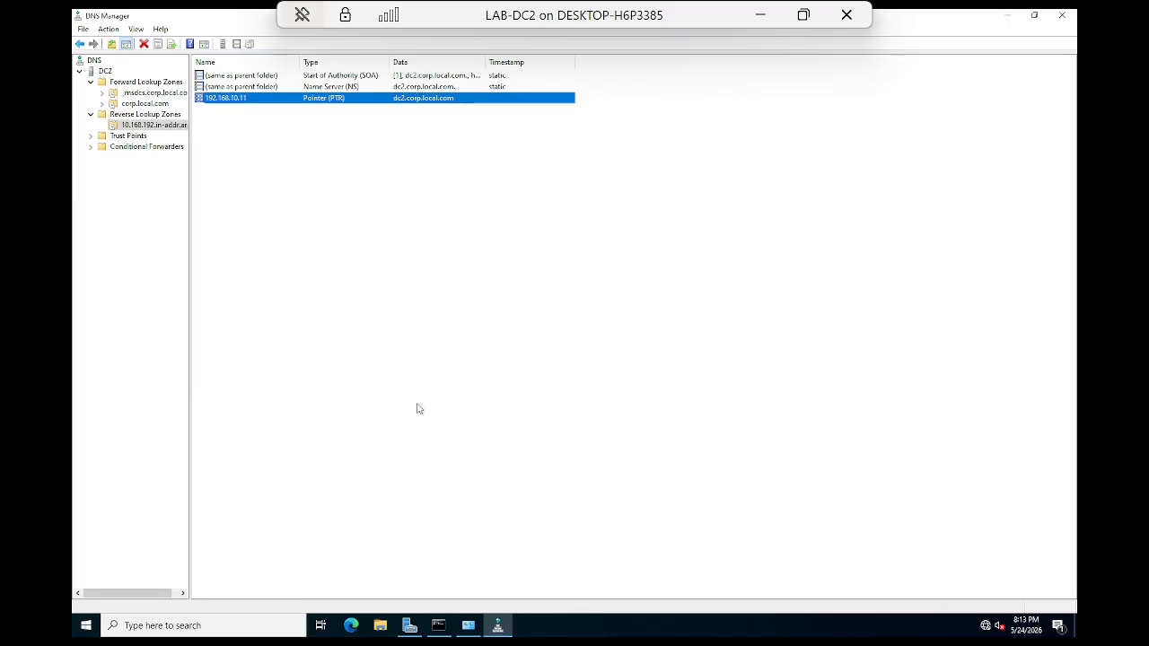
Step: Close DNS Manager and go to the DNS role page in Server Manager
click(1062, 15)
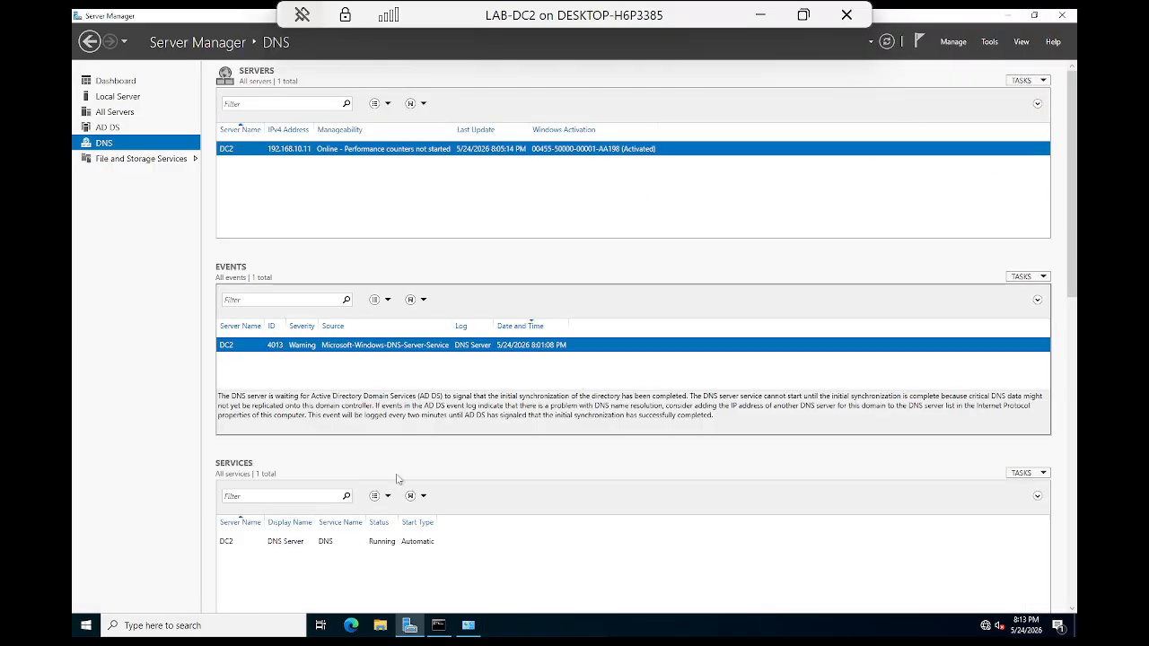
click(103, 159)
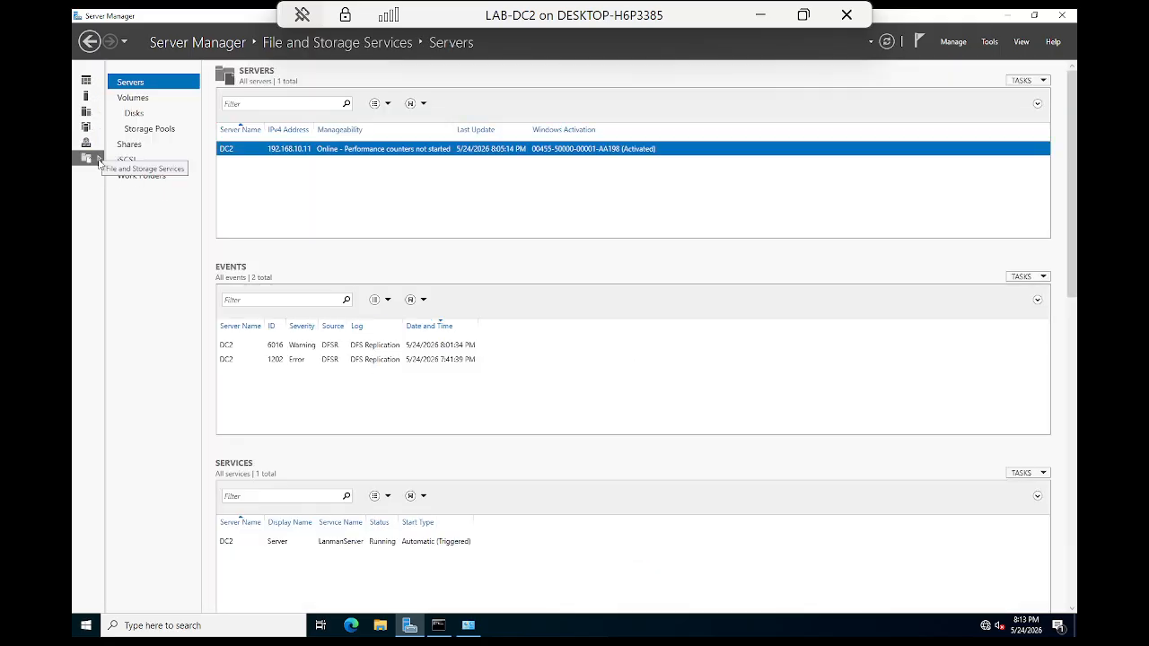
click(93, 147)
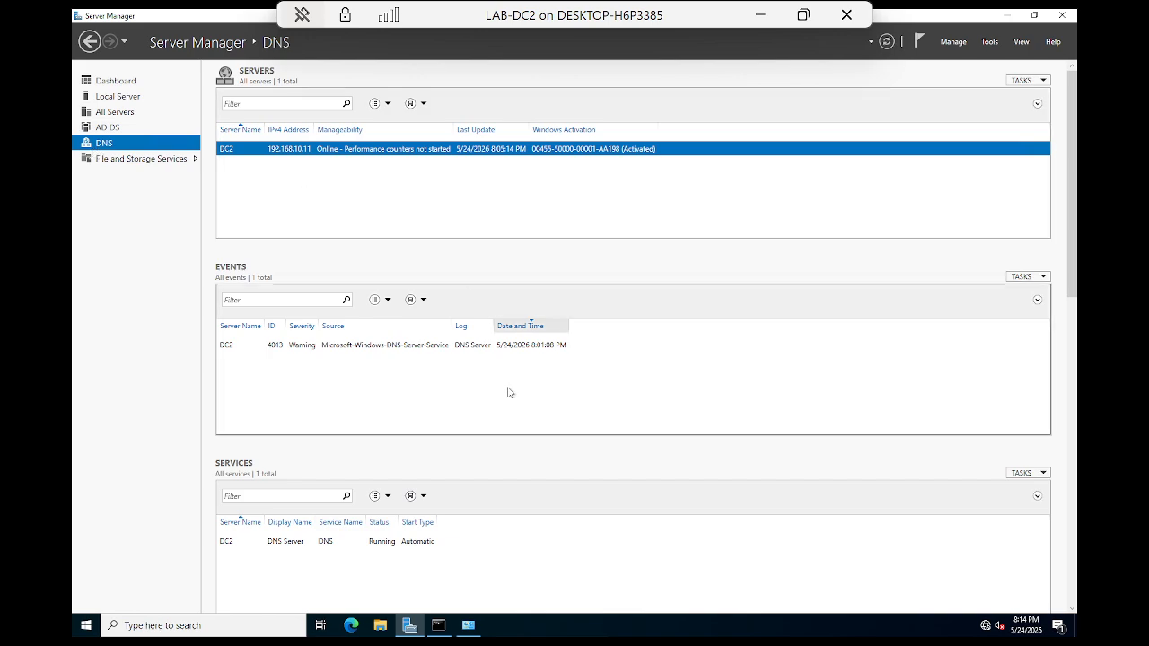
Step: Inspect the DNS Server 4013 warning and the running DNS Server service, then close Server Manager
click(228, 348)
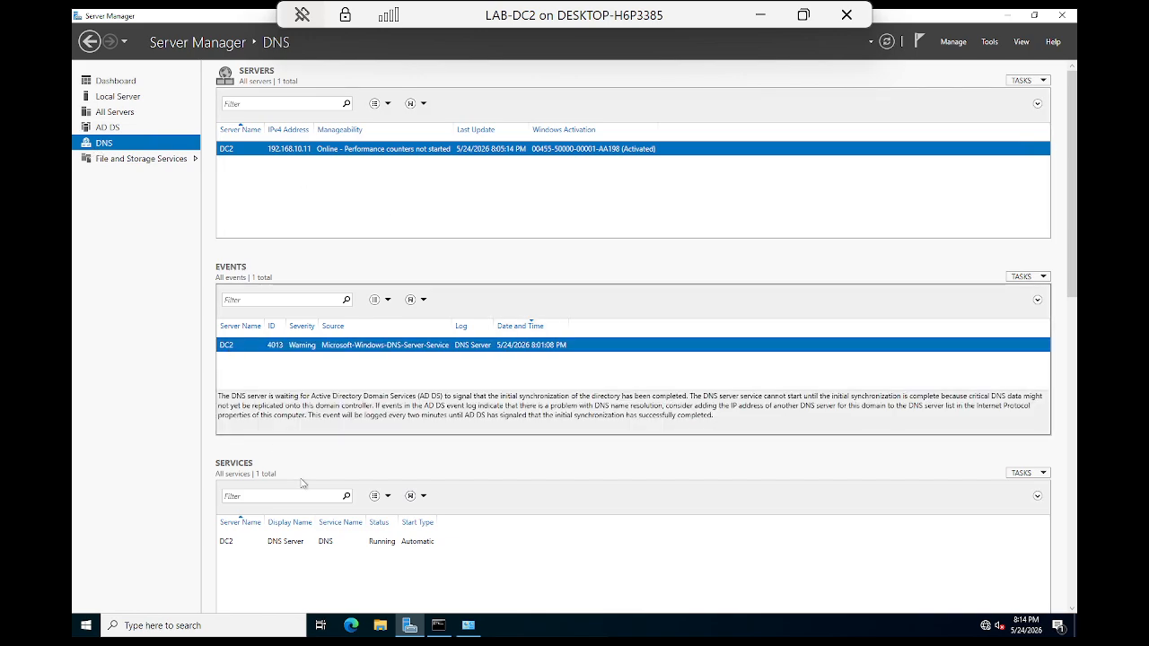
click(269, 542)
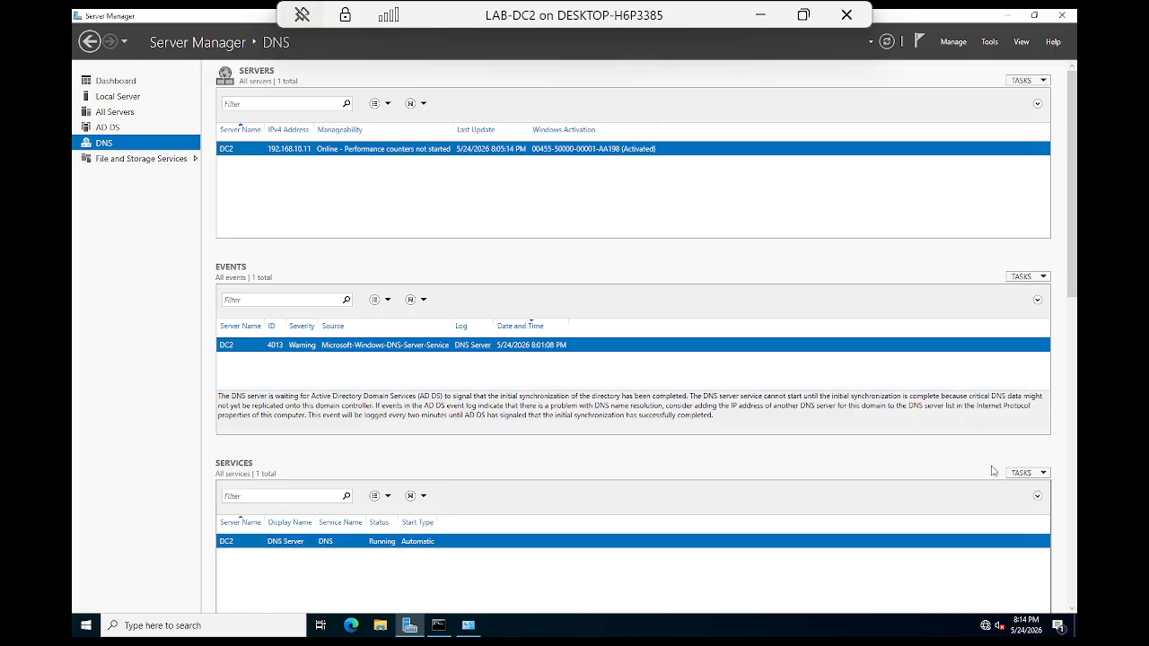
click(1061, 15)
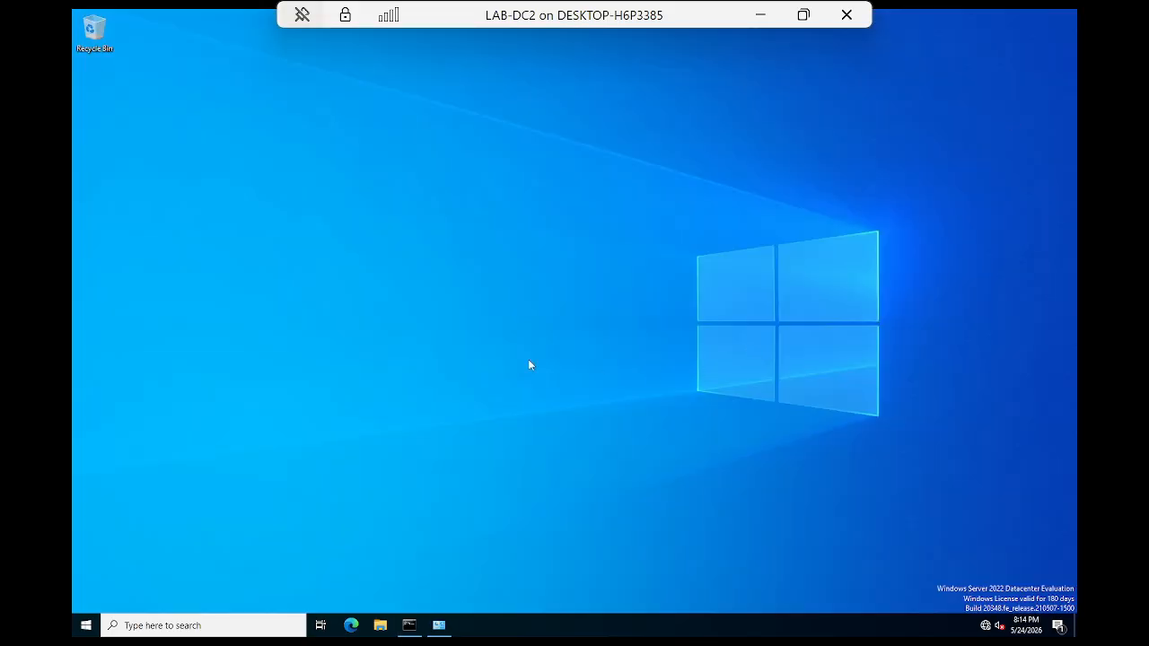
Step: Browse from This PC through C:\Windows into the NTDS folder holding ntds.dit and edb.chk
click(379, 625)
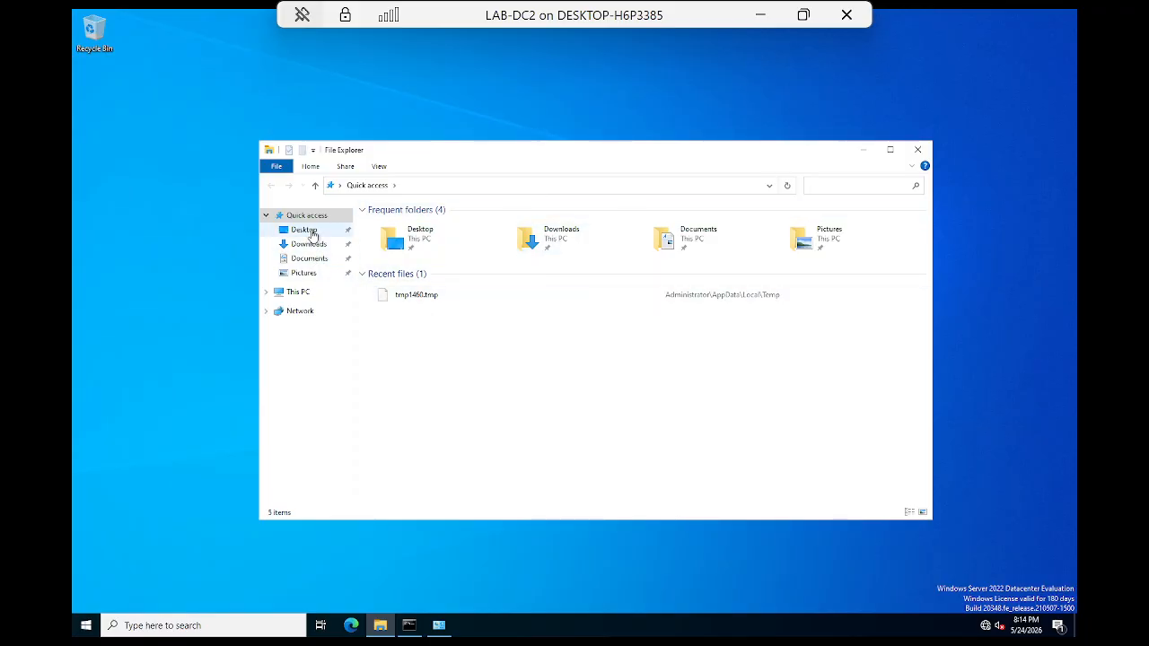
click(296, 293)
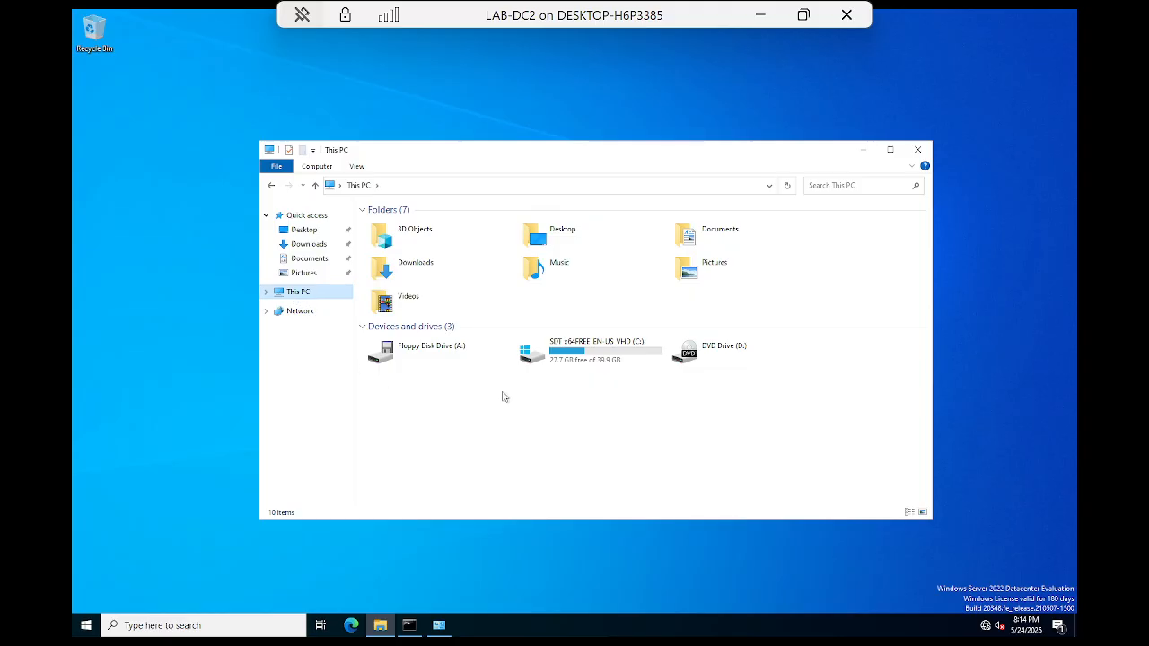
double_click(574, 364)
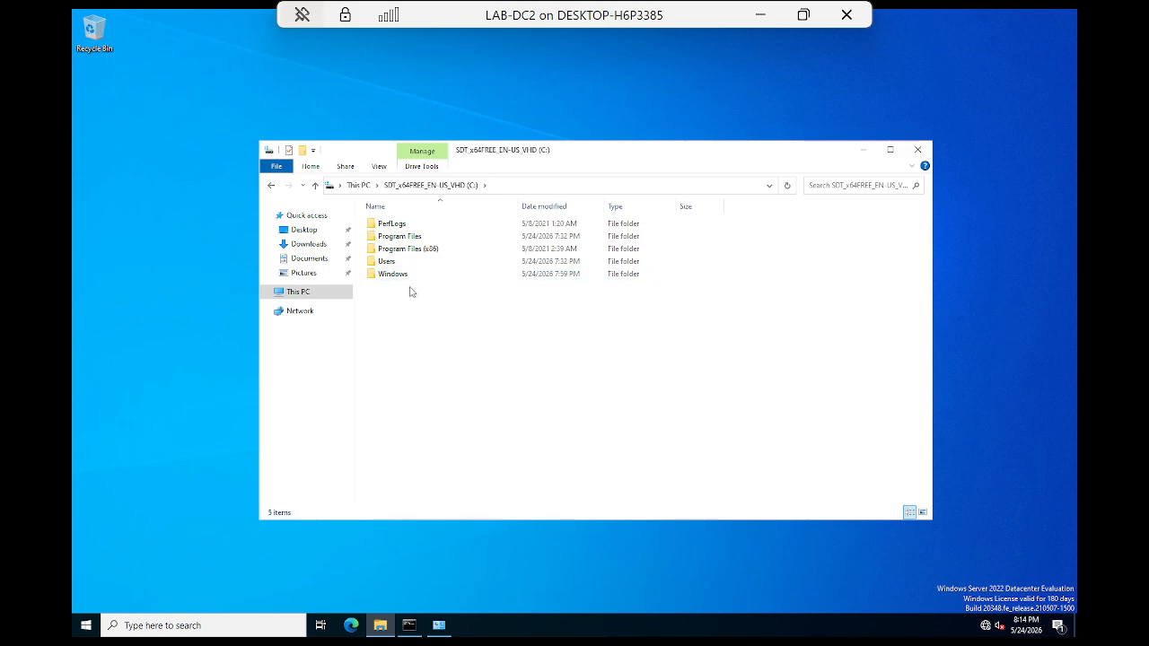
double_click(395, 274)
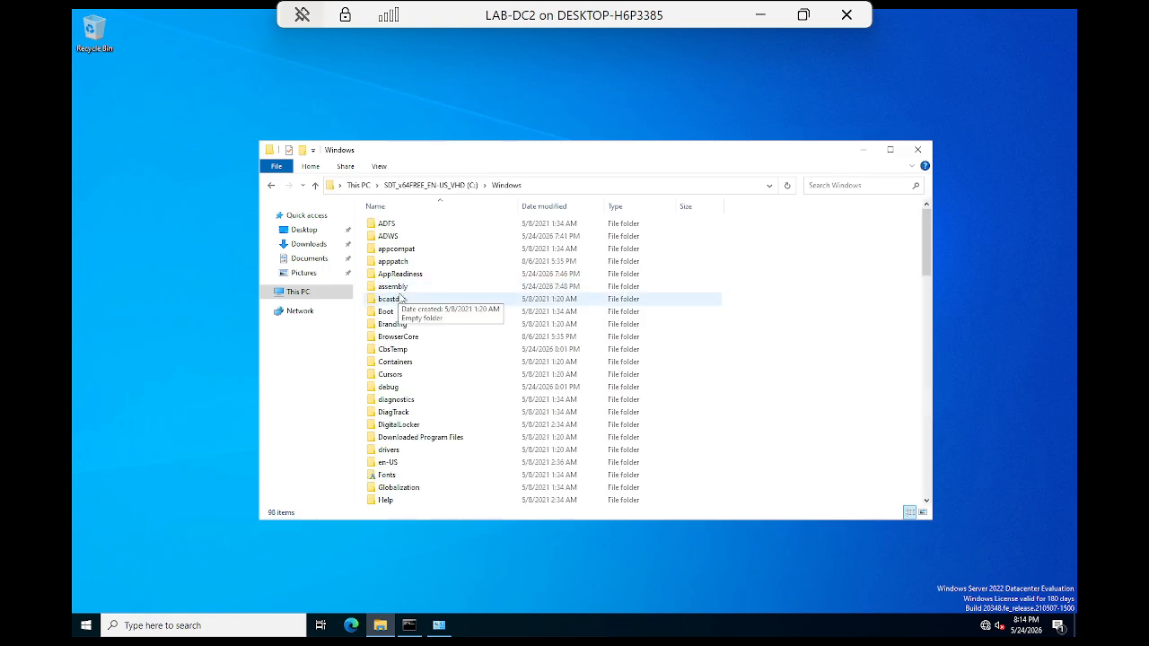
scroll(427, 470, down, 4)
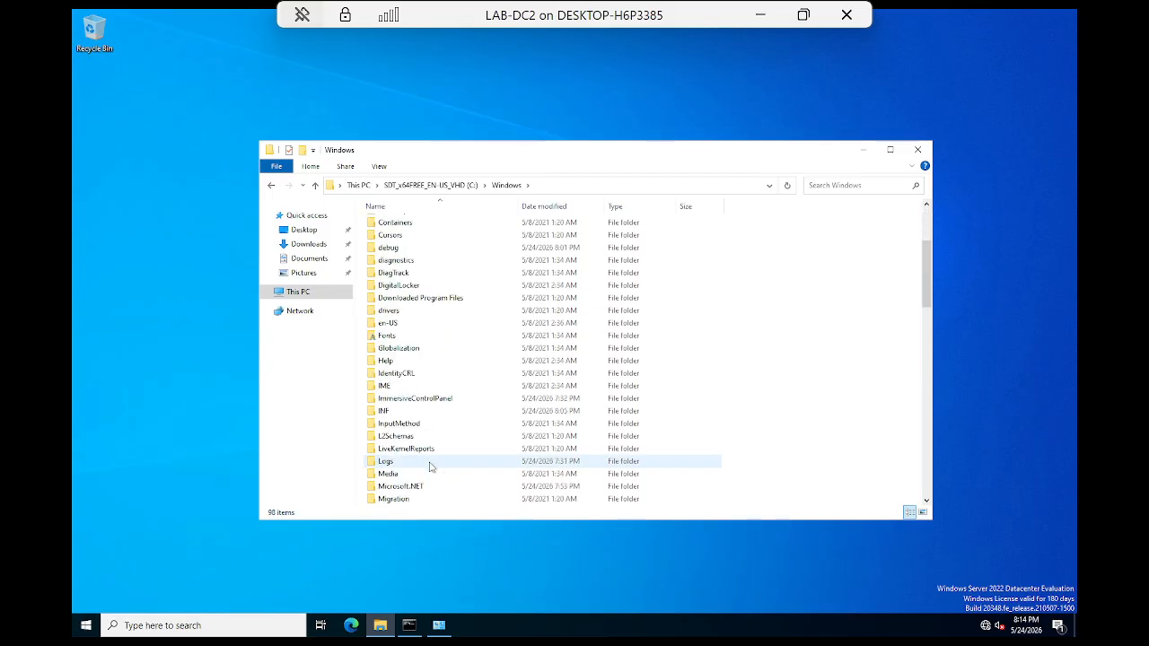
scroll(400, 449, down, 4)
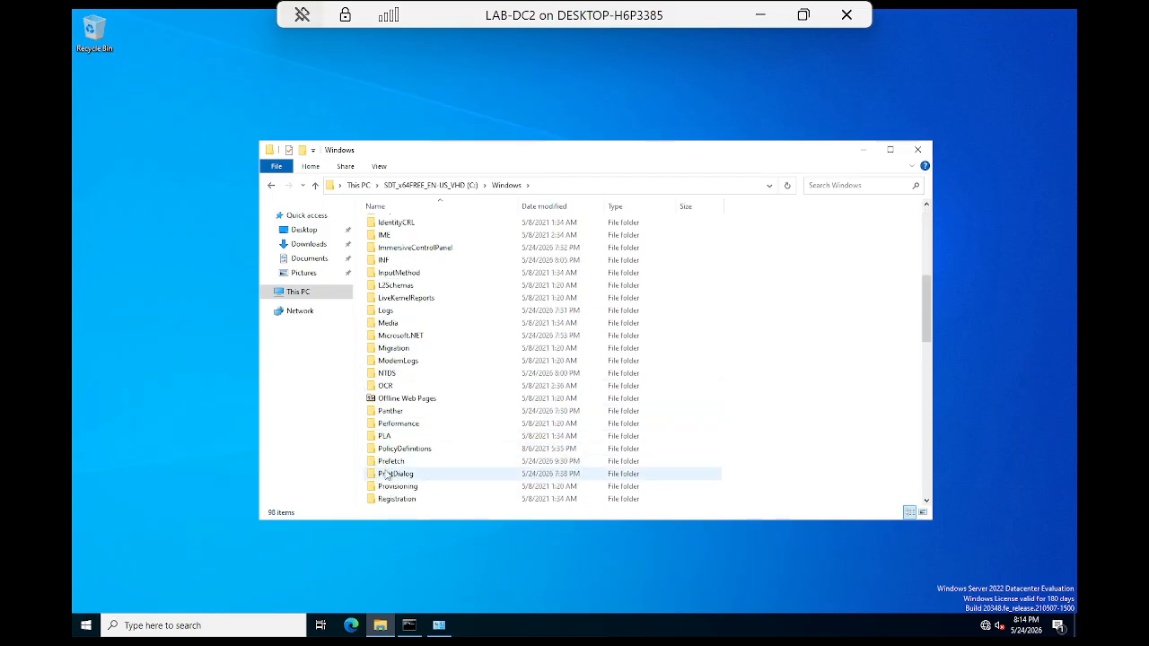
scroll(413, 476, down, 2)
scroll(413, 477, up, 1)
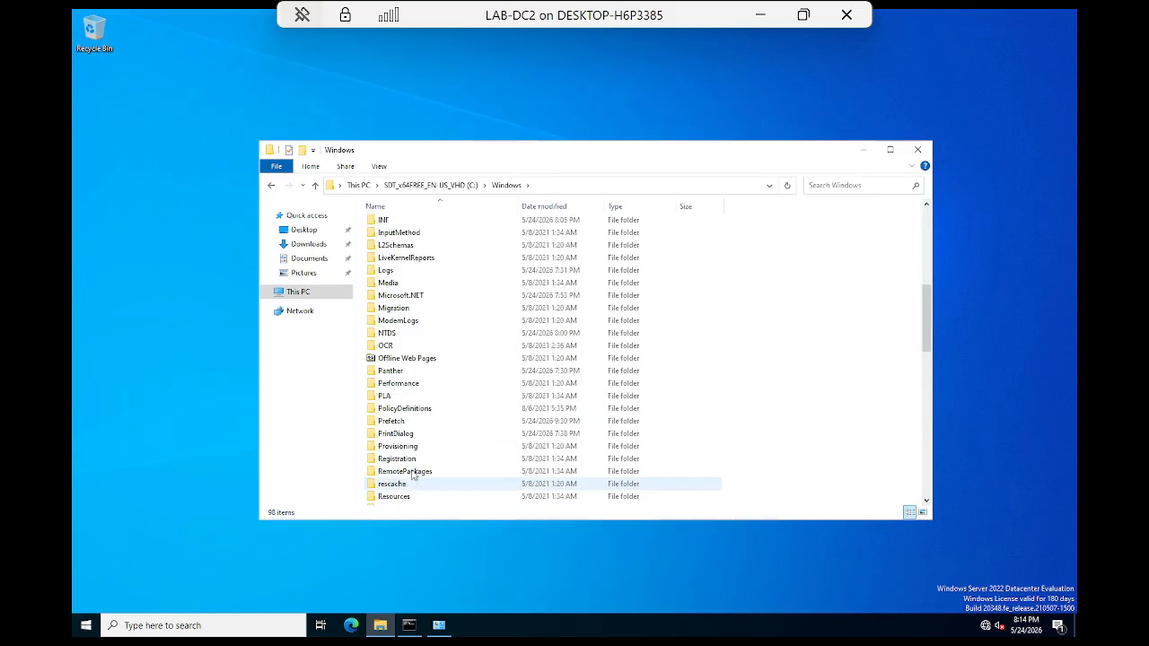
click(396, 335)
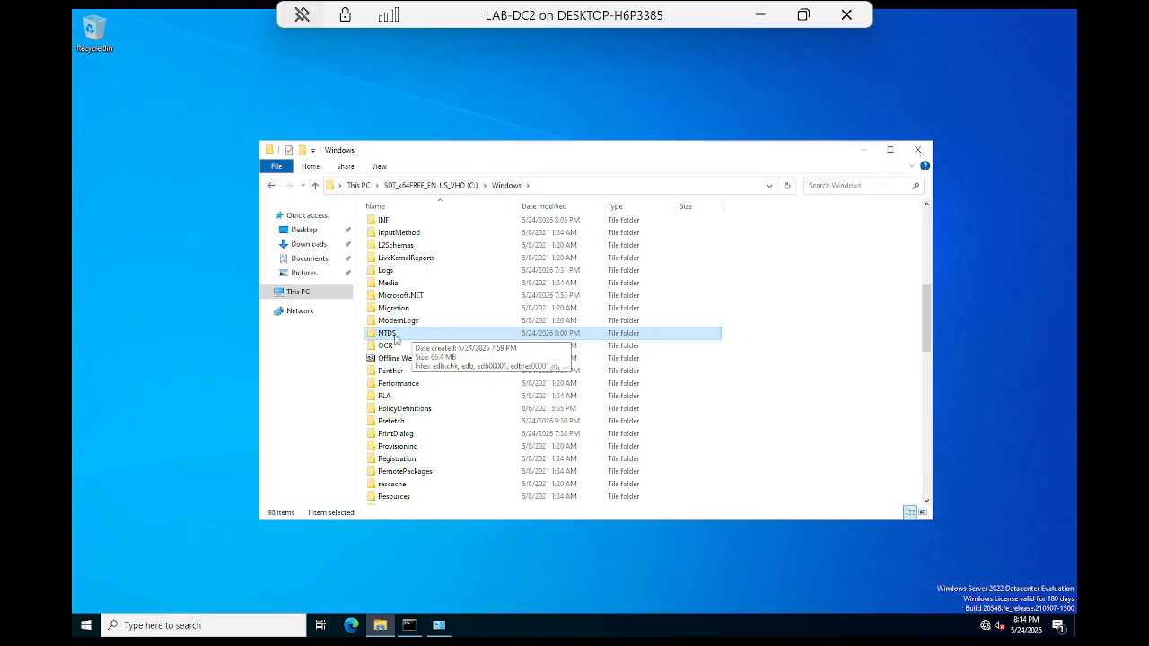
double_click(394, 338)
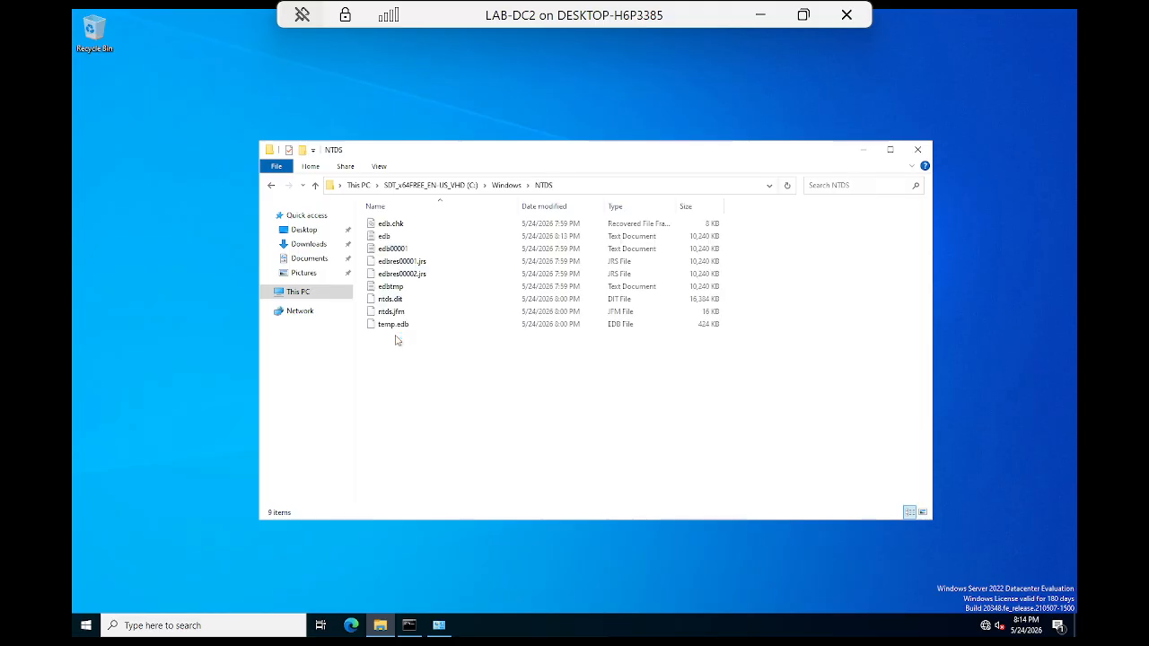
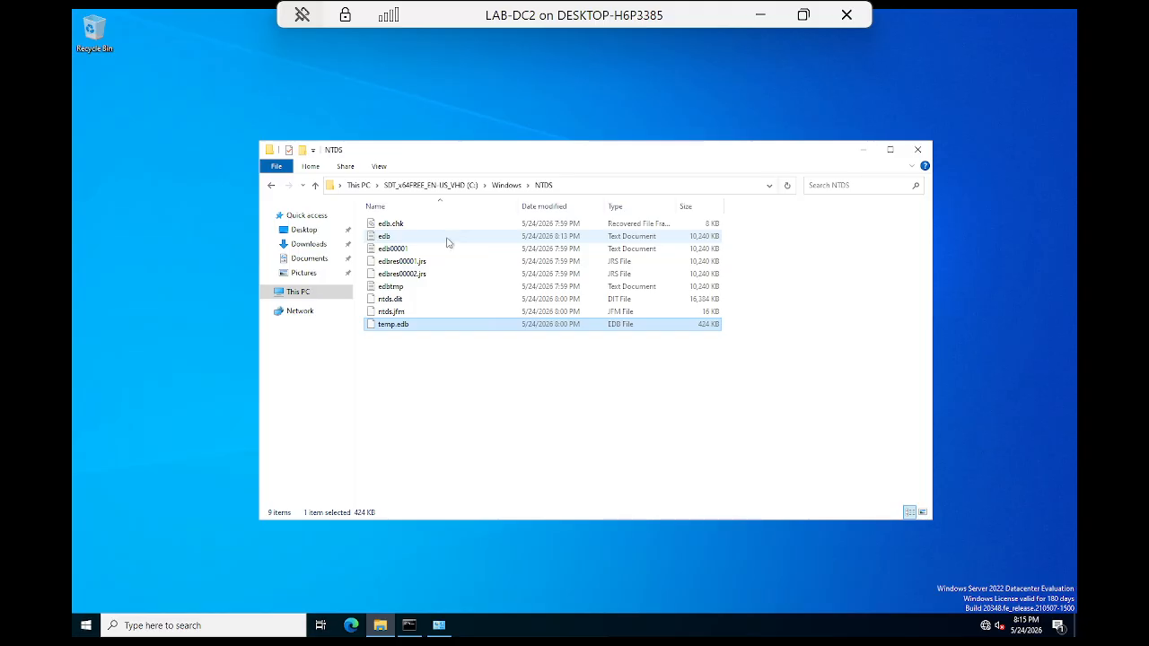
Step: Select the edb log file in the NTDS folder to see its 10.0 MB size
click(389, 240)
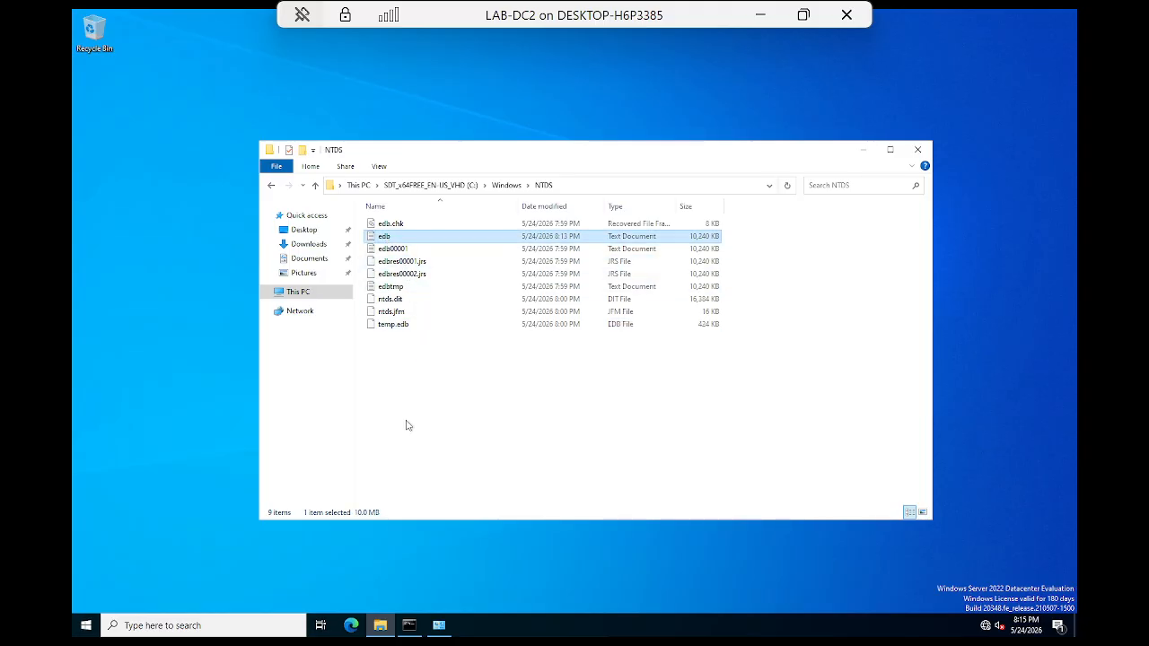
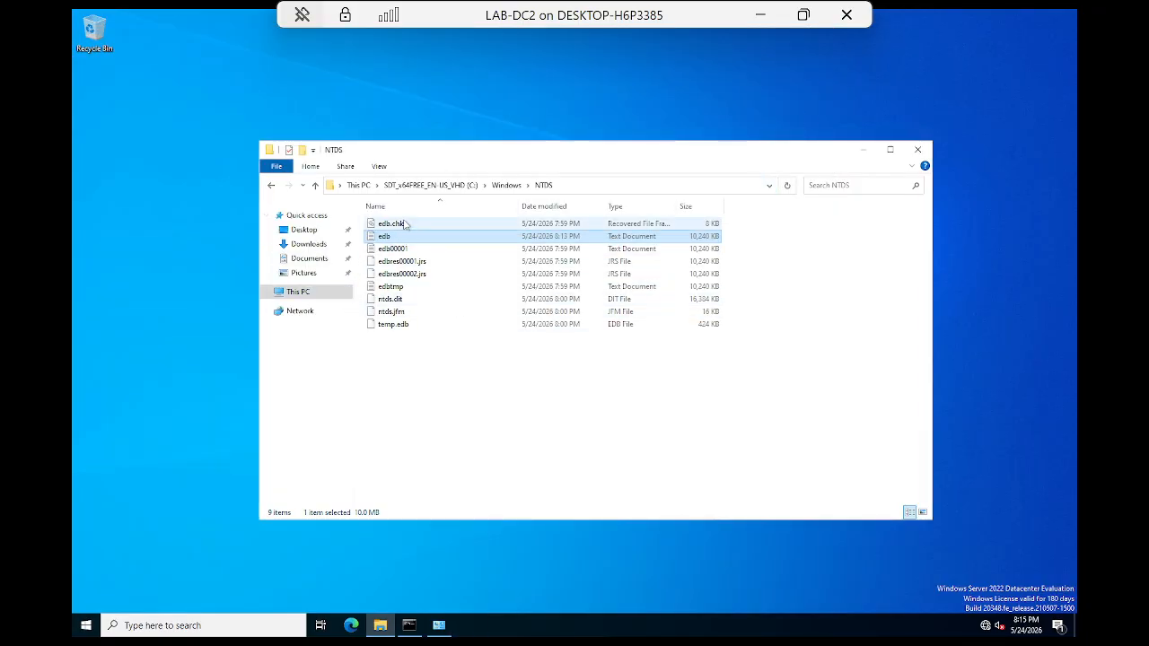
click(404, 224)
click(408, 261)
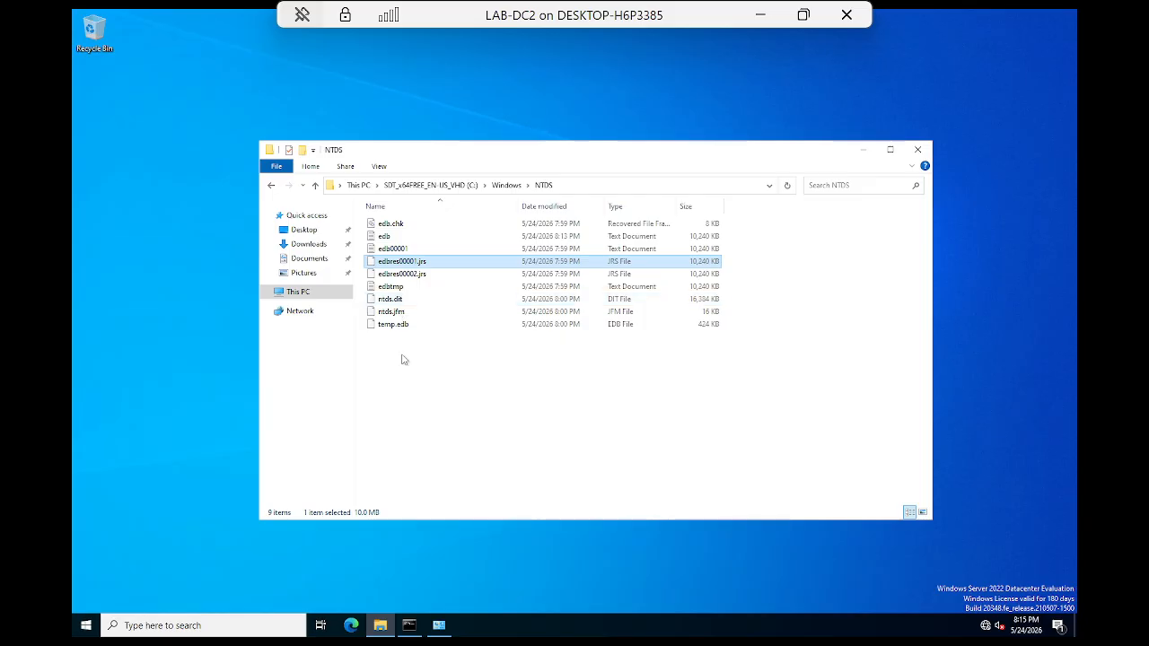
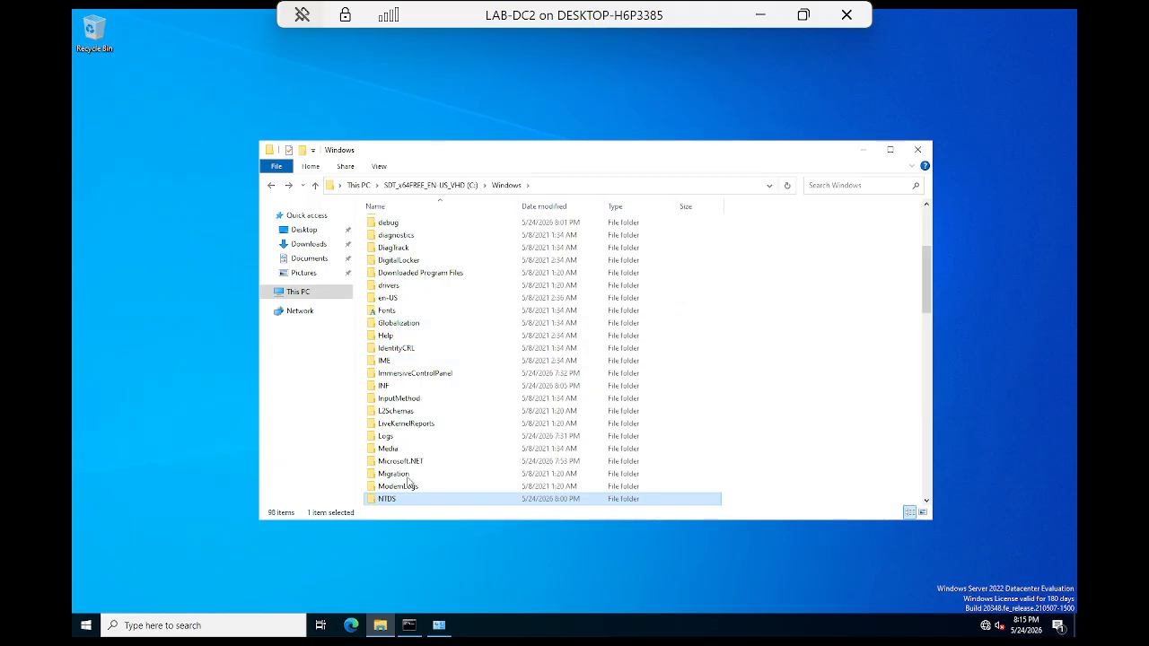
Step: Scroll C:\Windows, jump to the S entries and select the SYSVOL folder
scroll(414, 493, down, 4)
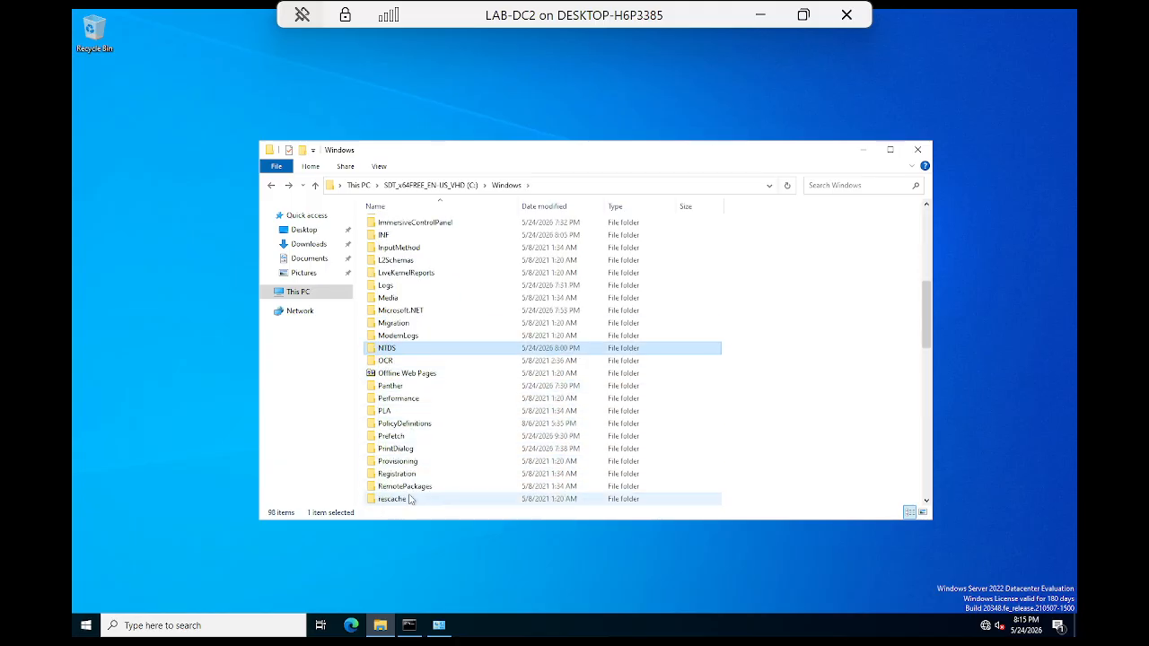
click(395, 387)
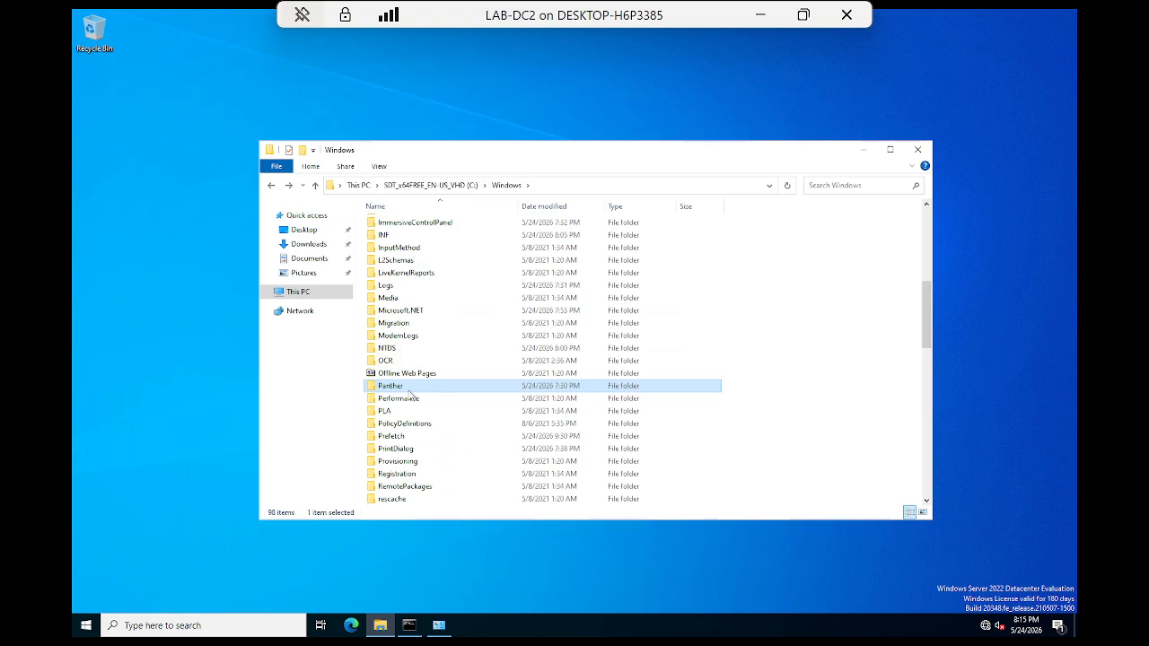
key(s)
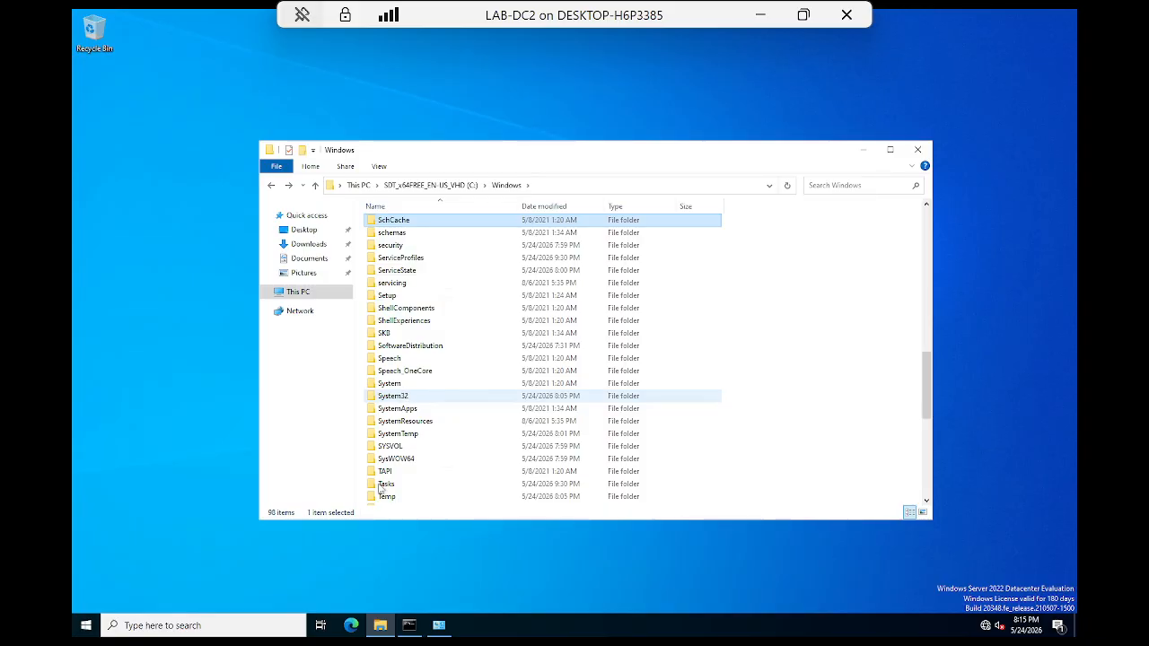
click(402, 447)
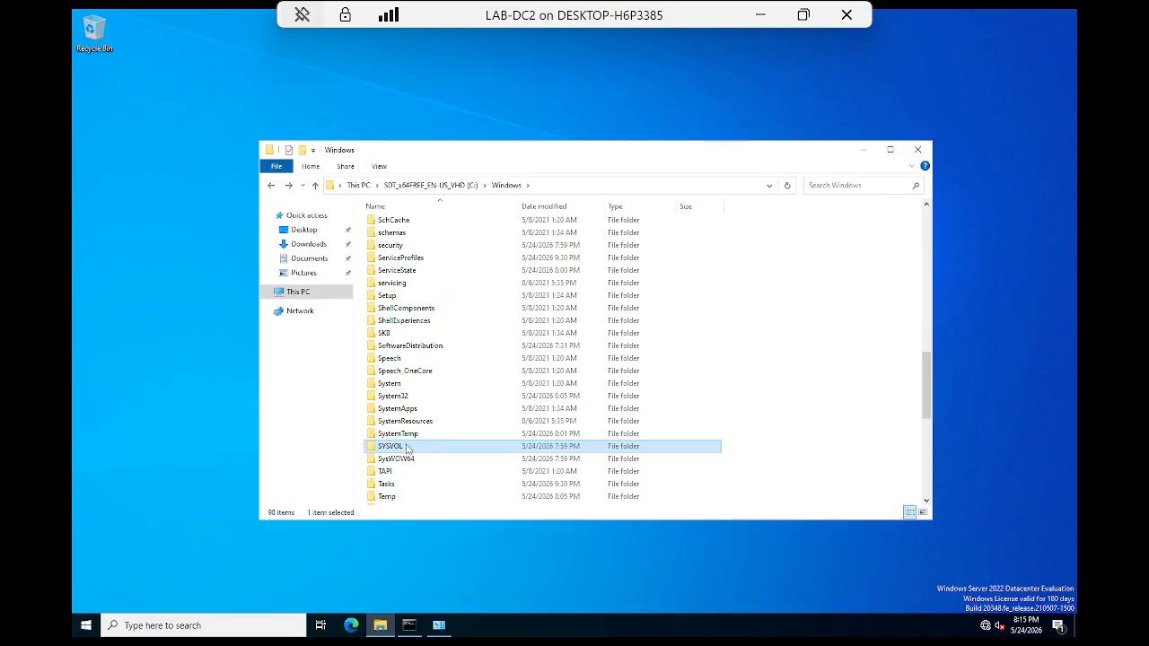
Step: Drill down SYSVOL > sysvol > corp.local.com > scripts, finding the scripts folder empty
double_click(406, 448)
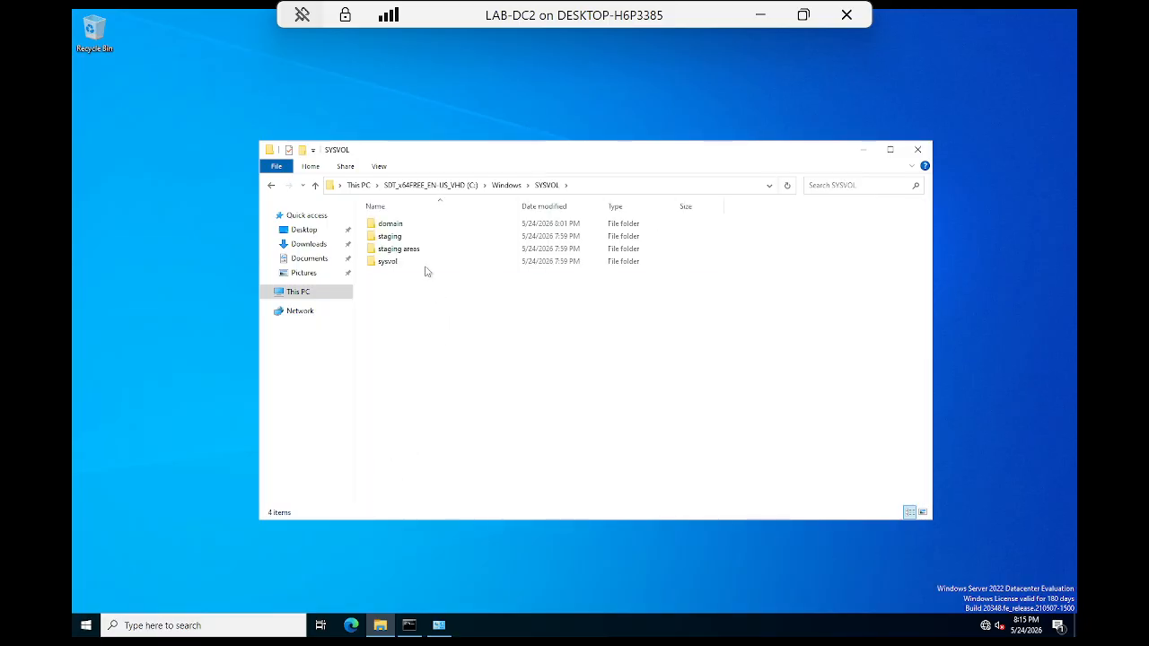
click(400, 224)
click(399, 237)
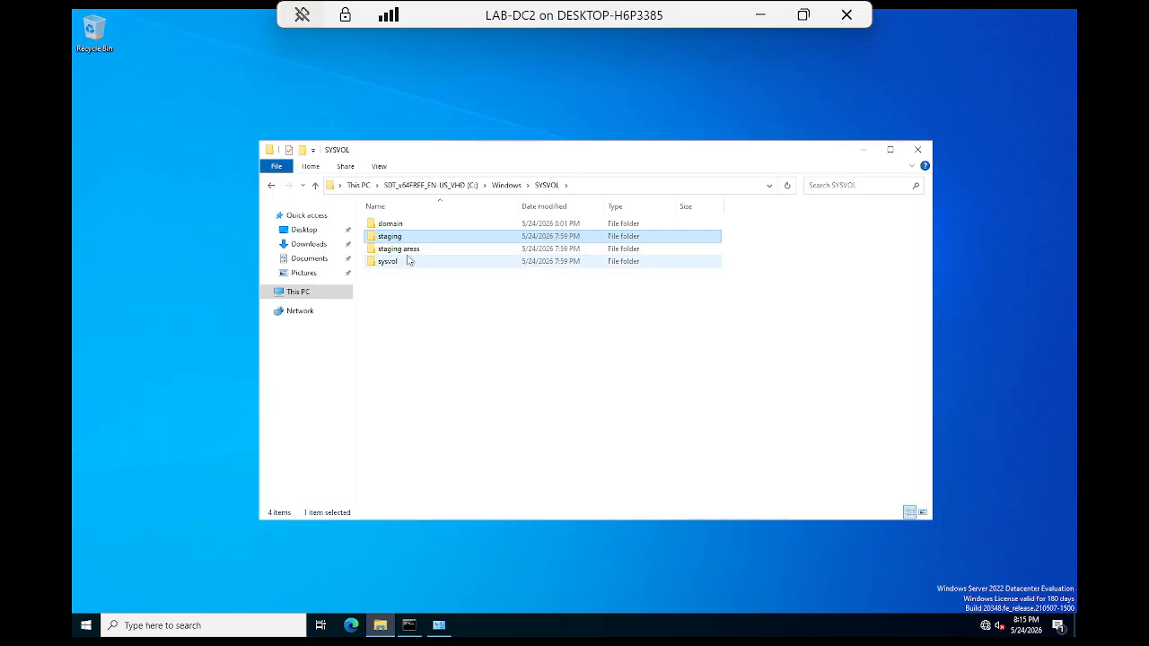
click(412, 250)
click(392, 262)
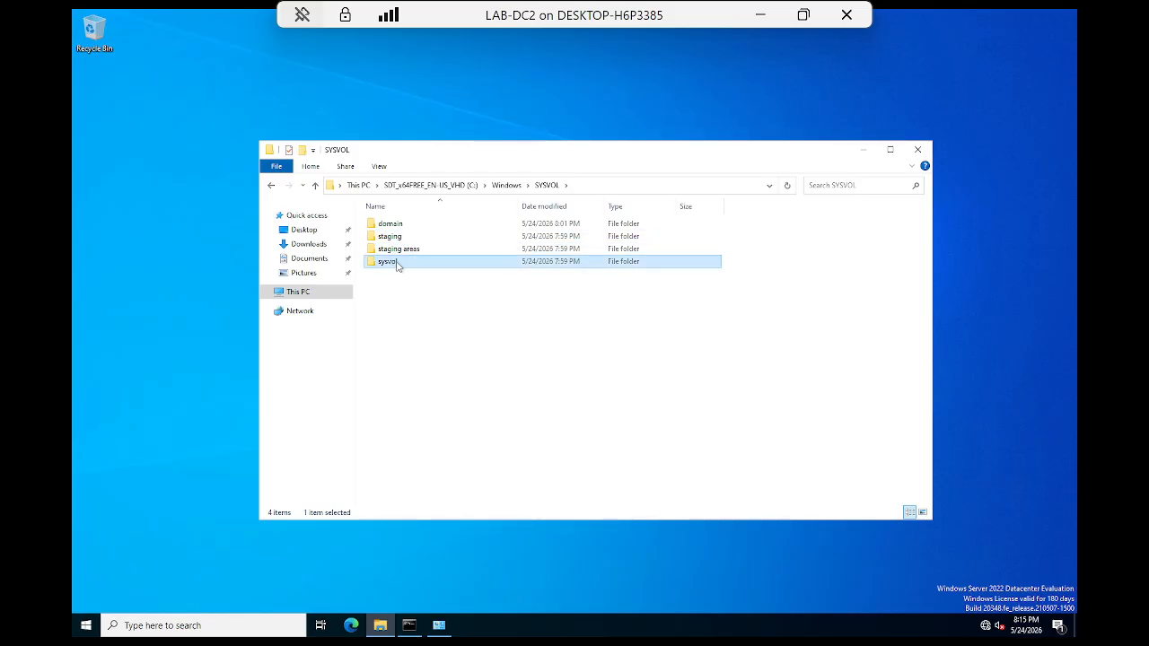
double_click(397, 263)
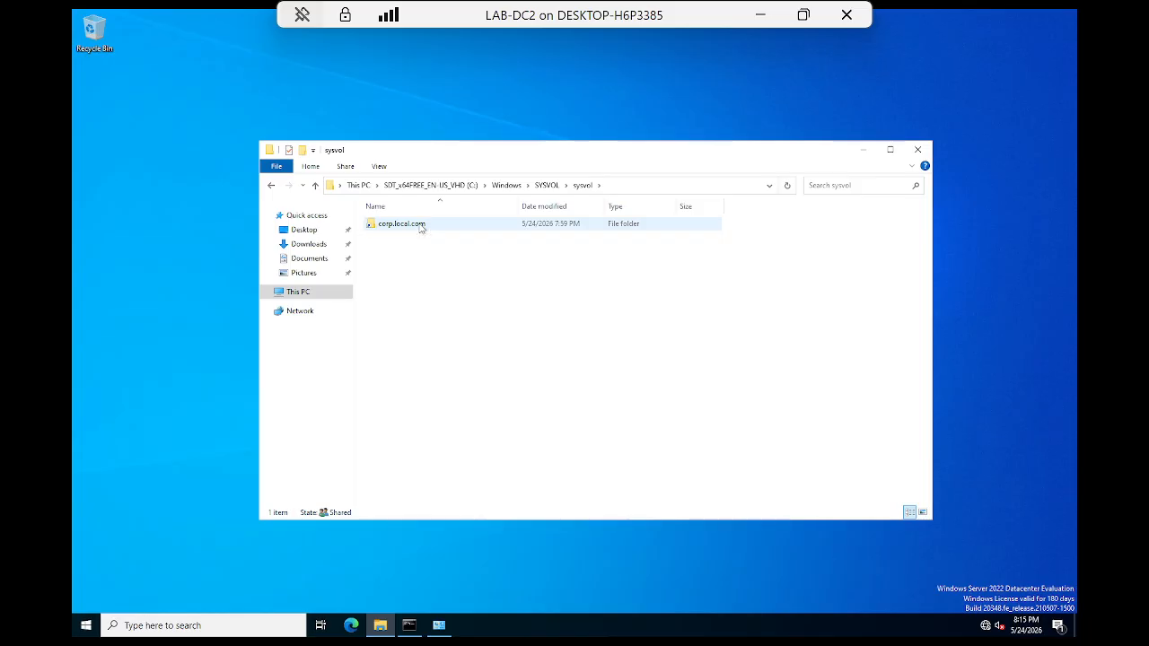
double_click(419, 226)
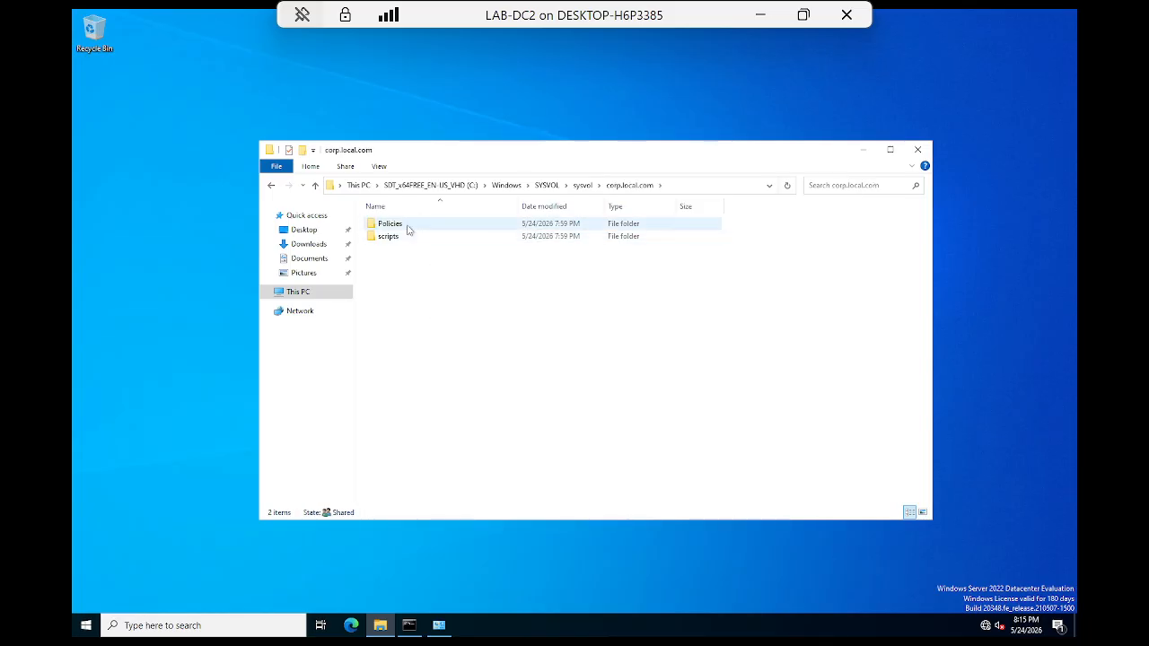
click(407, 230)
click(401, 238)
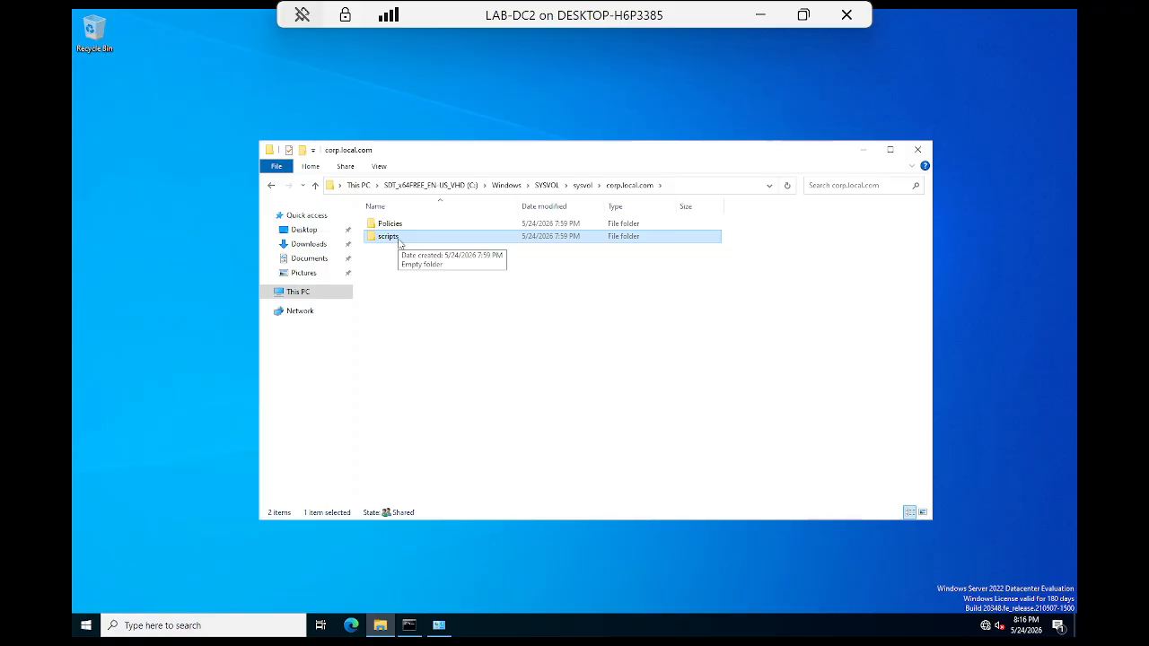
double_click(400, 237)
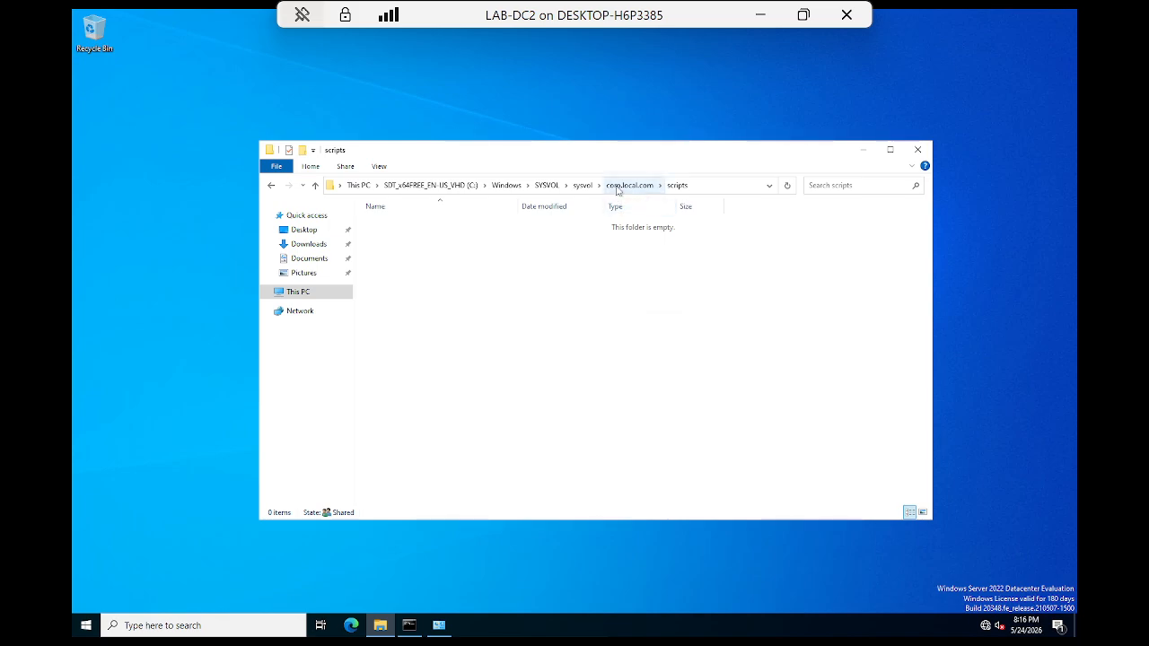
Step: Return to C:\Windows, open SYSVOL > domain > Policies to view the GUID folders, then go back to domain
click(583, 185)
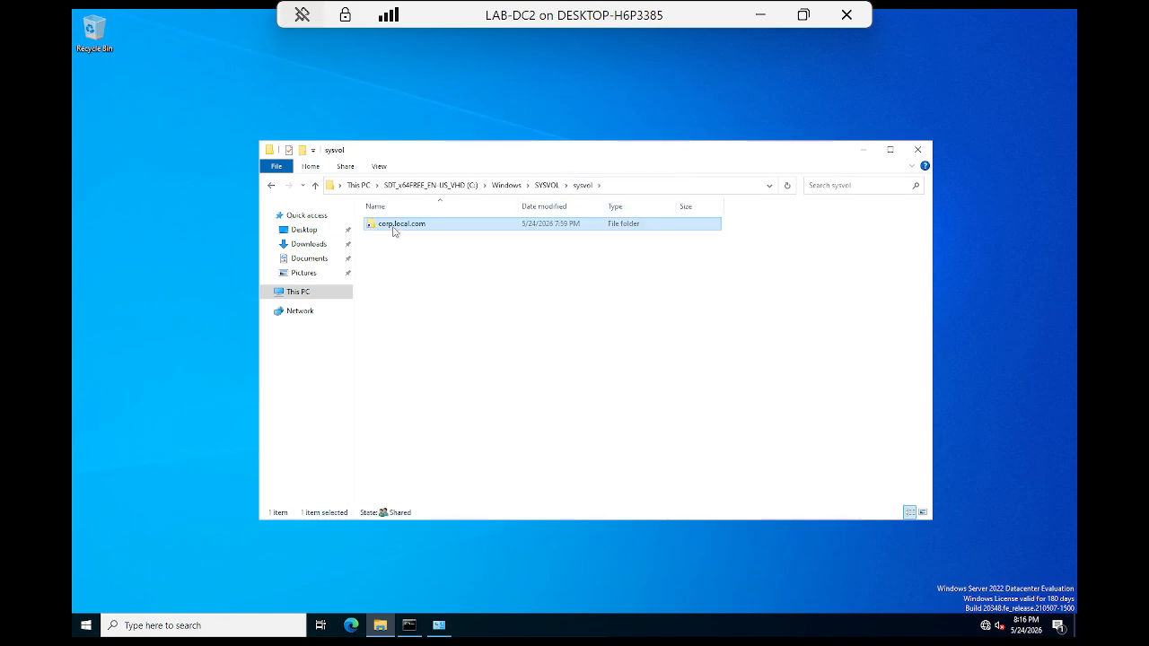
click(395, 226)
click(512, 241)
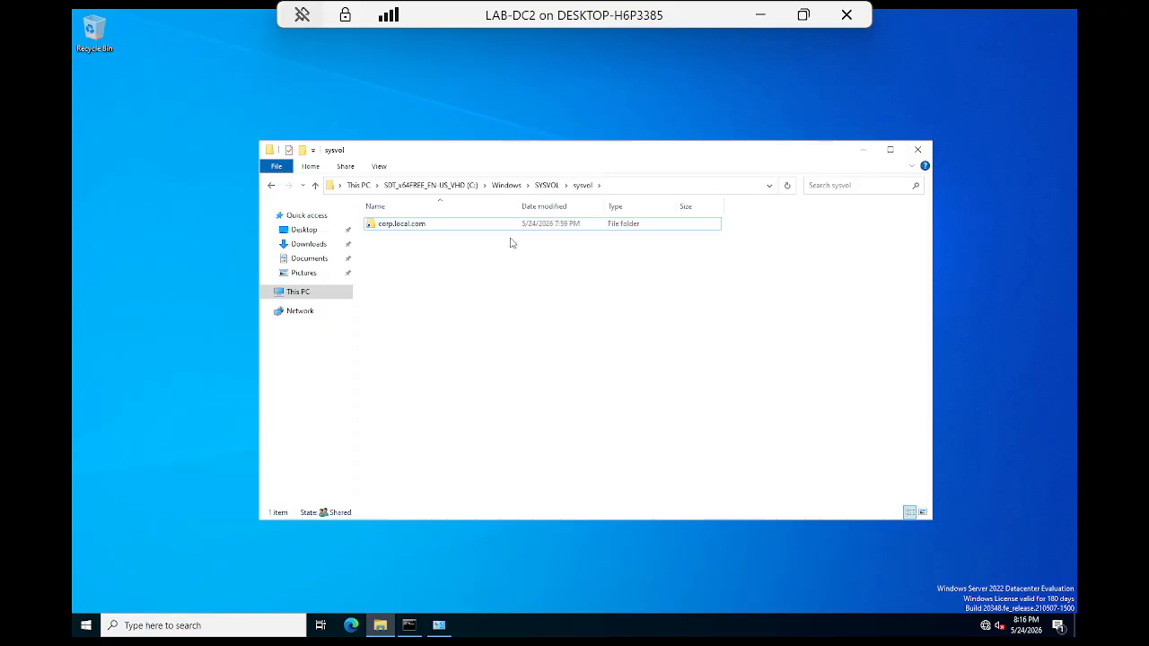
click(520, 188)
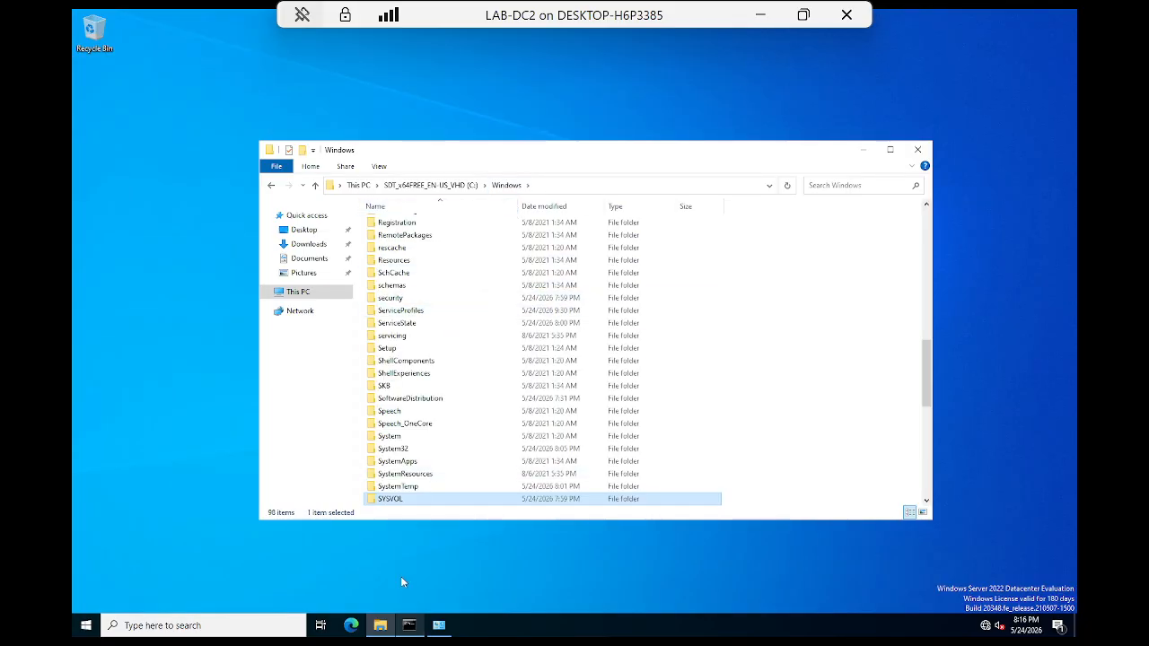
double_click(413, 499)
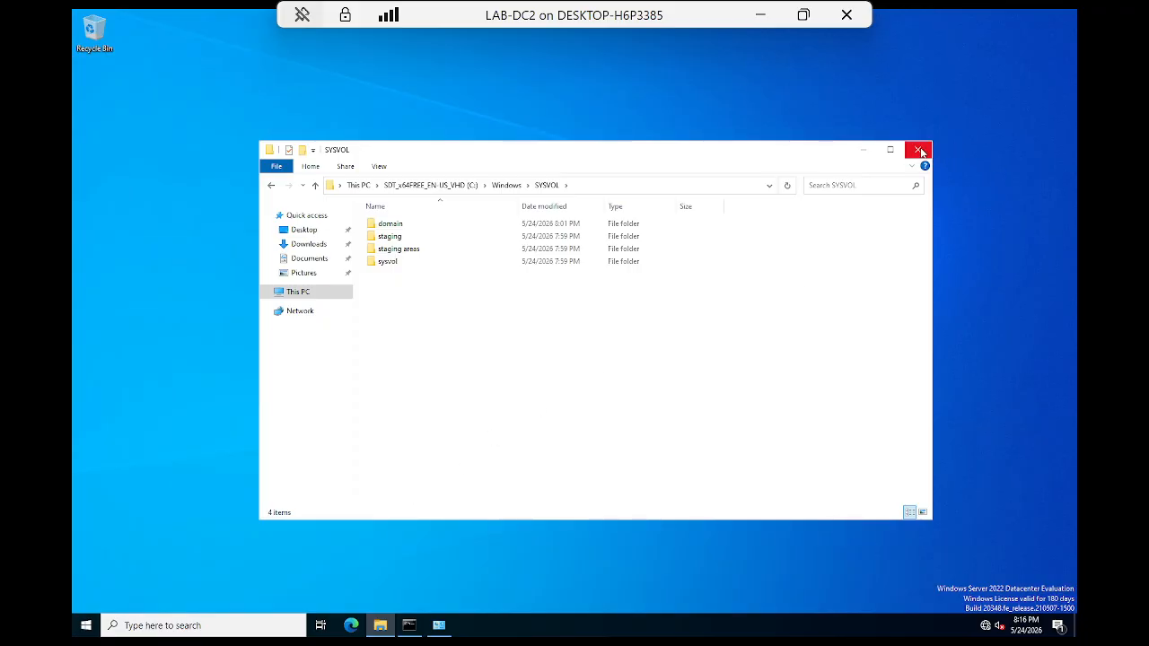
double_click(393, 225)
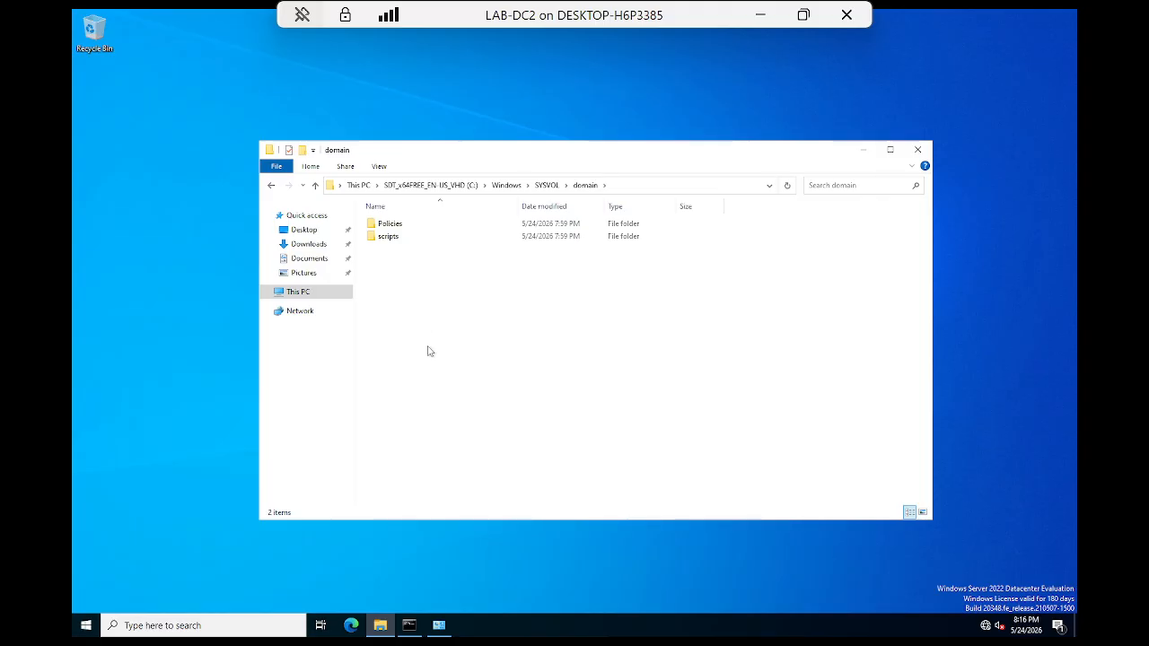
double_click(391, 224)
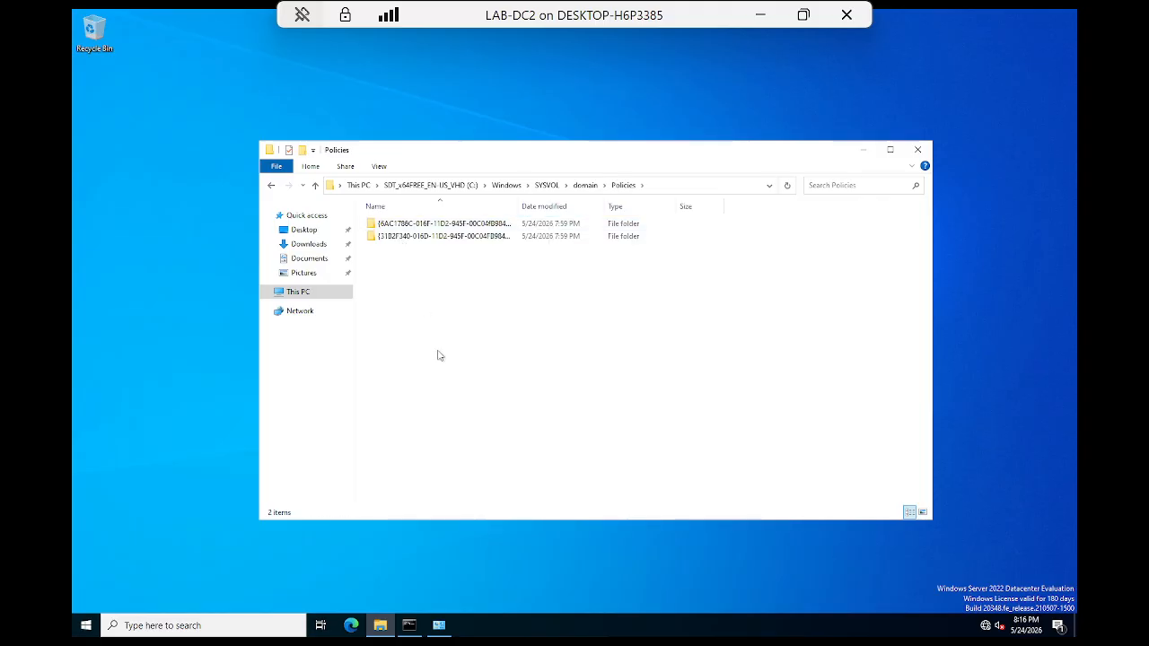
click(271, 185)
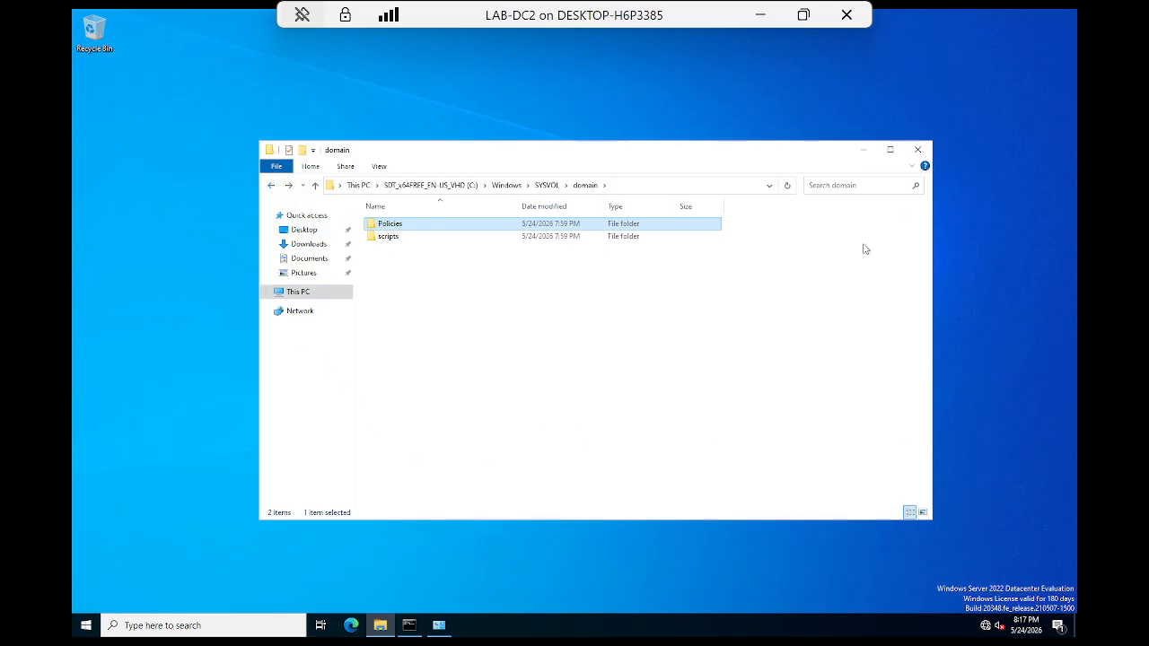
Step: Close File Explorer and launch Active Directory Users and Computers from Windows search
click(917, 149)
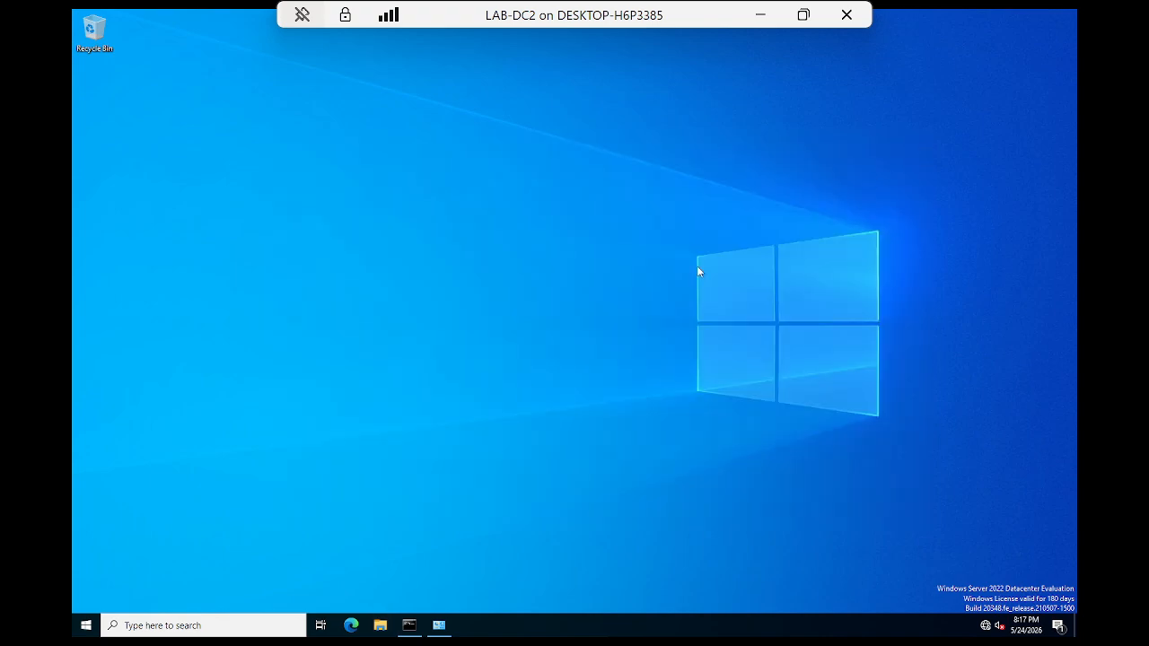
click(182, 631)
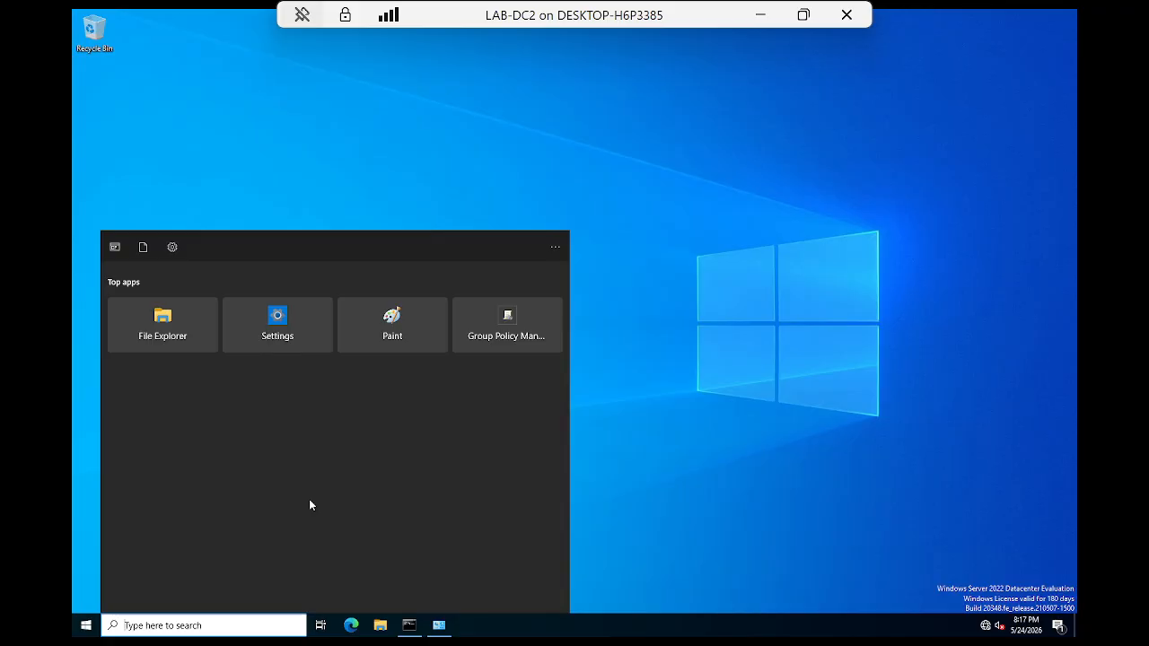
text(act)
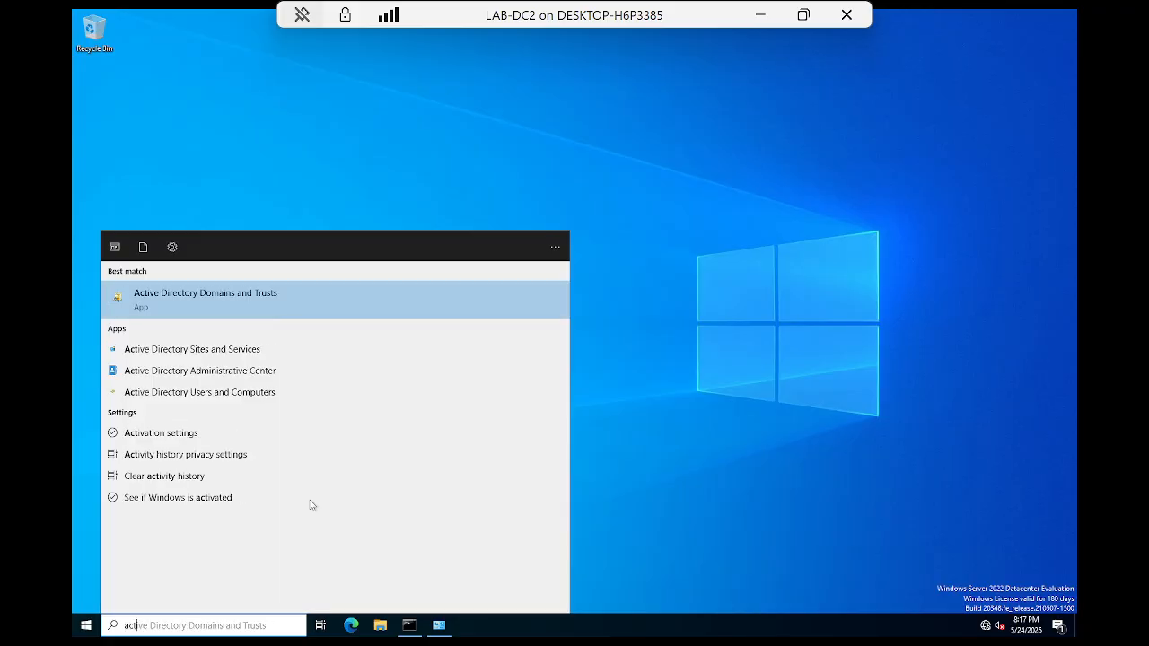
click(224, 398)
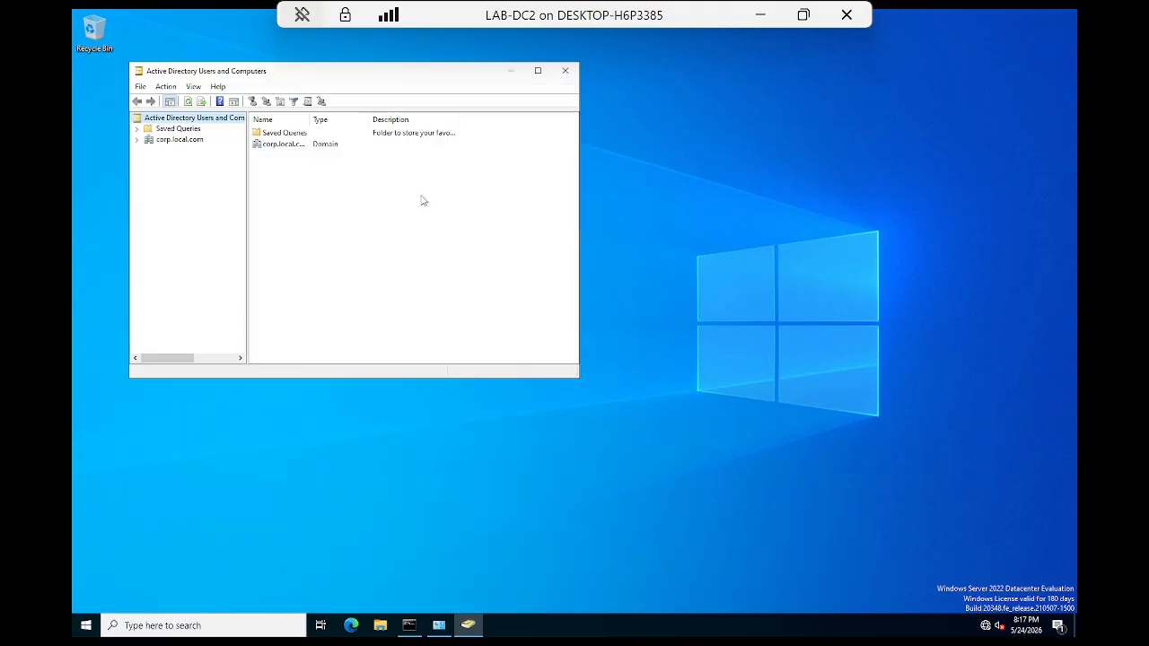
Step: Maximize the console, expand corp.local.com and view Builtin groups with a wider Name column
click(538, 70)
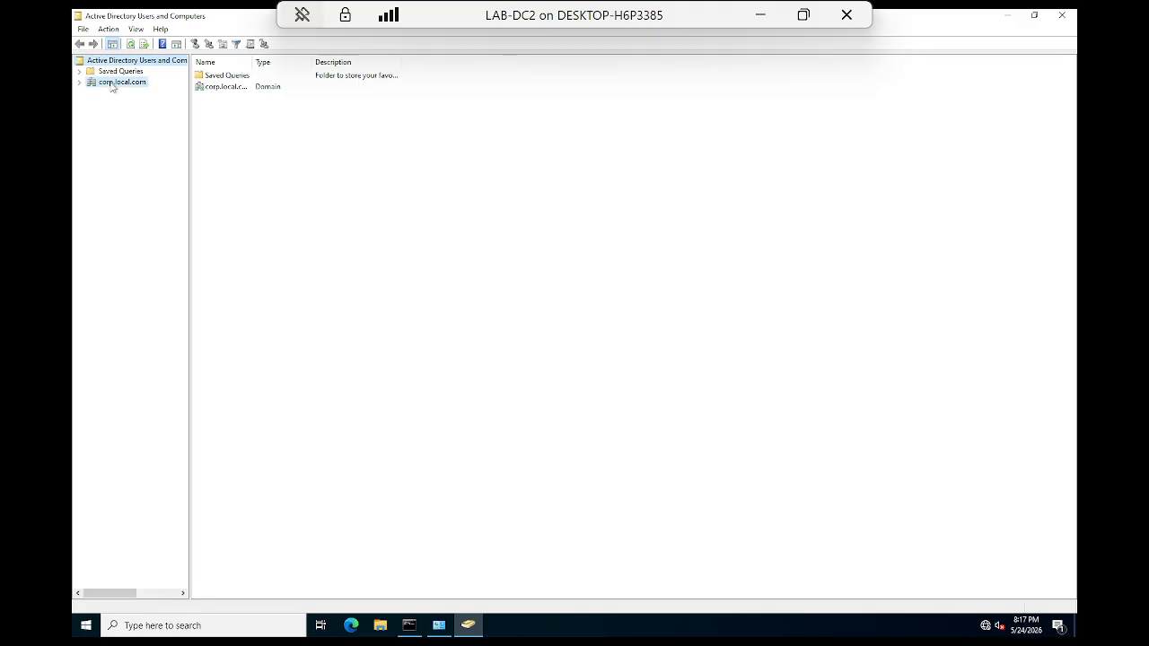
click(117, 82)
click(80, 82)
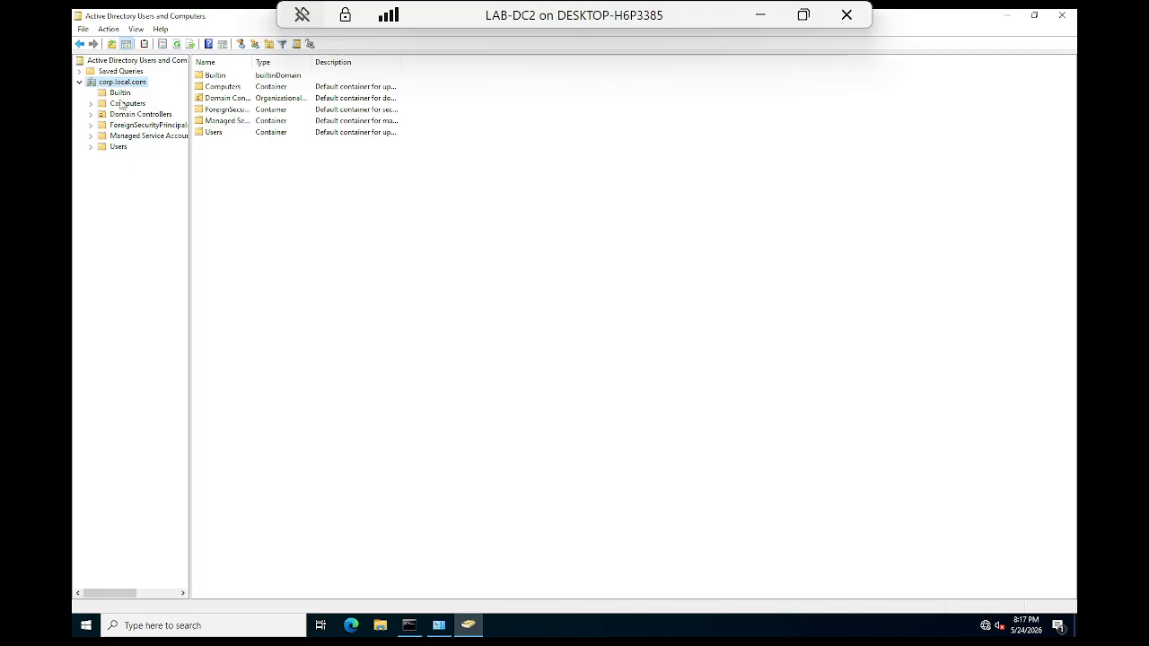
click(127, 95)
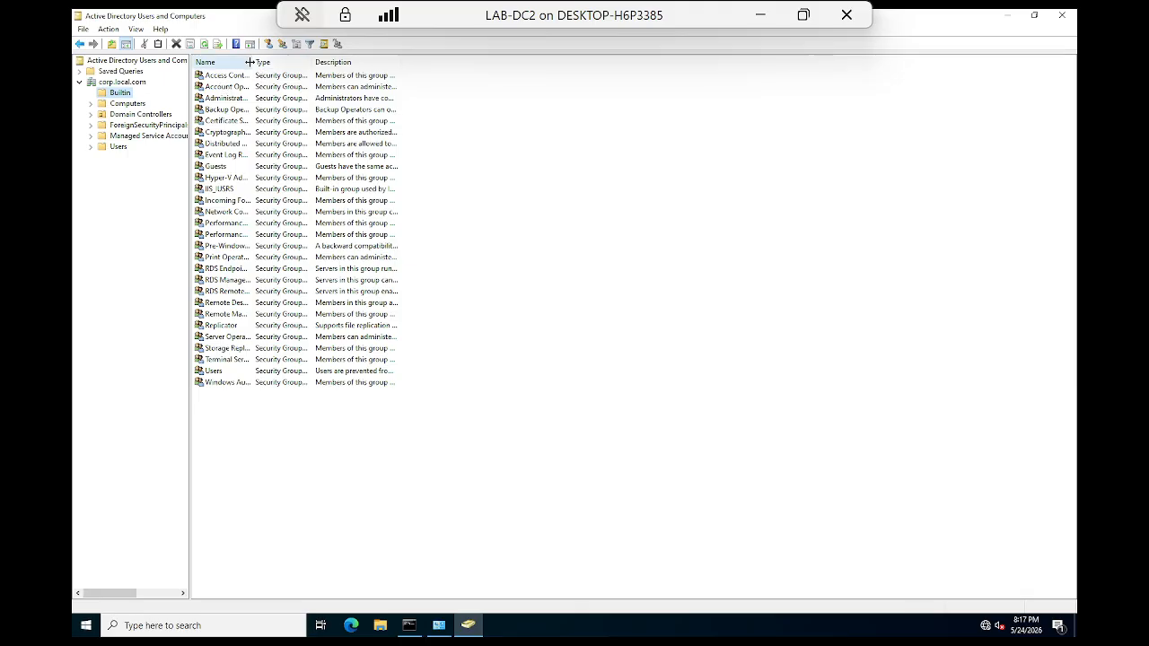
drag(254, 62, 327, 80)
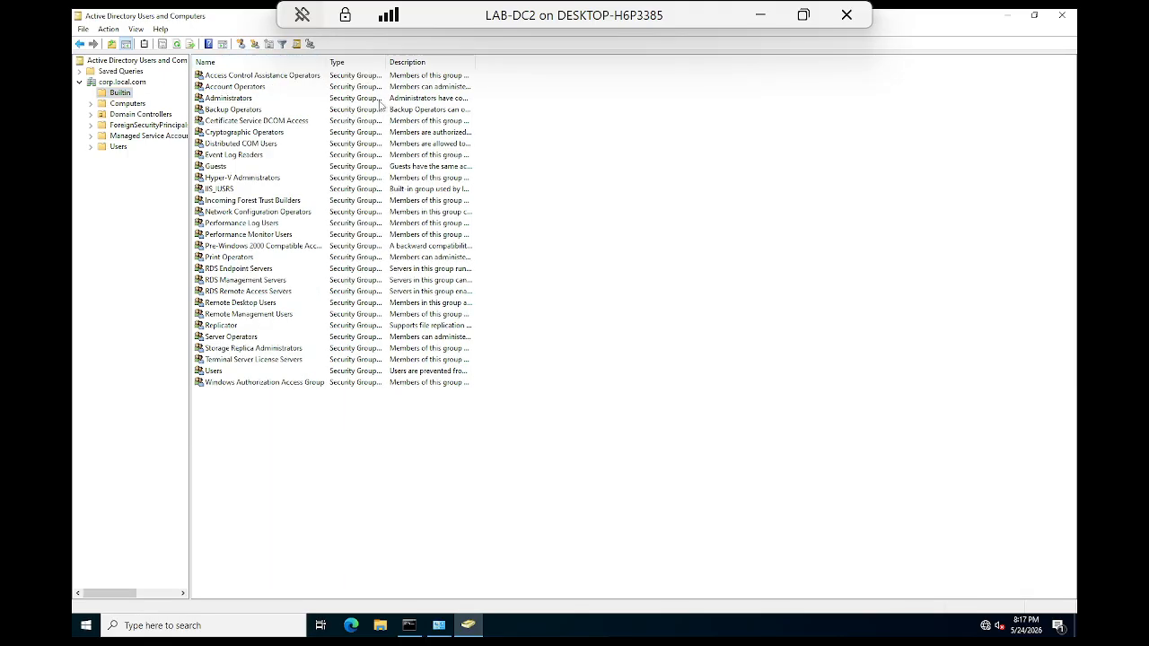
Step: Browse Computers, Domain Controllers and other containers, then list Users with a widened Name column
click(127, 104)
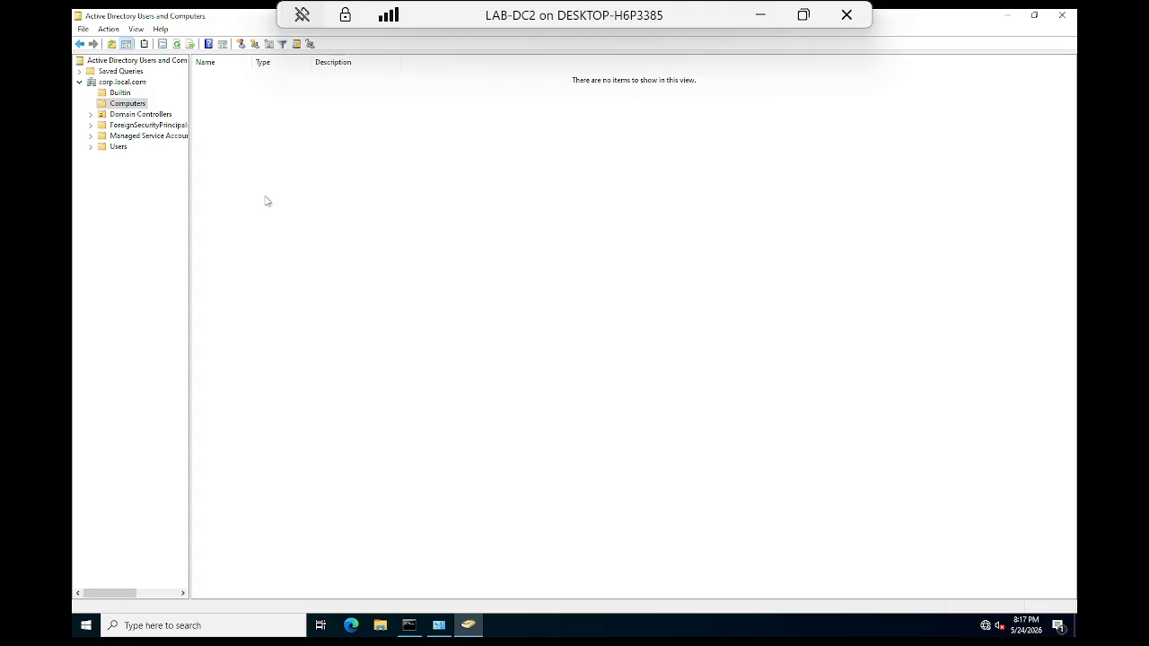
click(131, 116)
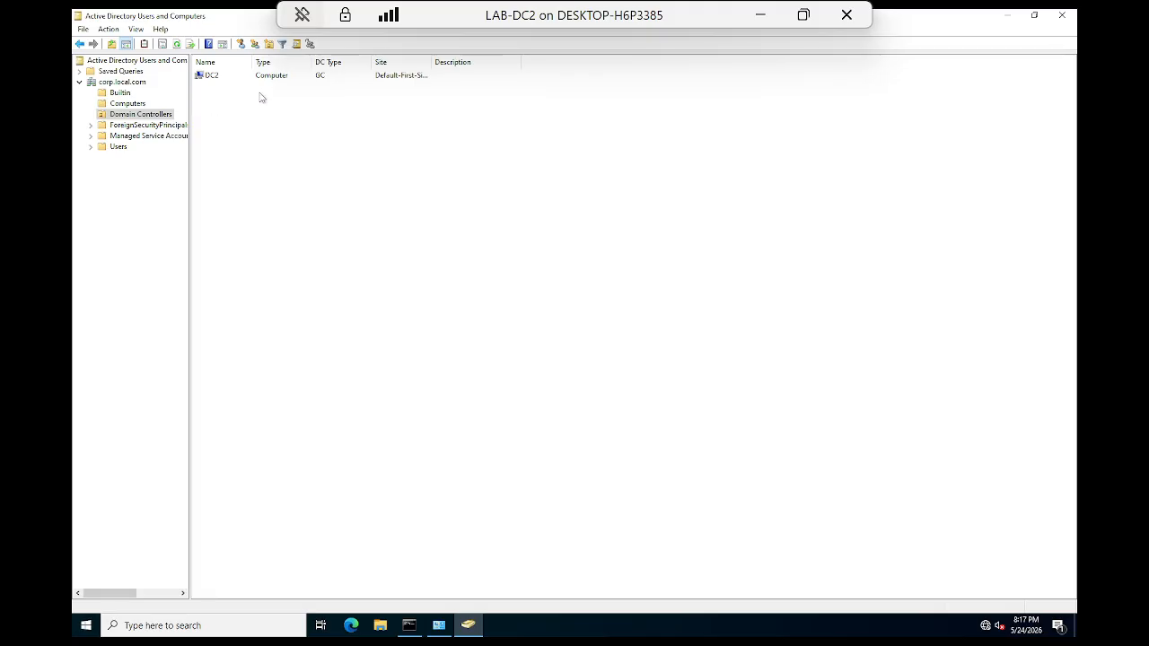
click(215, 78)
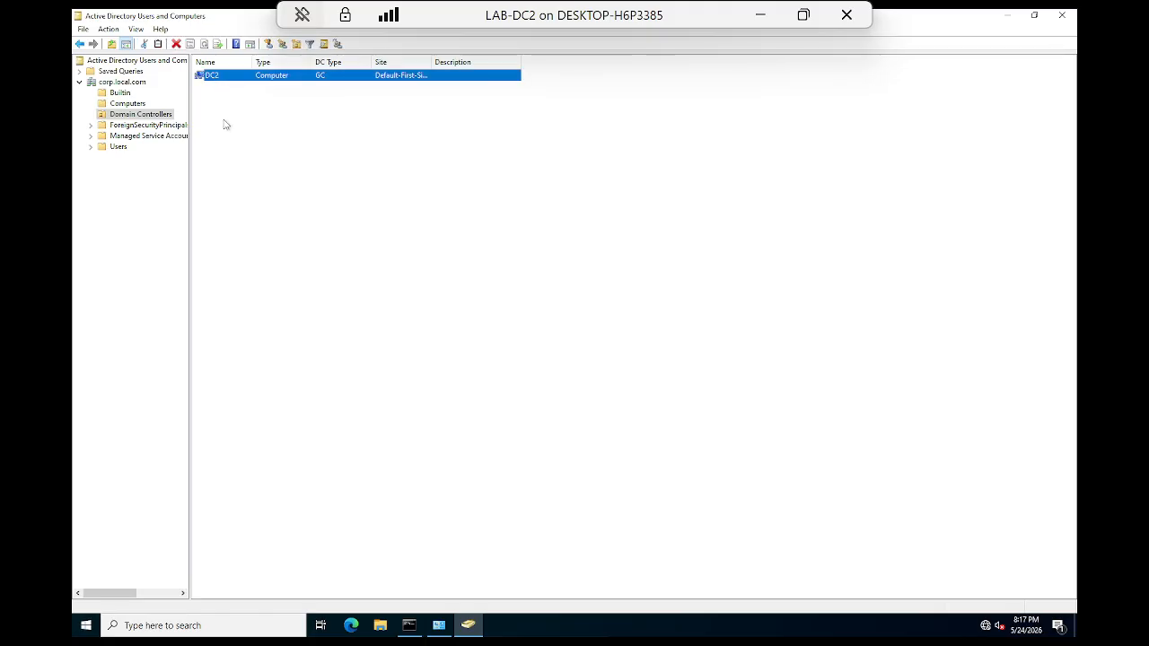
click(125, 125)
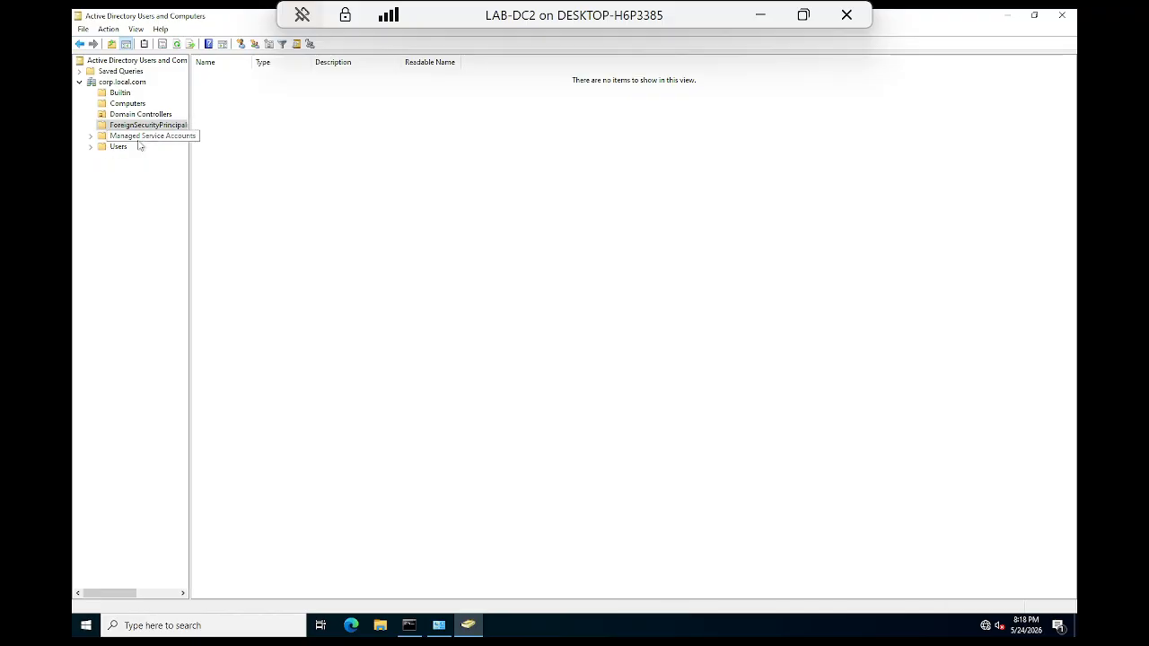
click(139, 138)
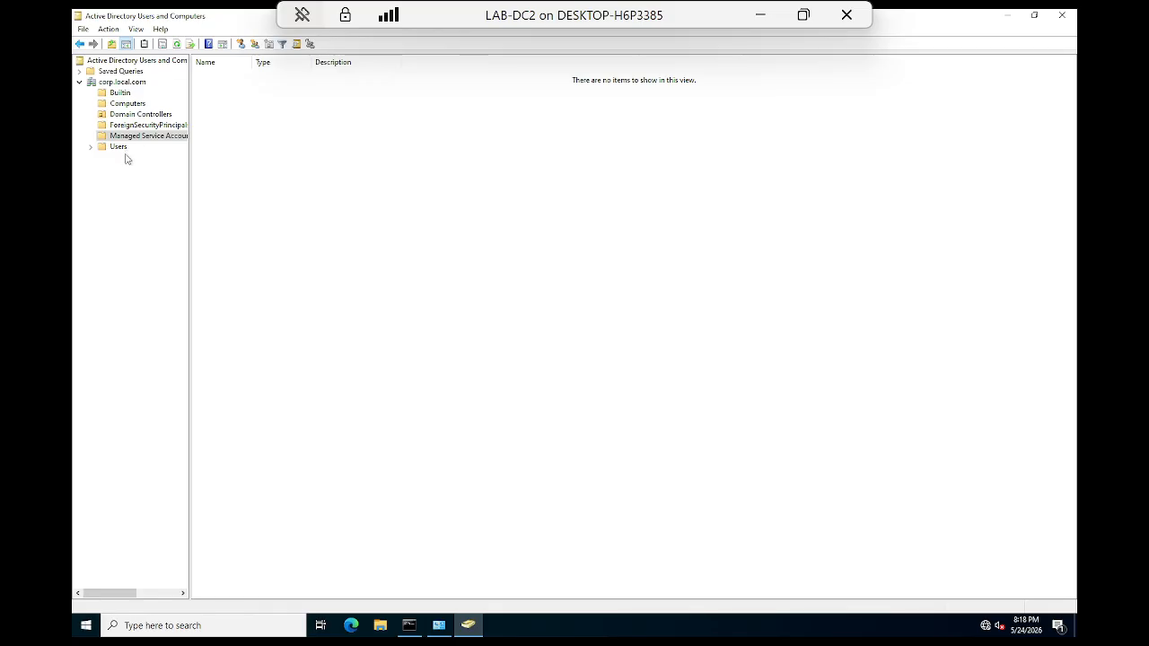
click(117, 147)
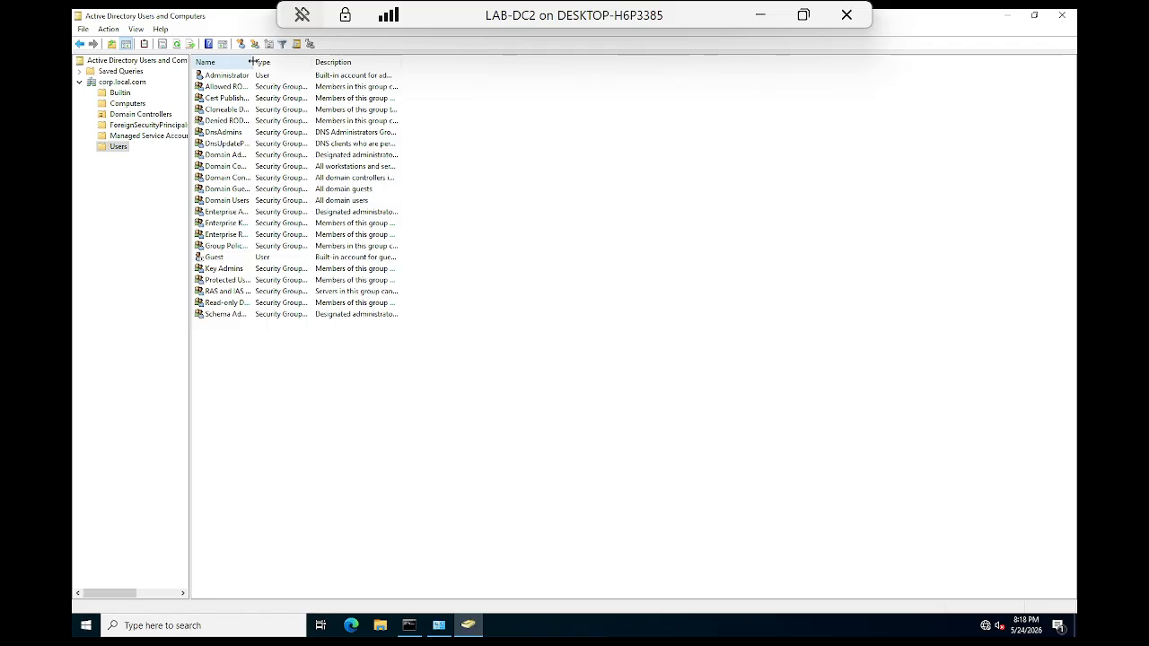
drag(251, 61, 310, 61)
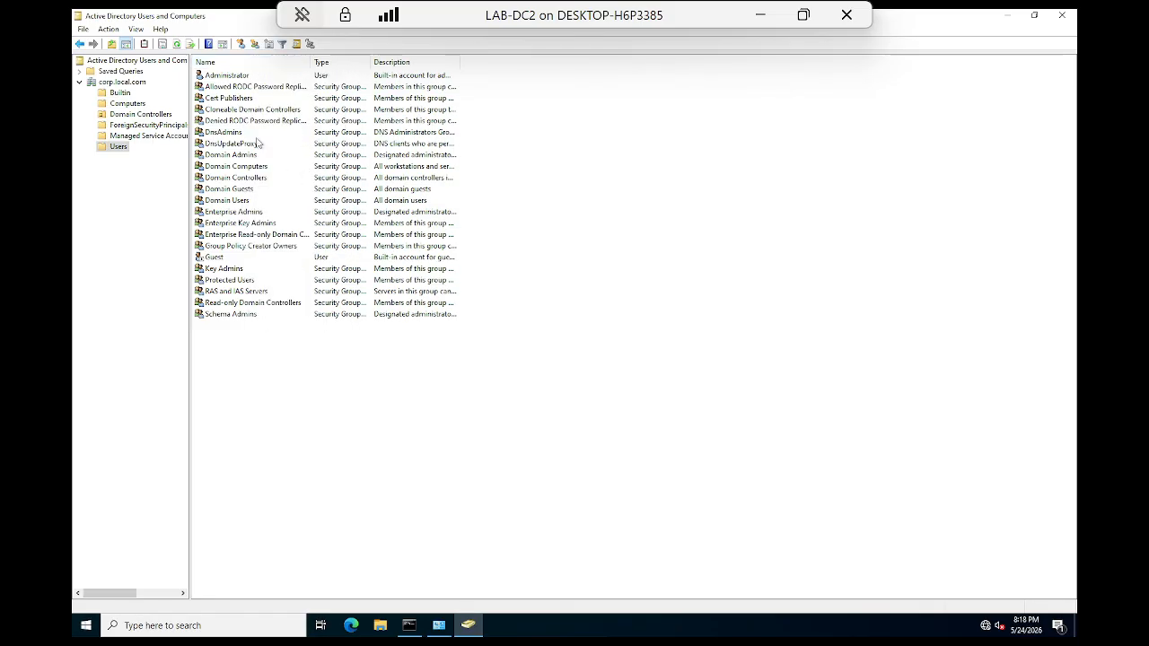
click(232, 77)
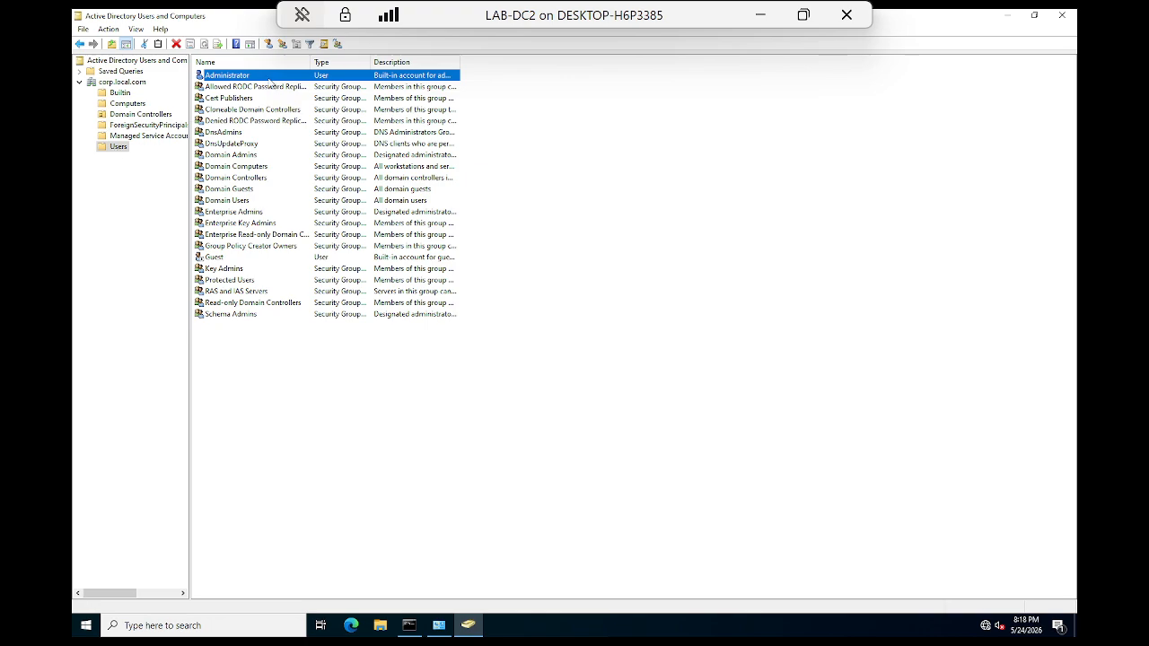
double_click(254, 81)
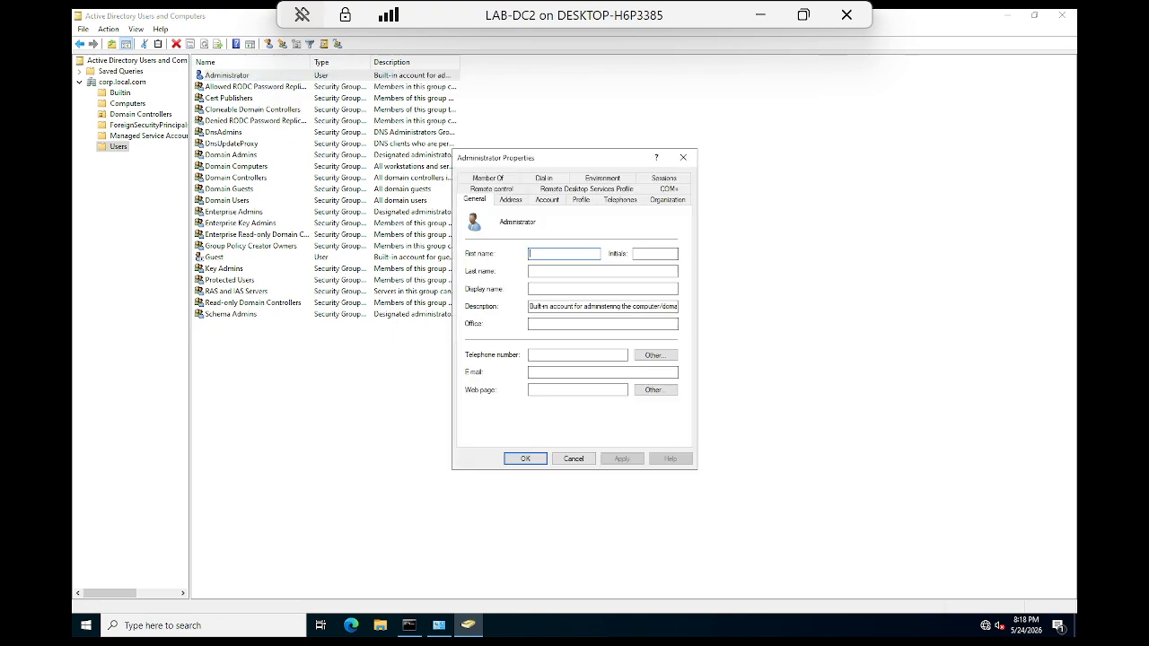
click(511, 201)
click(548, 199)
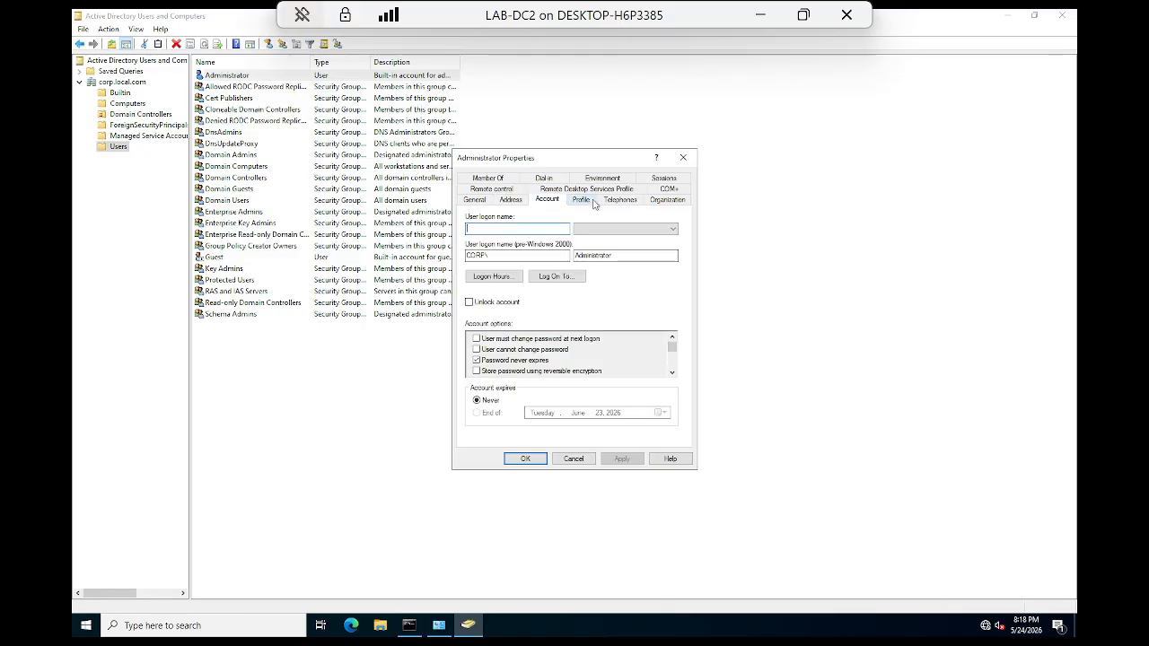
click(581, 200)
click(621, 199)
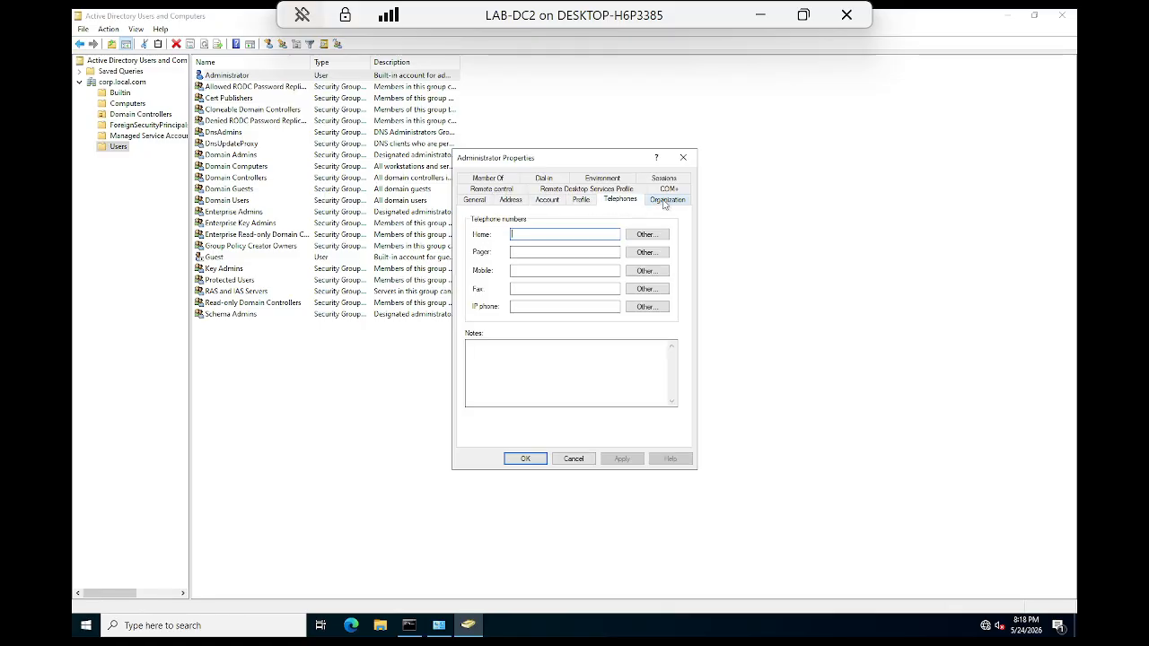
click(666, 199)
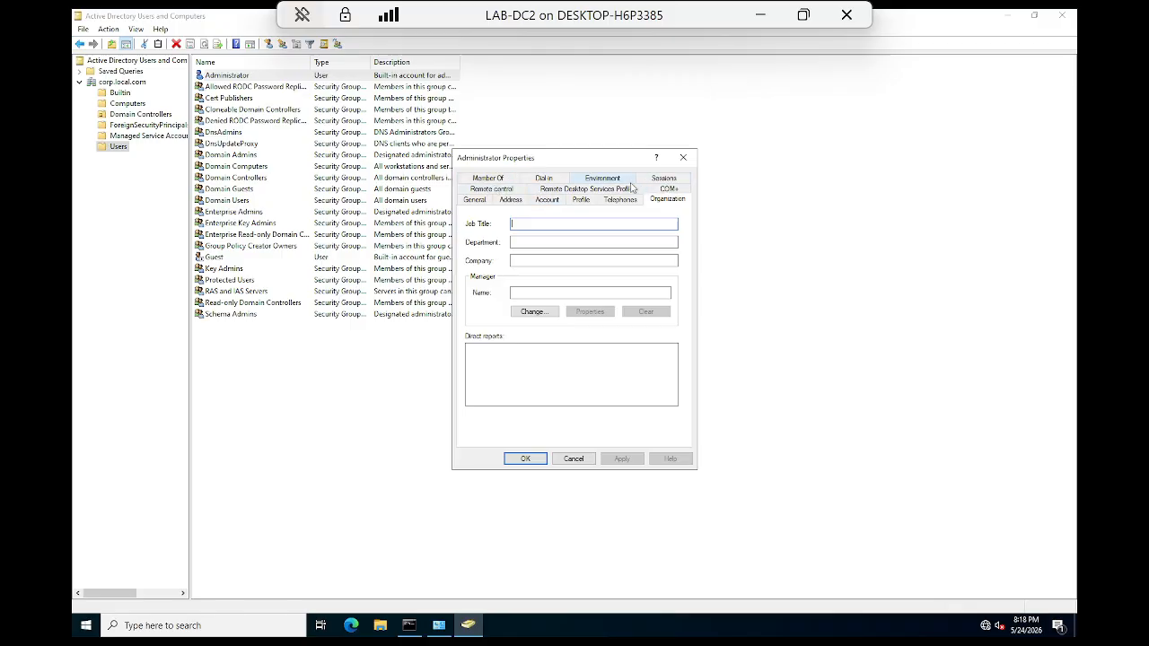
click(494, 182)
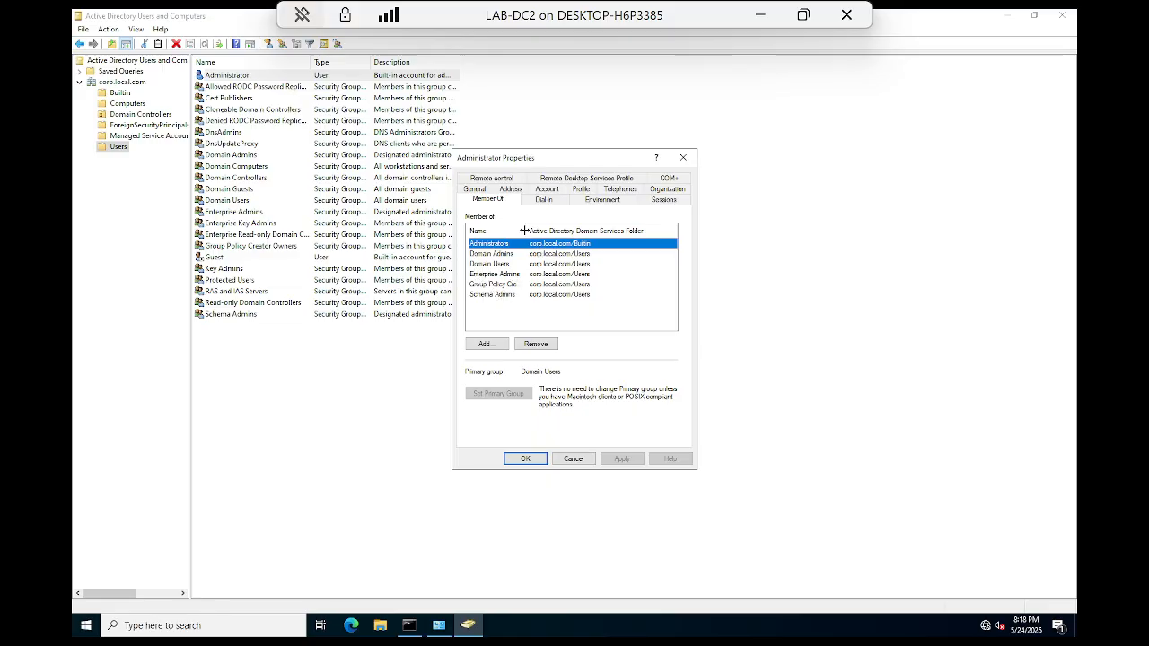
drag(522, 230, 561, 231)
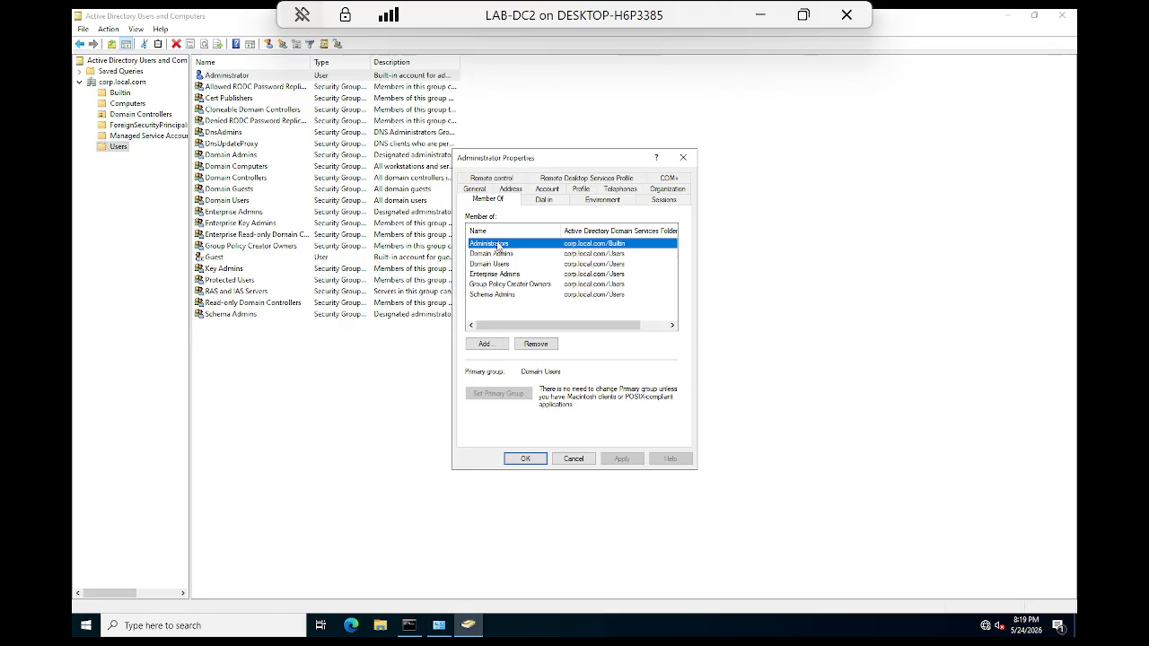
click(534, 461)
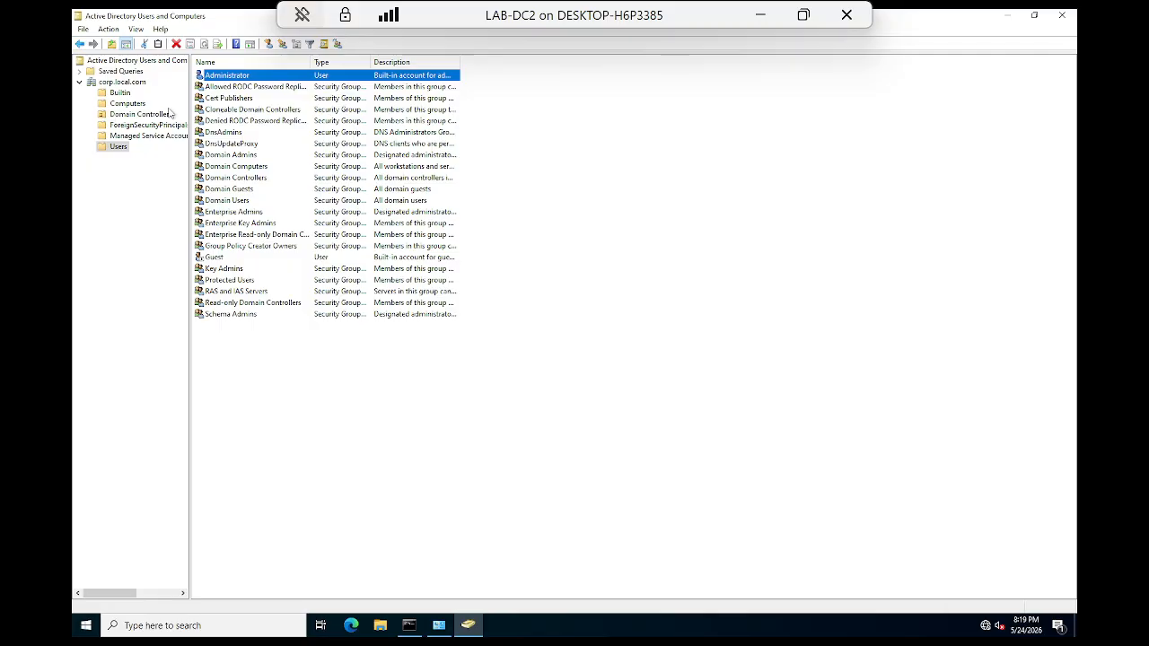
Step: Widen the Type column and sort the Users container's entries by group type
click(259, 168)
click(250, 156)
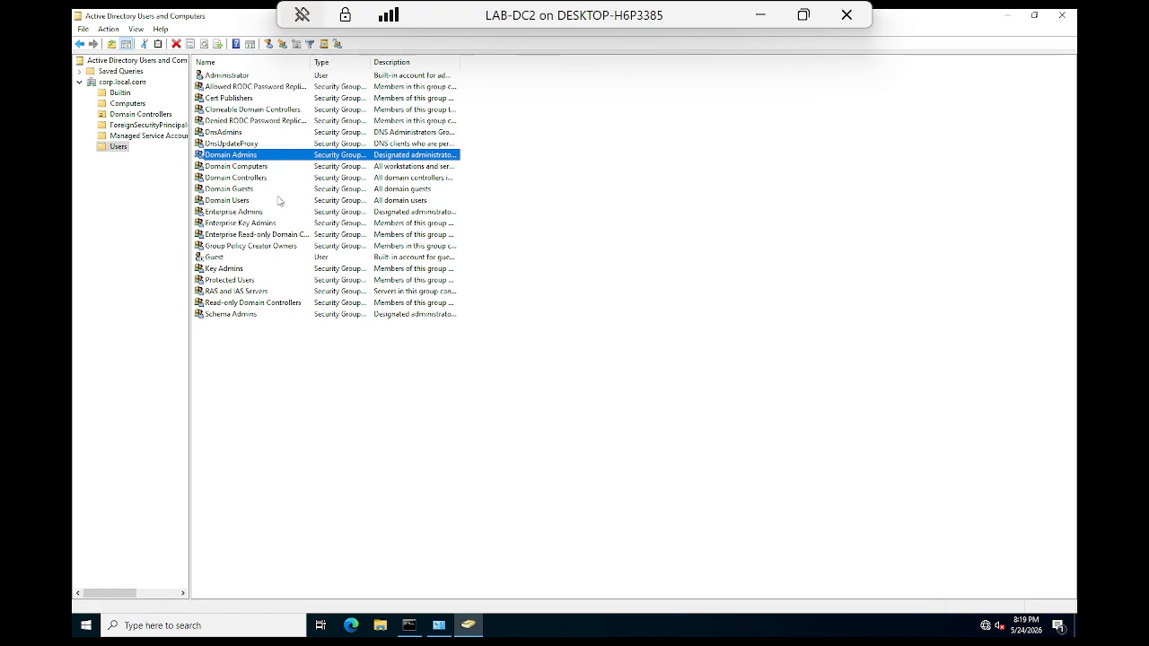
drag(370, 59, 463, 59)
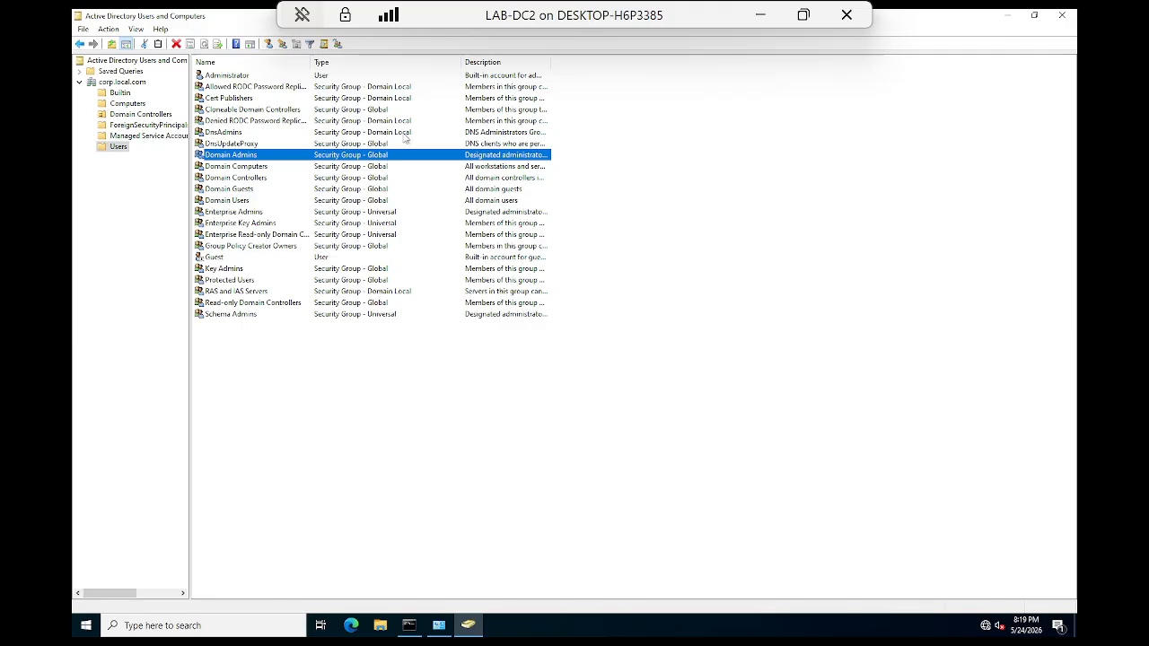
click(370, 61)
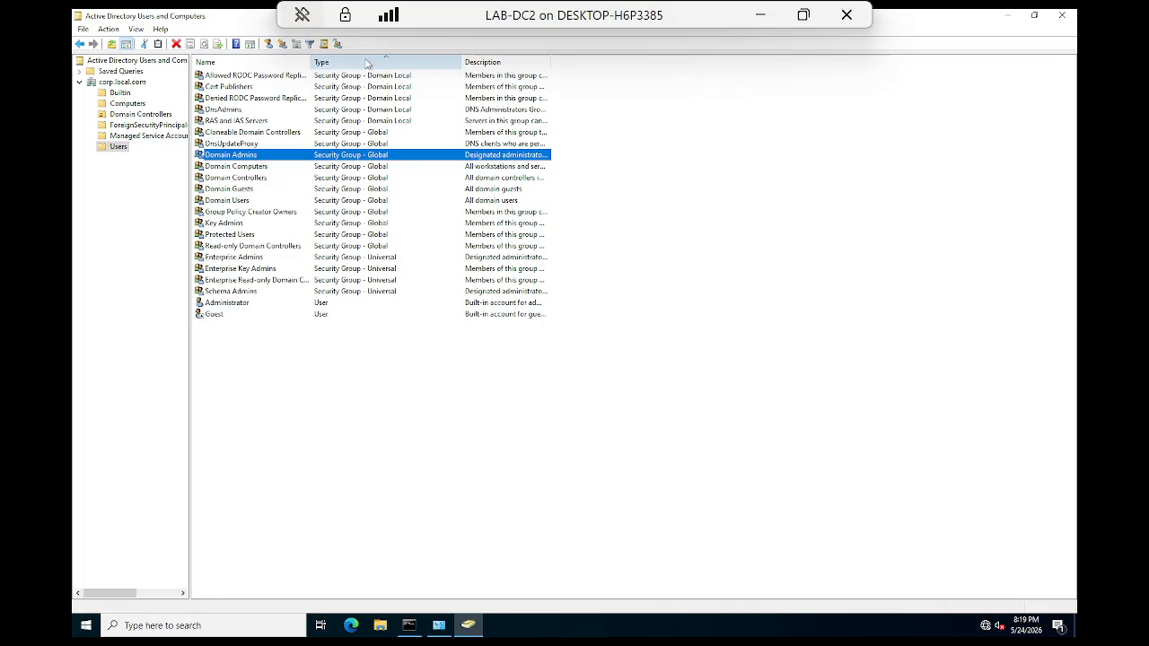
click(385, 146)
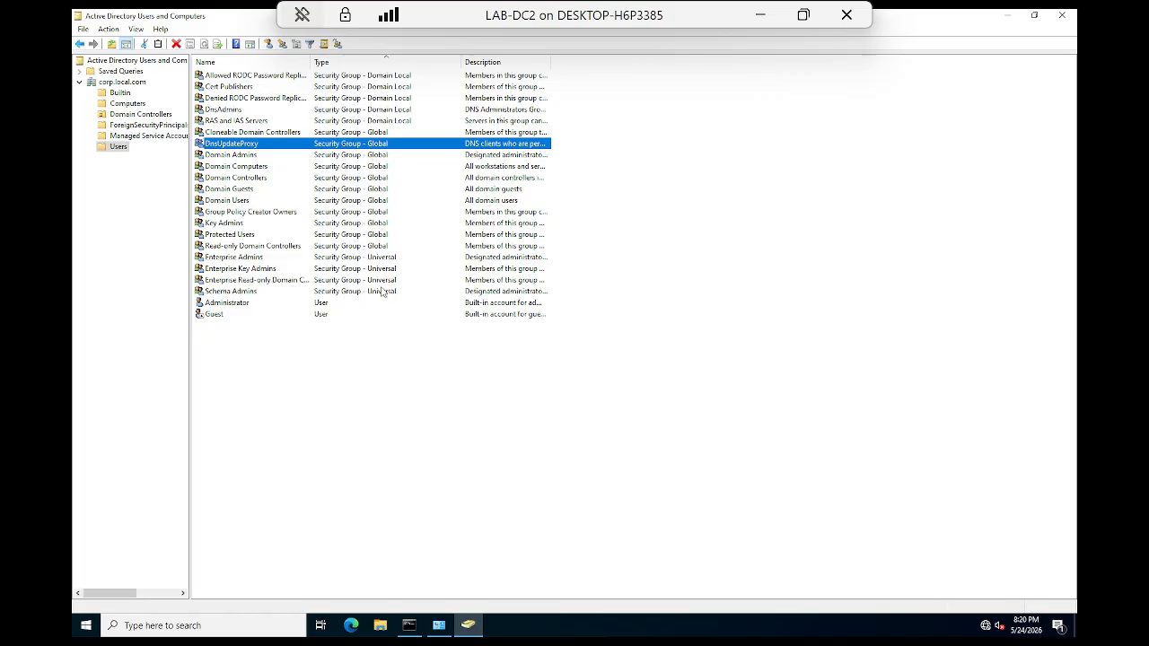
Step: Use New > Group on Users to add Finance with Global scope and Security type
right_click(115, 151)
mouse_move(148, 188)
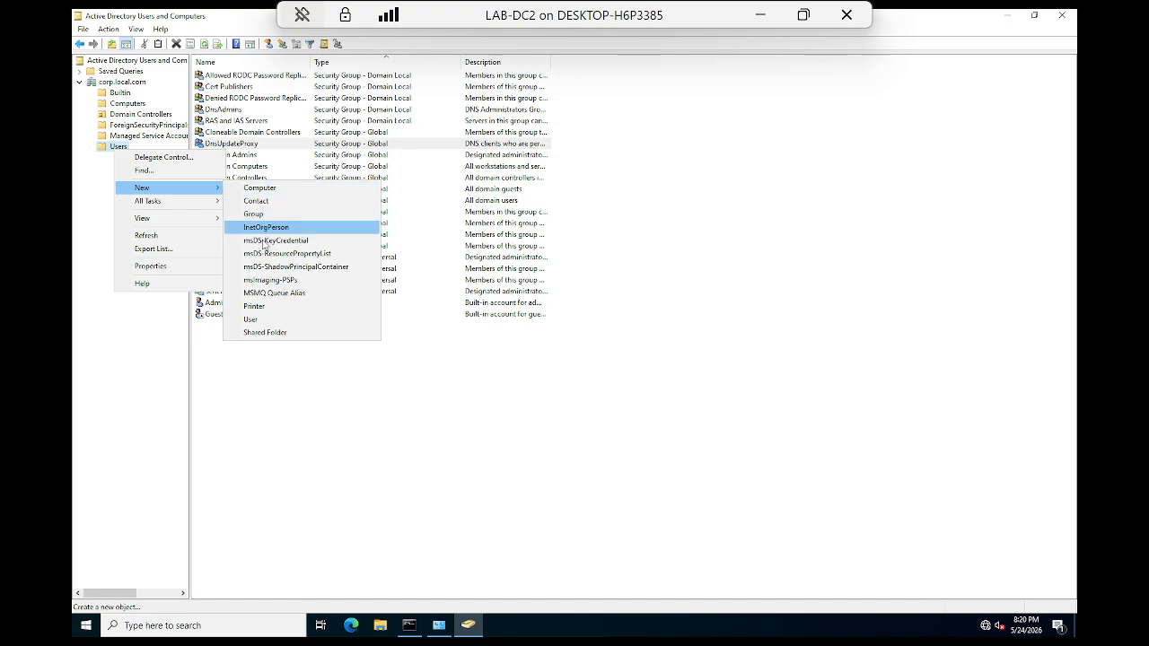
click(335, 466)
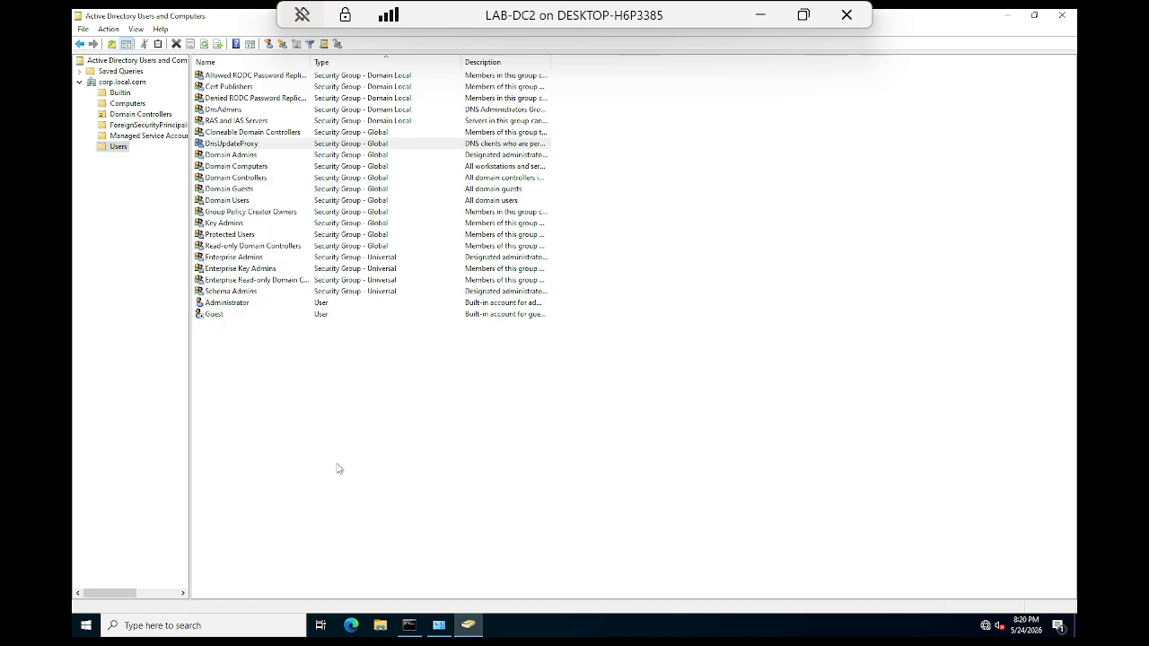
right_click(117, 149)
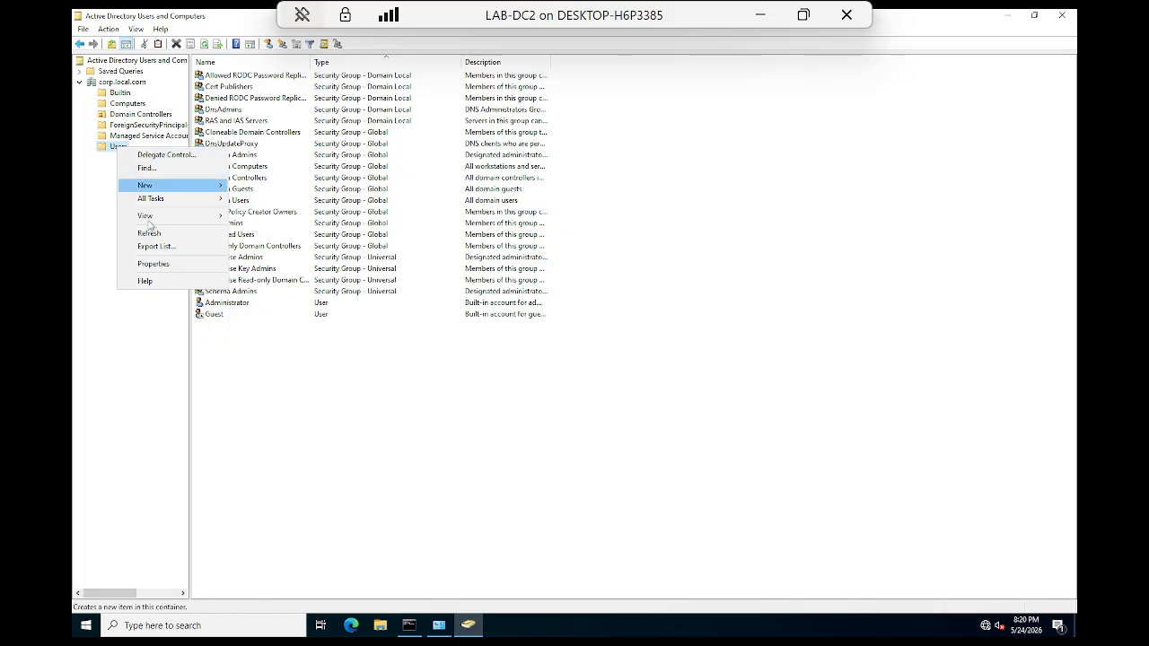
mouse_move(169, 184)
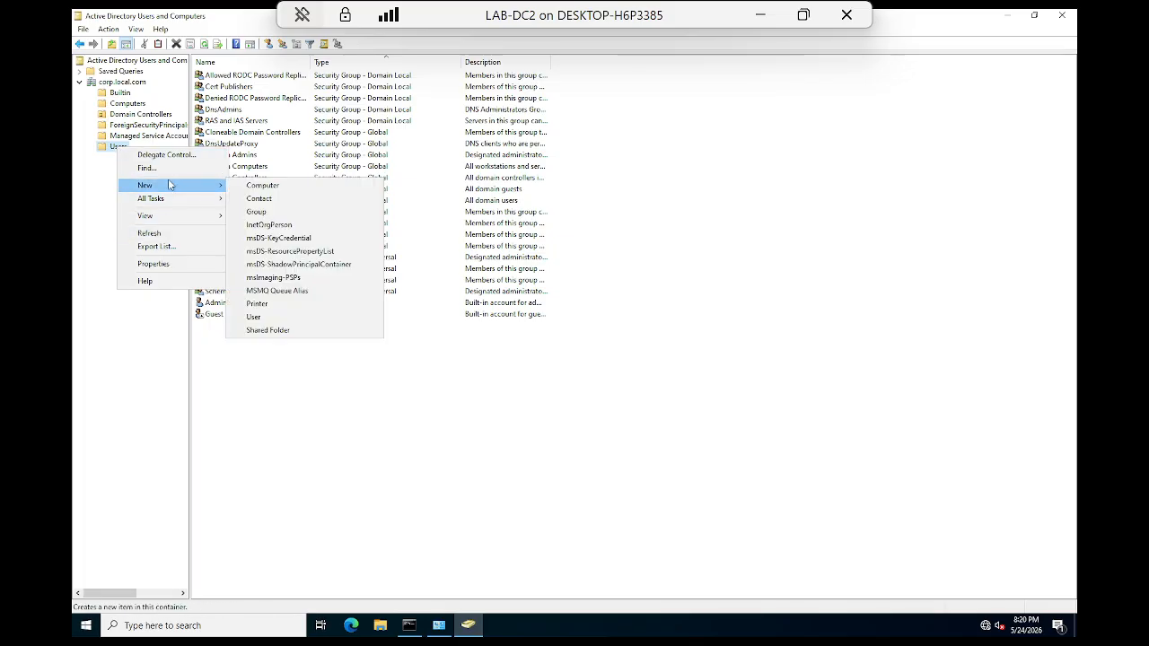
click(257, 211)
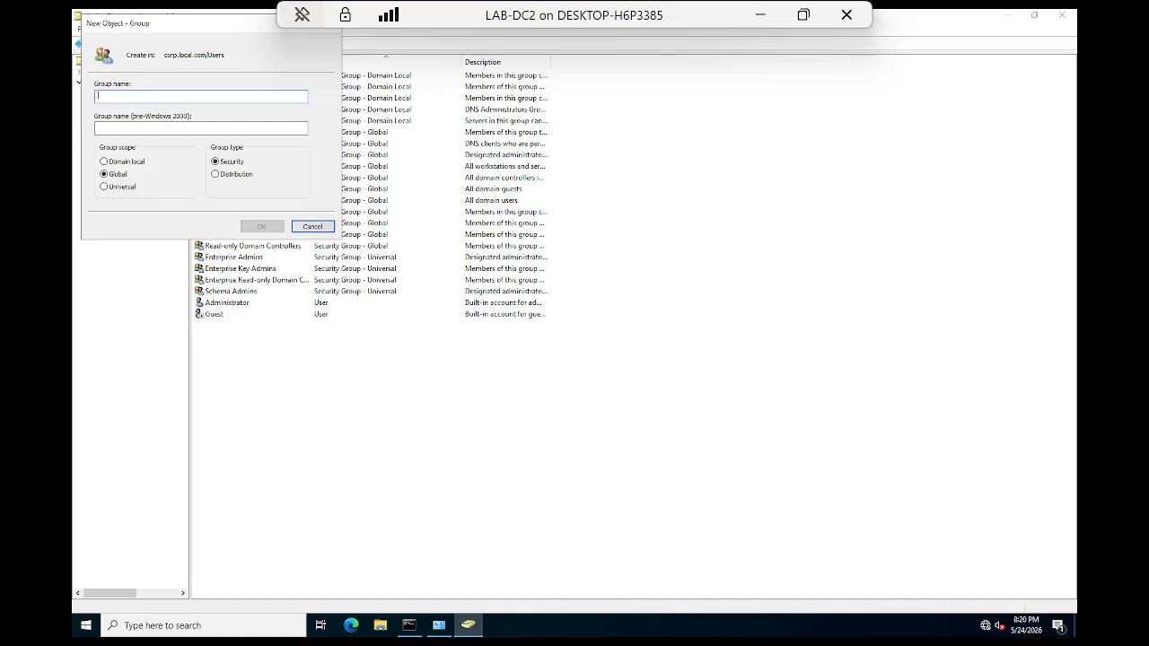
text(Finance)
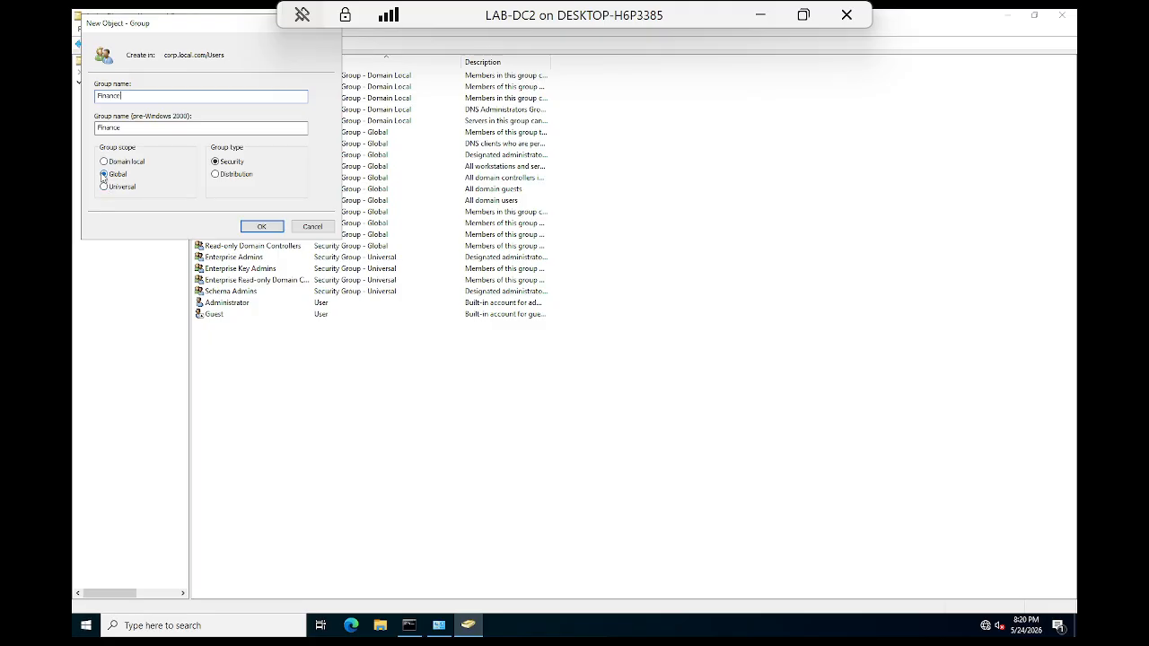
click(262, 228)
Step: Reopen the Users container's context menu a few times without creating anything else
right_click(118, 147)
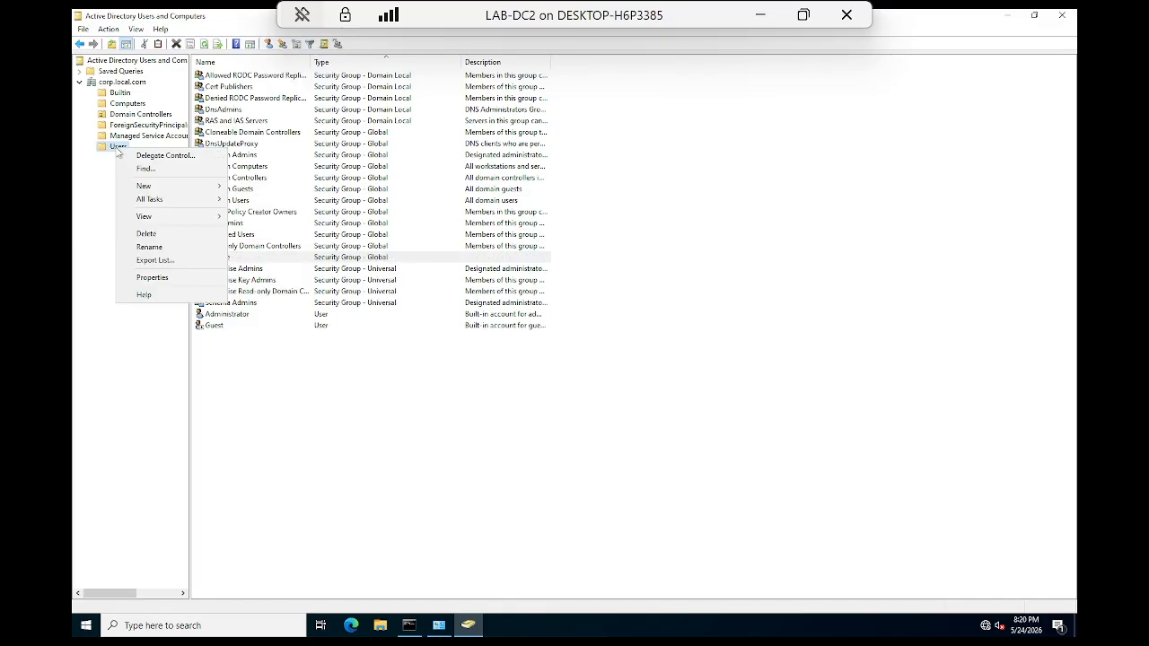
mouse_move(160, 187)
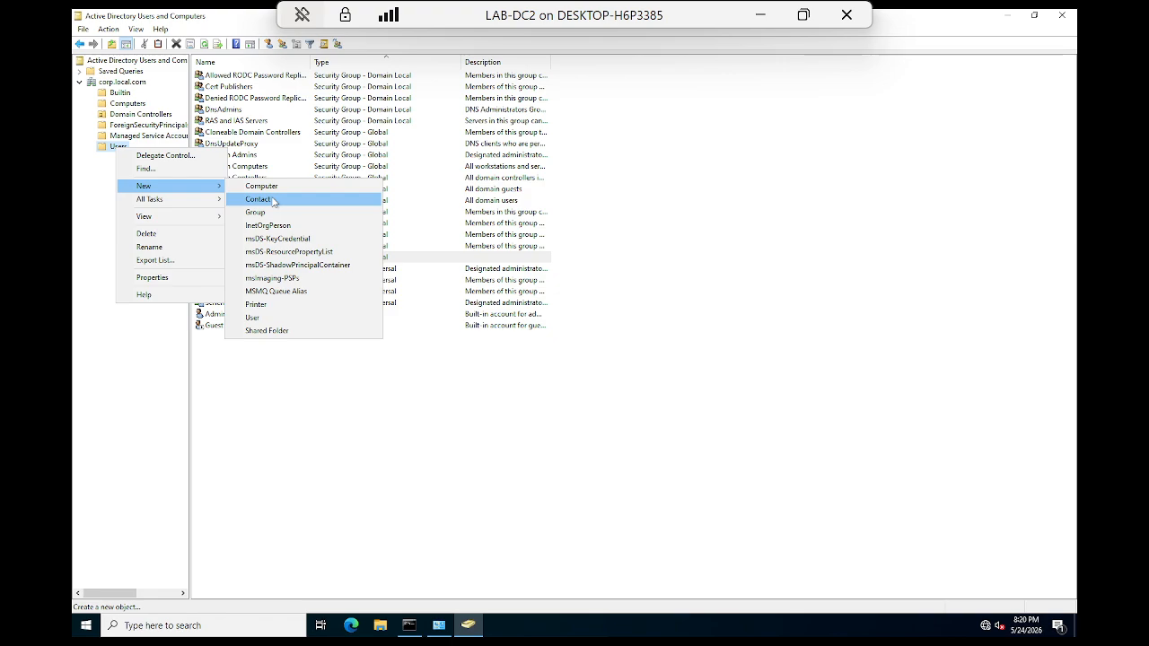
key(Escape)
key(Escape)
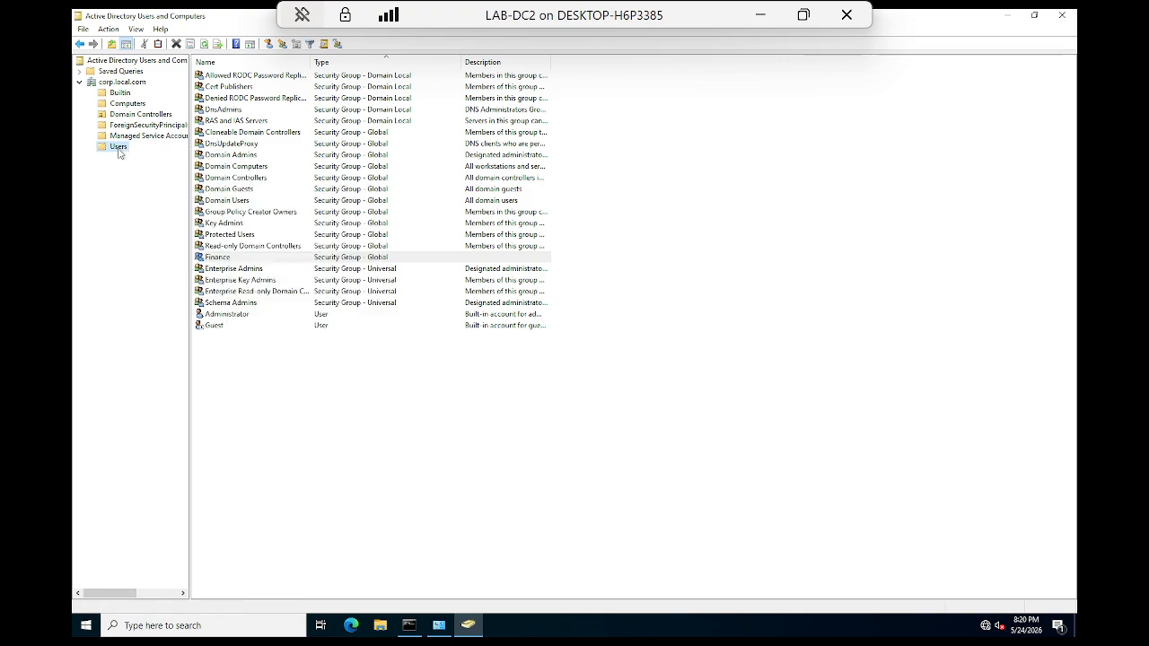
right_click(119, 151)
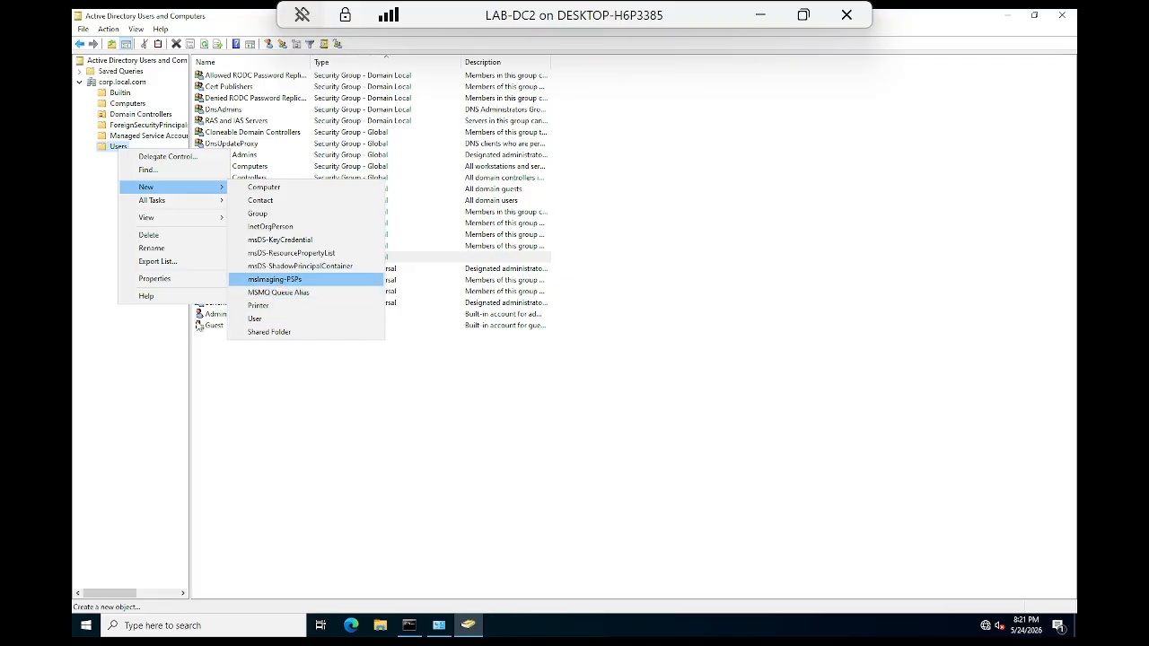
click(120, 379)
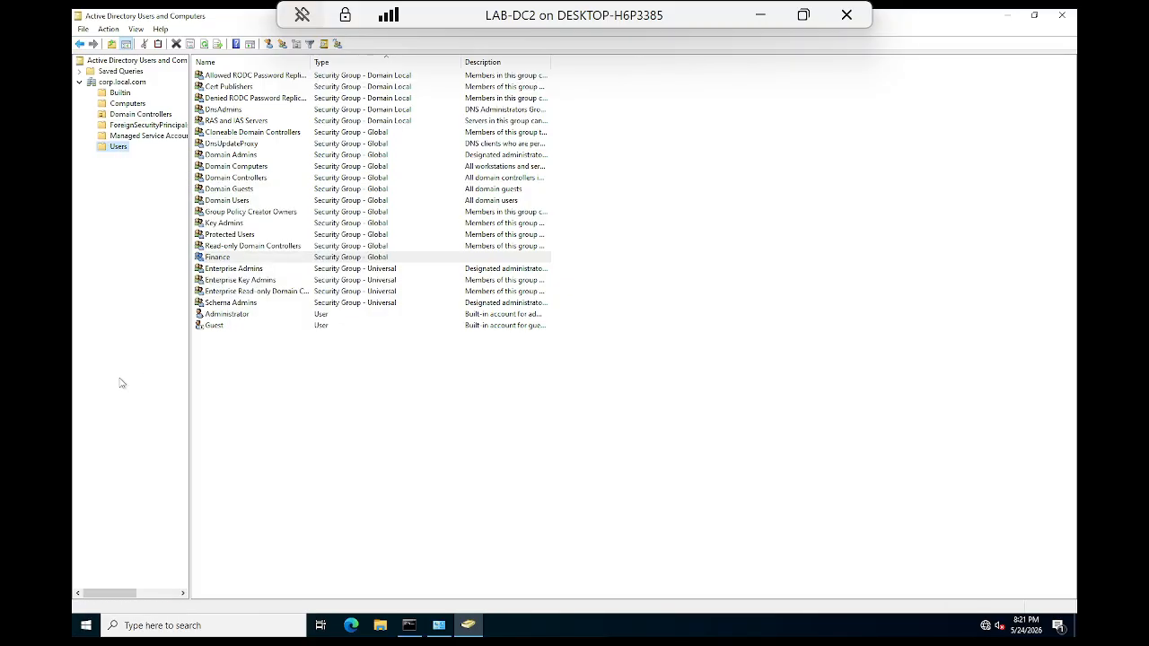
right_click(124, 148)
Step: Create a Finance organizational unit directly under corp.local.com
right_click(130, 83)
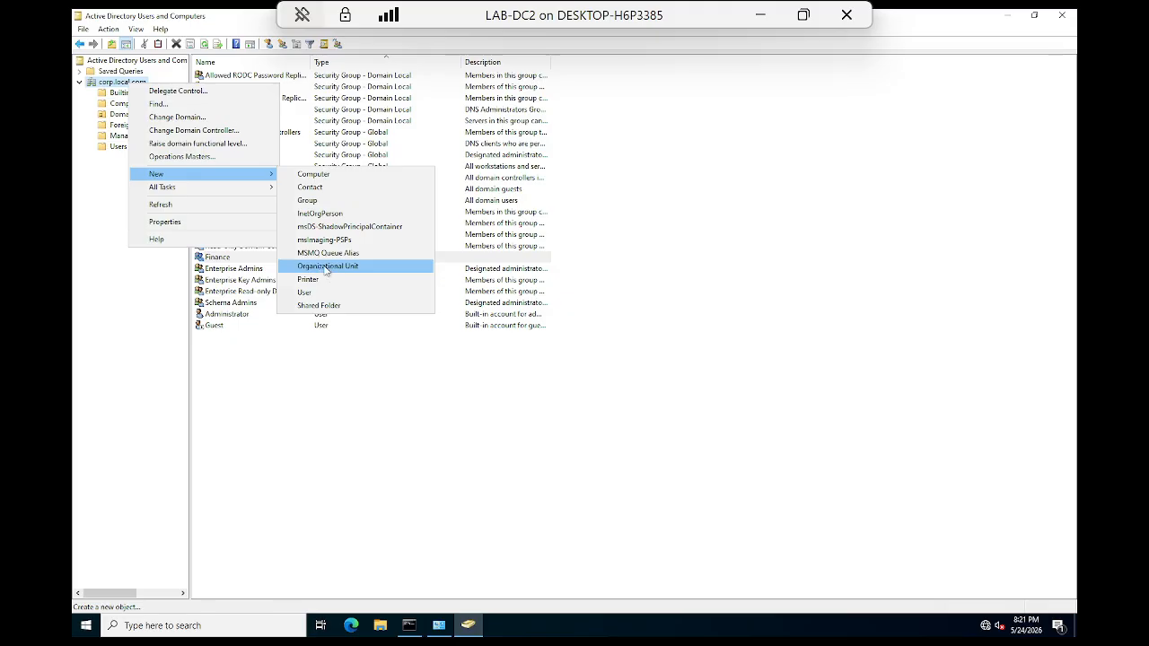
click(329, 267)
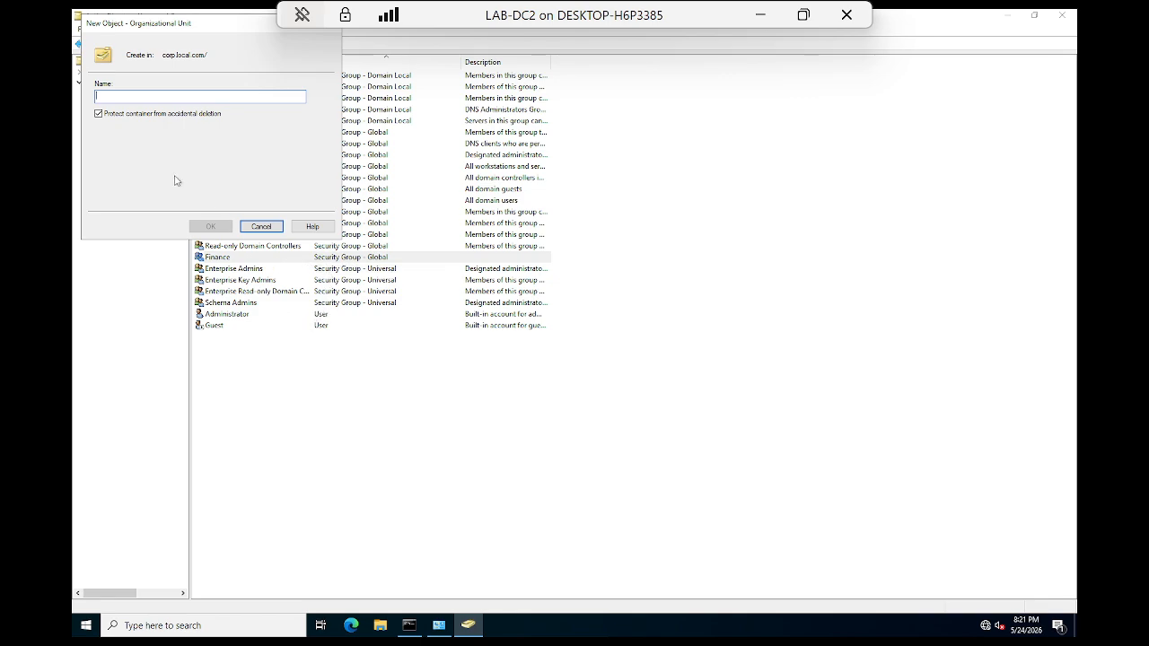
text(Finance)
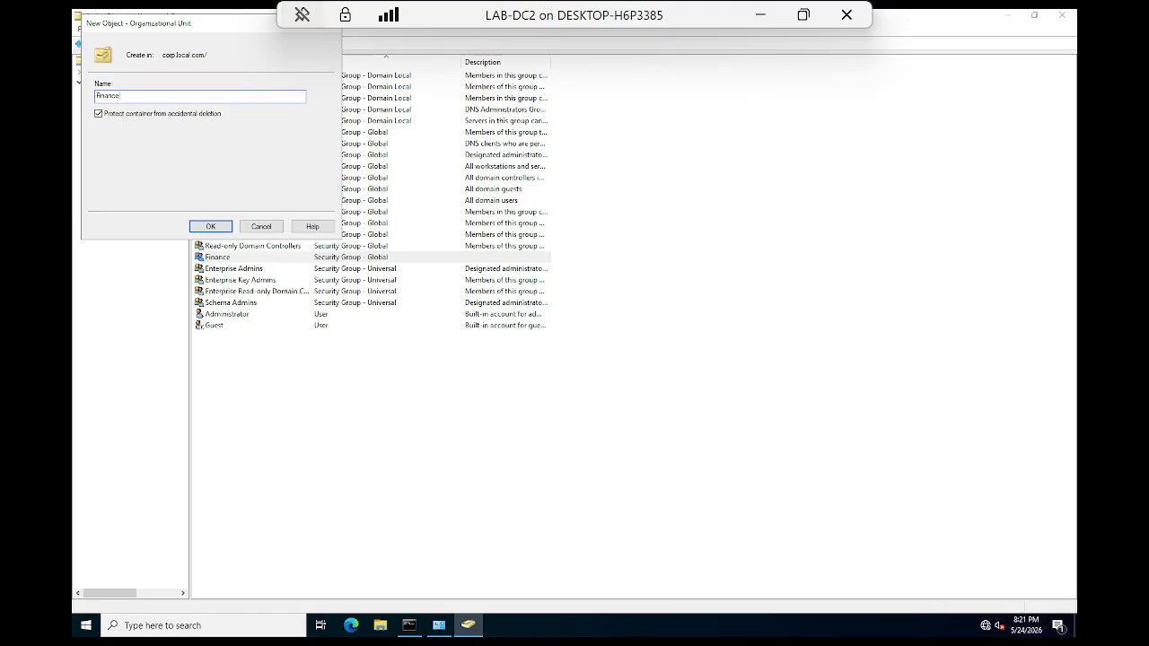
click(211, 227)
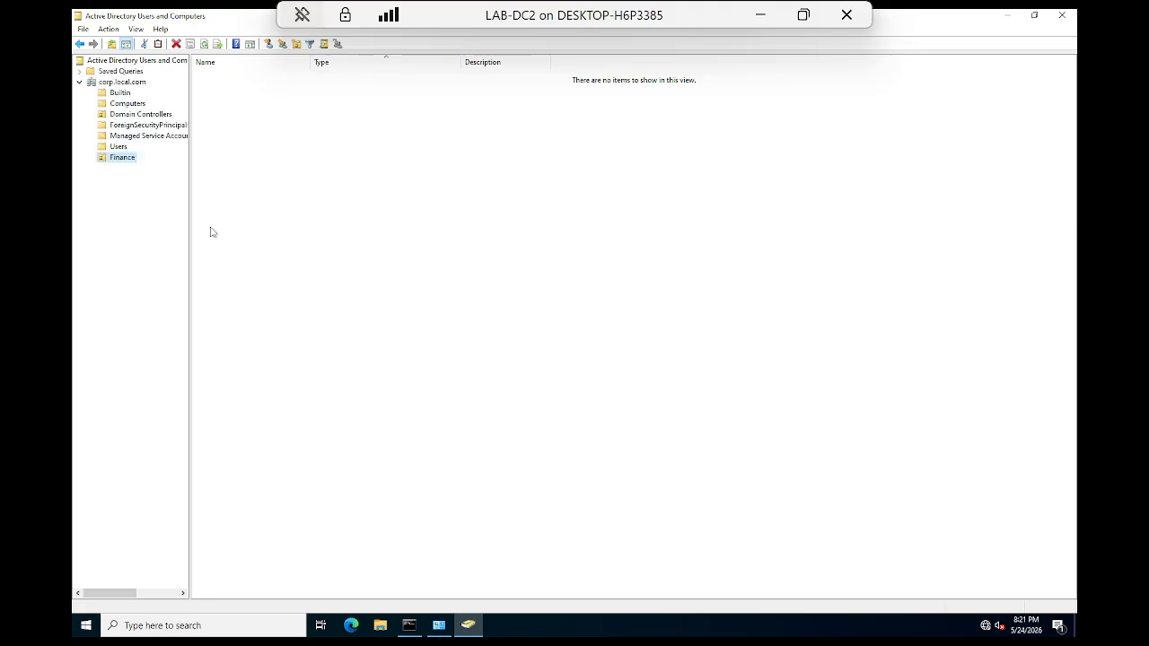
Step: Create an HR organizational unit under corp.local.com as well
right_click(123, 82)
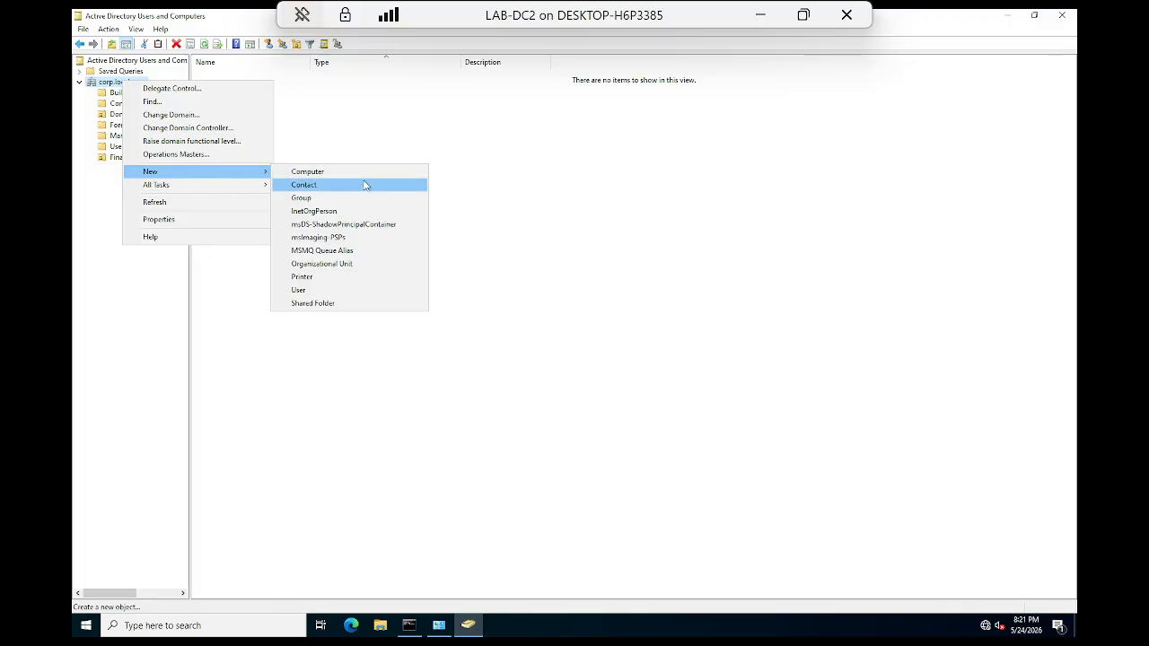
click(331, 266)
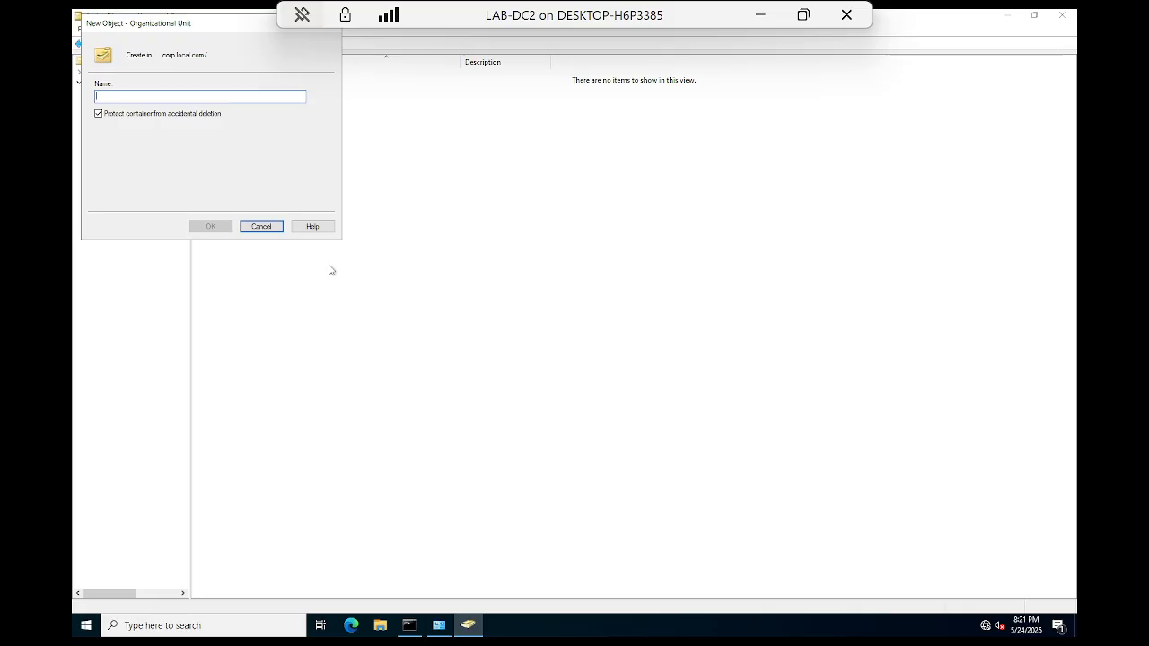
text(HR)
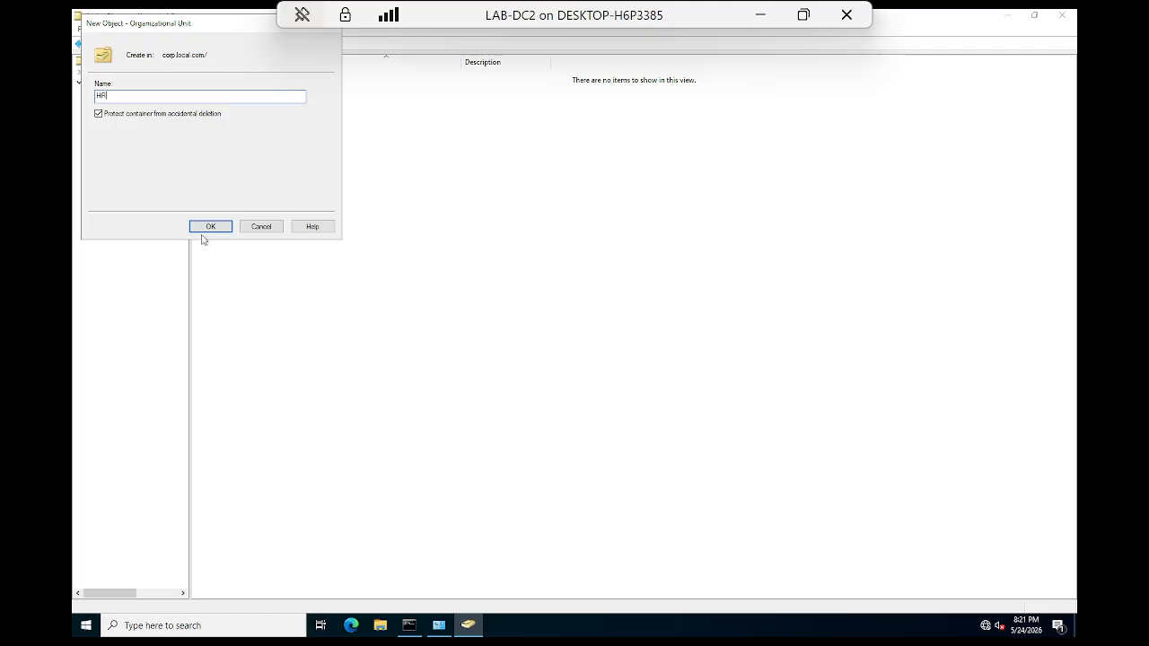
click(205, 230)
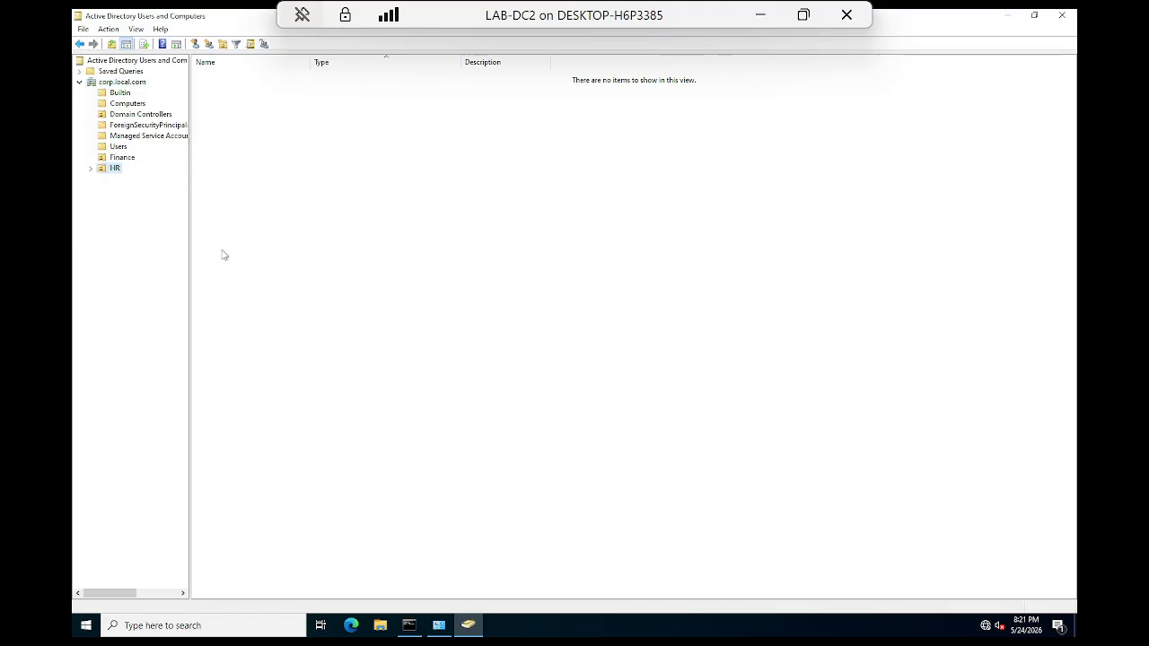
Step: In the Finance OU, add a Global Security group named Financeadmin, fixing a stray letter in the name
right_click(123, 158)
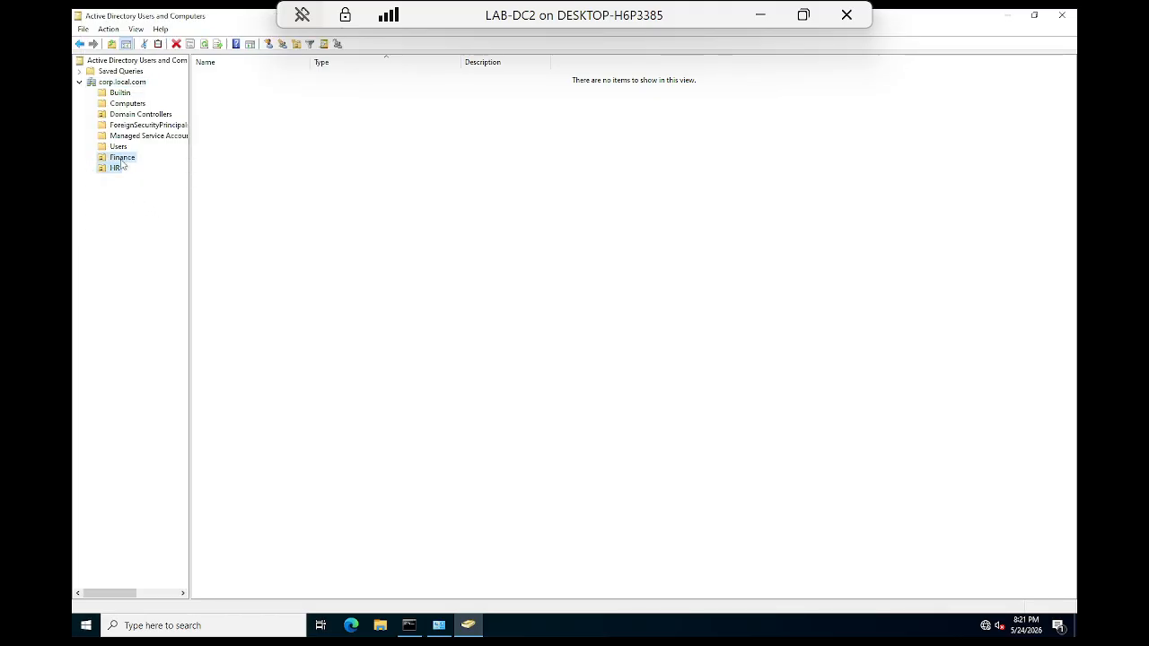
mouse_move(151, 213)
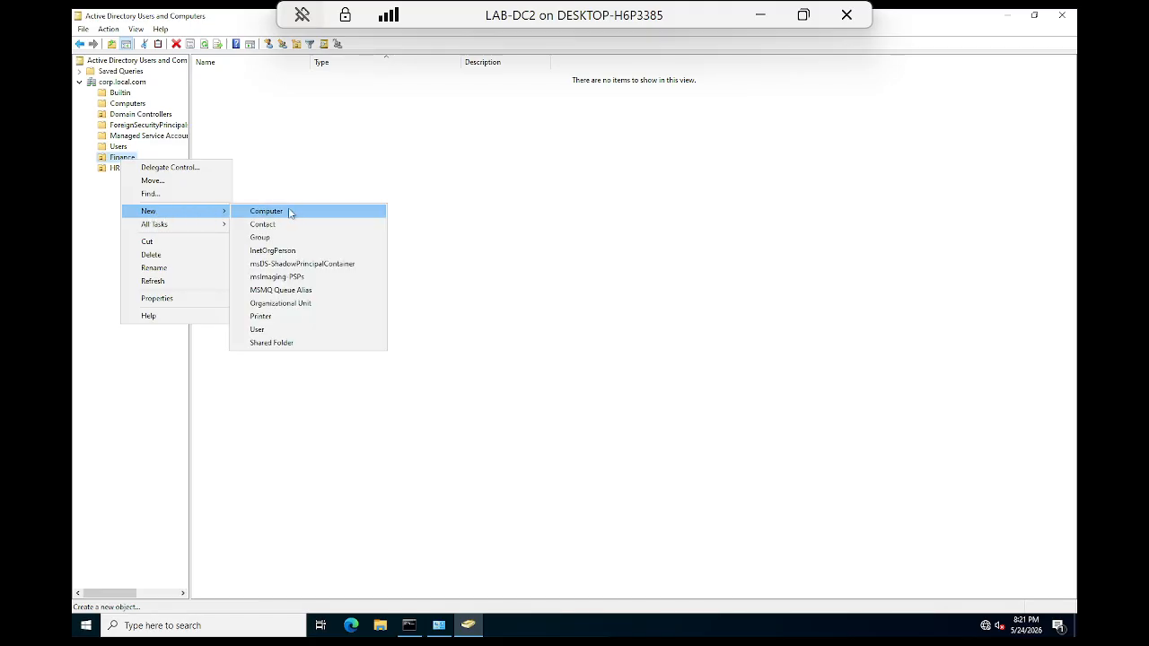
click(261, 237)
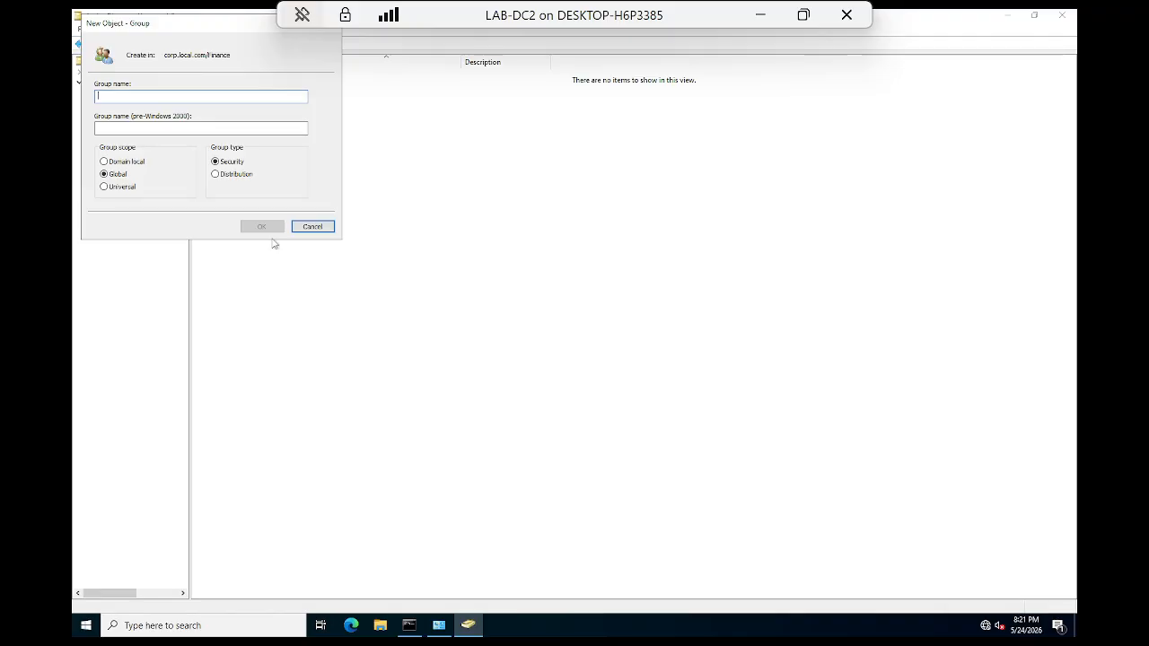
text(Financeg)
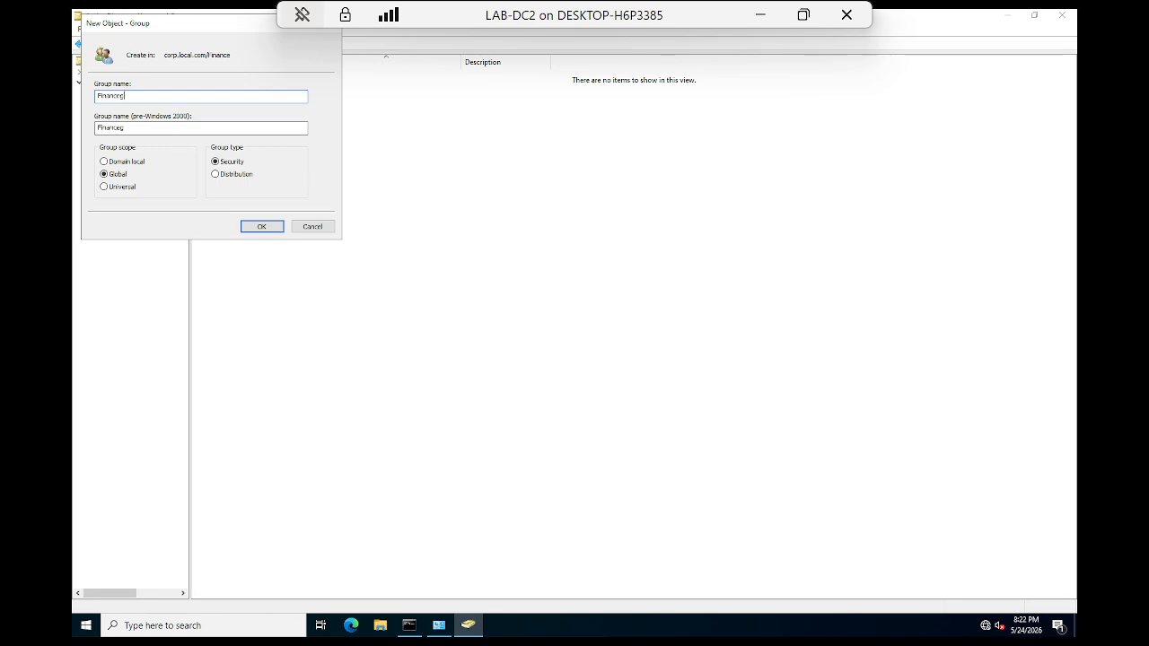
key(BackSpace)
double_click(219, 55)
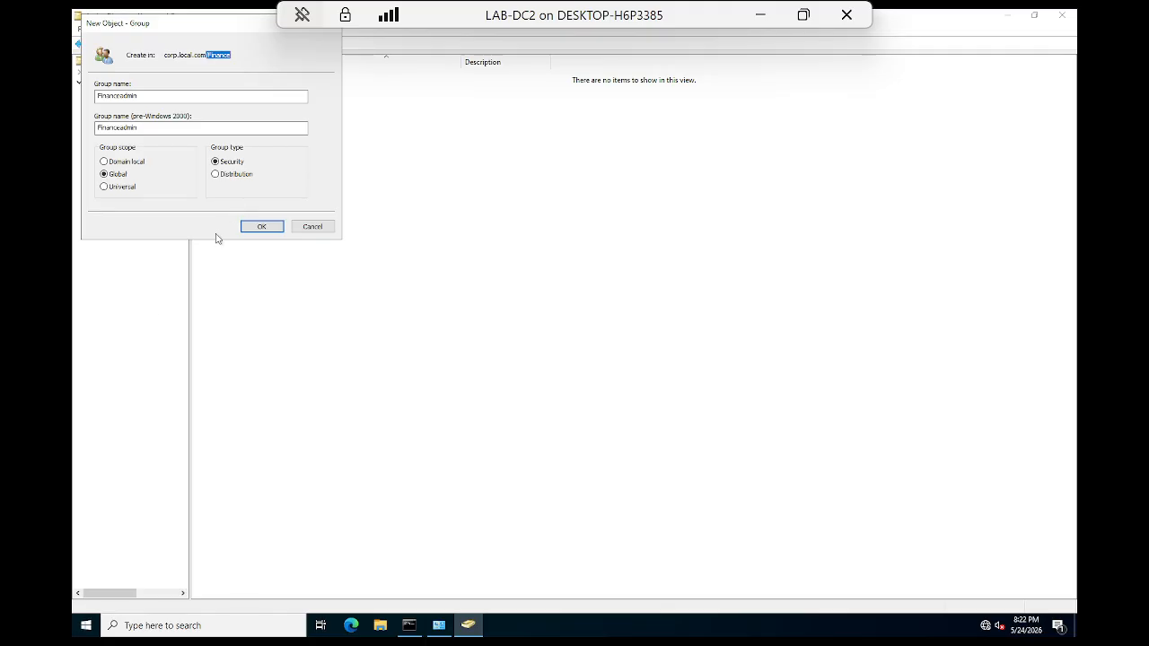
click(260, 228)
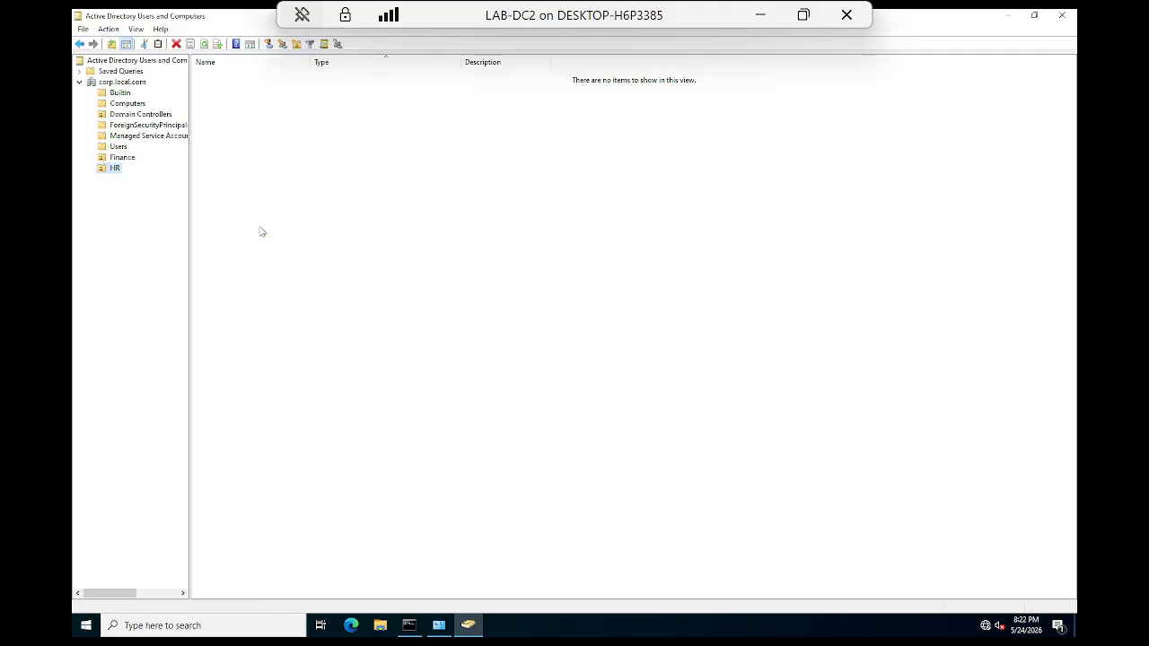
Step: Select the HR OU and add a Global Security group named HRadmin to it
right_click(125, 158)
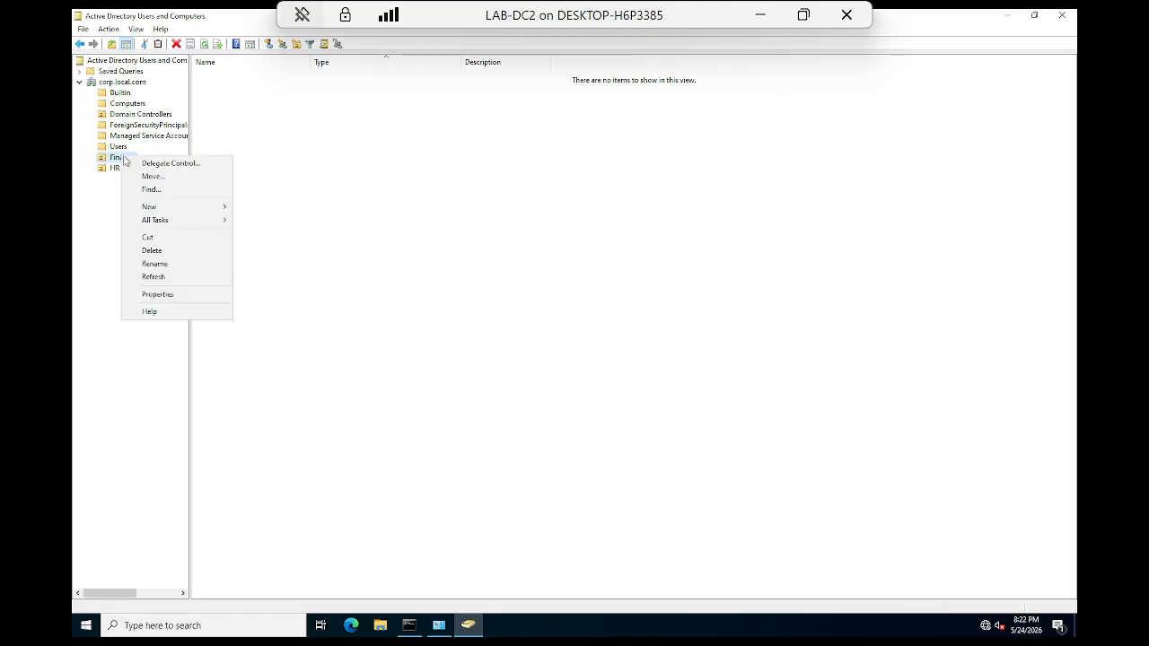
click(114, 170)
right_click(114, 169)
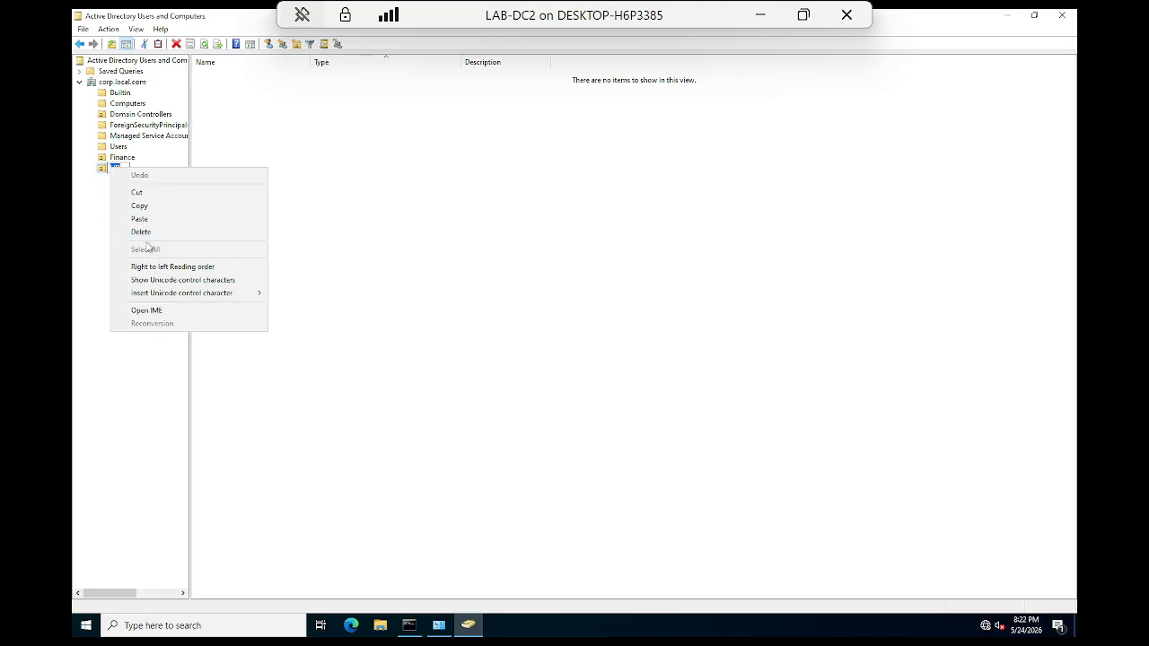
click(100, 258)
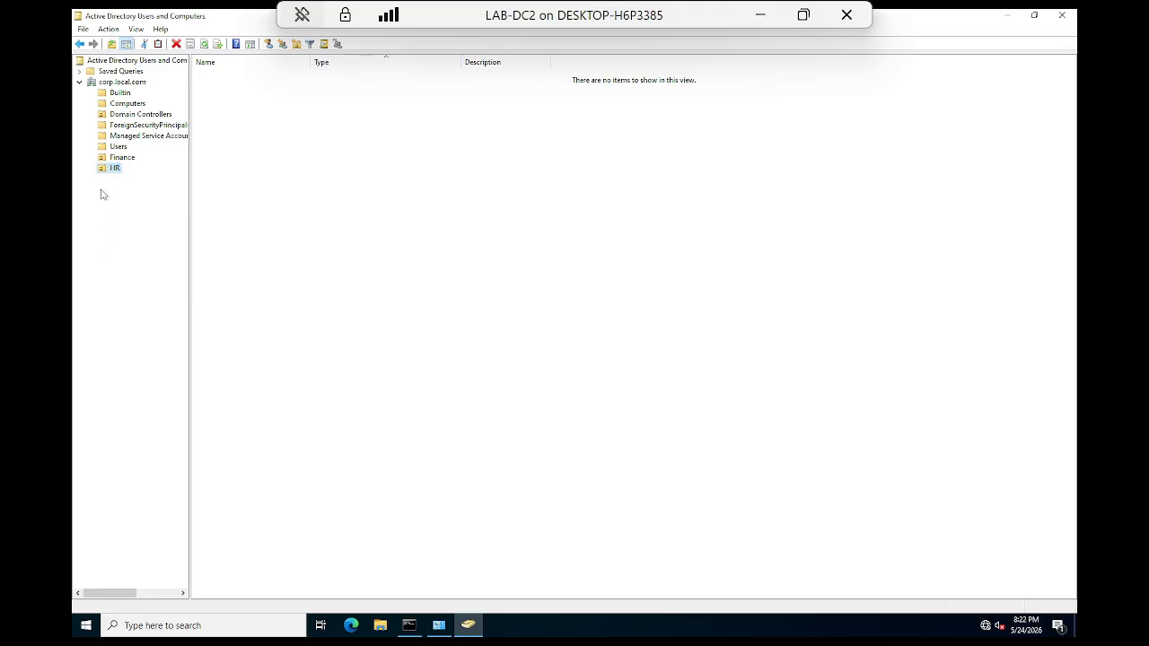
right_click(112, 171)
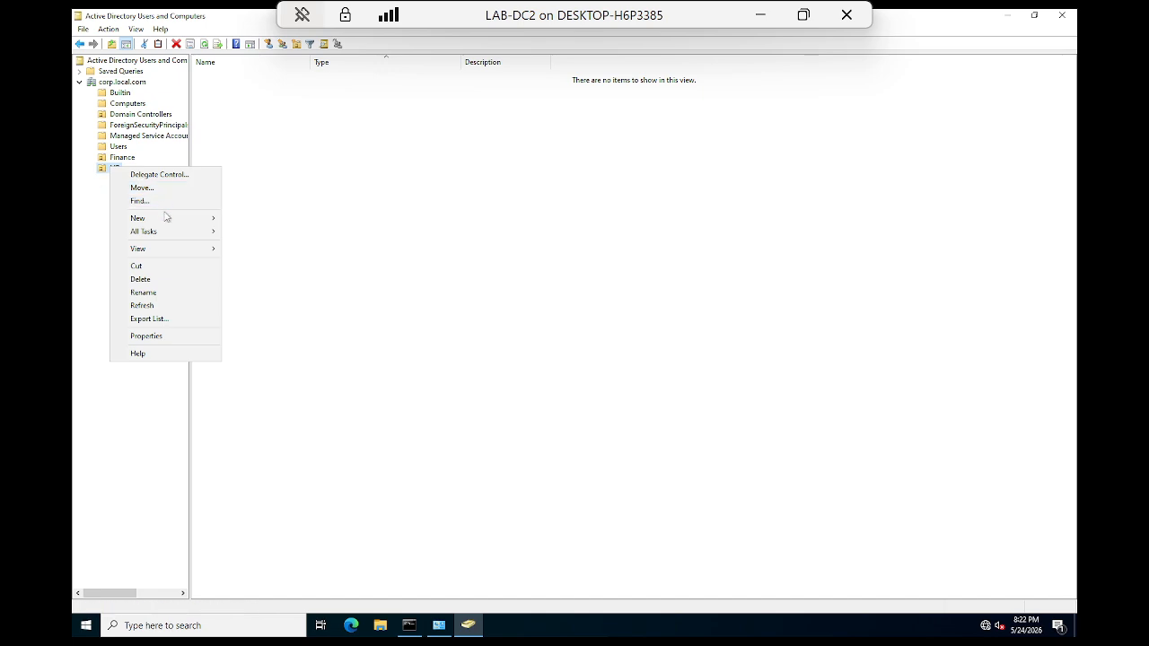
mouse_move(180, 219)
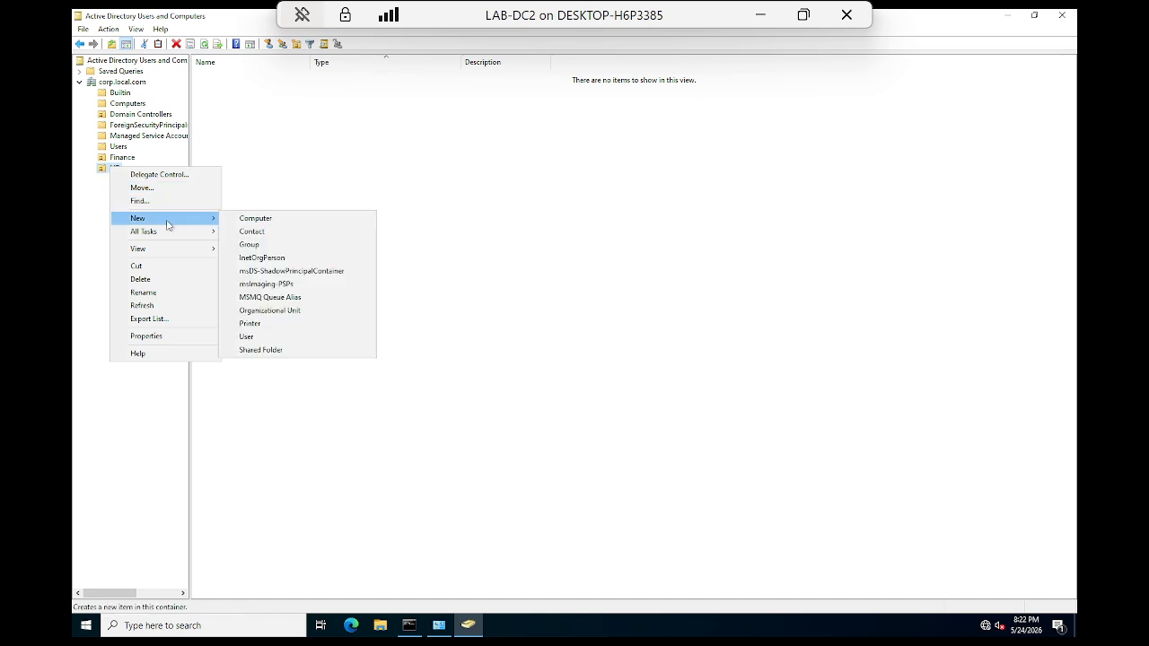
click(251, 245)
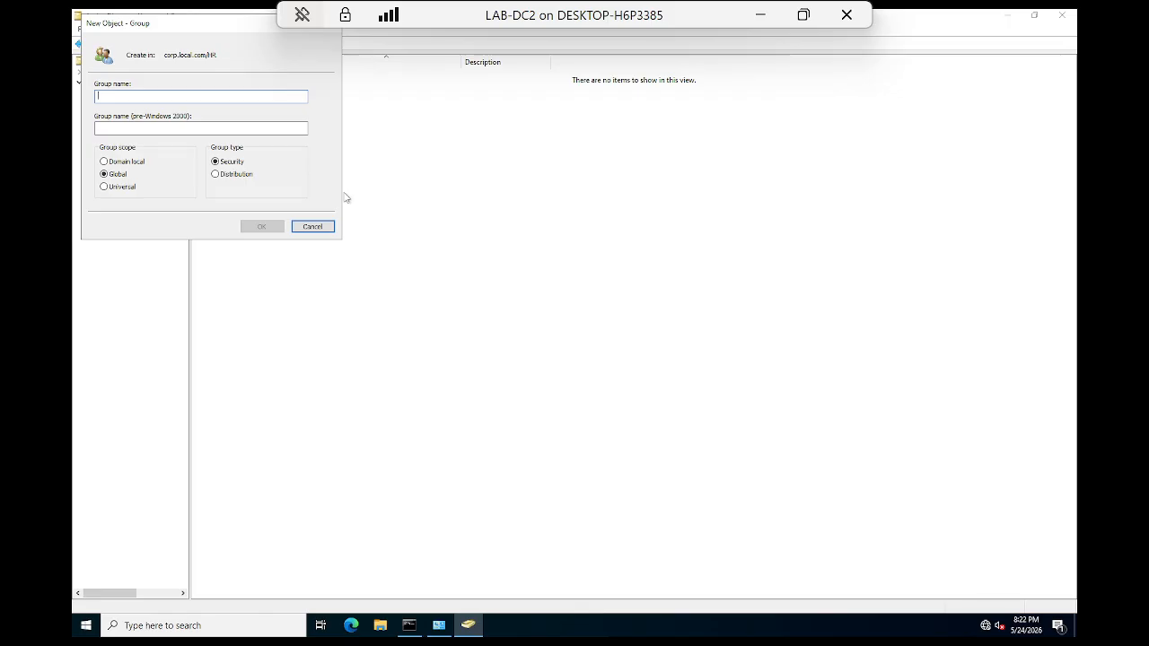
text(HRg)
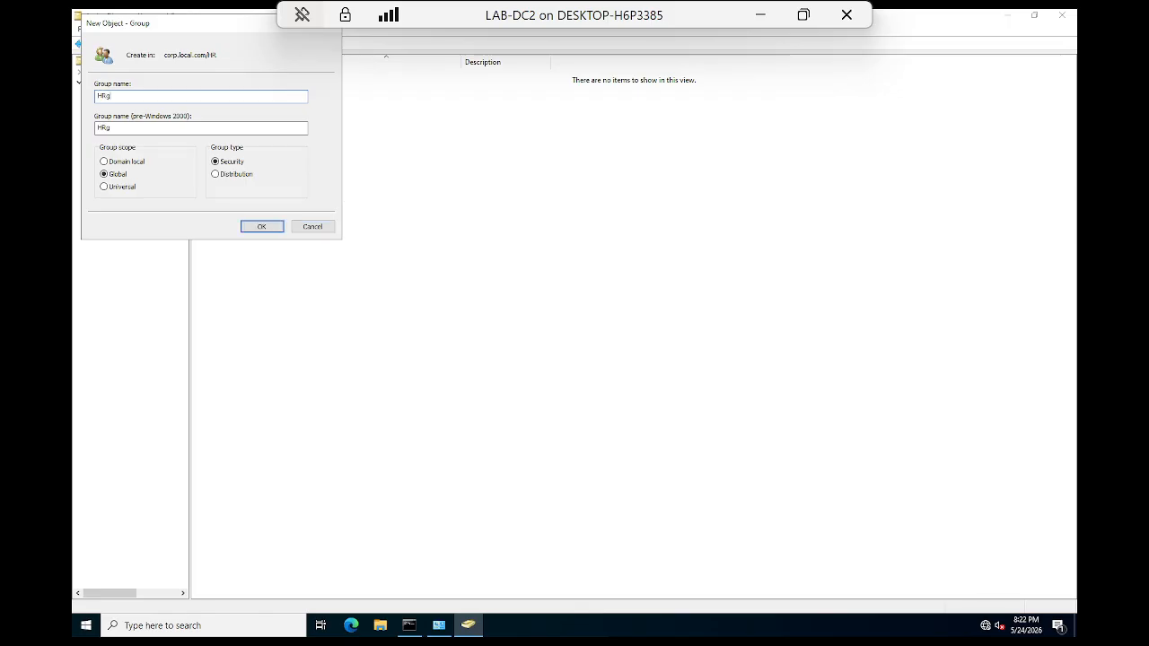
key(BackSpace)
key(BackSpace)
key(BackSpace)
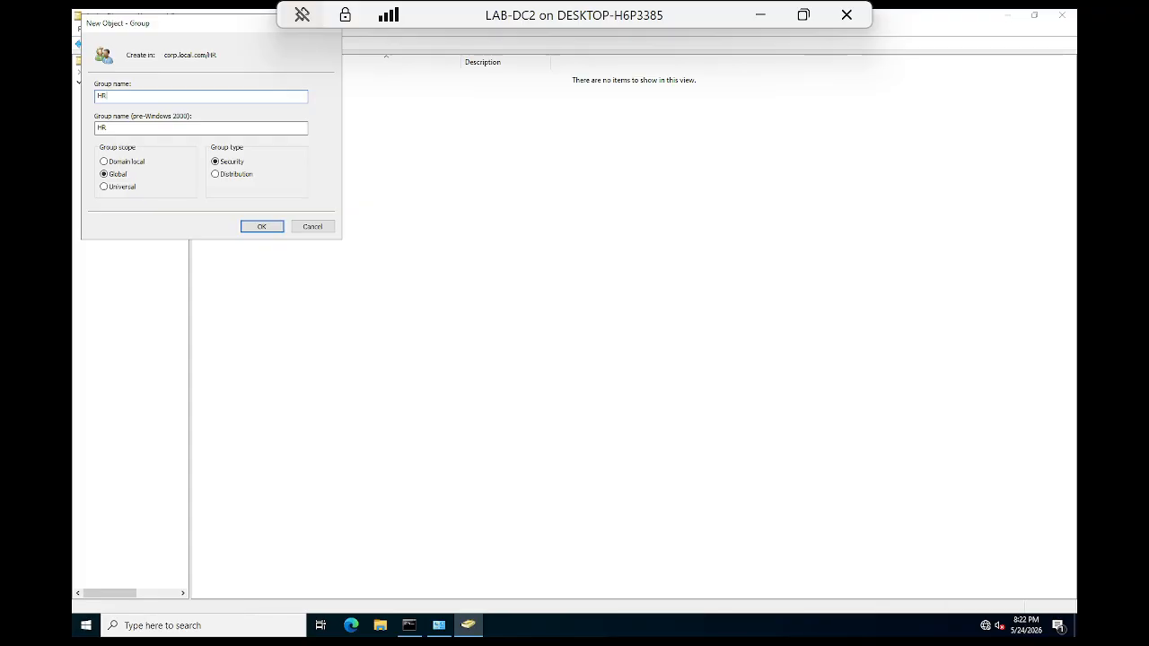
text(admin)
click(271, 229)
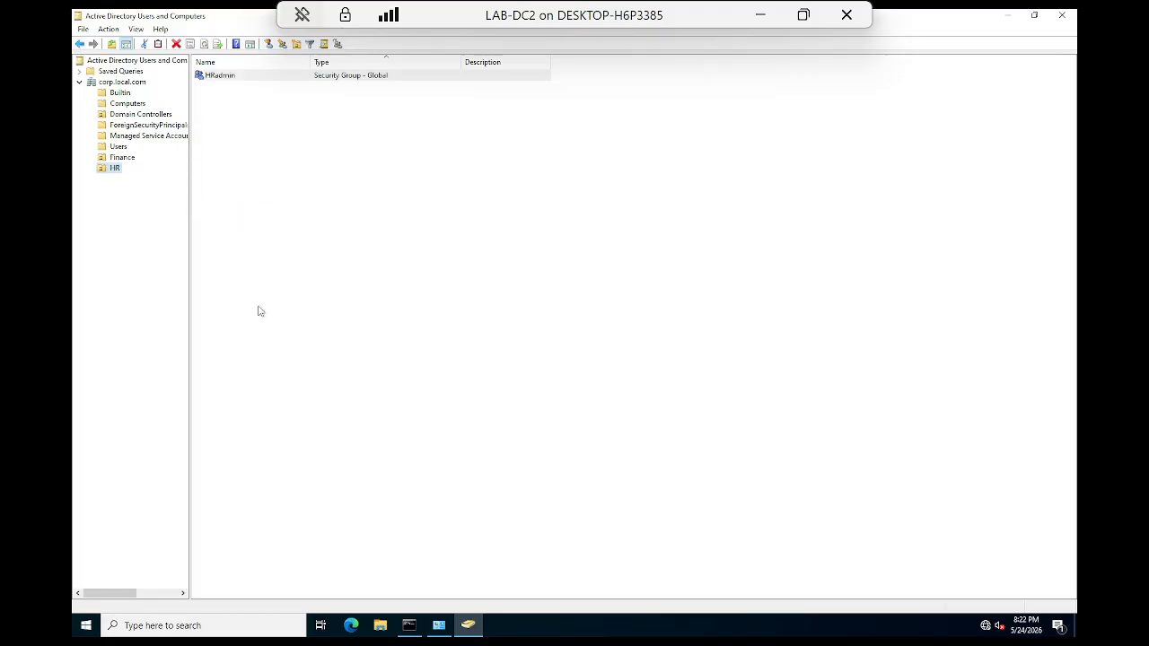
Step: Start a new user in the HR OU named HRtestuser1 with matching logon name
right_click(114, 169)
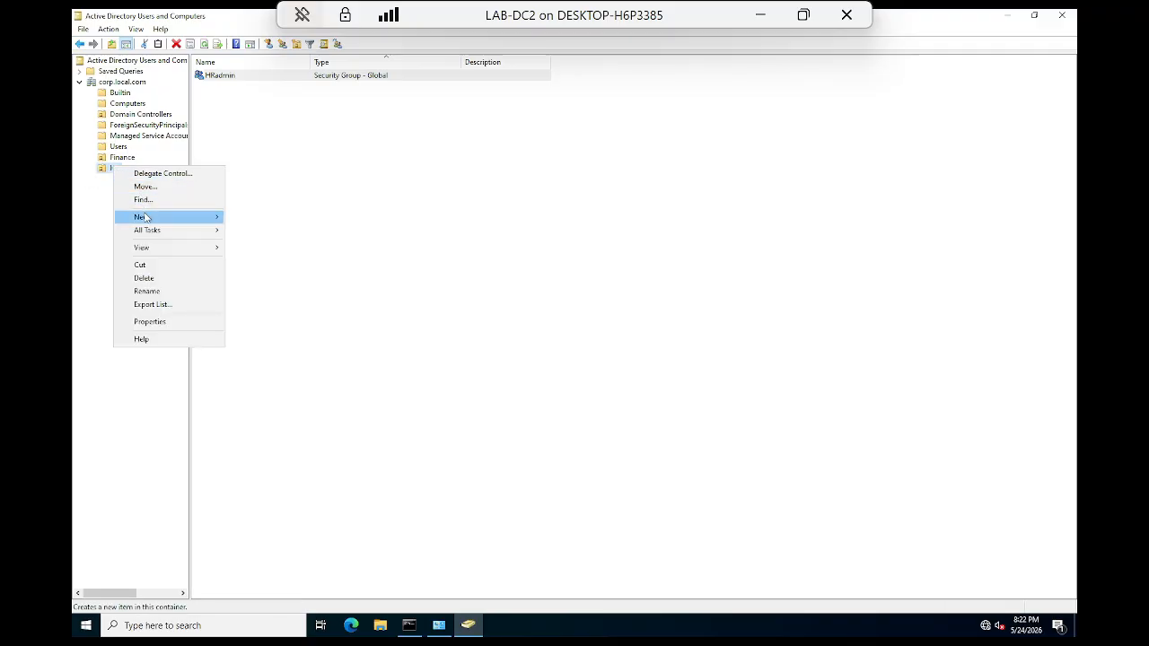
mouse_move(148, 219)
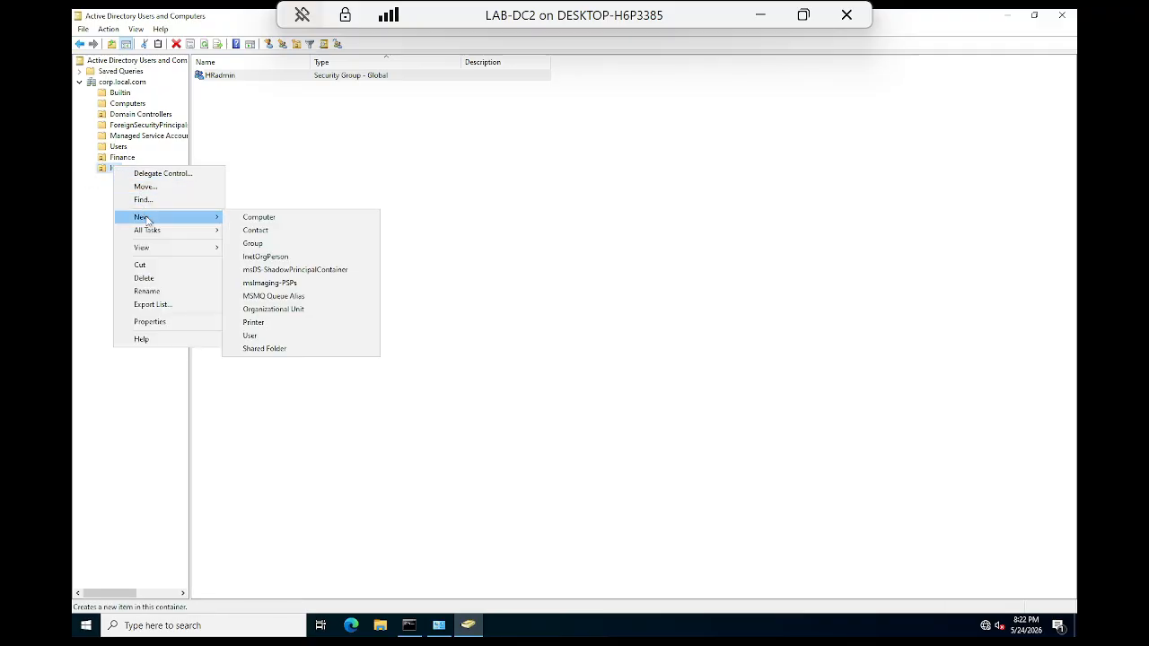
click(250, 335)
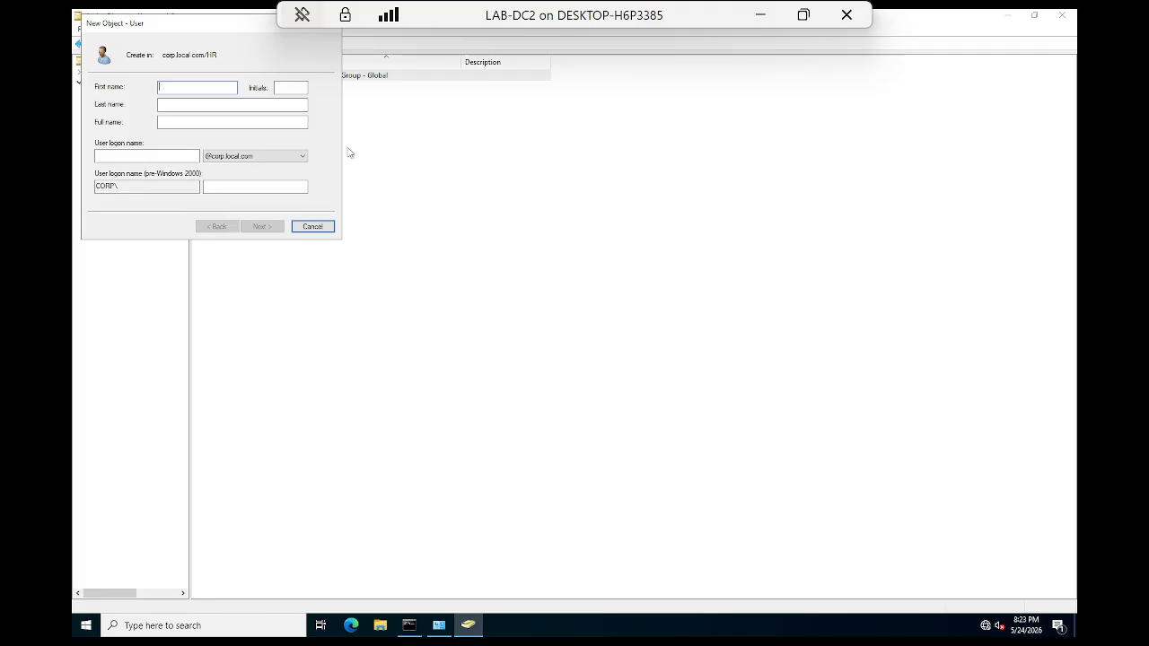
text(HRtest1)
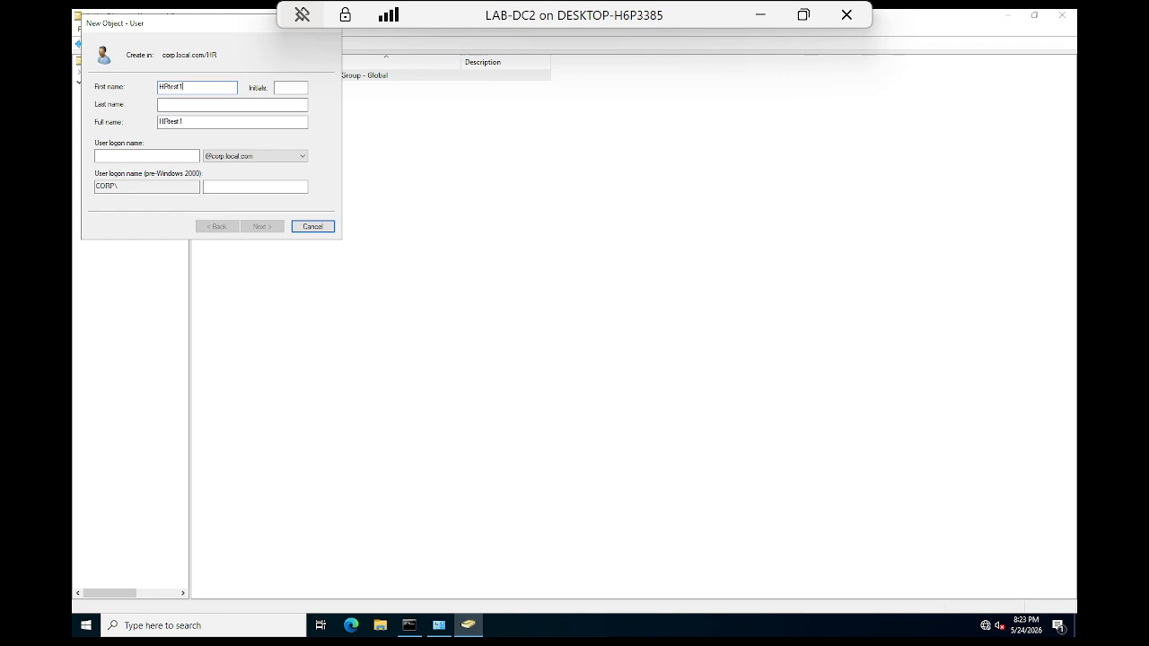
click(145, 156)
text(HR)
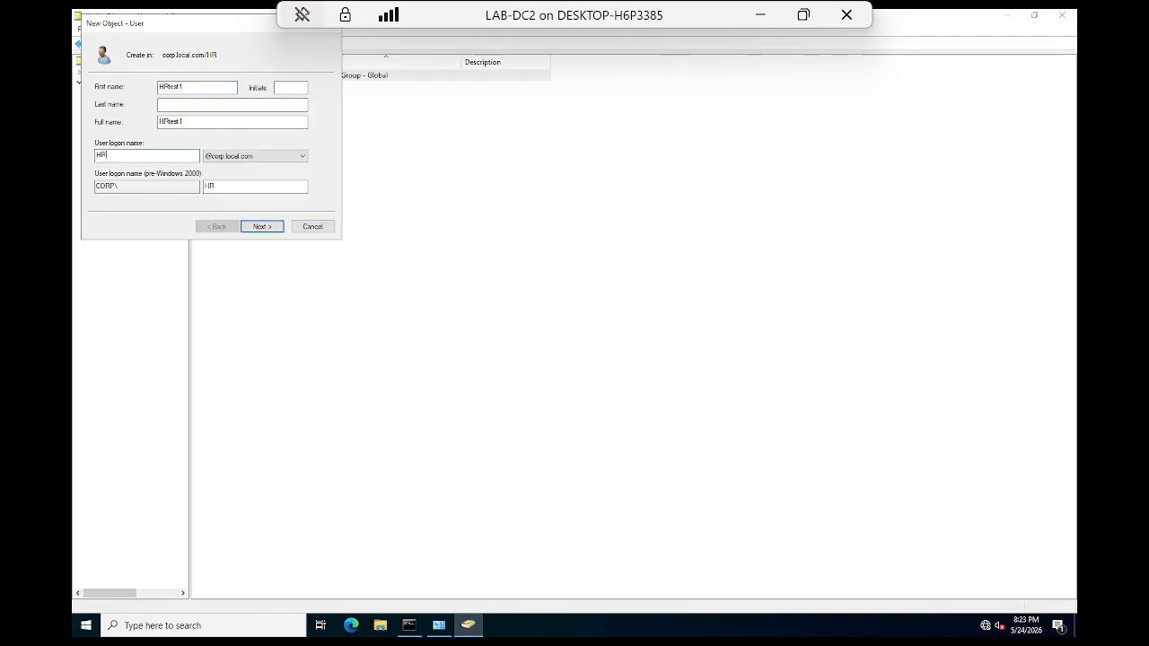
text(test)
click(180, 86)
text(user)
click(135, 156)
click(261, 226)
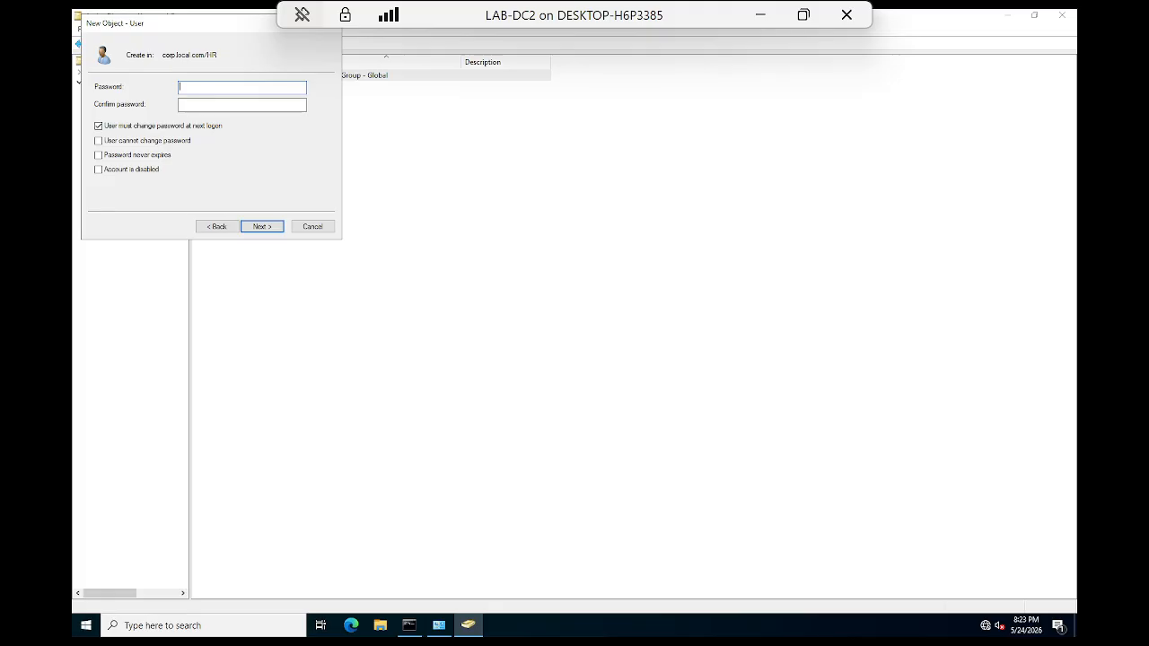
Step: Enter and confirm the password, clear must-change at next logon, and set password never expires
text(•••)
click(242, 104)
text(•)
click(99, 127)
click(98, 154)
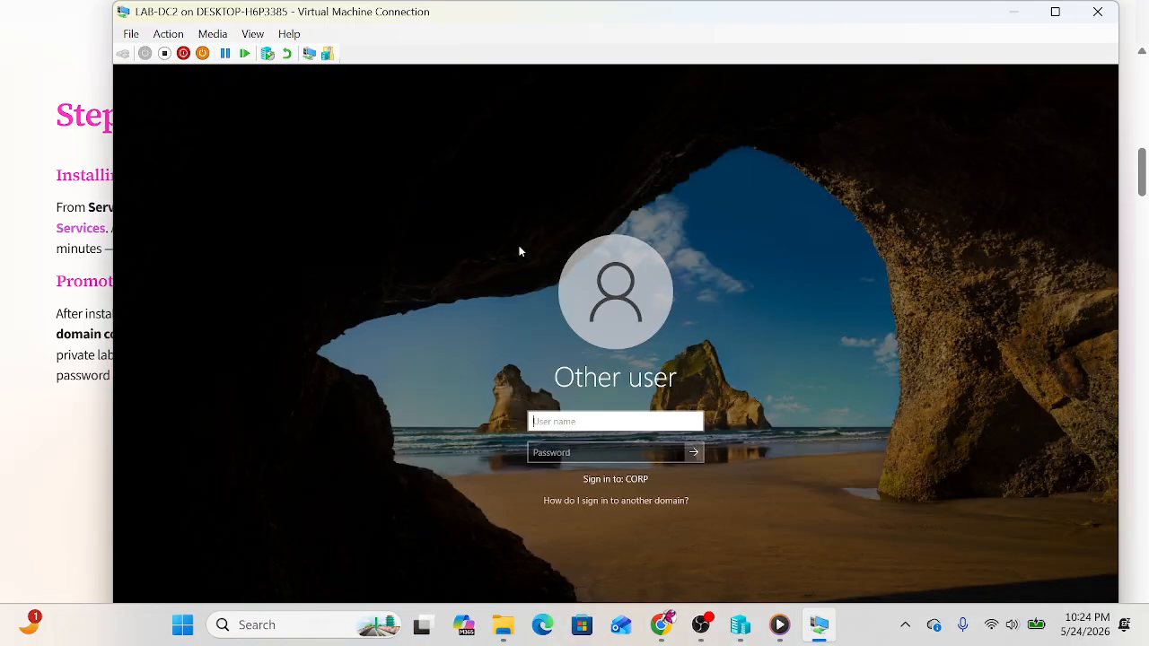
Step: Sign in to the domain controller VM as Administrator with the account password
text(Administrator)
key(Tab)
text(******)
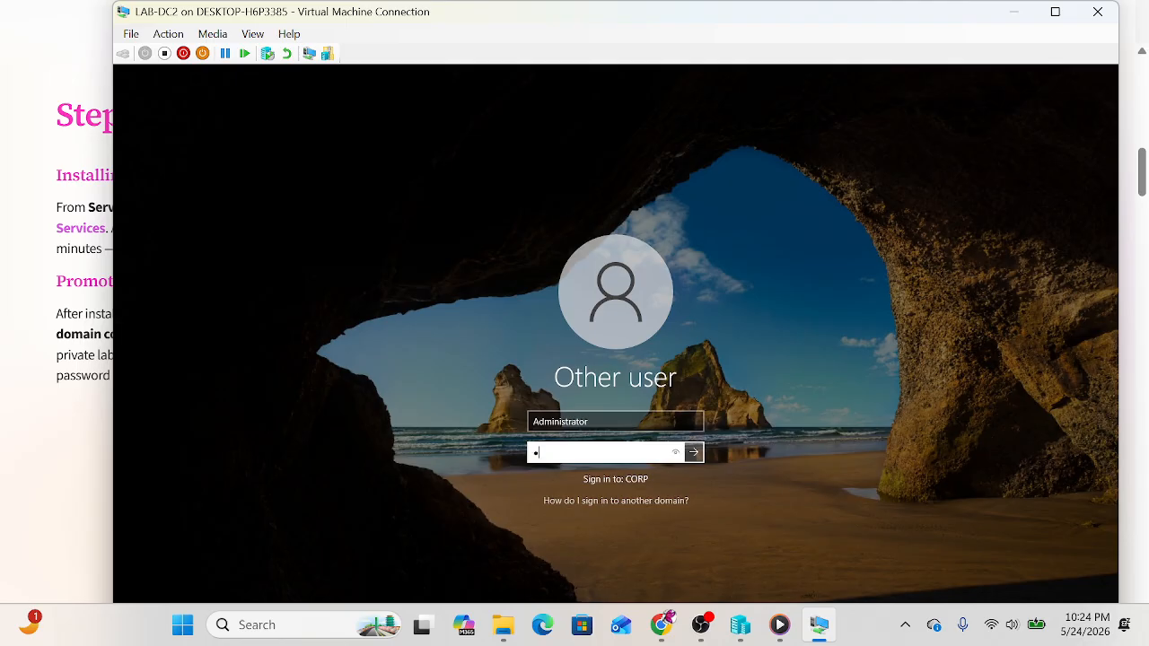
text(**)
key(Return)
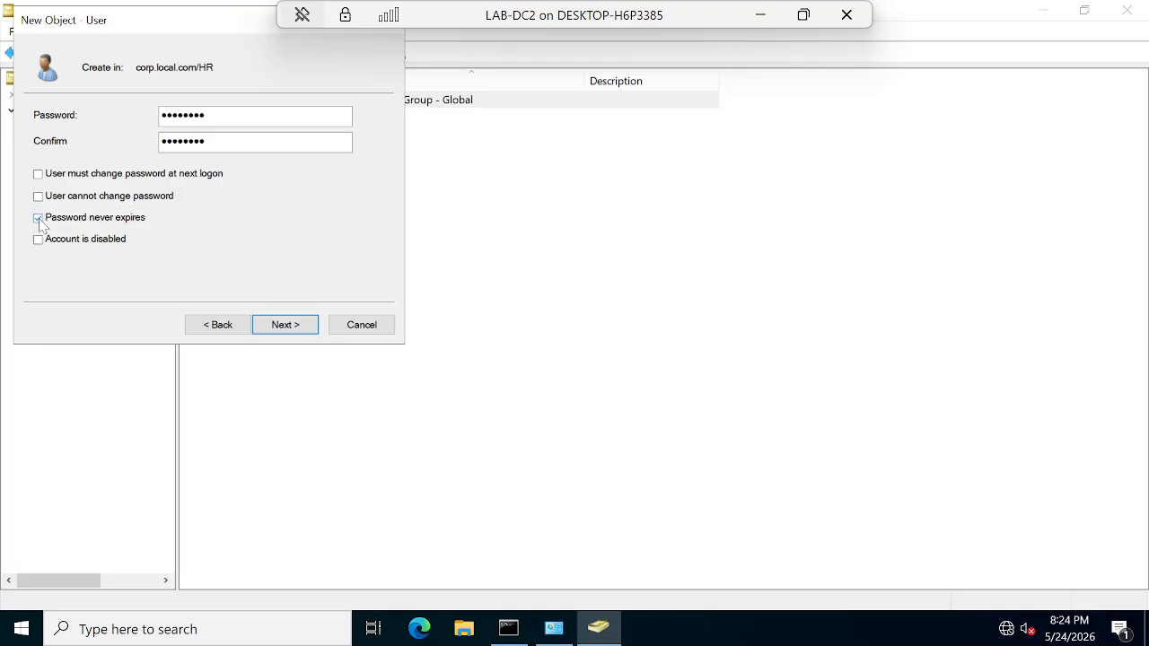
Step: Complete the HR user wizard so HRtestuser1 is created
click(272, 328)
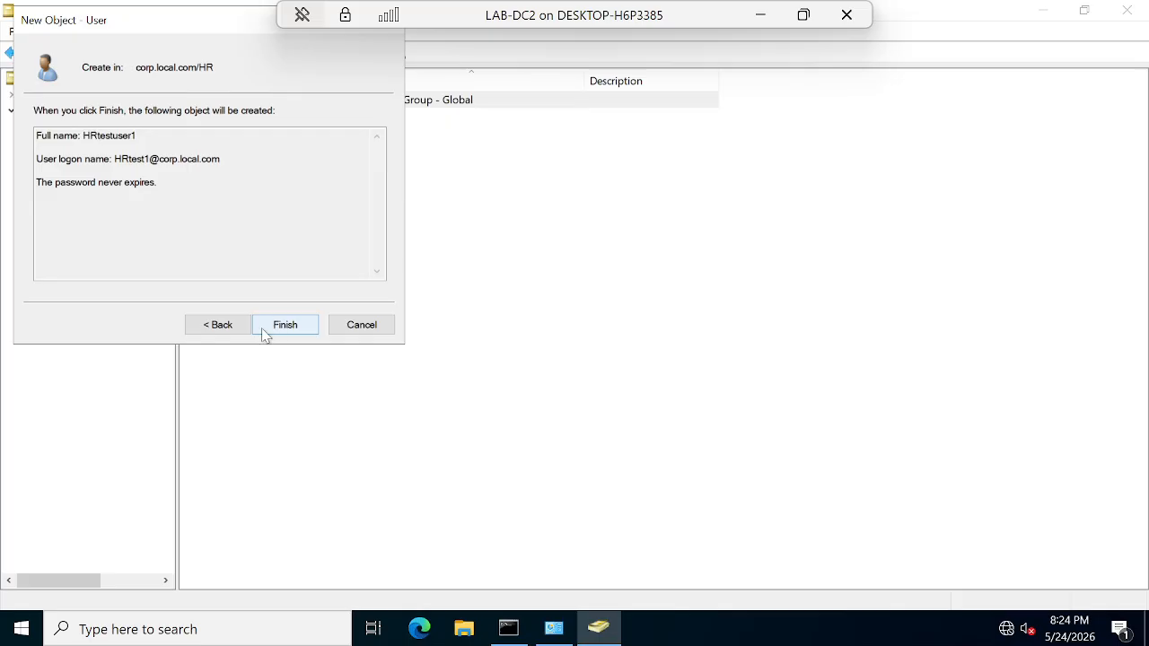
click(283, 328)
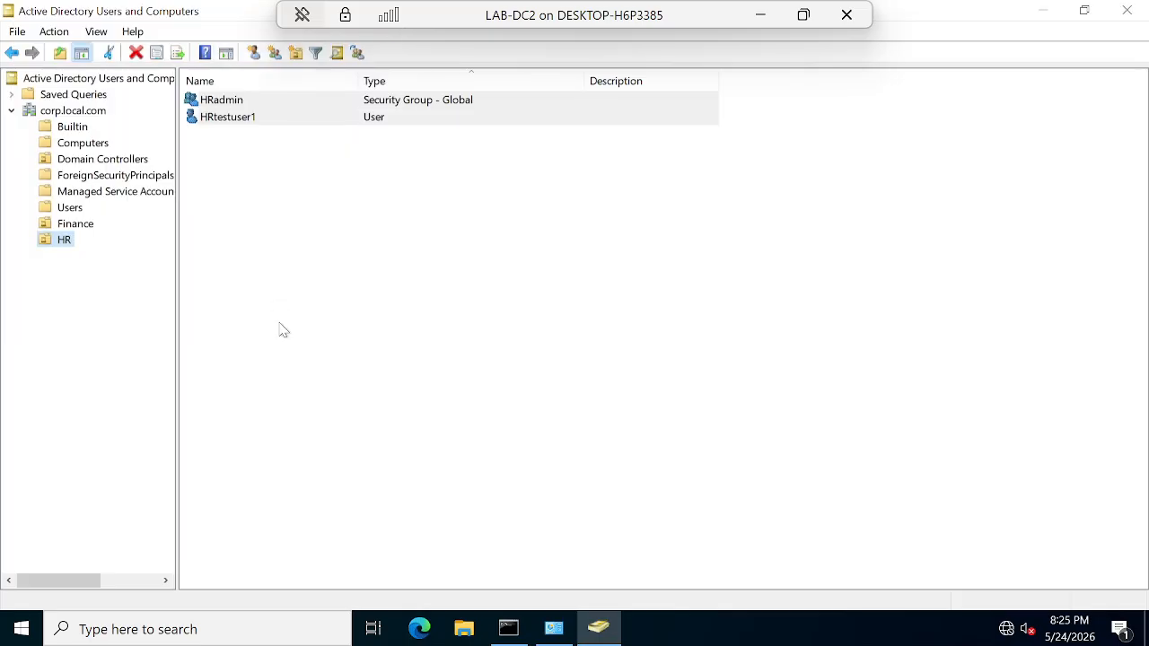
click(64, 242)
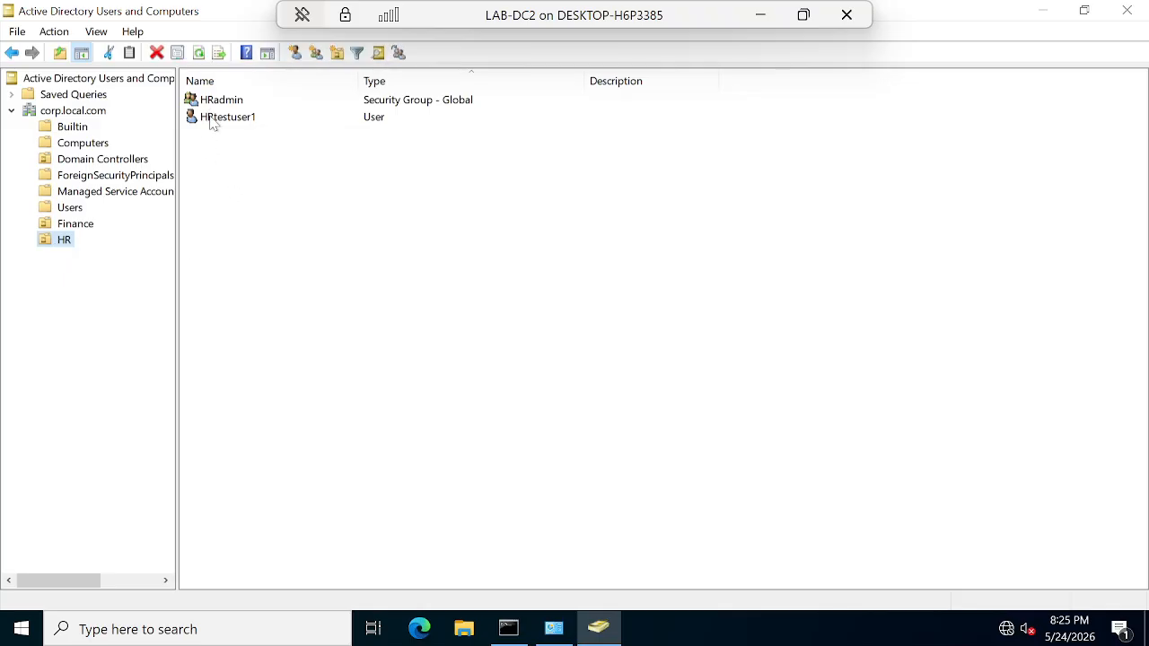
Step: Start a new user in the Finance OU
click(83, 224)
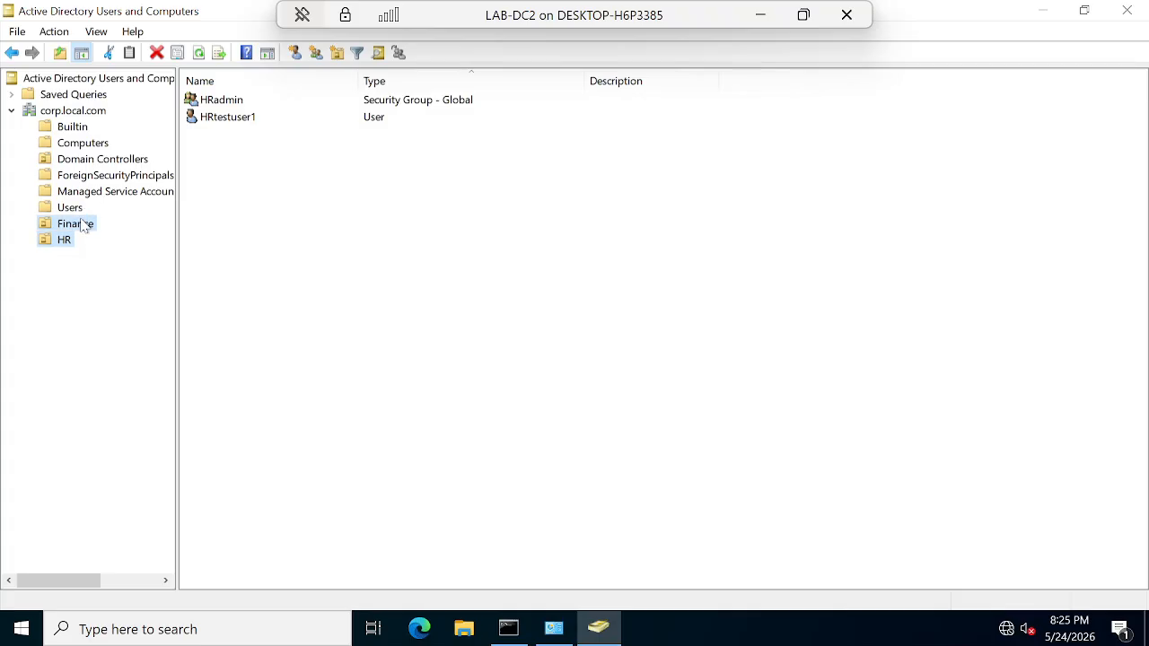
right_click(77, 229)
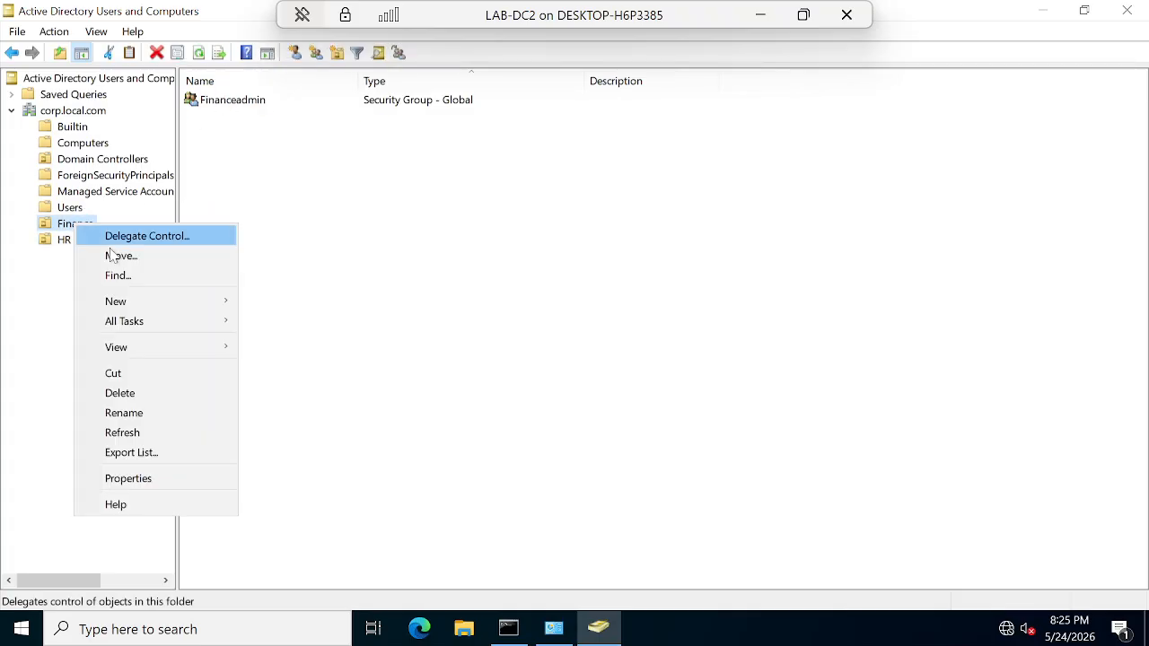
mouse_move(125, 300)
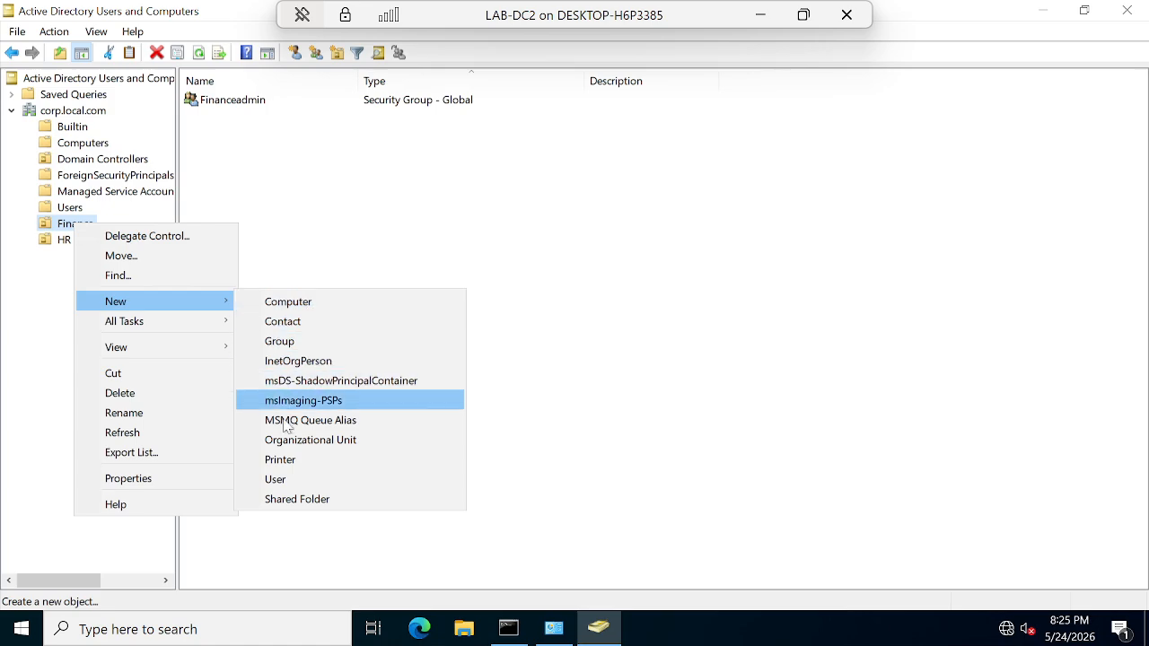
click(277, 479)
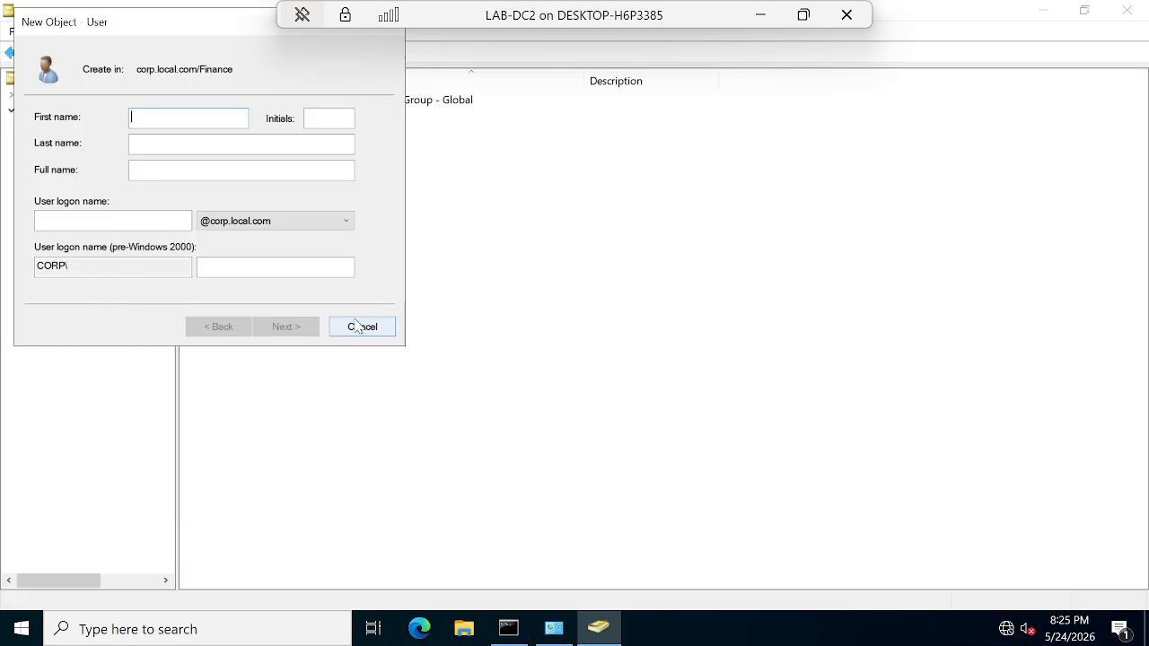
Step: Enter Financetestuser1's first name and the logon name 'finance'
text(Fina)
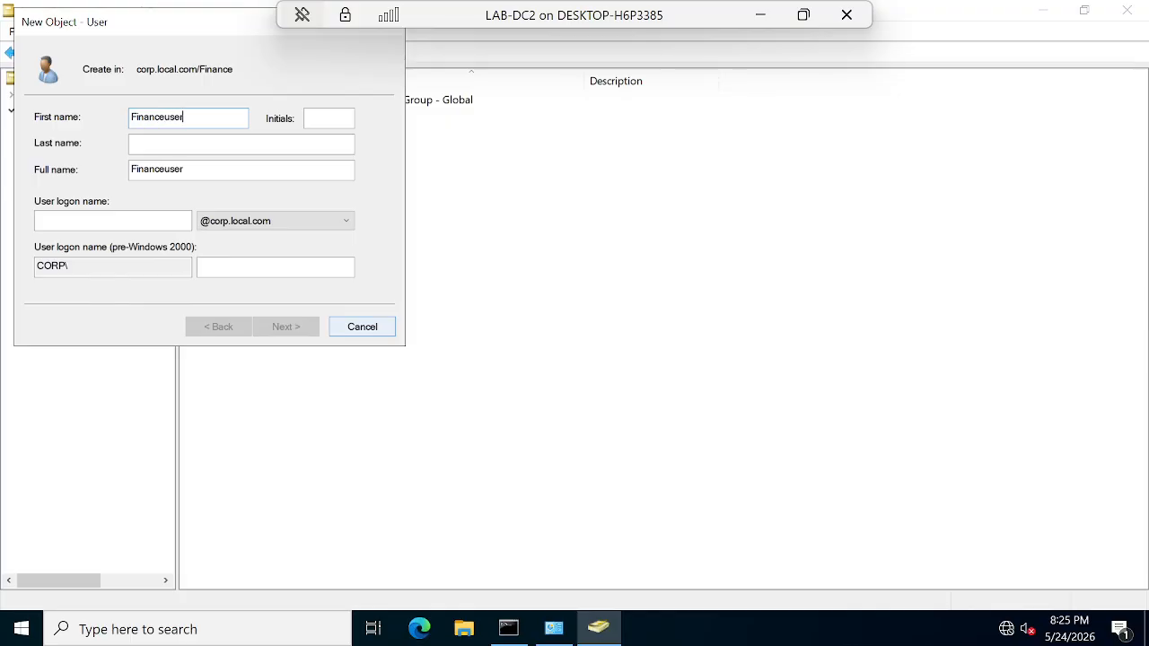
key(BackSpace)
key(BackSpace)
key(BackSpace)
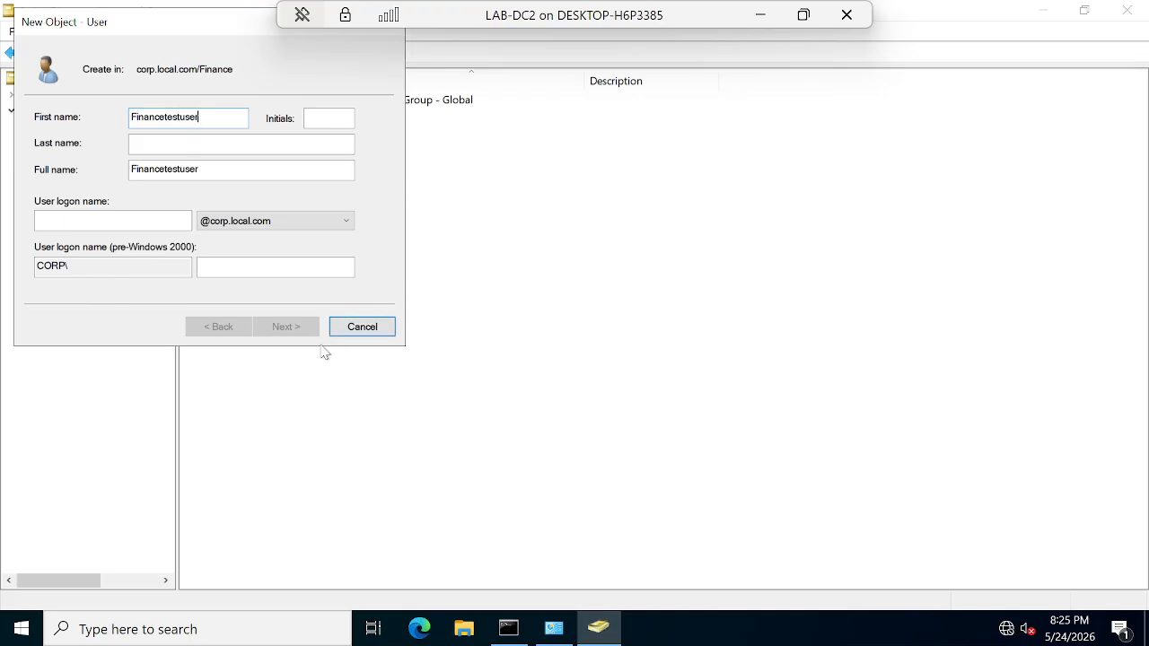
text(1)
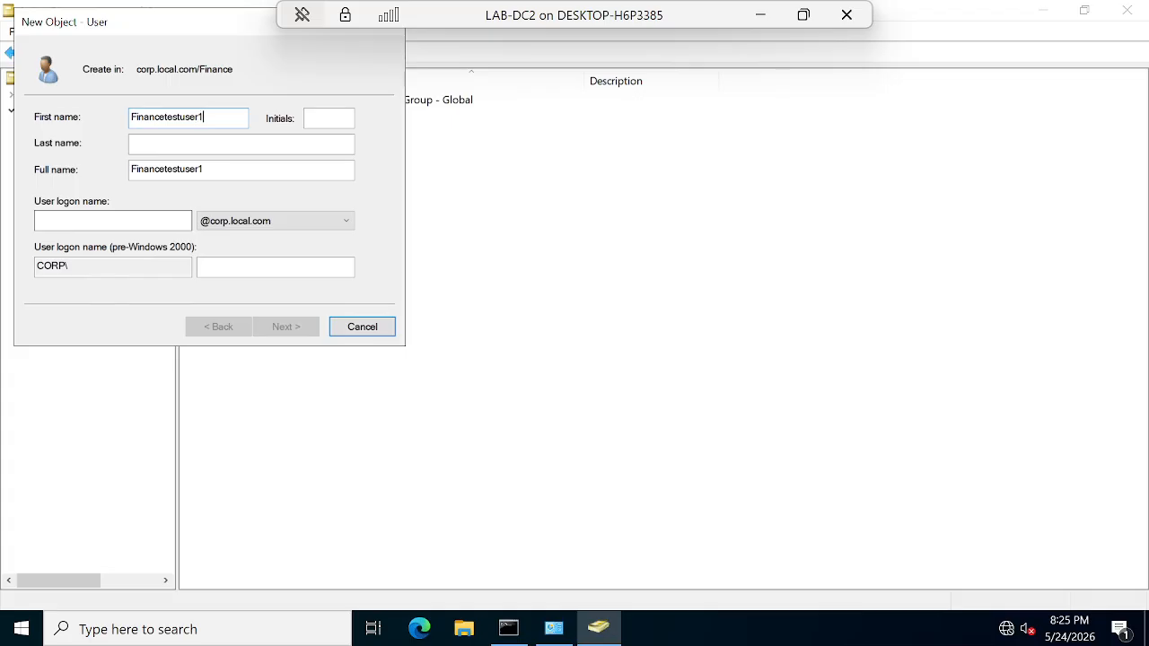
click(112, 220)
text(financeuser1)
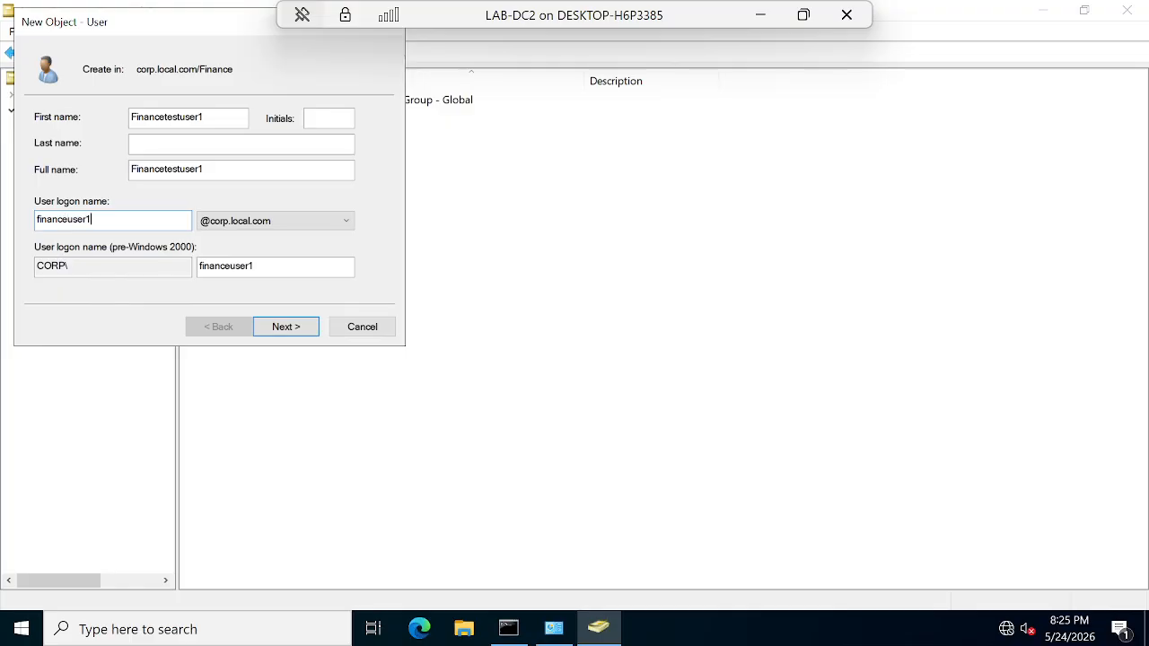
Step: Set the account password, never expiring with no change required at logon, and finish the user
click(279, 328)
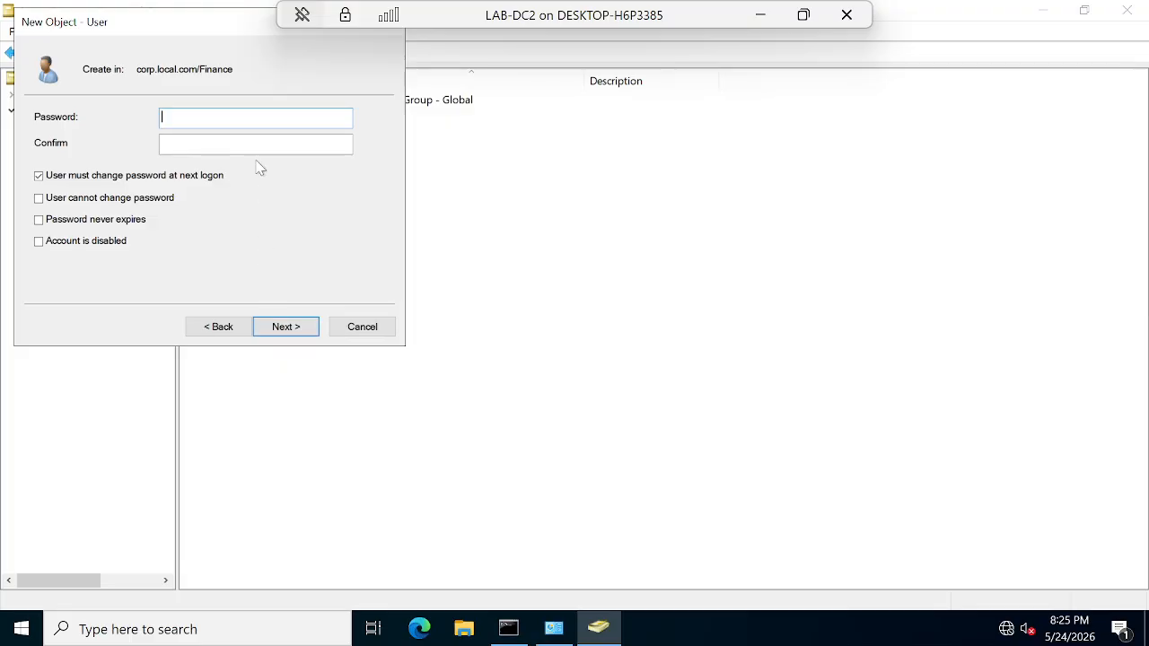
text(P@ssw0rd)
key(Tab)
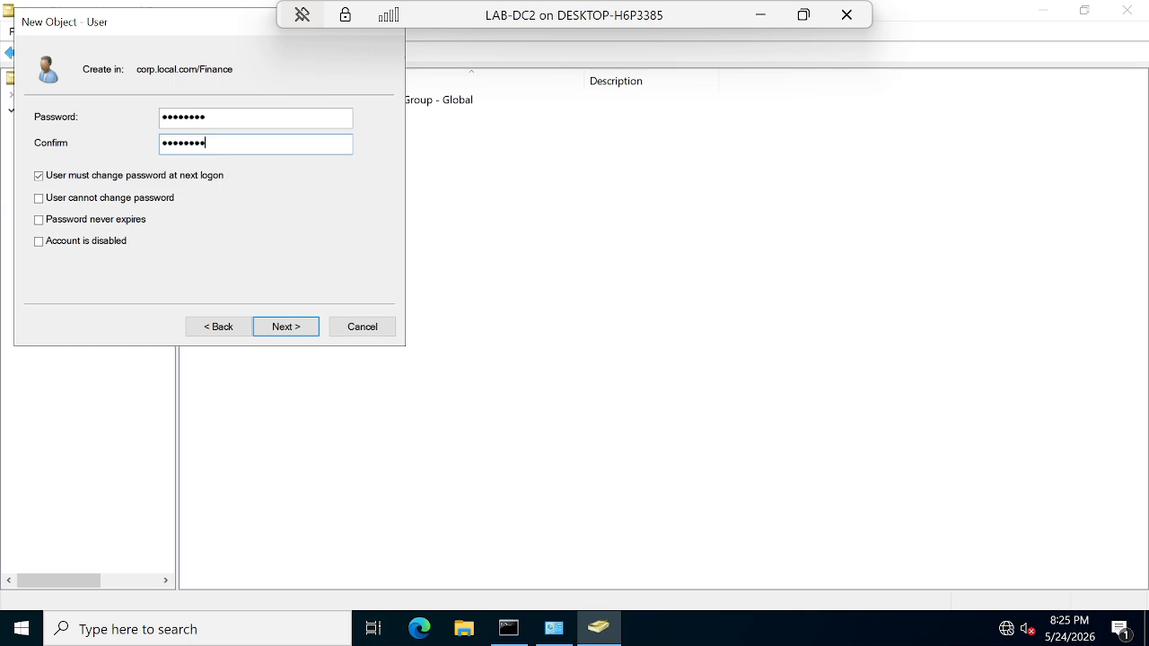
click(39, 176)
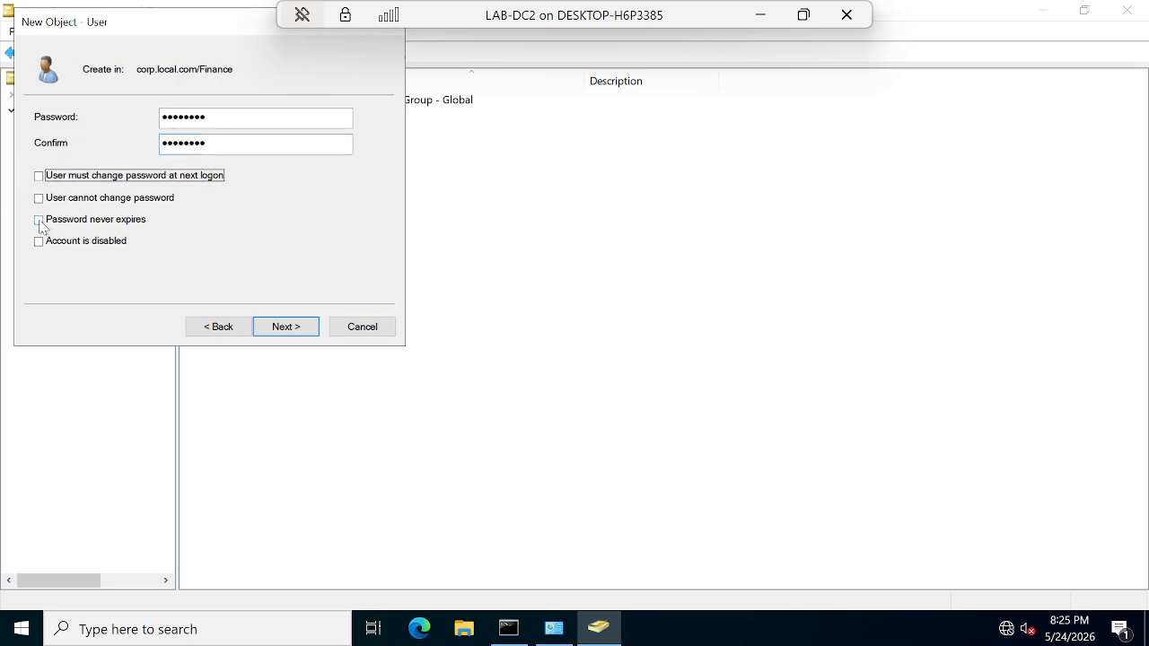
click(41, 219)
click(283, 329)
click(288, 329)
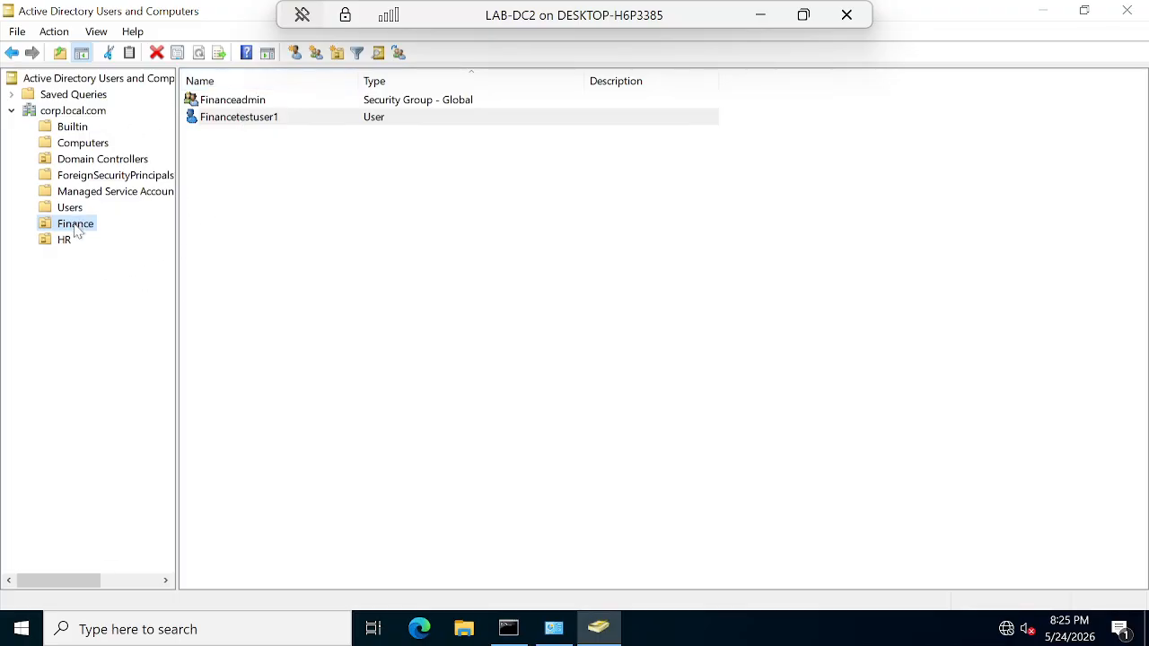
Step: Search Windows for 'group' and launch Group Policy Management
click(342, 304)
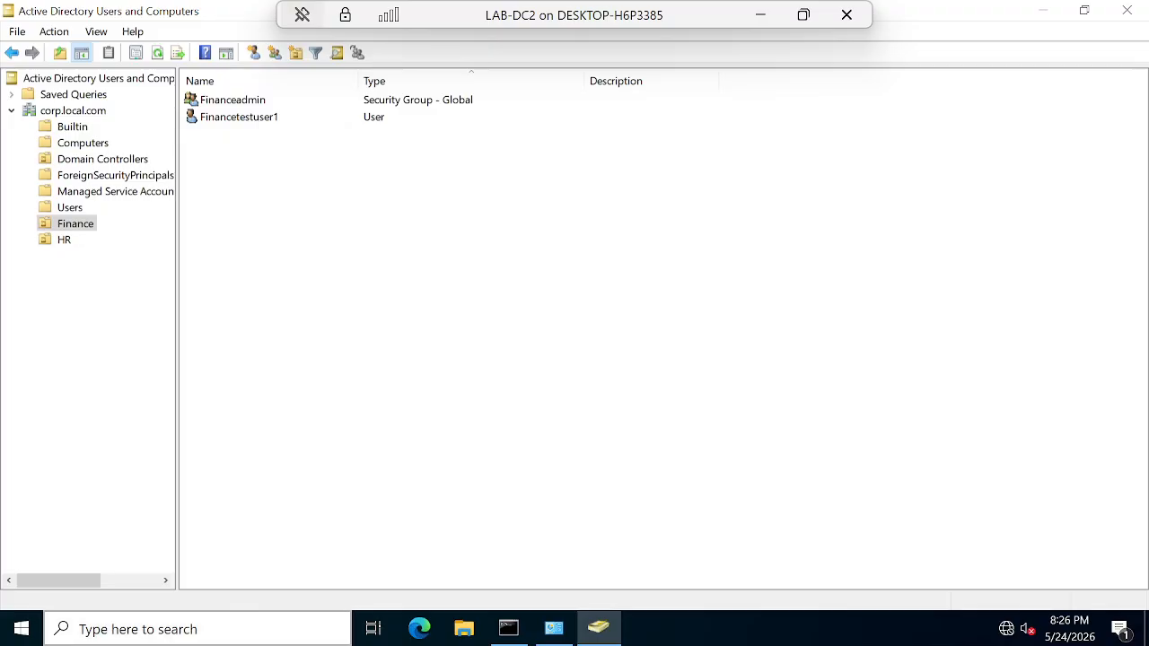
click(172, 632)
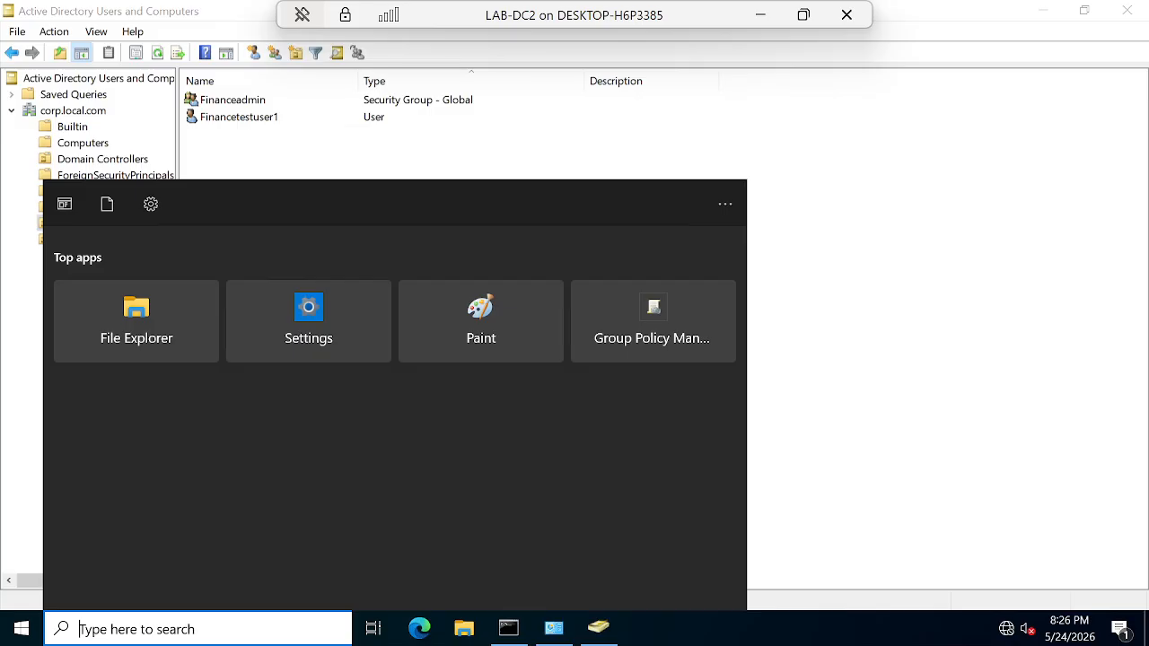
click(22, 630)
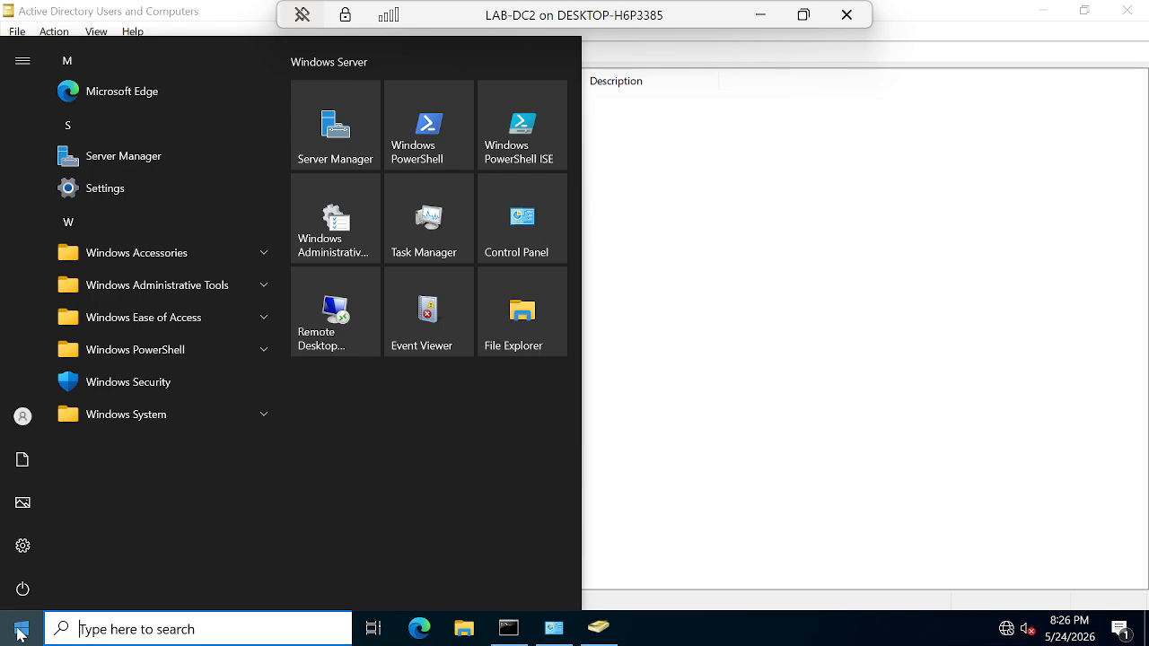
text(group)
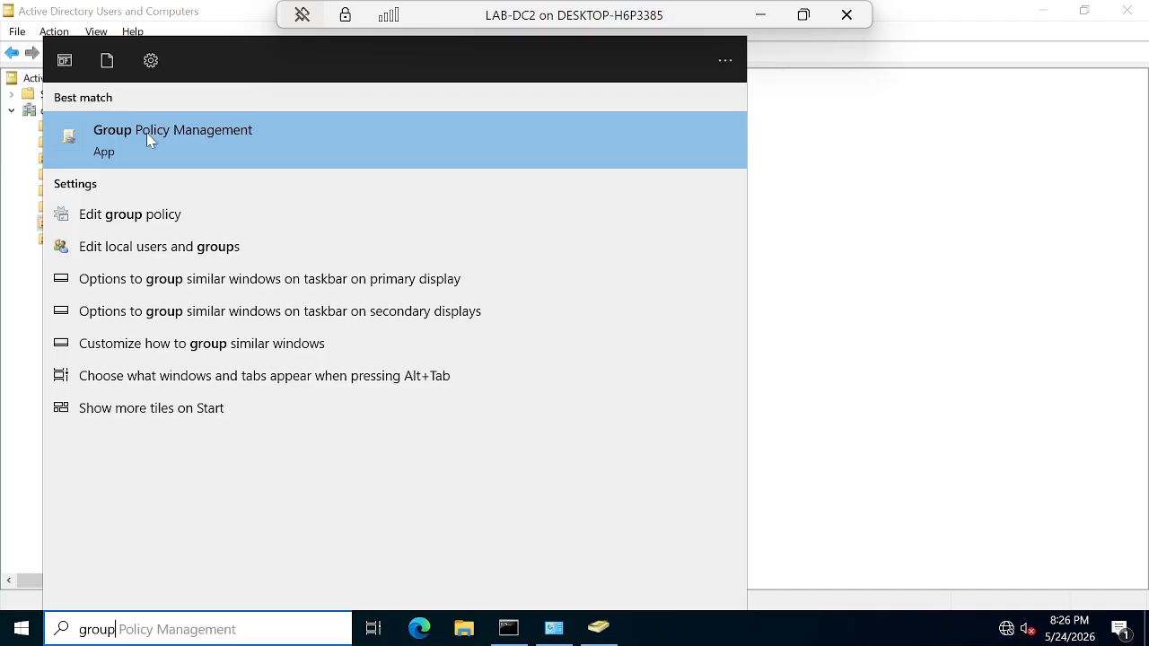
click(186, 131)
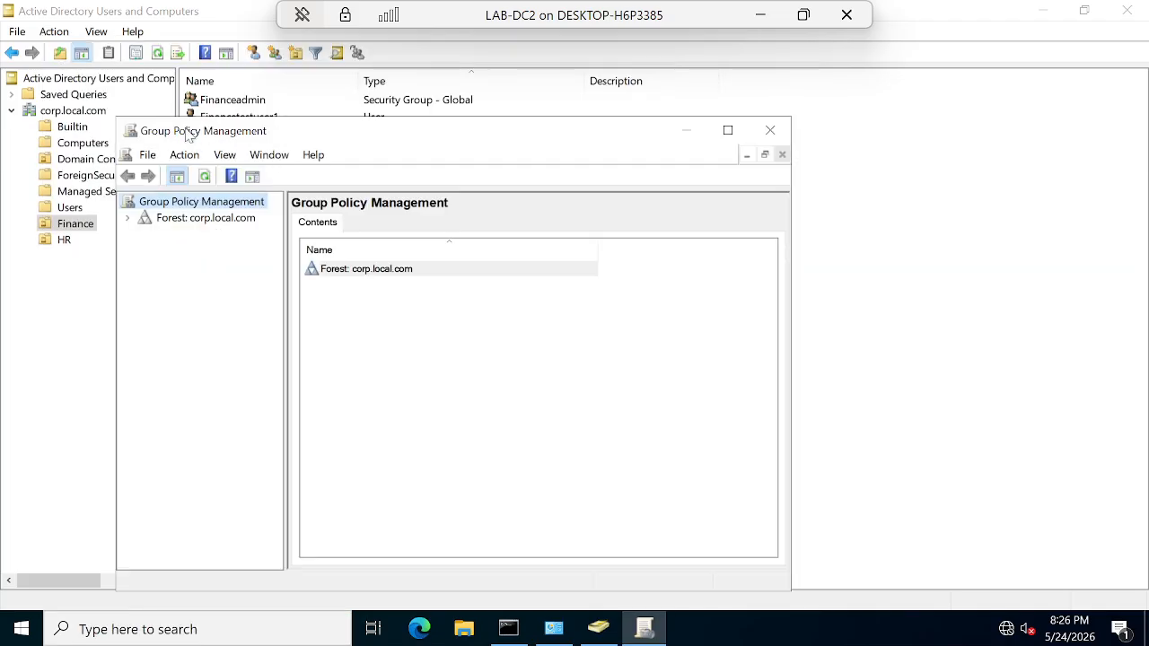
Step: Maximize Group Policy Management and expand the forest, browsing Domains, Sites and Group Policy Results
double_click(493, 131)
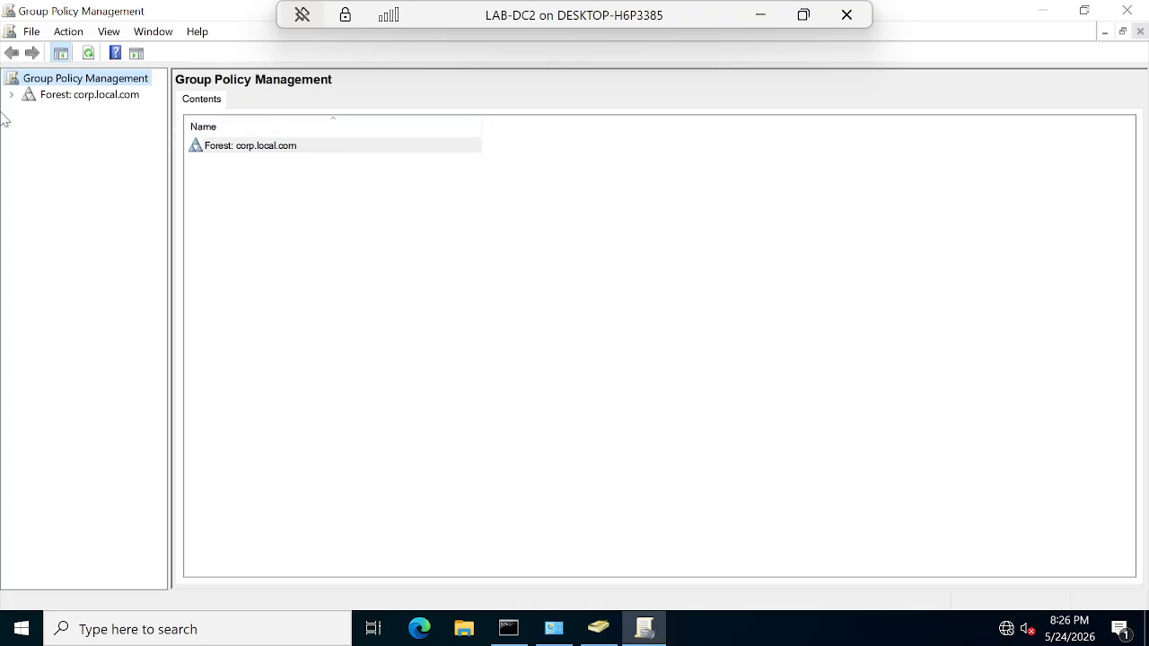
click(58, 97)
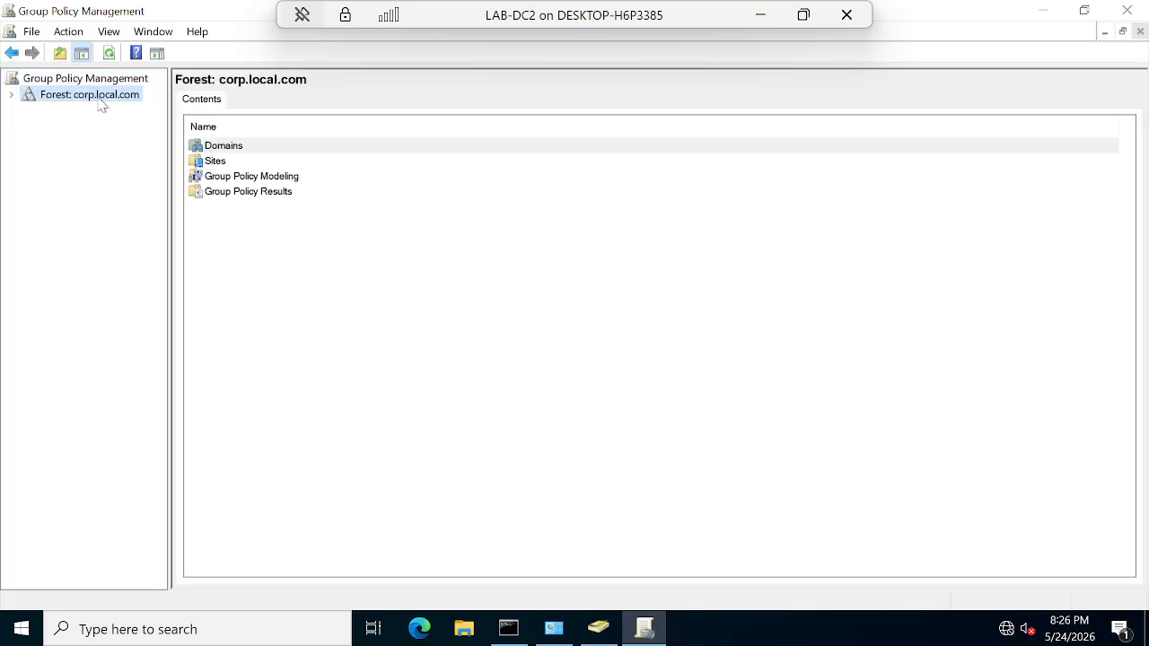
click(12, 96)
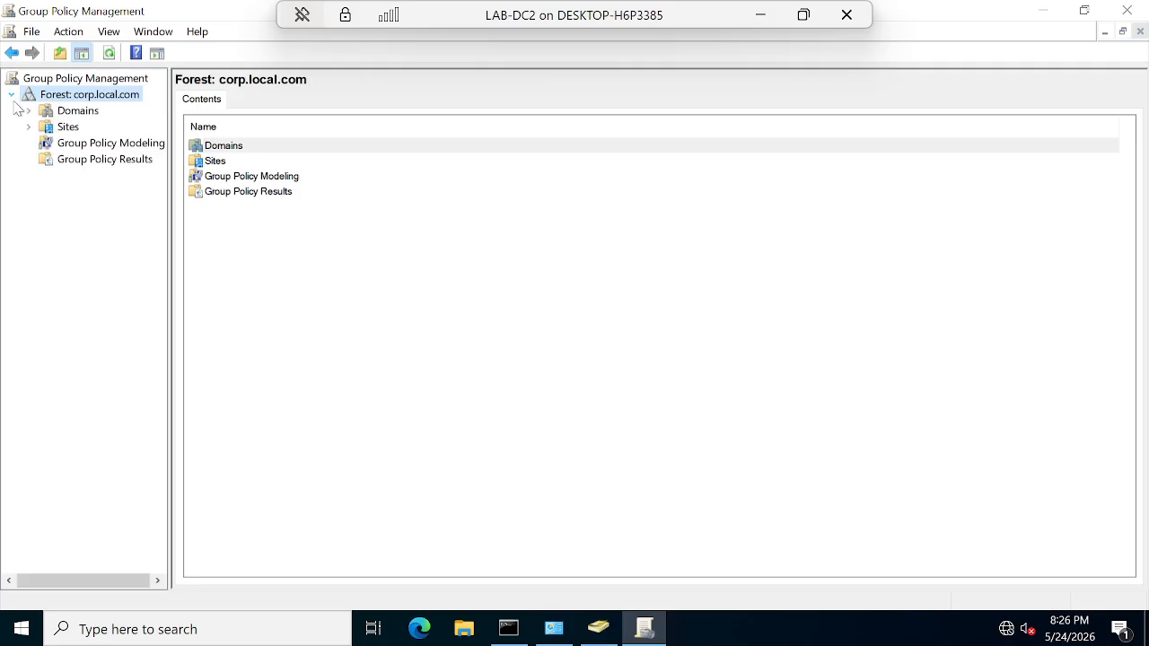
click(79, 111)
click(72, 130)
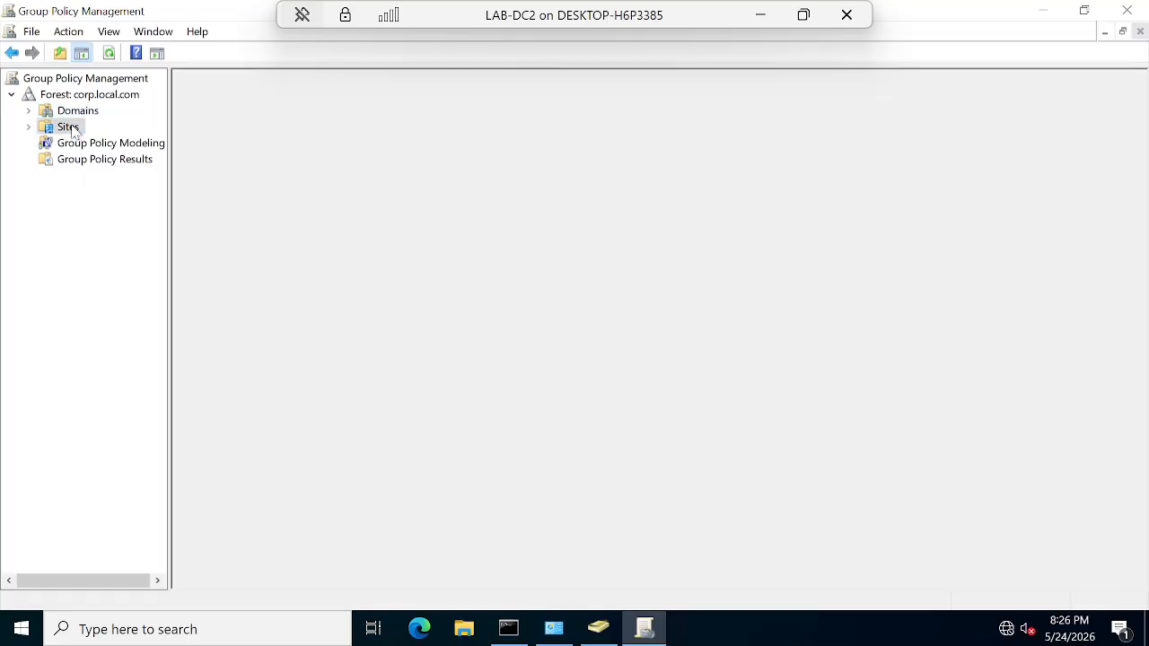
click(78, 164)
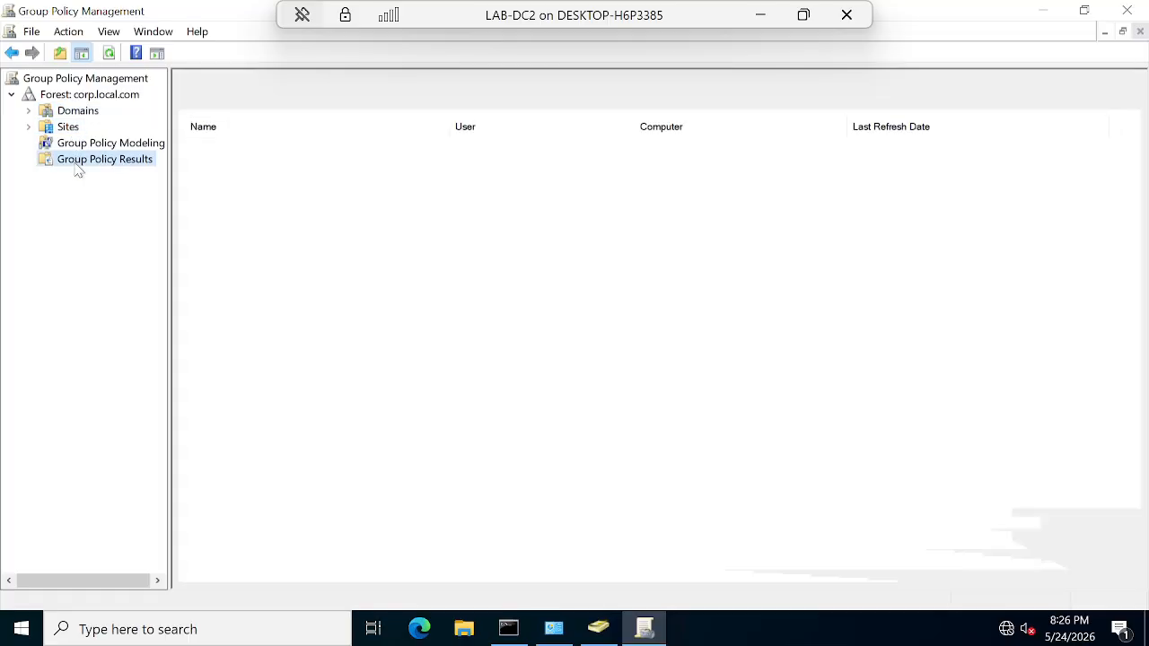
Step: Open the Default Domain Controllers Policy link under corp.local.com's Domain Controllers, accepting the warning
click(28, 111)
double_click(105, 128)
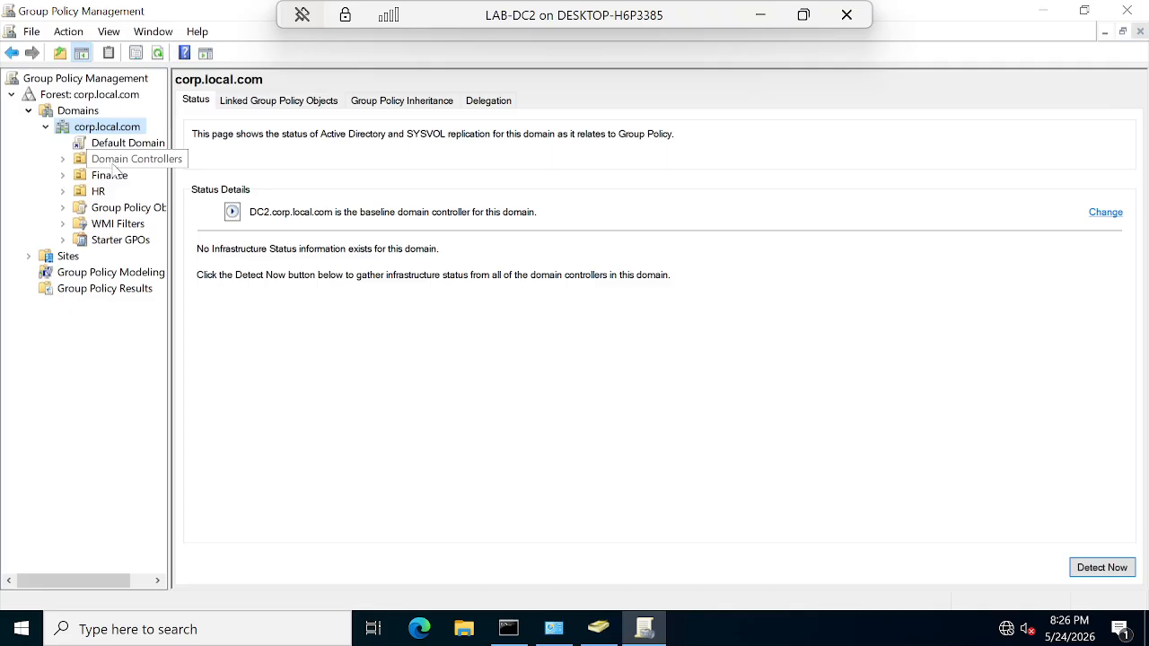
click(117, 162)
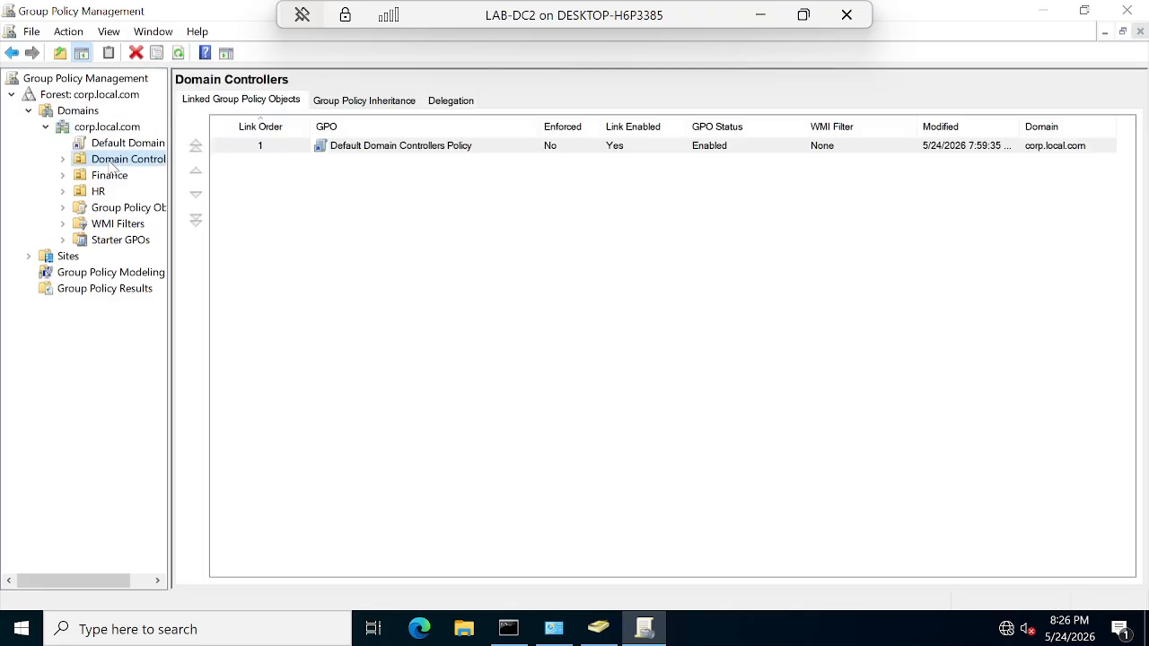
click(62, 159)
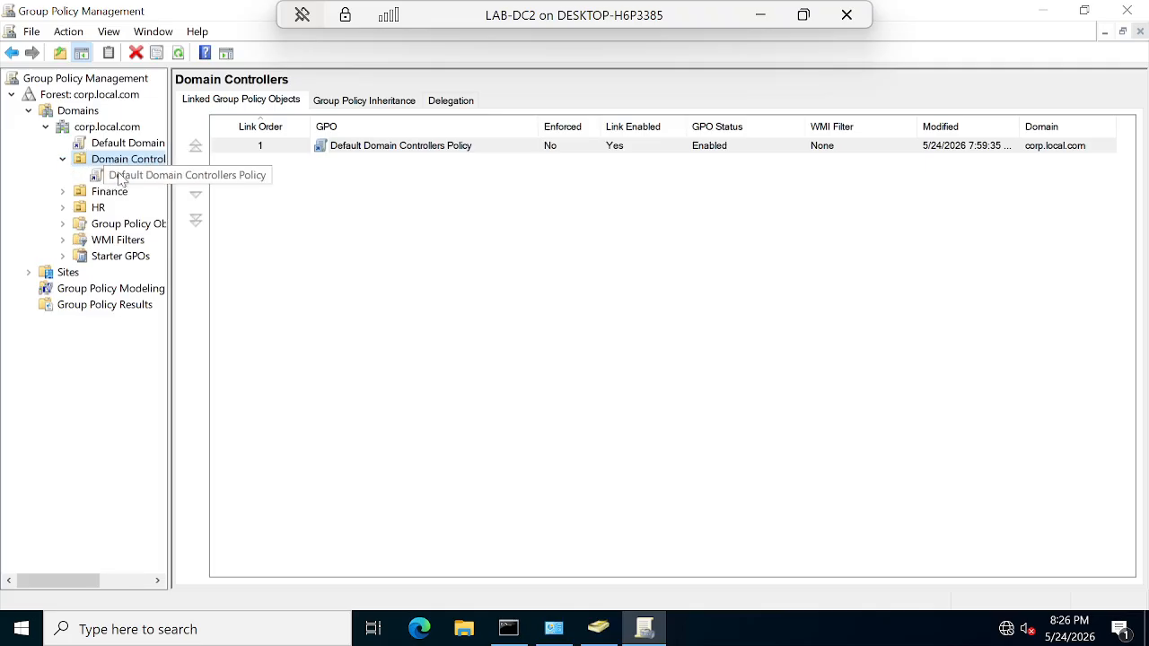
click(127, 180)
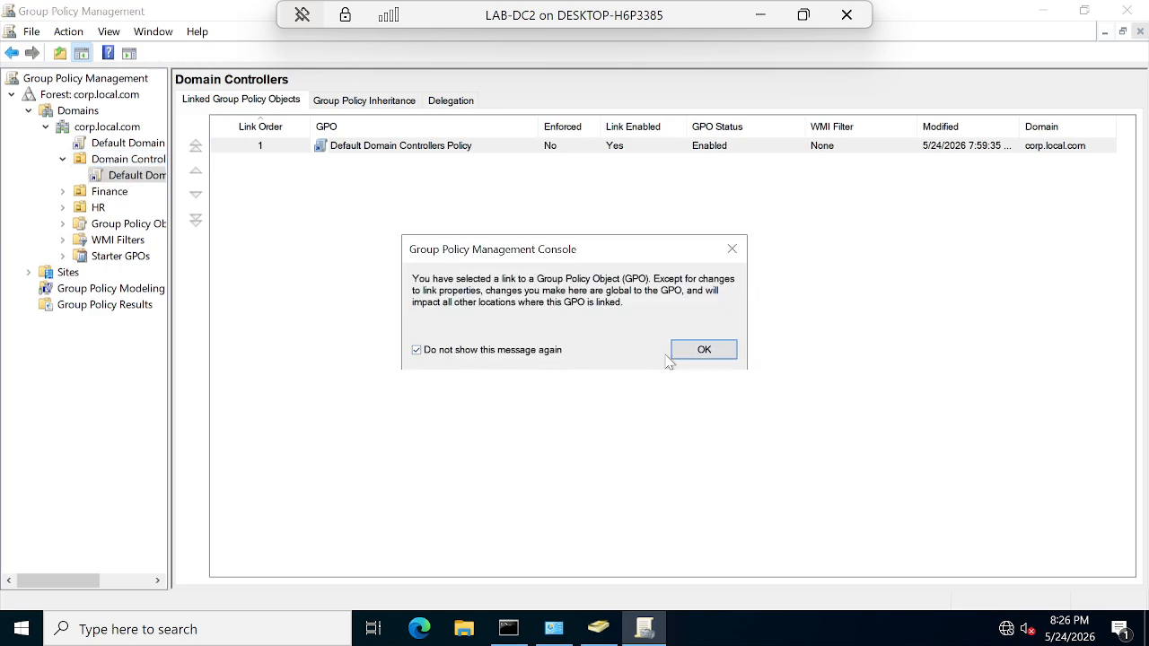
click(675, 355)
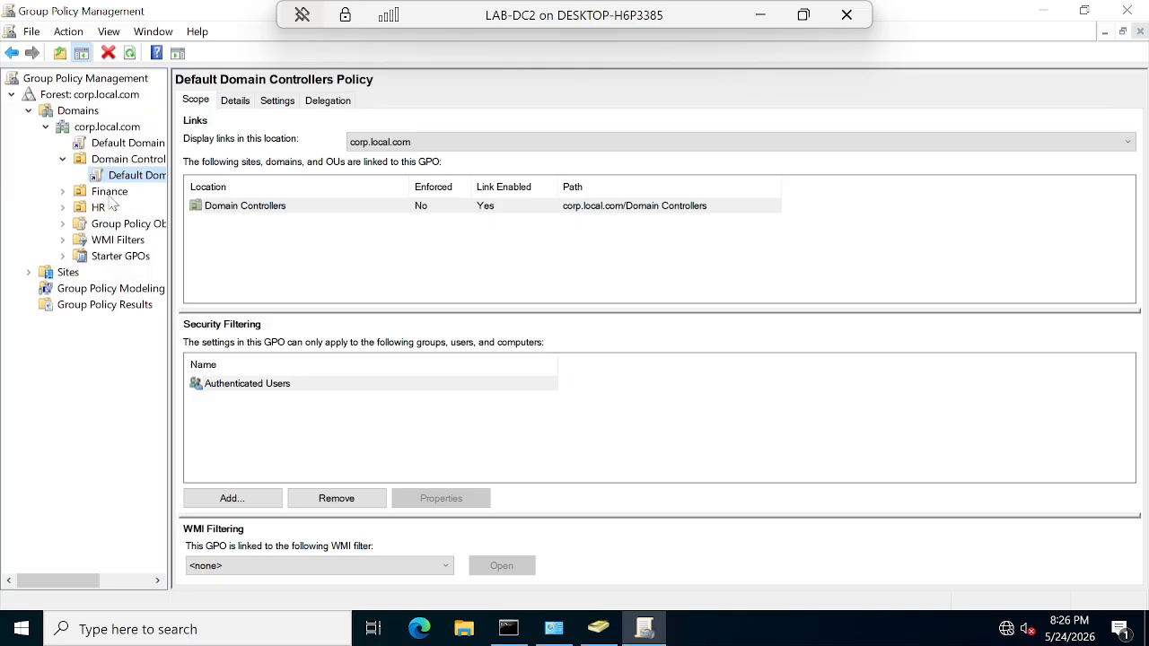
Step: Expand and inspect the Finance and HR OUs and their linked policies
click(108, 194)
click(98, 209)
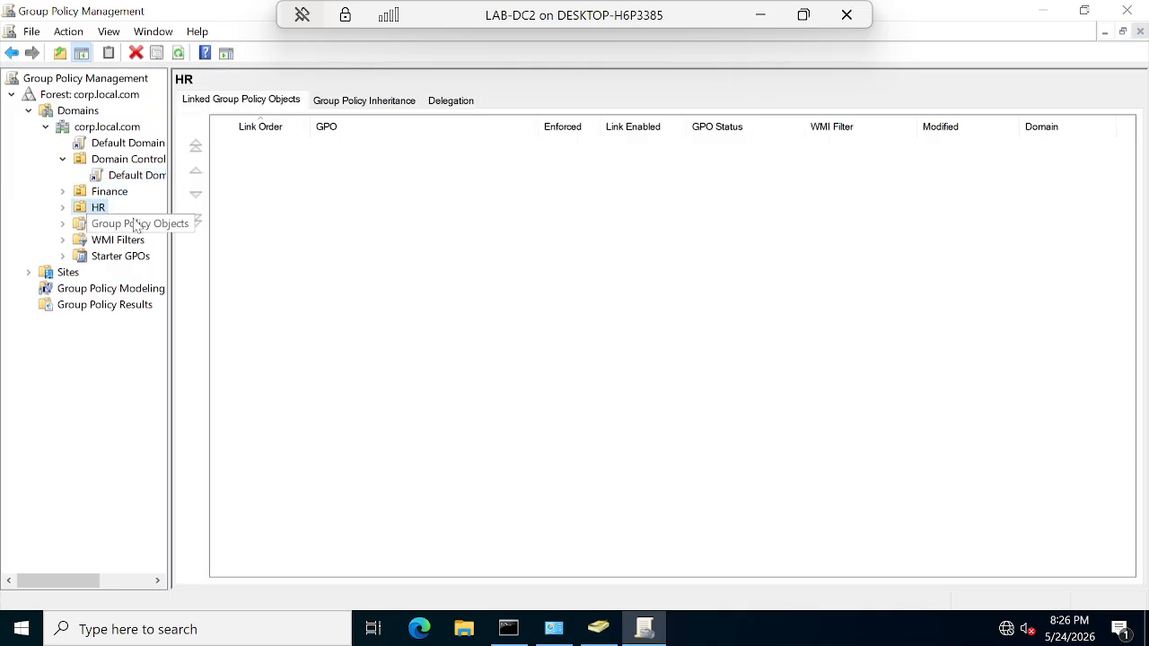
click(63, 192)
click(64, 208)
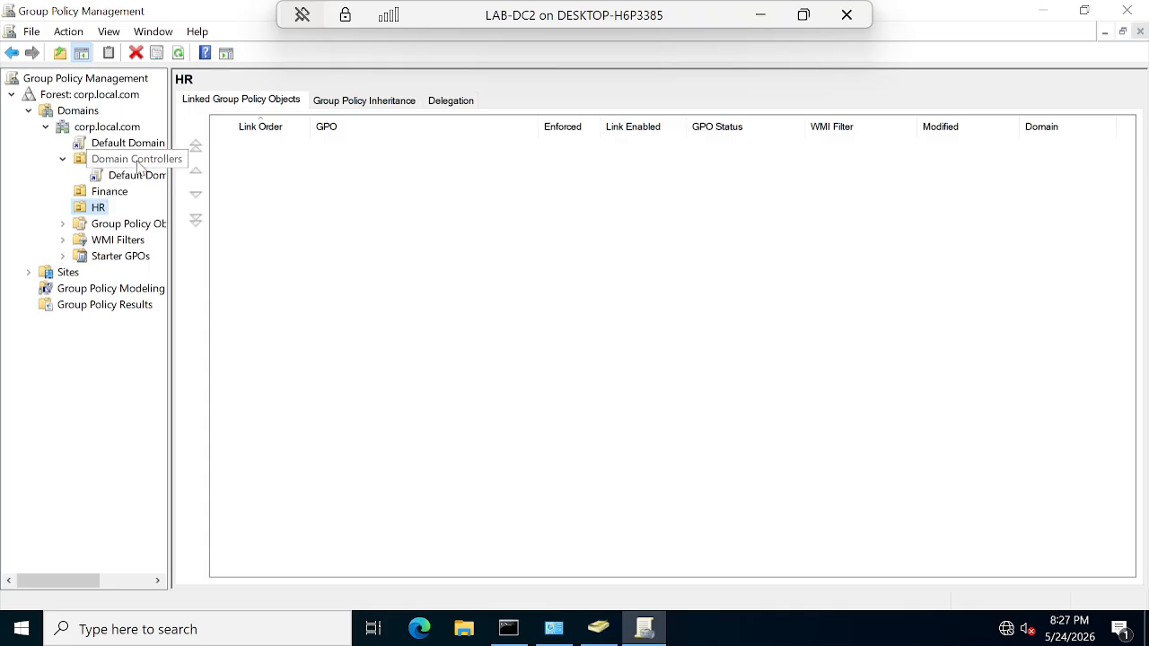
click(97, 208)
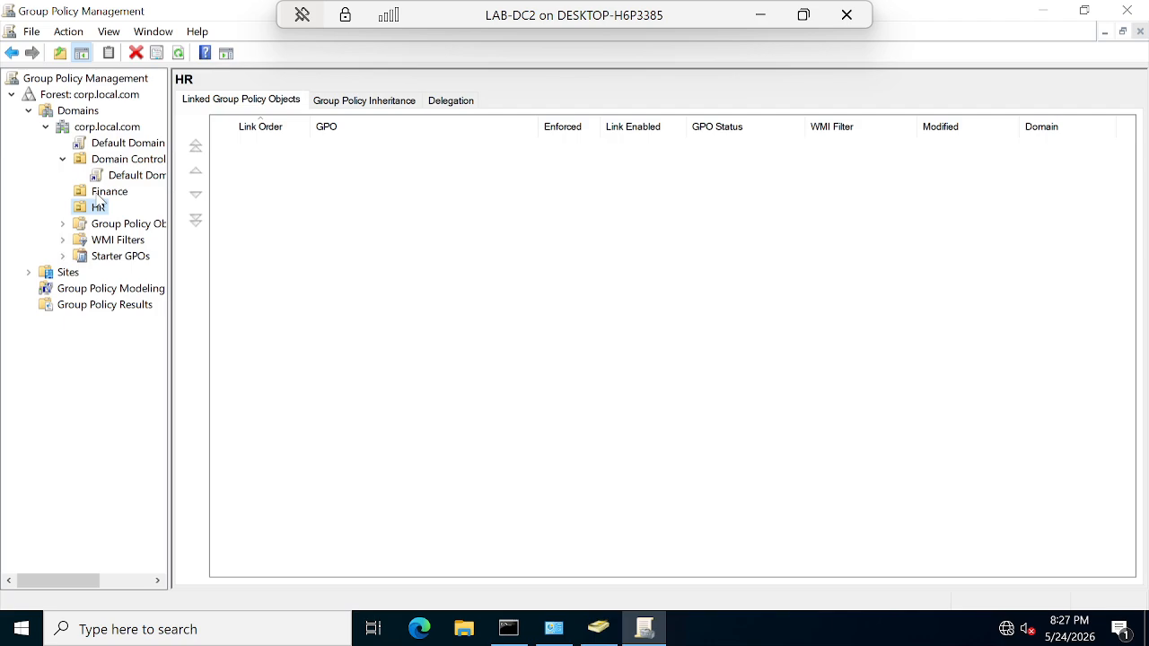
click(99, 209)
click(100, 208)
Step: Select the Default Domain Controllers Policy link to view its scope
click(133, 210)
click(129, 178)
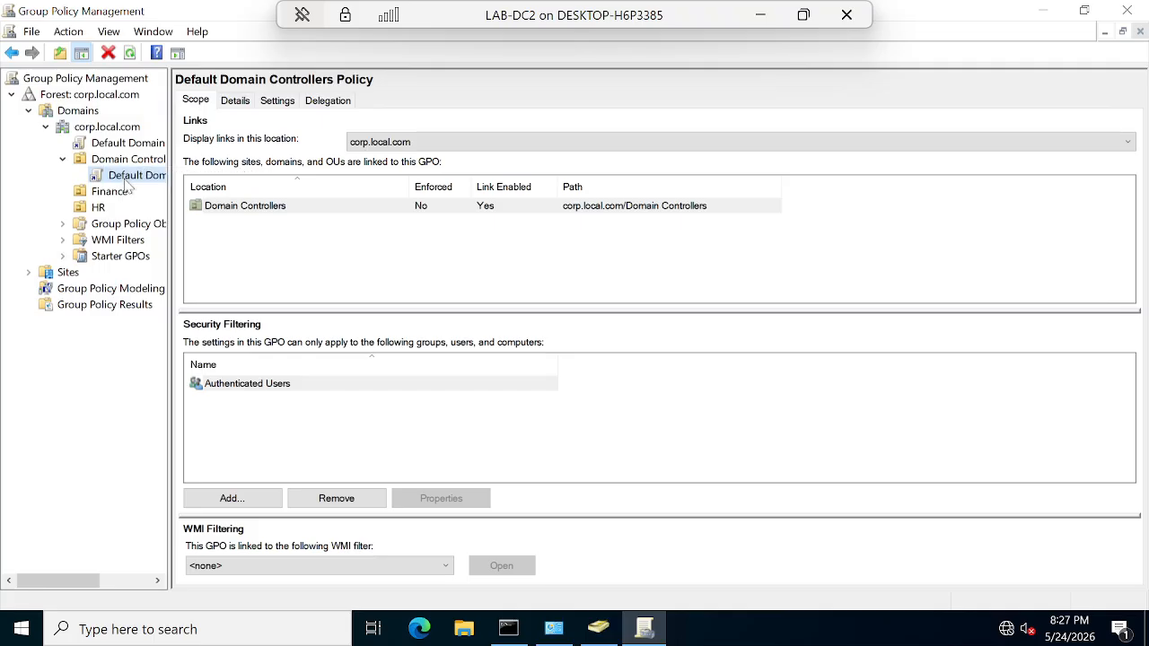
right_click(128, 183)
click(92, 393)
Step: Check the policy's Details tab, then open its Settings report, dismissing the browser warning
click(233, 102)
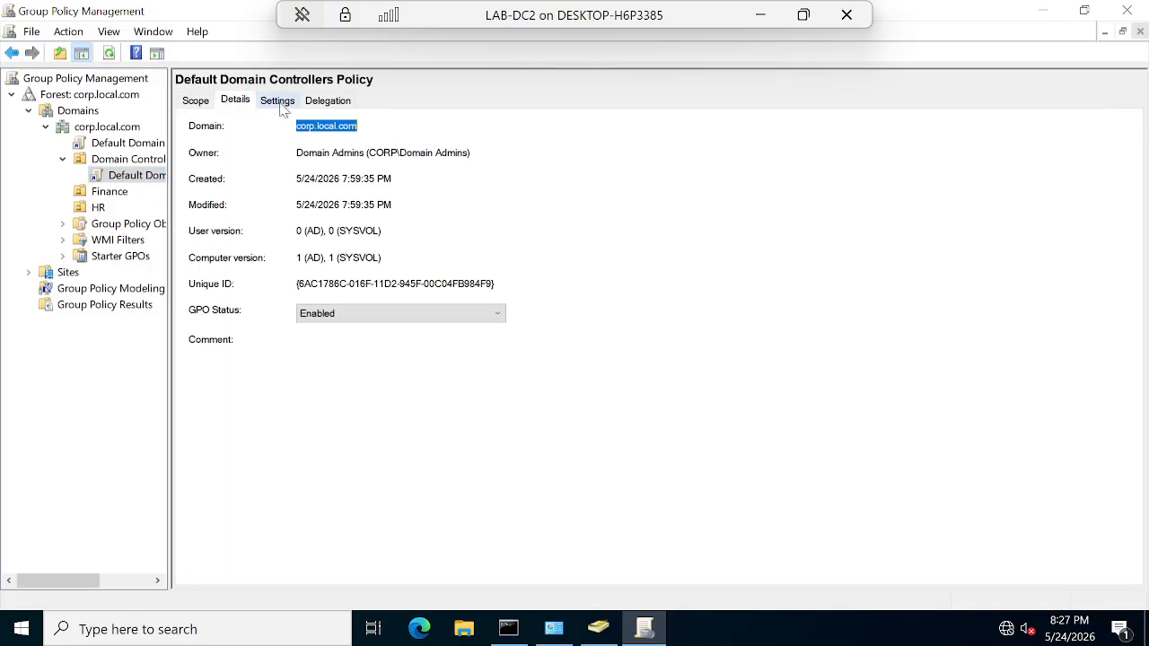
click(280, 102)
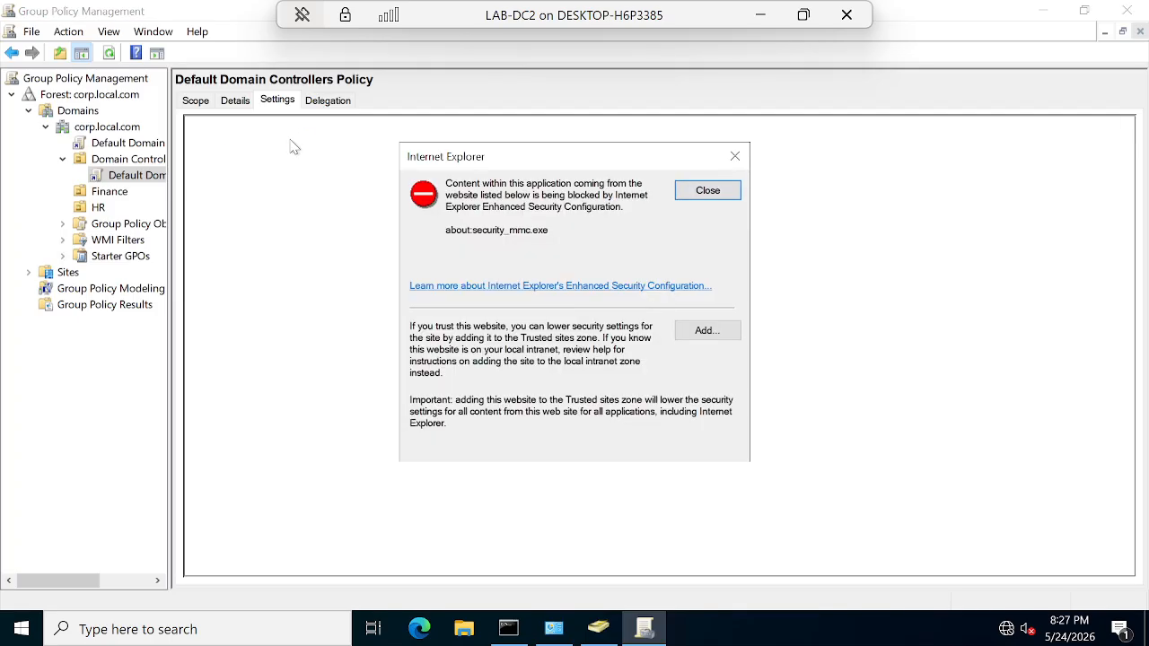
click(708, 192)
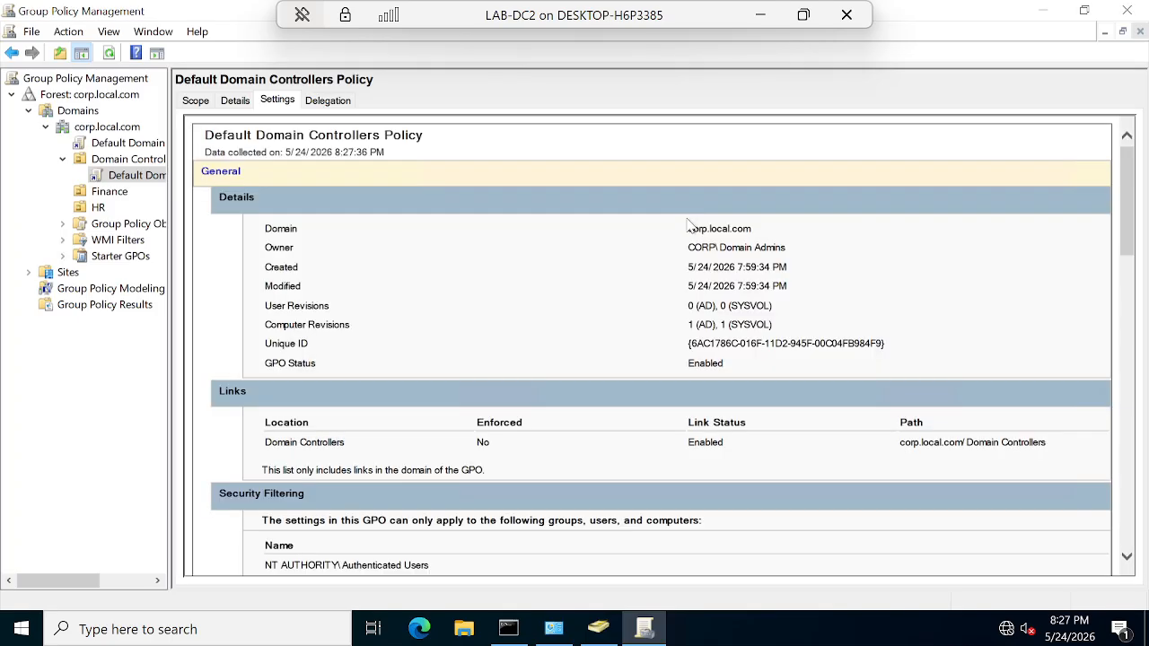
Step: Scroll through the report's user rights assignments and security options
scroll(461, 316, down, 5)
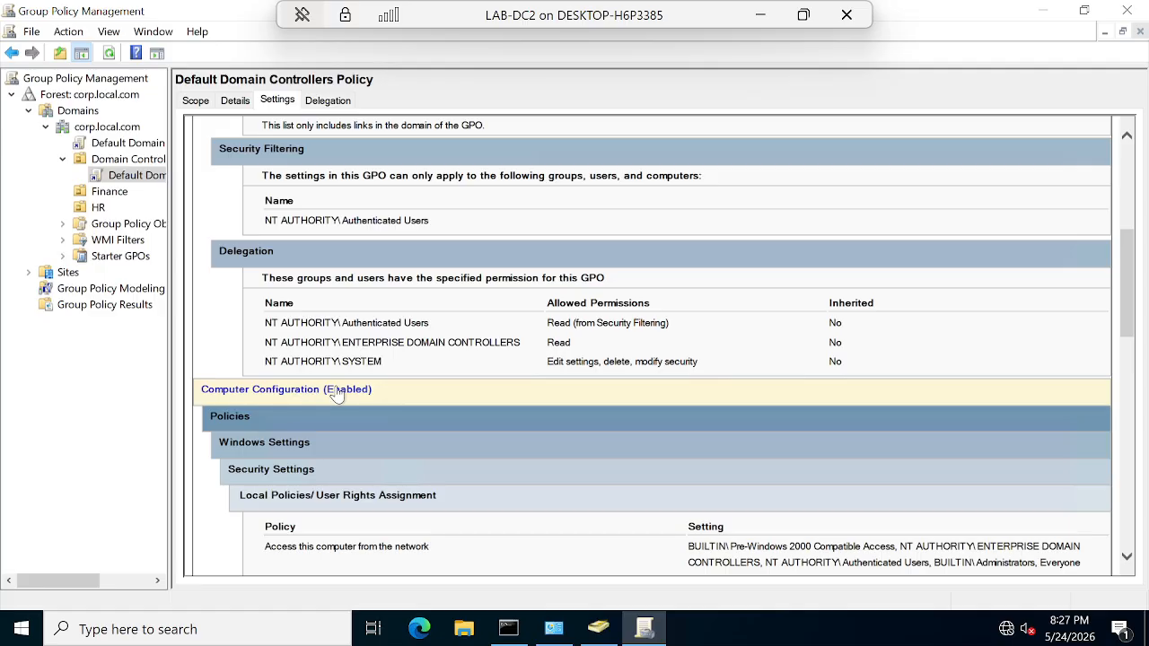
scroll(572, 457, down, 5)
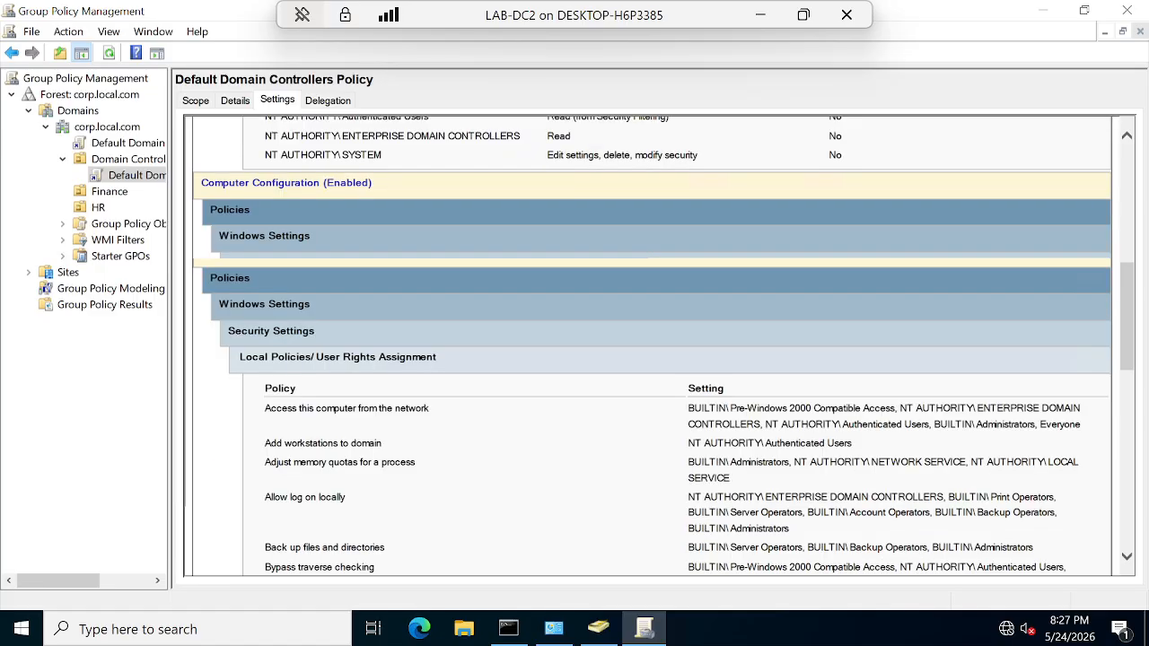
scroll(838, 562, down, 5)
scroll(814, 490, up, 2)
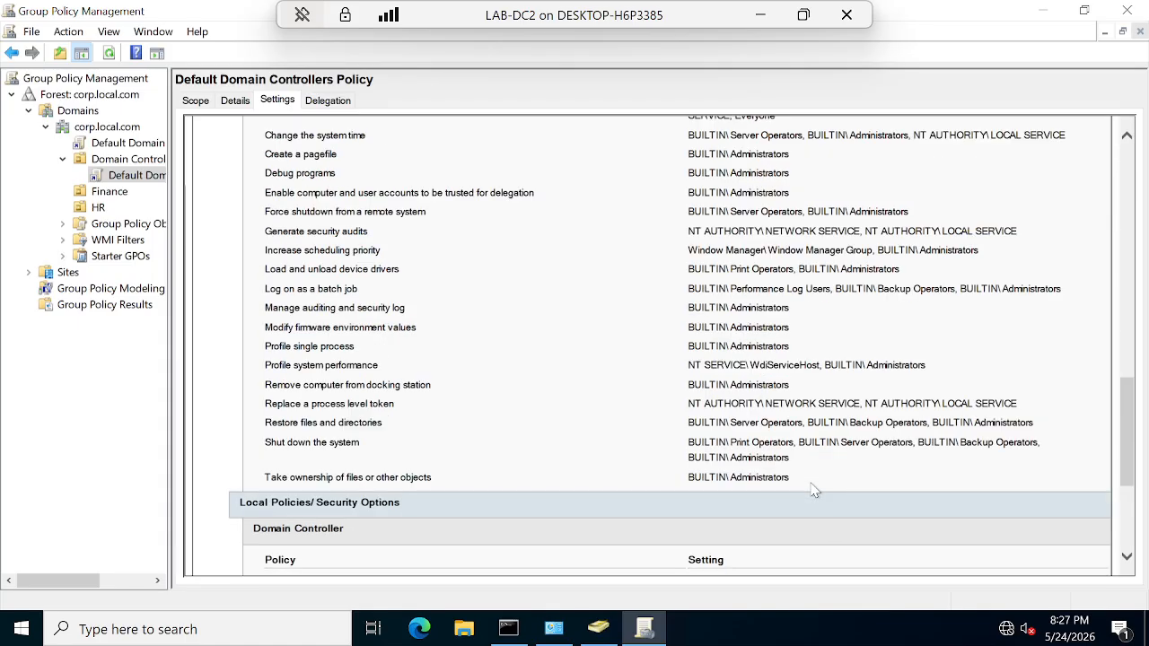
scroll(812, 490, up, 4)
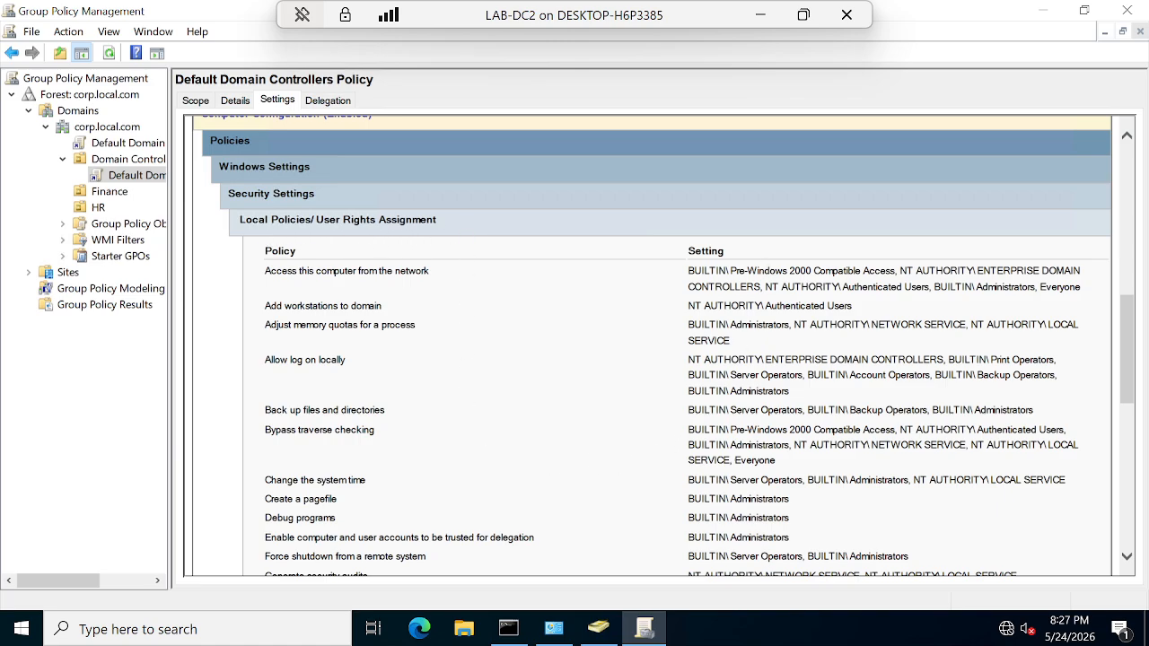
scroll(764, 557, down, 3)
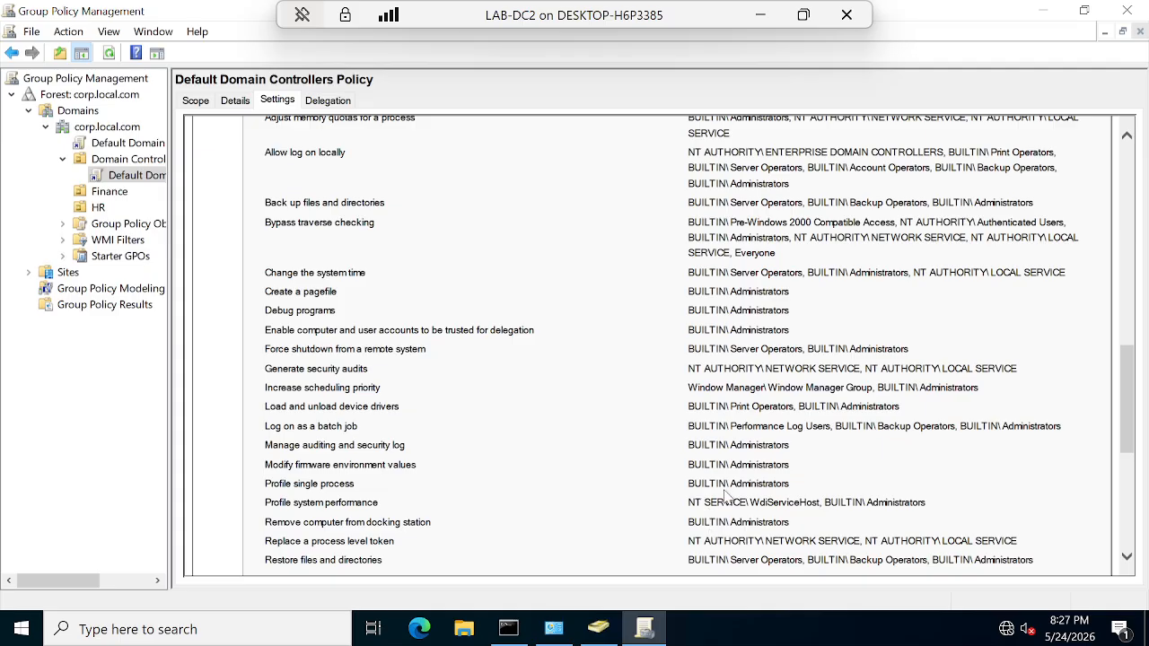
scroll(727, 498, down, 4)
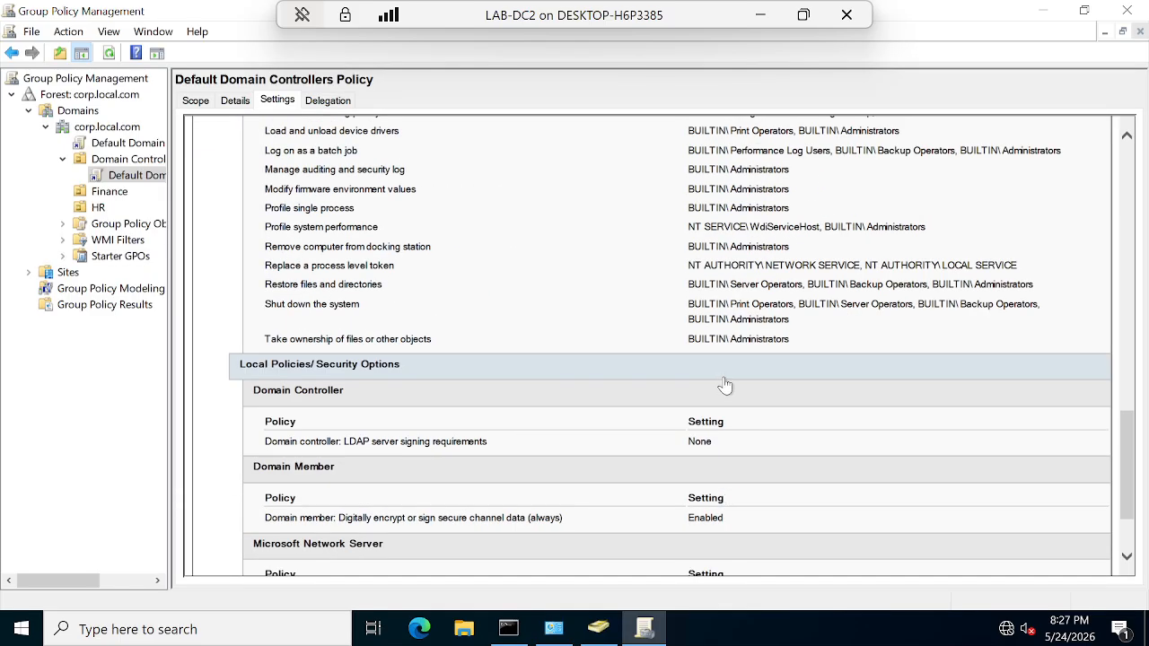
scroll(797, 344, up, 3)
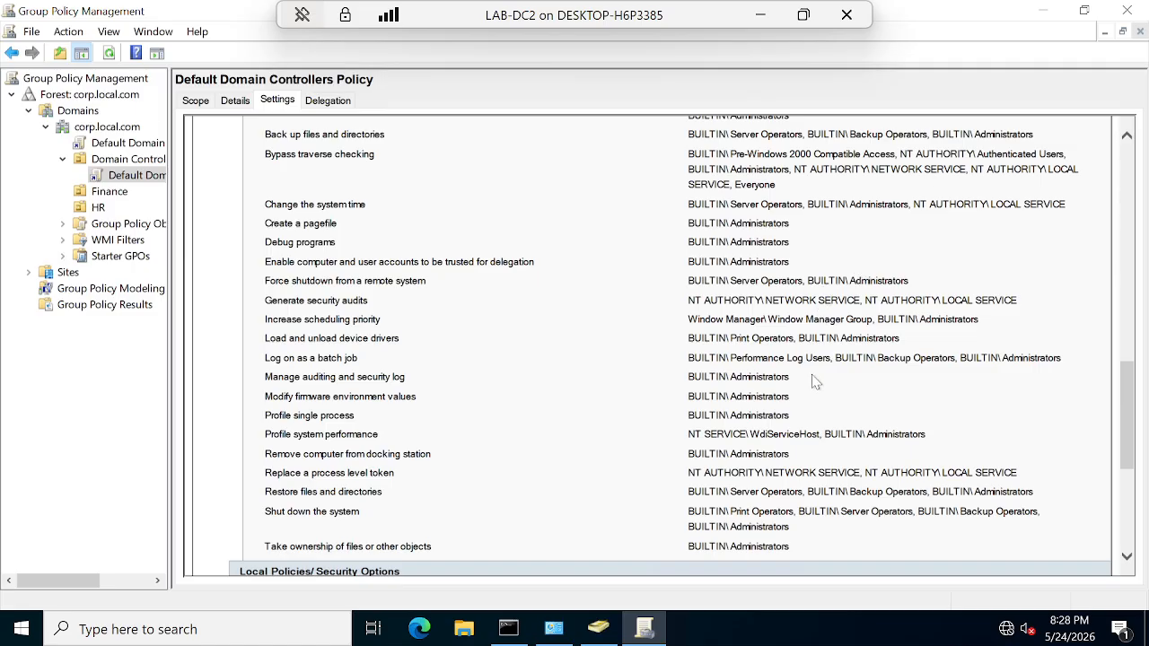
scroll(815, 375, down, 4)
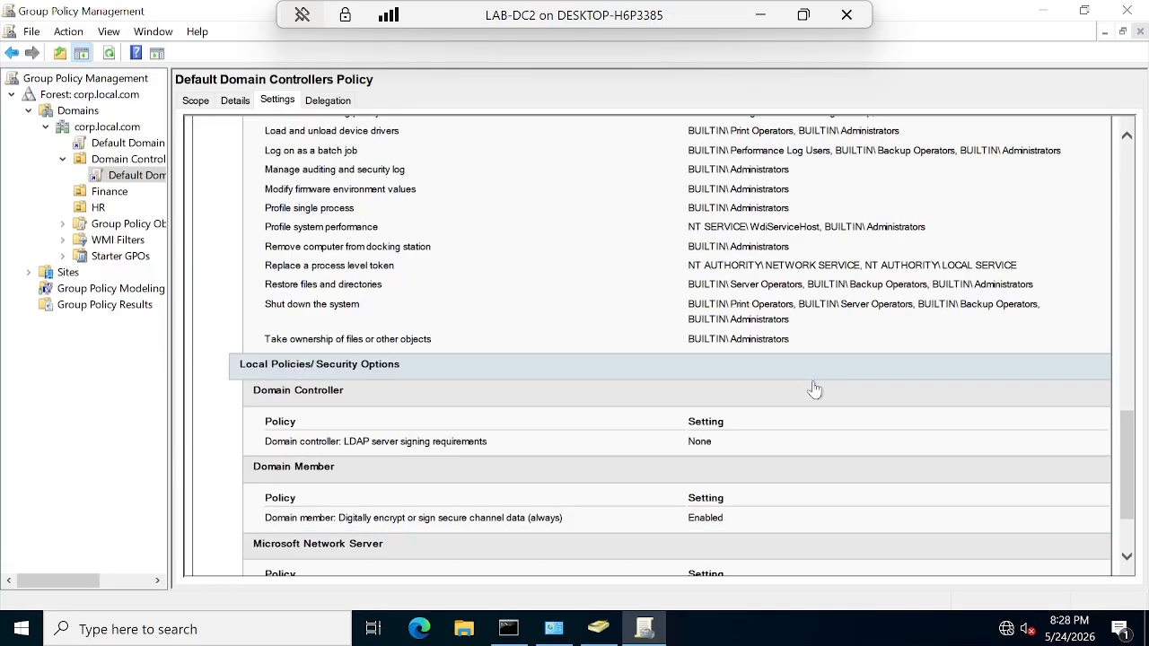
scroll(770, 463, down, 2)
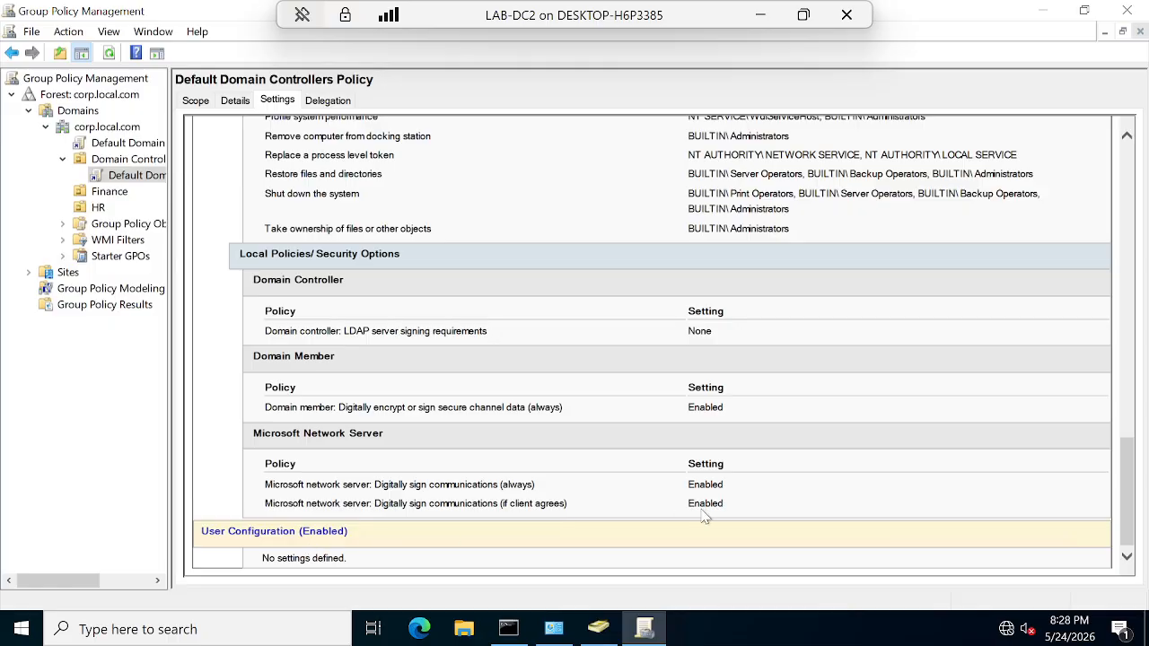
scroll(705, 517, up, 15)
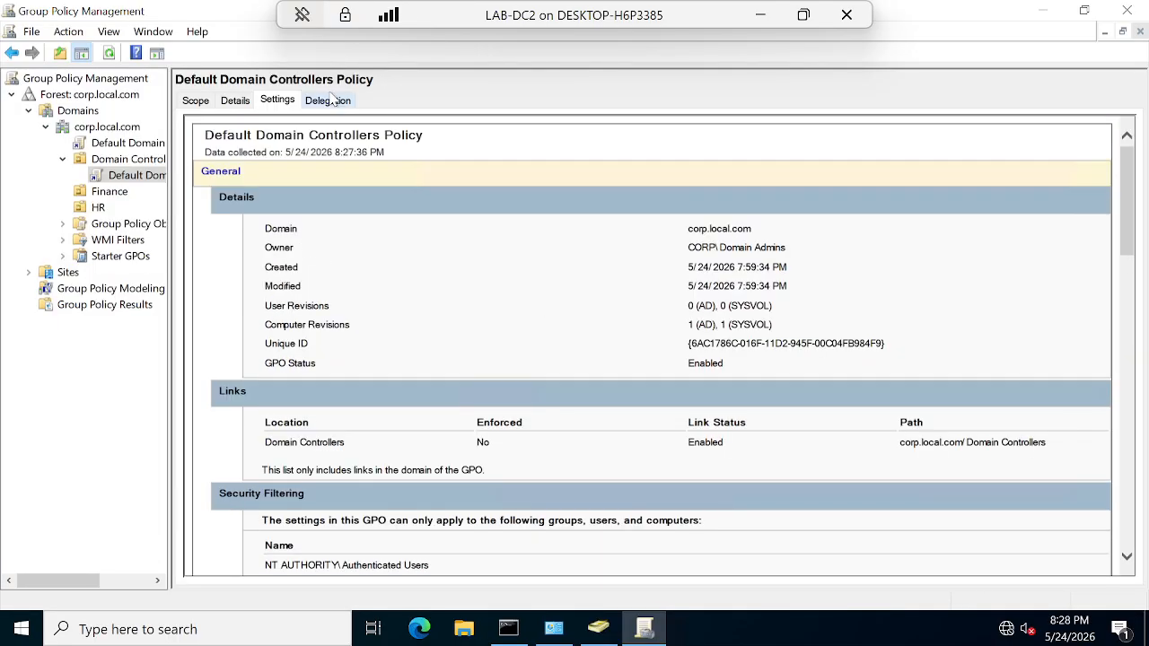
Step: View the policy's Delegation permissions and Advanced security settings, then cancel
click(327, 102)
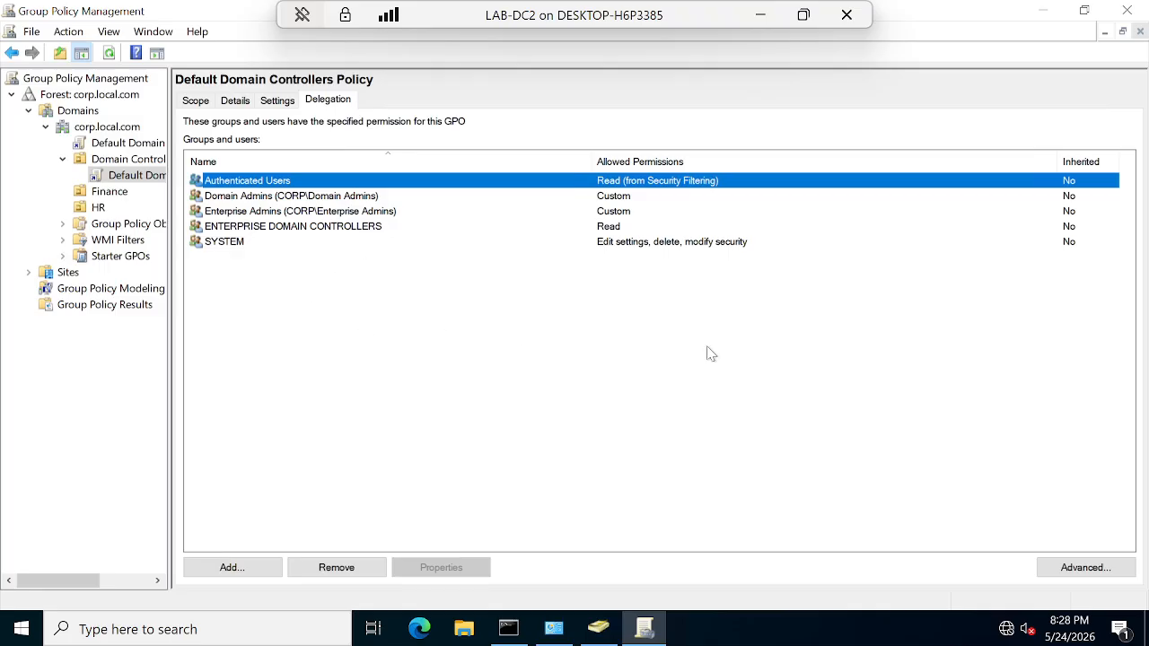
click(1067, 568)
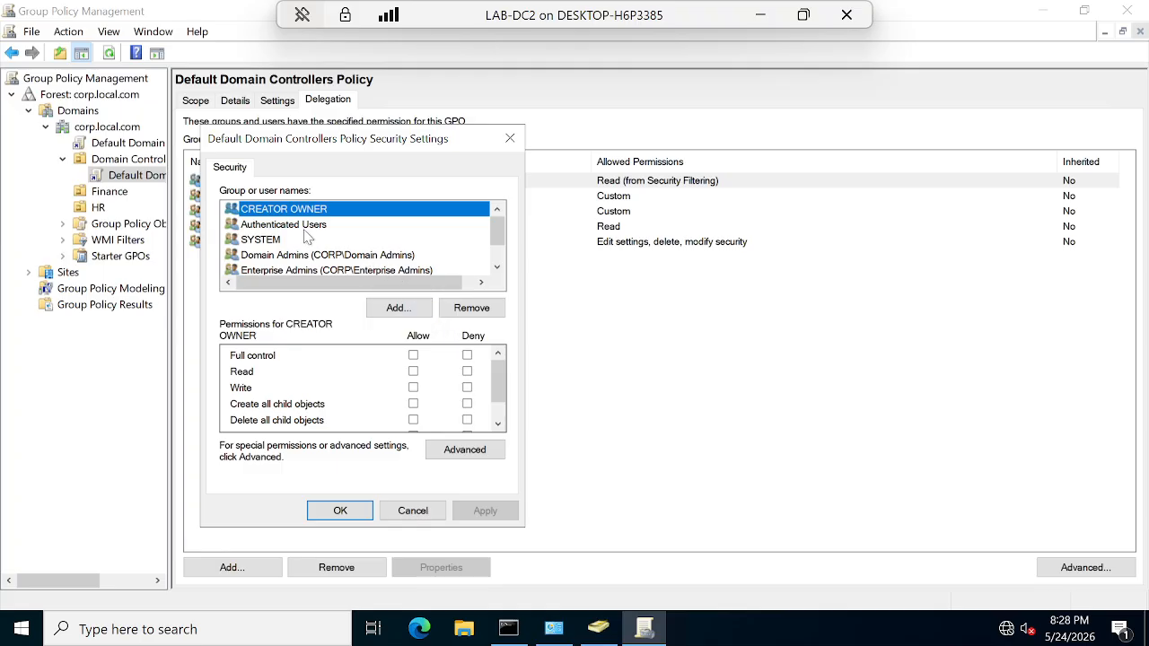
scroll(306, 236, down, 1)
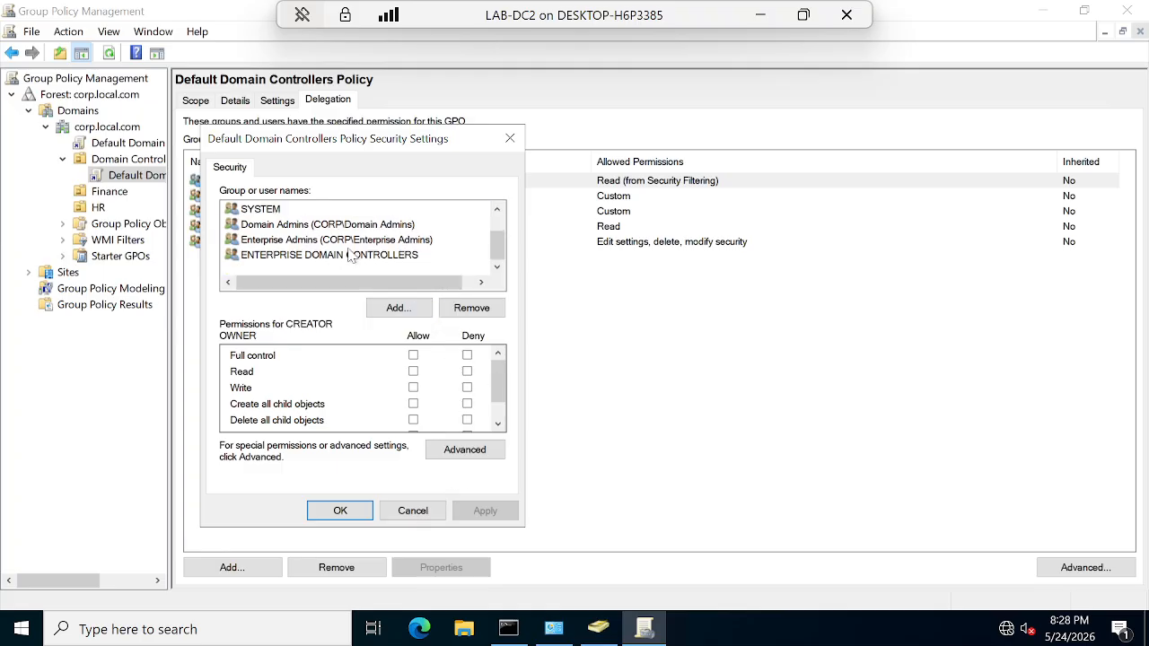
click(434, 511)
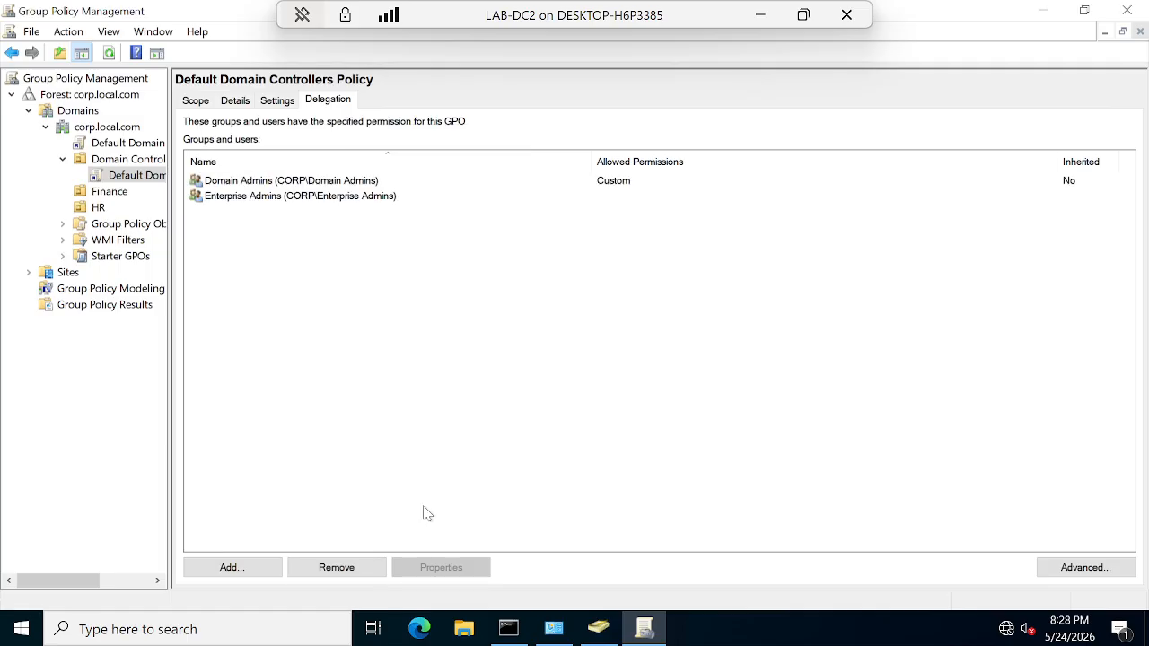
Step: Open the Default Domain Controllers Policy in a maximized Group Policy Management Editor
right_click(117, 180)
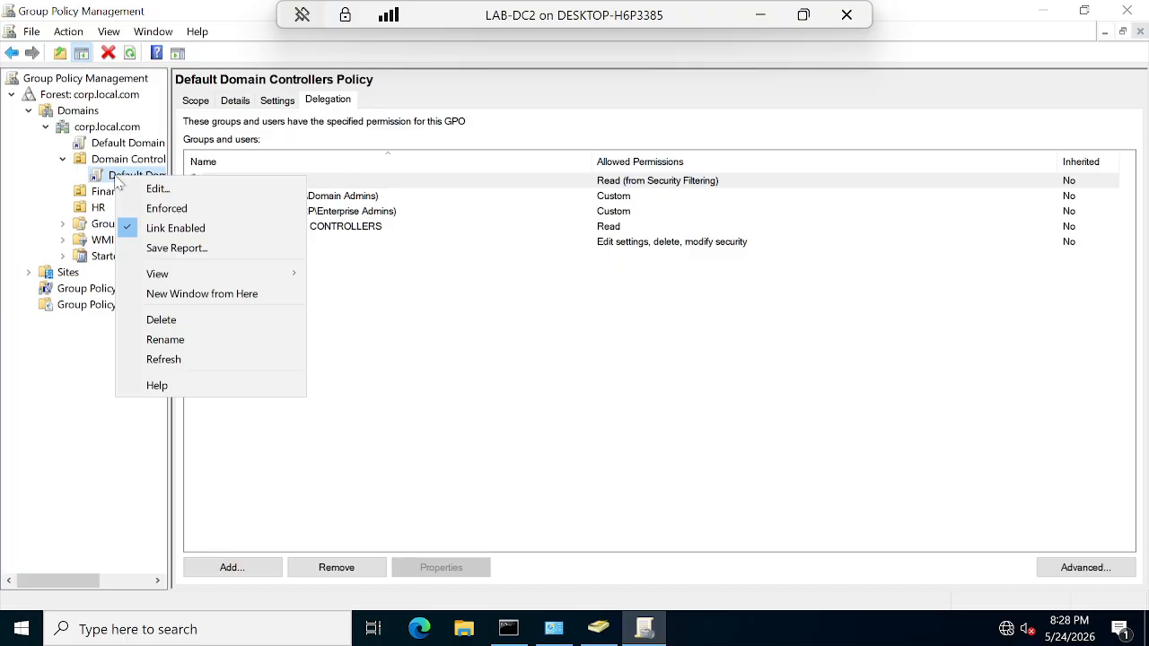
click(190, 189)
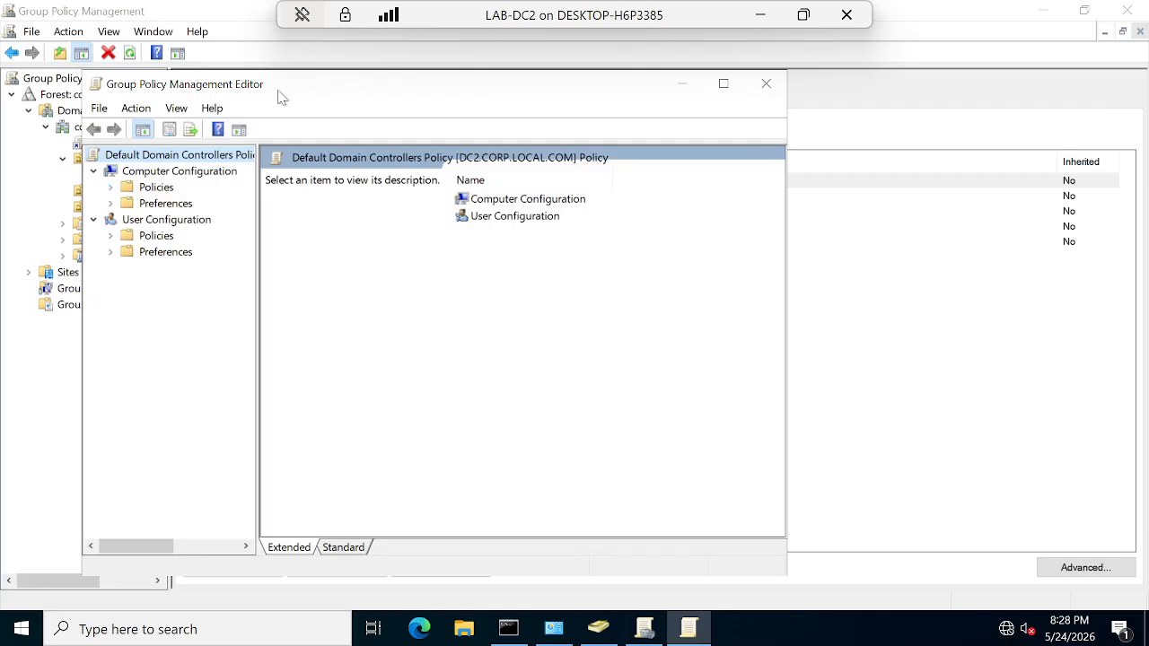
drag(269, 86, 618, 146)
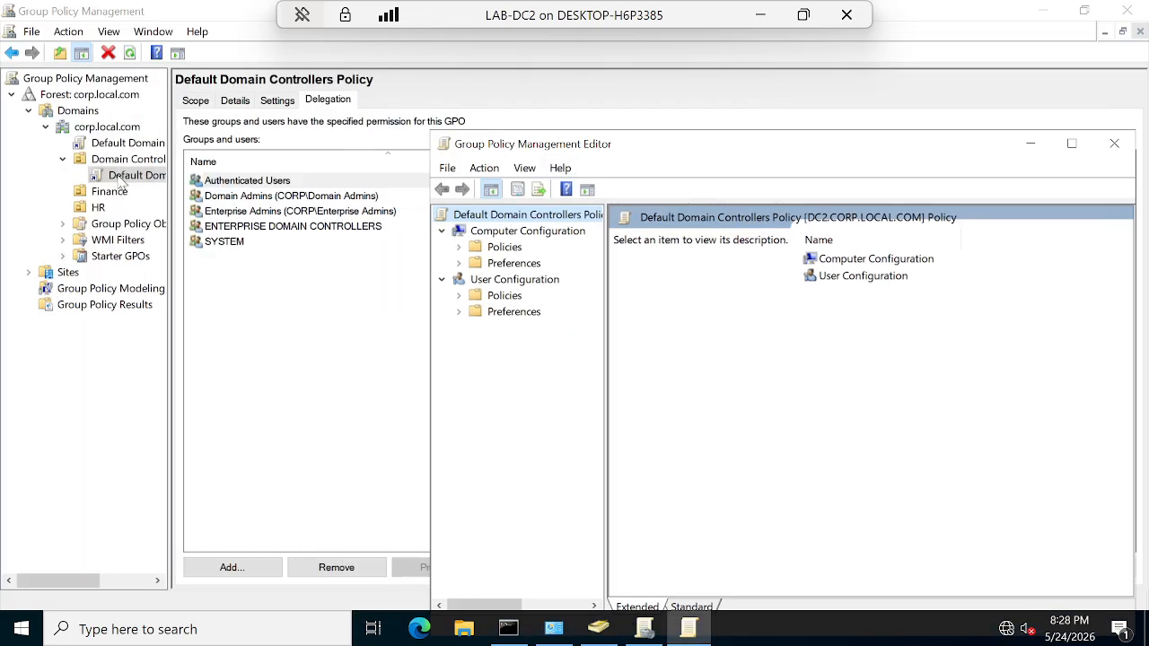
click(1114, 144)
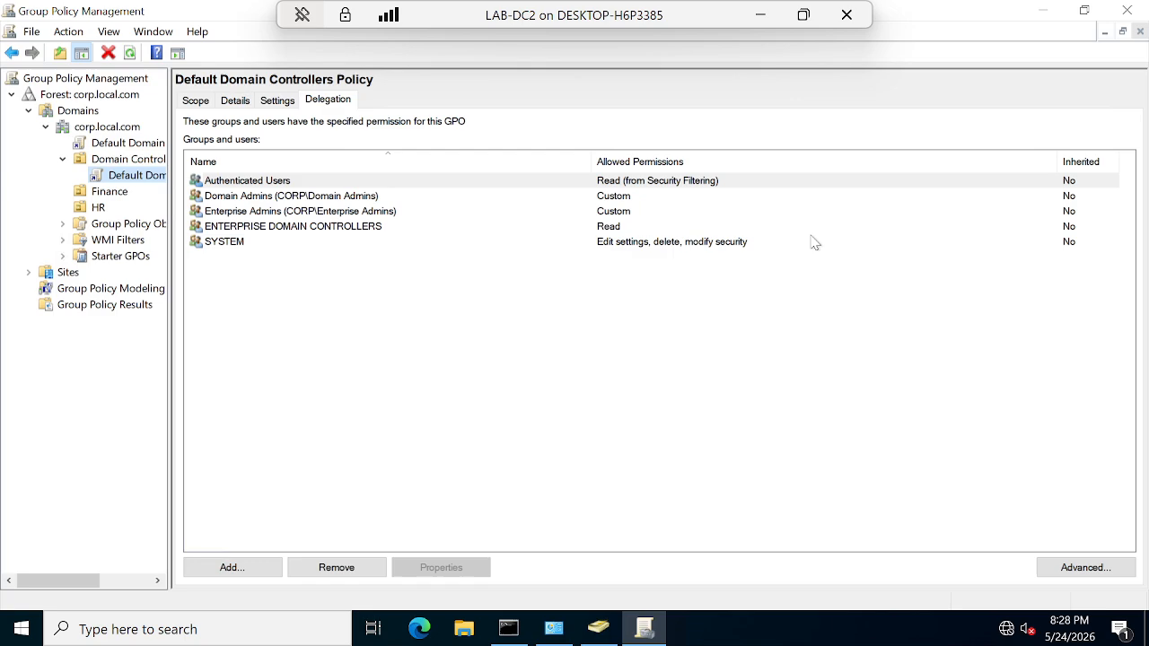
right_click(121, 184)
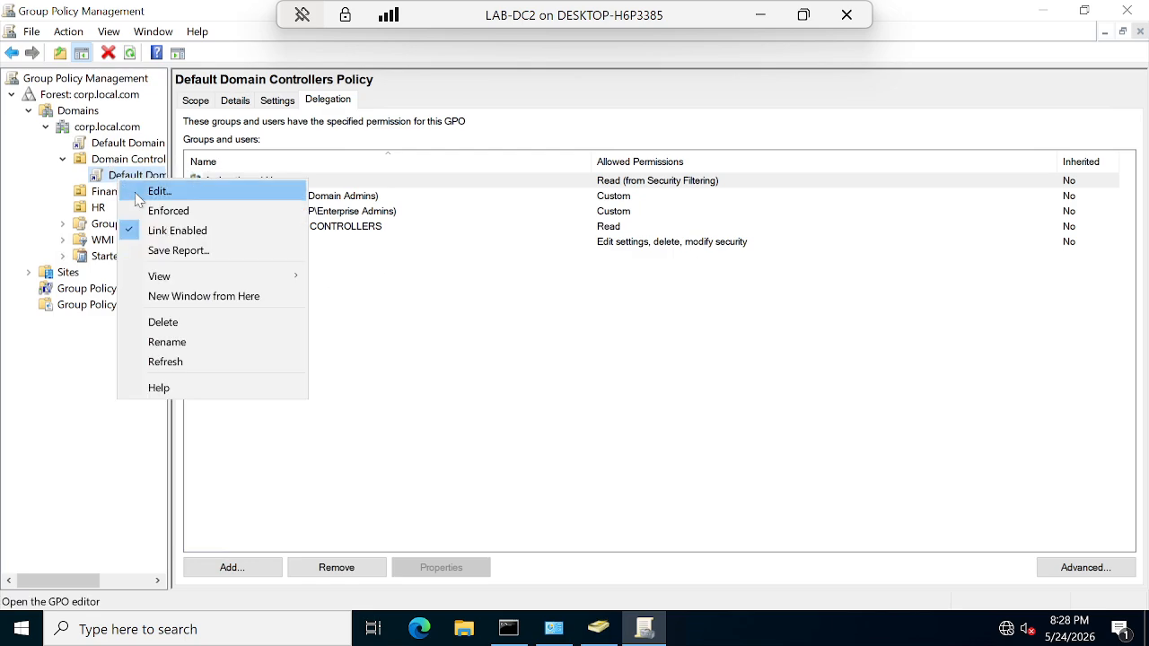
click(140, 194)
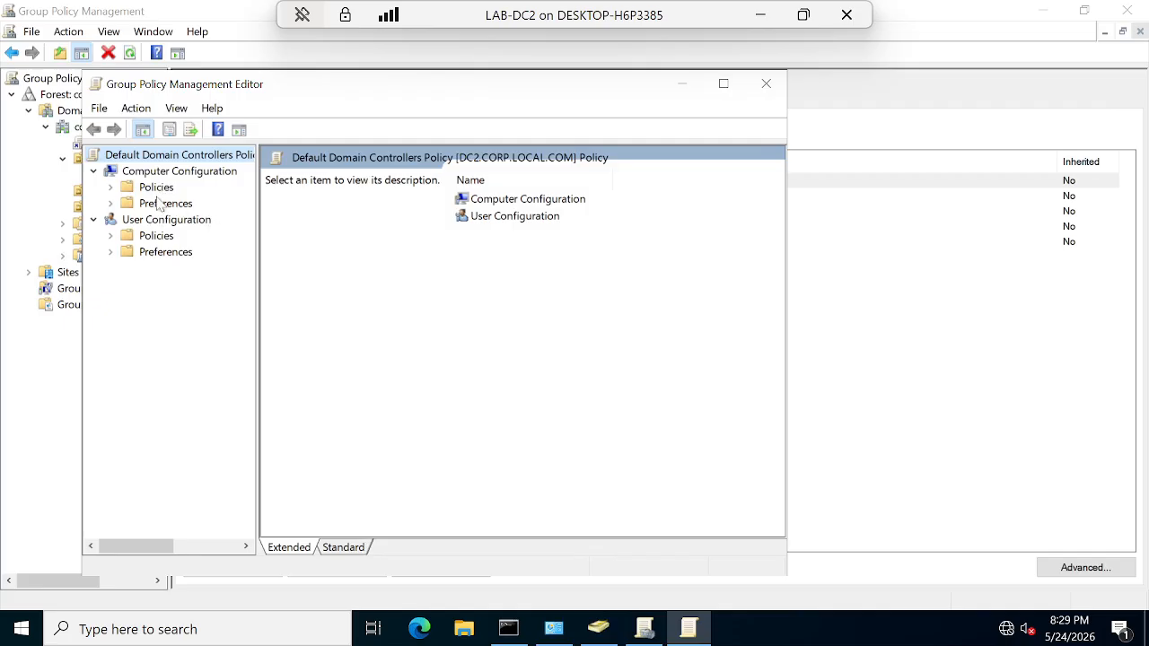
double_click(361, 87)
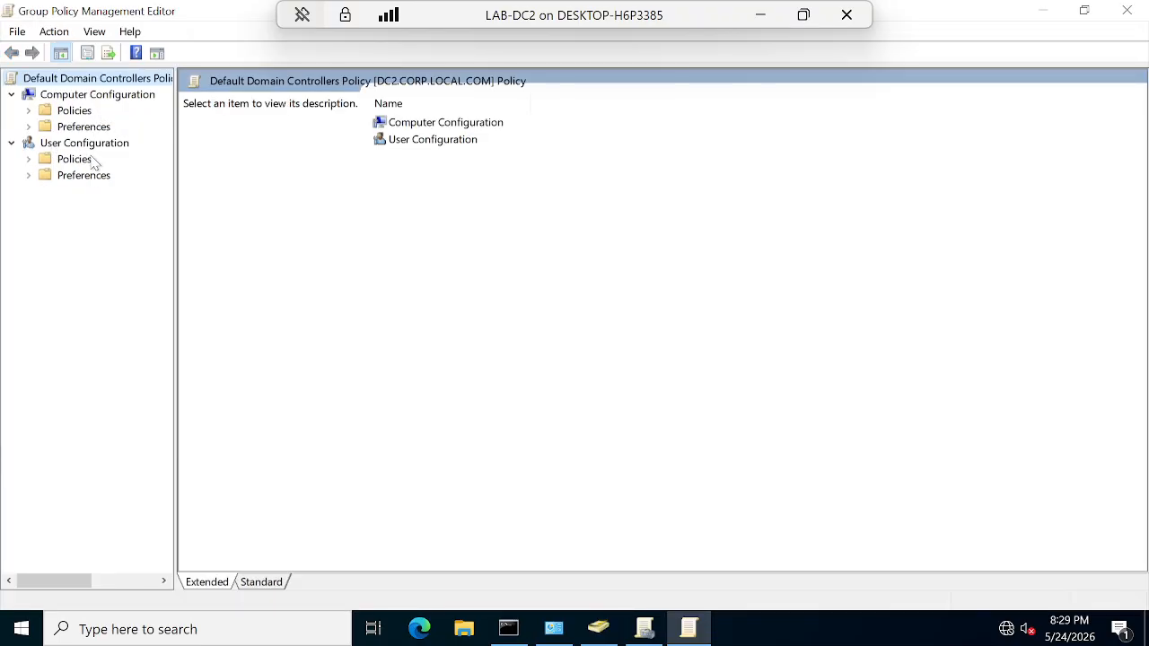
Step: Expand Policies and Administrative Templates under Computer and User Configuration
click(28, 110)
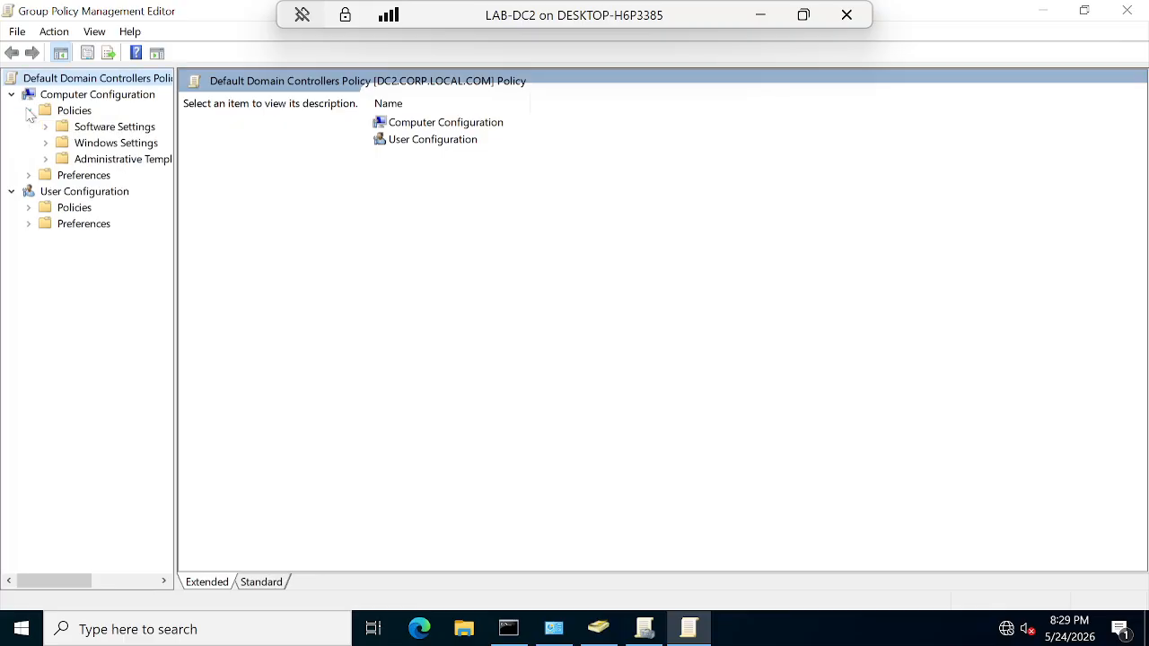
click(46, 159)
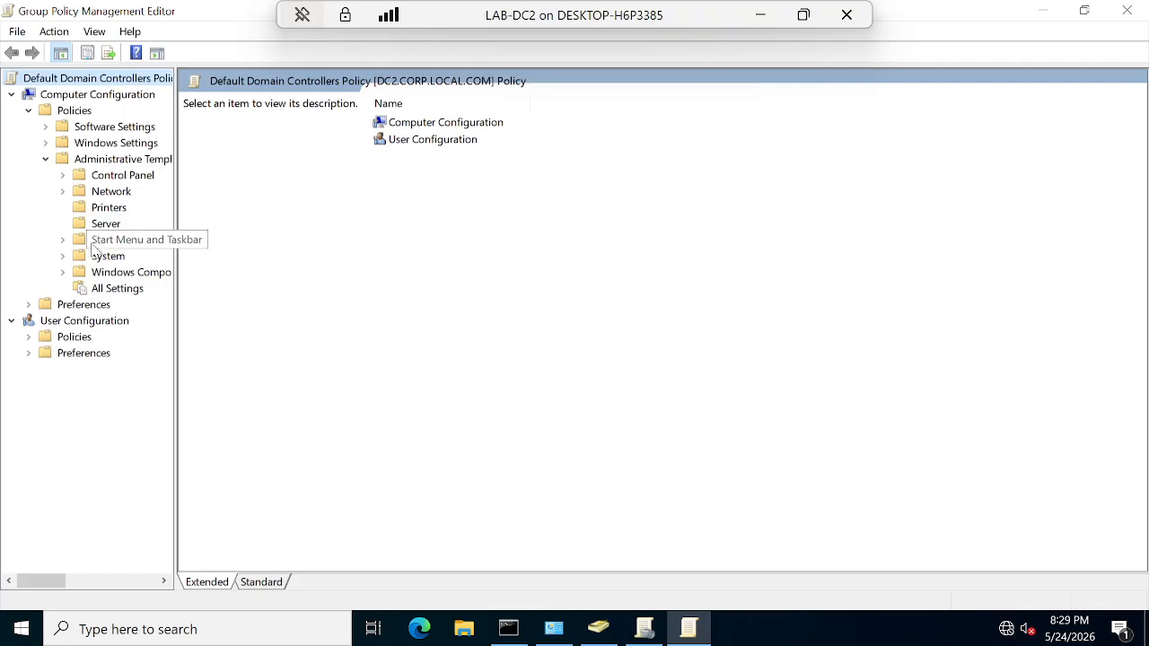
click(28, 336)
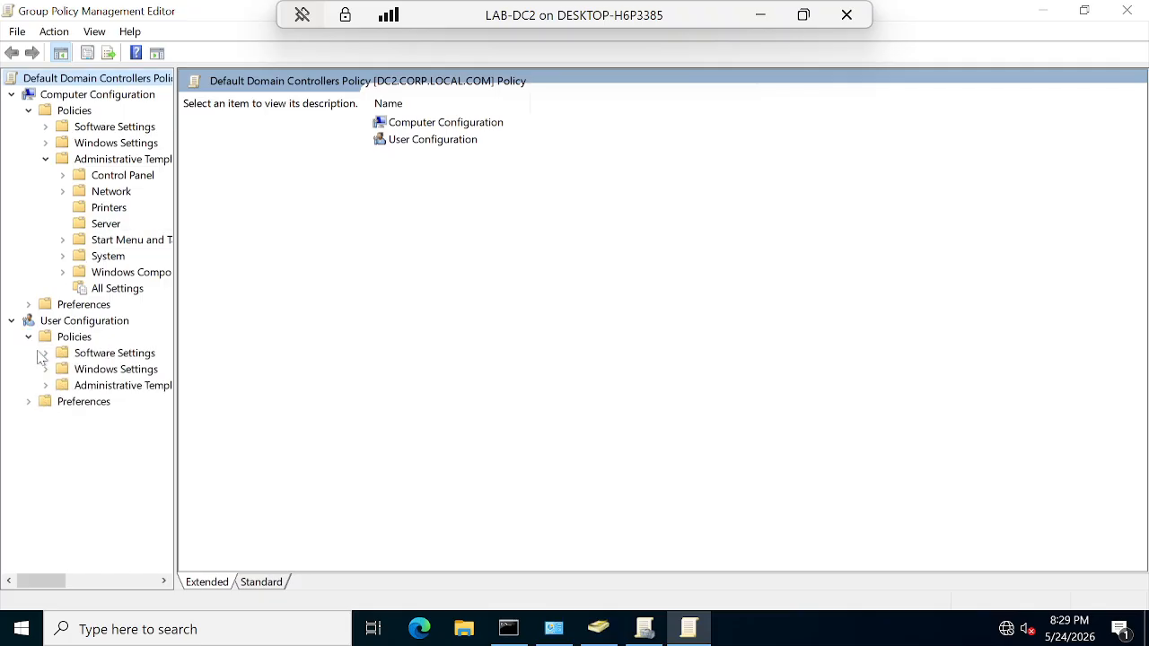
click(114, 387)
click(49, 386)
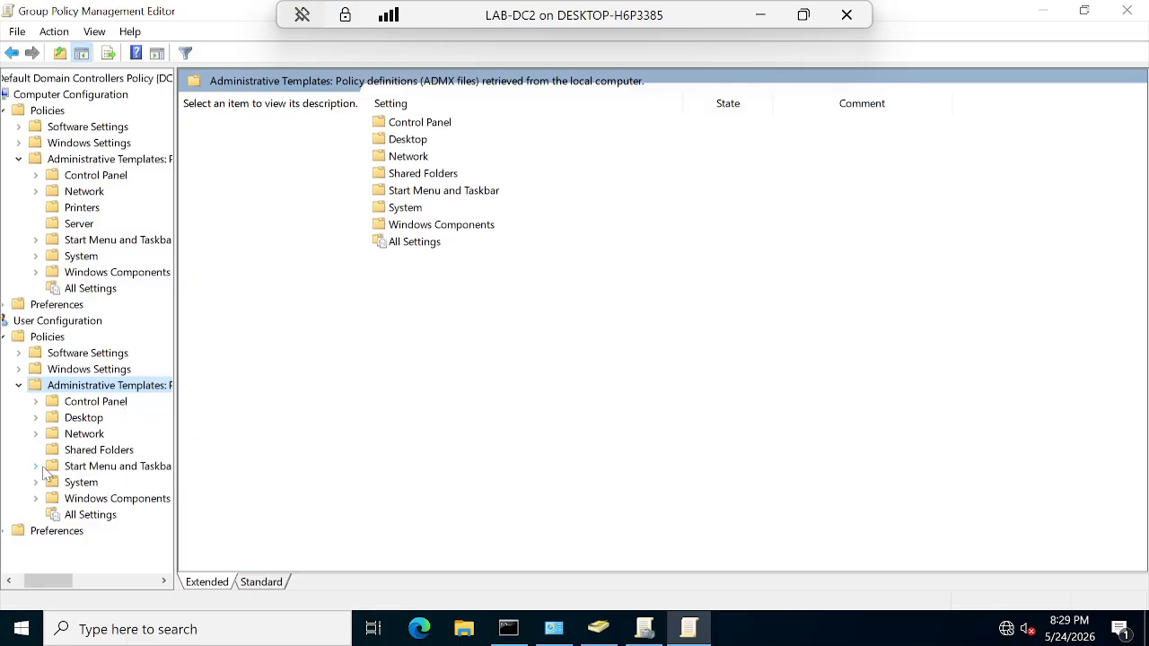
Step: Expand the user Desktop and Windows Components categories, viewing Active Directory and Control Panel settings
click(36, 419)
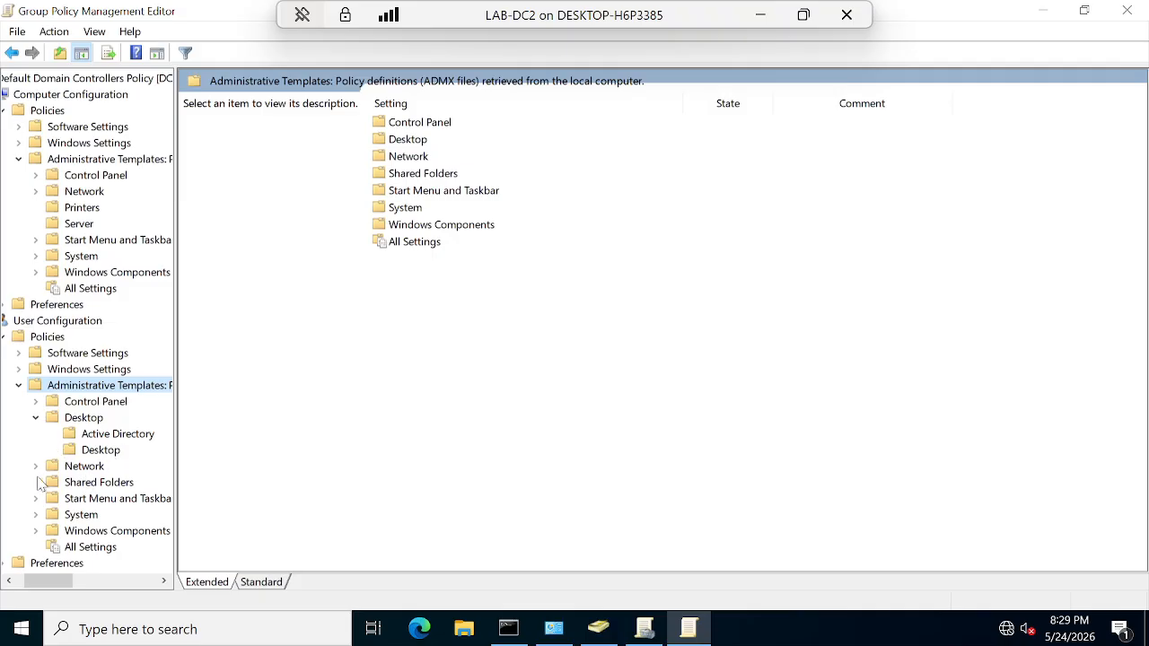
click(37, 530)
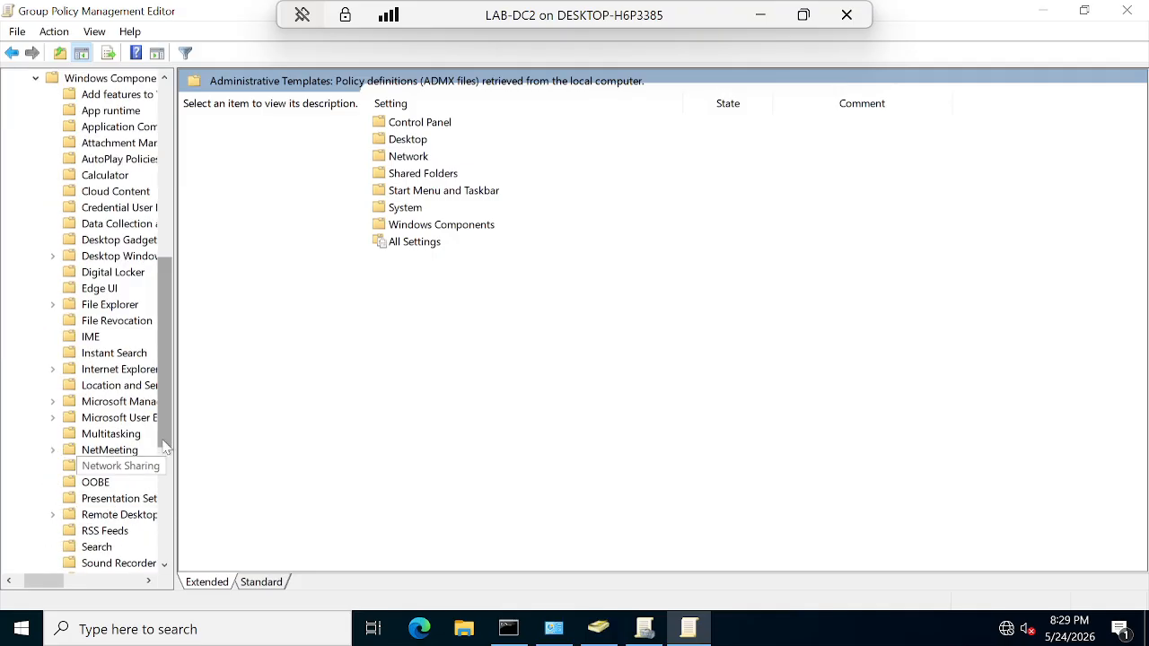
scroll(126, 327, up, 2)
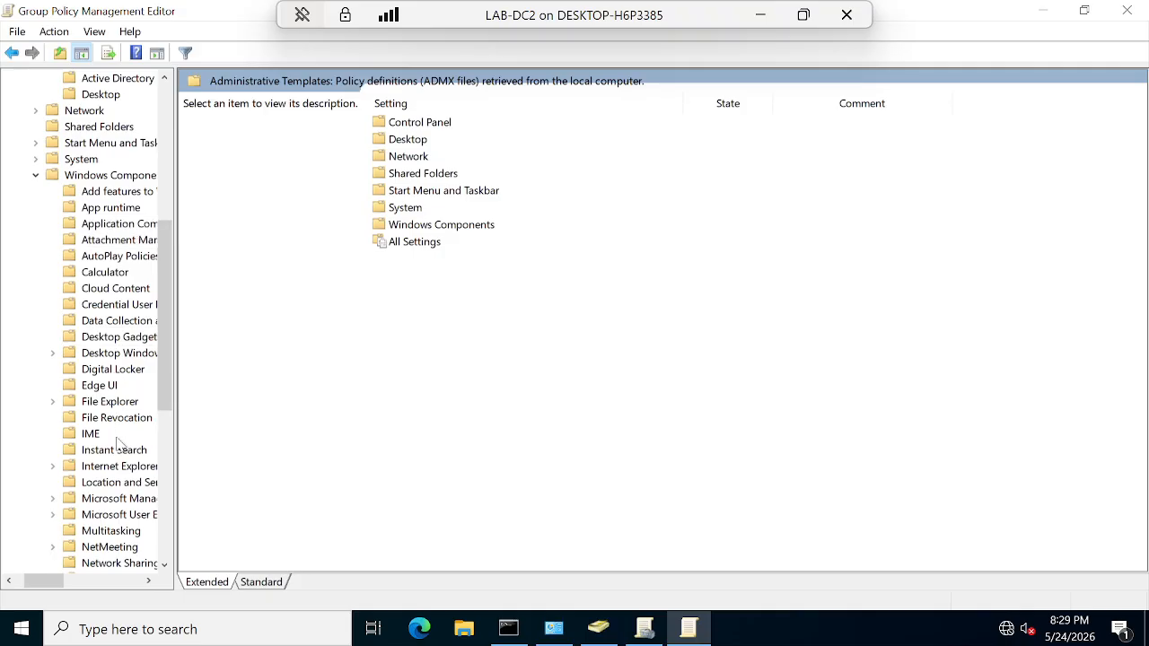
scroll(121, 502, down, 4)
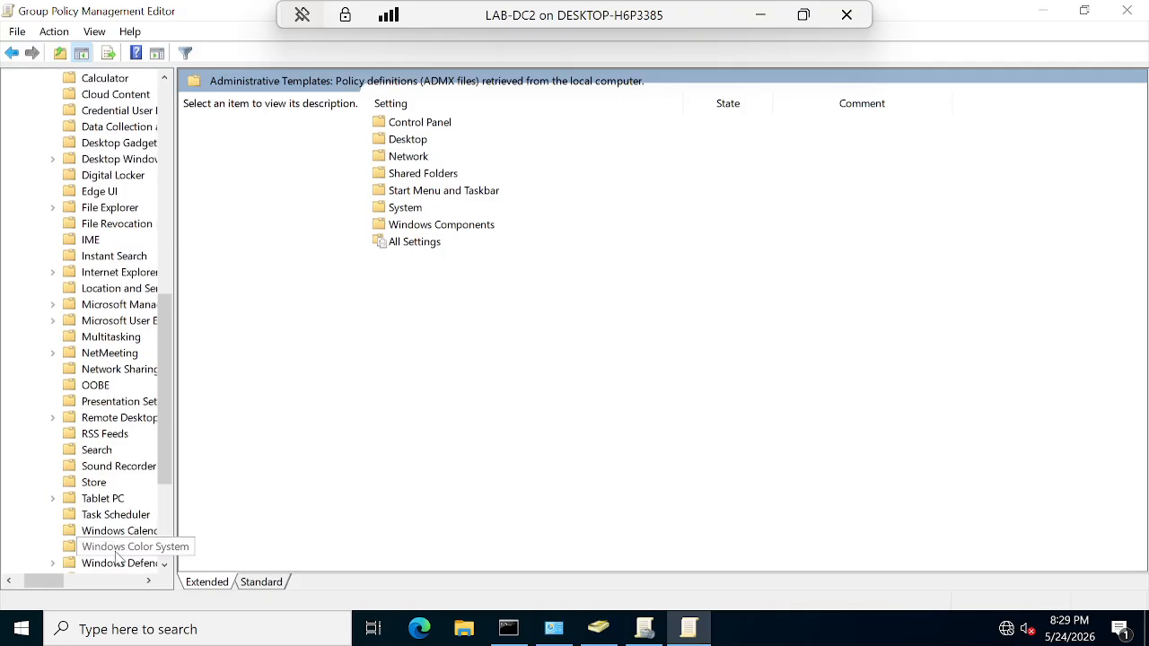
scroll(117, 557, down, 2)
scroll(117, 552, down, 2)
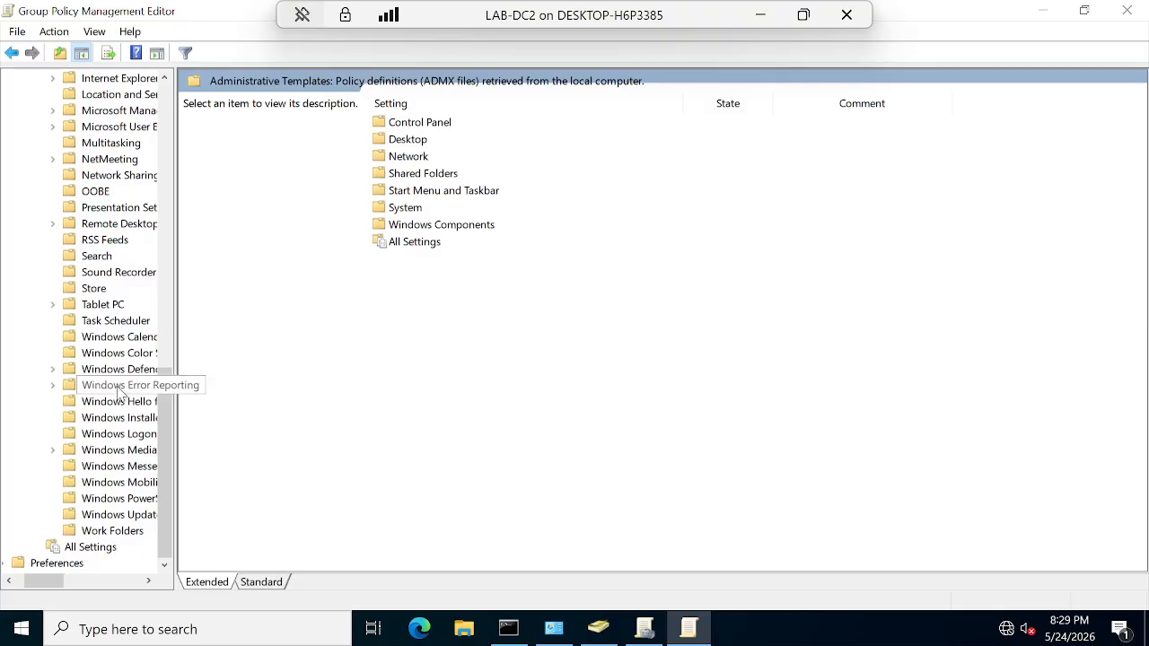
scroll(119, 388, up, 13)
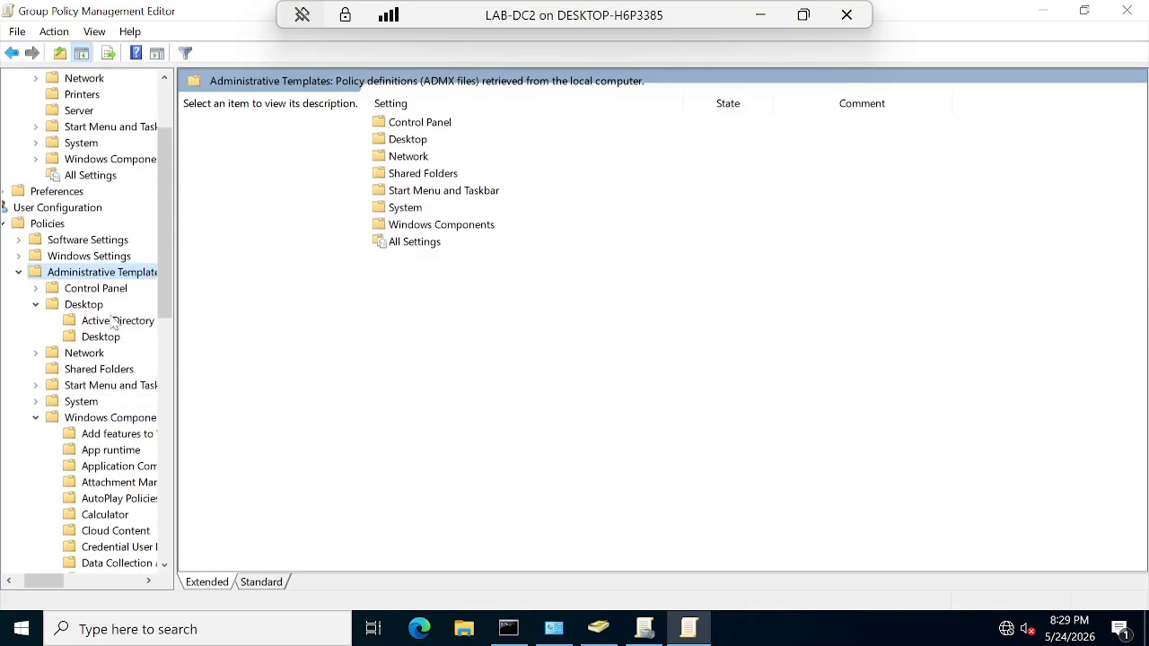
click(114, 322)
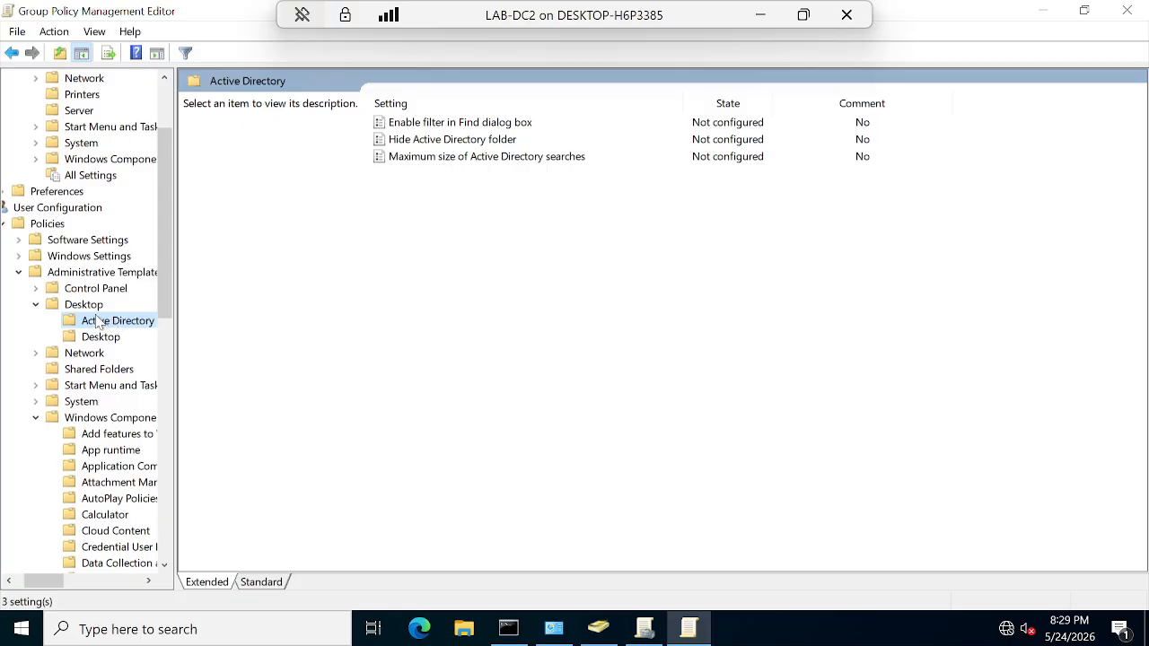
click(90, 288)
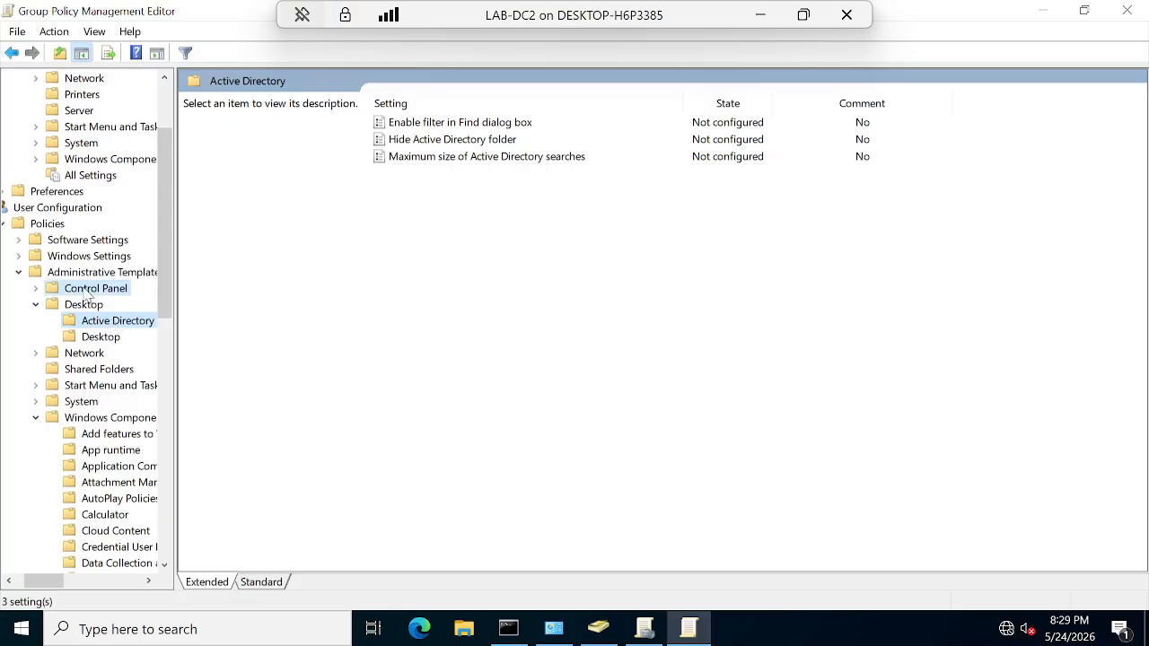
Step: Browse the computer Server, Printers, All Settings and Windows Components template categories
scroll(87, 254, up, 3)
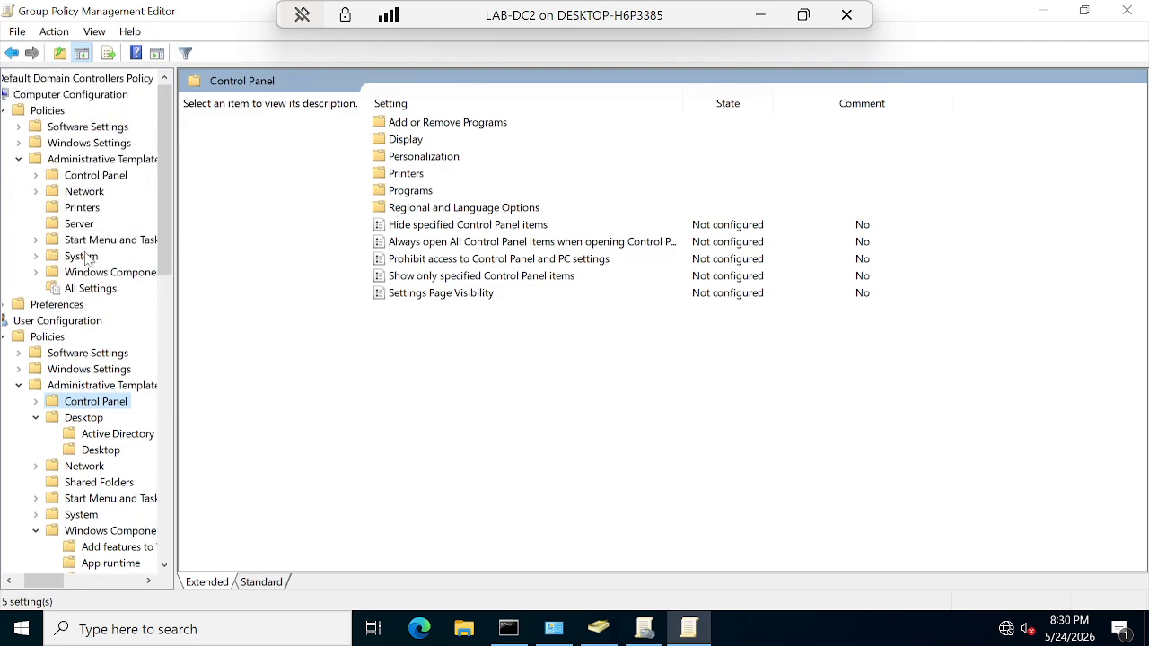
click(79, 224)
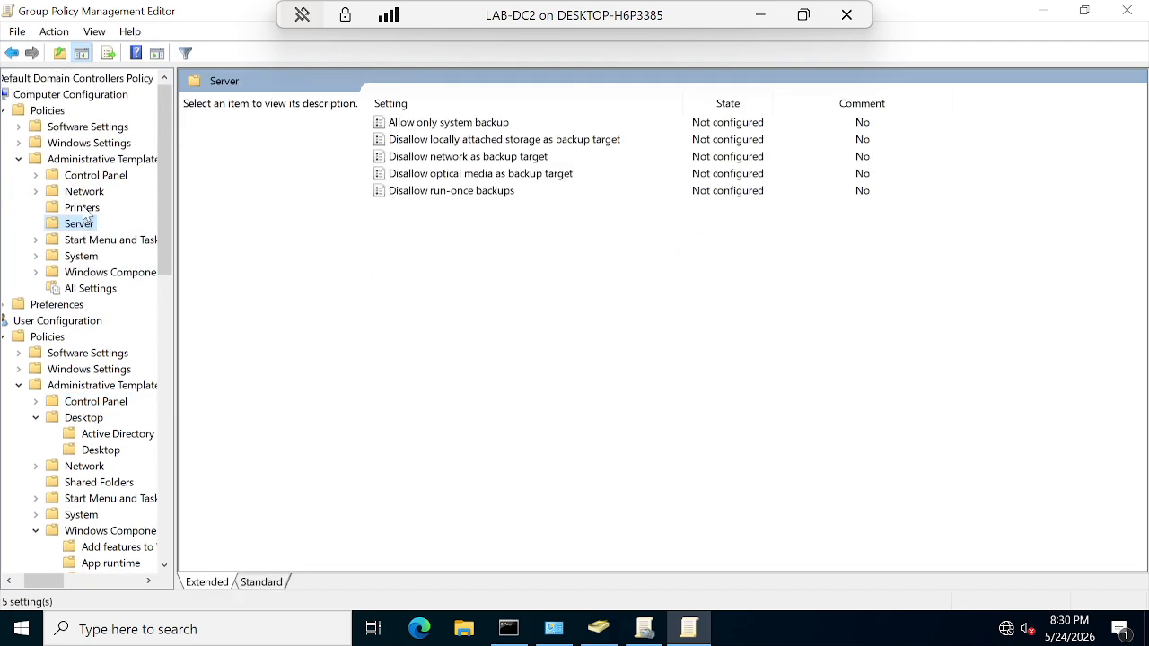
click(83, 209)
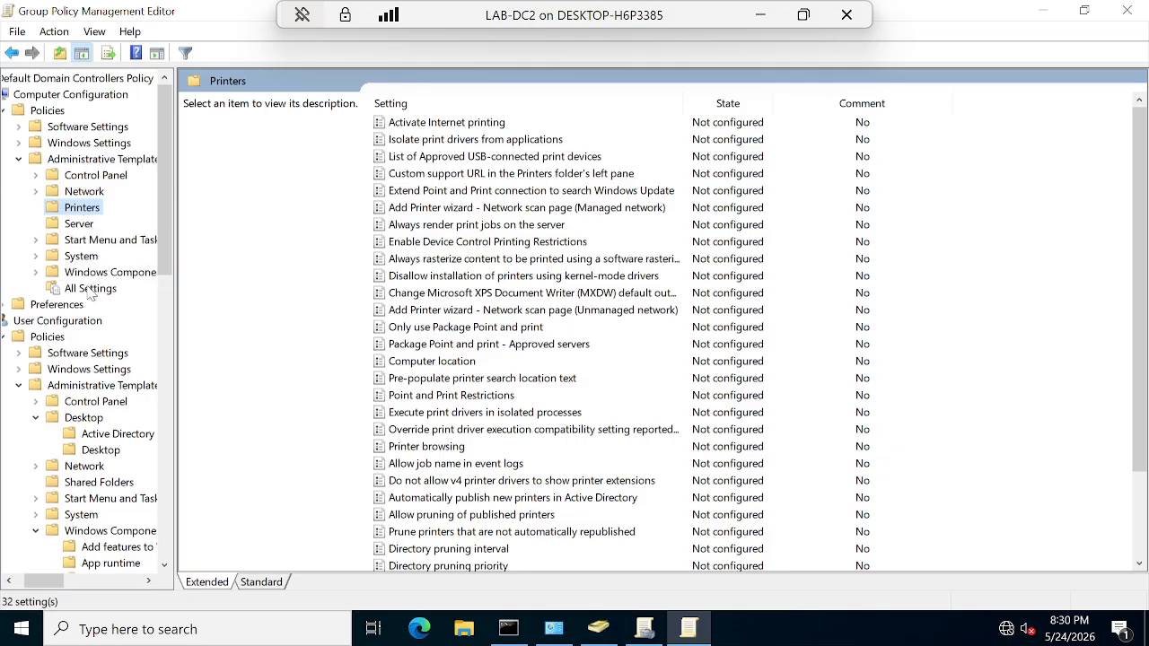
click(93, 288)
click(108, 273)
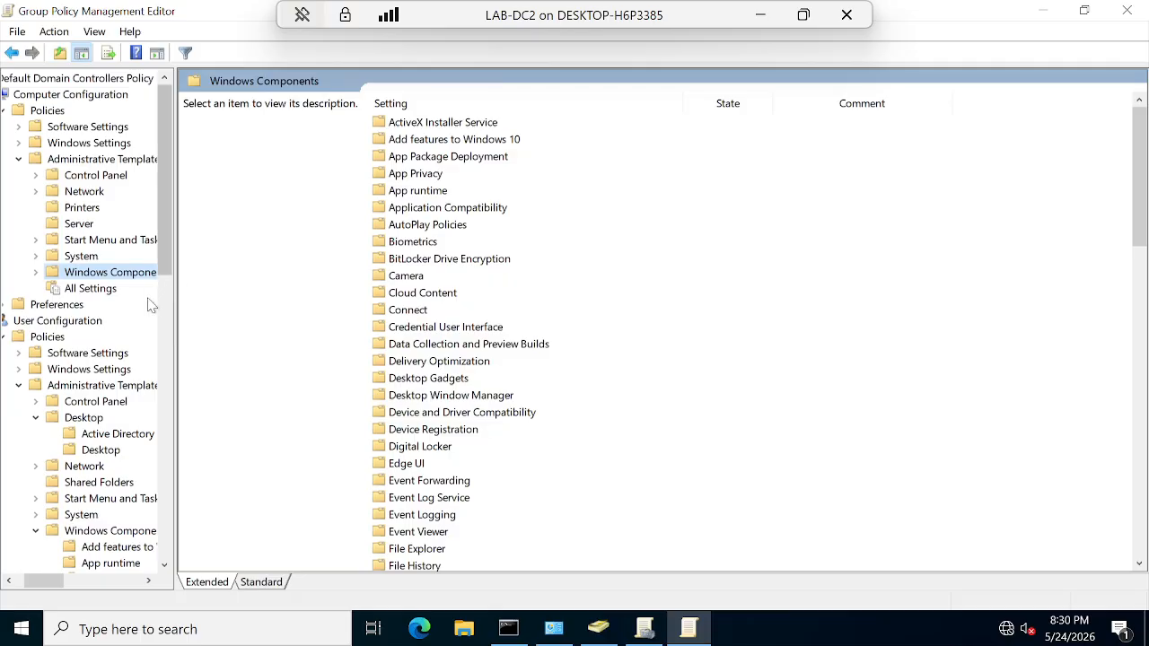
Step: Expand the user Policies folders, collapse Administrative Templates, and open Software Settings and Windows Settings
click(45, 337)
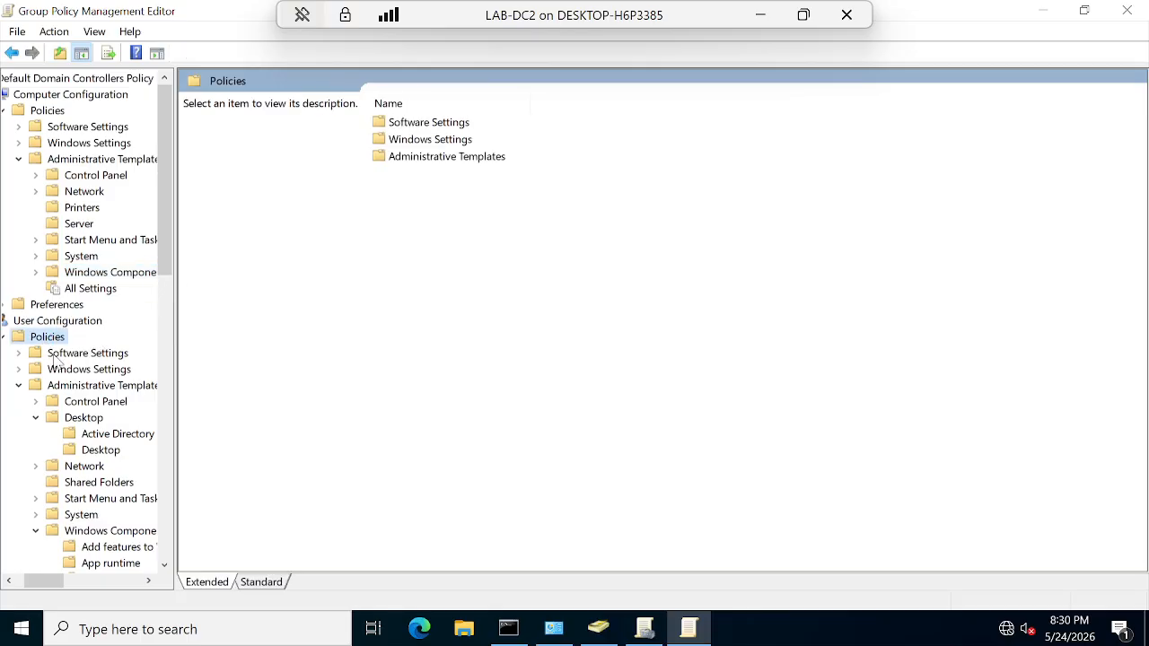
click(19, 385)
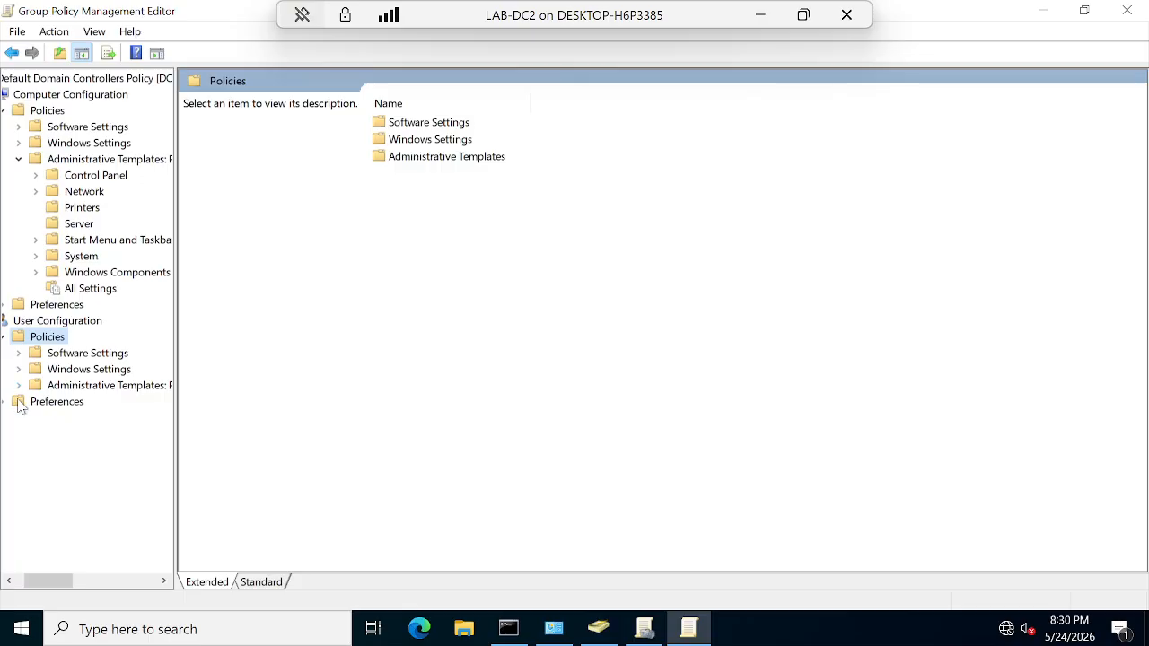
double_click(90, 354)
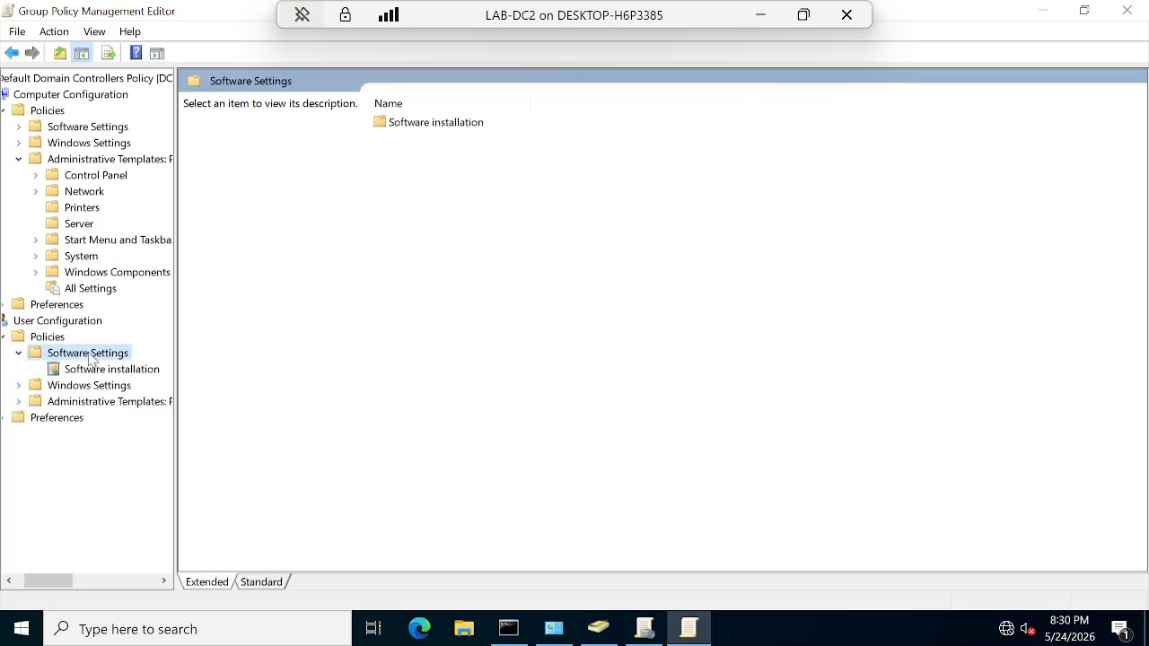
double_click(90, 386)
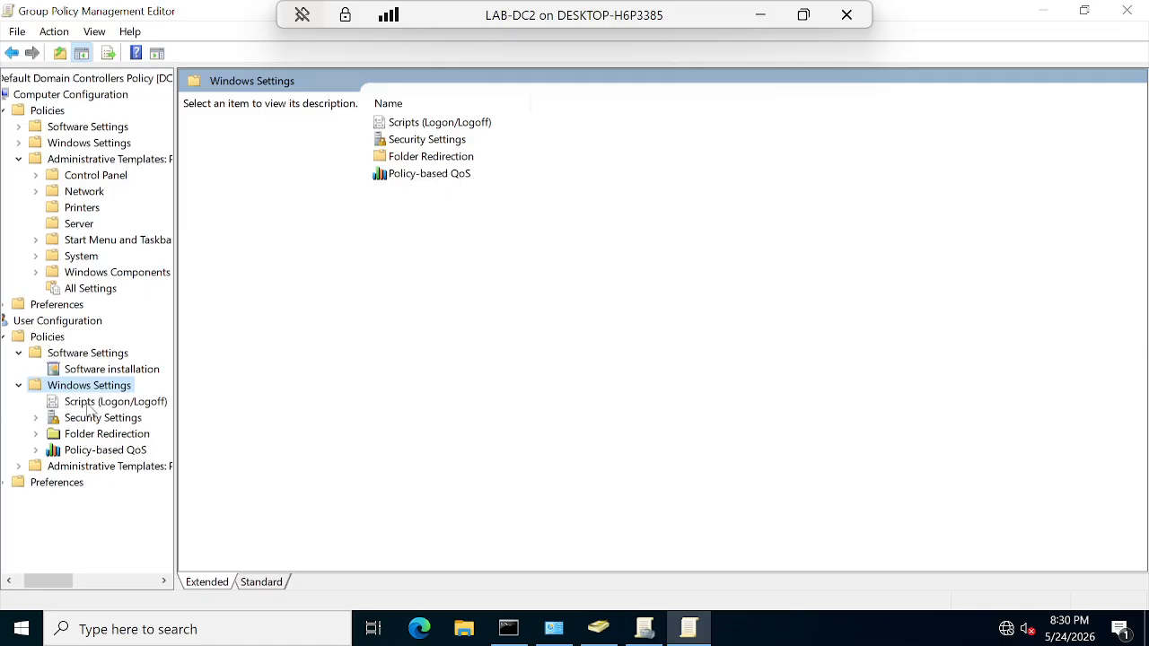
Step: Confirm the user Logon scripts list is empty, then view the user Security Settings
click(89, 403)
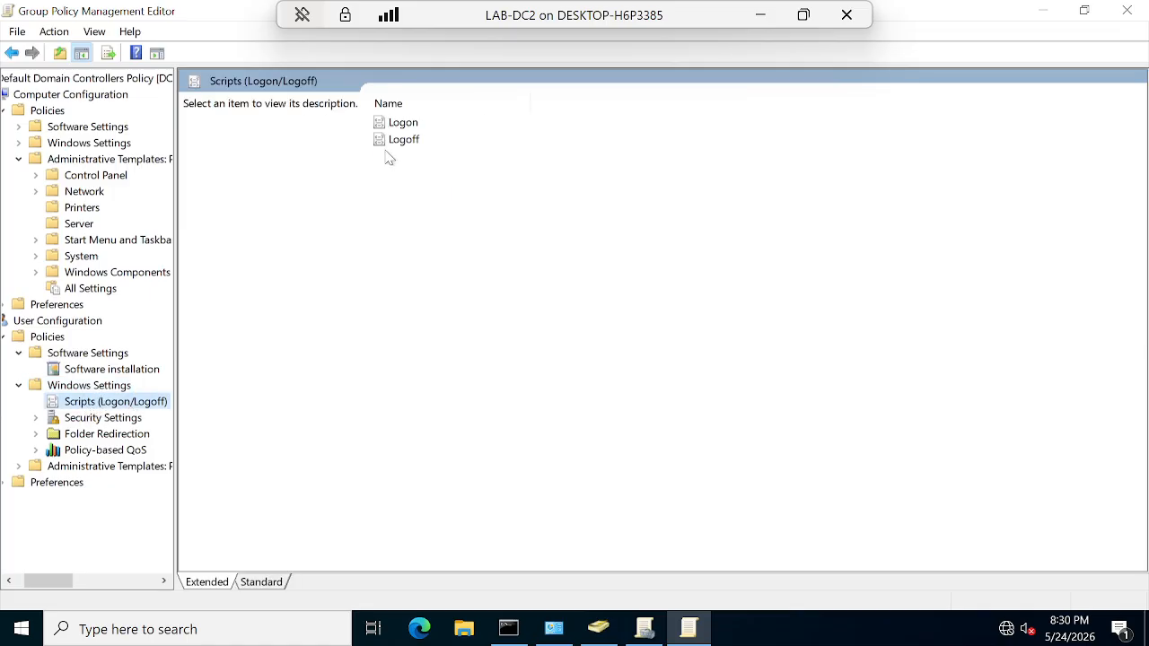
click(398, 125)
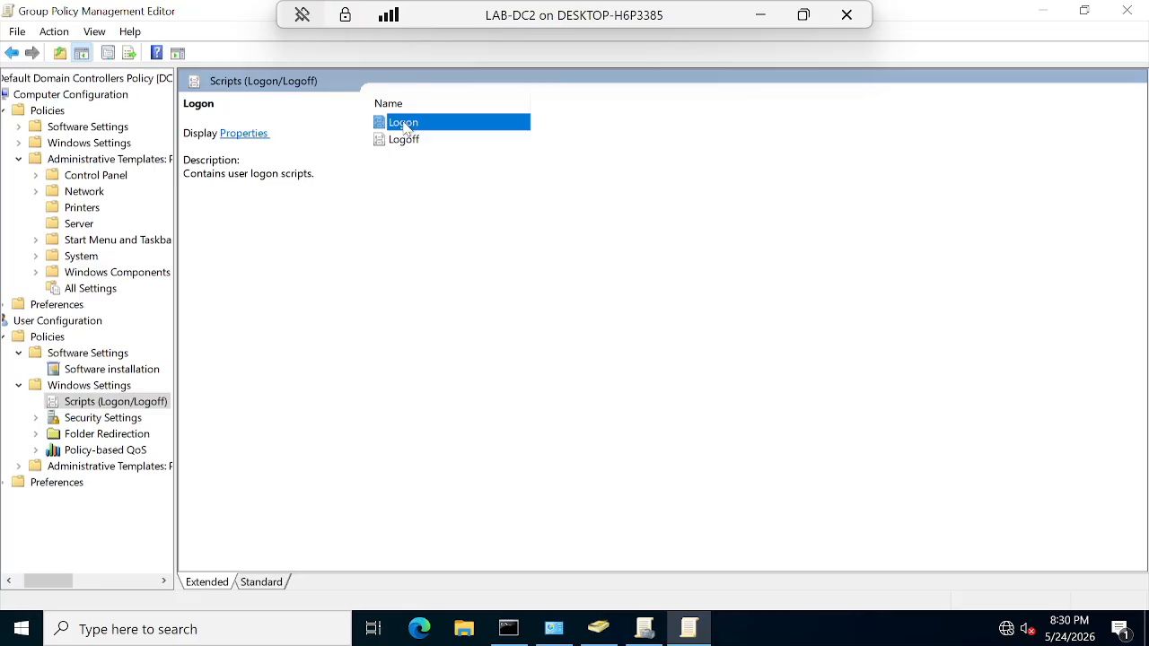
double_click(405, 127)
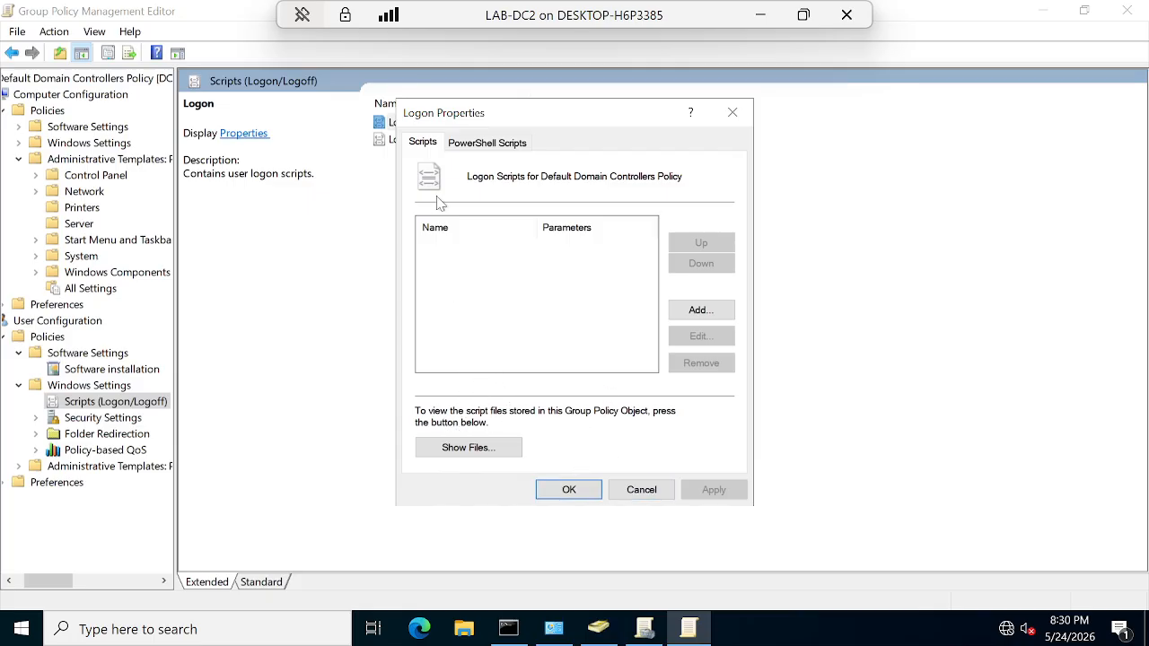
click(640, 489)
click(95, 418)
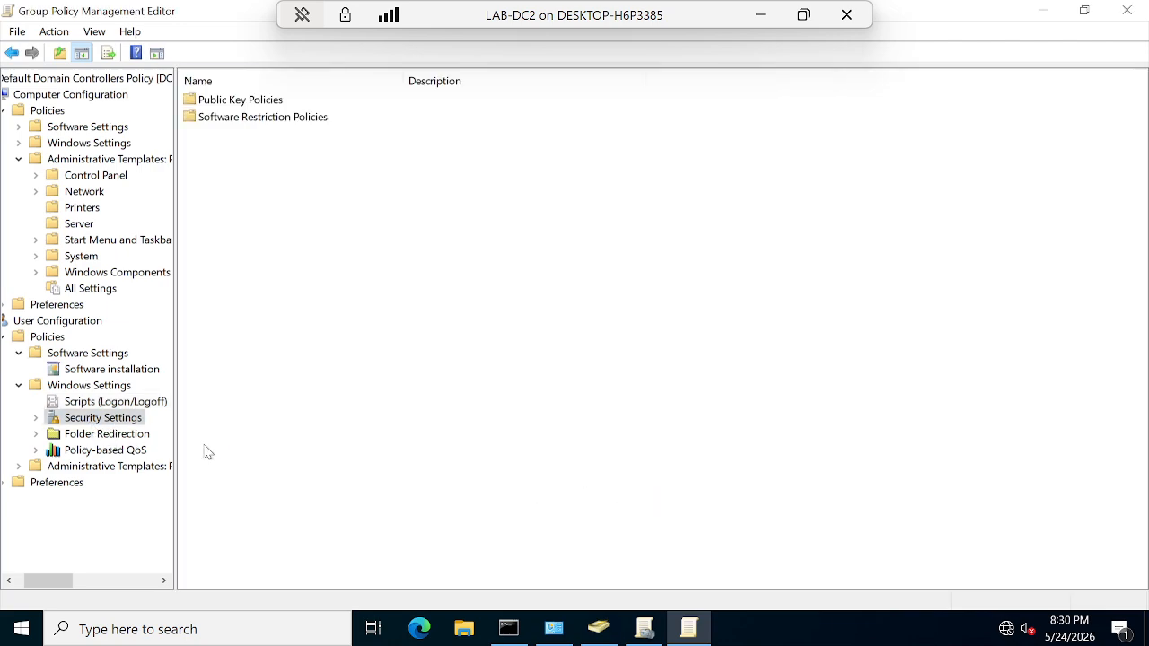
Step: Inspect Public Key Policies' Enterprise Trust and empty Trusted People stores, plus Software Restriction Policies
double_click(221, 105)
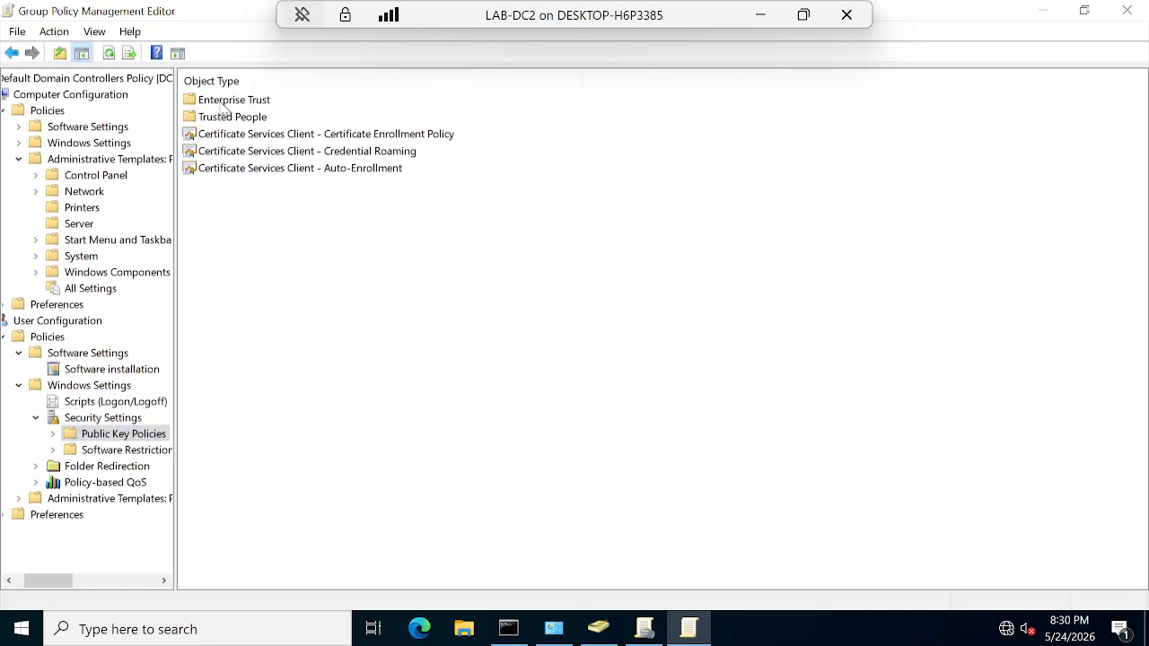
click(126, 449)
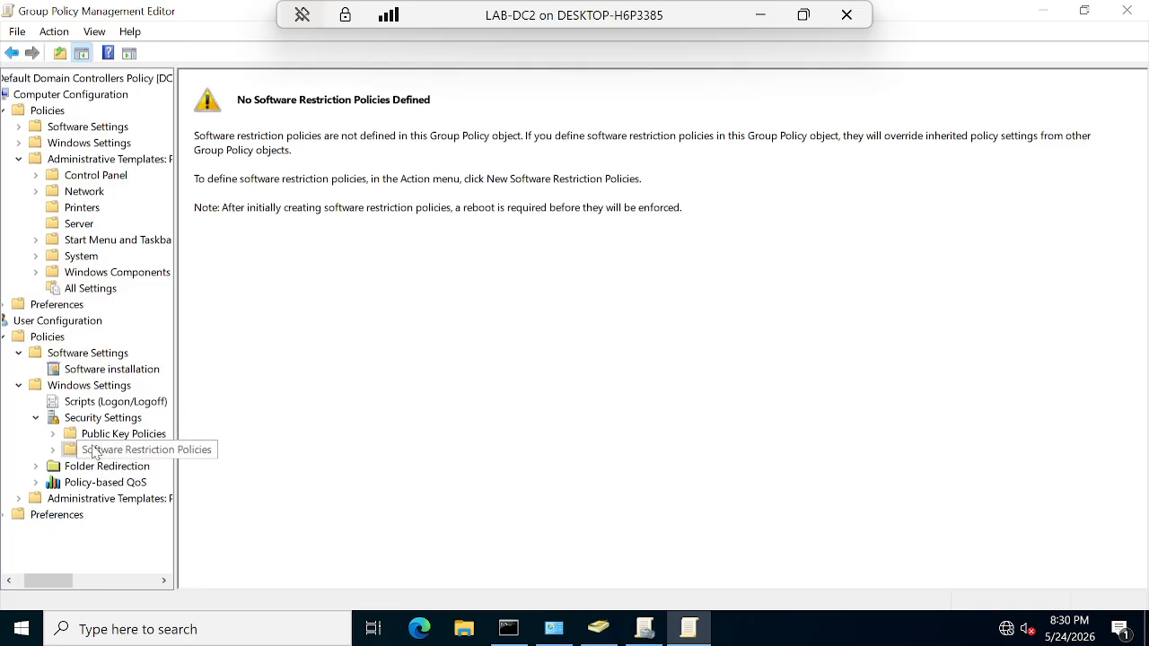
click(52, 433)
click(131, 454)
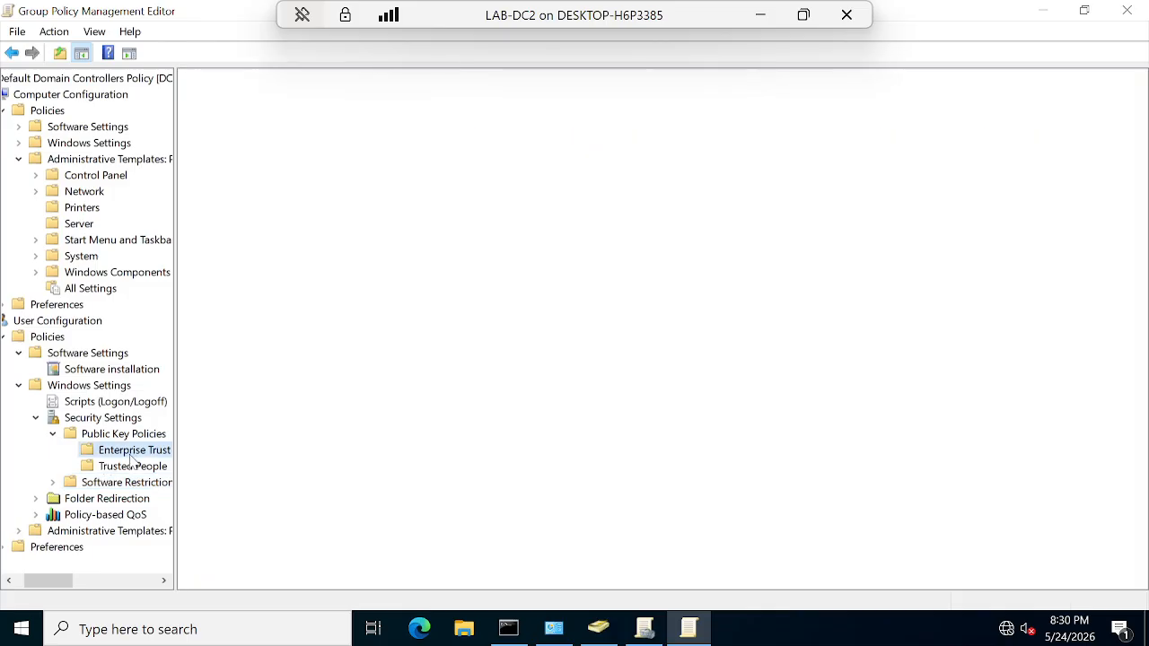
click(131, 467)
click(115, 484)
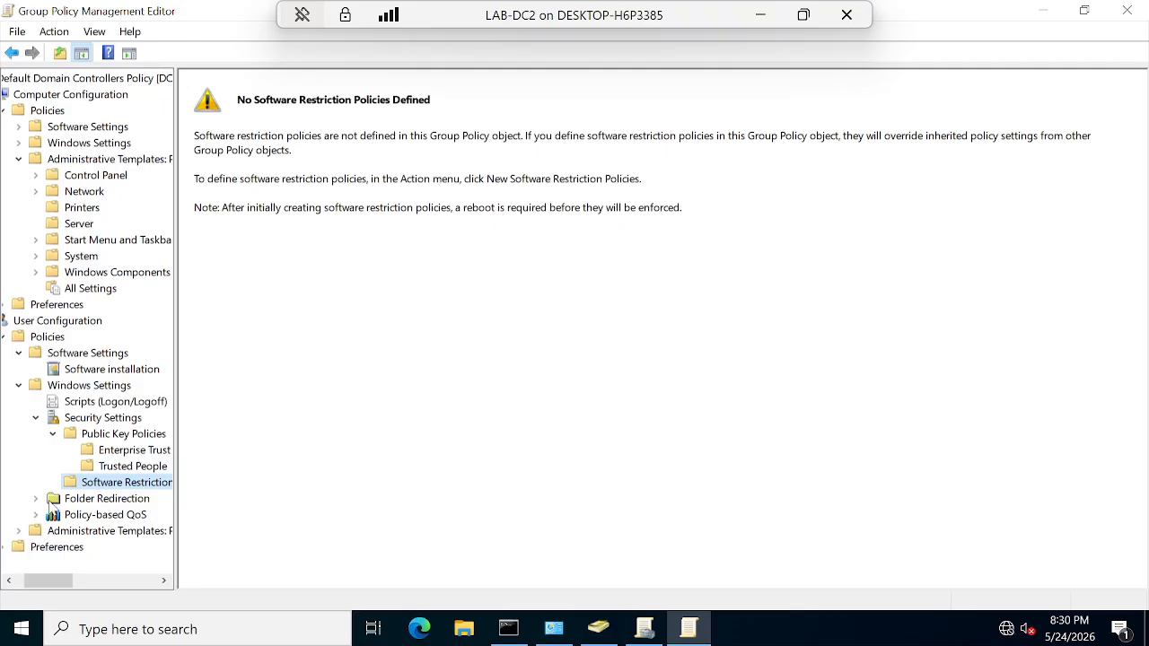
Step: Check Folder Redirection's unconfigured folders, then show the user Administrative Templates categories
click(50, 502)
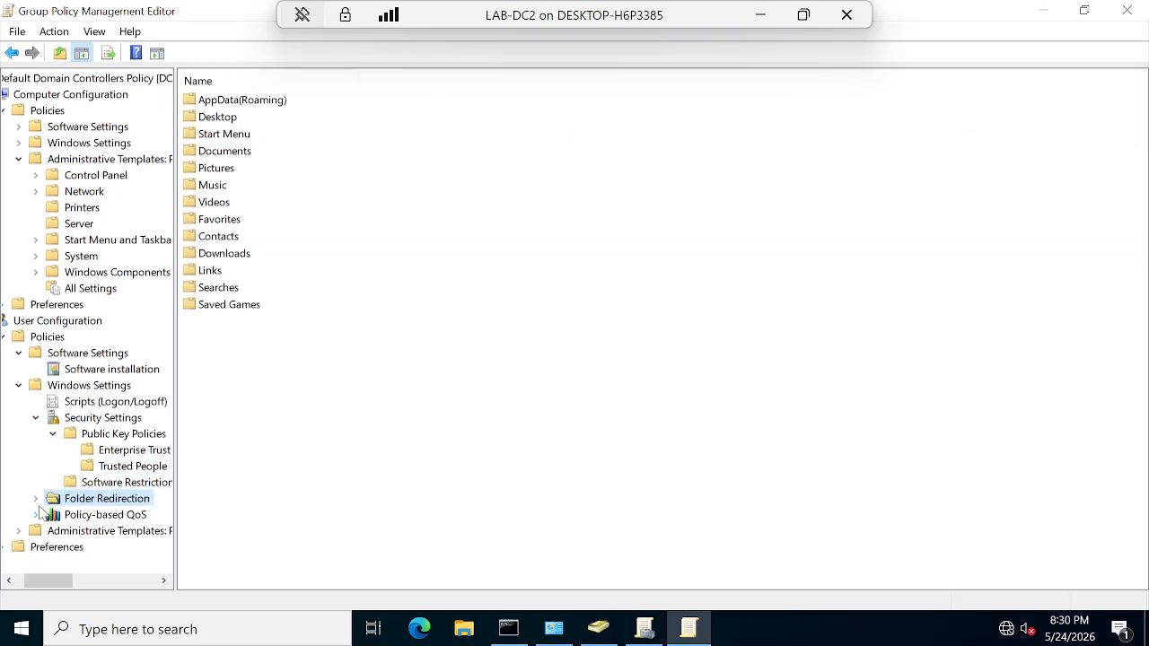
click(34, 499)
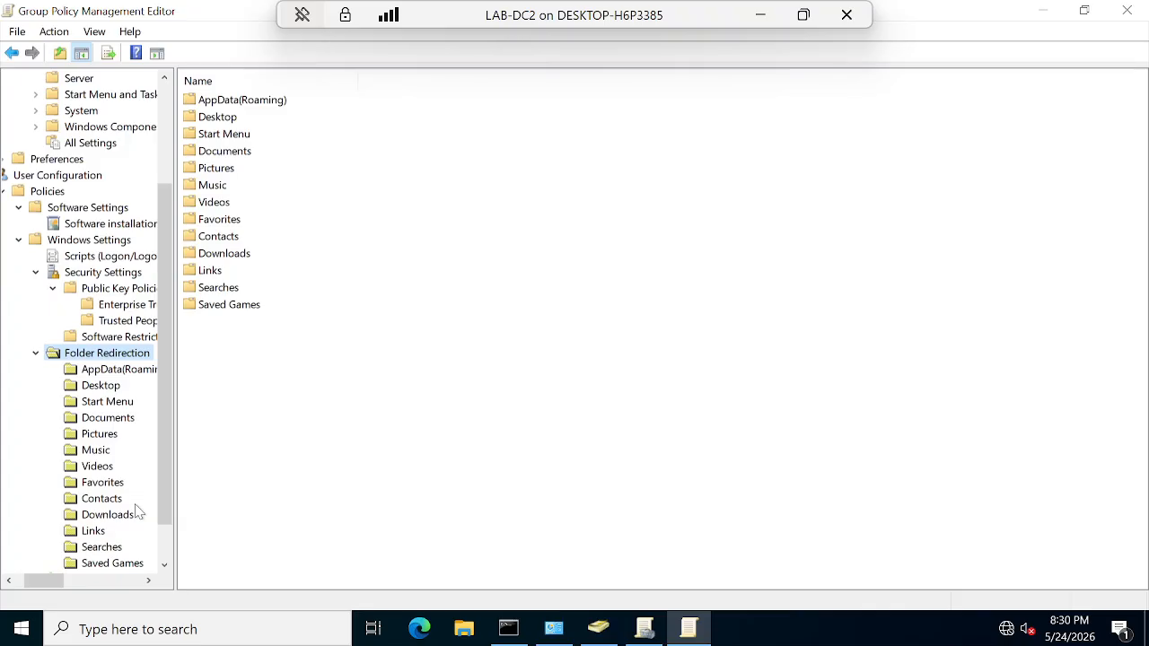
scroll(136, 513, down, 1)
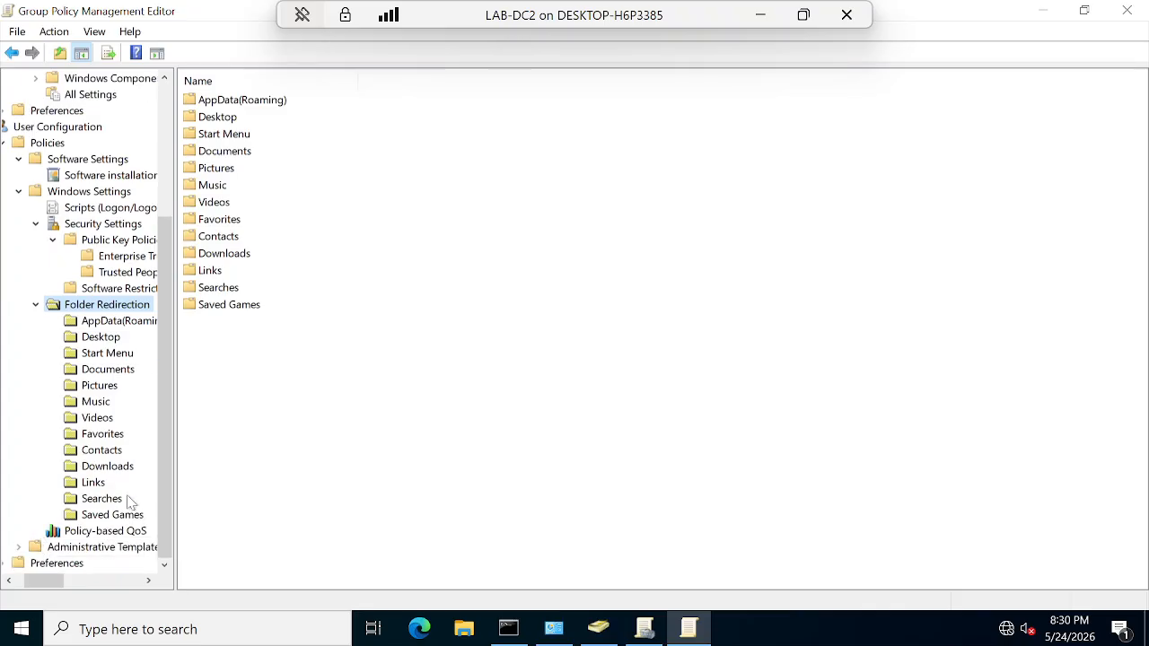
click(86, 547)
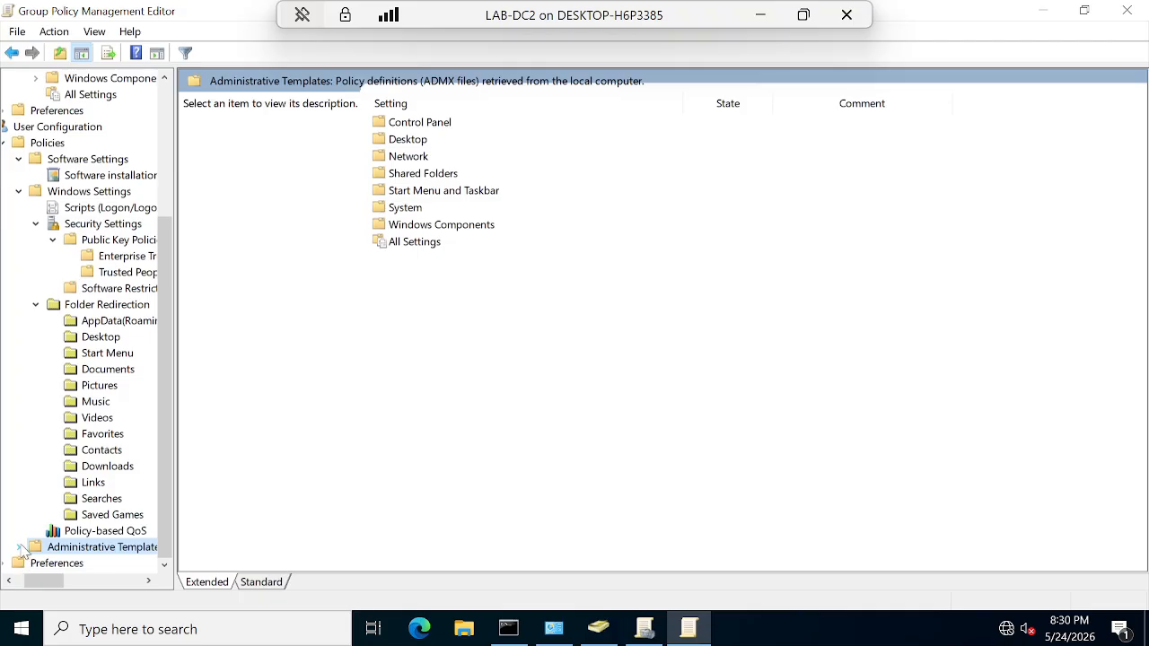
Step: Expand the user Administrative Templates and view the Windows Components folders
click(19, 547)
scroll(105, 457, down, 1)
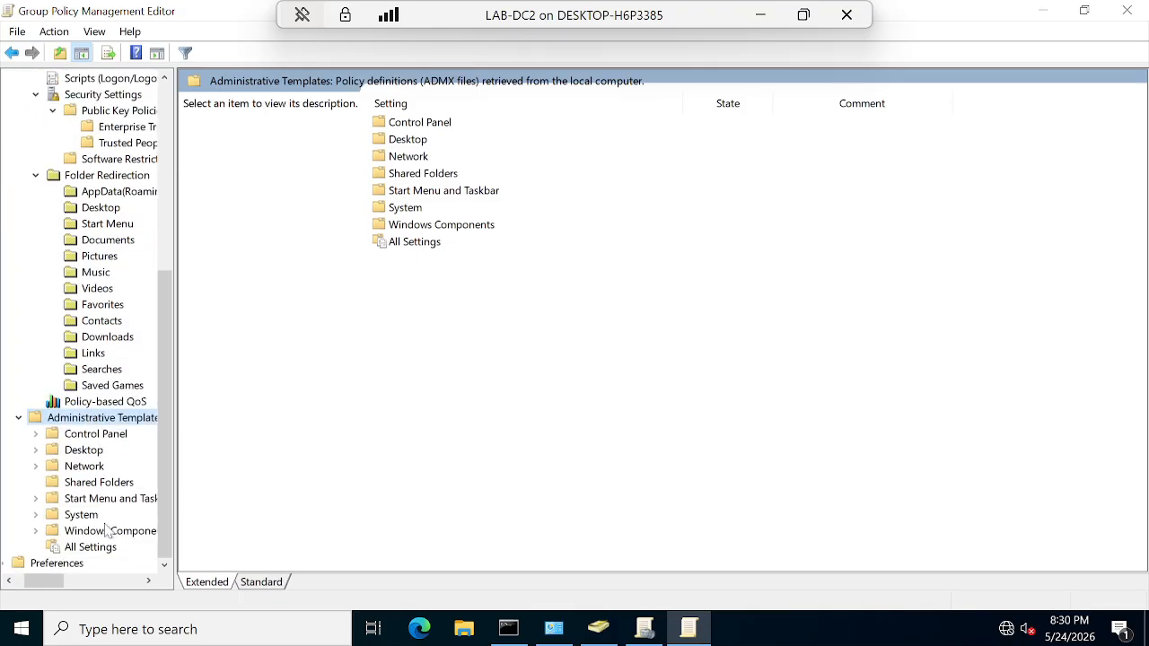
click(112, 531)
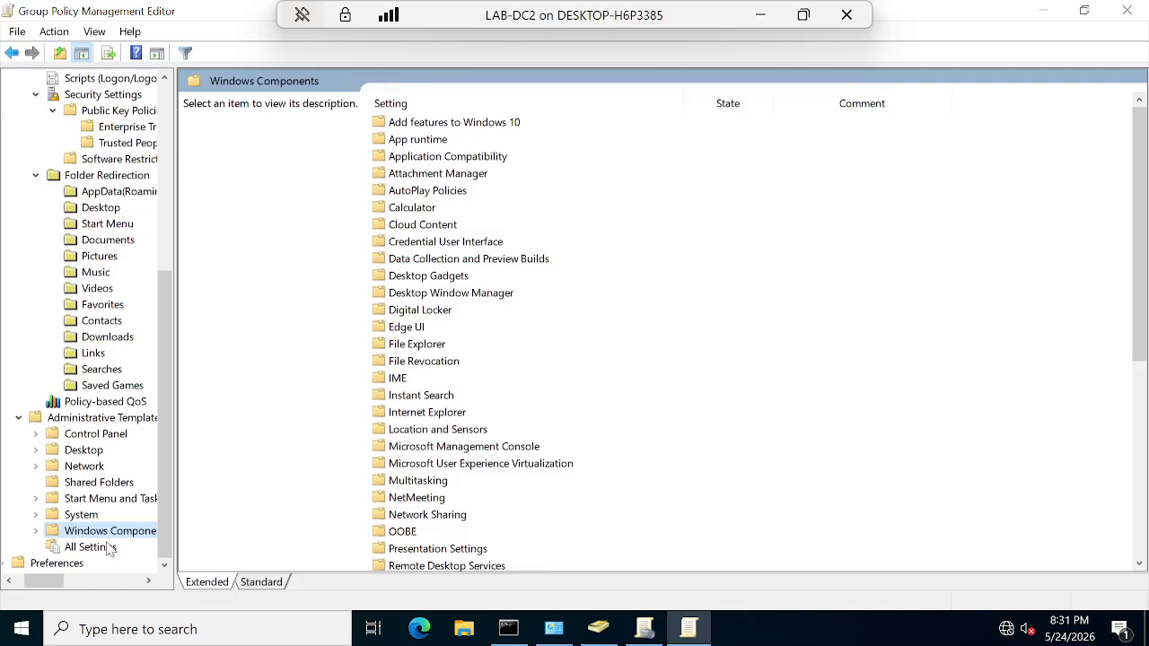
Step: Scroll through All Settings' 1789 unconfigured settings, then show Preferences' Control Panel Settings
click(90, 547)
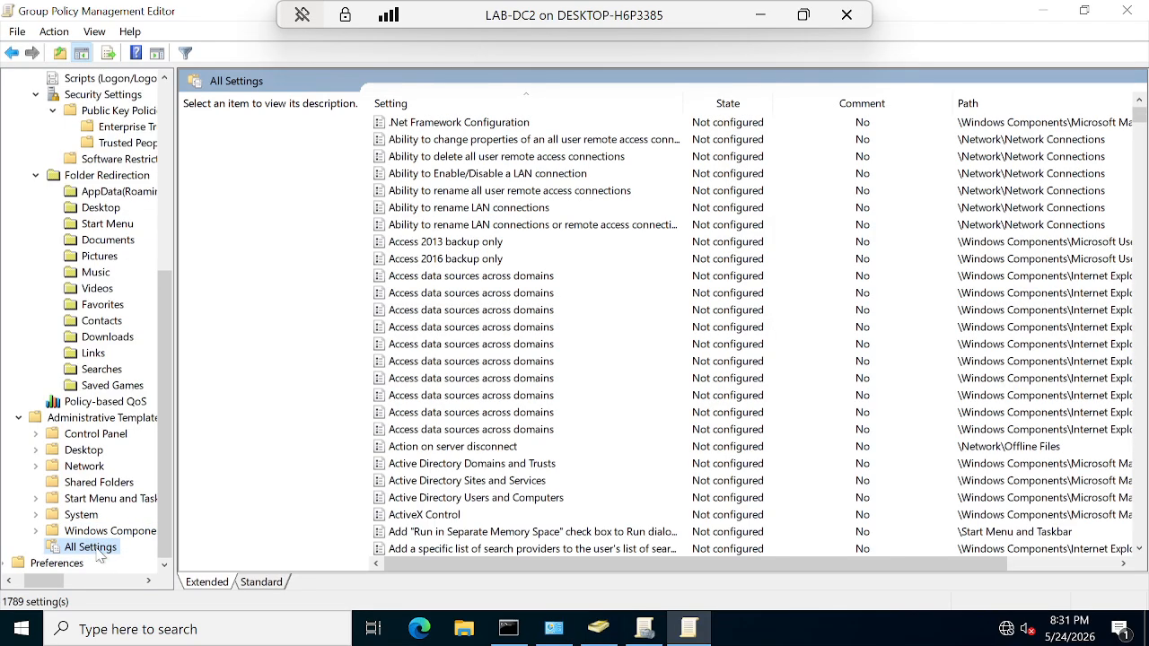
scroll(595, 323, down, 13)
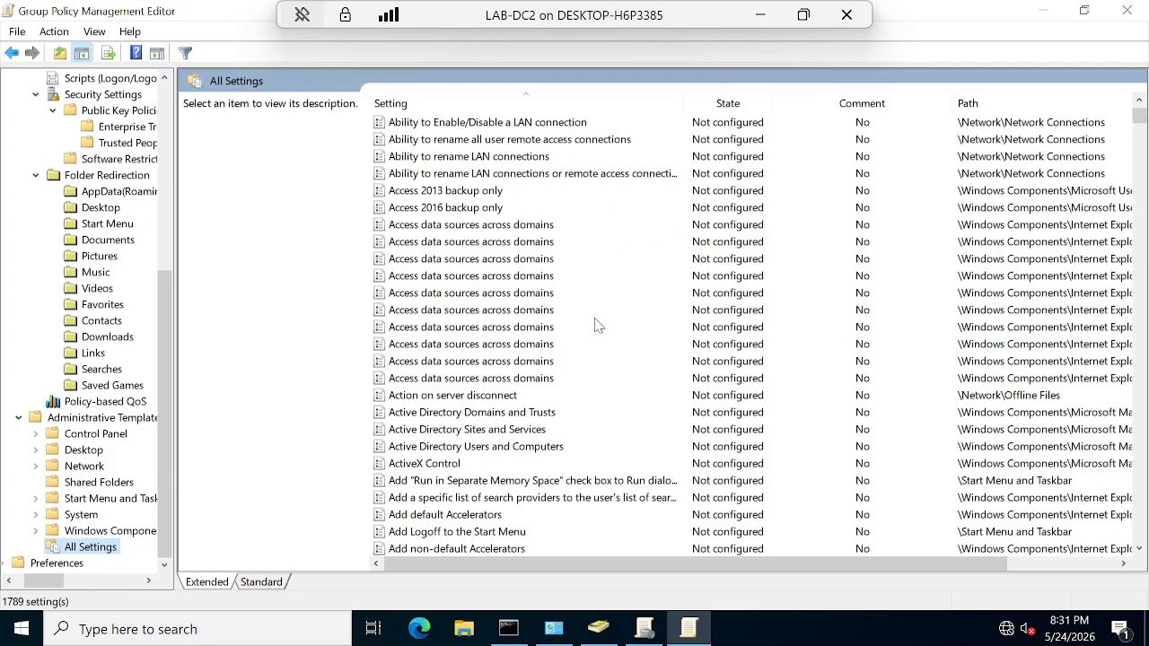
scroll(529, 515, down, 20)
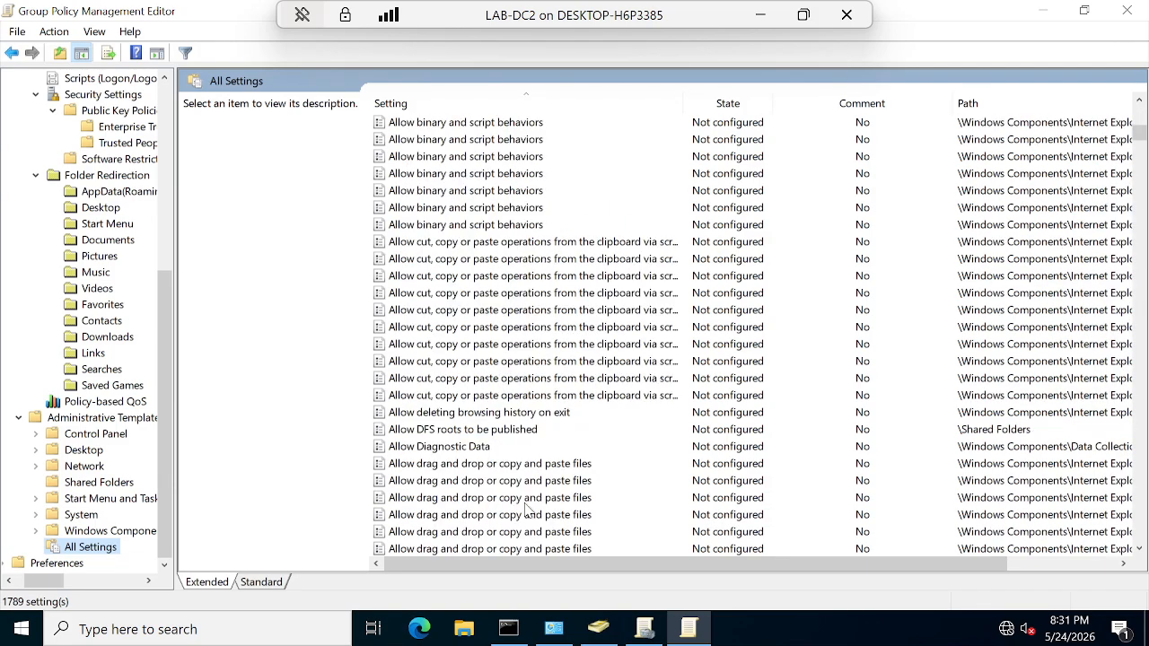
scroll(528, 507, down, 20)
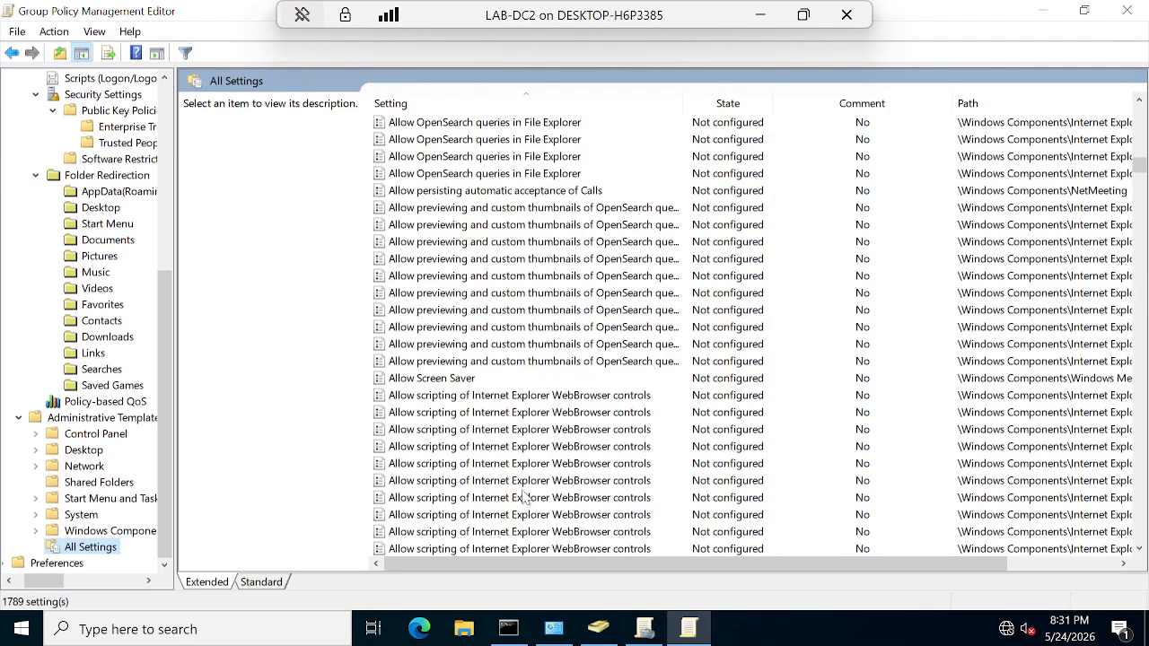
scroll(527, 499, down, 20)
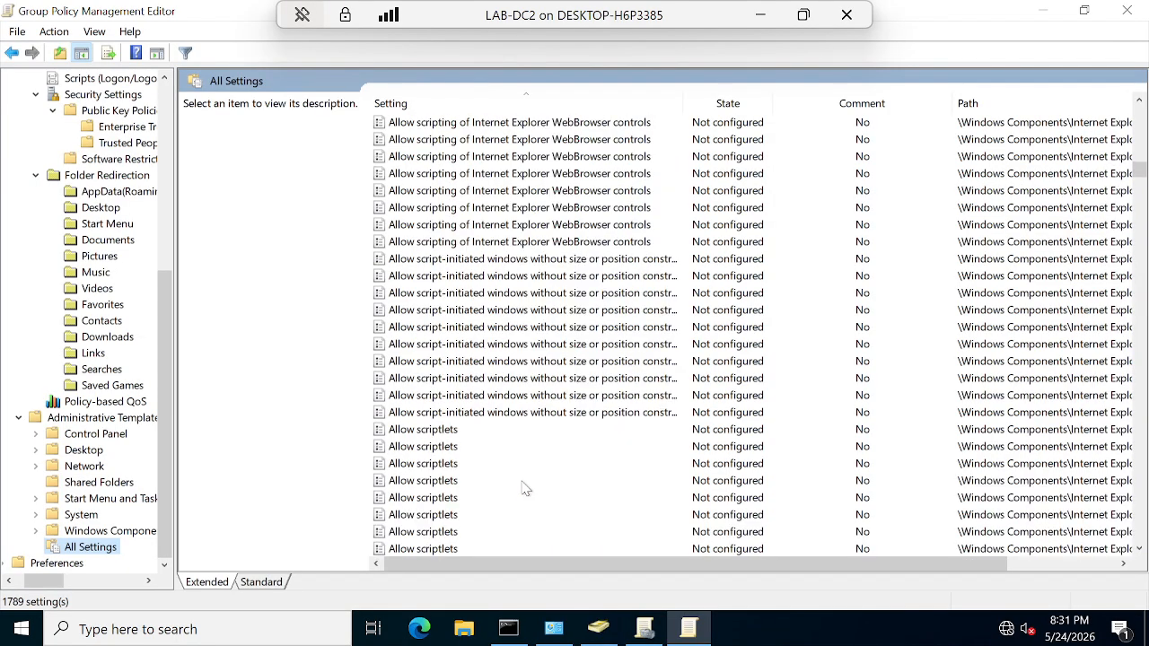
click(5, 562)
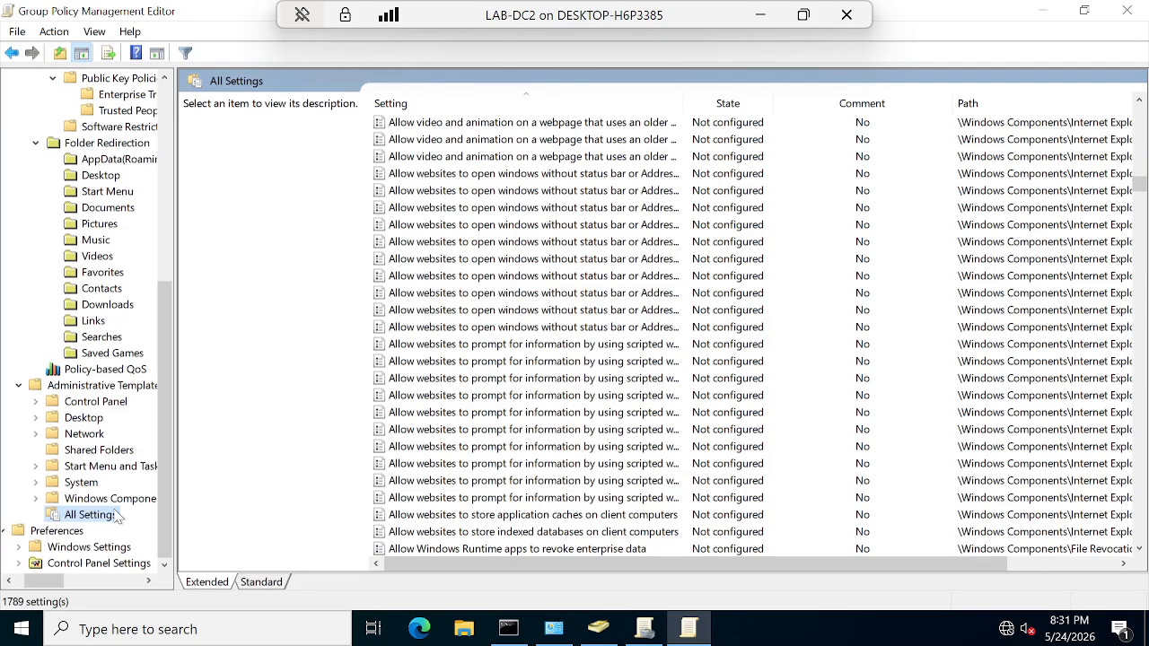
click(99, 562)
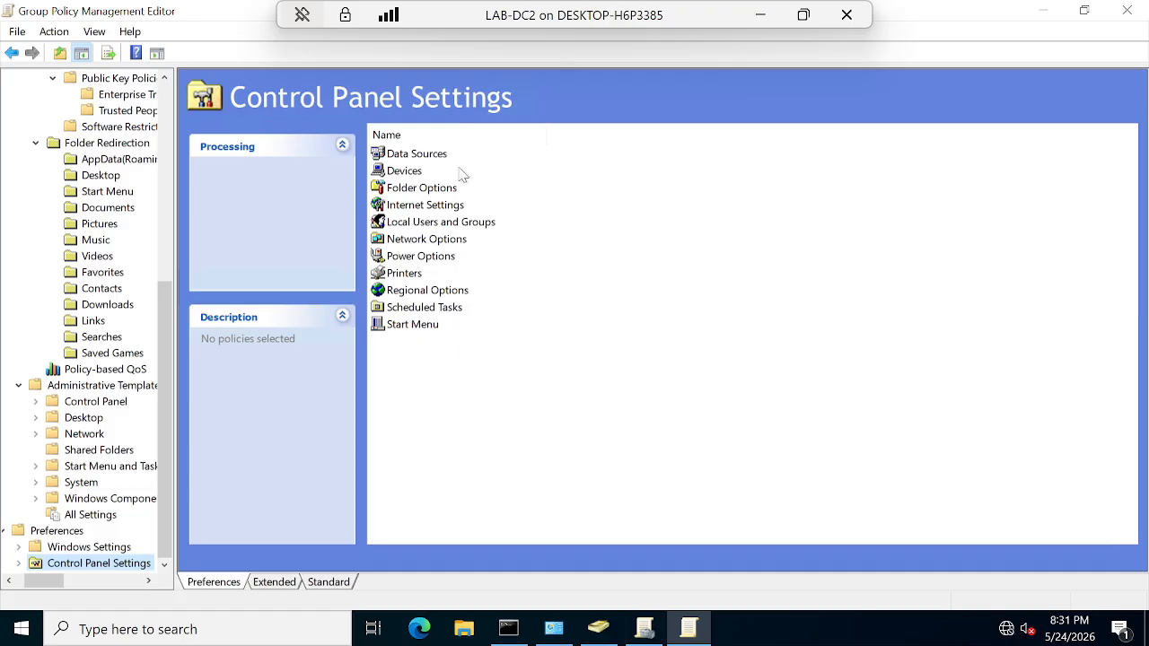
Step: Check the Devices, Printers, Power Options, Local Users and Groups and Start Menu preferences, all empty, then return to All Settings
double_click(414, 173)
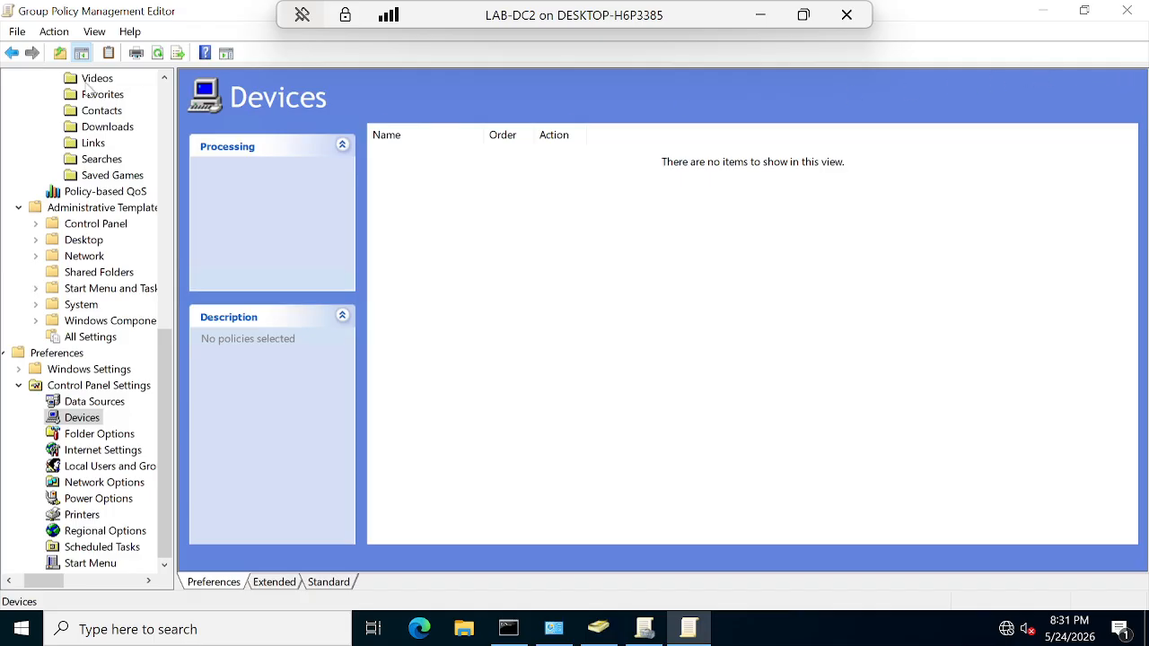
click(82, 516)
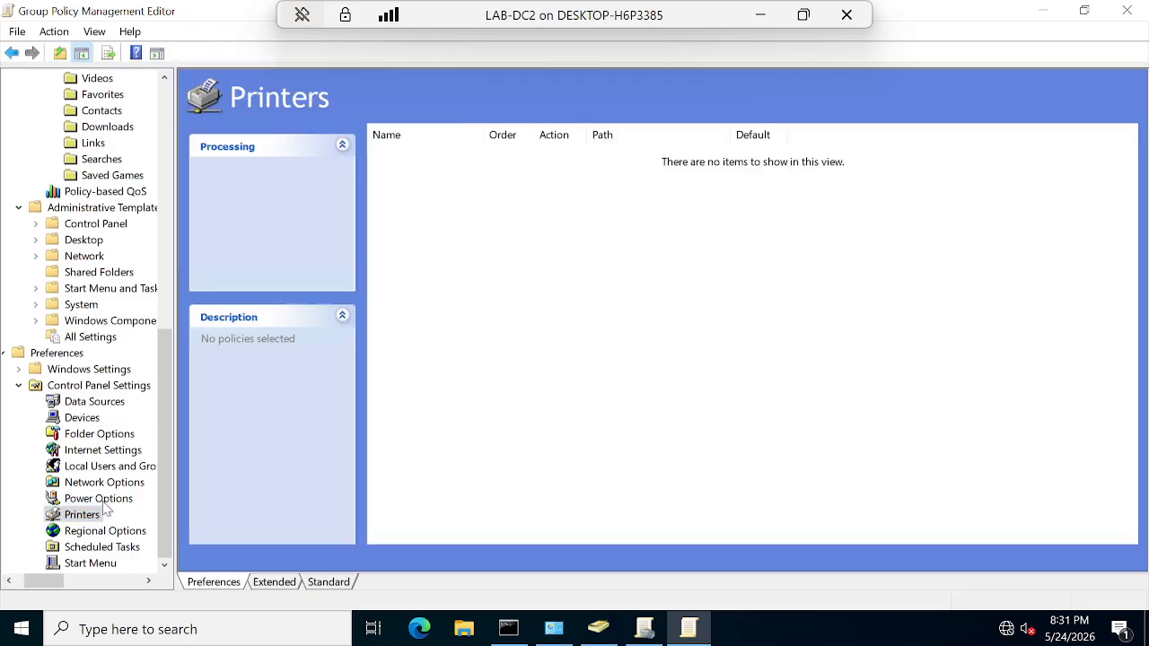
click(104, 504)
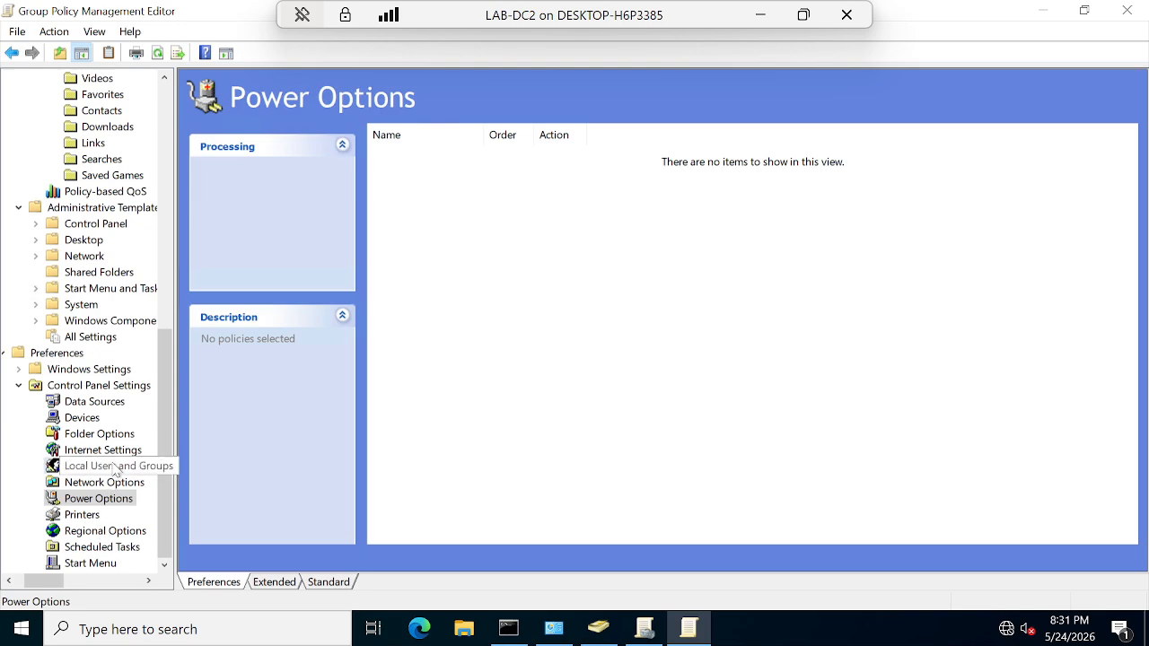
click(112, 471)
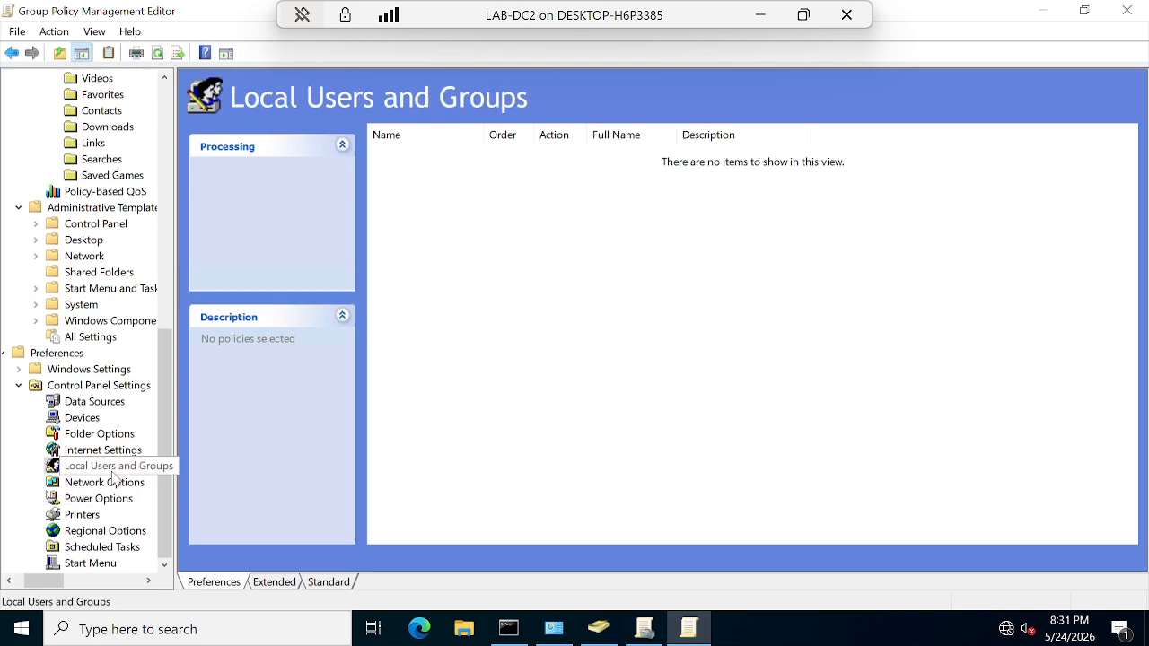
click(101, 564)
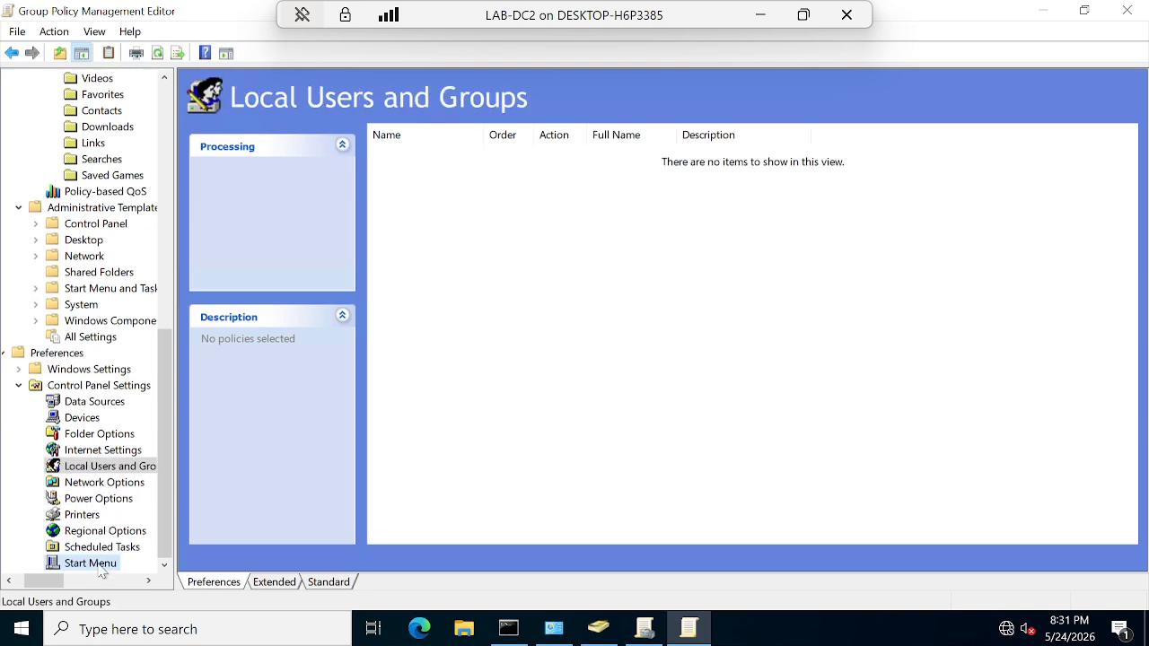
click(90, 338)
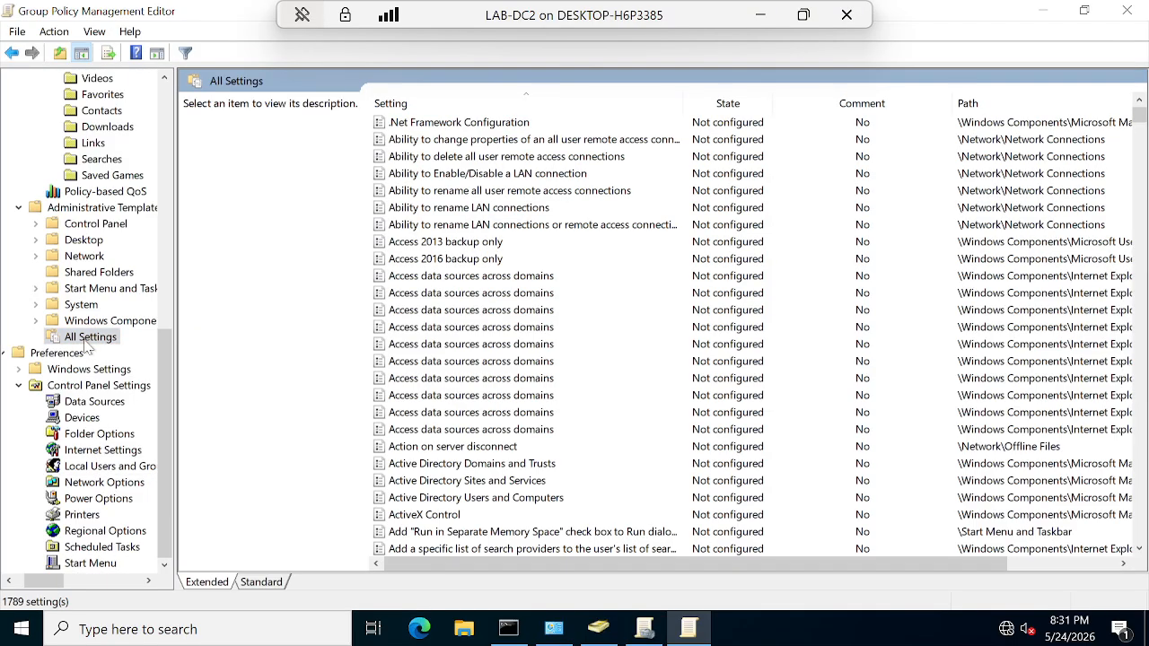
Step: Show Computer Configuration's Security Settings, listing Account Policies through Advanced Audit Policy Configuration
click(86, 308)
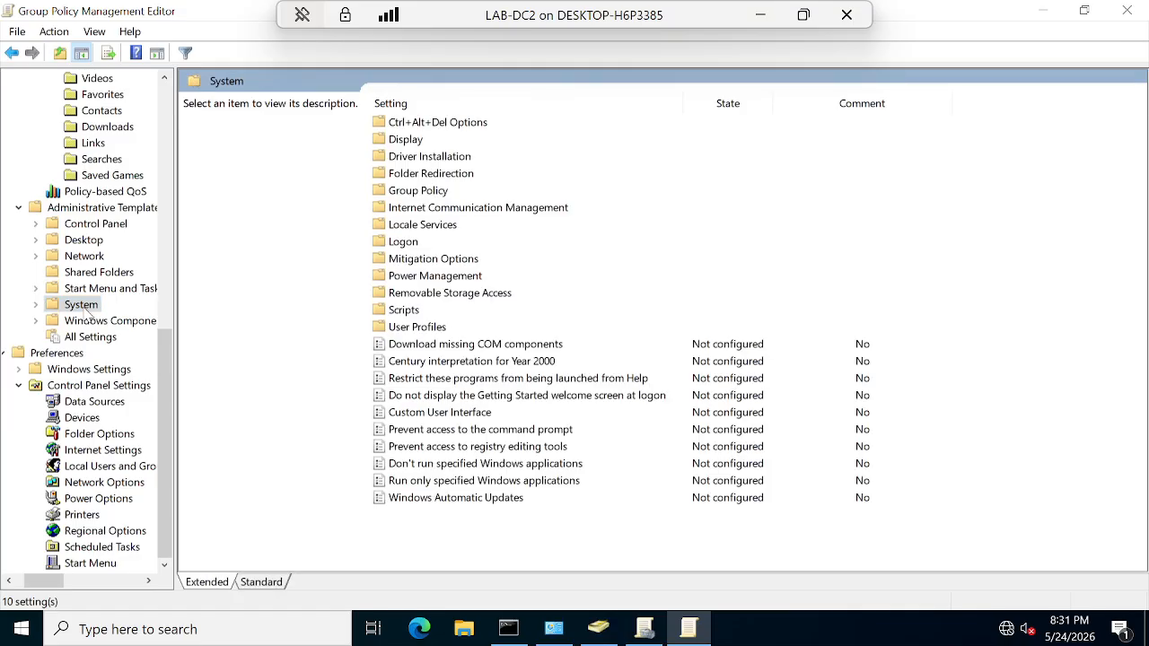
scroll(104, 341, up, 11)
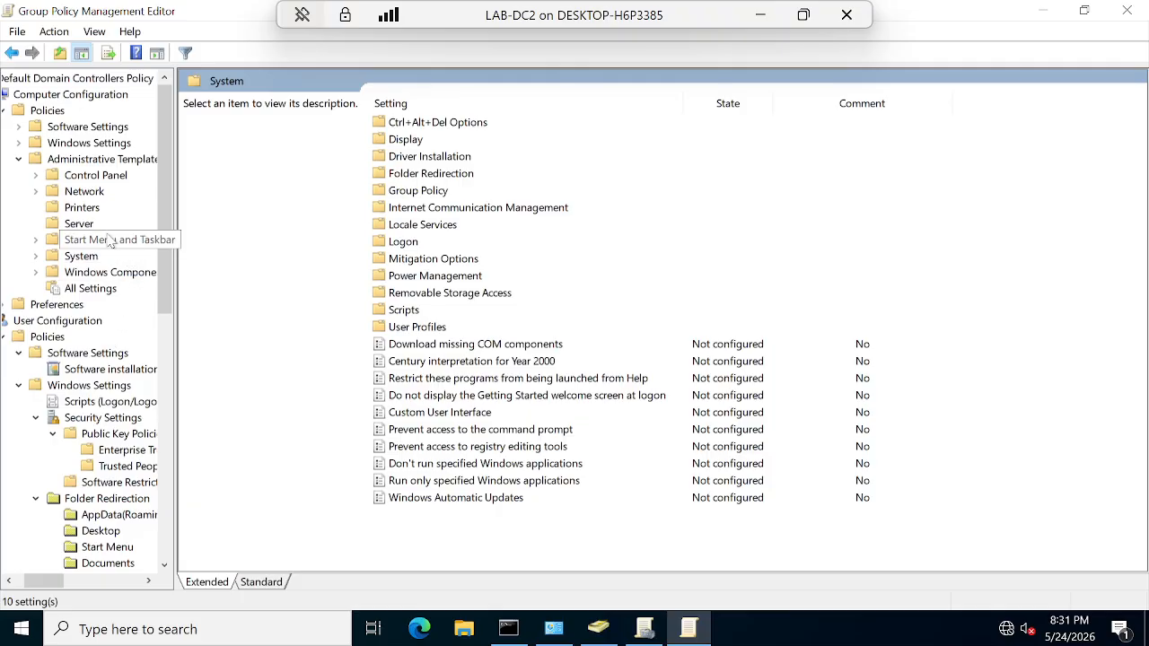
click(84, 143)
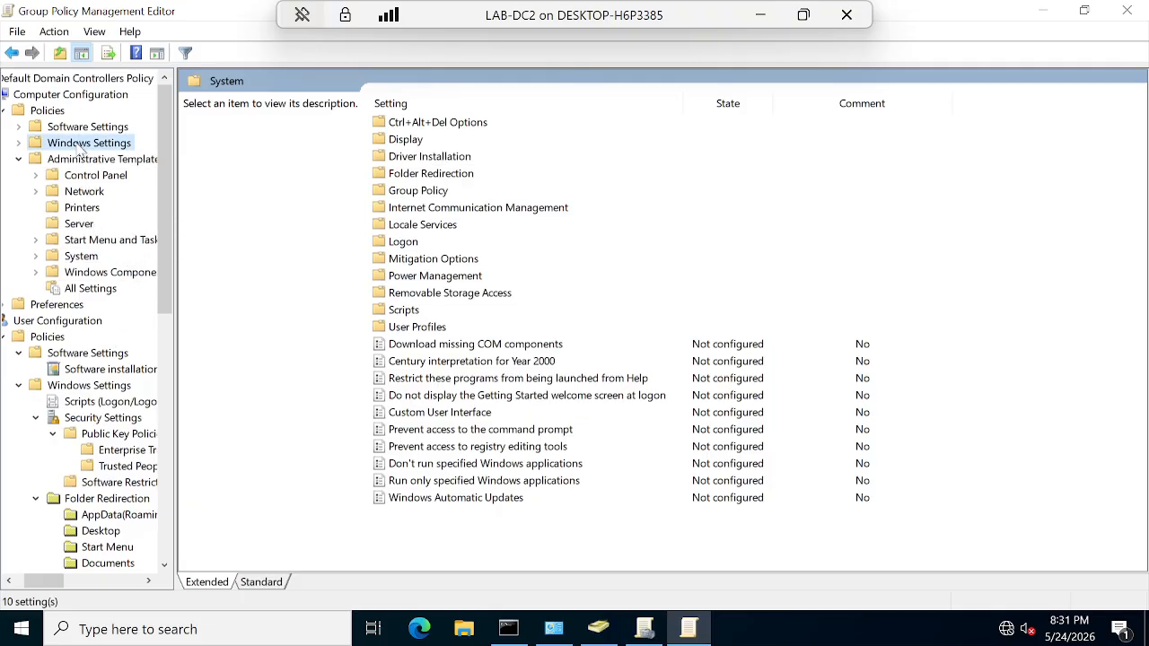
click(19, 143)
click(87, 194)
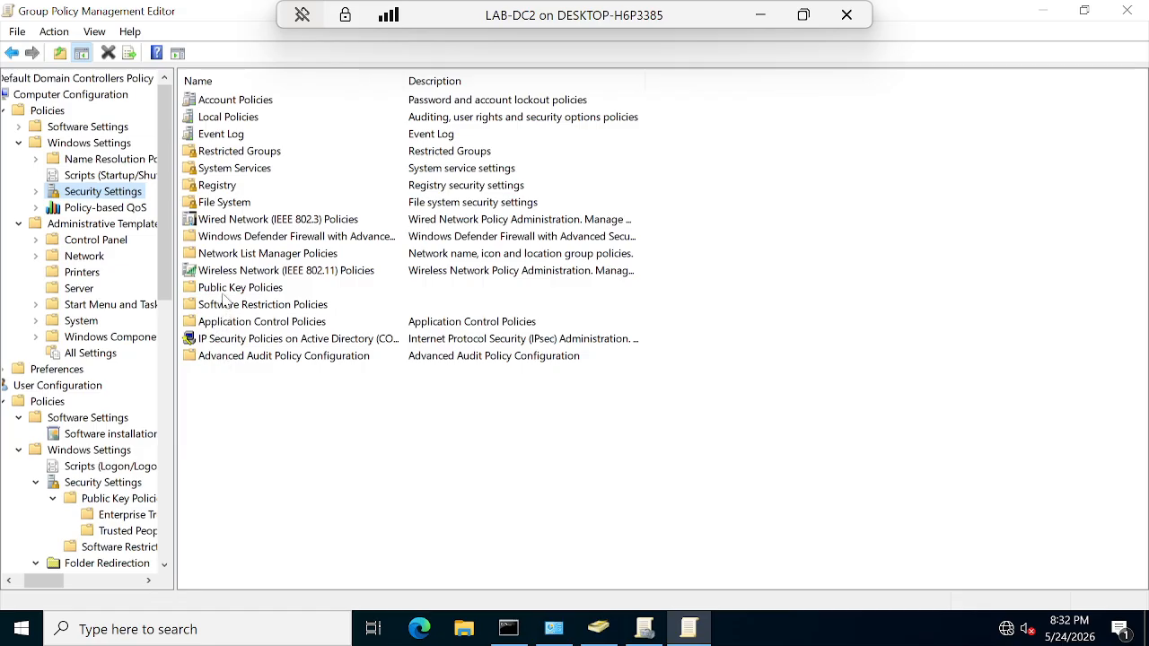
Step: Open the Security Options list under Local Policies
click(226, 118)
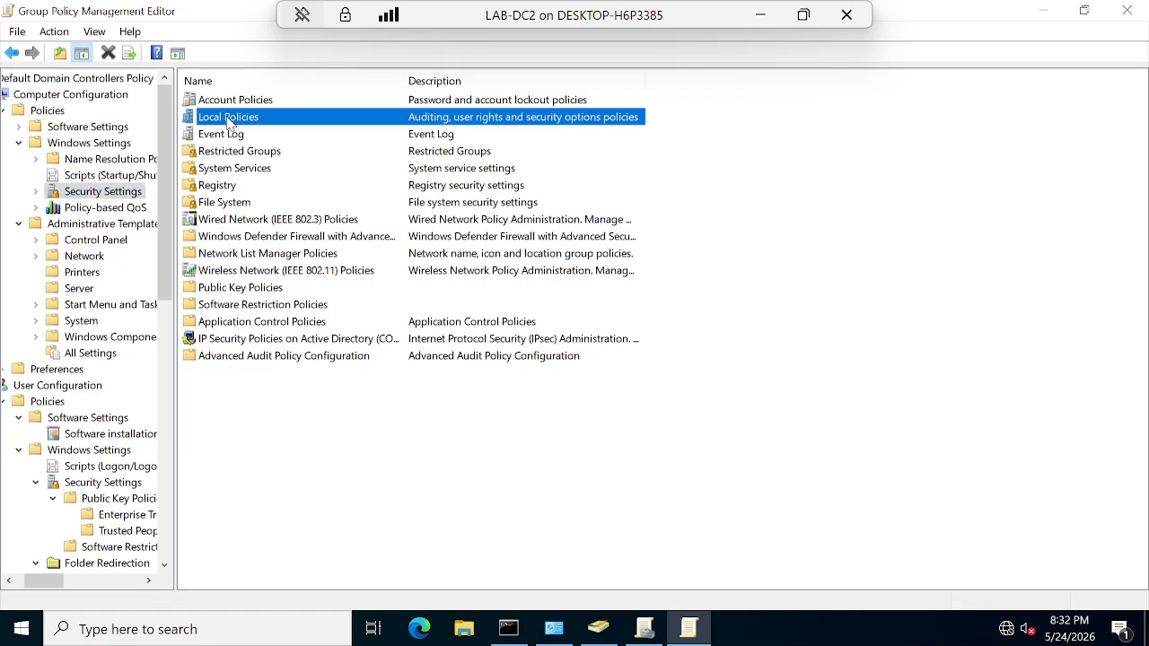
double_click(230, 117)
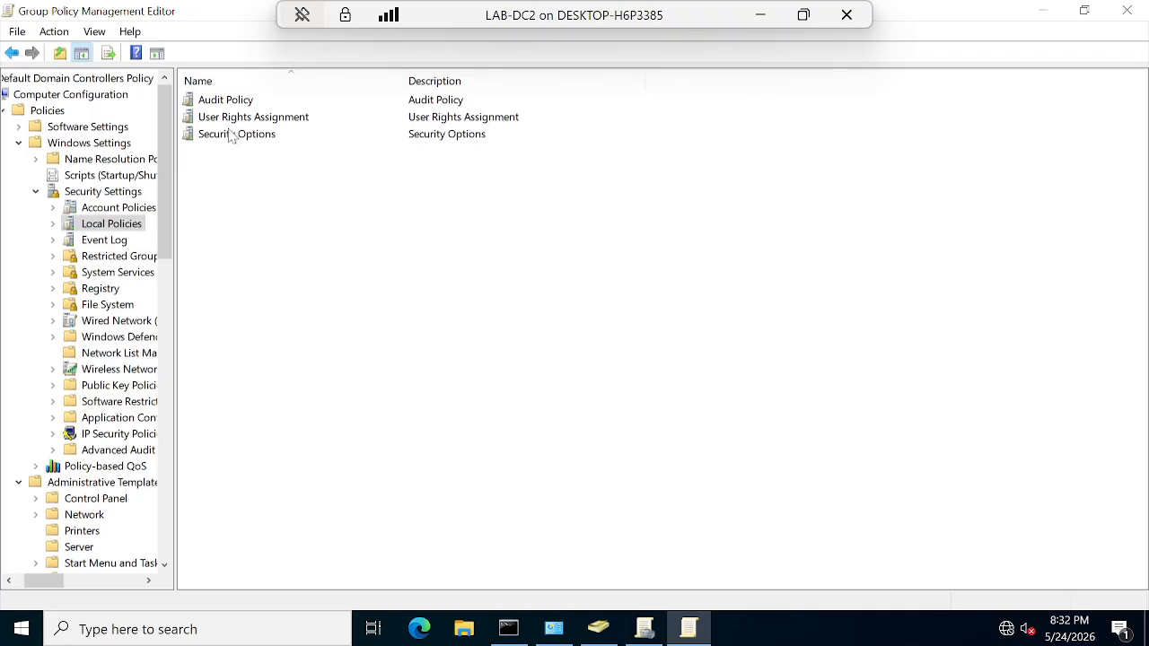
click(230, 137)
double_click(250, 140)
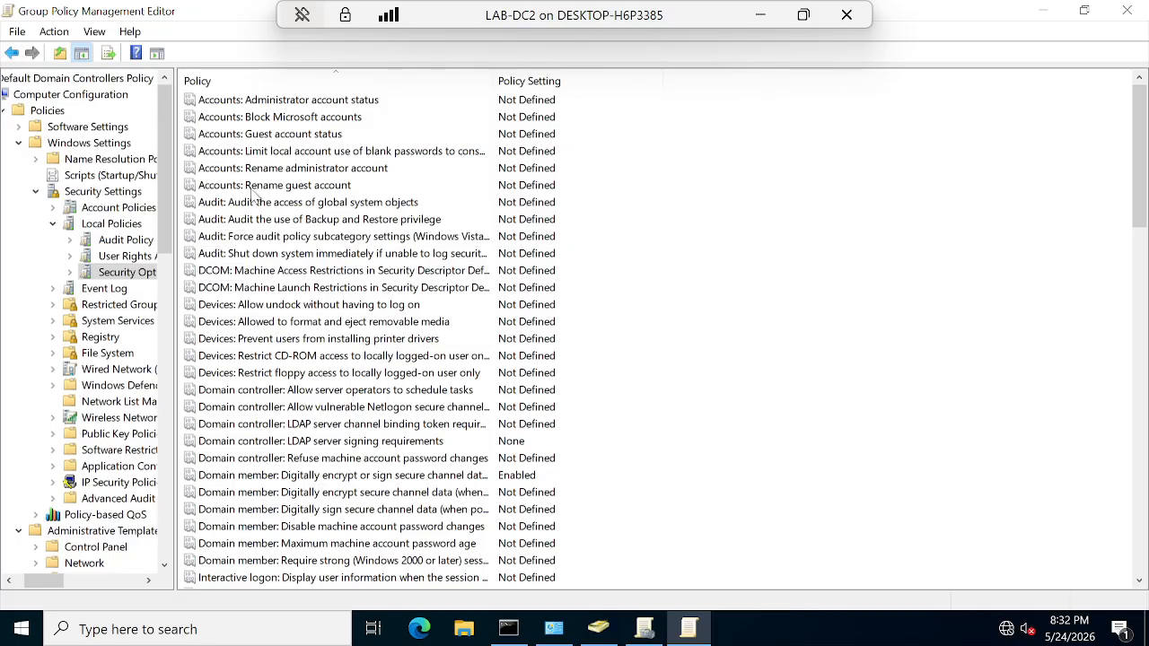
Step: Review the rename guest/administrator, guest account status and CD-ROM restriction policies, mostly Not Defined
click(257, 191)
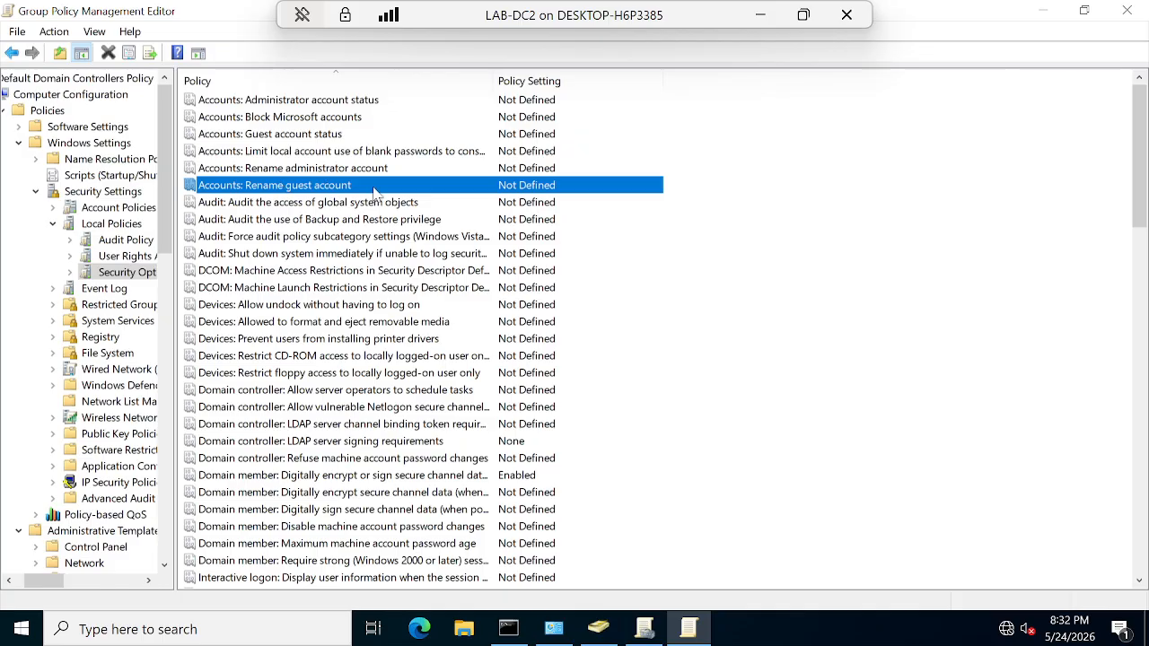
click(319, 170)
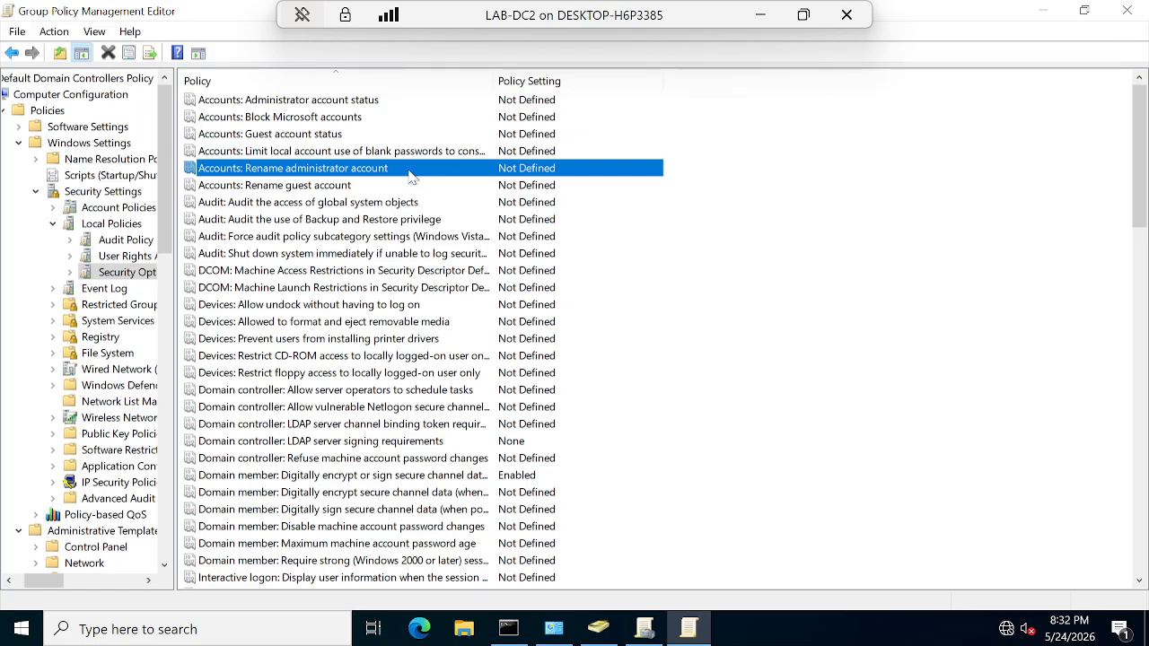
click(334, 139)
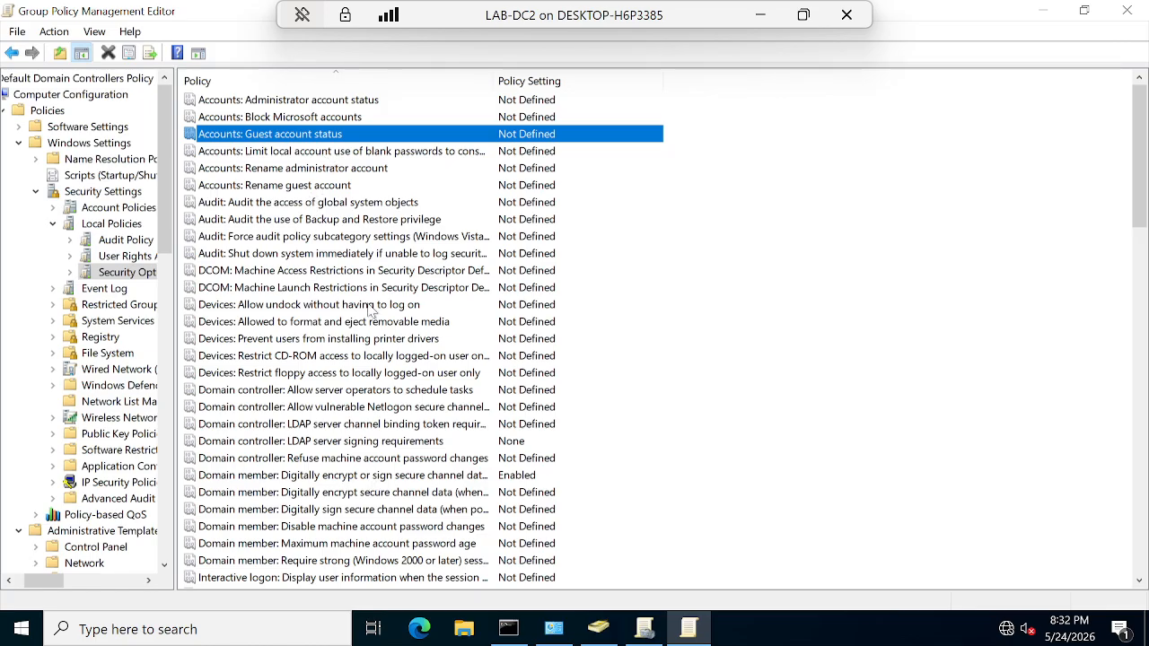
click(280, 359)
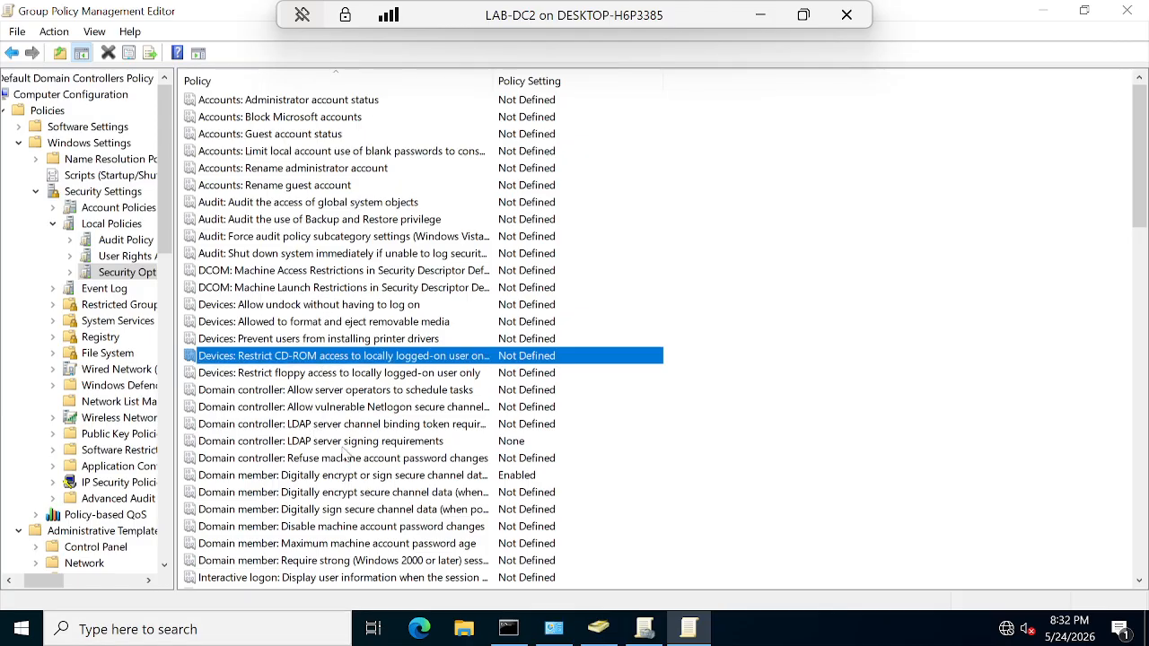
scroll(345, 456, down, 5)
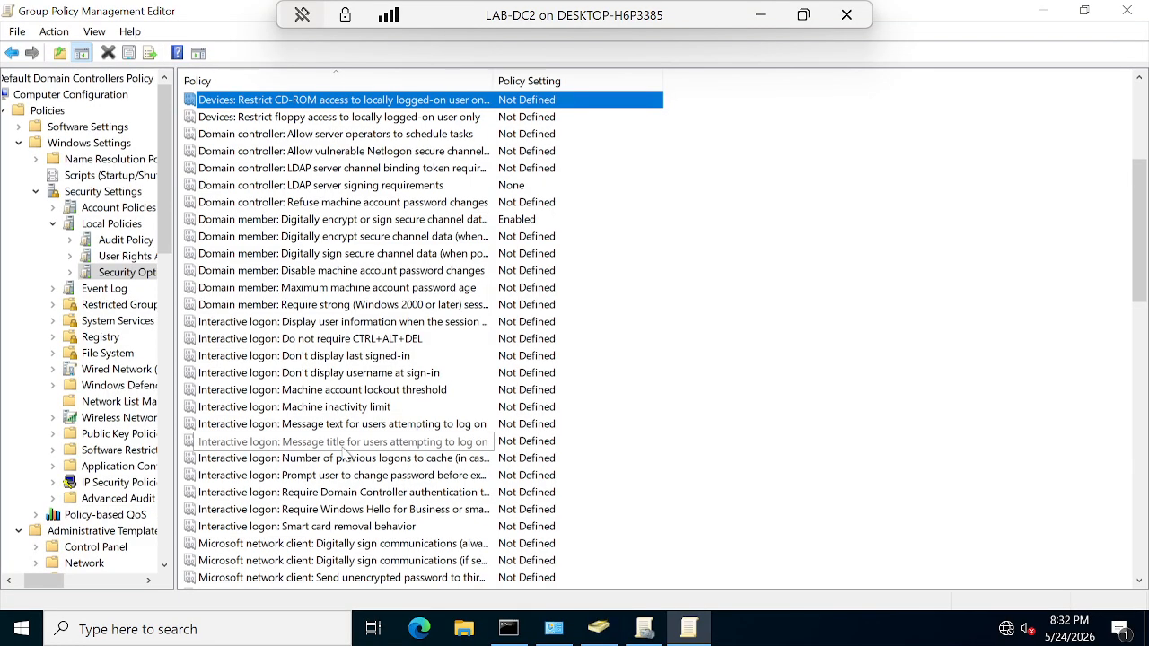
scroll(346, 456, down, 2)
scroll(346, 456, up, 5)
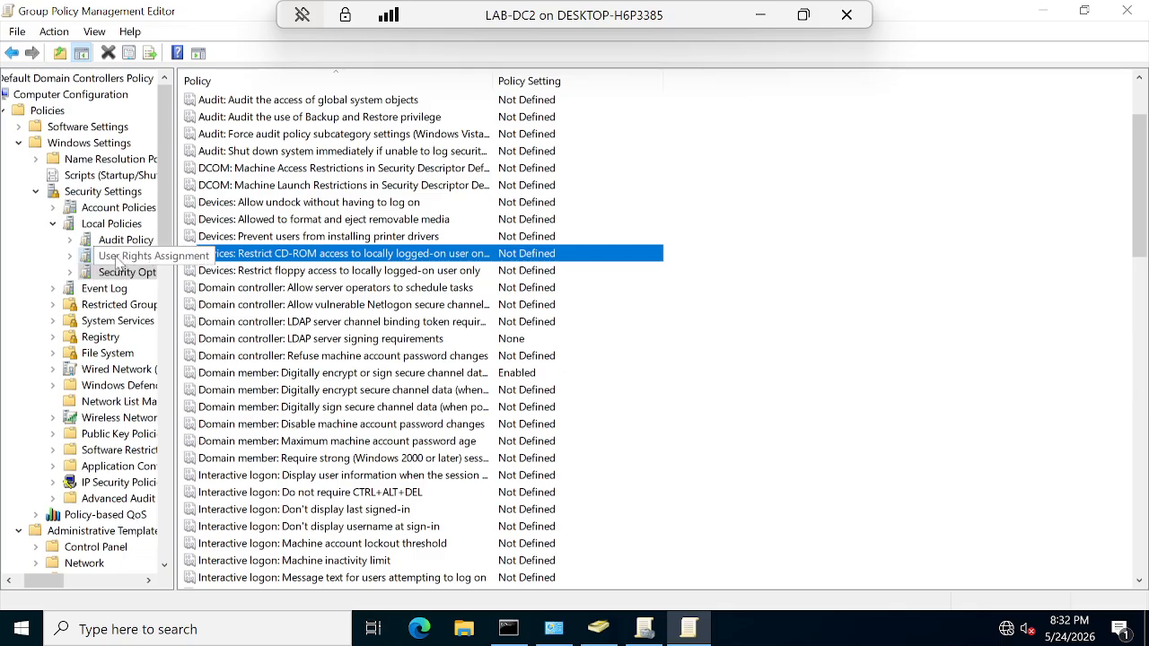
Step: In User Rights Assignment, examine Allow log on locally and Change the time zone rights
click(119, 258)
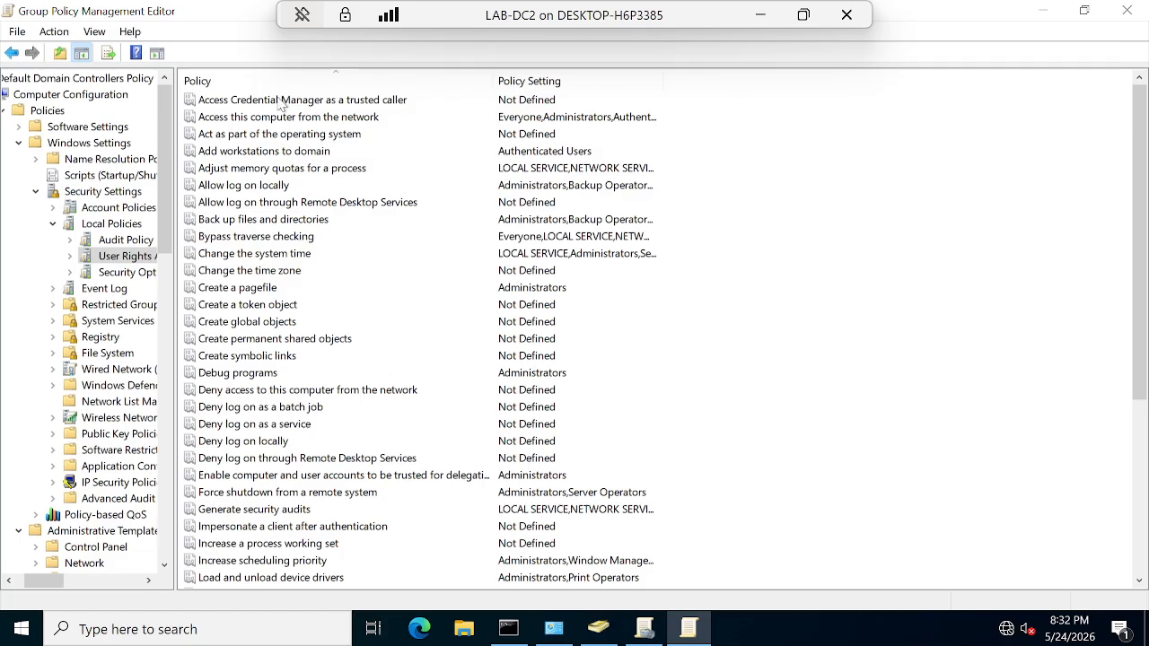
click(226, 187)
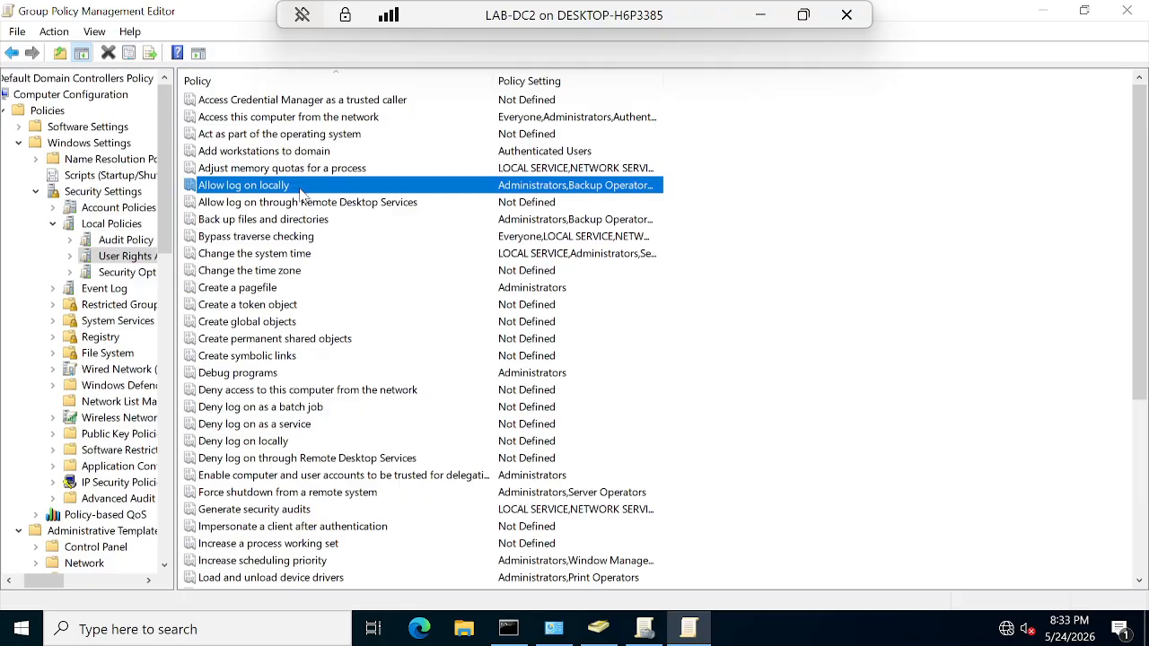
click(278, 272)
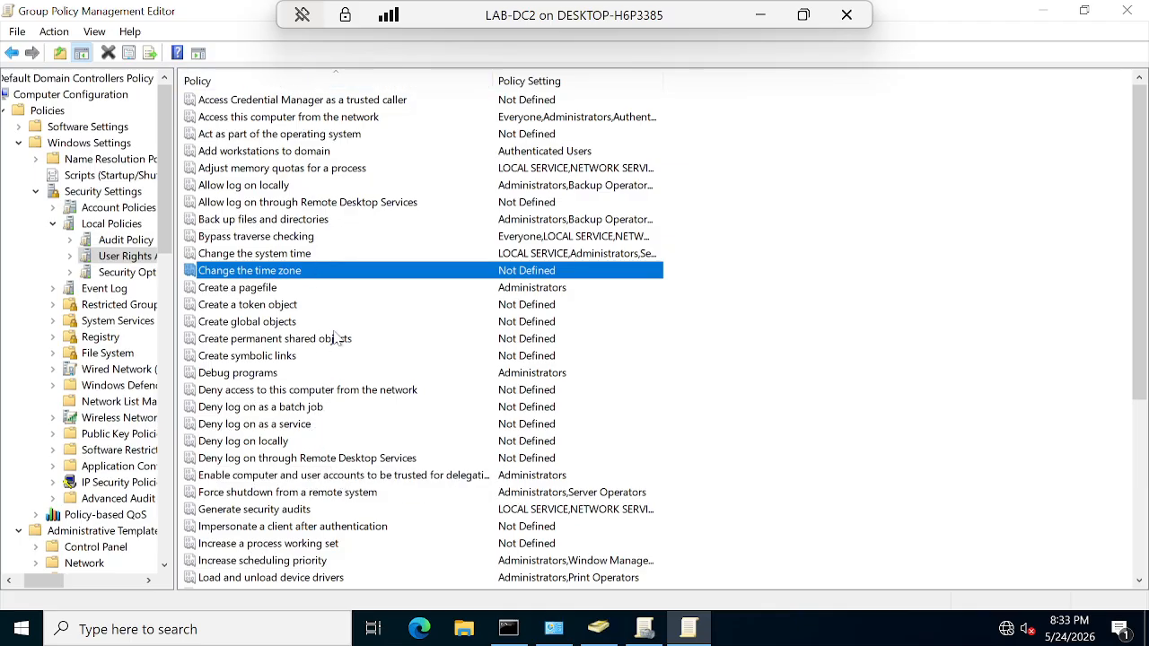
scroll(321, 407, down, 2)
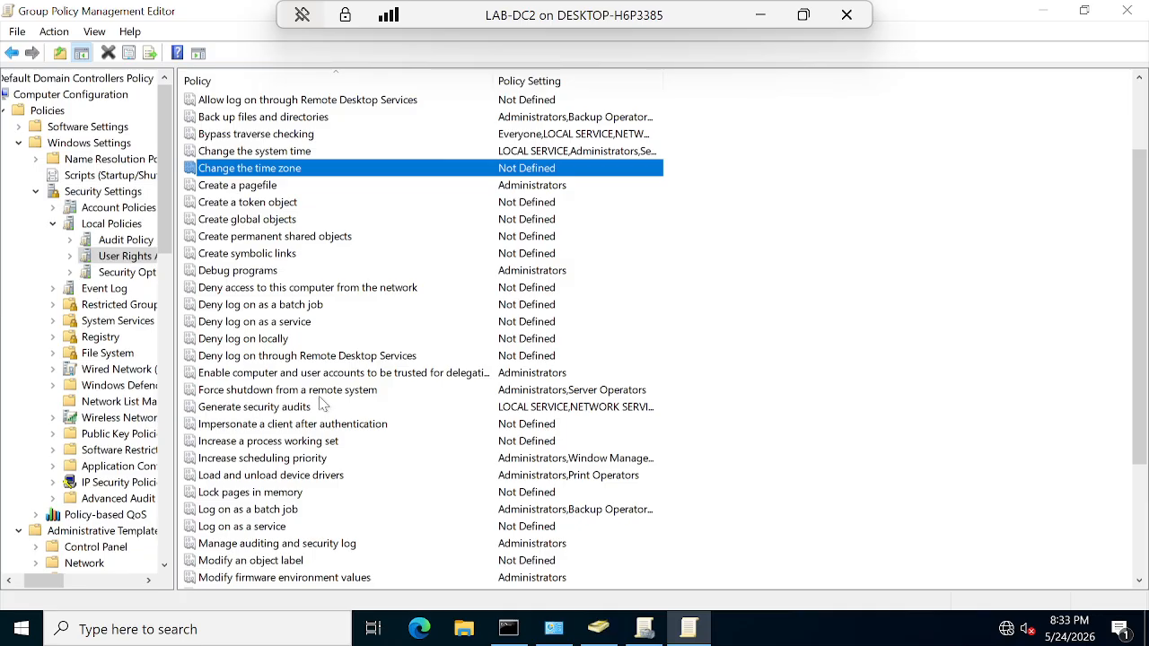
double_click(302, 170)
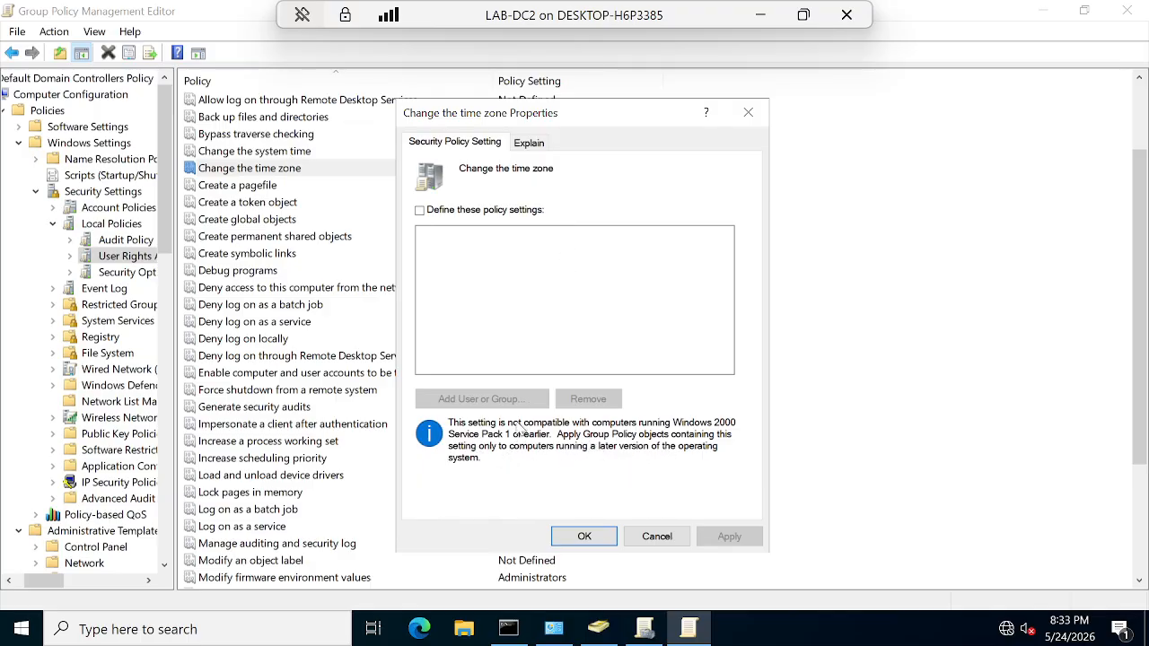
click(530, 139)
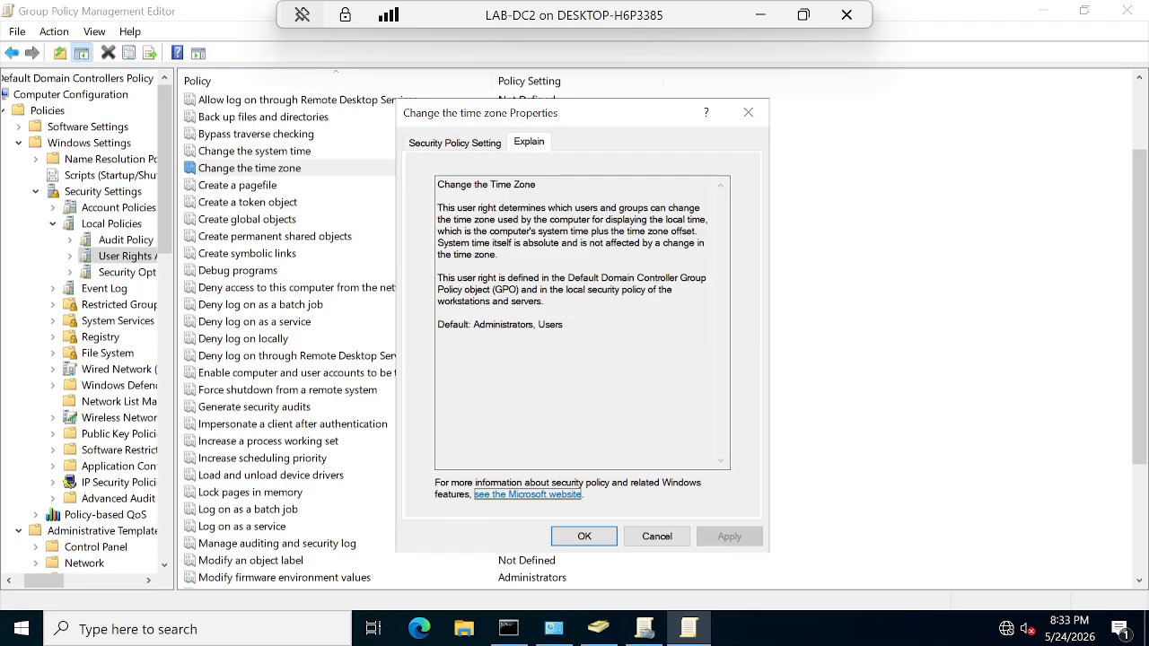
click(440, 209)
key(ctrl+shift+End)
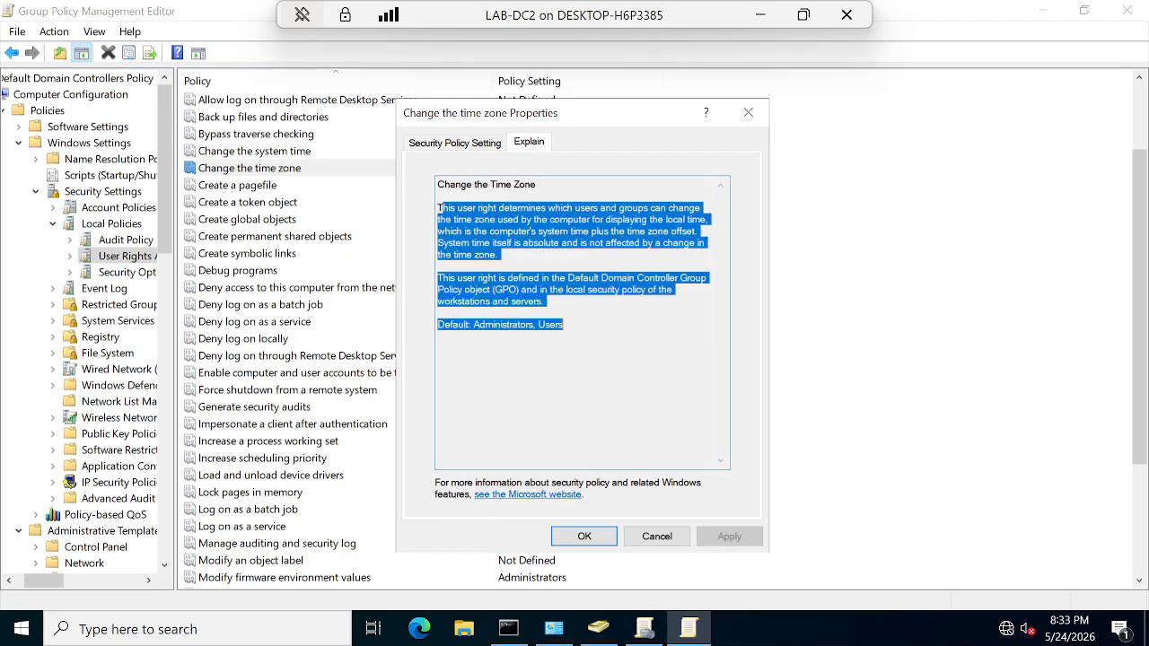
key(Right)
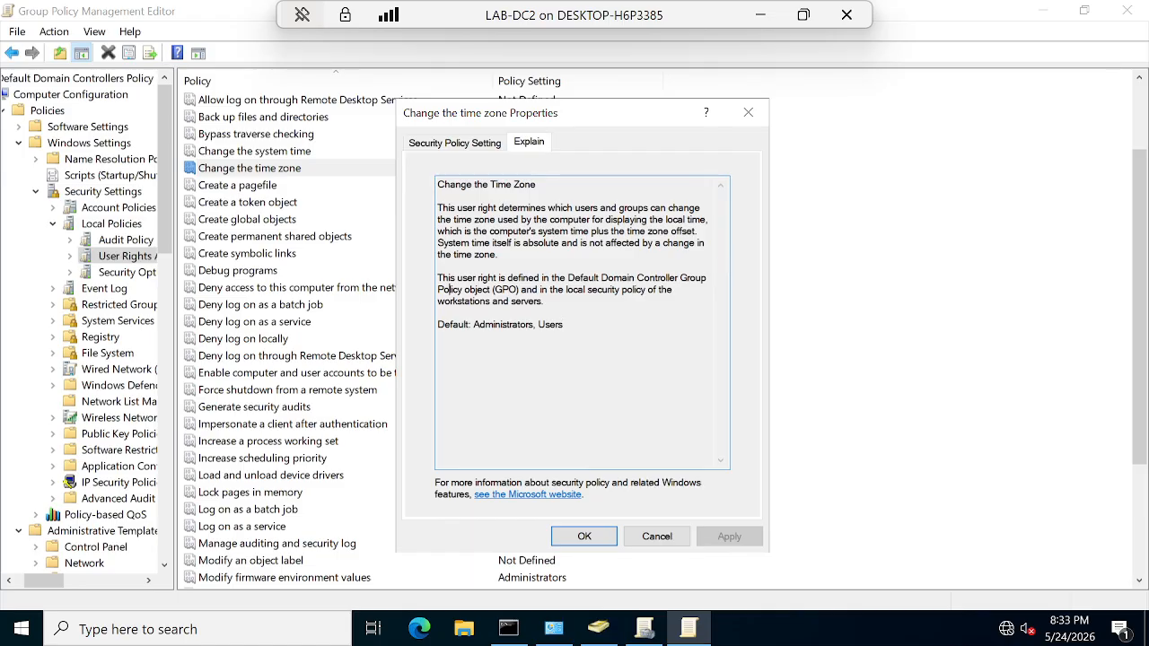
drag(446, 290, 675, 290)
click(495, 324)
click(444, 144)
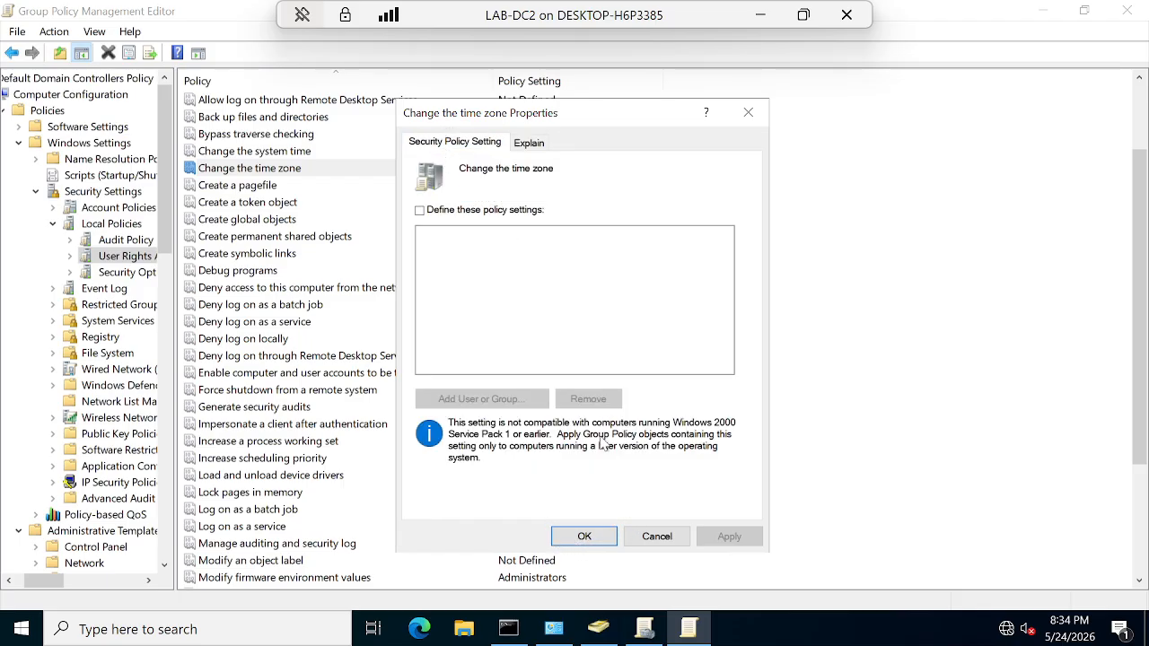
Step: Define the Change the time zone right and search the directory for accounts matching 'finance'
click(419, 210)
click(458, 399)
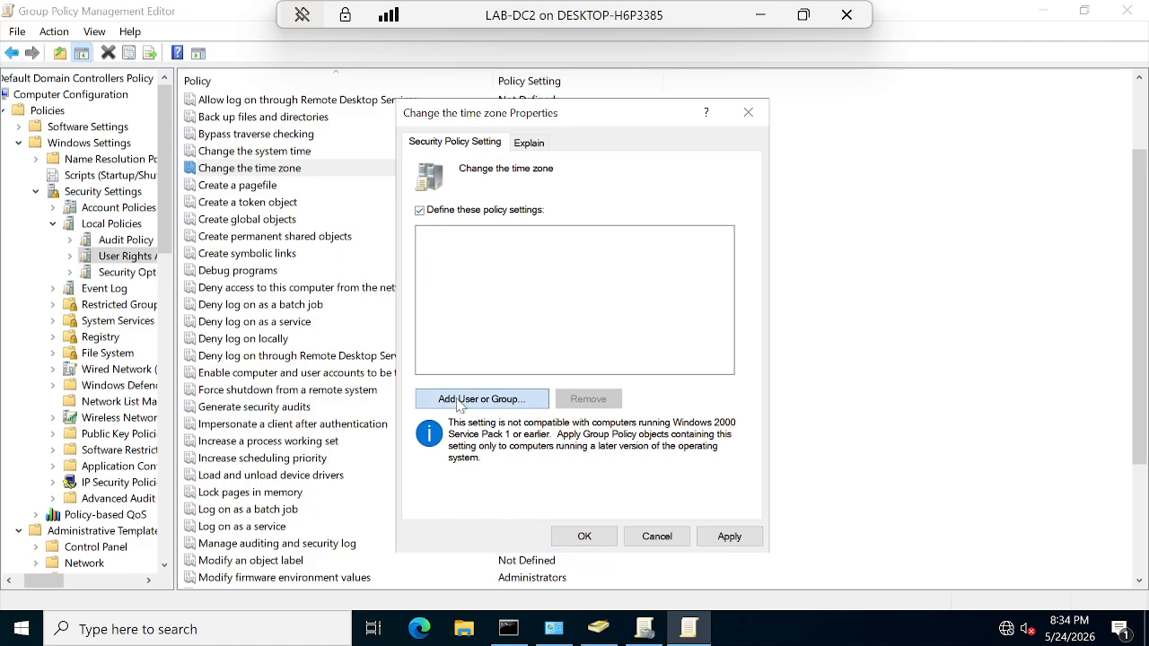
click(700, 318)
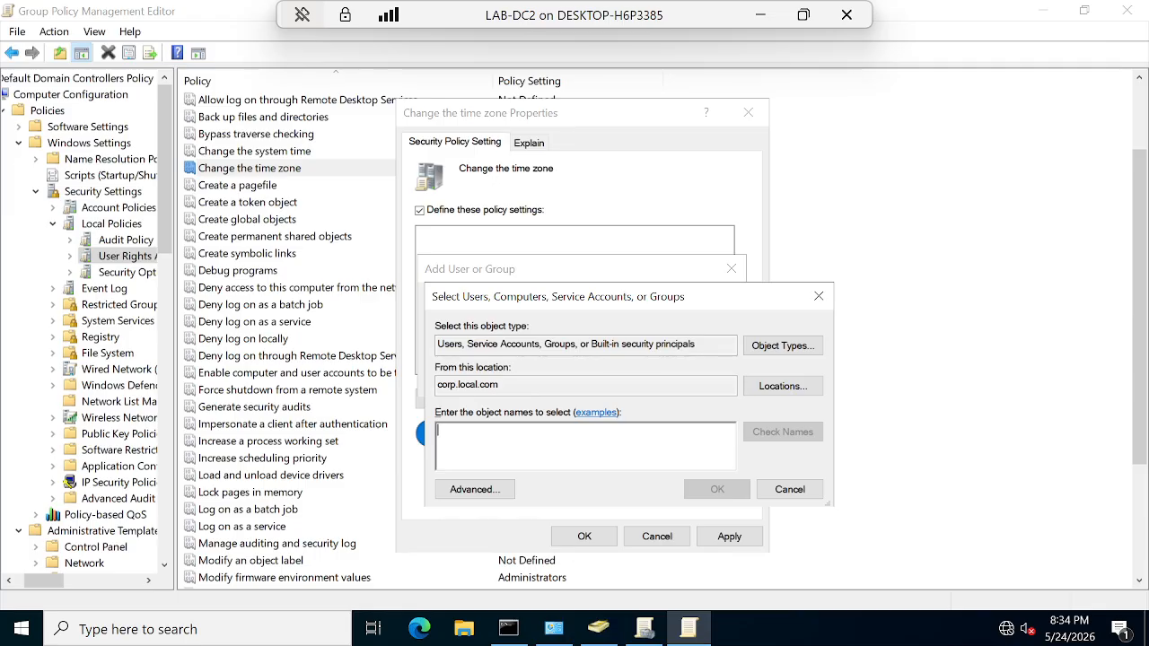
text(f)
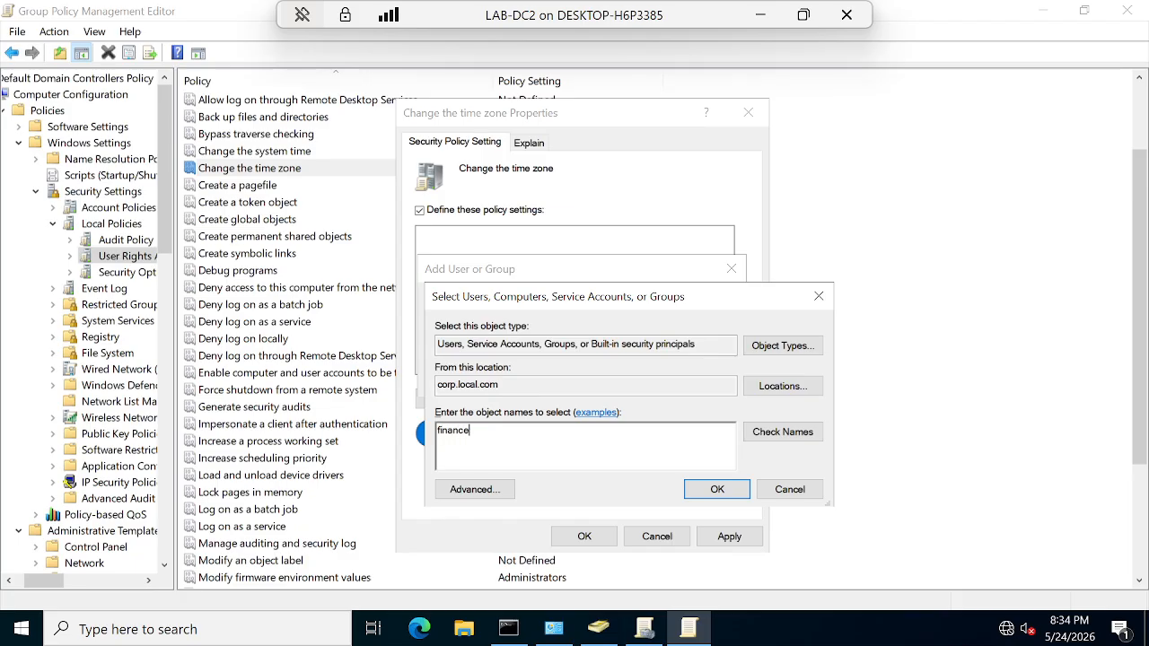
text(inance)
click(763, 431)
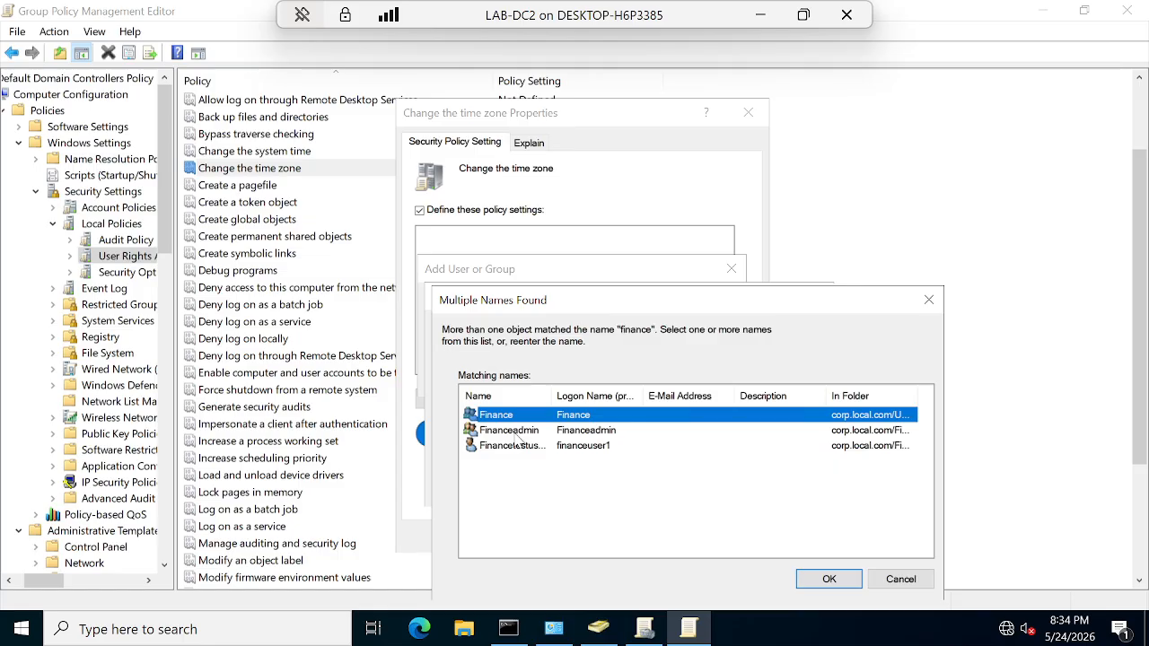
Step: Review the Financeadmin, finance test user and Finance group matches, then cancel without adding any
click(524, 433)
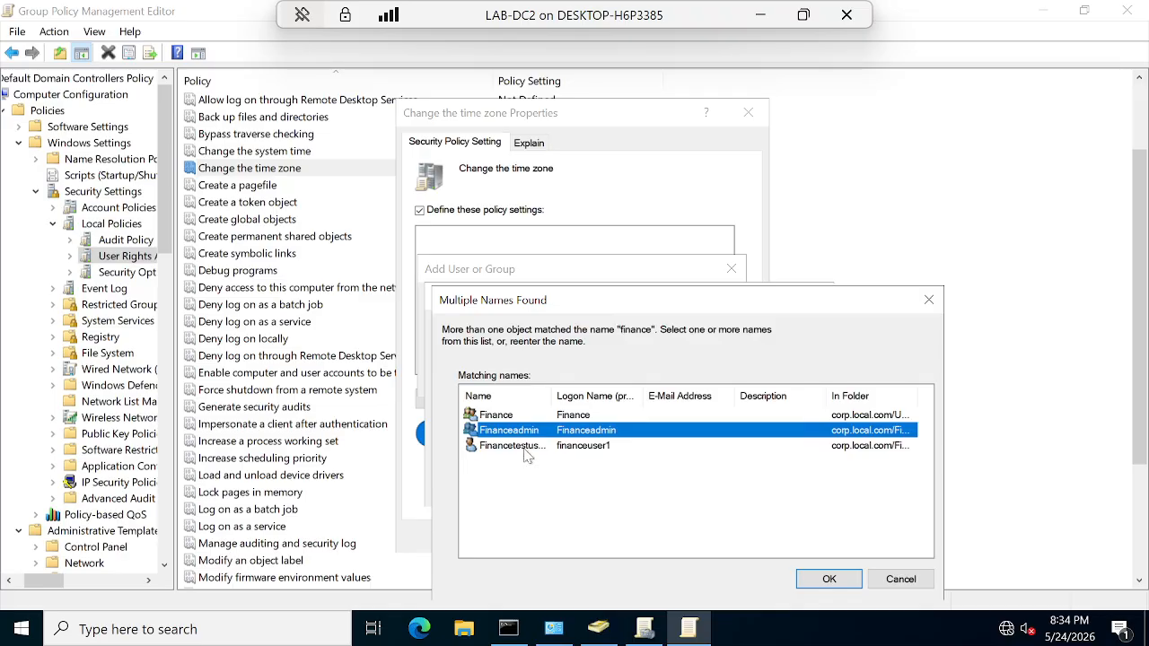
click(524, 447)
click(522, 432)
click(523, 446)
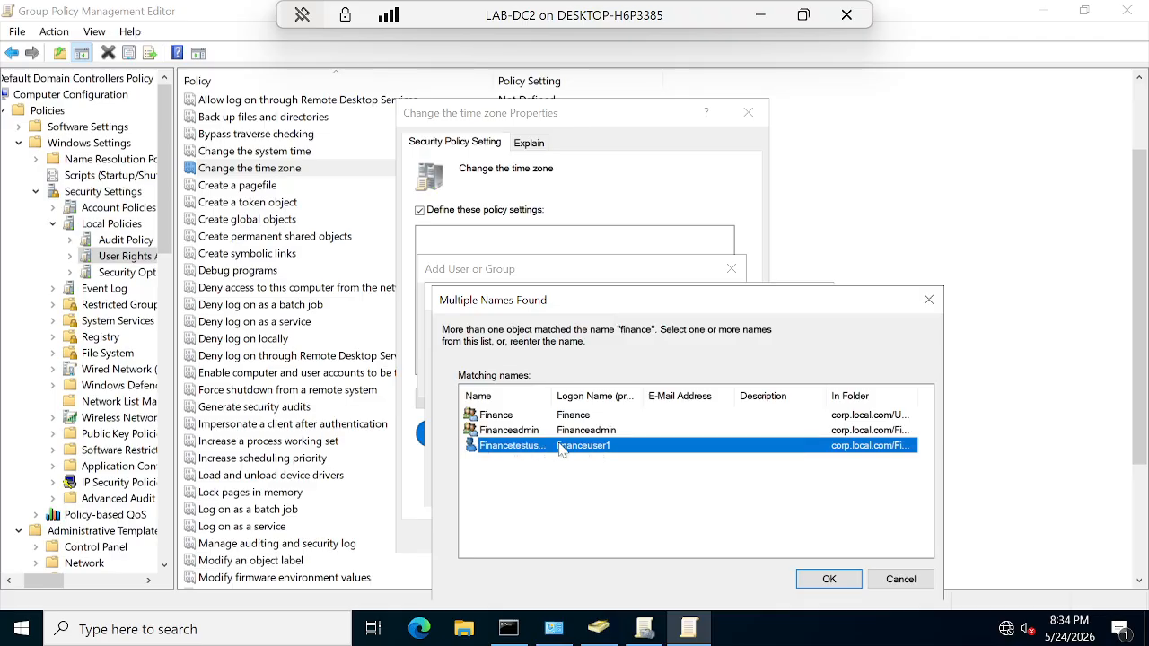
click(503, 419)
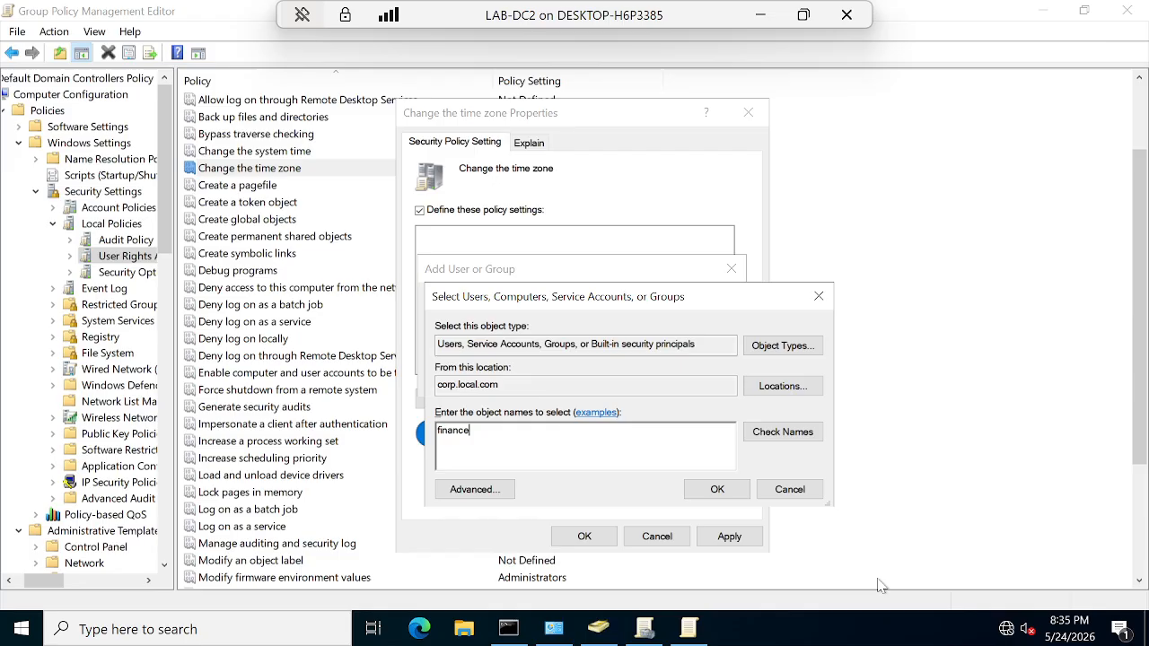
click(790, 489)
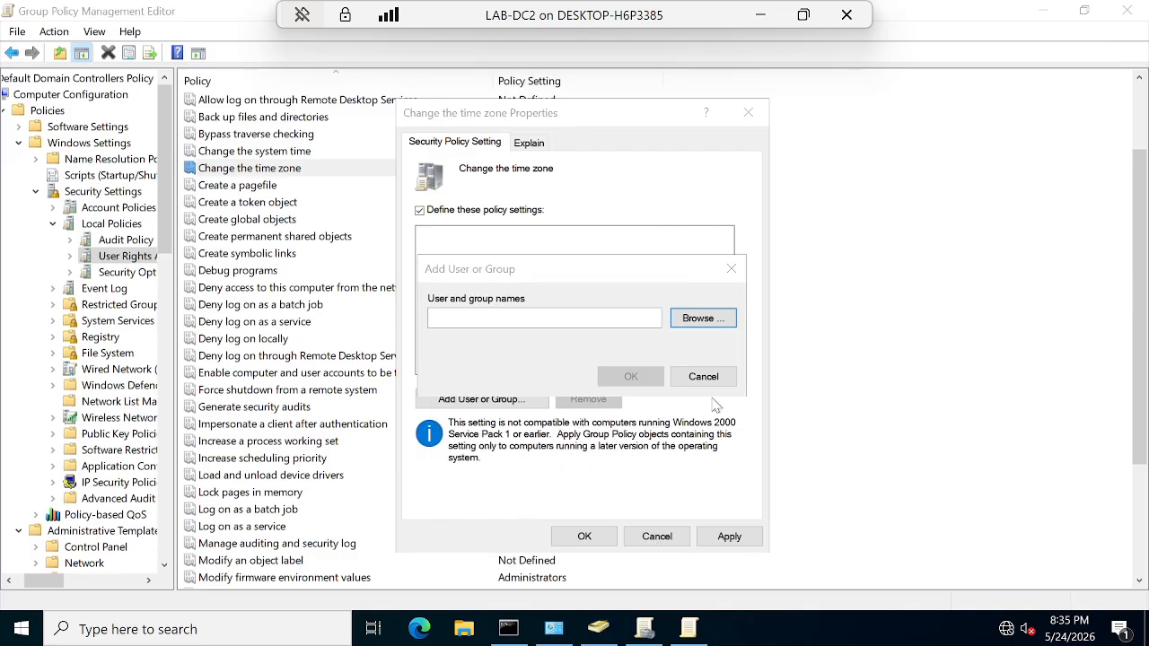
click(649, 538)
click(721, 376)
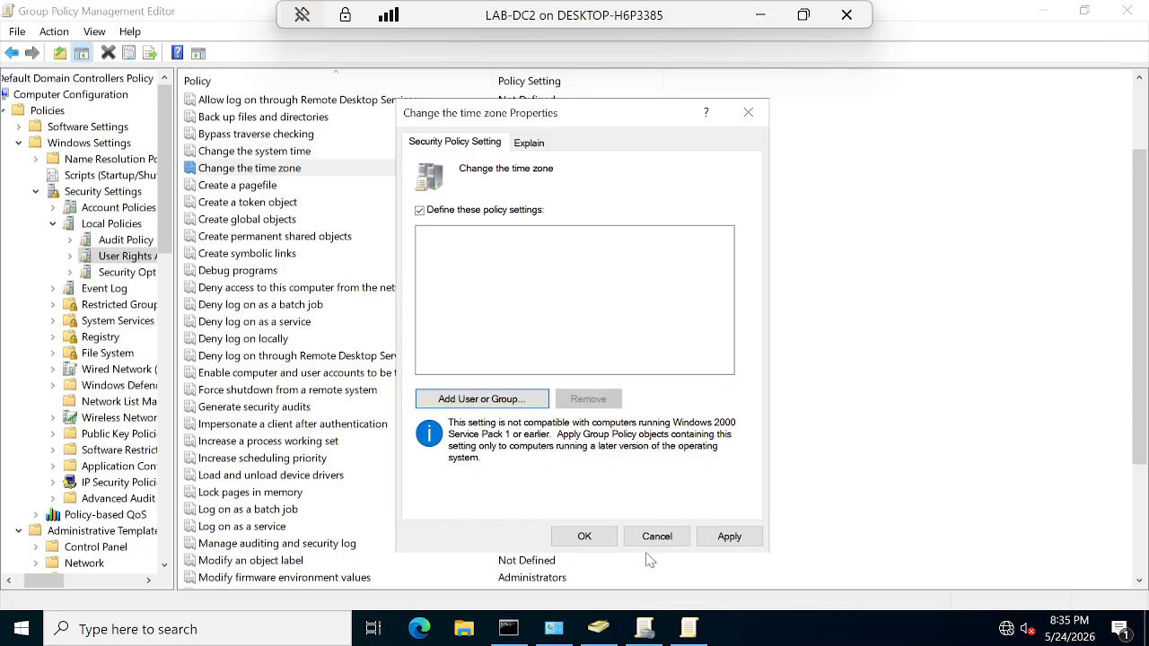
Step: Discard the time zone changes and select the Remove computer from docking station right
click(646, 537)
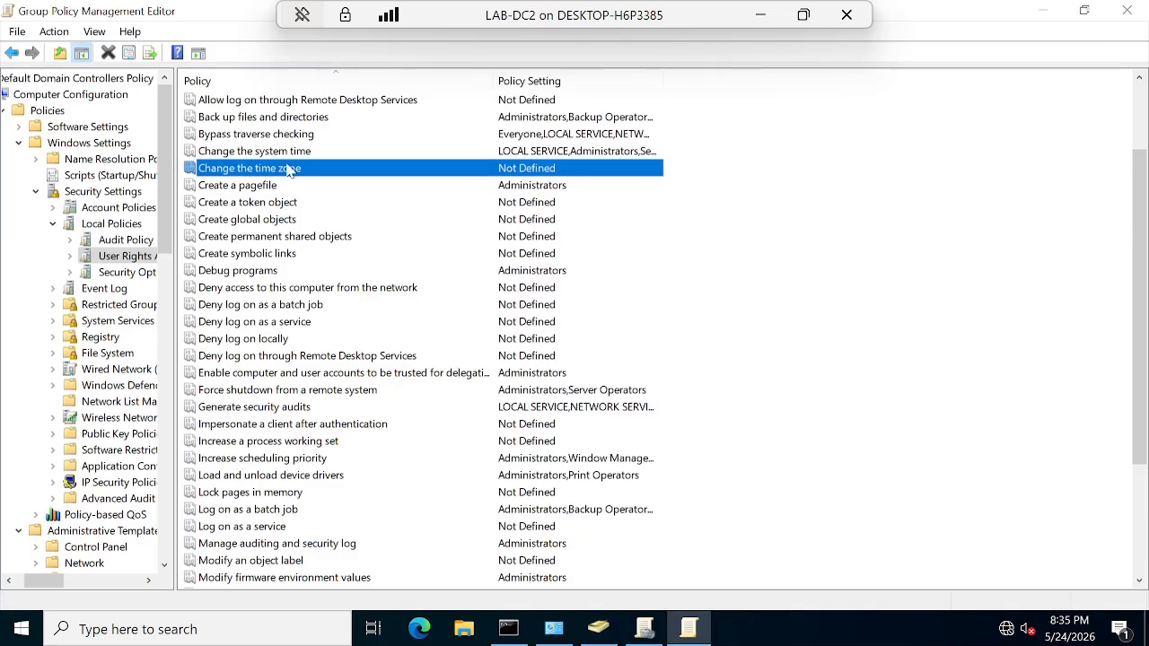
scroll(328, 345, up, 2)
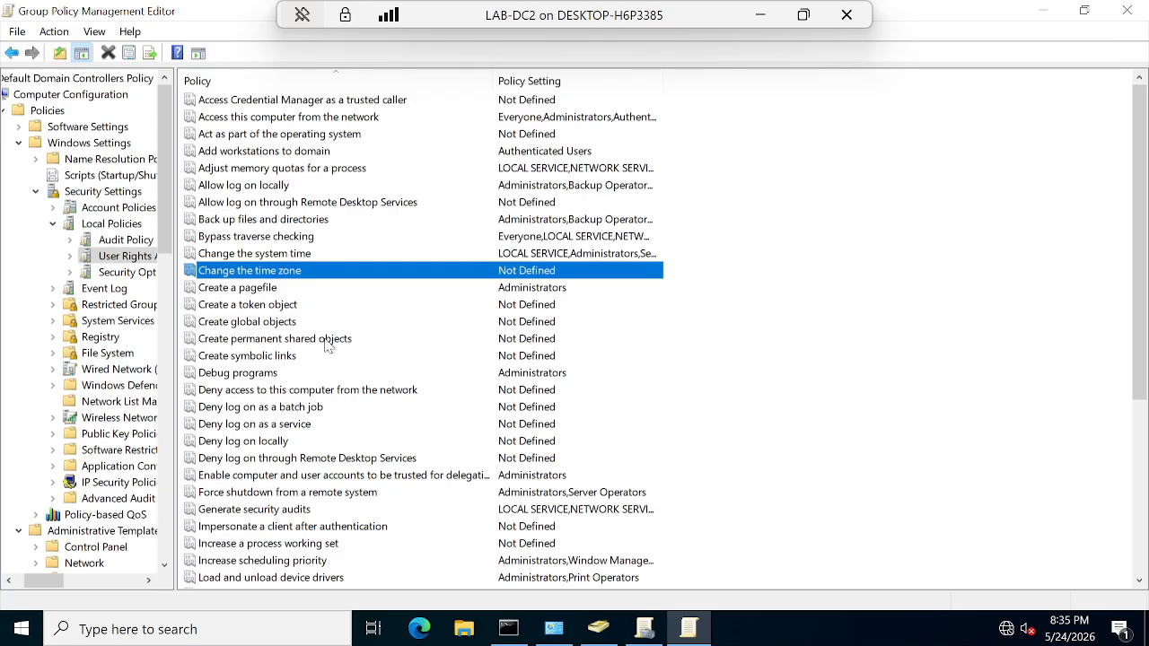
scroll(237, 507, down, 6)
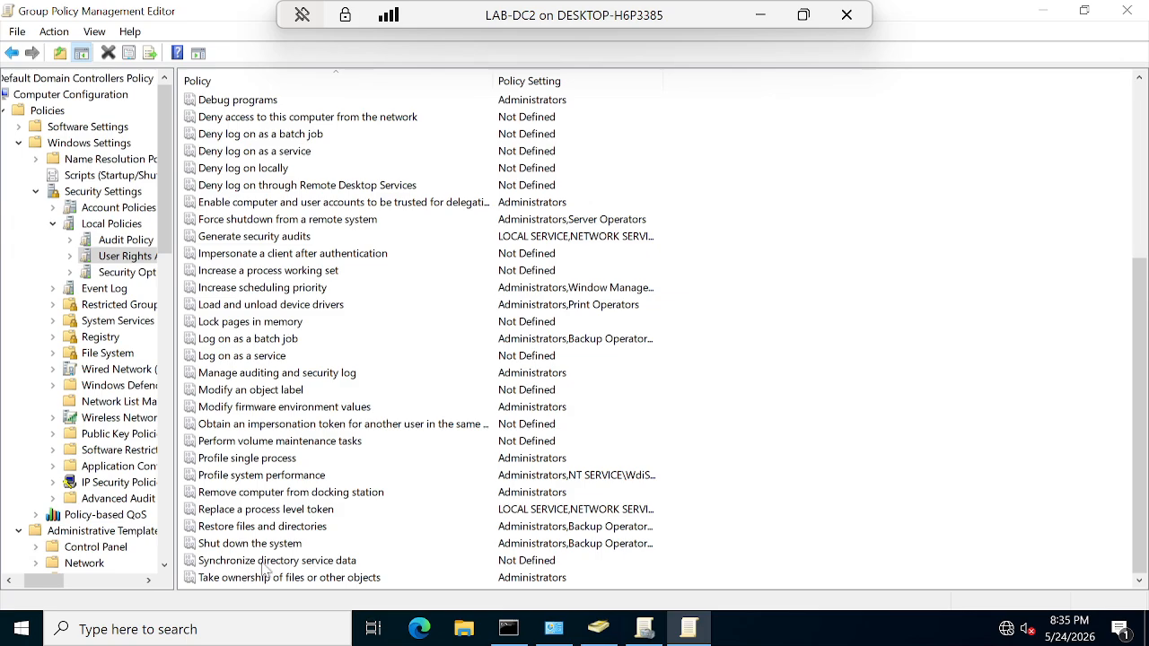
click(326, 497)
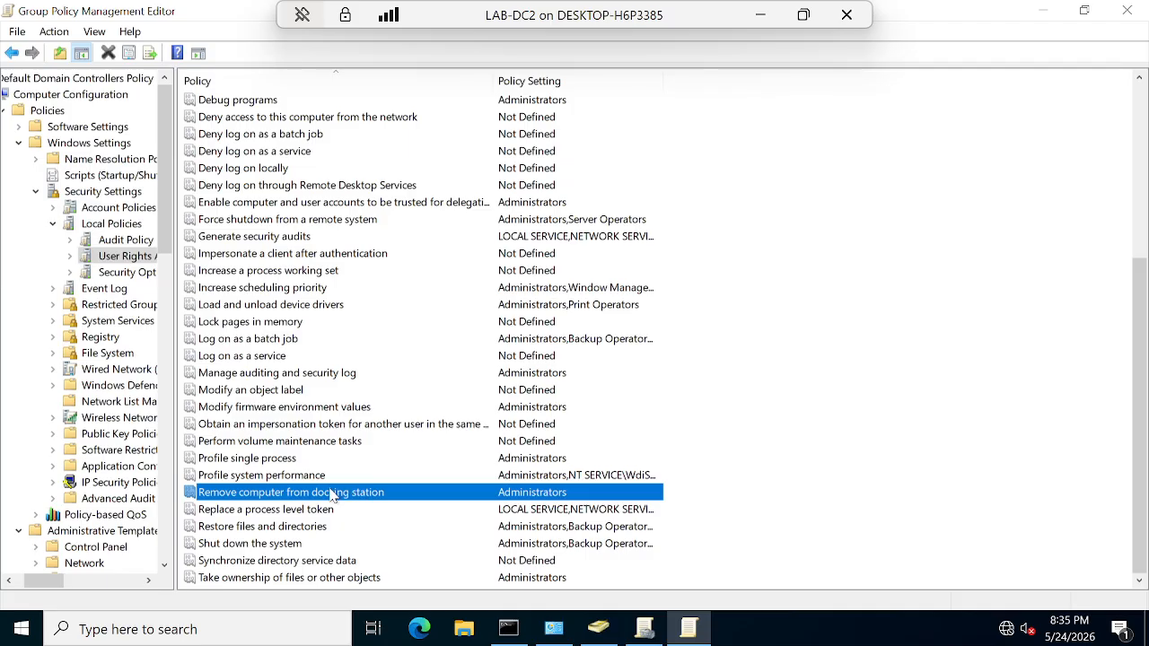
Step: Review the Shut down the system right and its explanation, leaving it unchanged
click(270, 545)
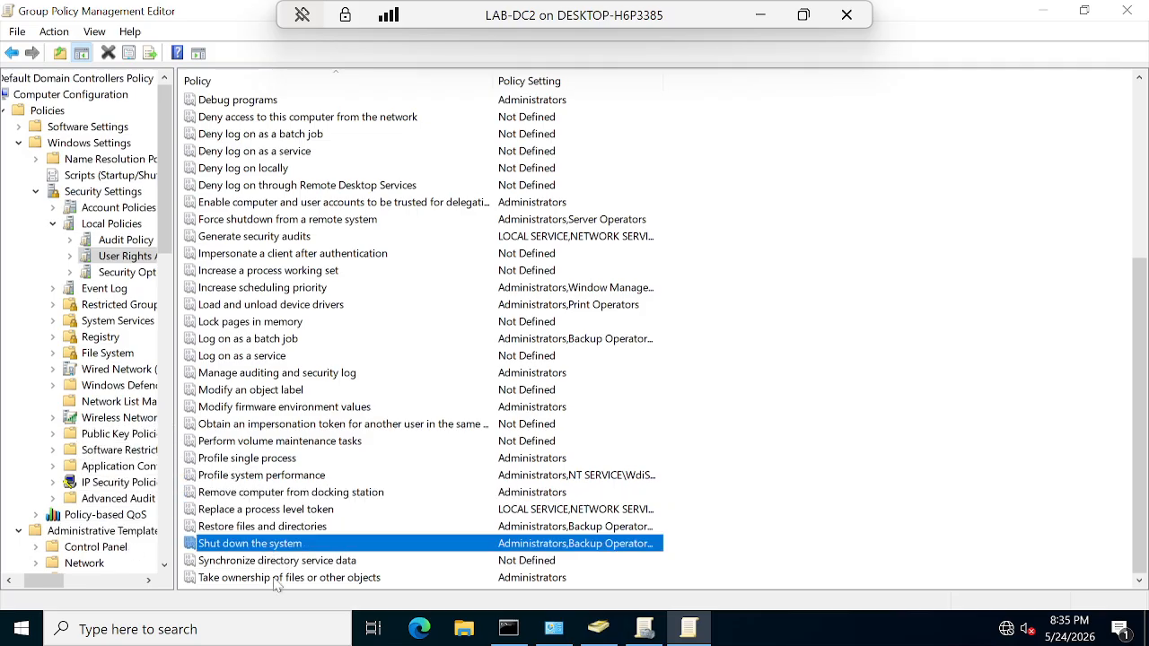
double_click(316, 547)
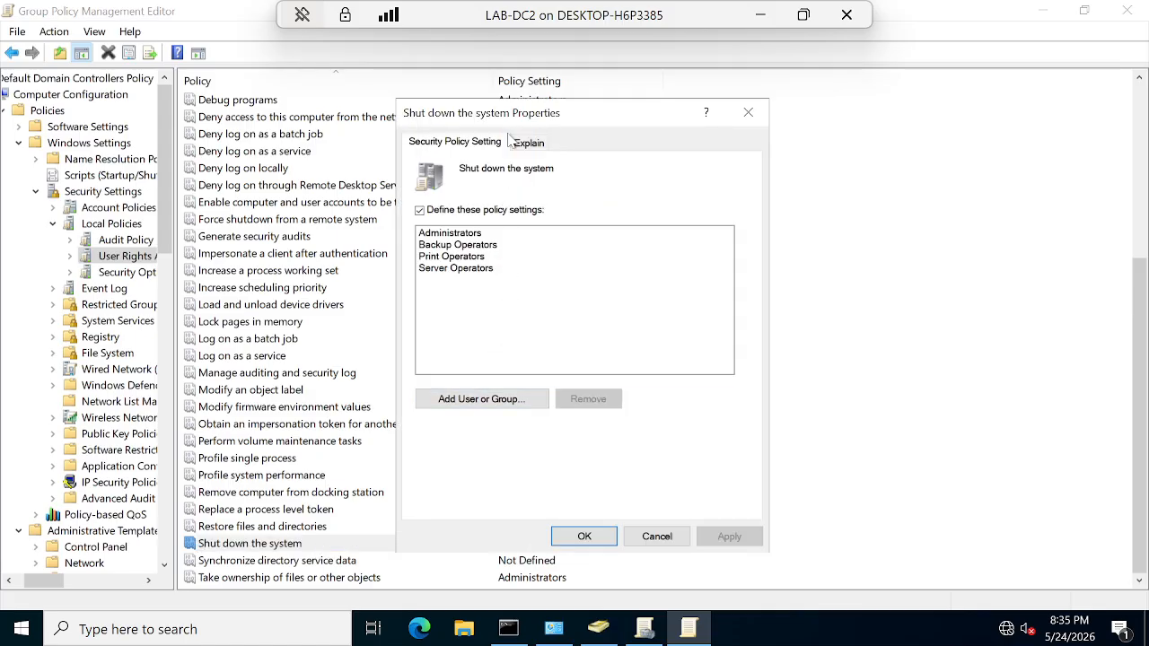
click(543, 148)
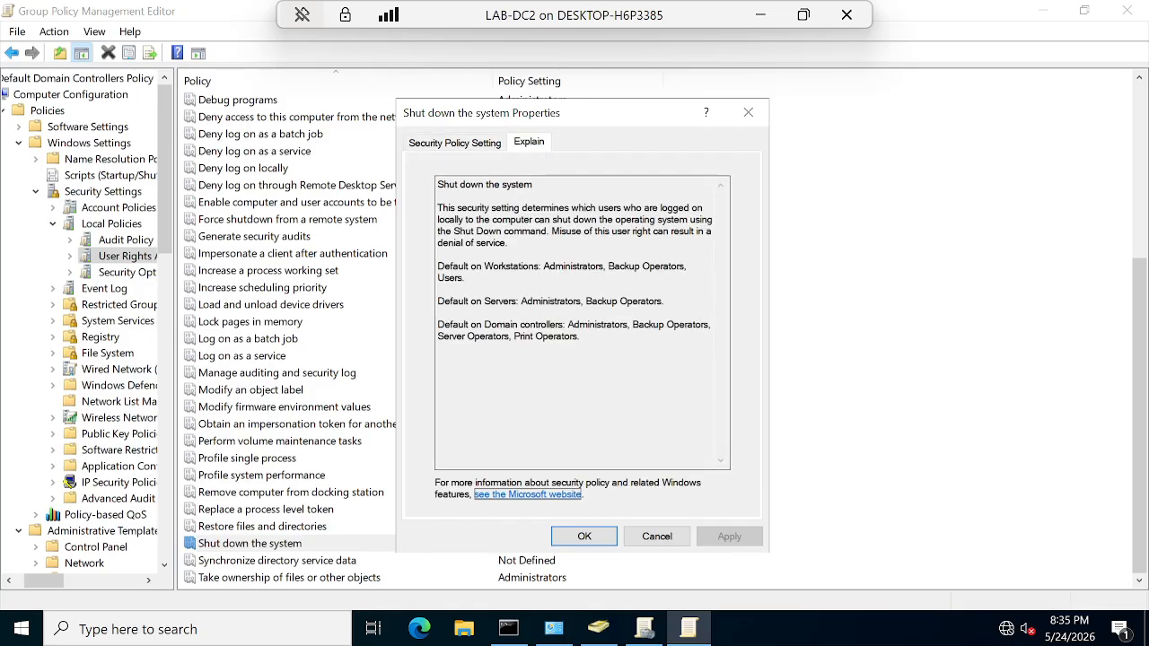
click(652, 537)
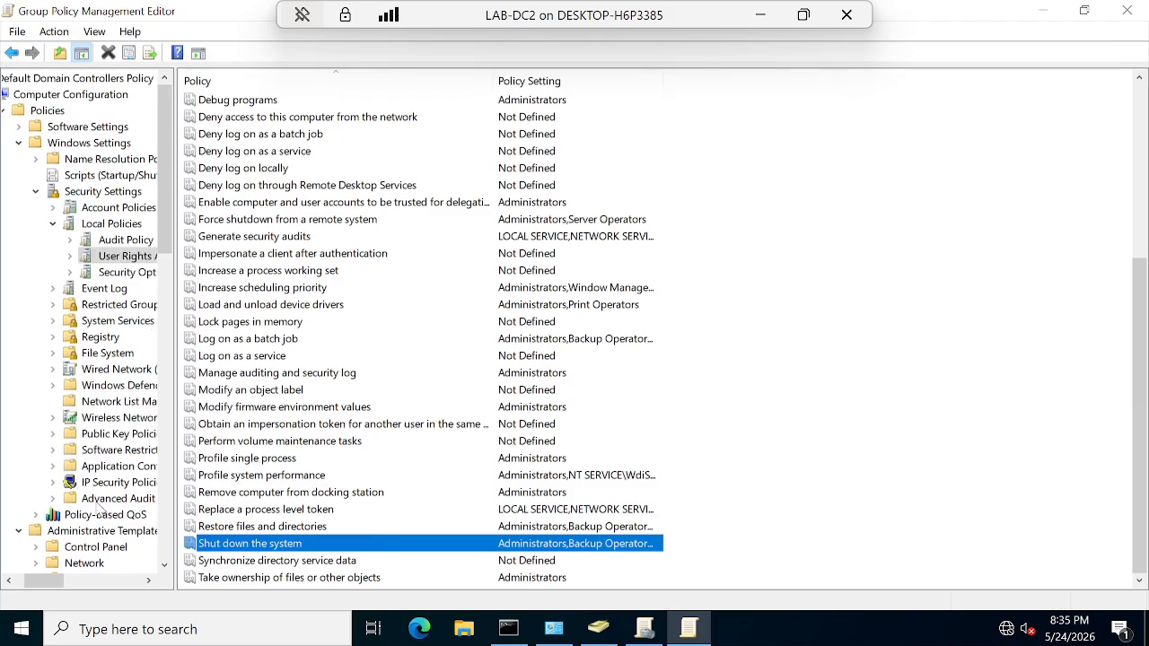
Step: Under Account Policies > Password Policy, view Enforce password history's explanation; all eight settings Not Defined
click(54, 224)
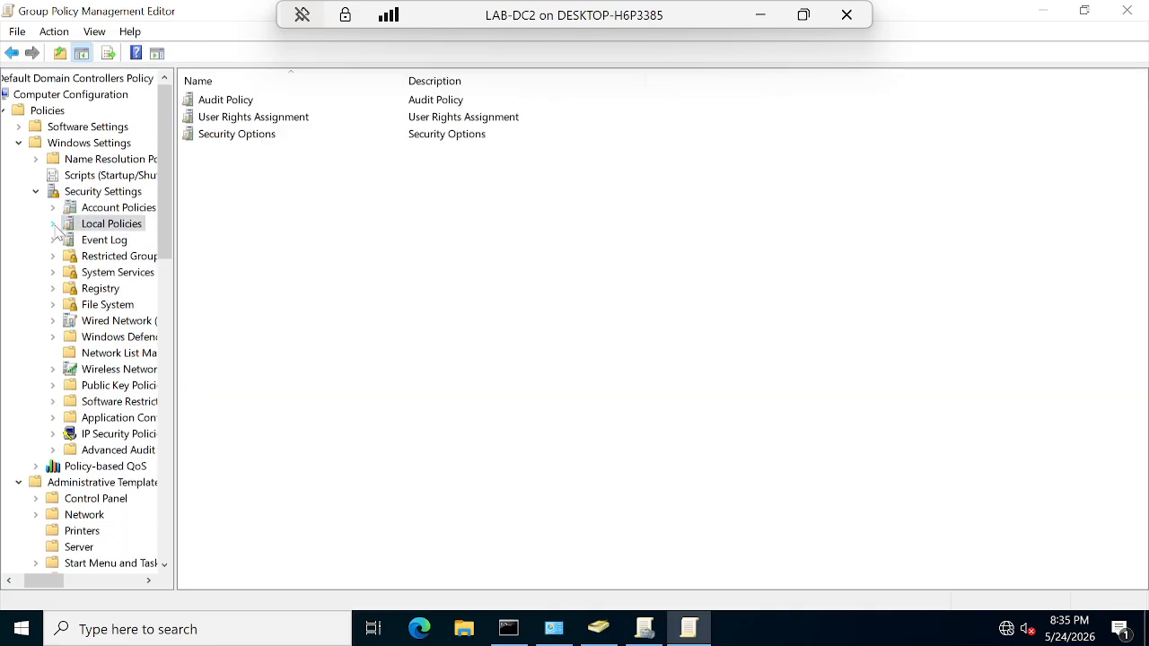
click(63, 209)
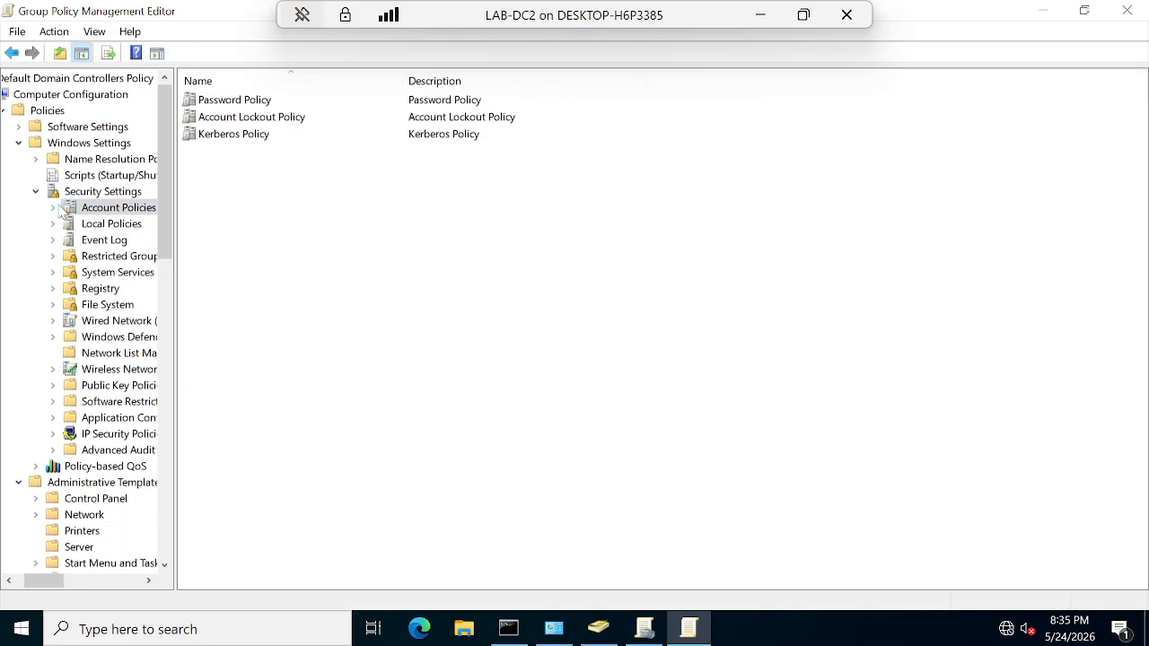
double_click(256, 105)
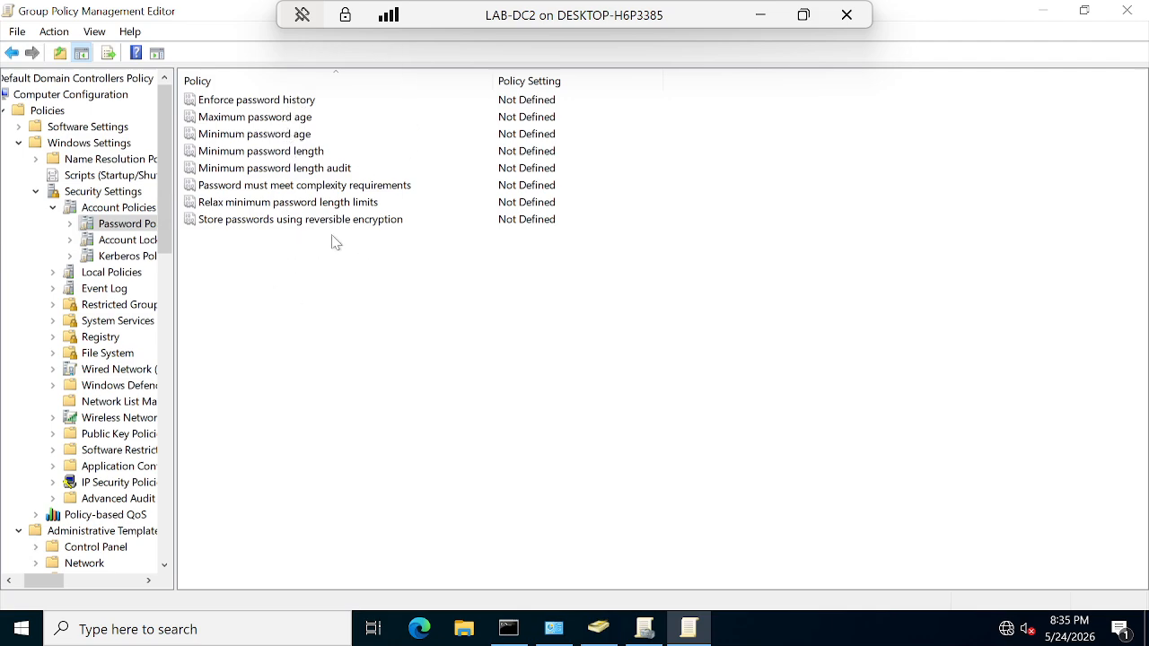
double_click(296, 106)
click(530, 146)
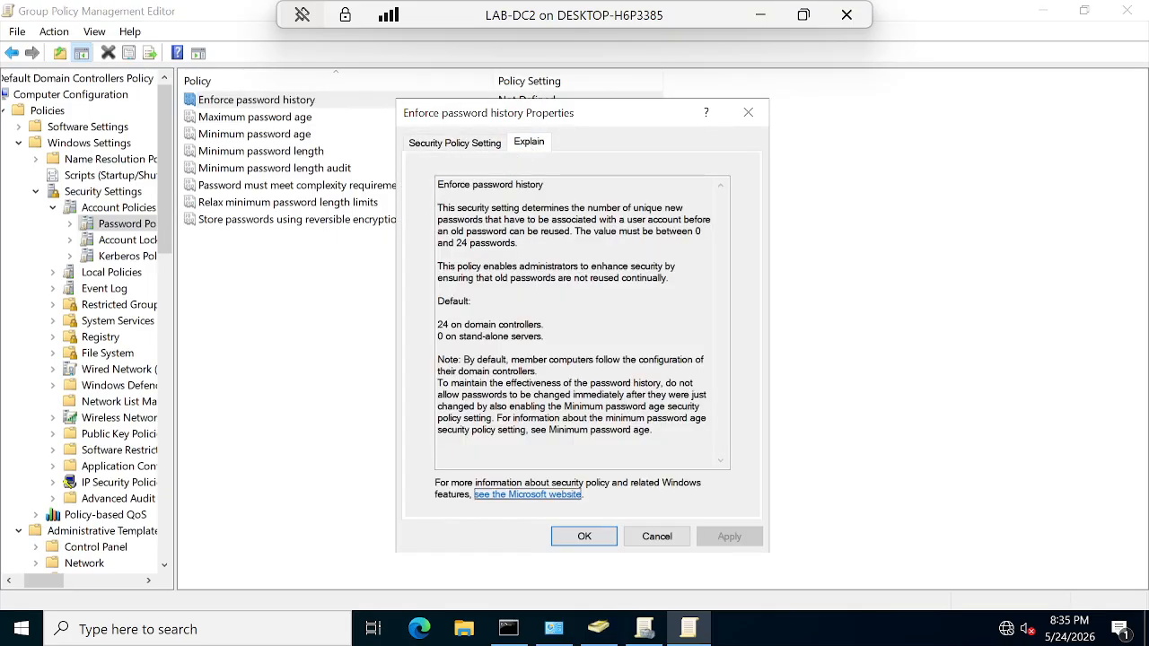
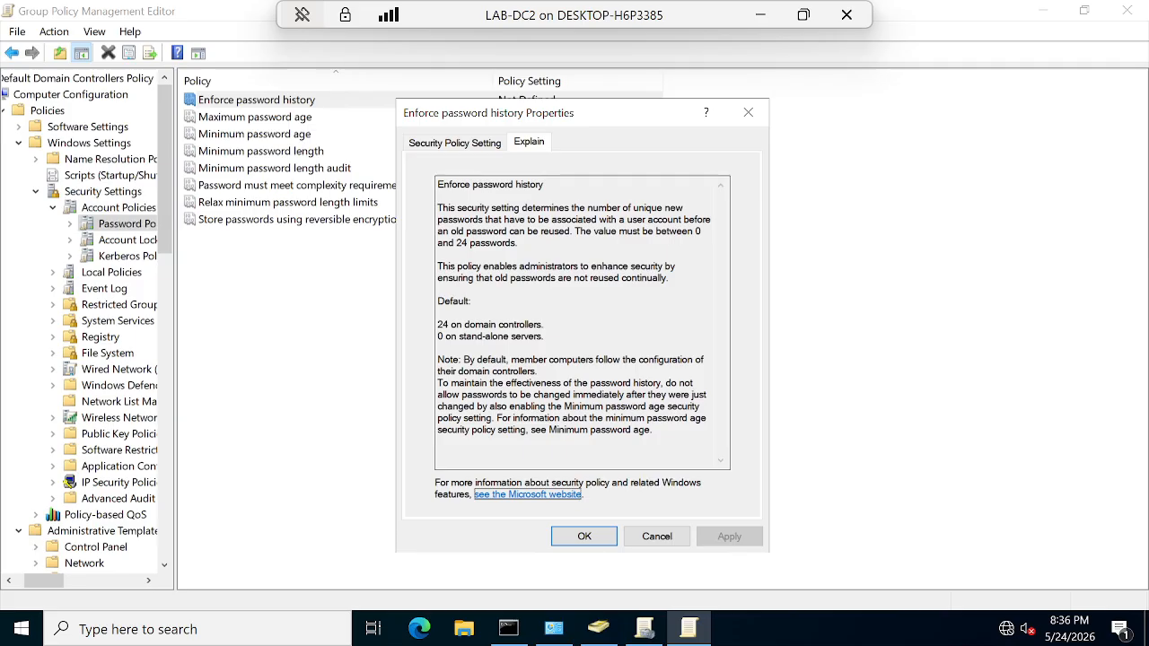
Step: Define Enforce password history at 5 passwords remembered and confirm with OK
click(449, 145)
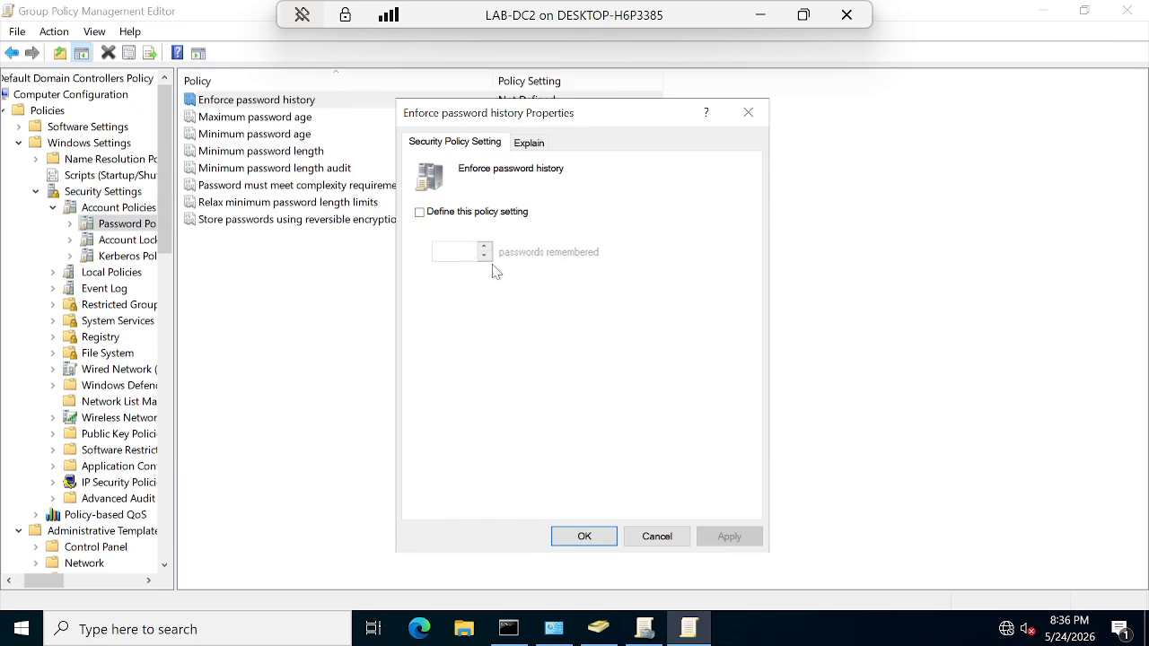
click(419, 212)
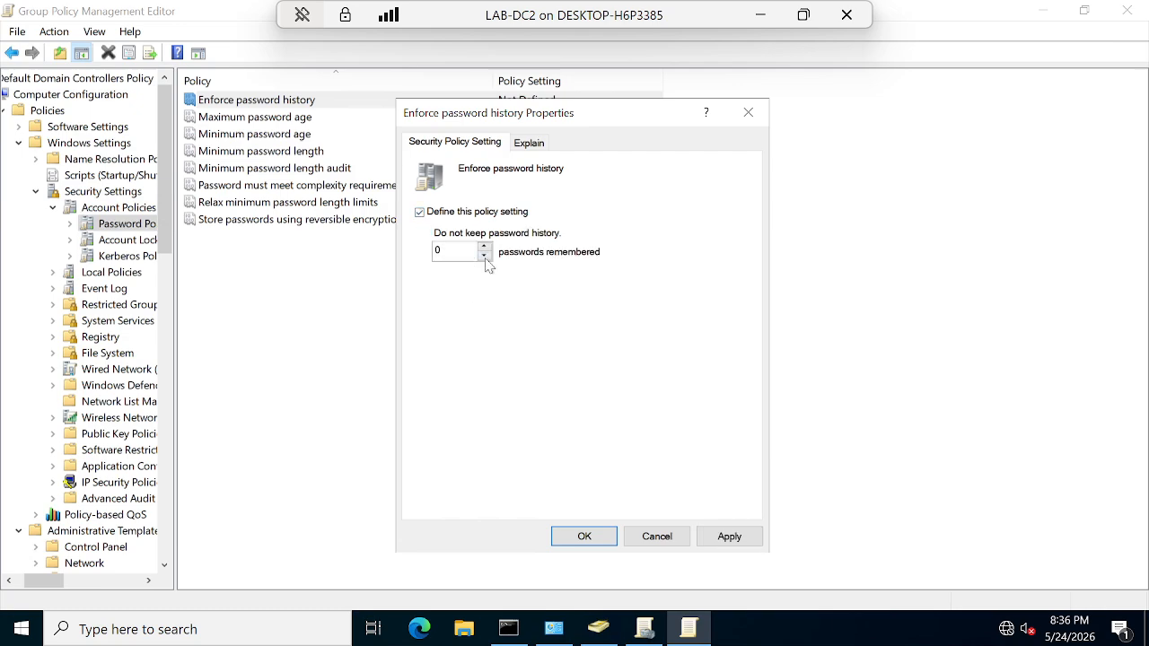
click(485, 256)
click(484, 247)
click(483, 247)
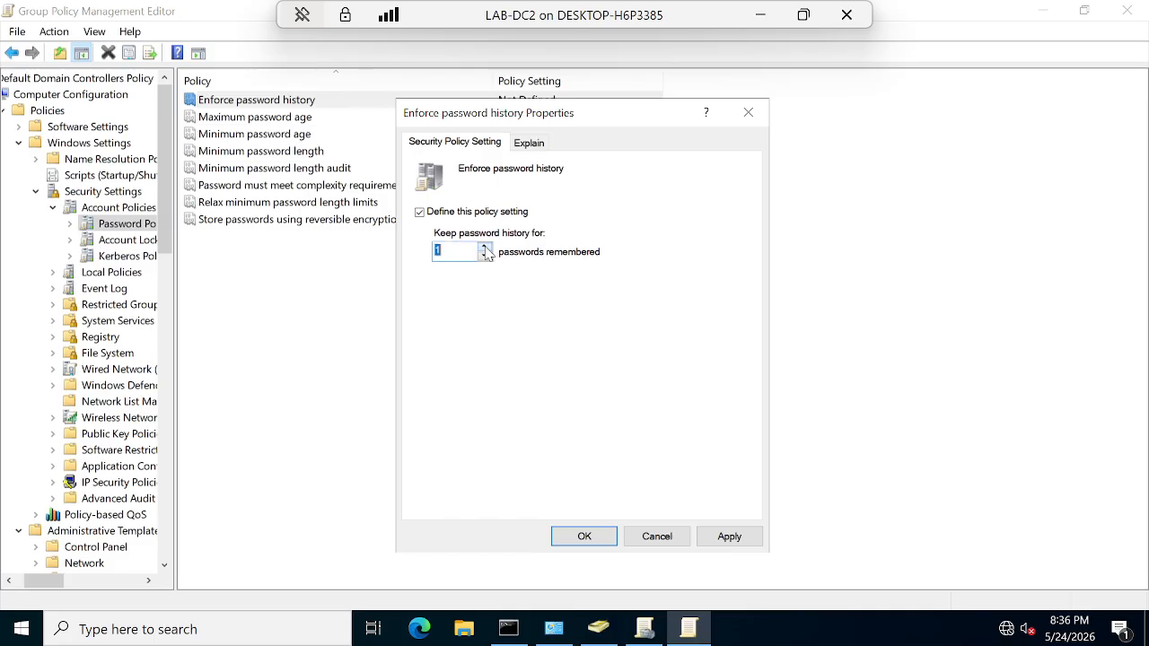
click(483, 247)
click(483, 255)
text(2)
click(484, 248)
click(485, 256)
click(483, 248)
text(5)
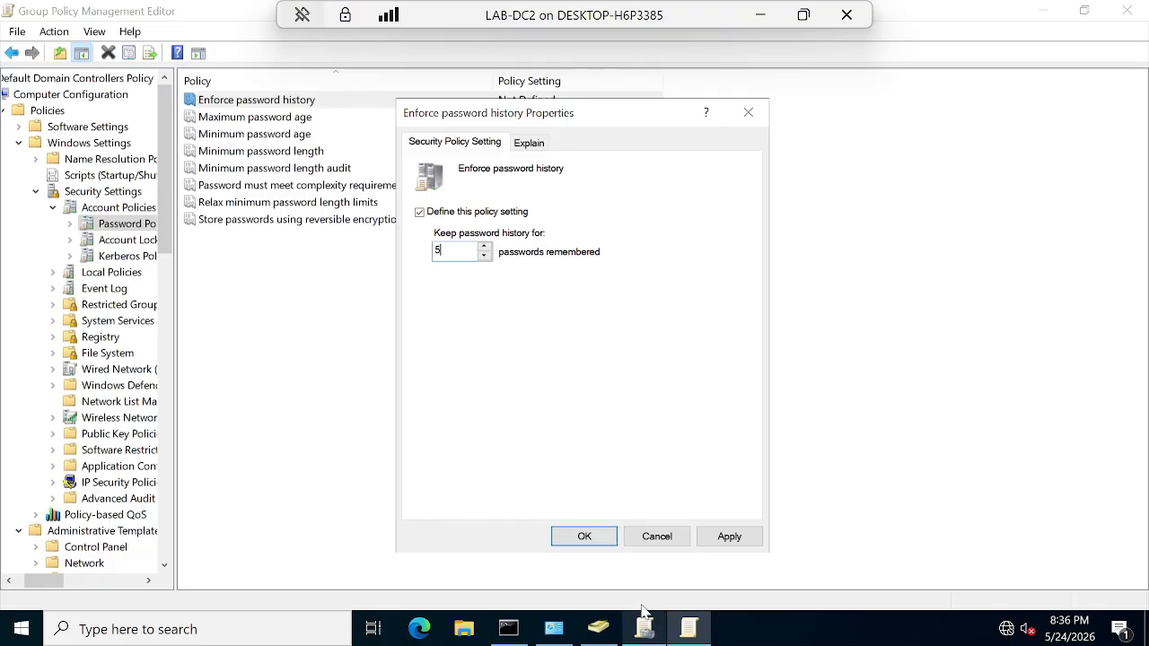
click(585, 537)
click(265, 121)
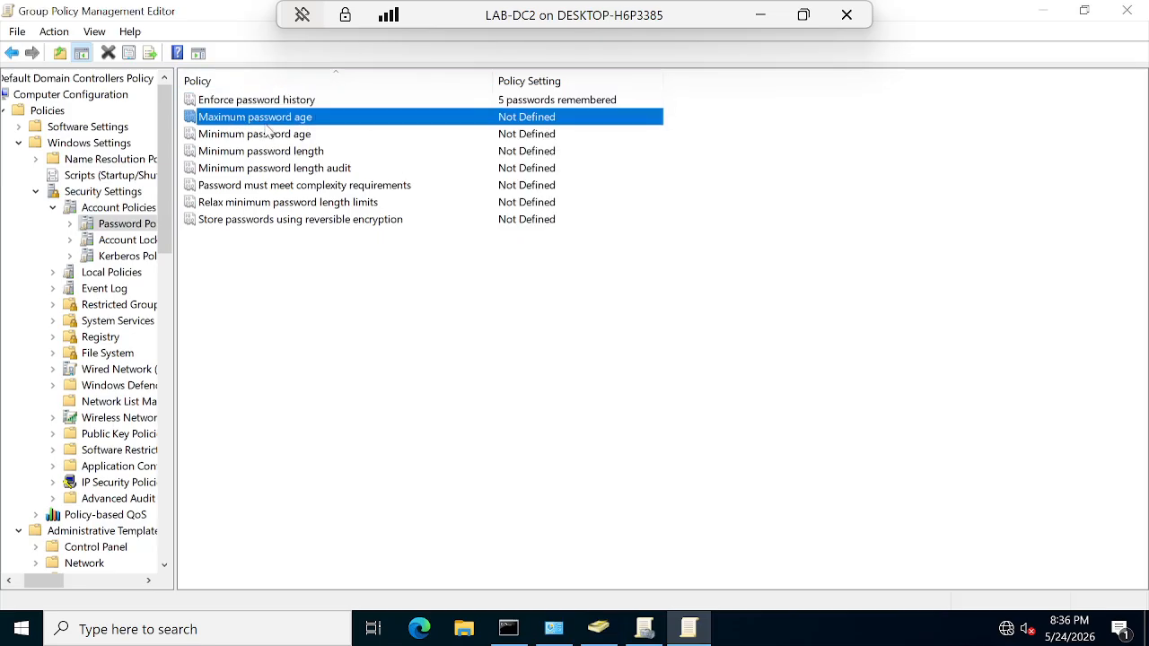
double_click(283, 120)
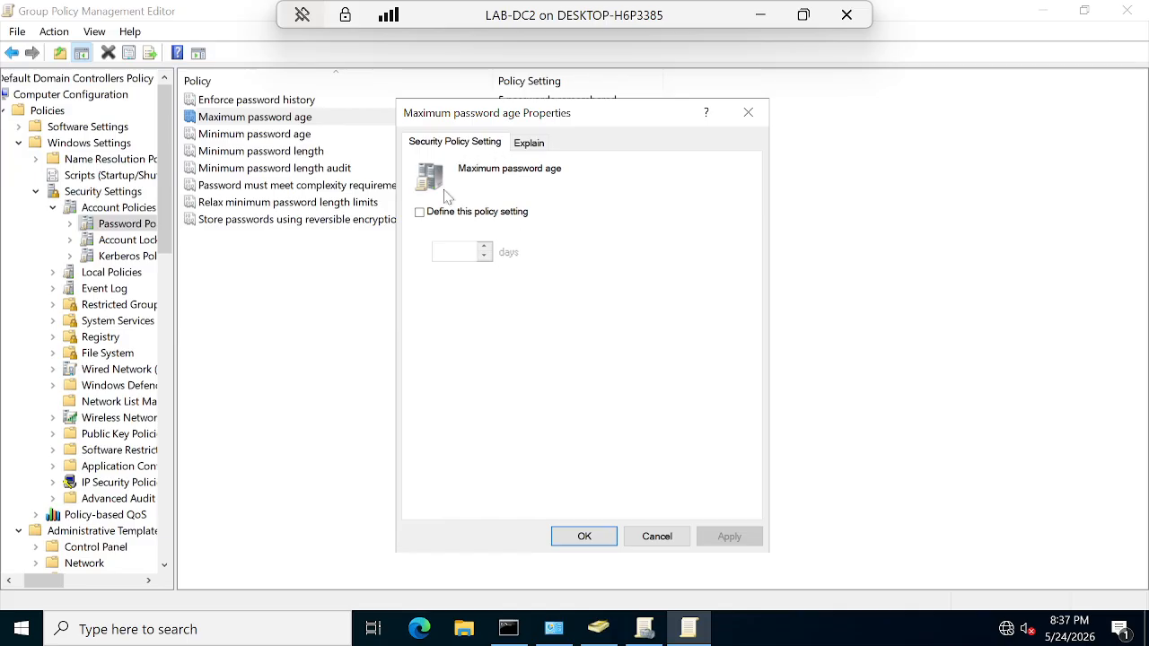
click(541, 145)
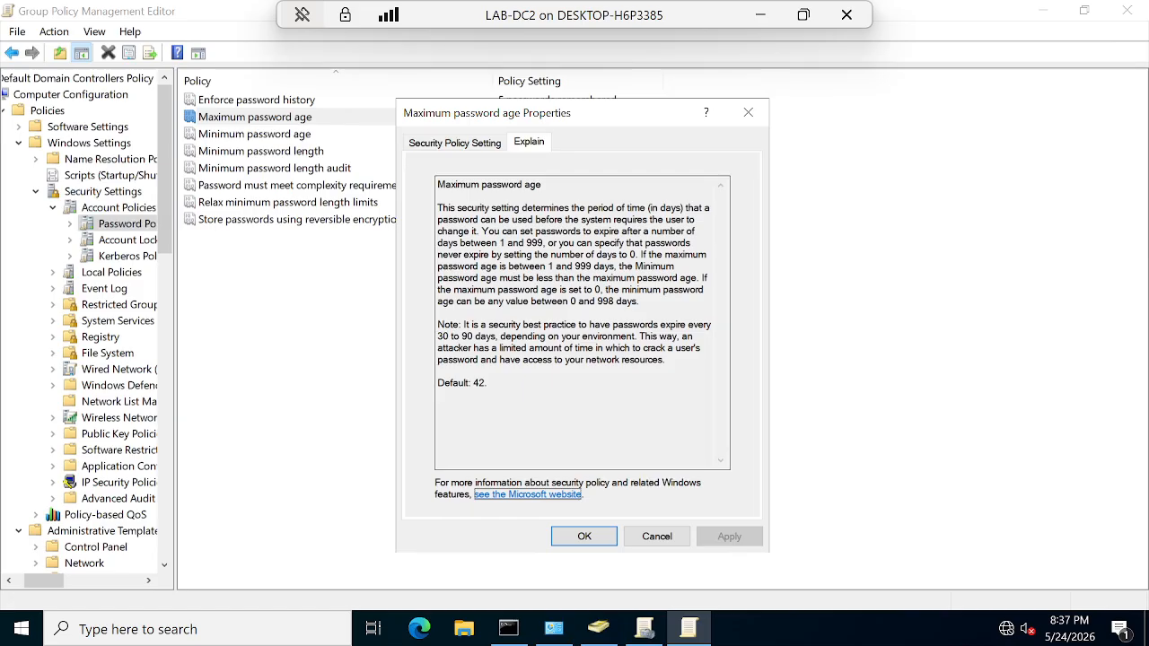
drag(482, 231, 620, 231)
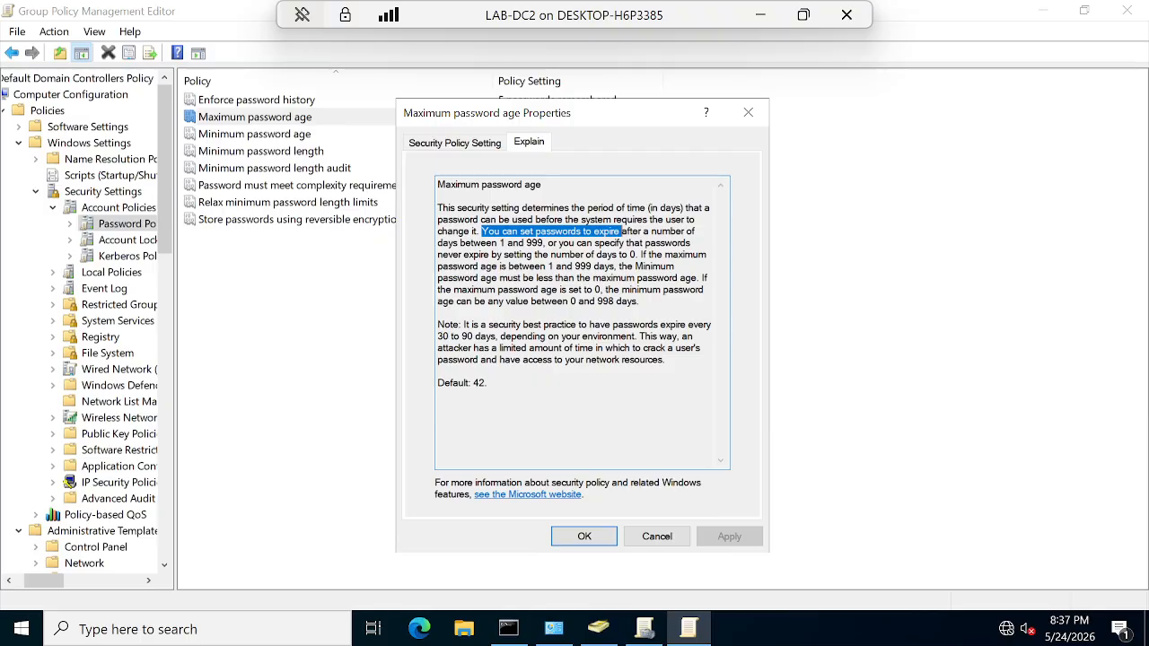
click(461, 146)
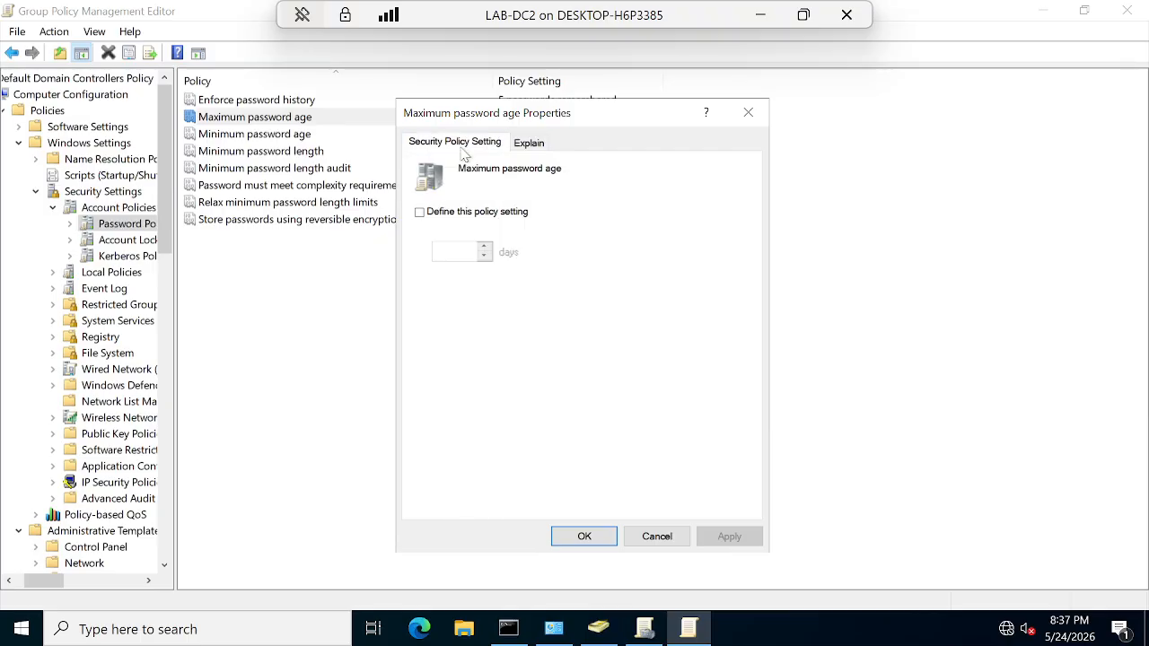
click(657, 536)
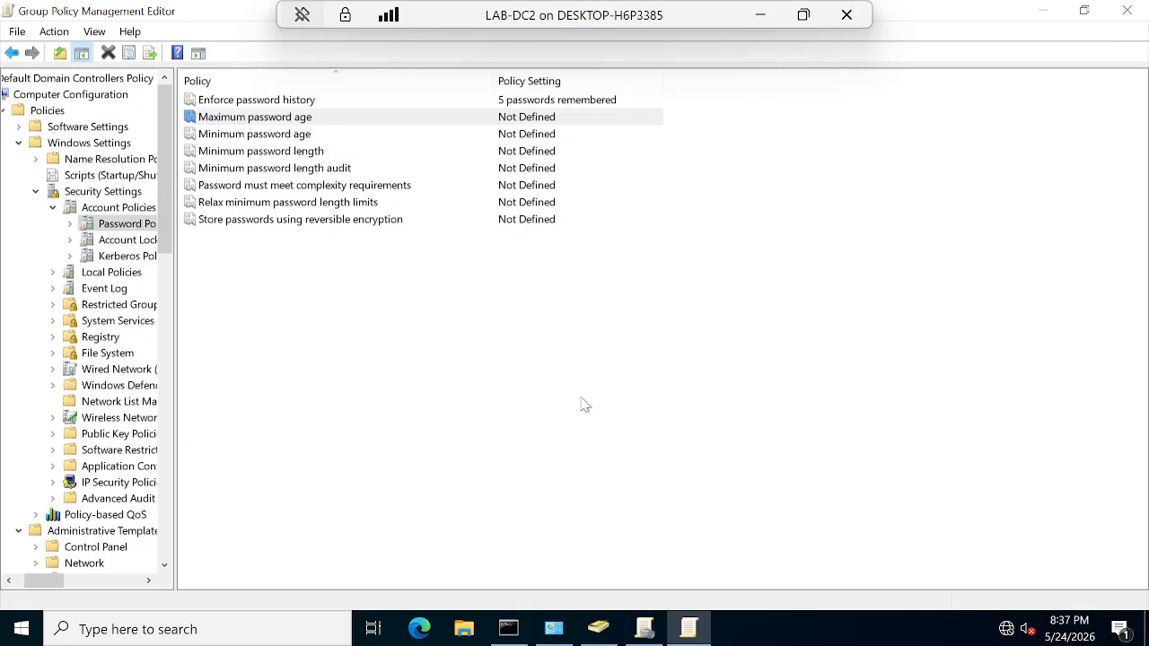
double_click(274, 137)
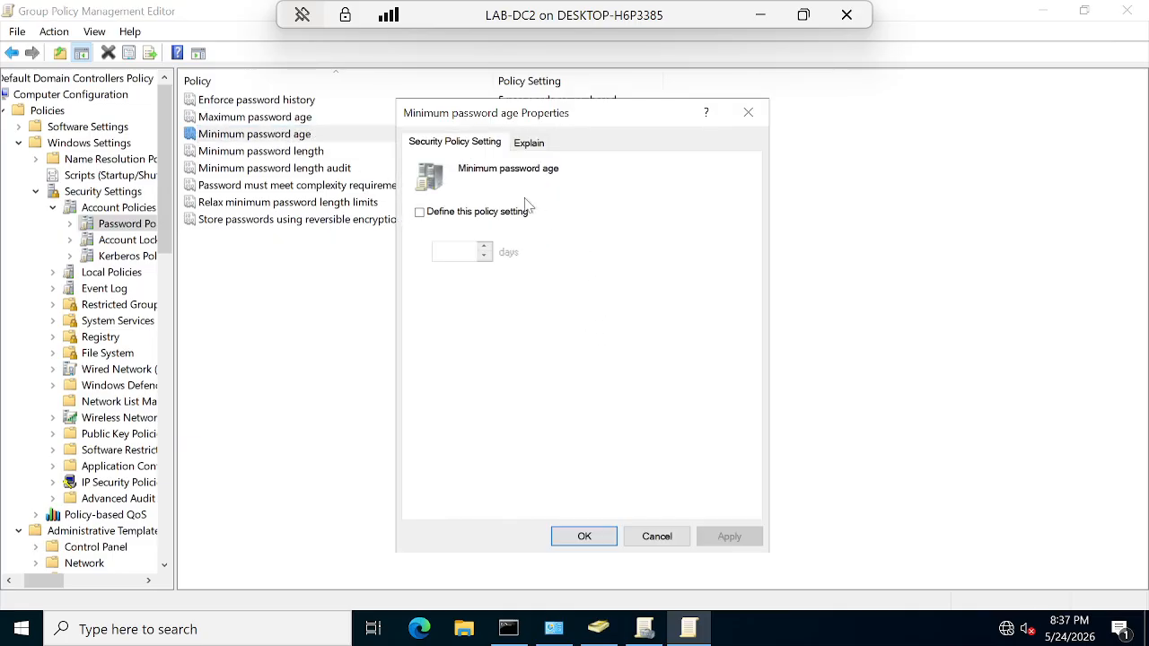
click(528, 147)
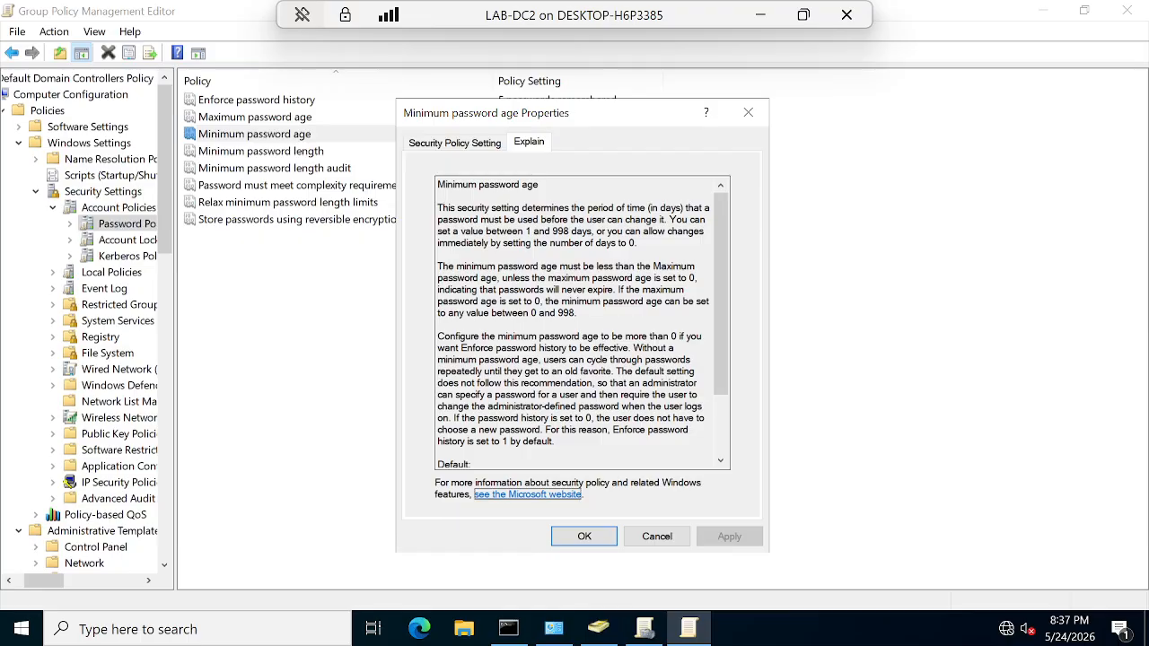
click(584, 536)
click(284, 153)
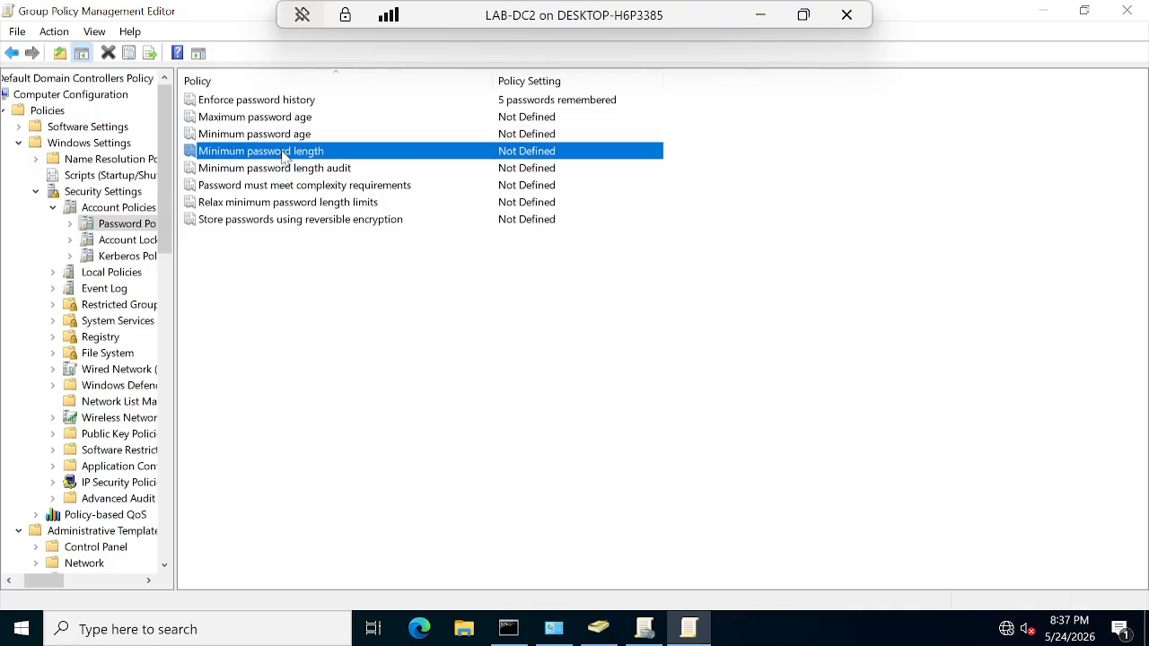
double_click(314, 160)
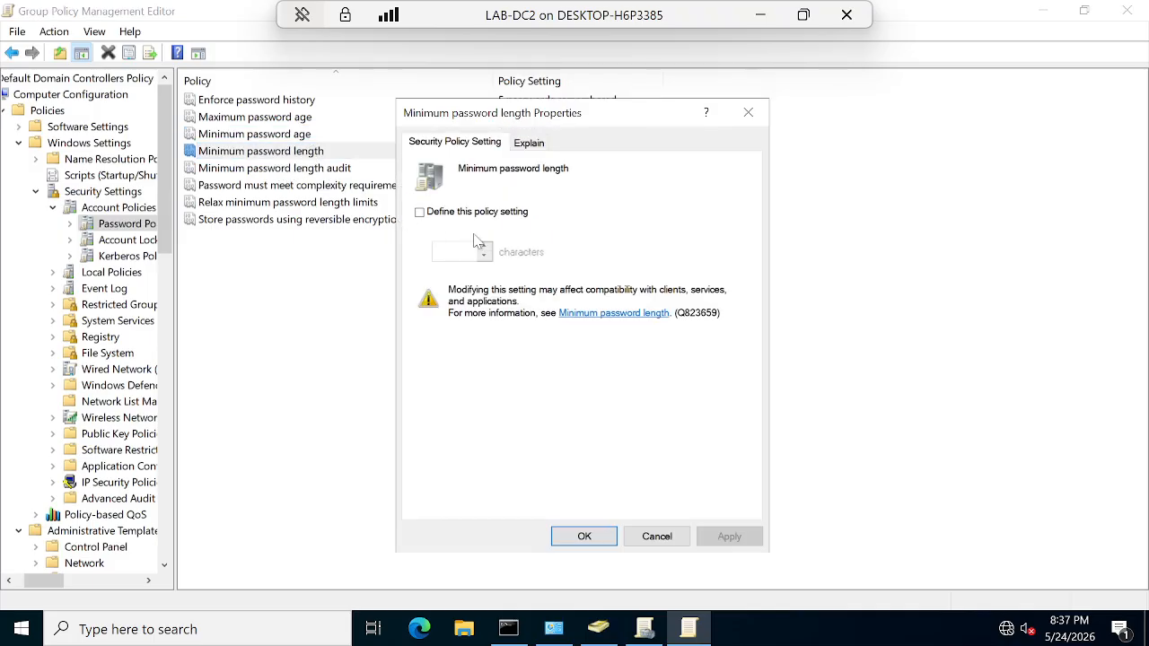
click(527, 145)
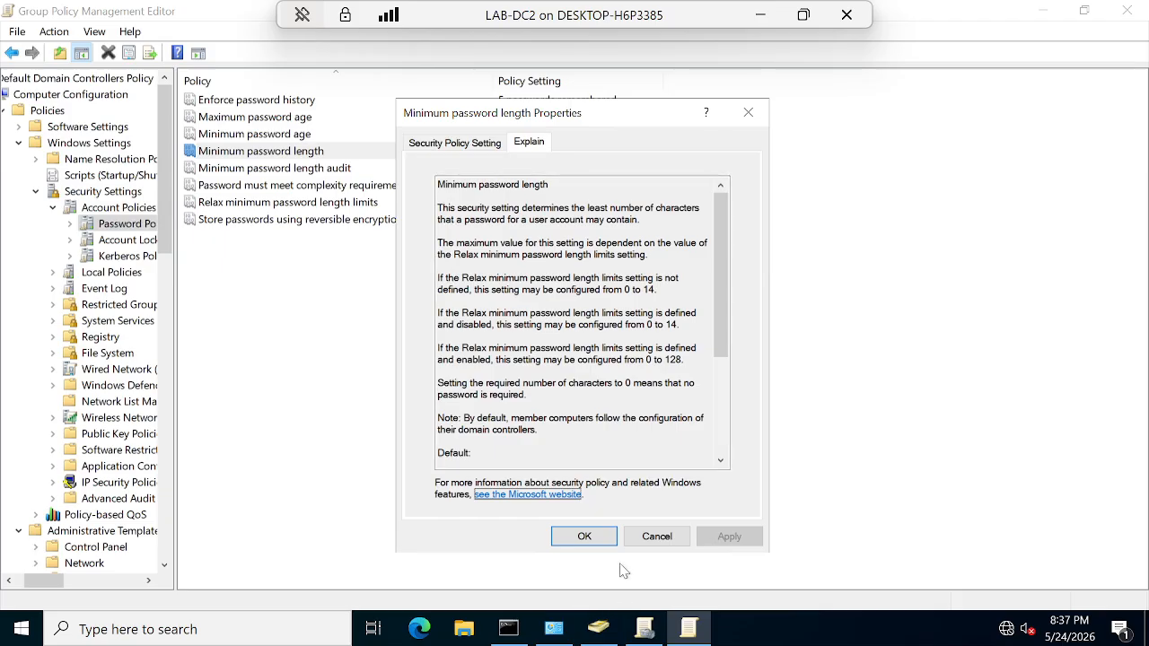
click(656, 537)
double_click(302, 170)
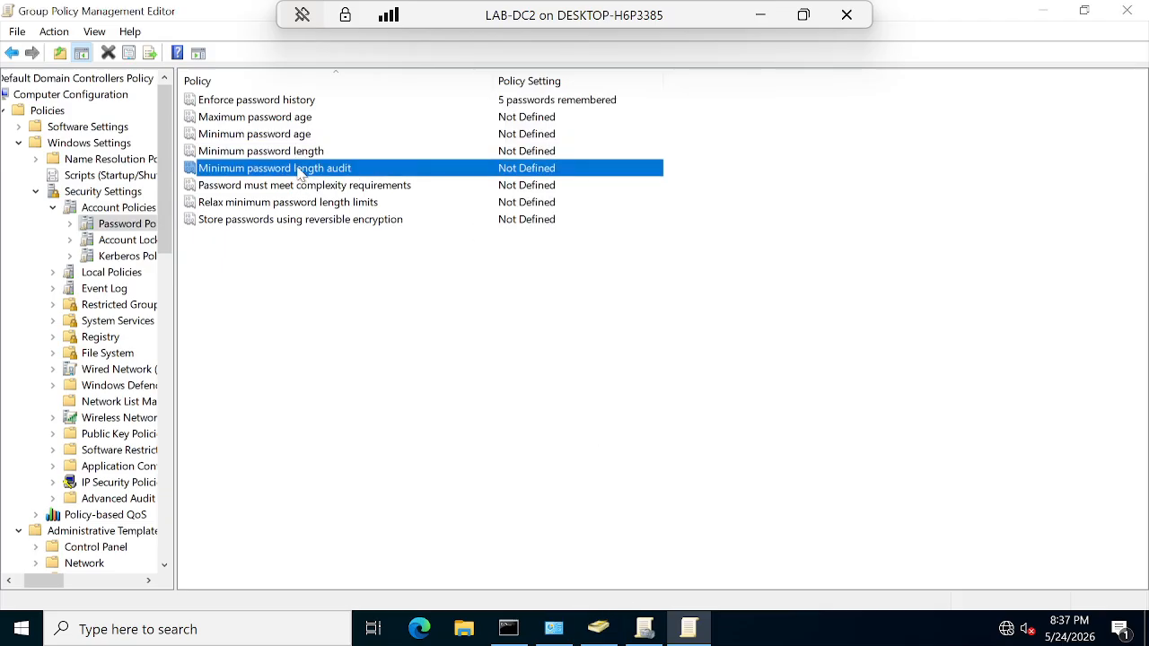
click(527, 147)
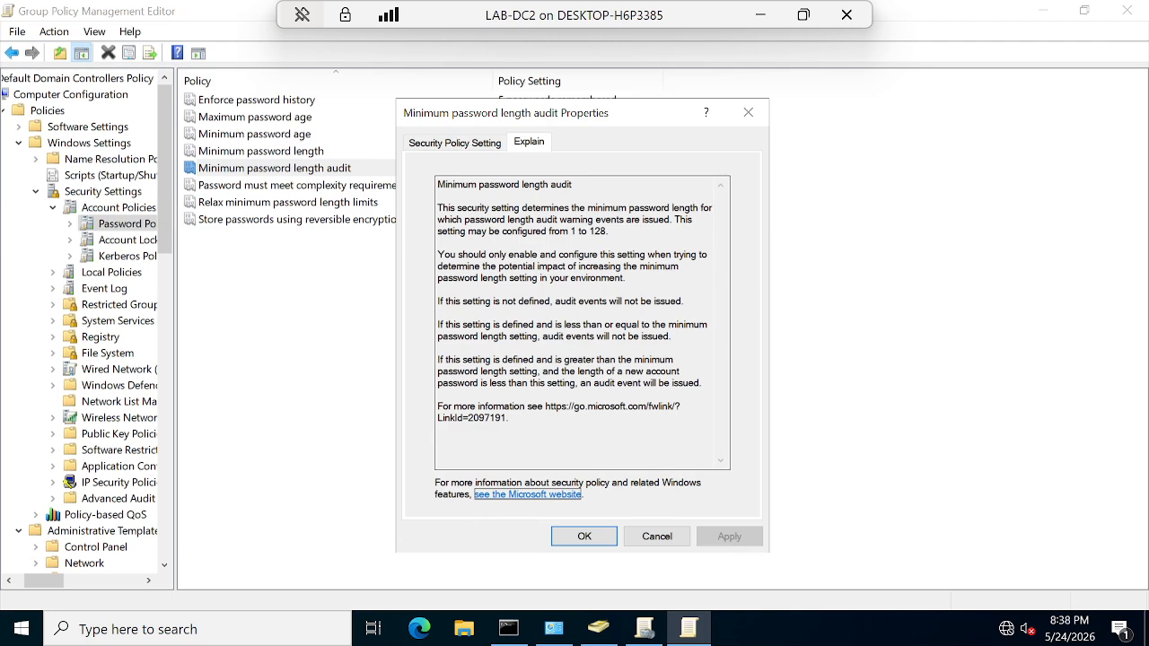
click(584, 536)
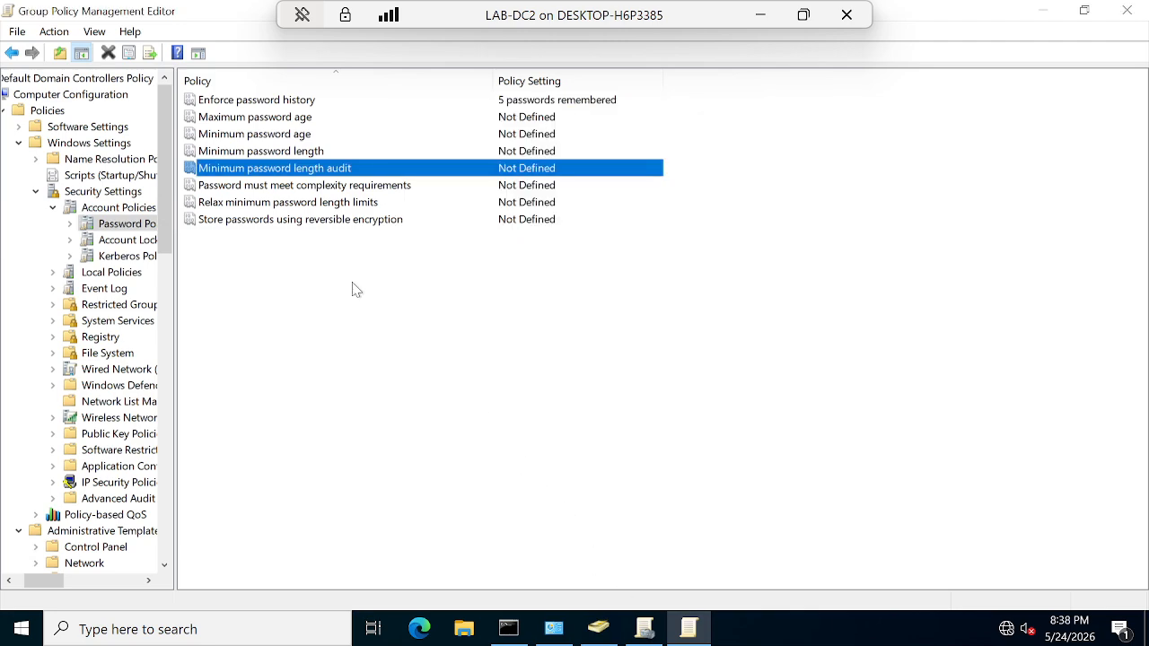
click(294, 188)
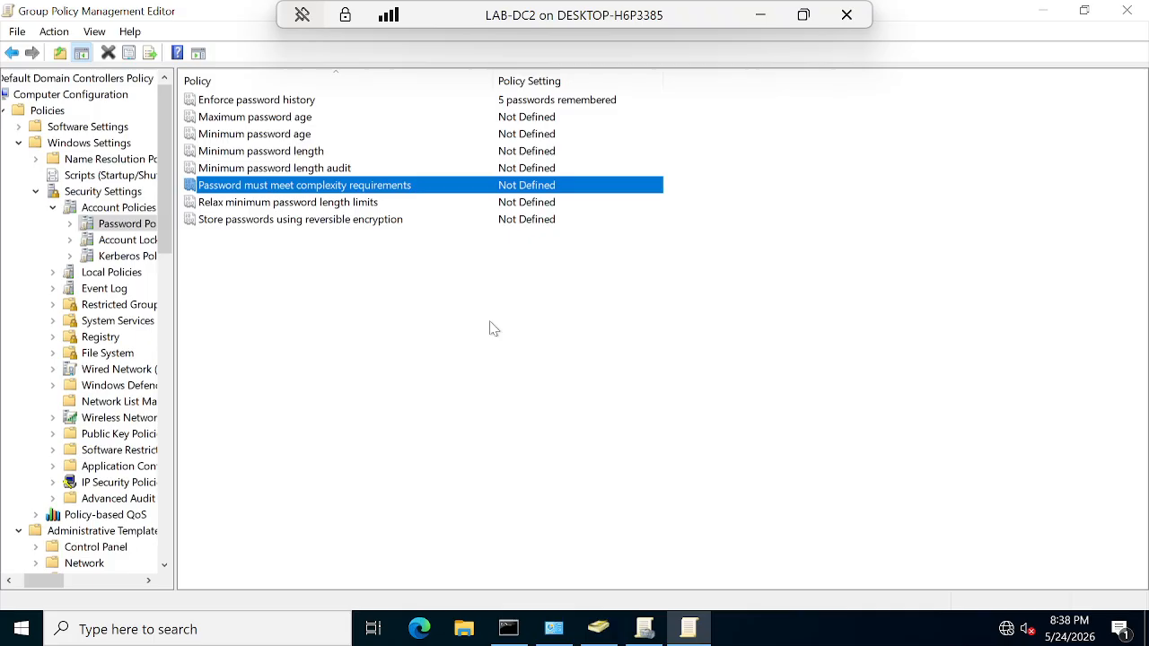
double_click(403, 189)
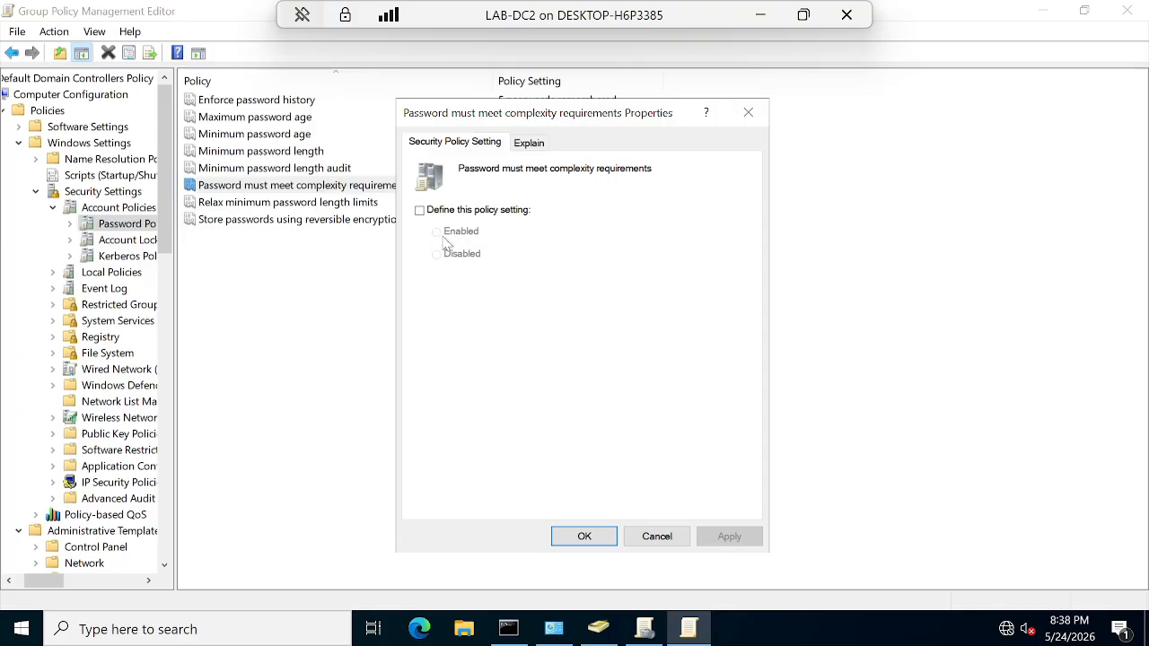
click(584, 537)
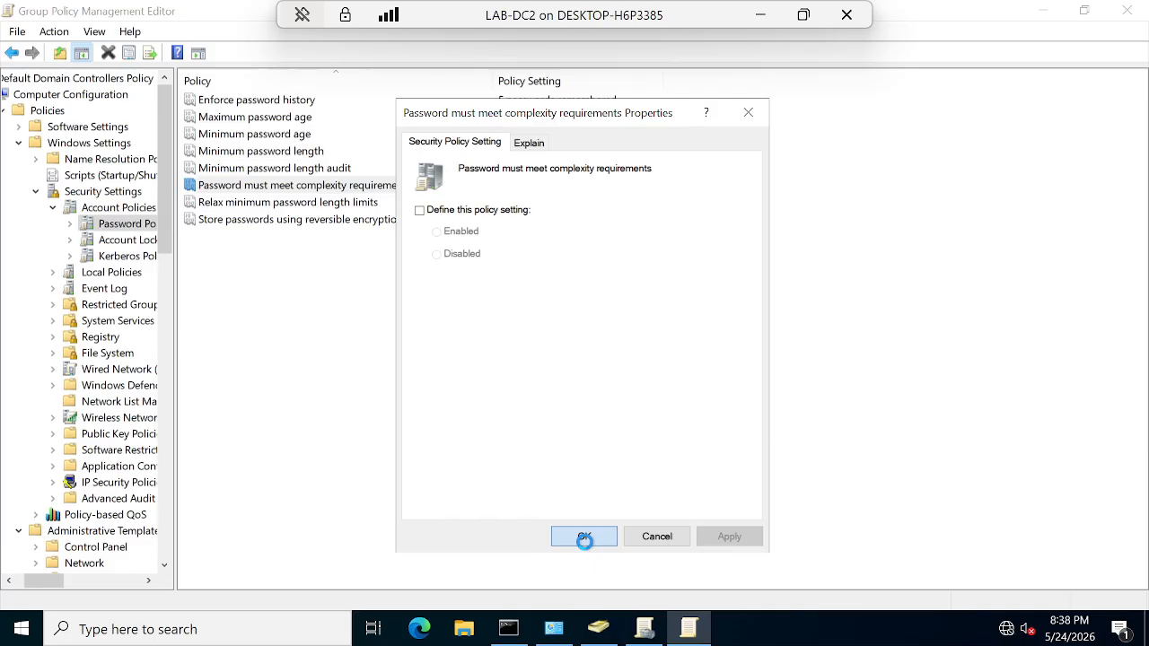
click(291, 206)
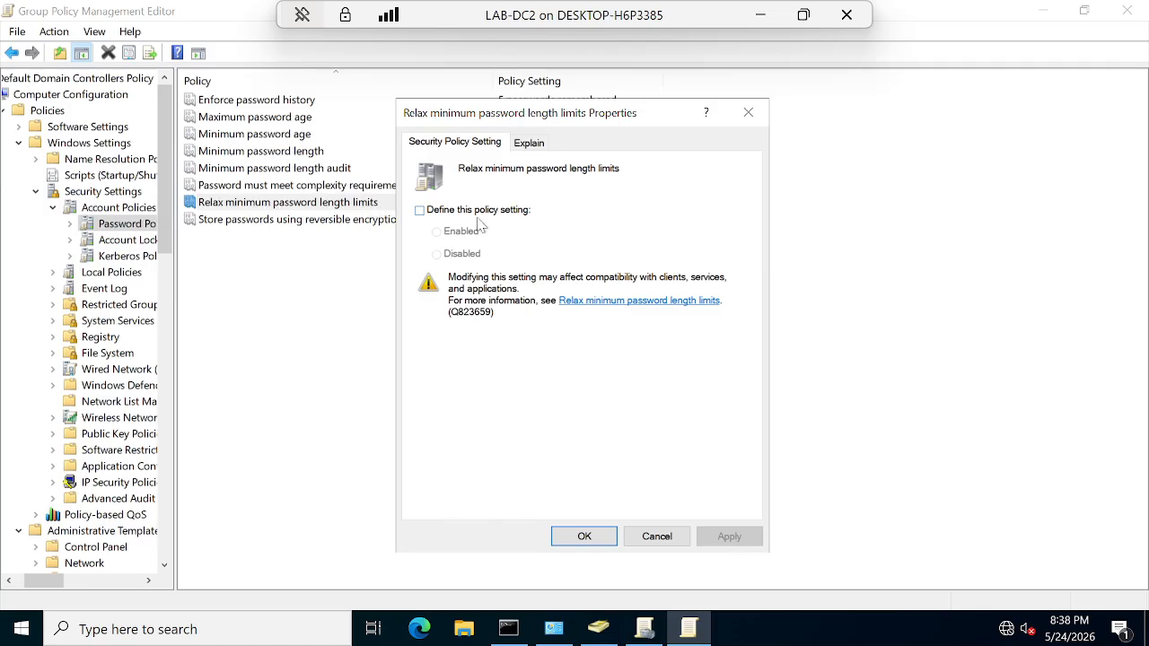
click(536, 149)
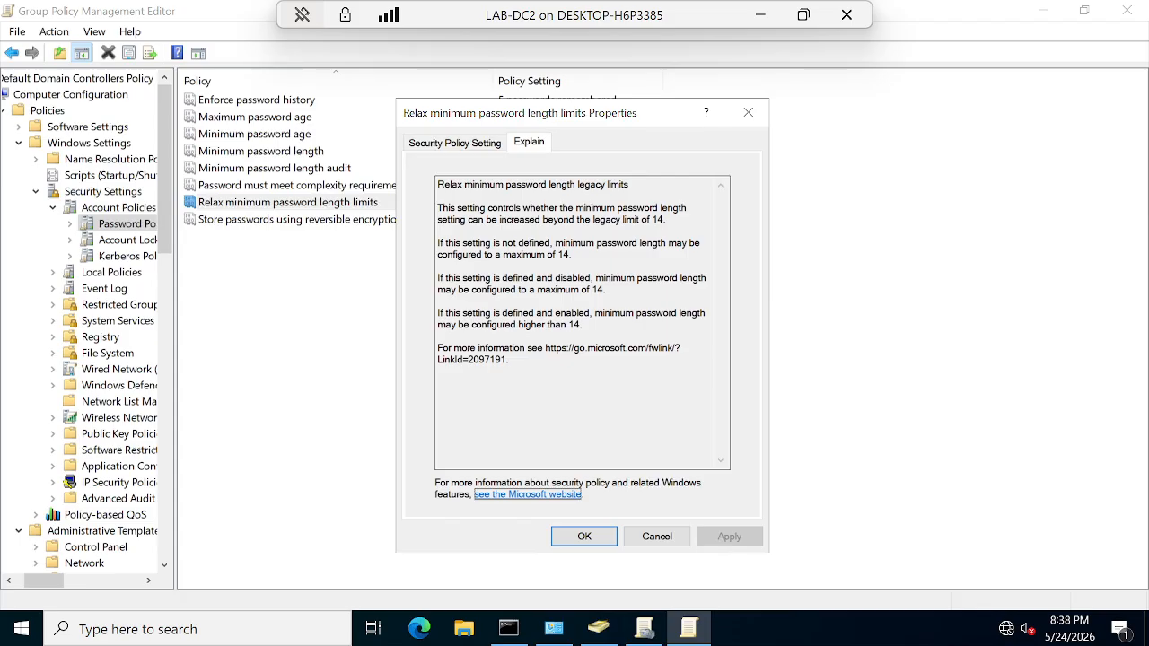
click(597, 541)
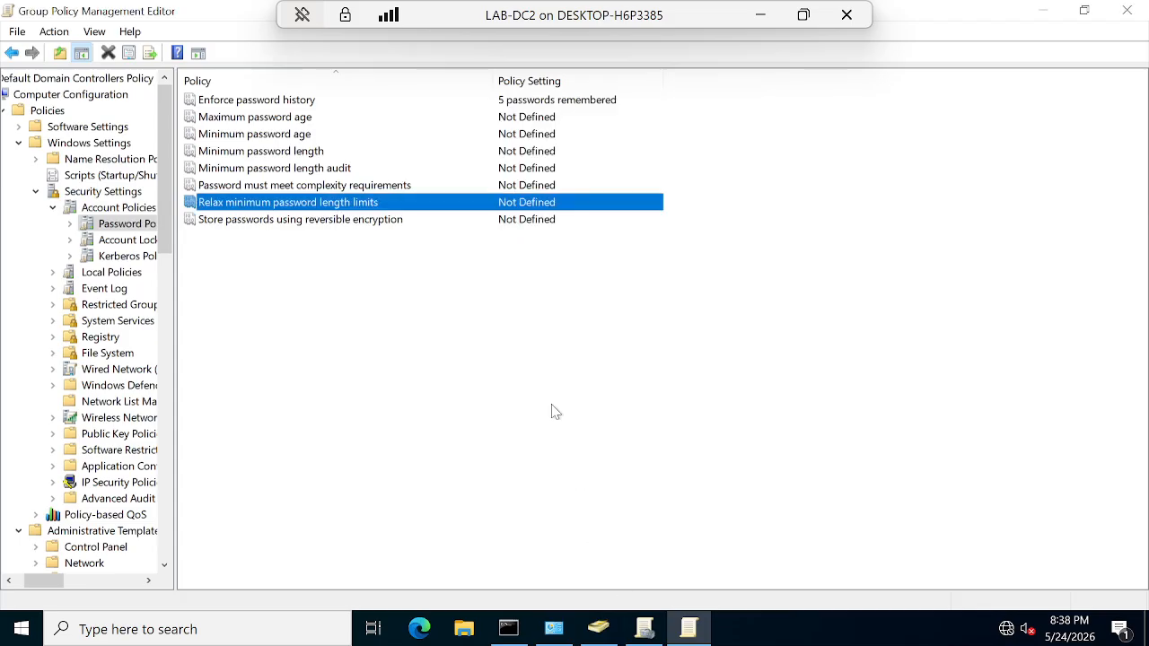
double_click(261, 223)
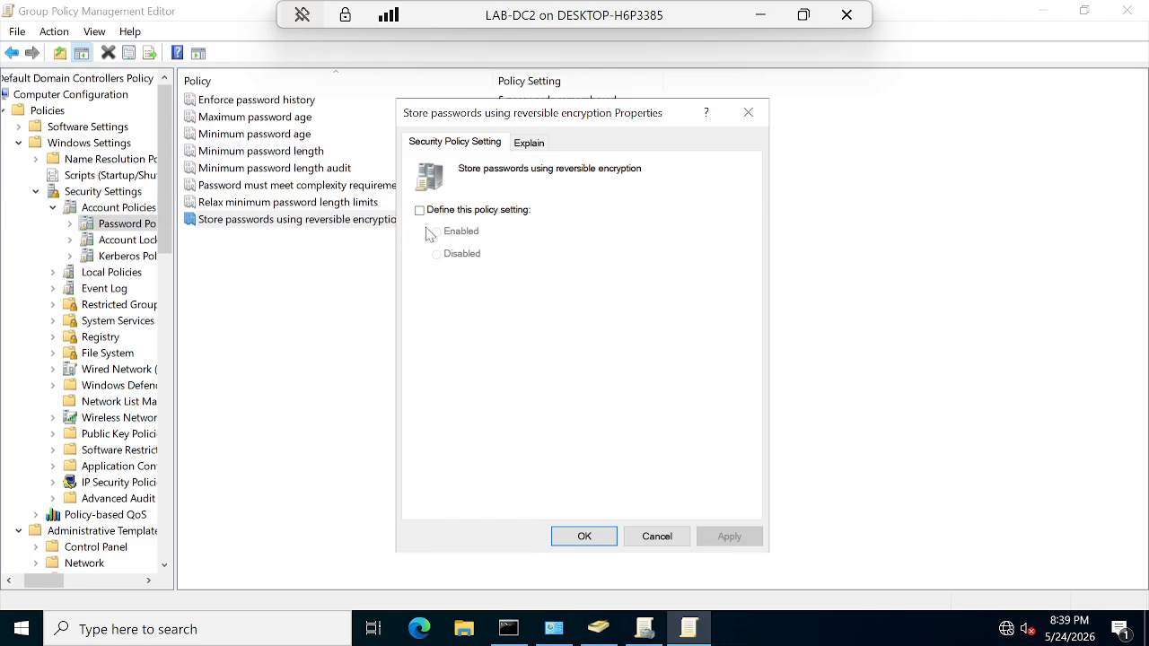
click(531, 144)
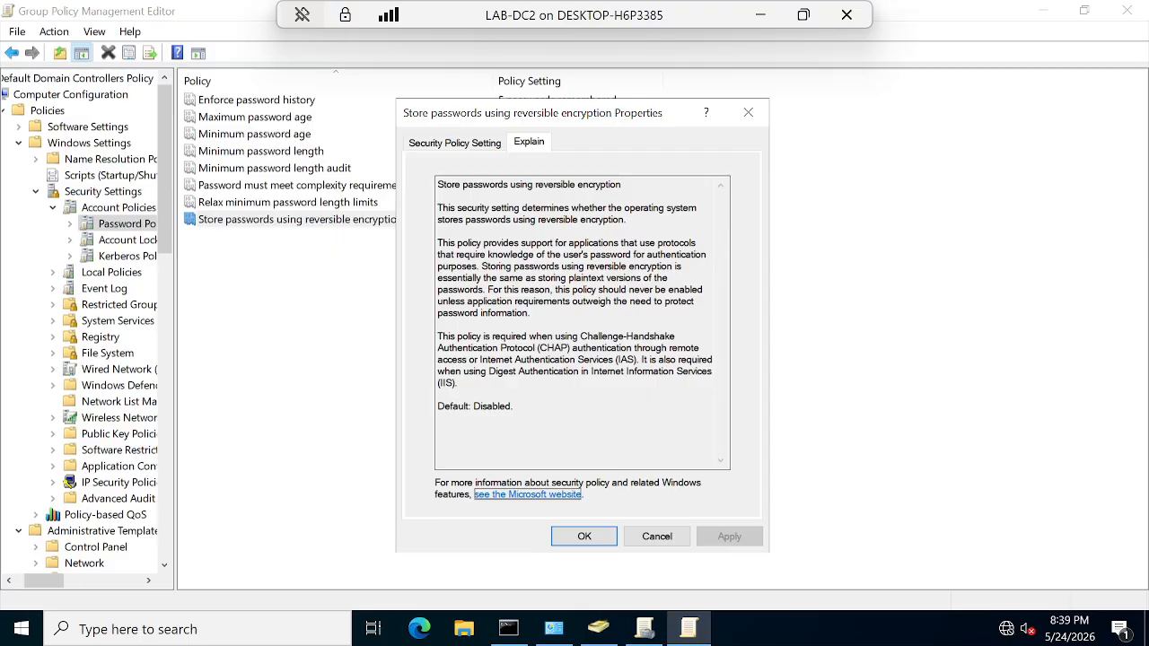
drag(437, 219, 625, 219)
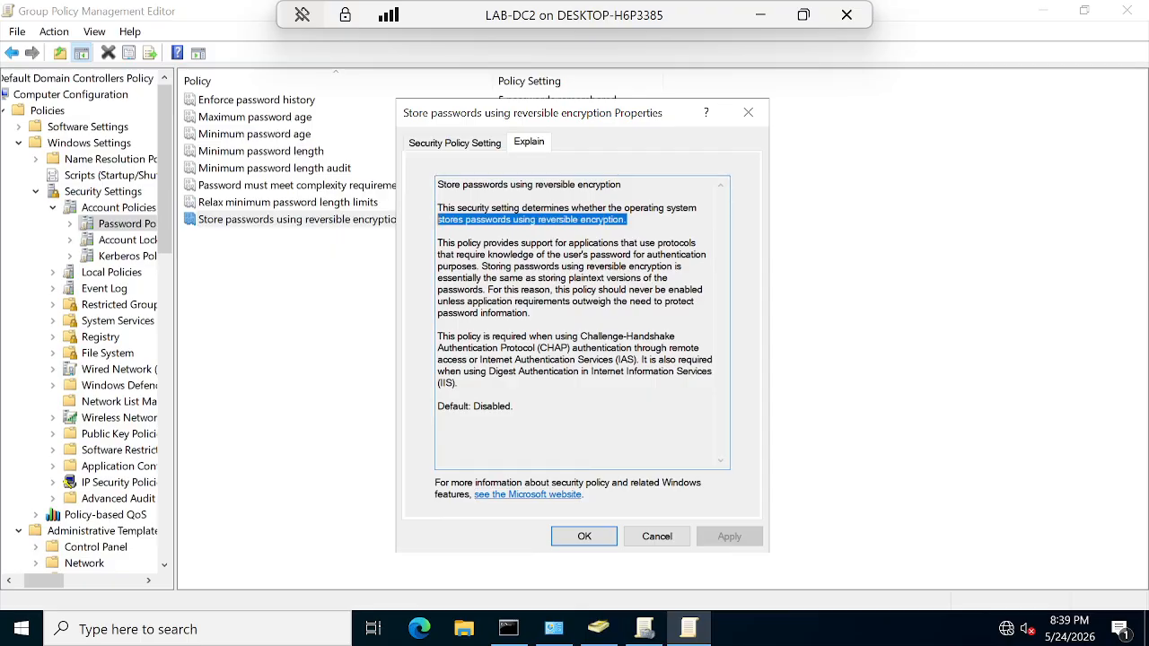
click(658, 547)
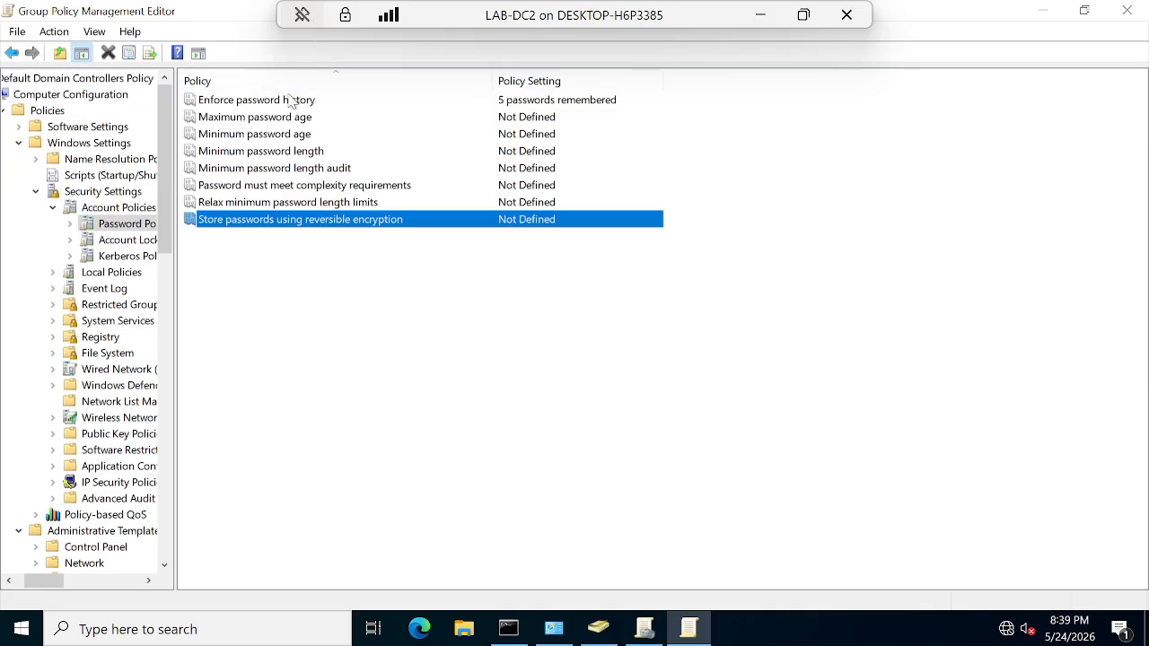
Step: Read the Account lockout duration and threshold explanations, leaving both Not Defined
click(125, 240)
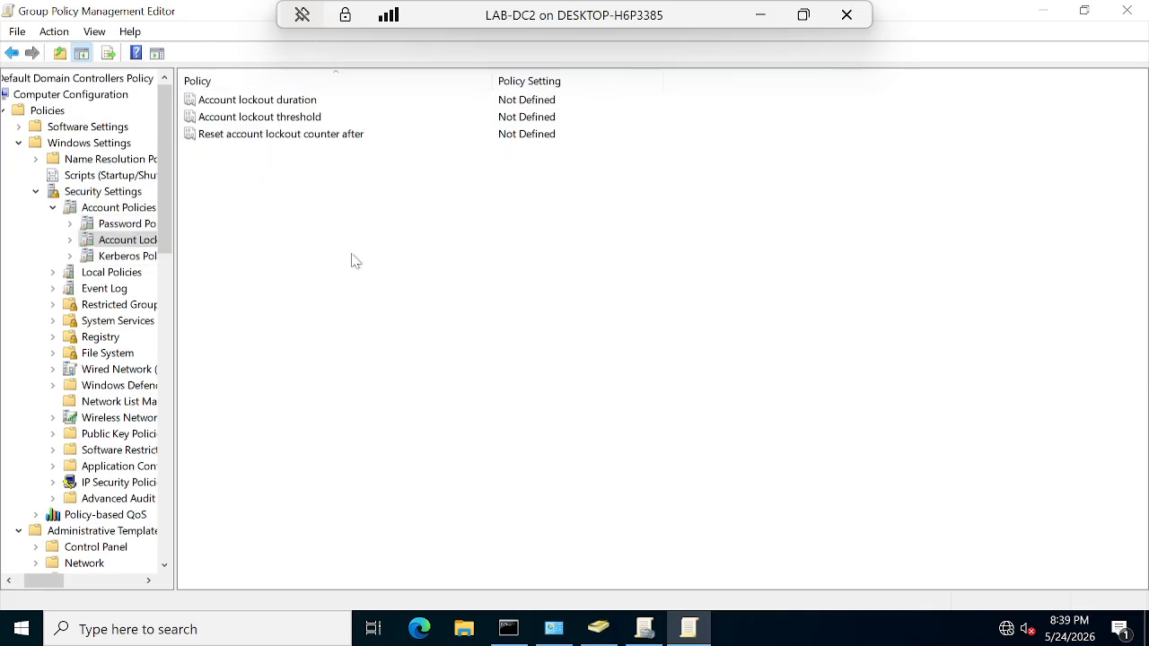
double_click(263, 100)
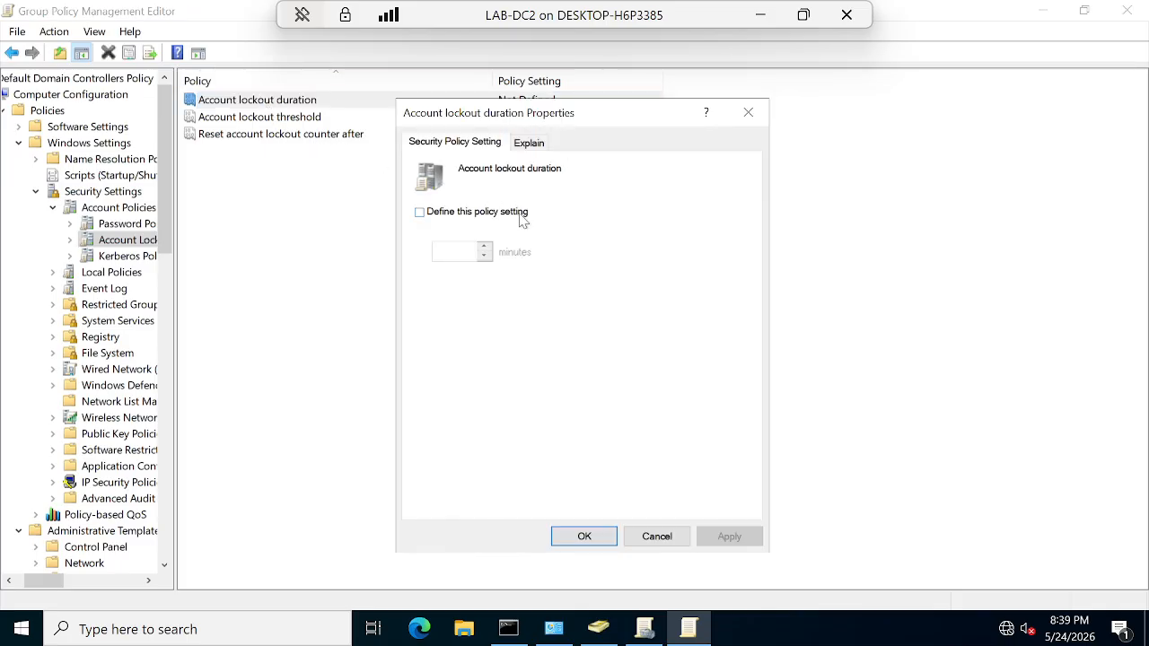
click(531, 147)
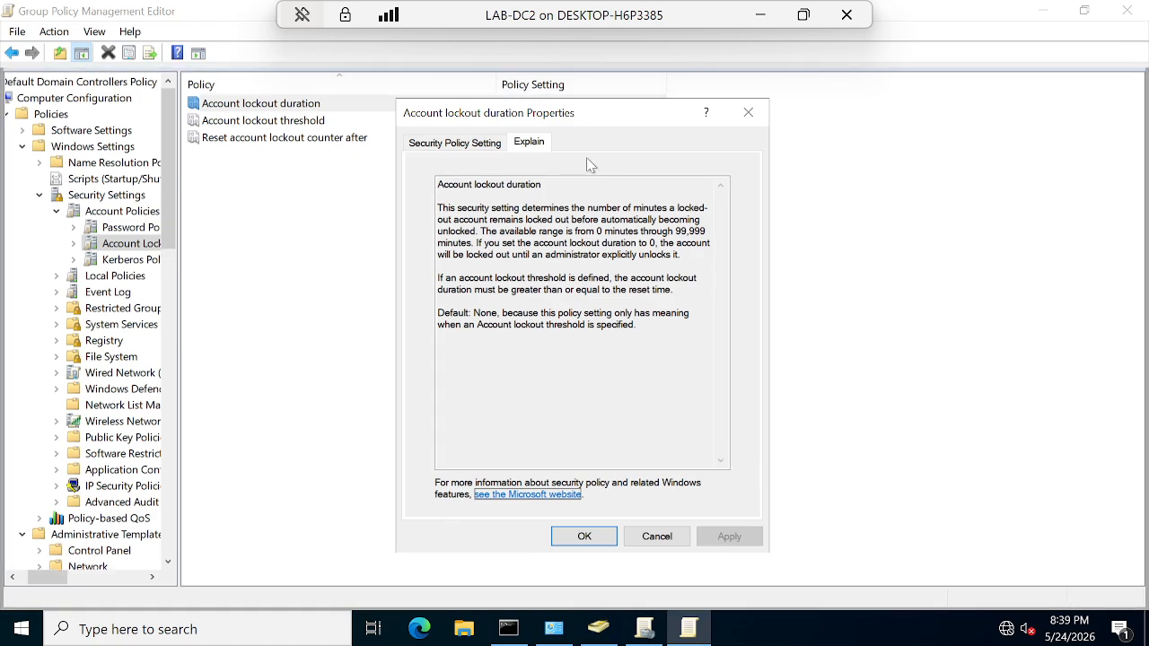
click(590, 536)
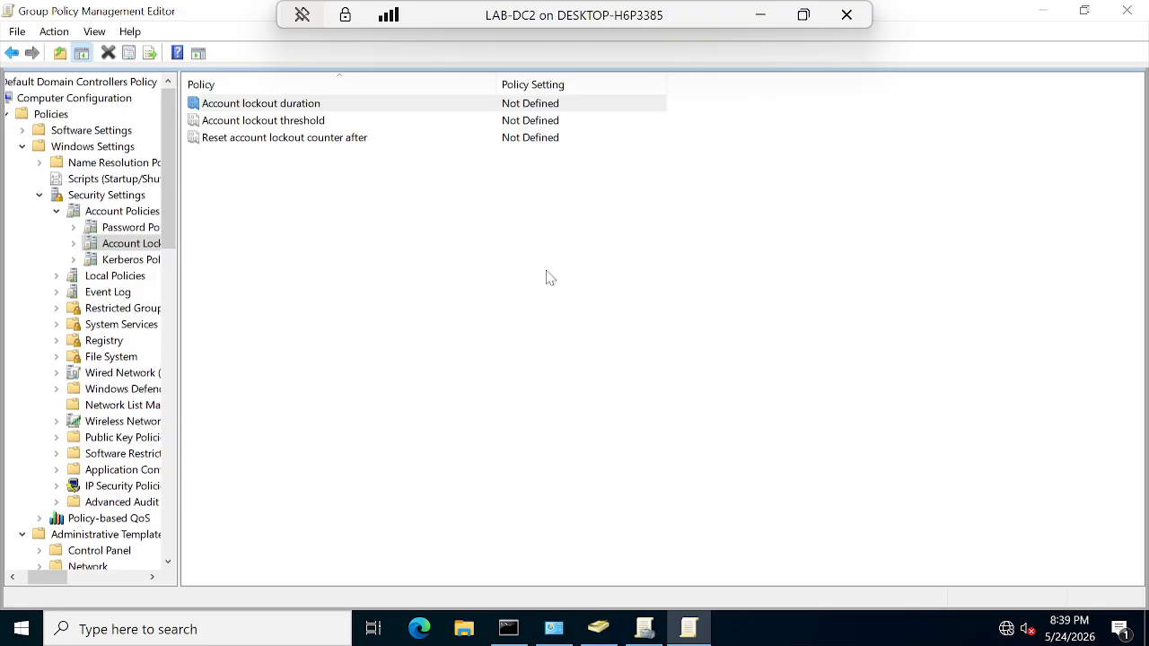
double_click(258, 124)
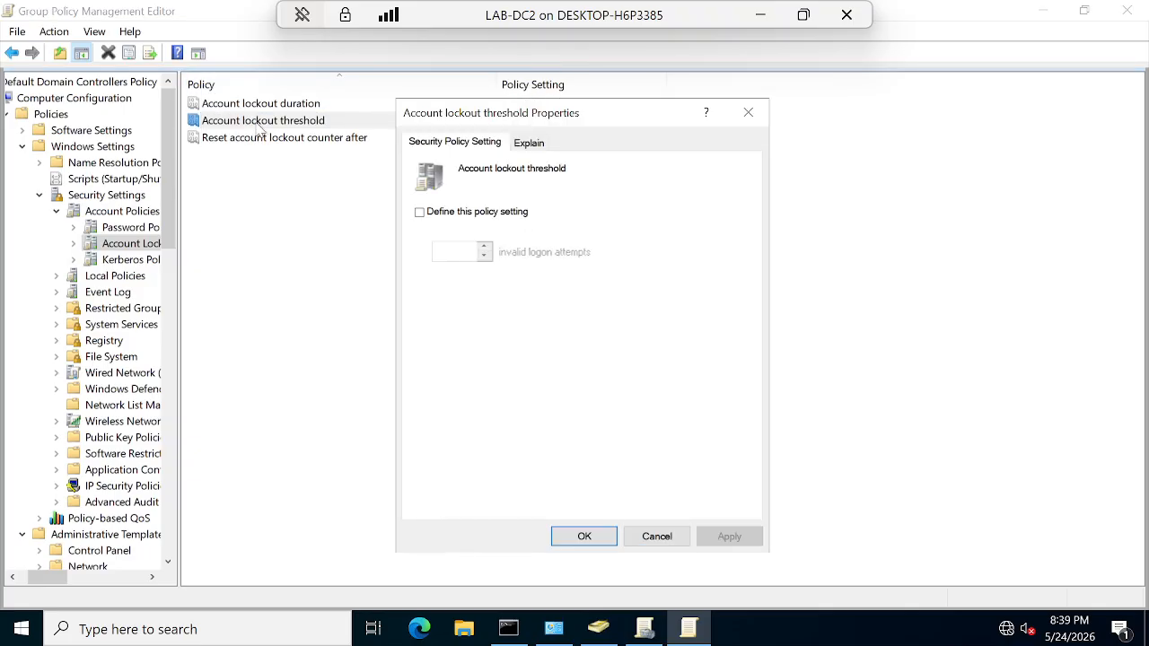
click(530, 144)
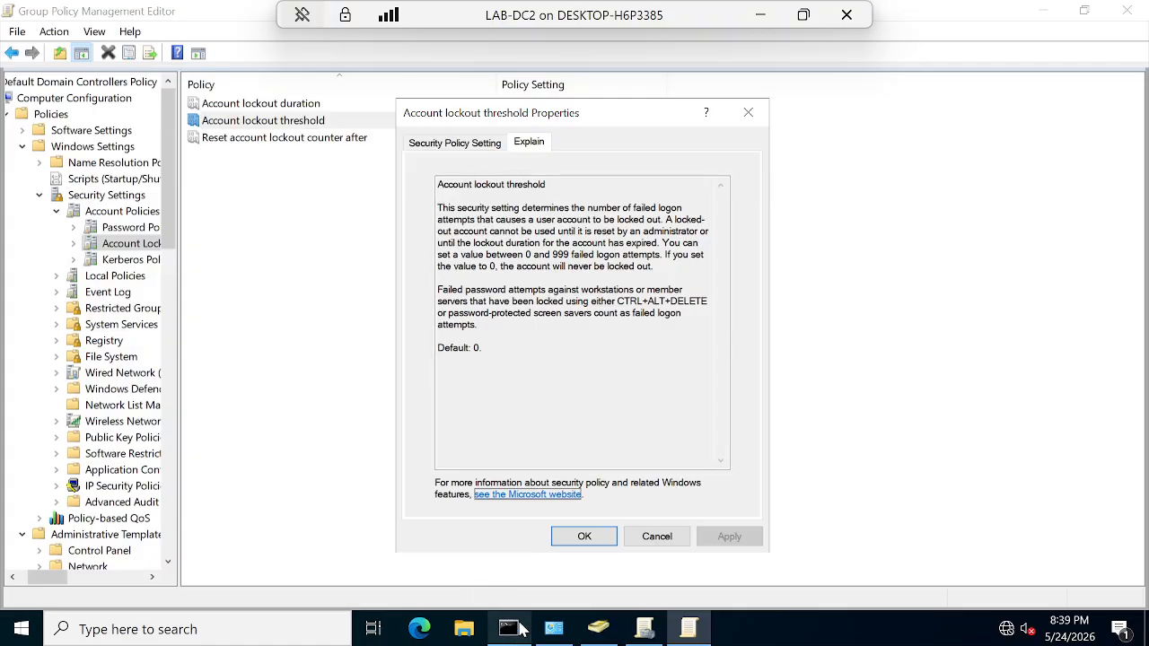
click(584, 536)
Step: Read Reset account lockout counter after, cancel unchanged, then show the Kerberos policies
click(237, 139)
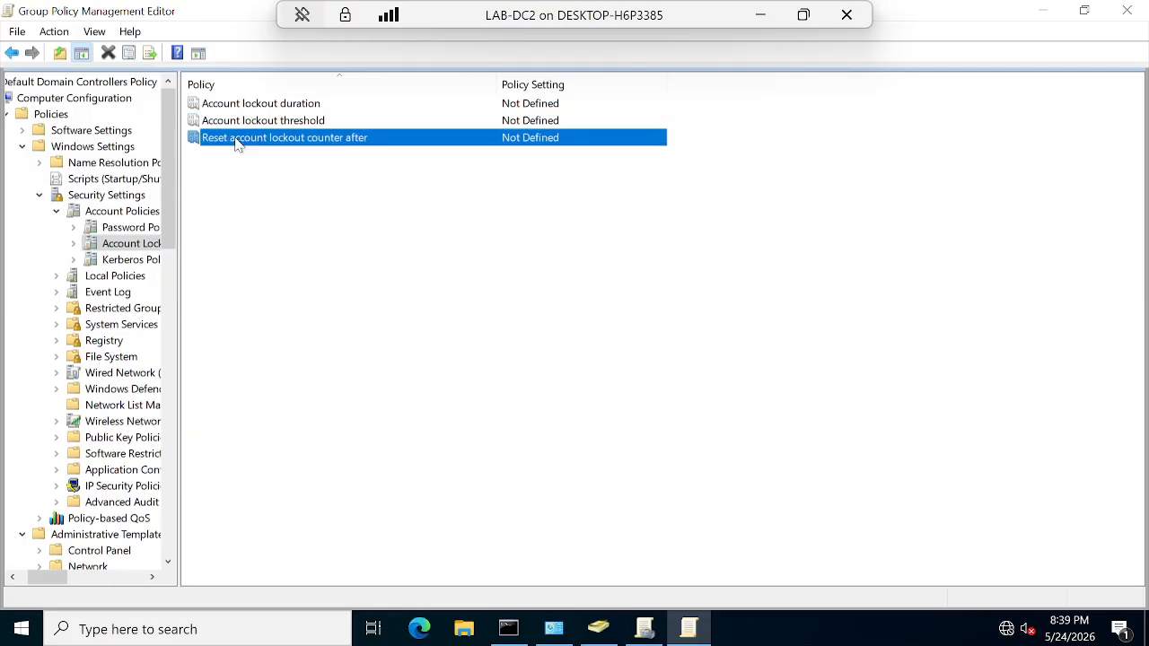
double_click(296, 142)
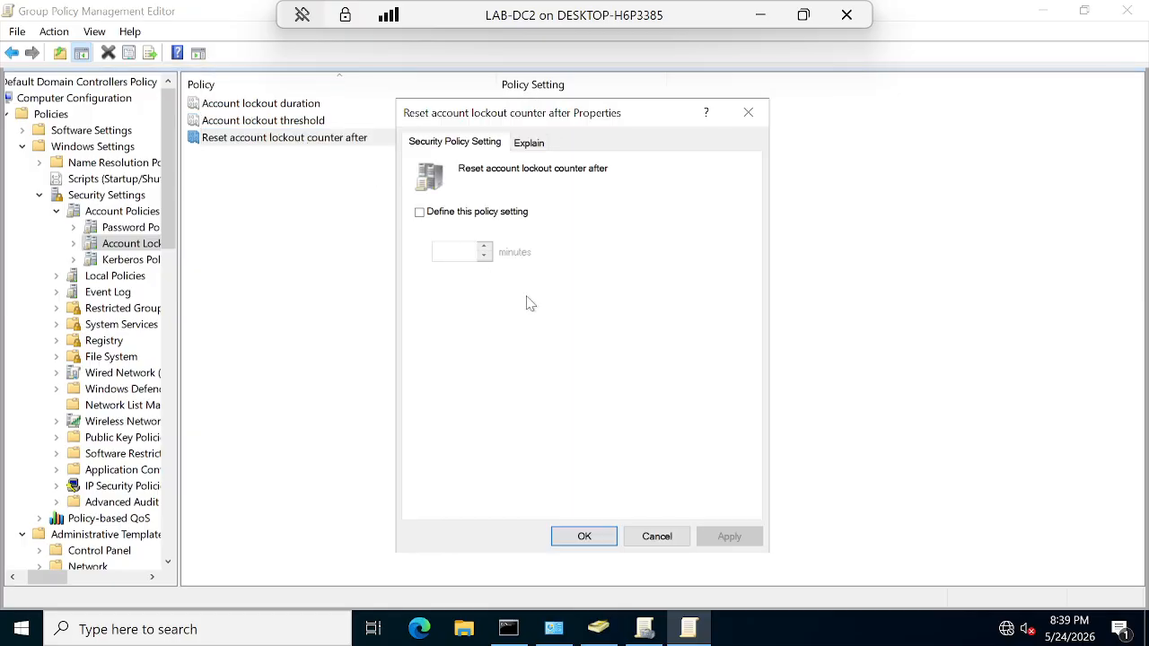
click(529, 143)
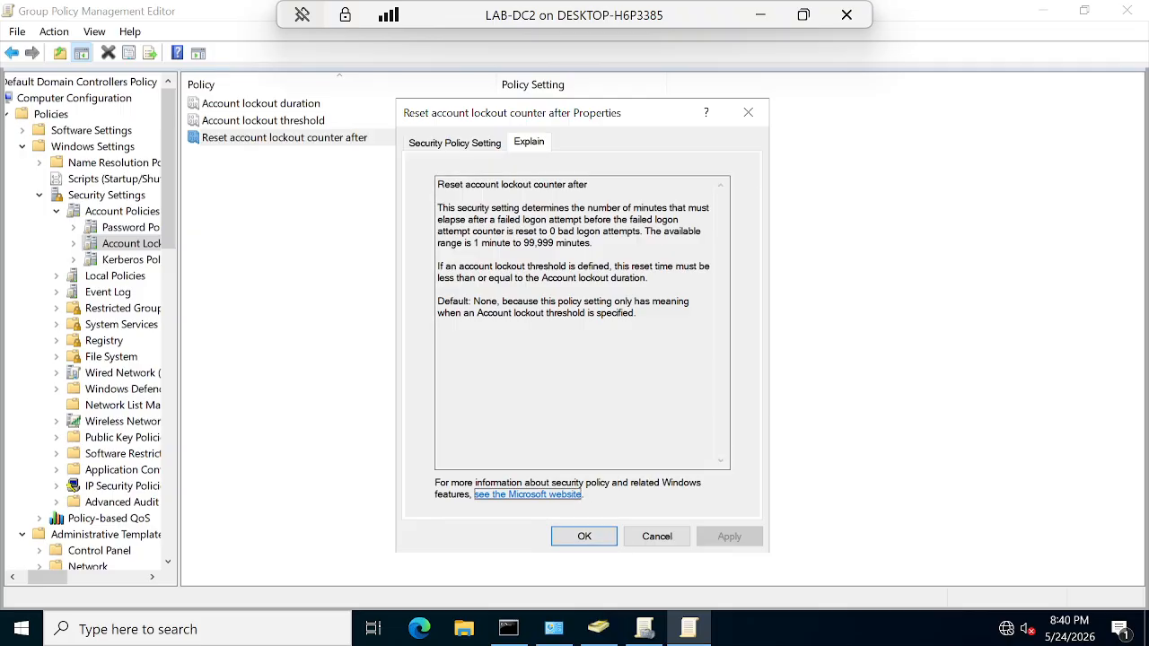
click(657, 536)
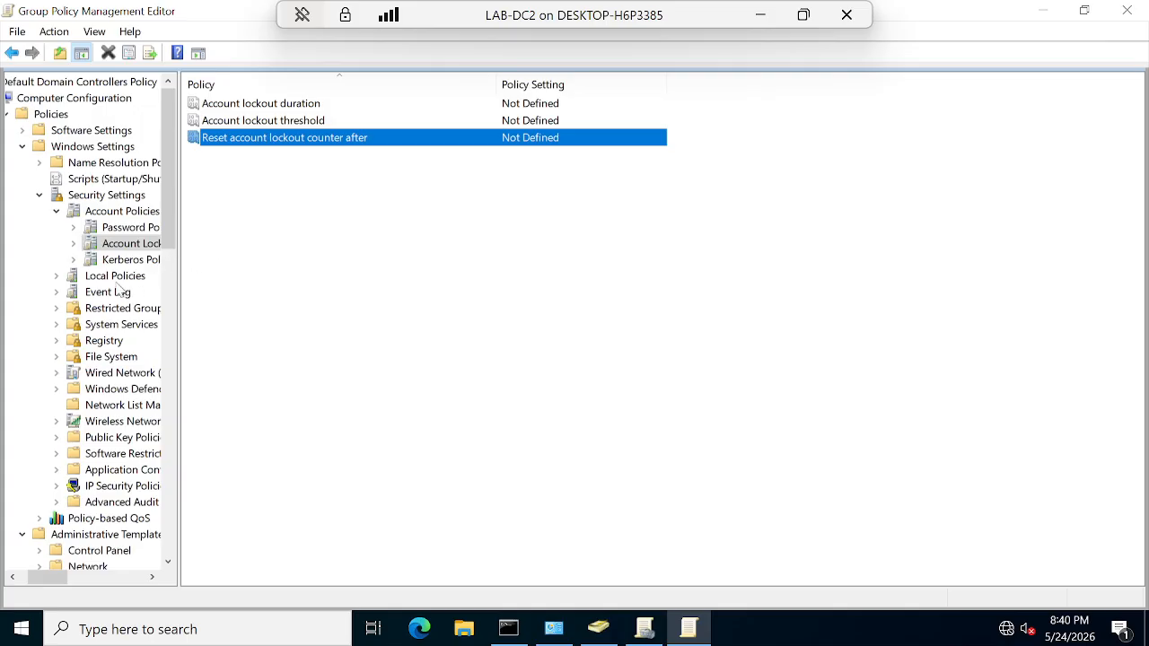
click(131, 259)
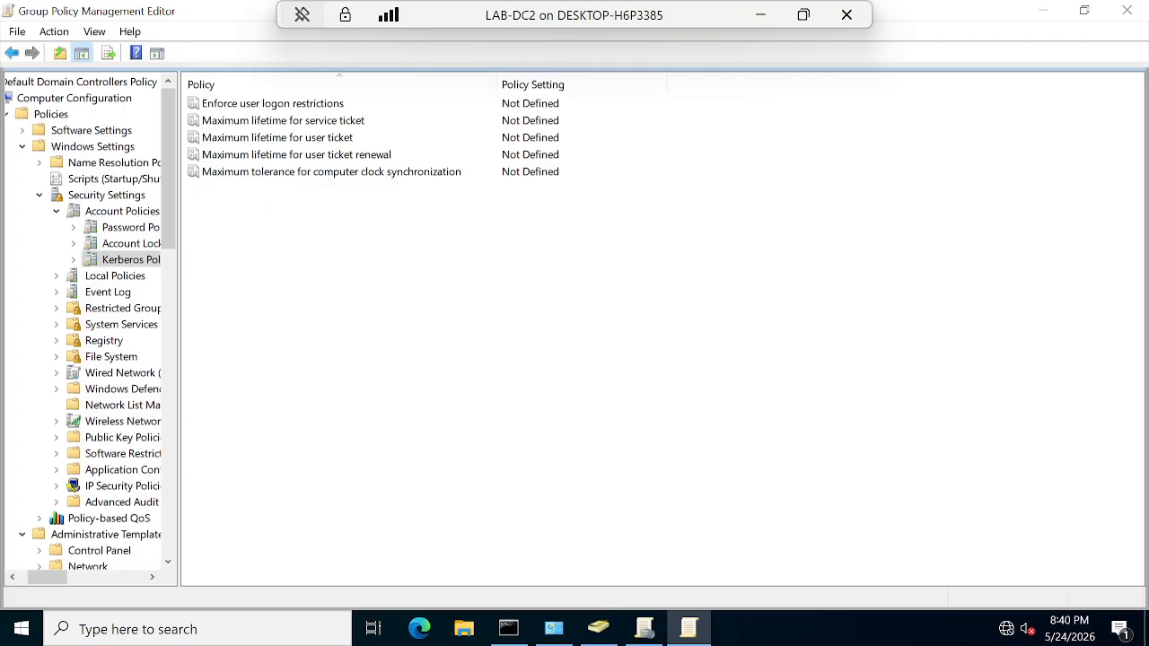
Step: Close the policy editor, Group Policy Management and Active Directory Users and Computers, then maximize the 'Thank You for Watching' image
click(1127, 10)
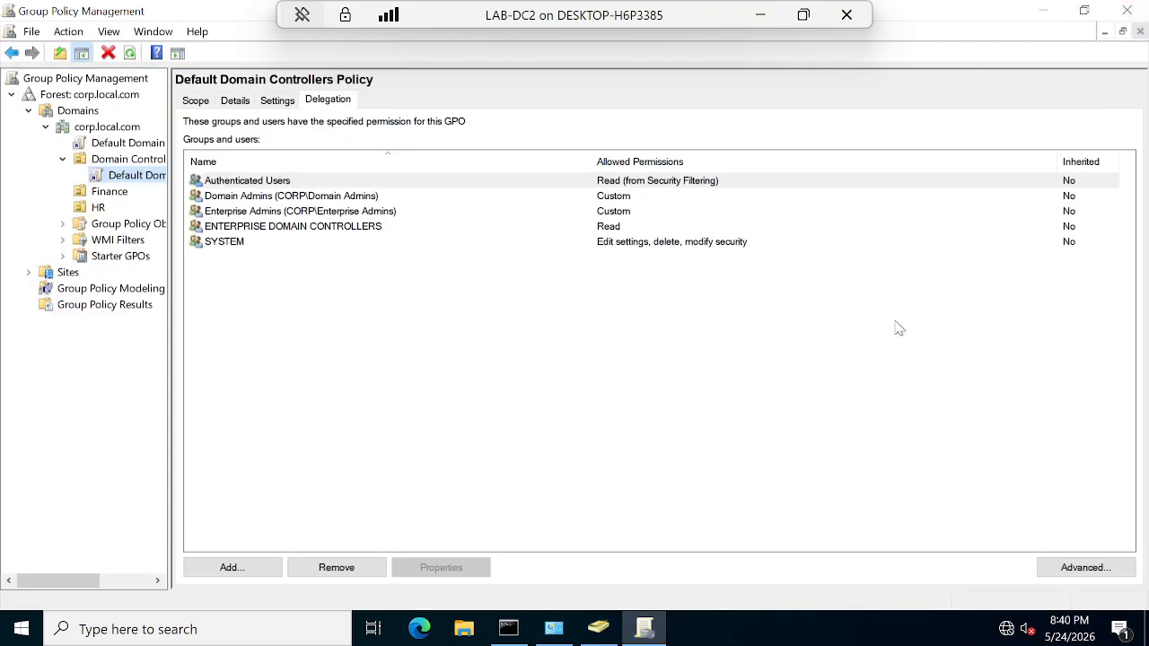
click(575, 446)
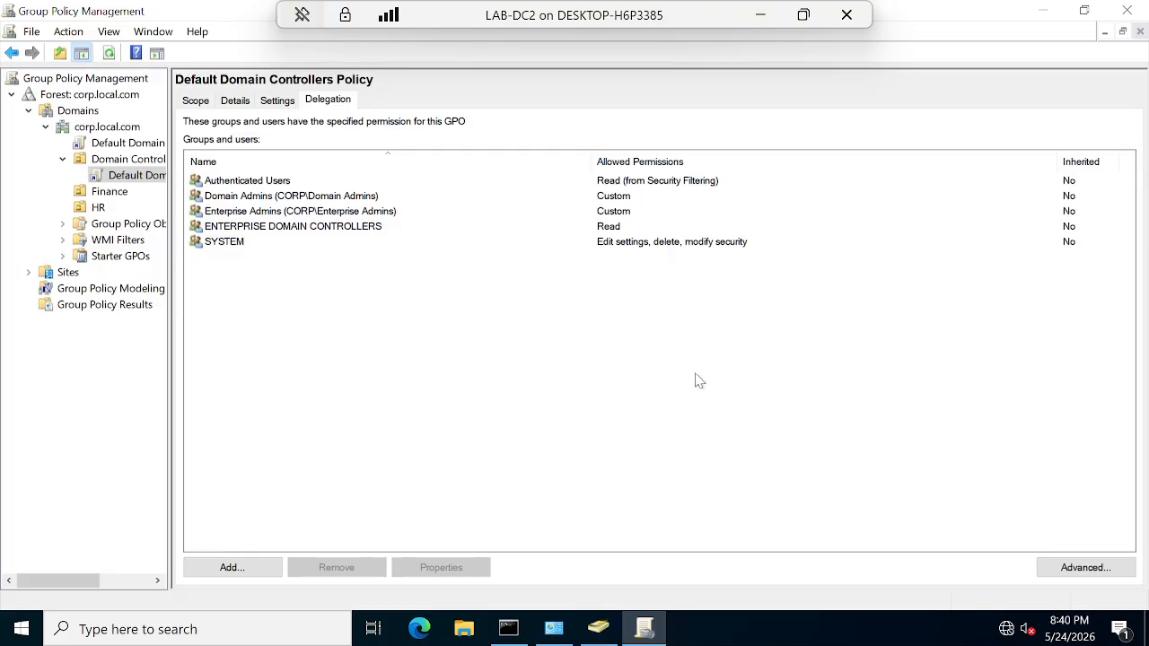
click(1127, 10)
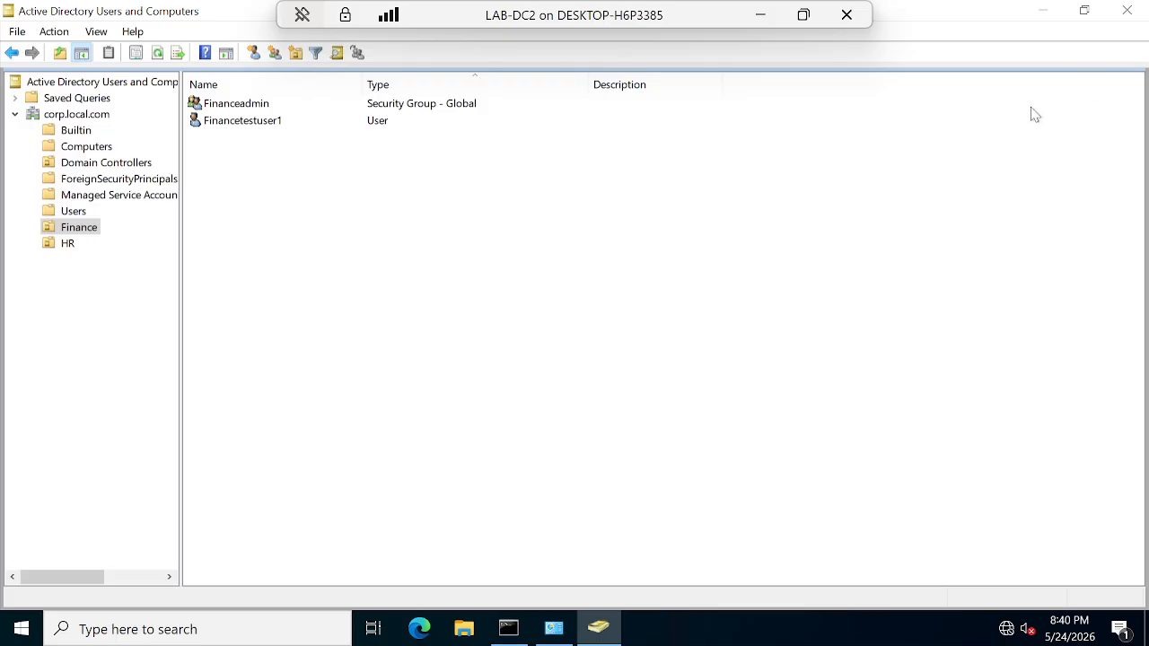
click(1127, 11)
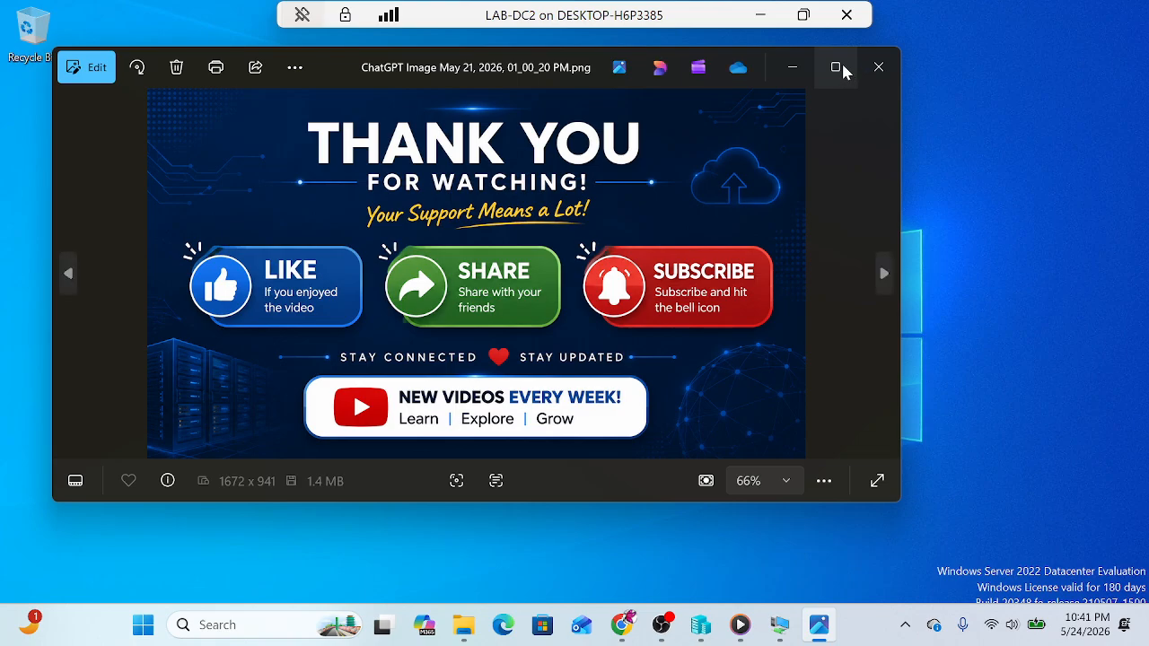
click(851, 75)
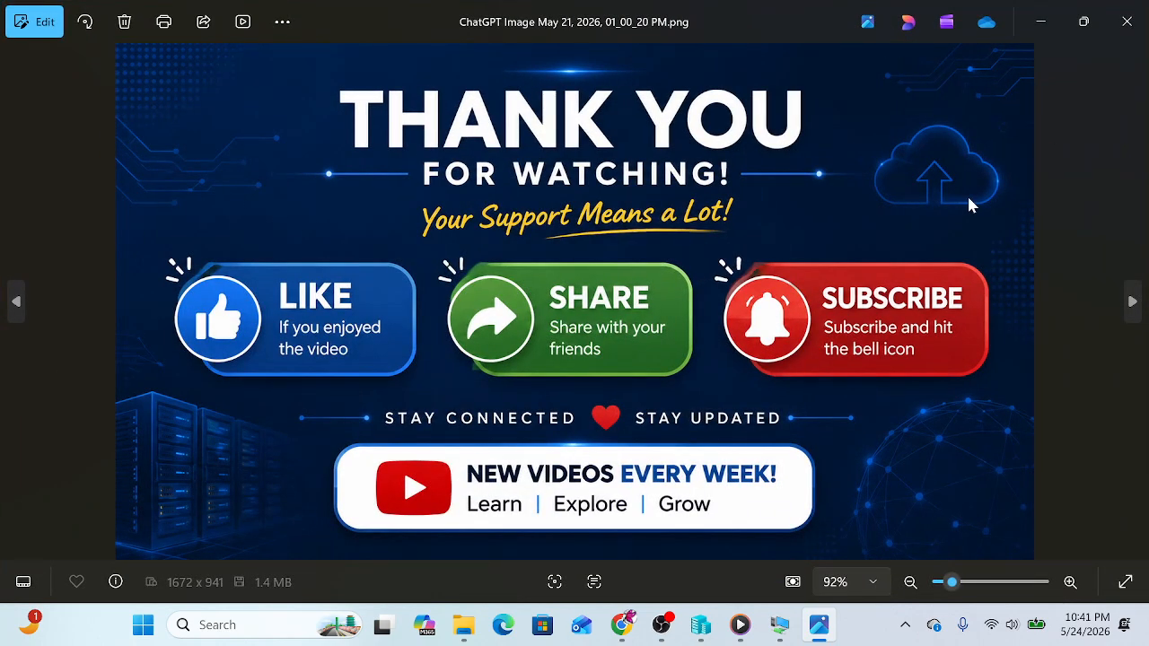